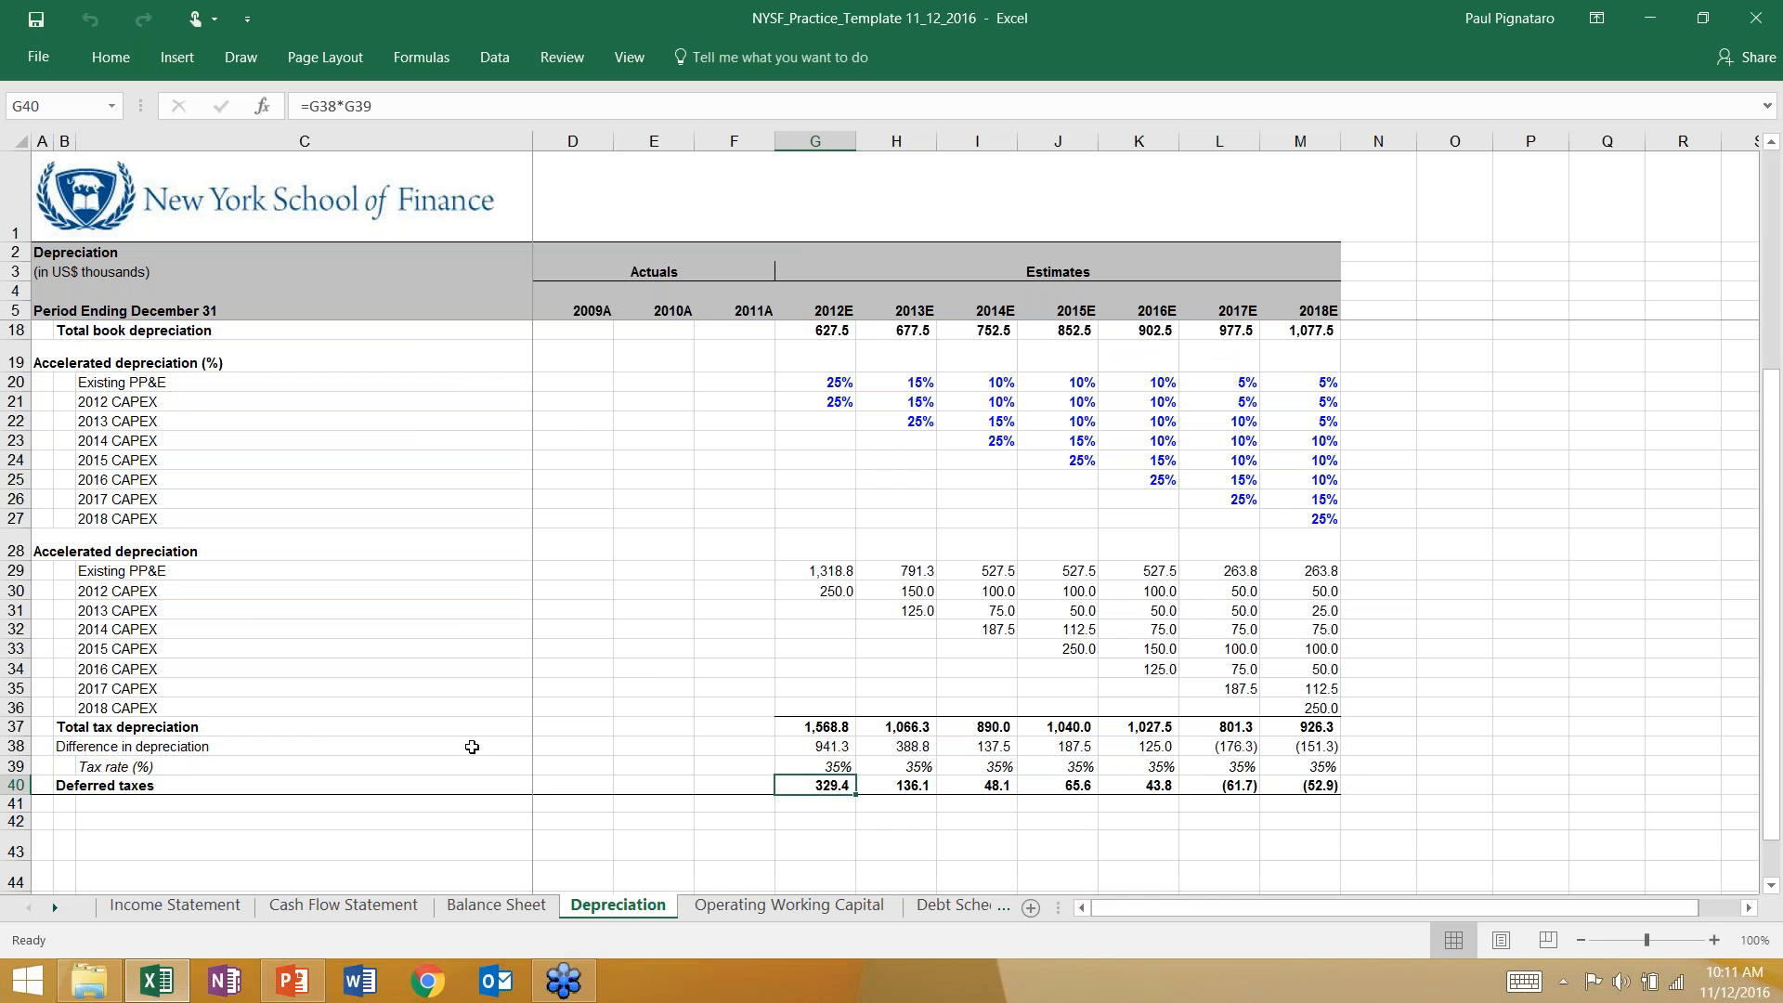
Step: Compare the Cash Flow Statement's blank 2012E–2018E working capital rows with the Depreciation and Operating Working Capital schedules
click(344, 904)
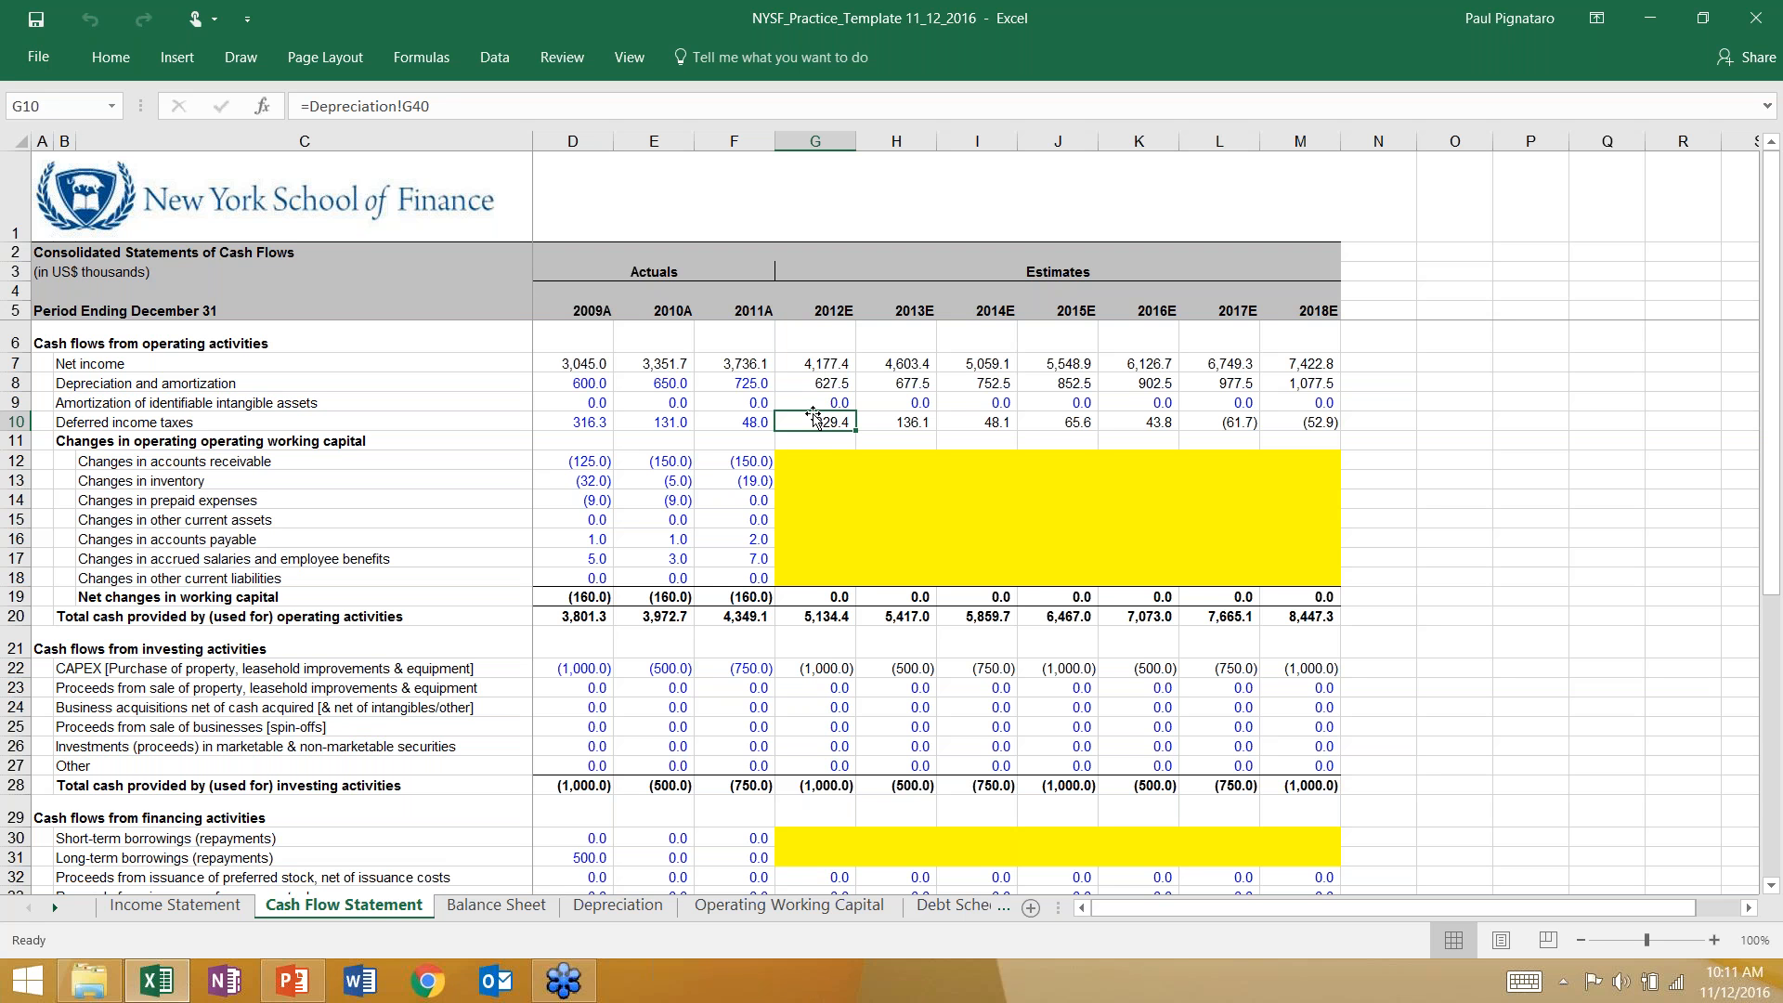
drag(817, 461, 1299, 575)
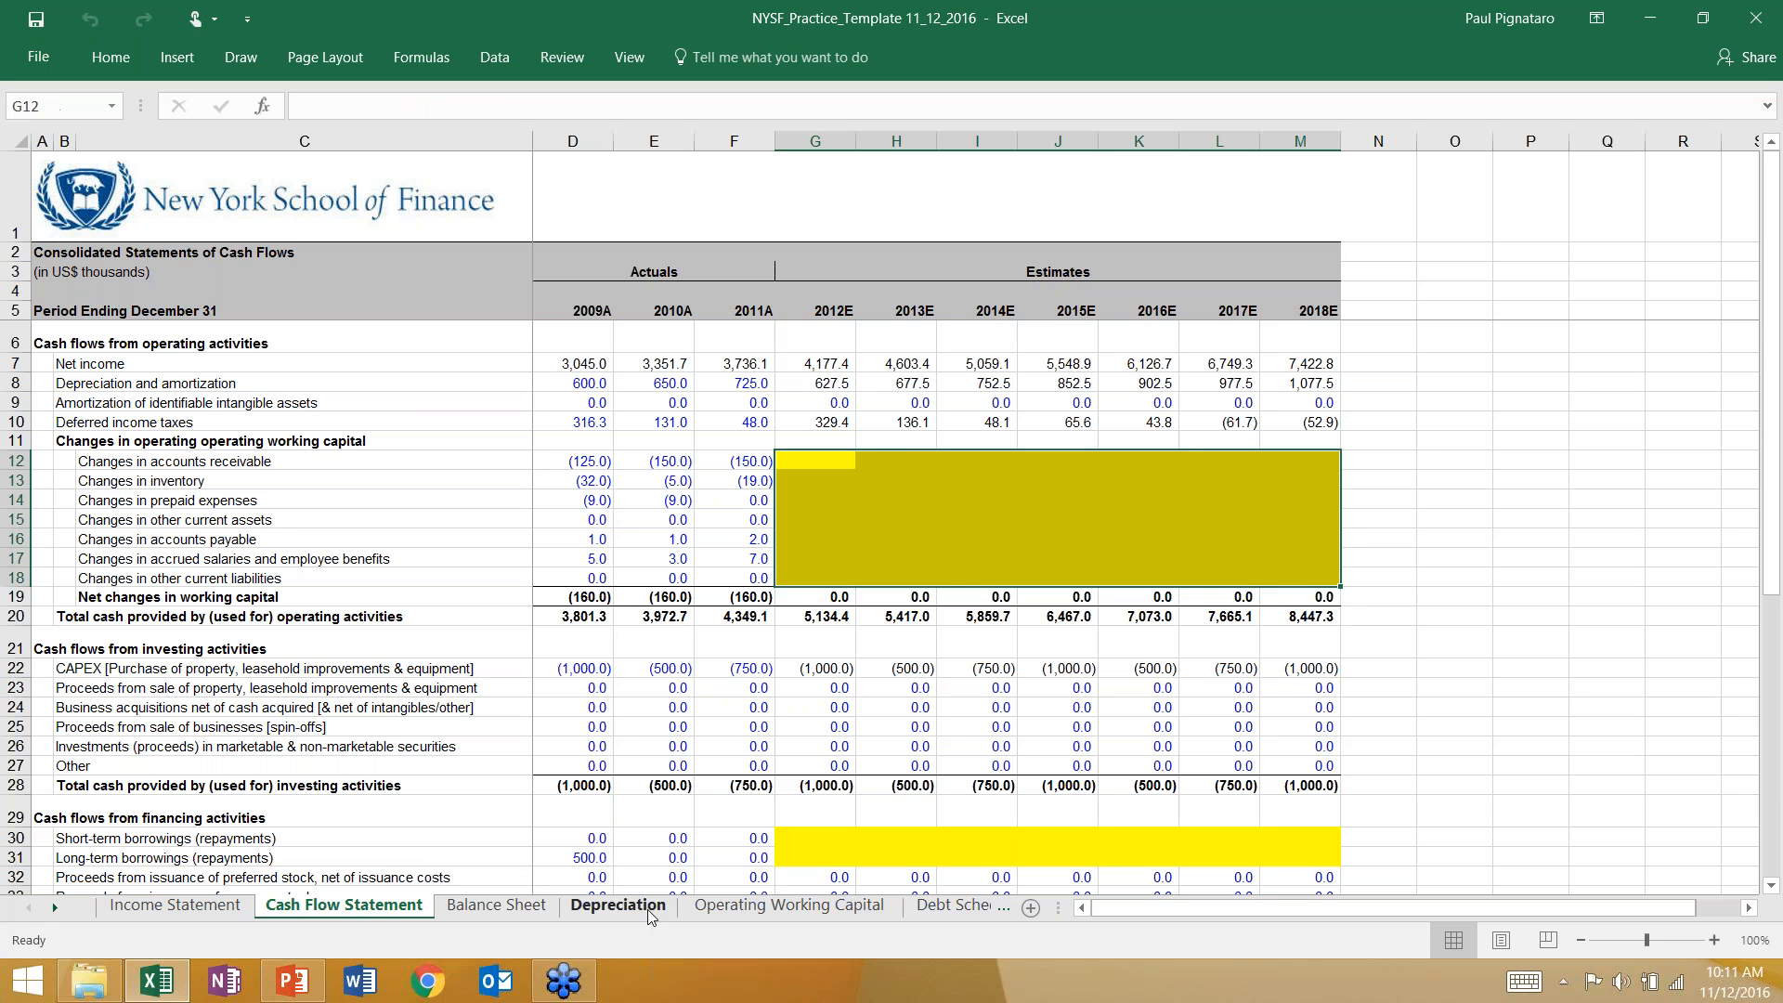
click(742, 905)
click(570, 366)
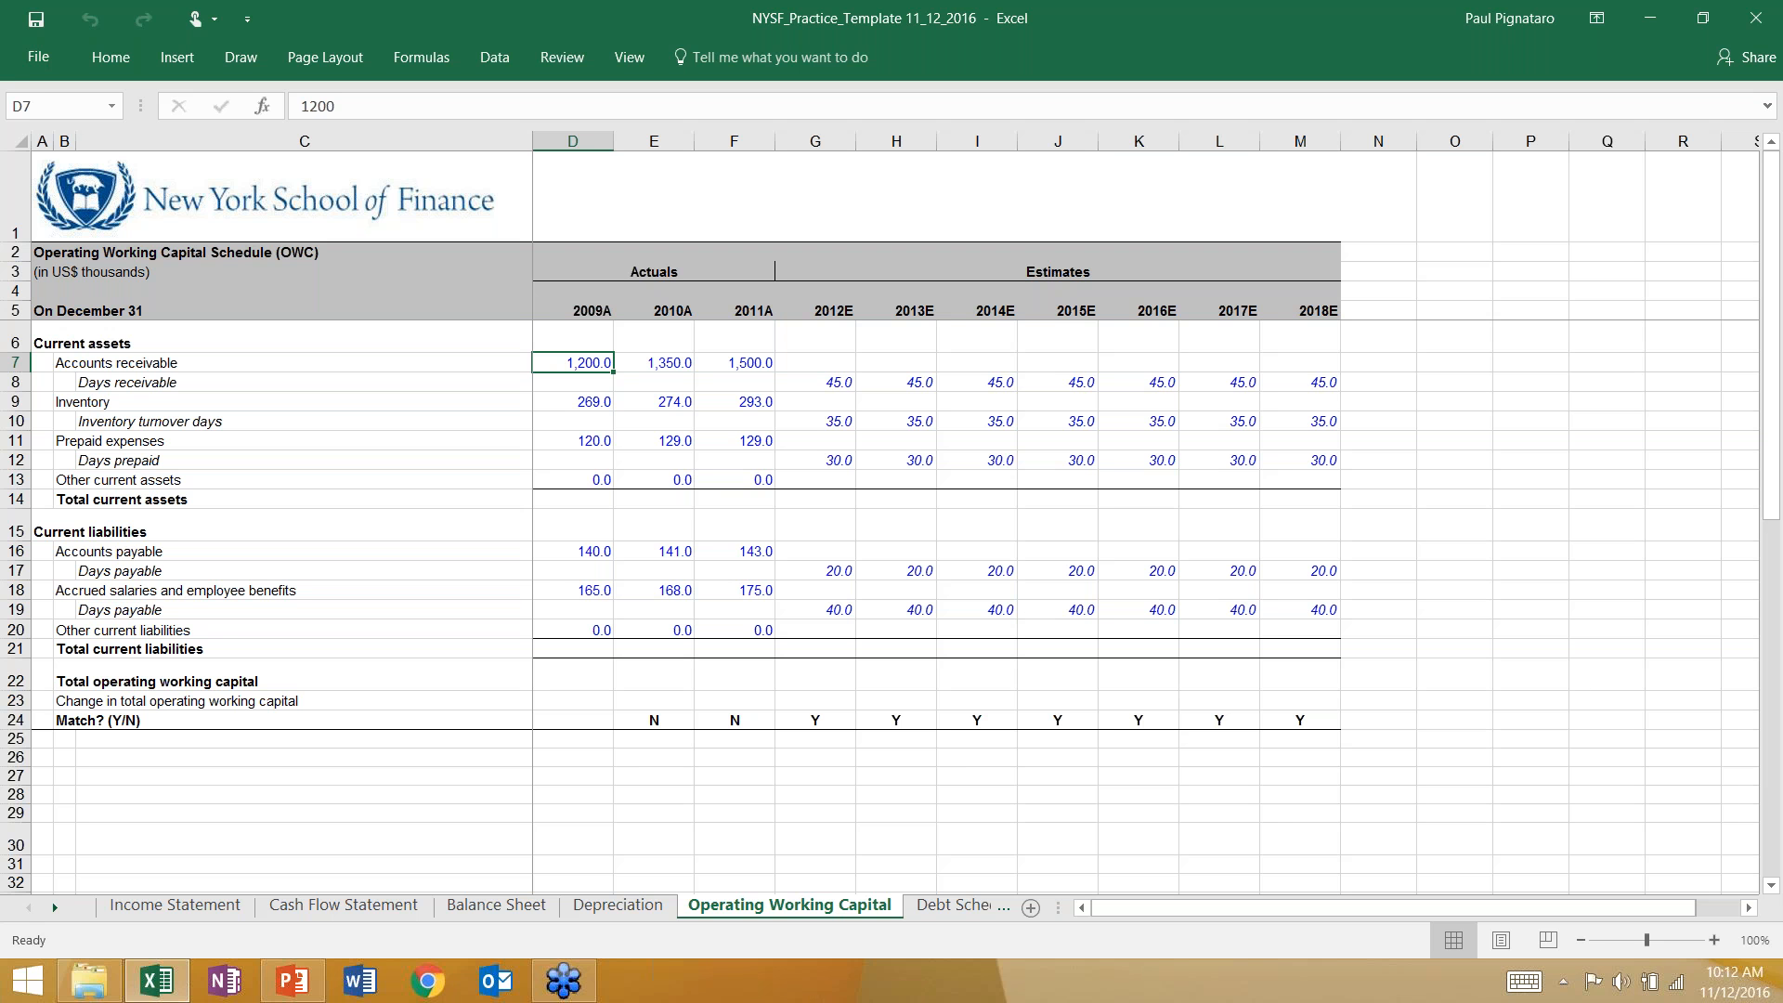
click(381, 910)
drag(86, 438, 1287, 579)
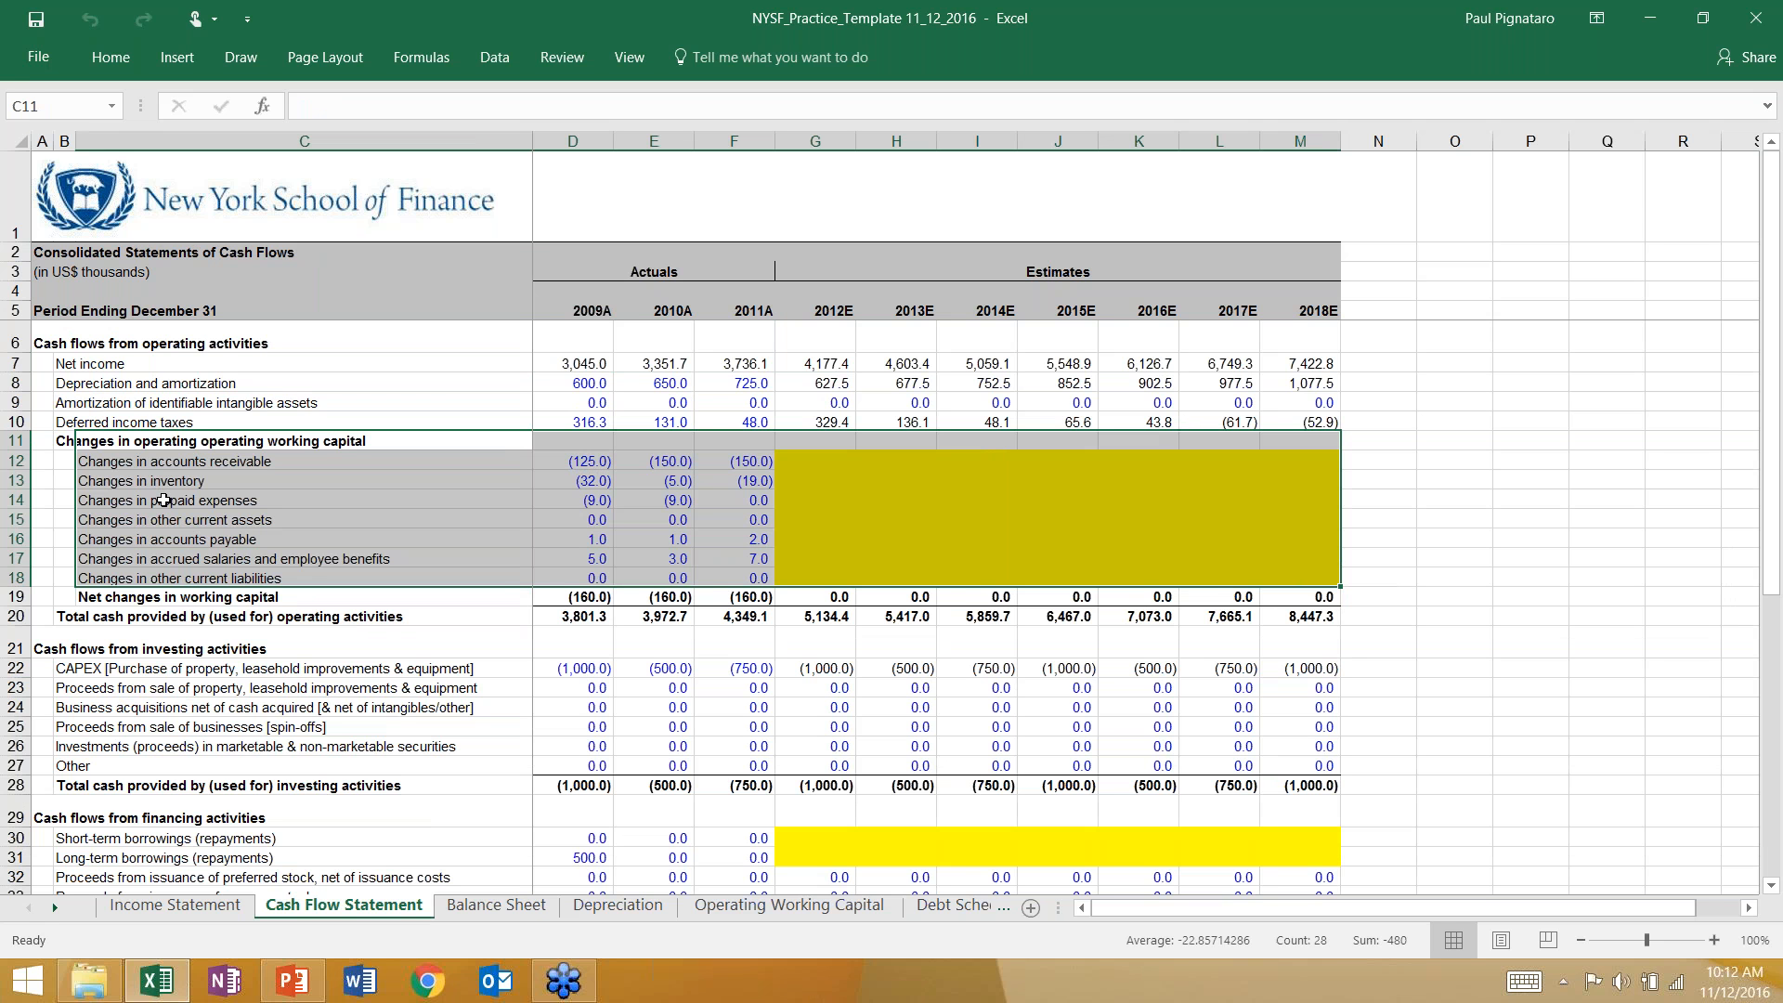
click(805, 462)
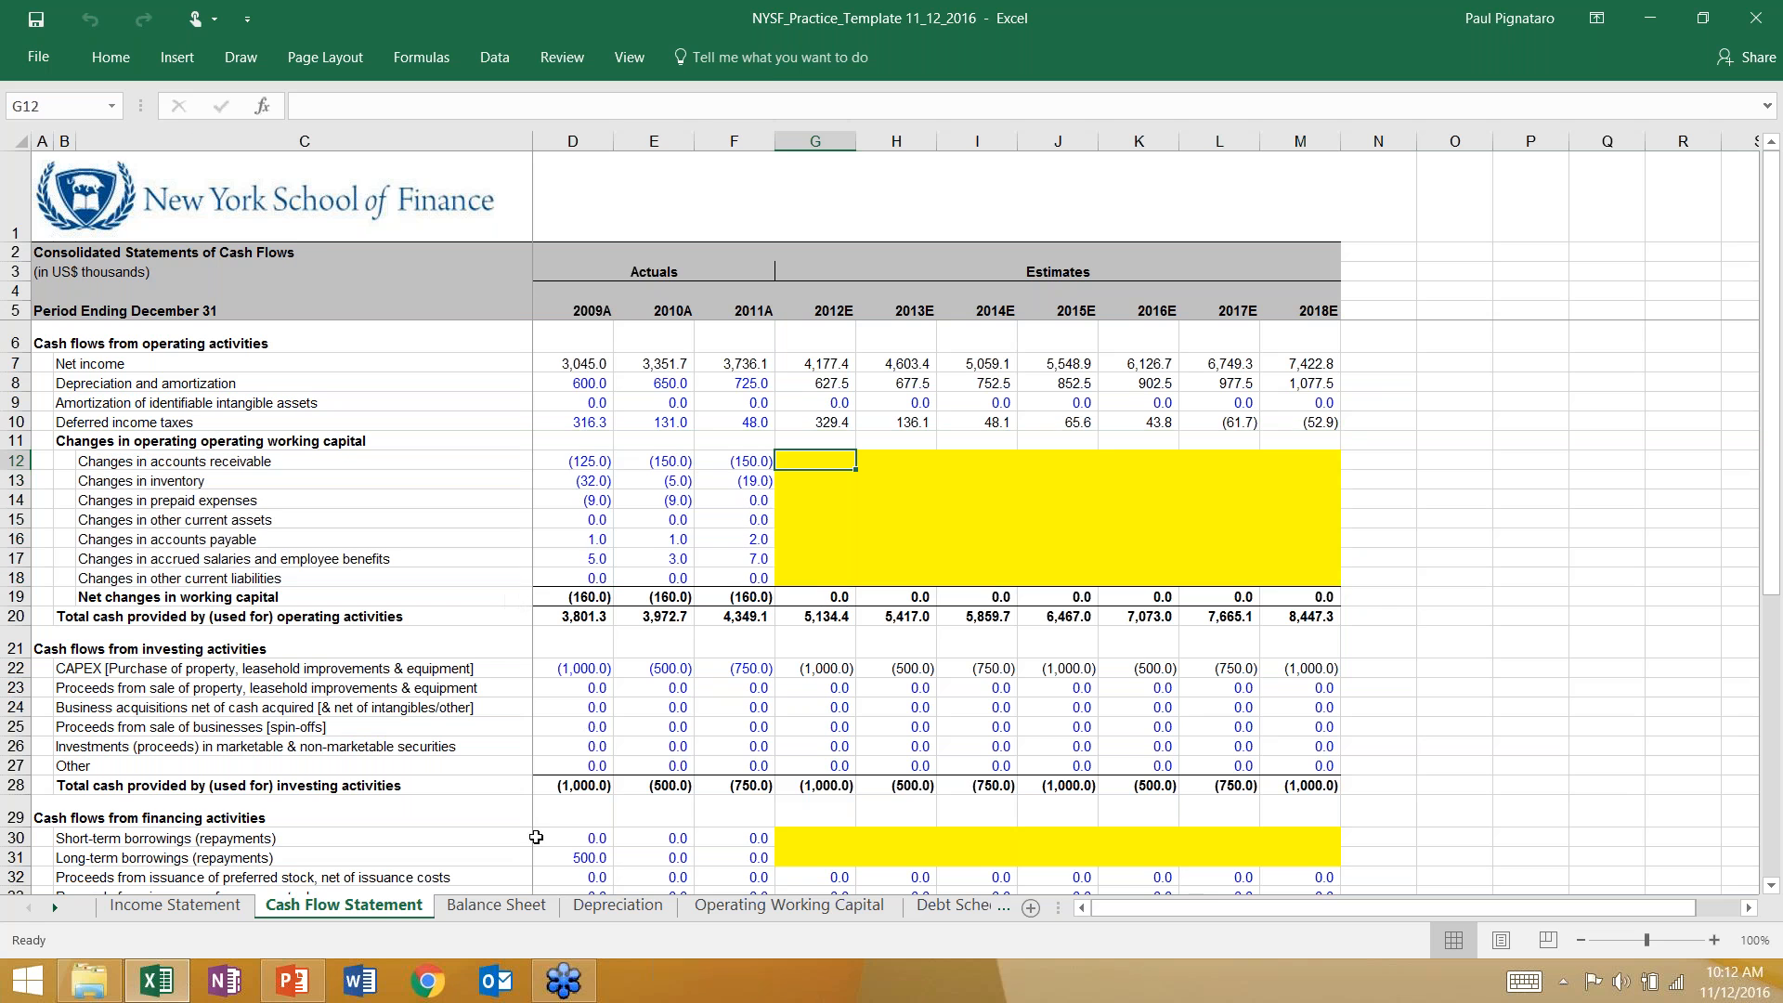
click(789, 905)
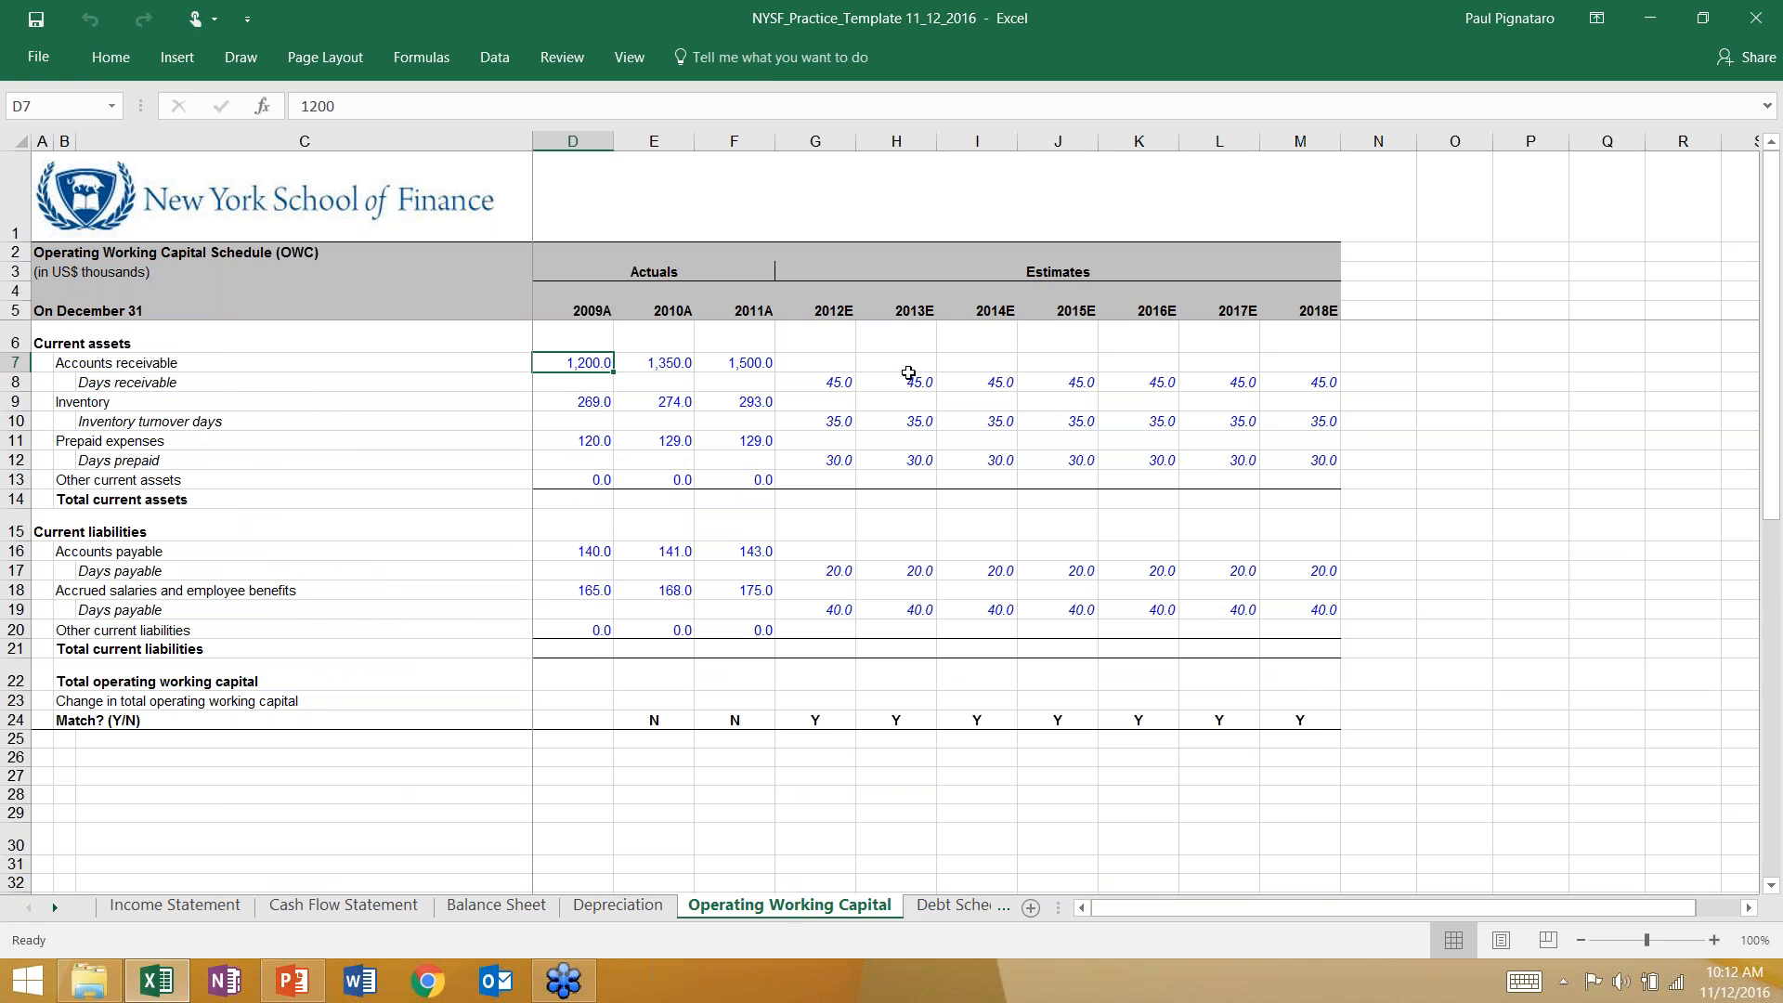
click(306, 908)
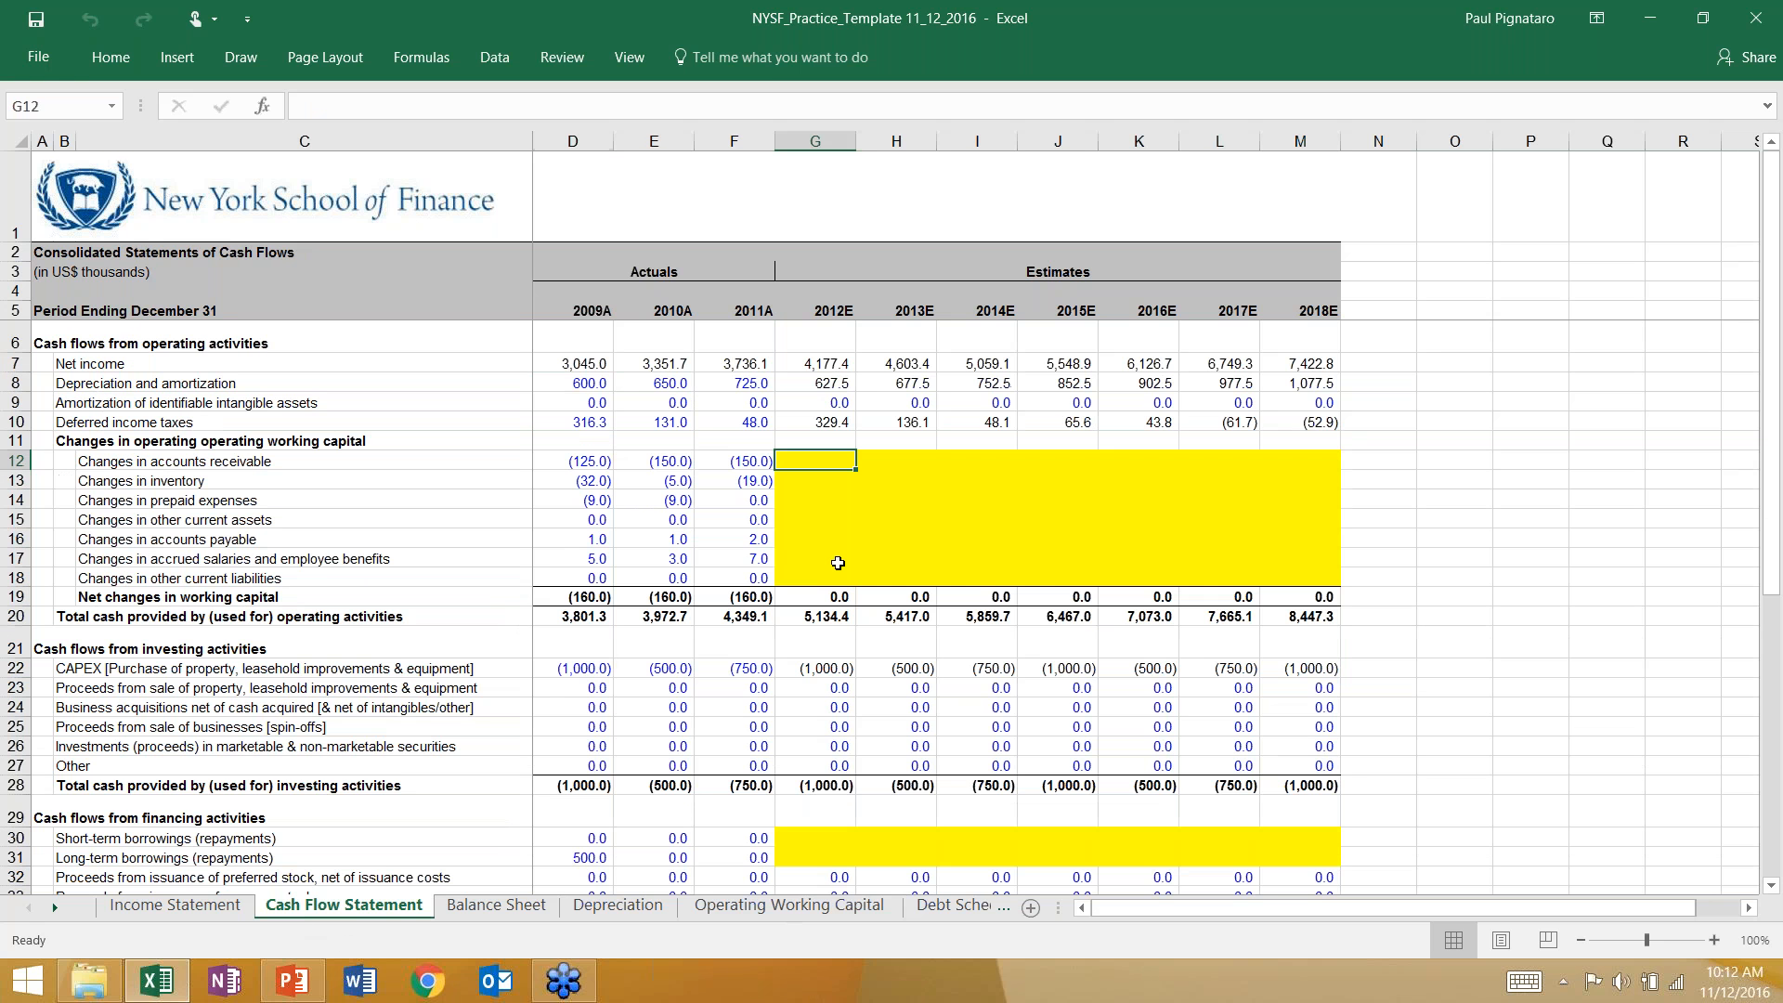
click(617, 905)
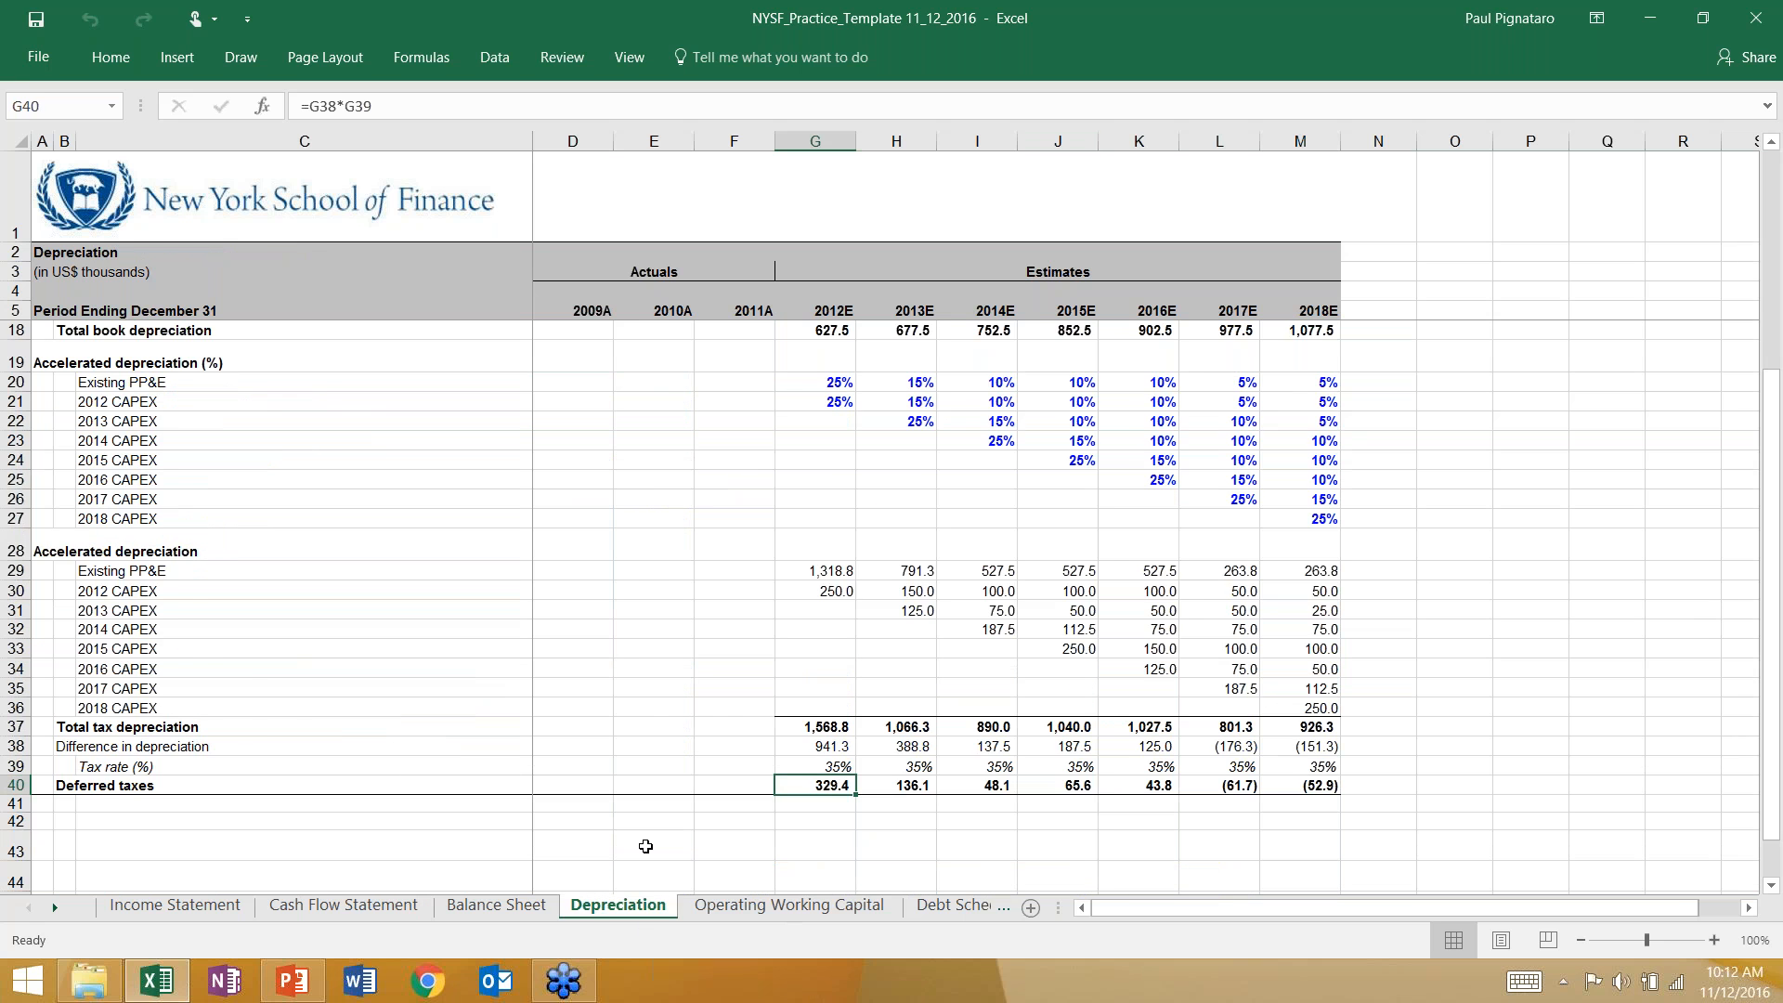
click(788, 905)
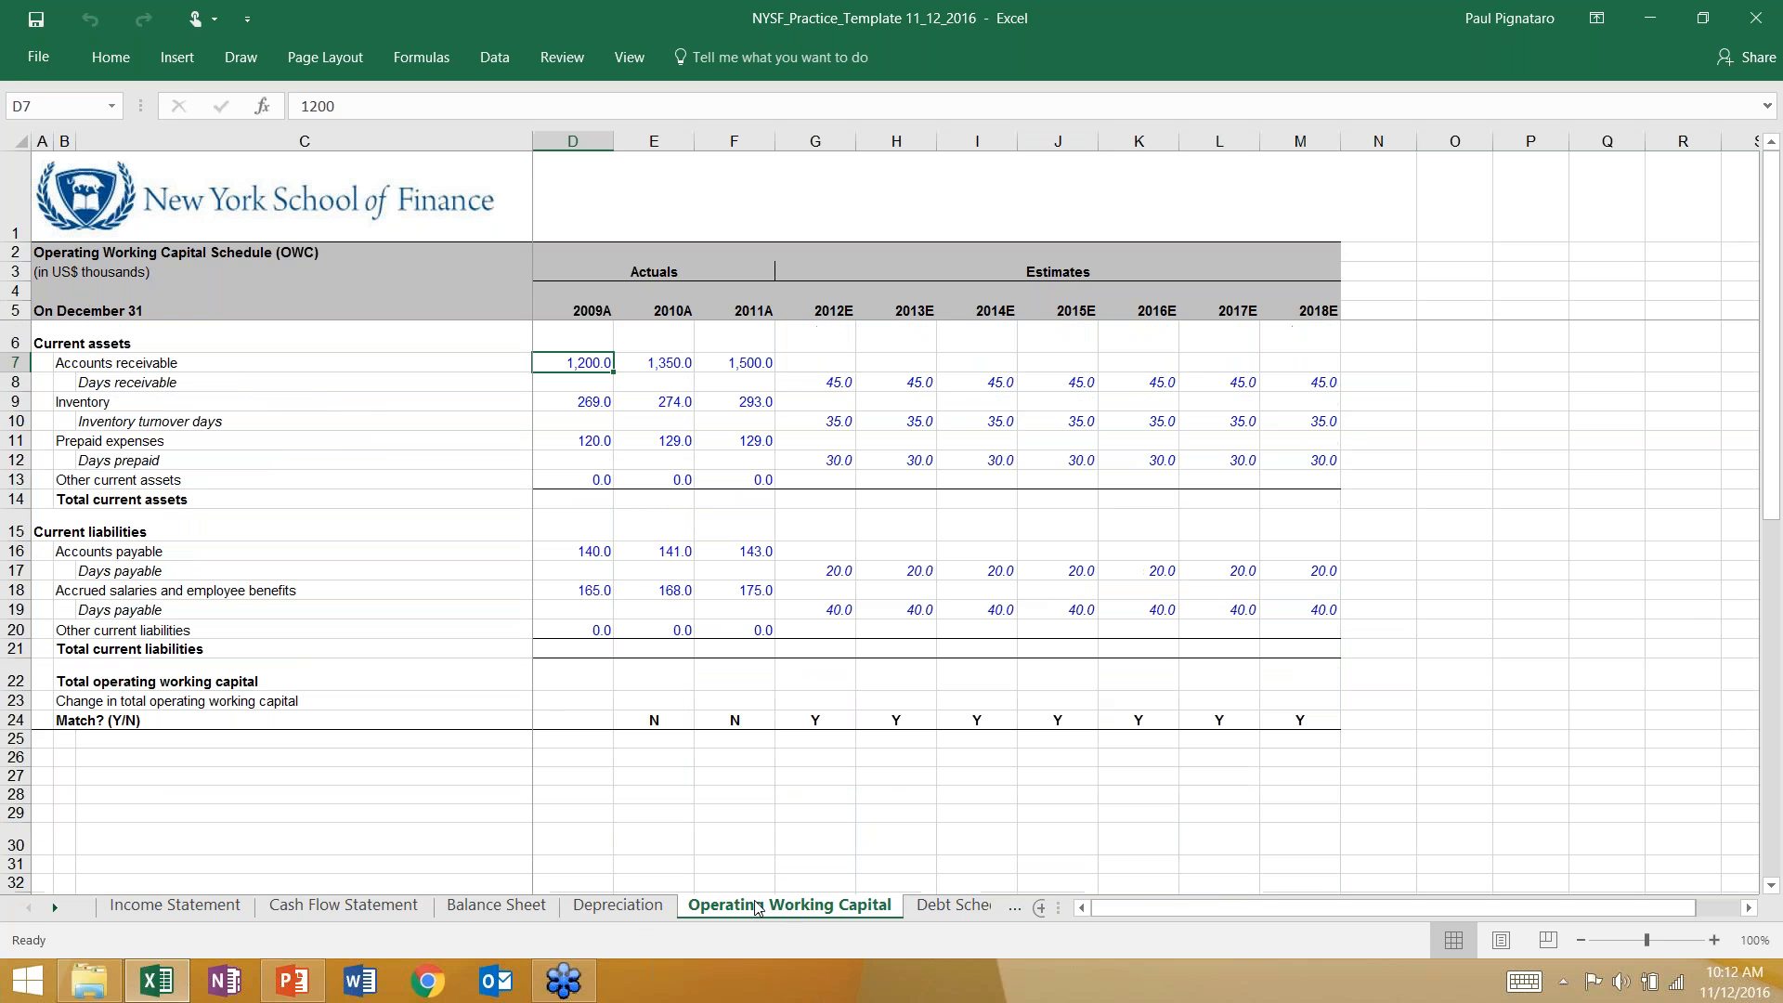
Step: Examine the current asset and current liability line items in the Operating Working Capital schedule
drag(566, 360, 1318, 479)
click(573, 362)
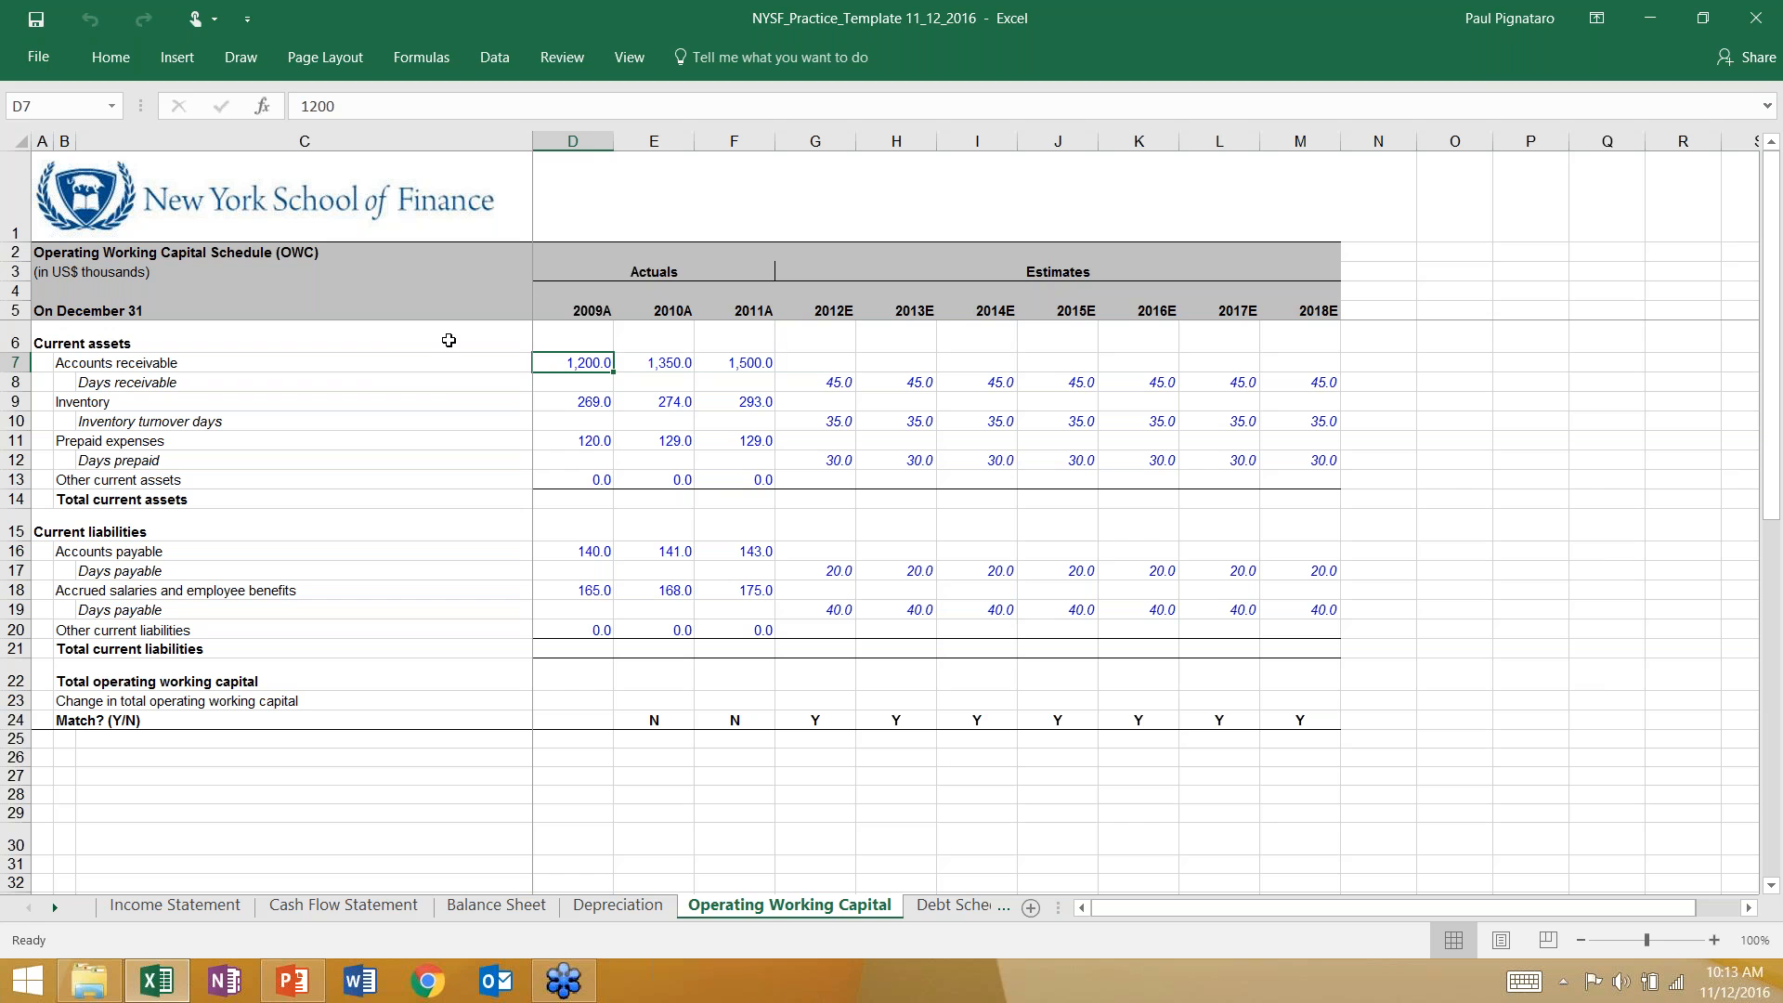
click(94, 372)
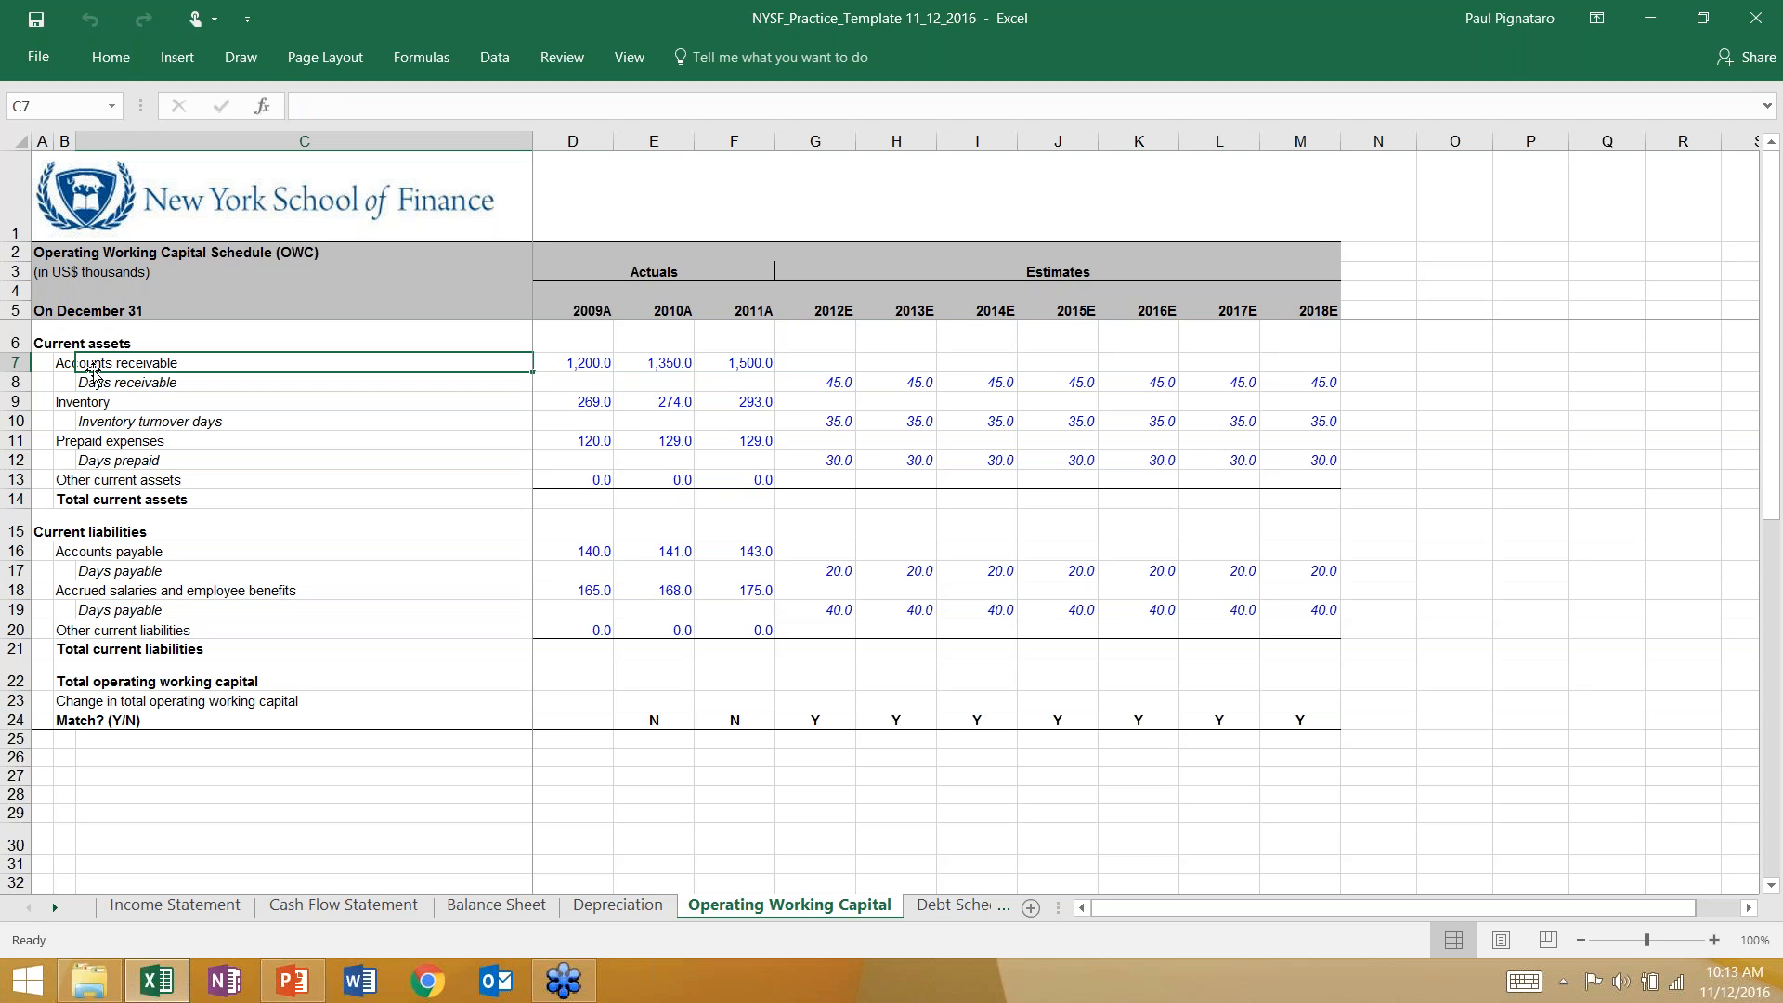
click(90, 401)
click(78, 443)
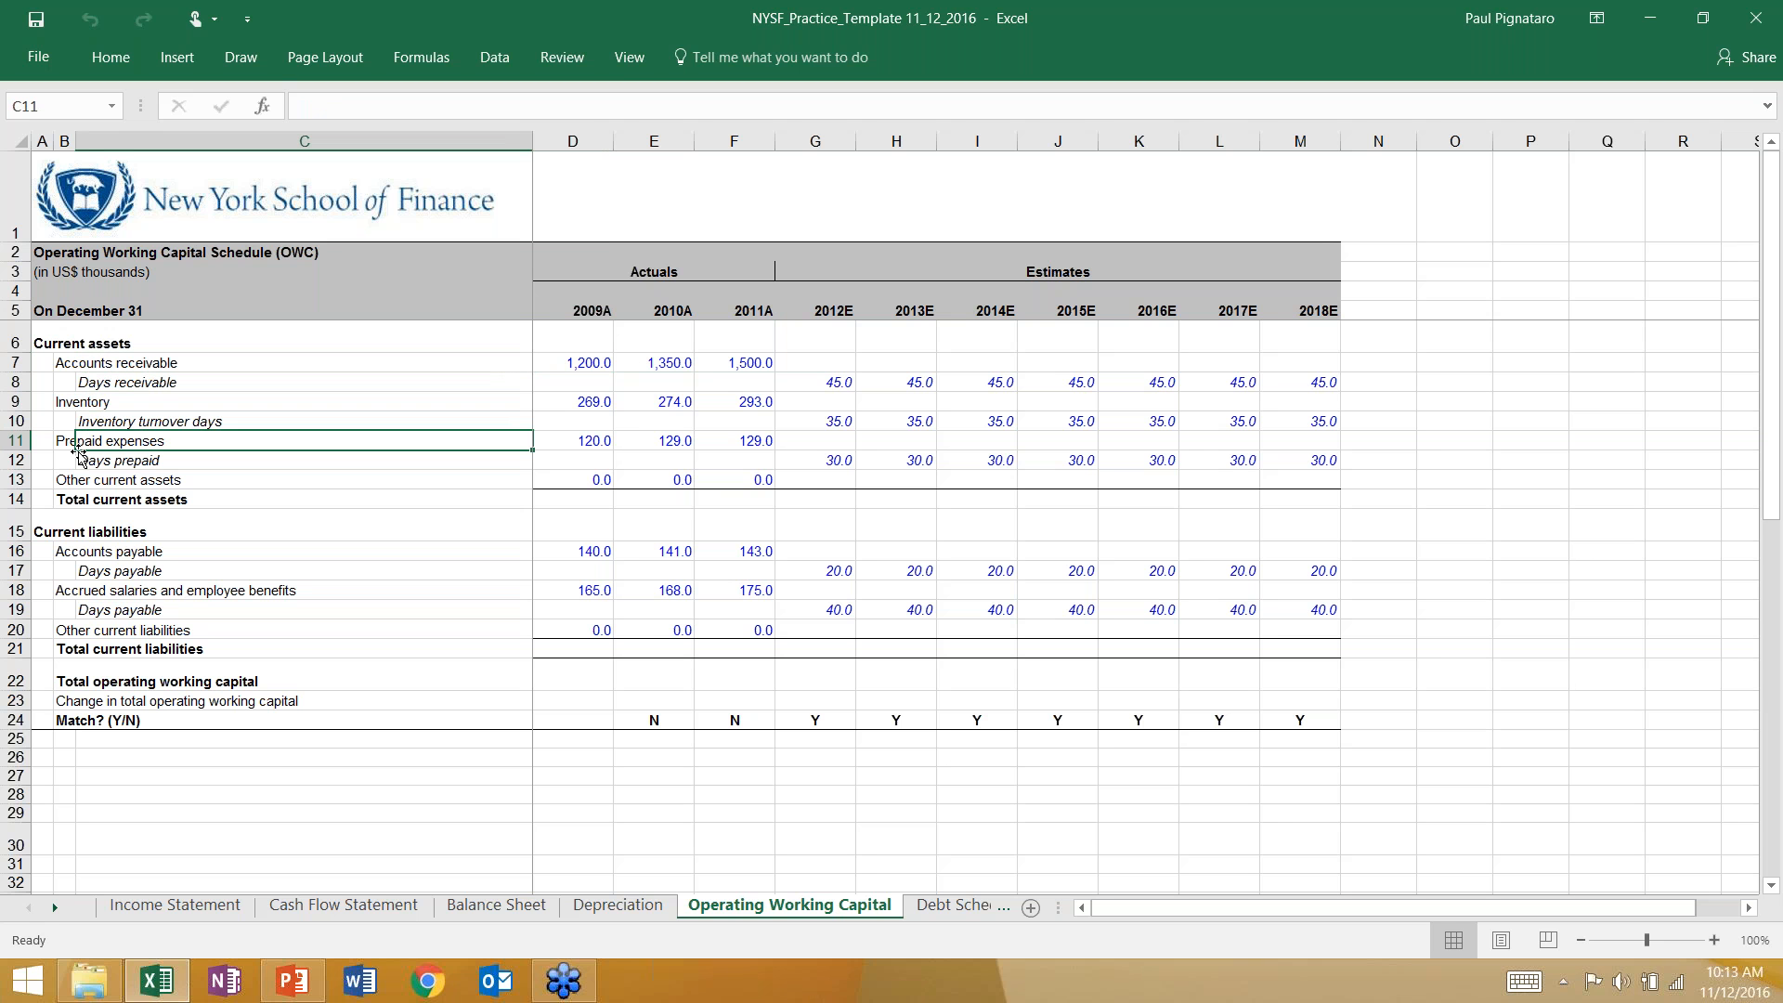
click(78, 479)
drag(725, 488, 1295, 481)
click(57, 552)
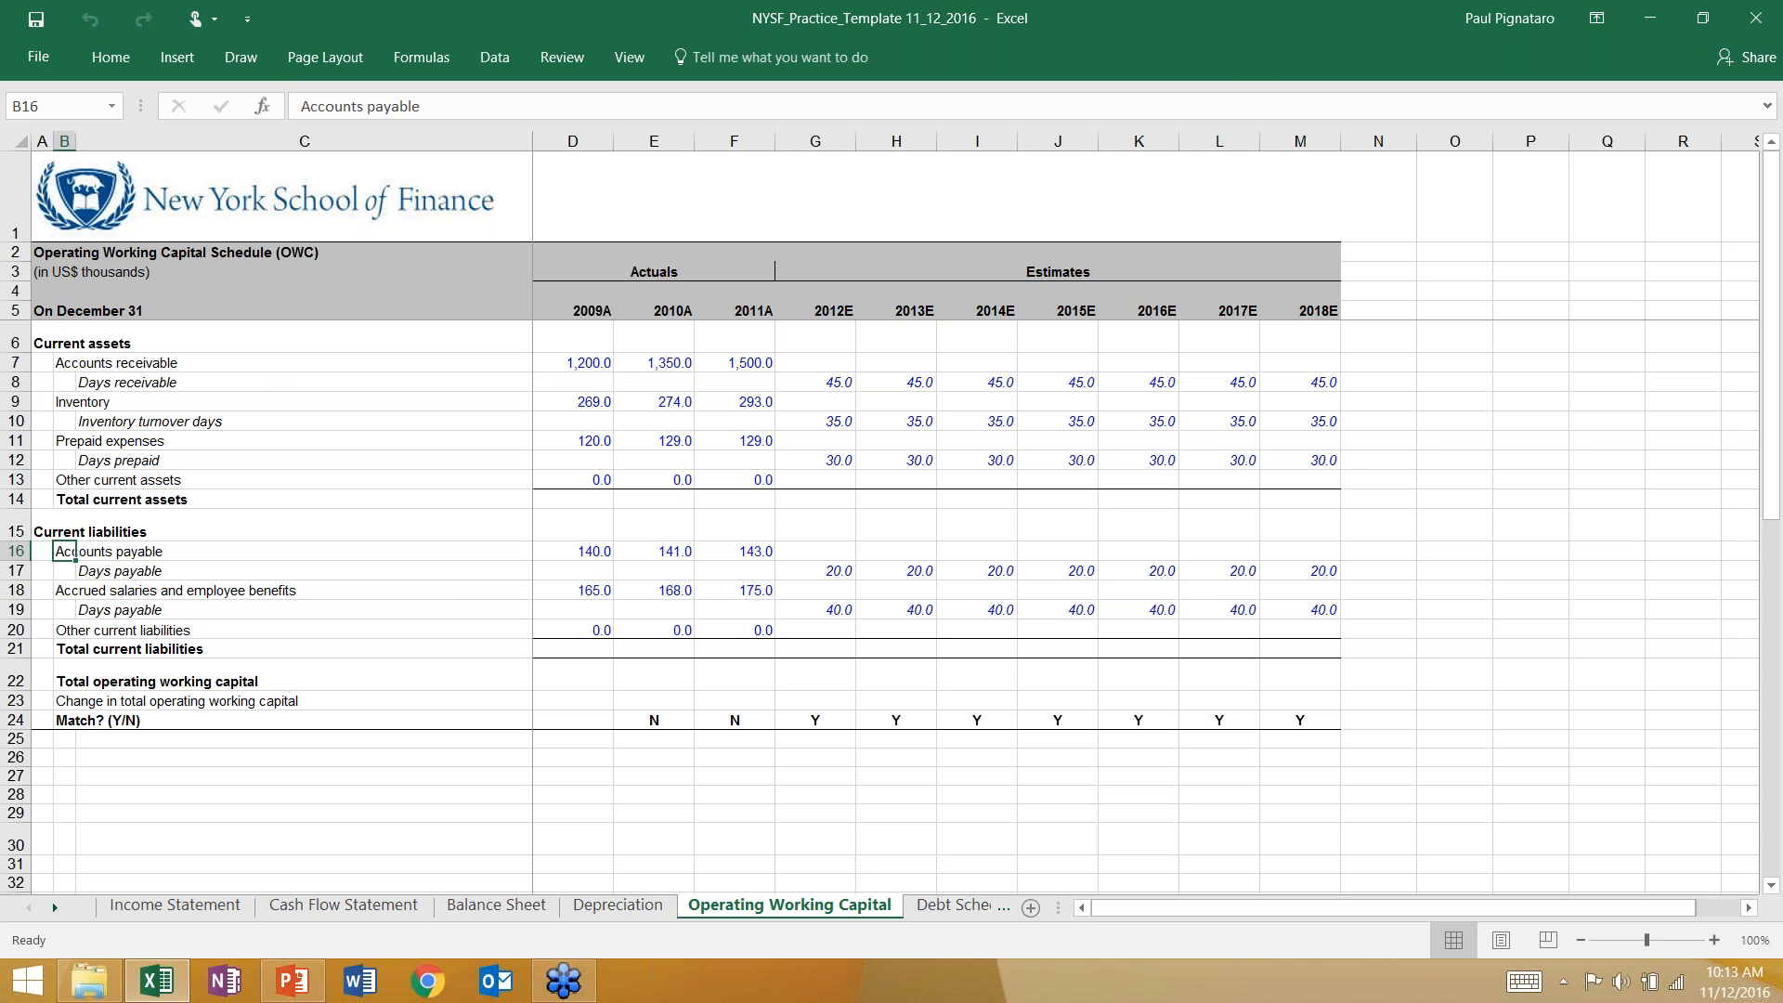
click(60, 591)
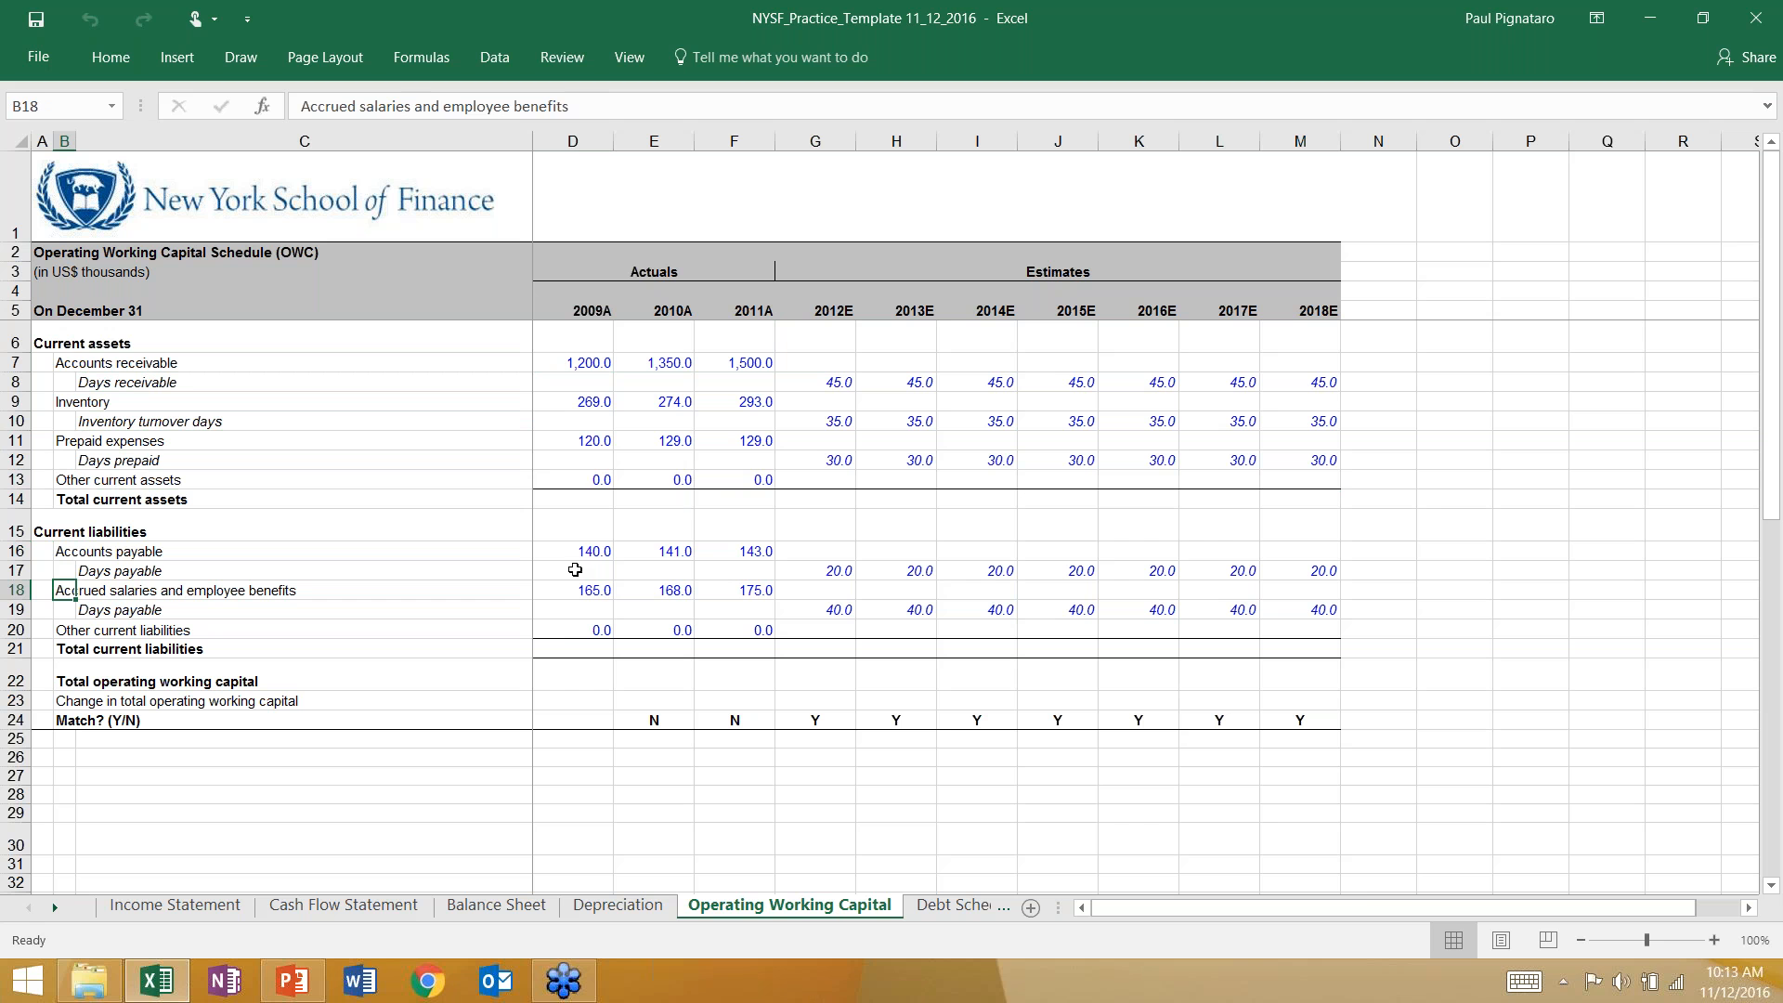
Step: Enter the sample figures 100000 in P6 and 25000 in P7, in the blank area beside the working capital schedule
click(566, 365)
click(580, 386)
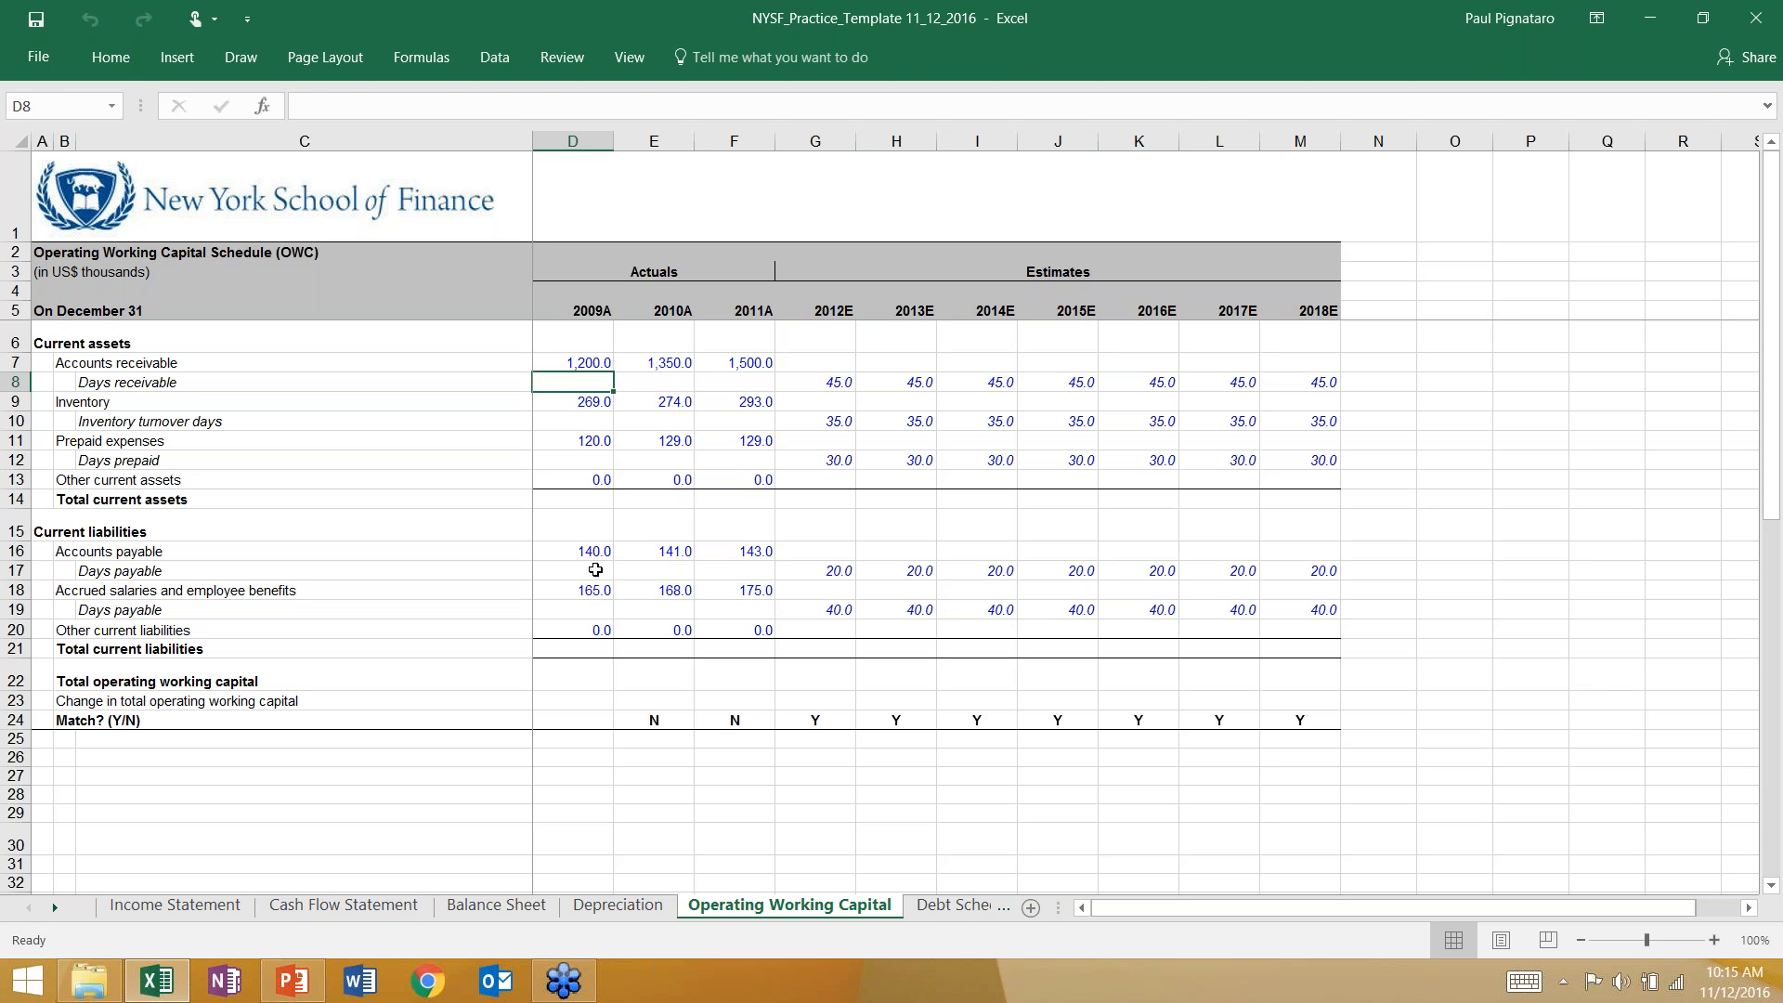
key(Right)
key(Right)
key(Right)
key(Right)
key(Right)
key(Right)
key(Right)
key(Right)
key(Right)
key(Right)
key(Right)
key(Right)
key(Right)
key(Right)
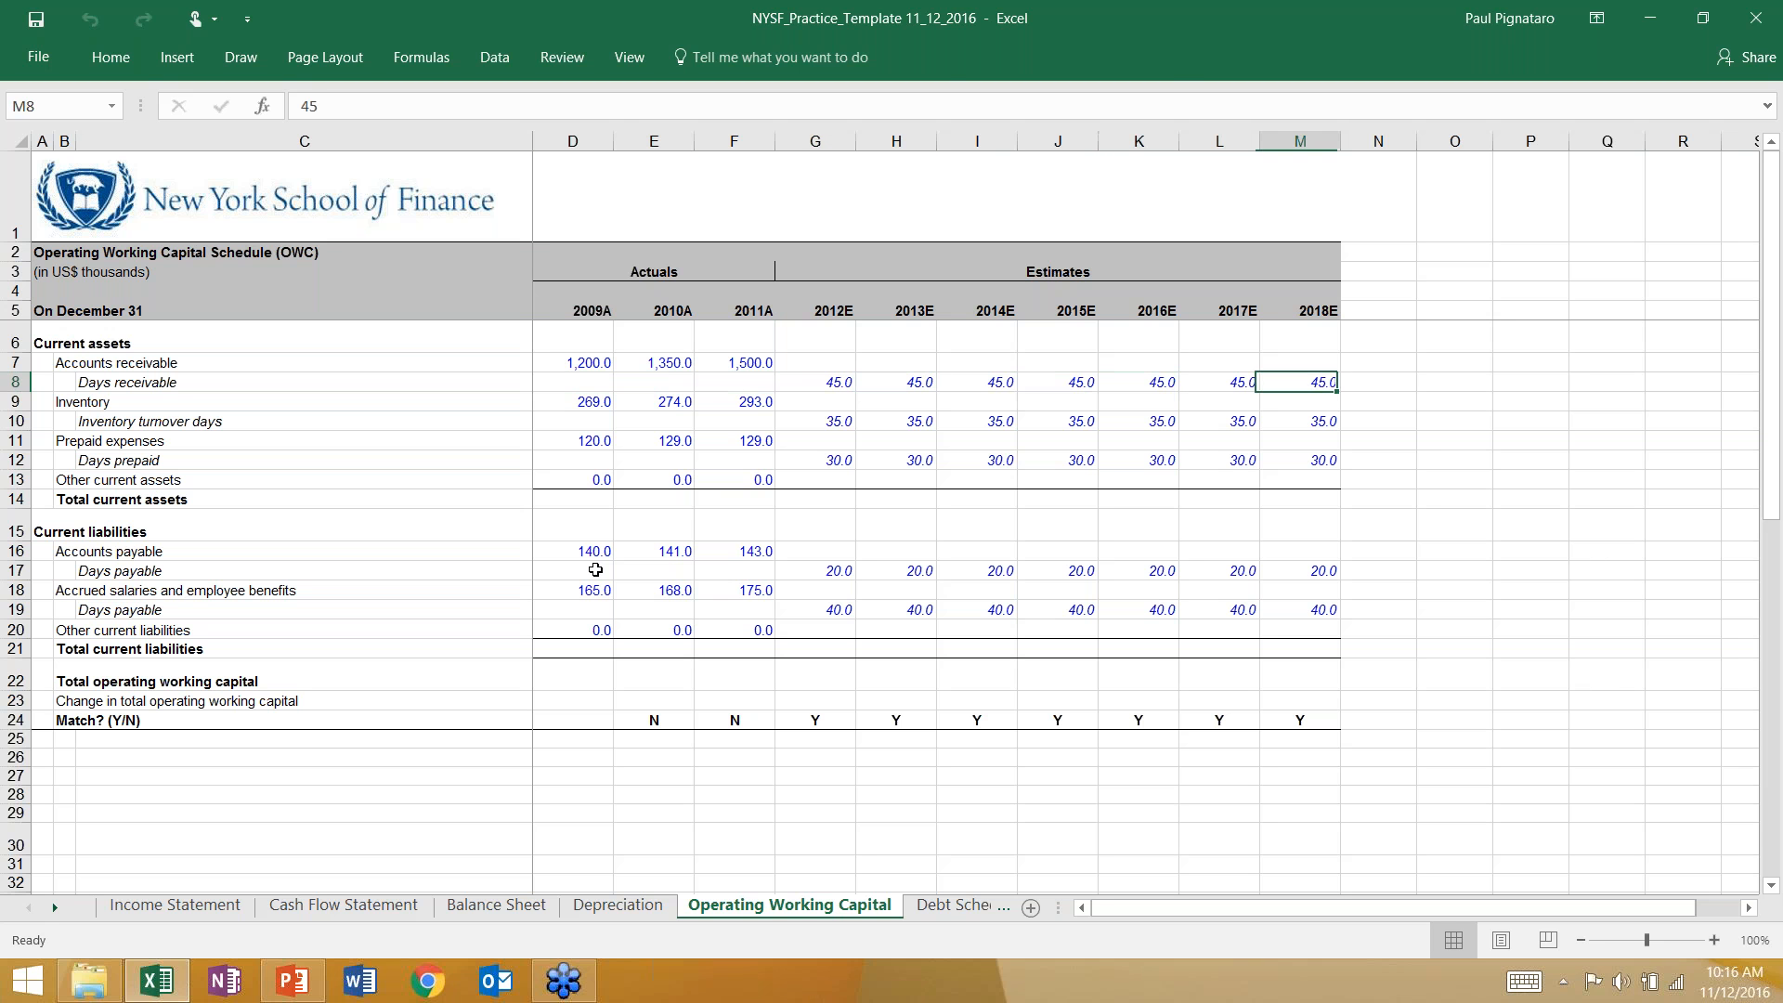
key(Right)
key(Right)
key(Right)
key(Right)
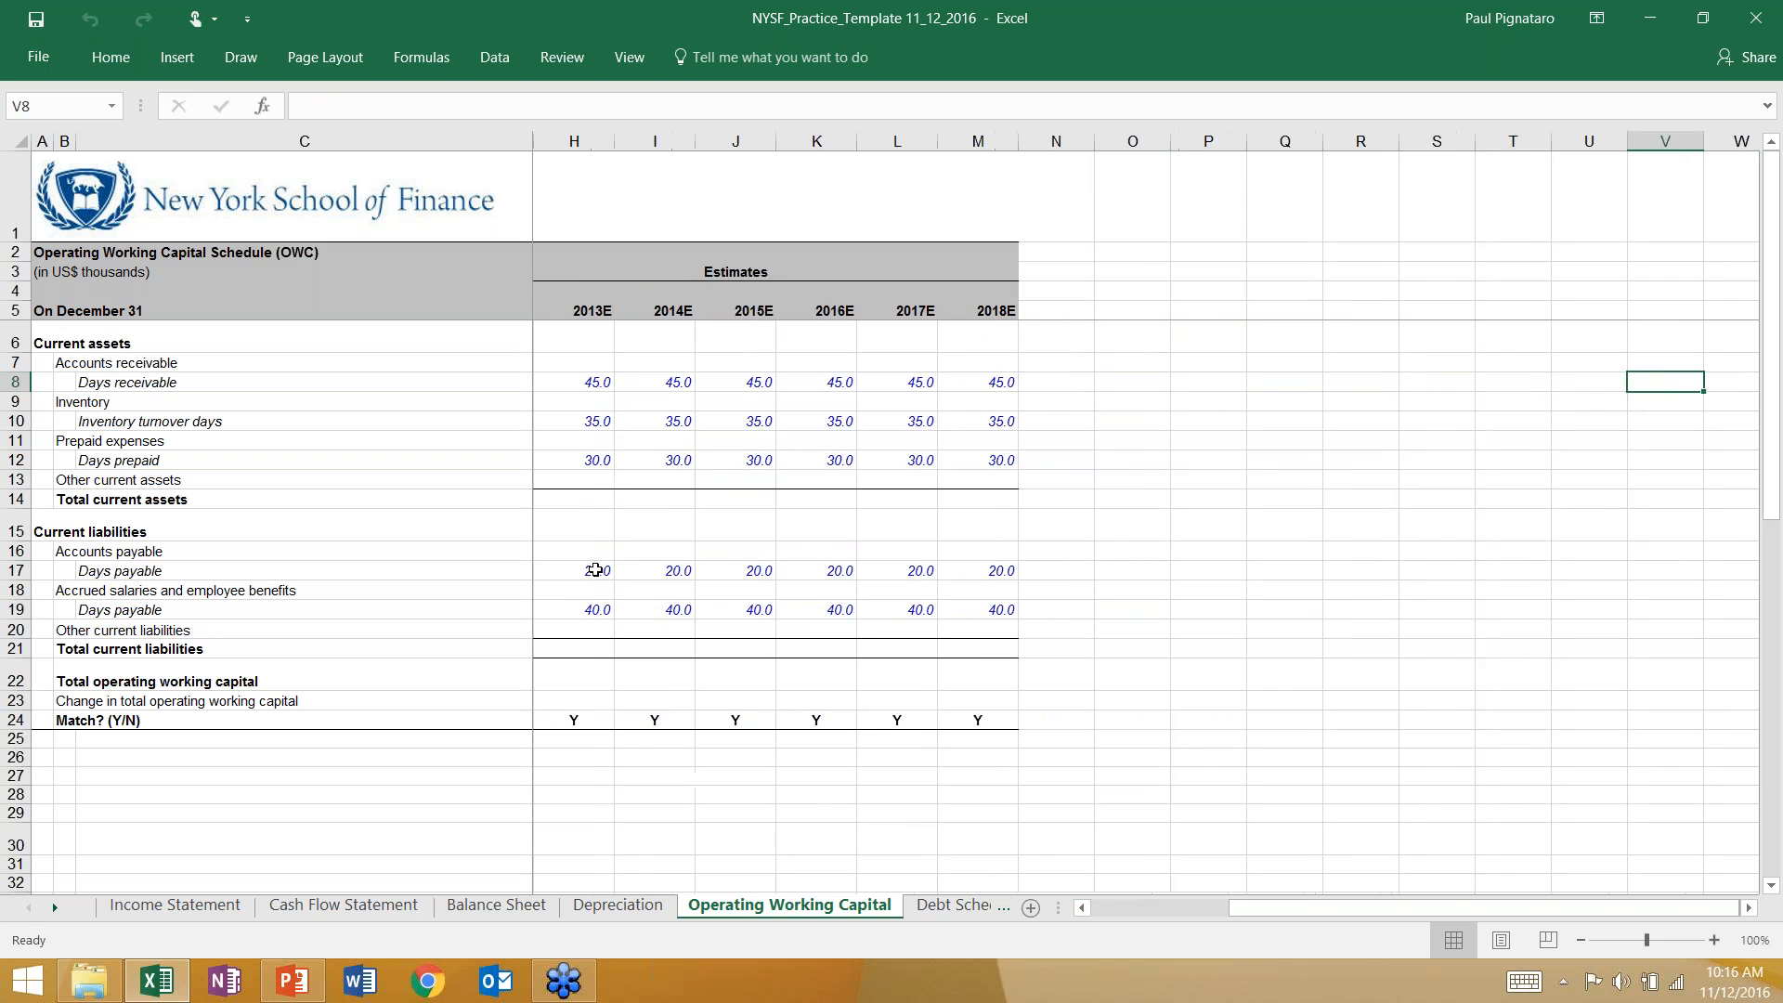
key(Left)
key(Left)
key(Left)
key(Left)
key(Left)
key(Up)
key(Up)
key(Left)
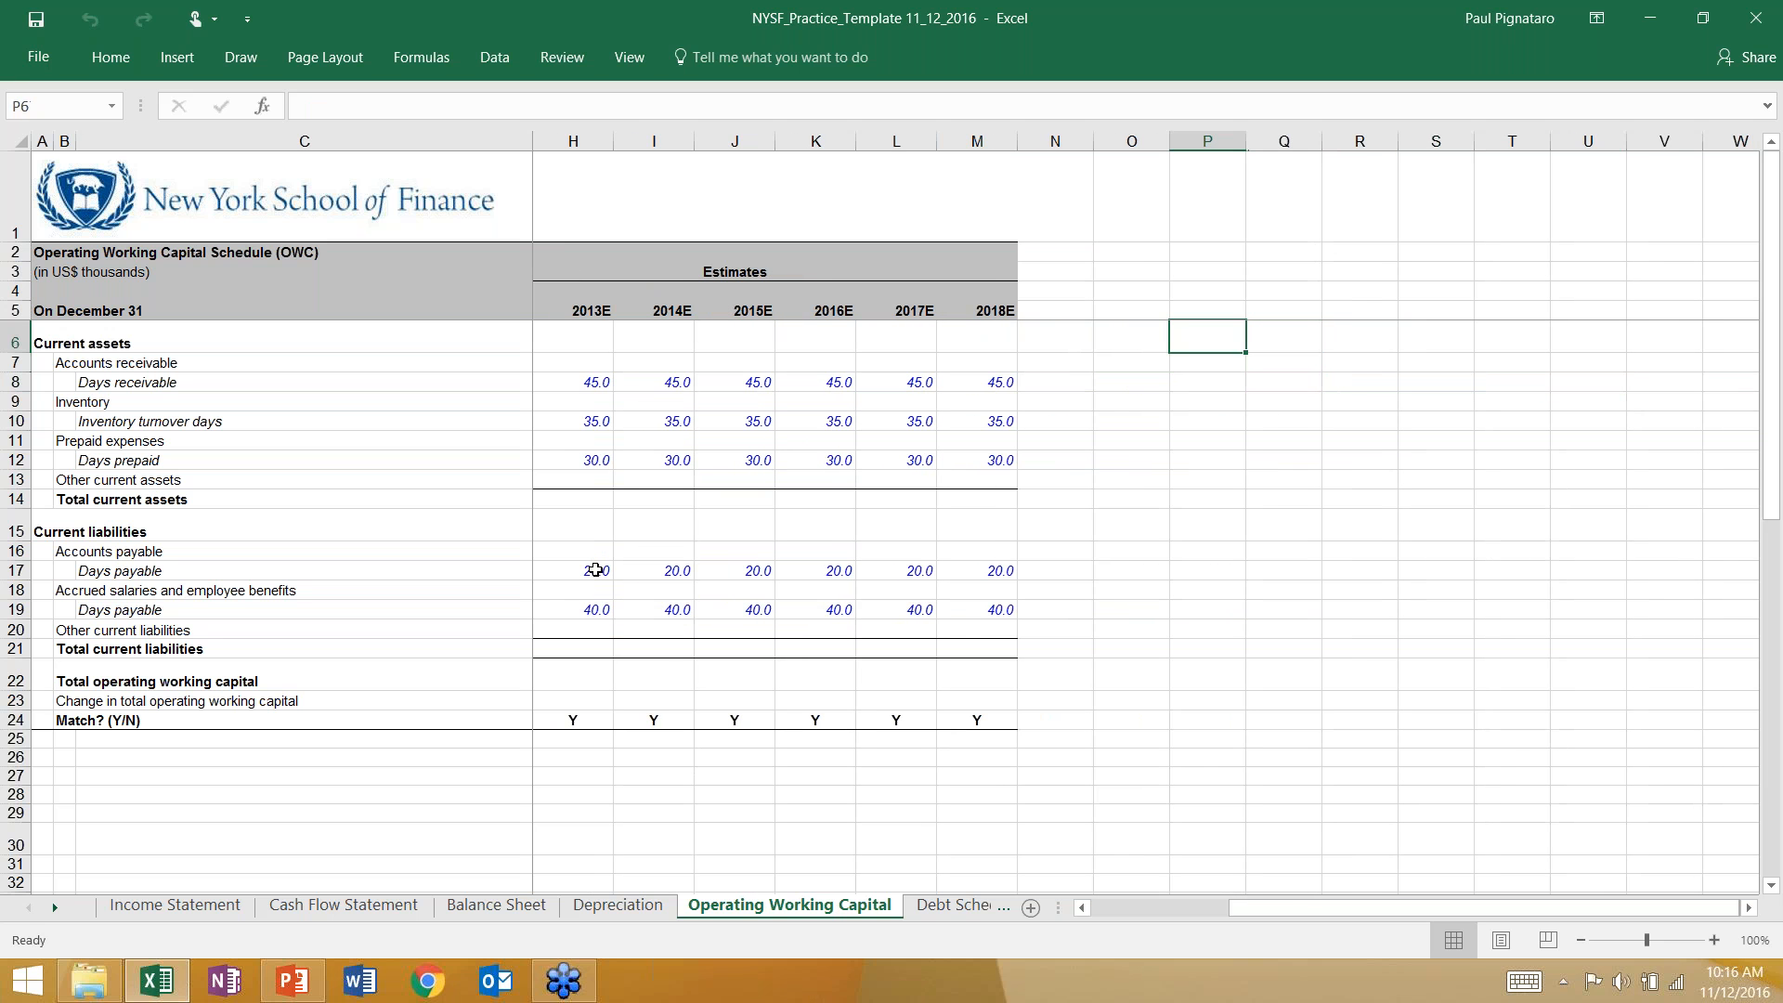
text(100000)
key(Return)
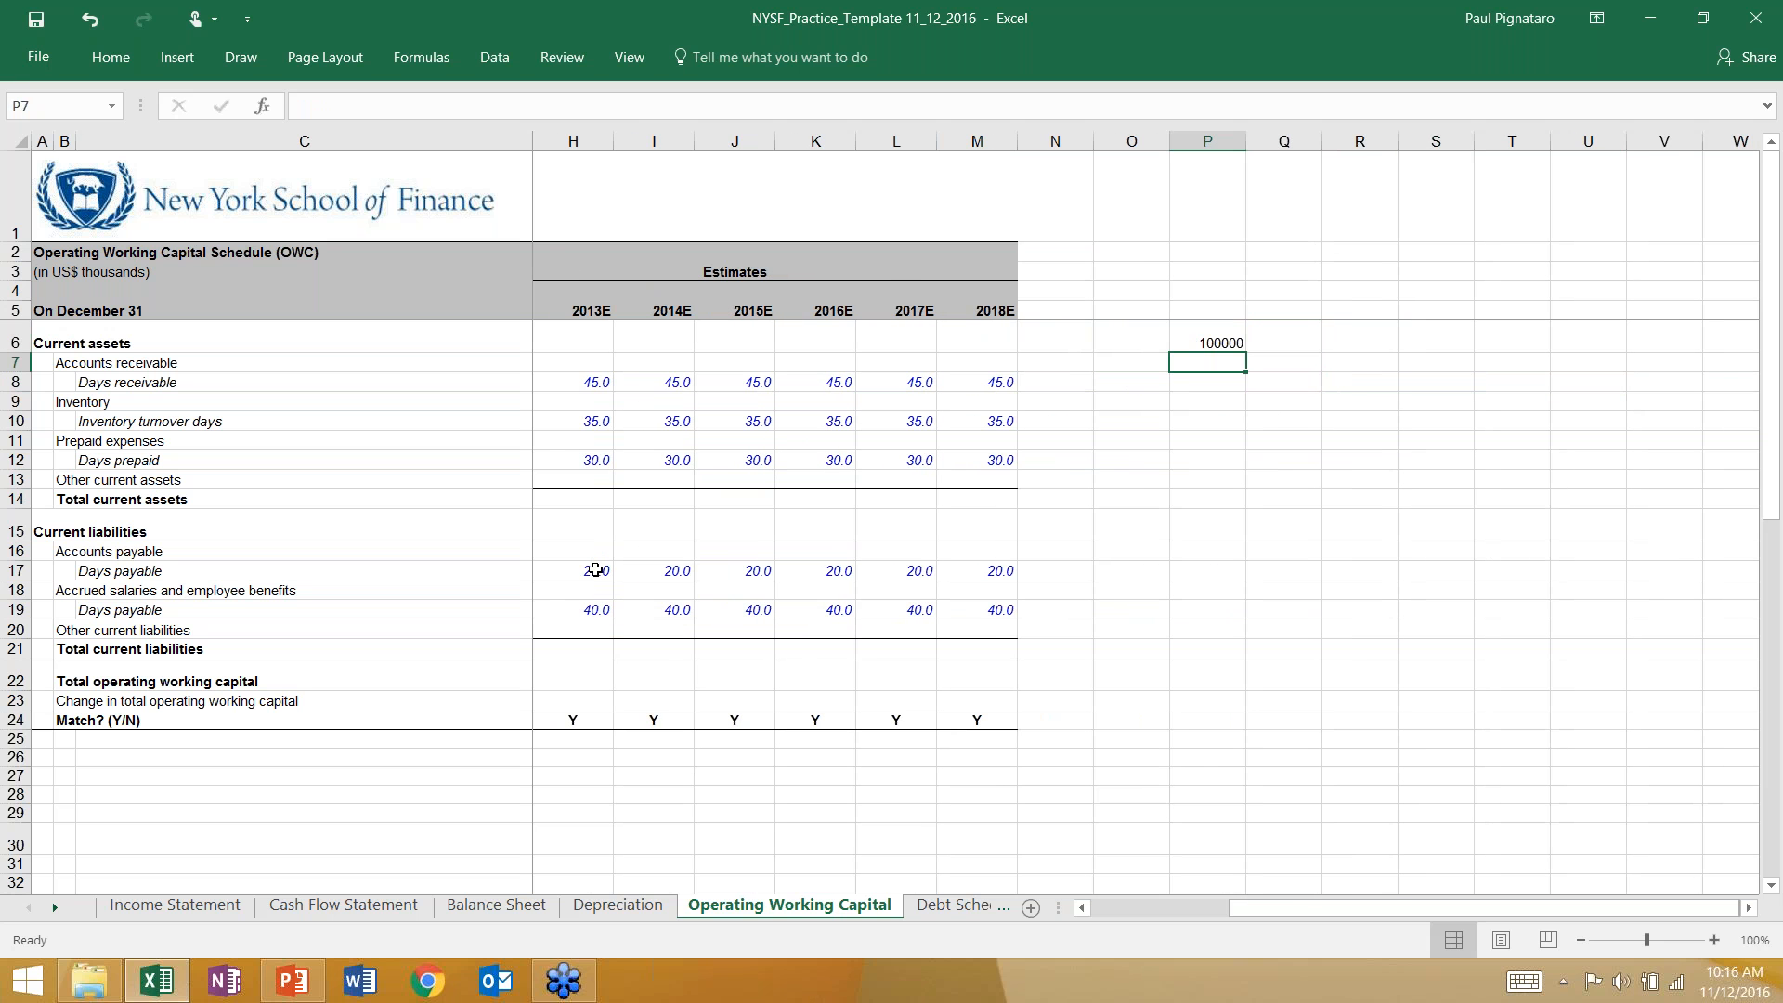
text(25000)
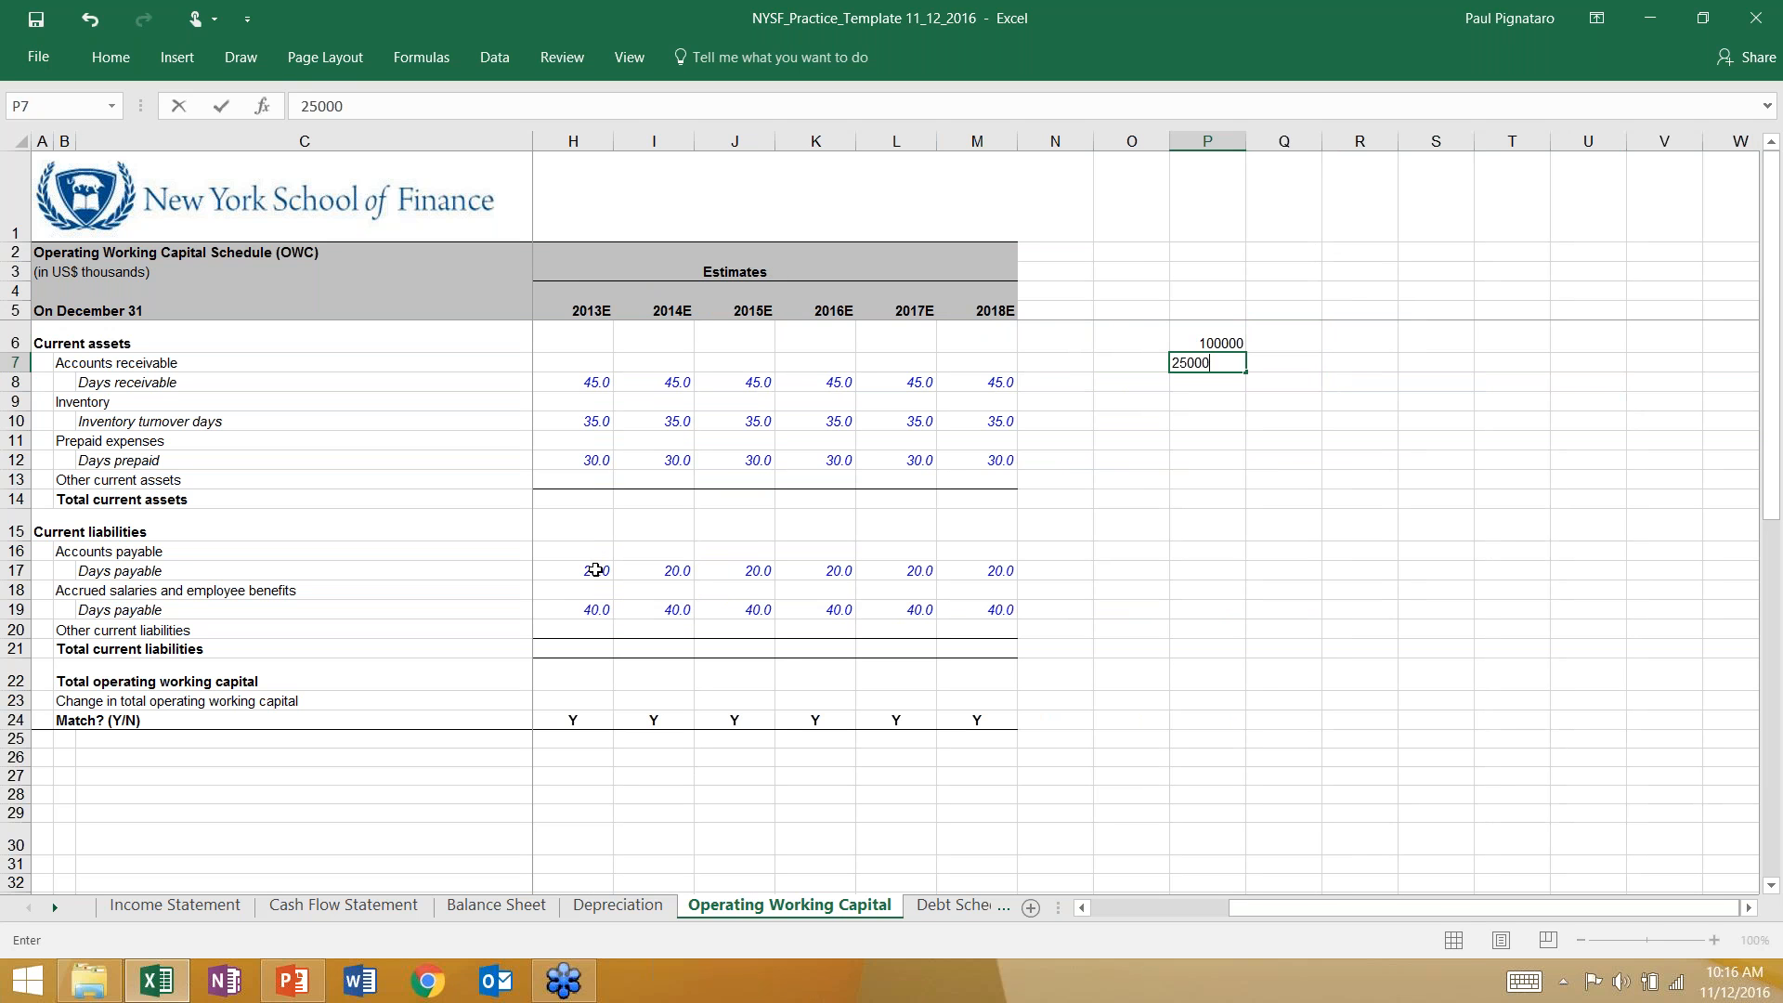
key(Return)
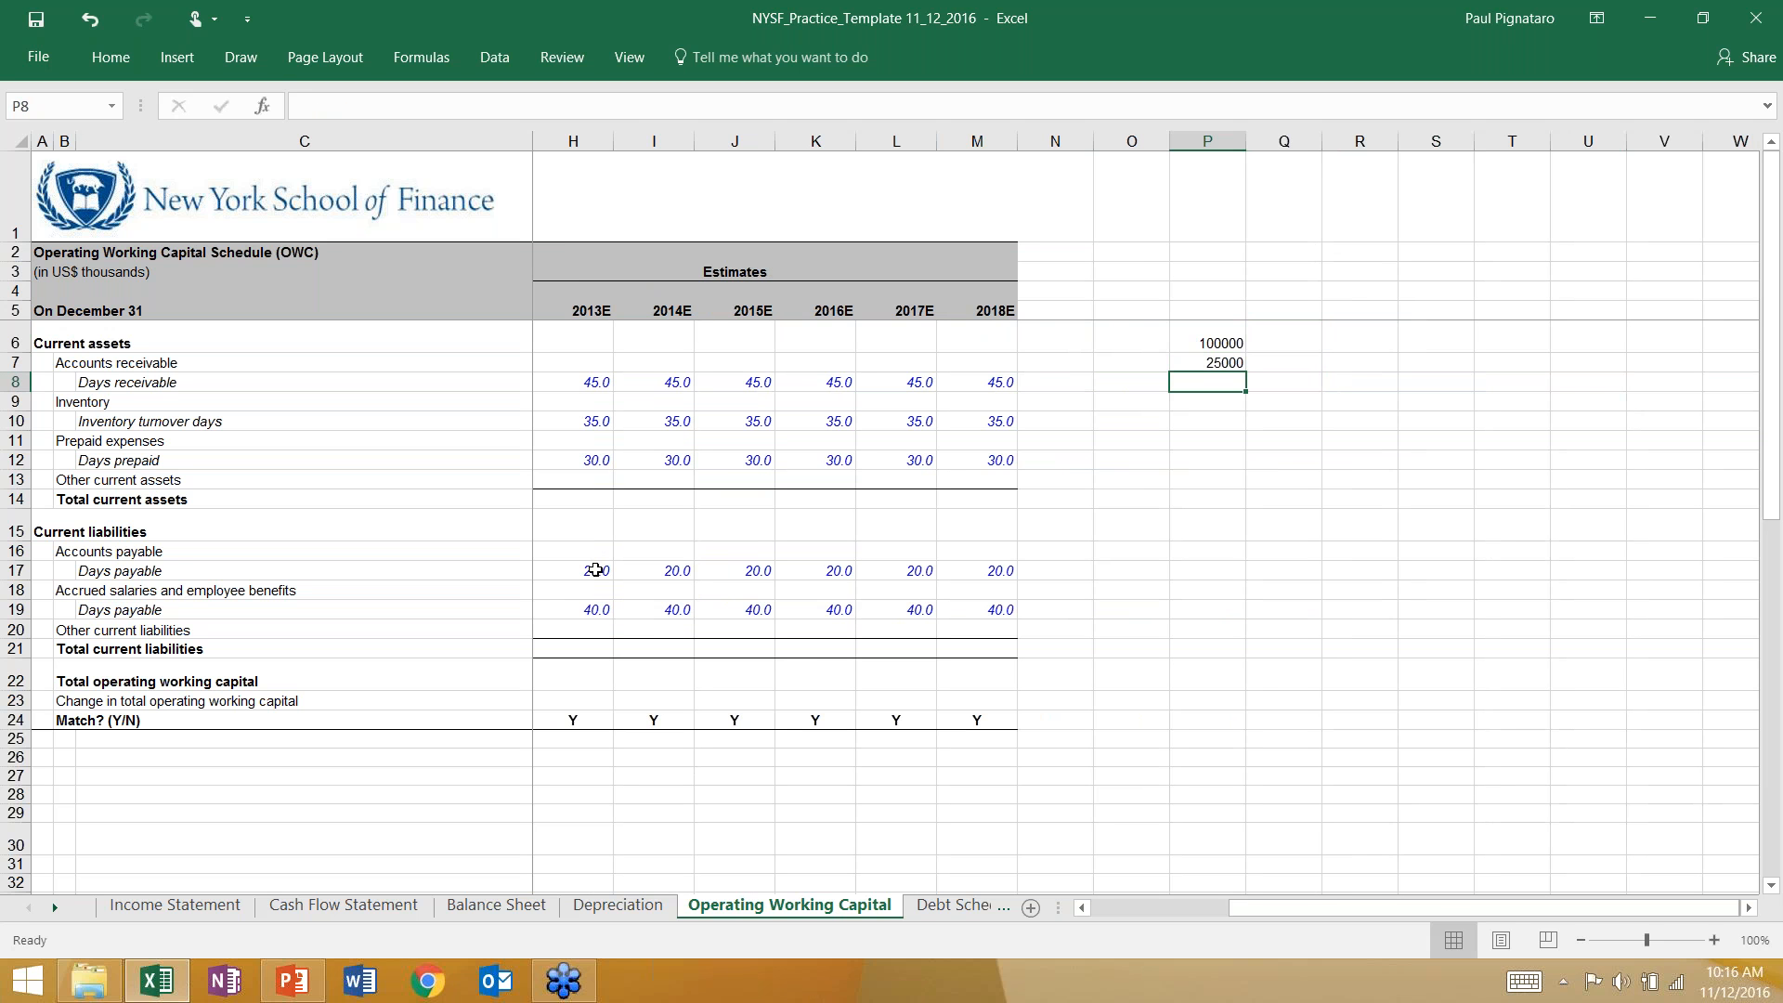
Step: Divide the second sample figure by the first in P8 with the formula =P7/P6
text(=P7/P6)
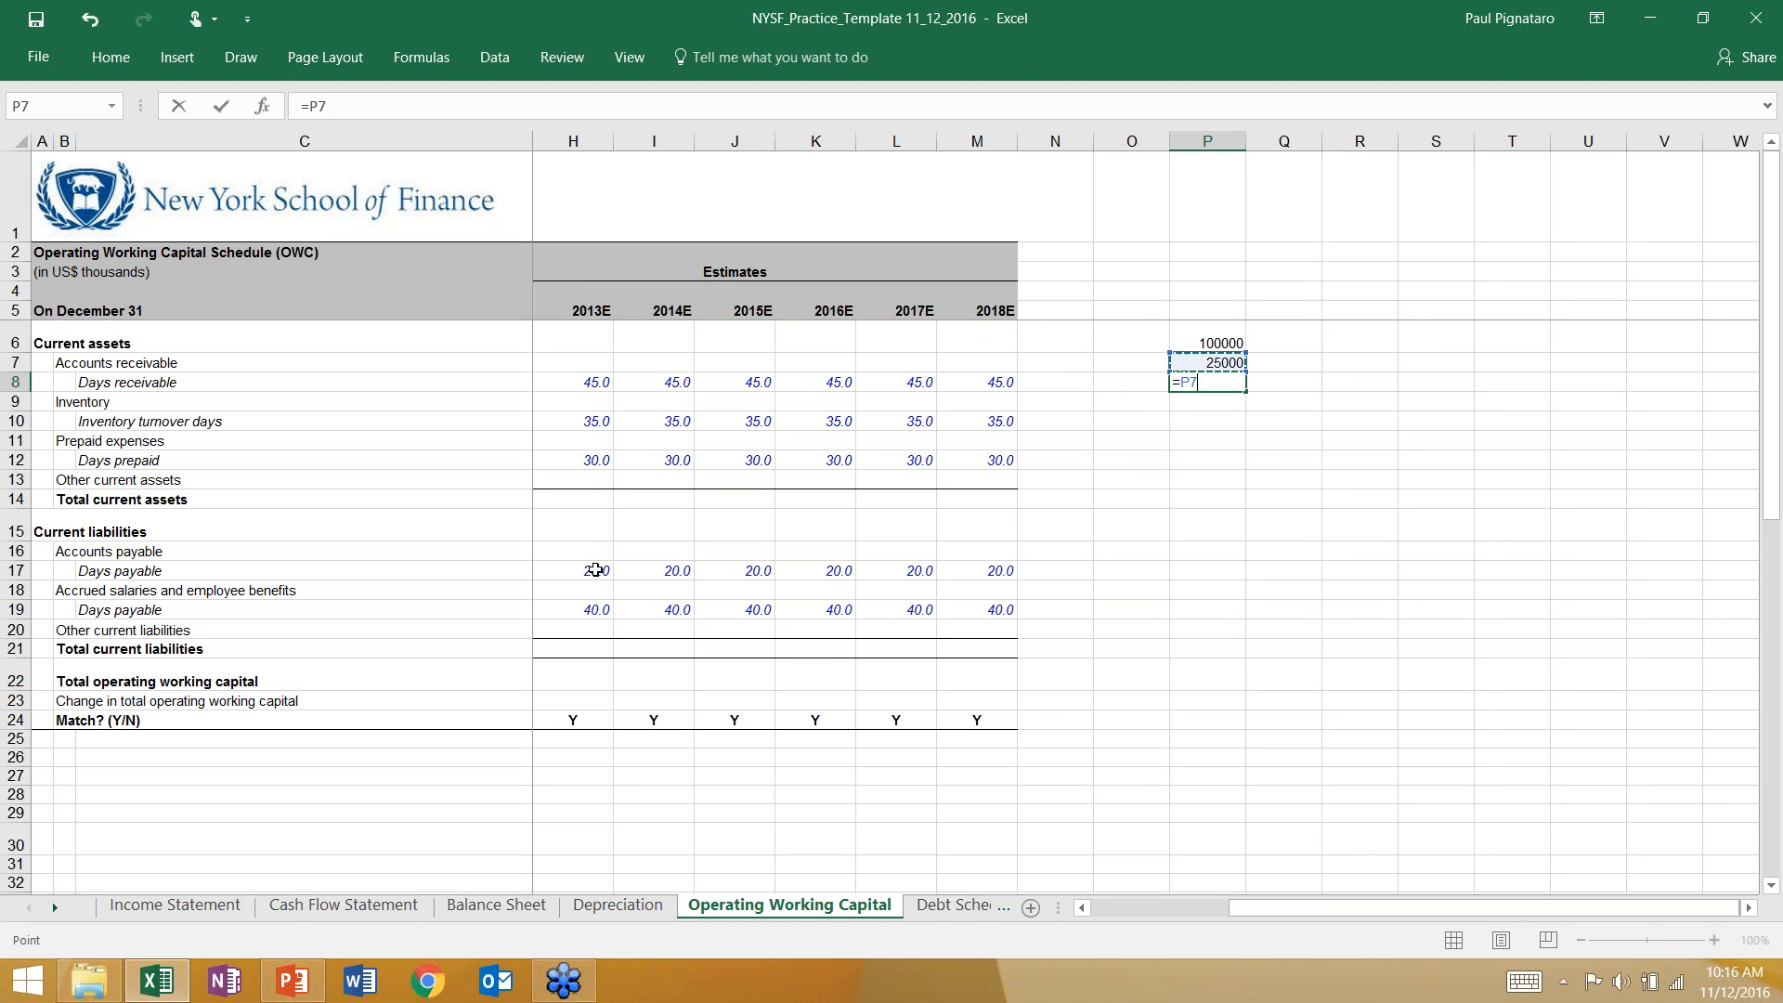
key(Return)
key(Up)
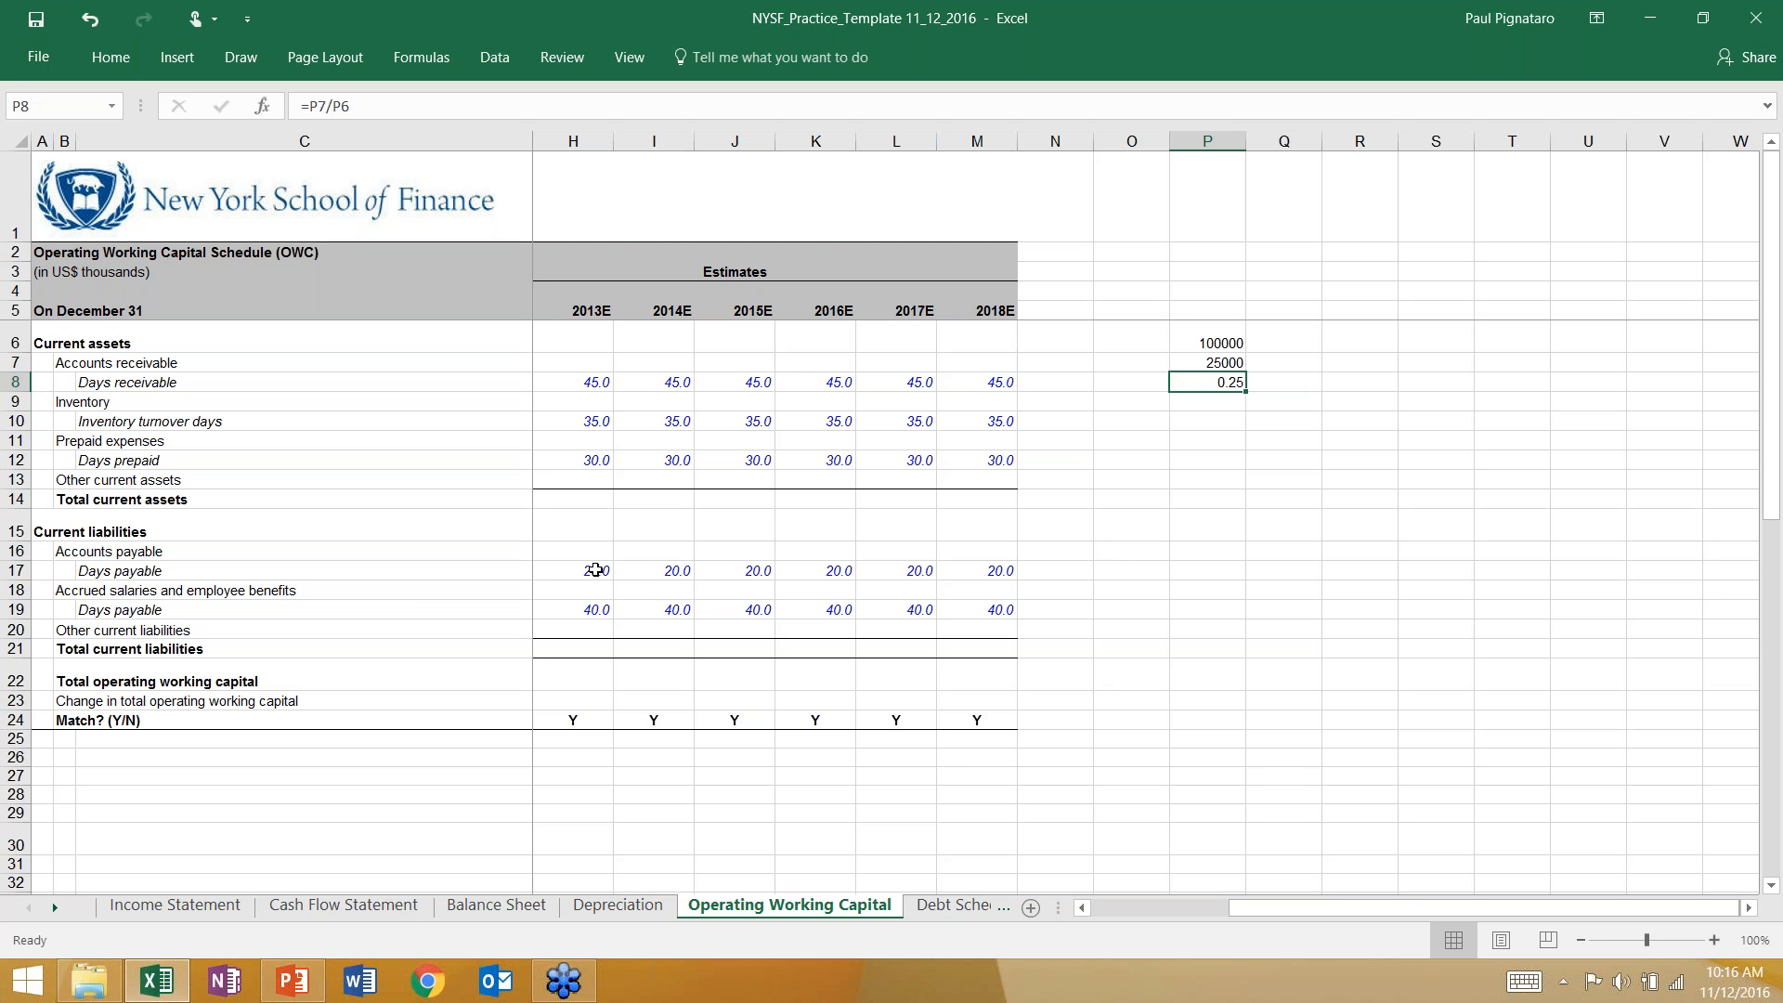
Step: Try replacing the ratio in P8 with =P7*360, and undo the replacement
text(=)
key(Up)
text(*)
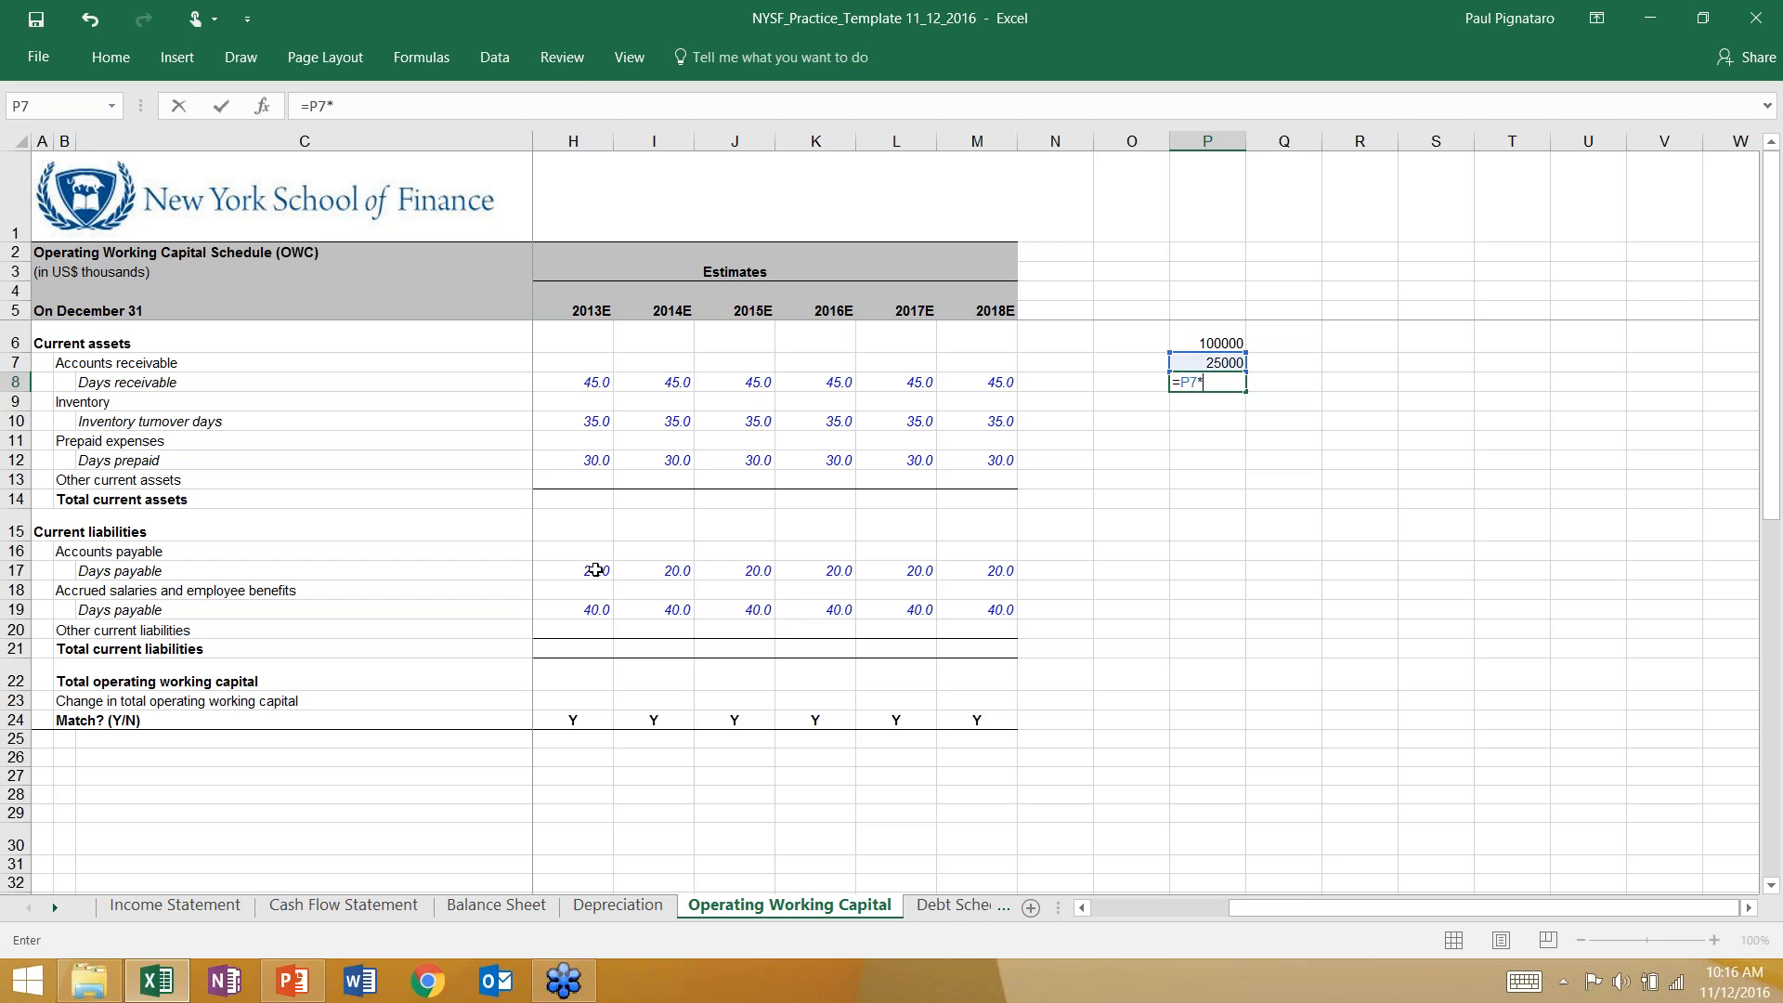
text(360)
key(Return)
key(Up)
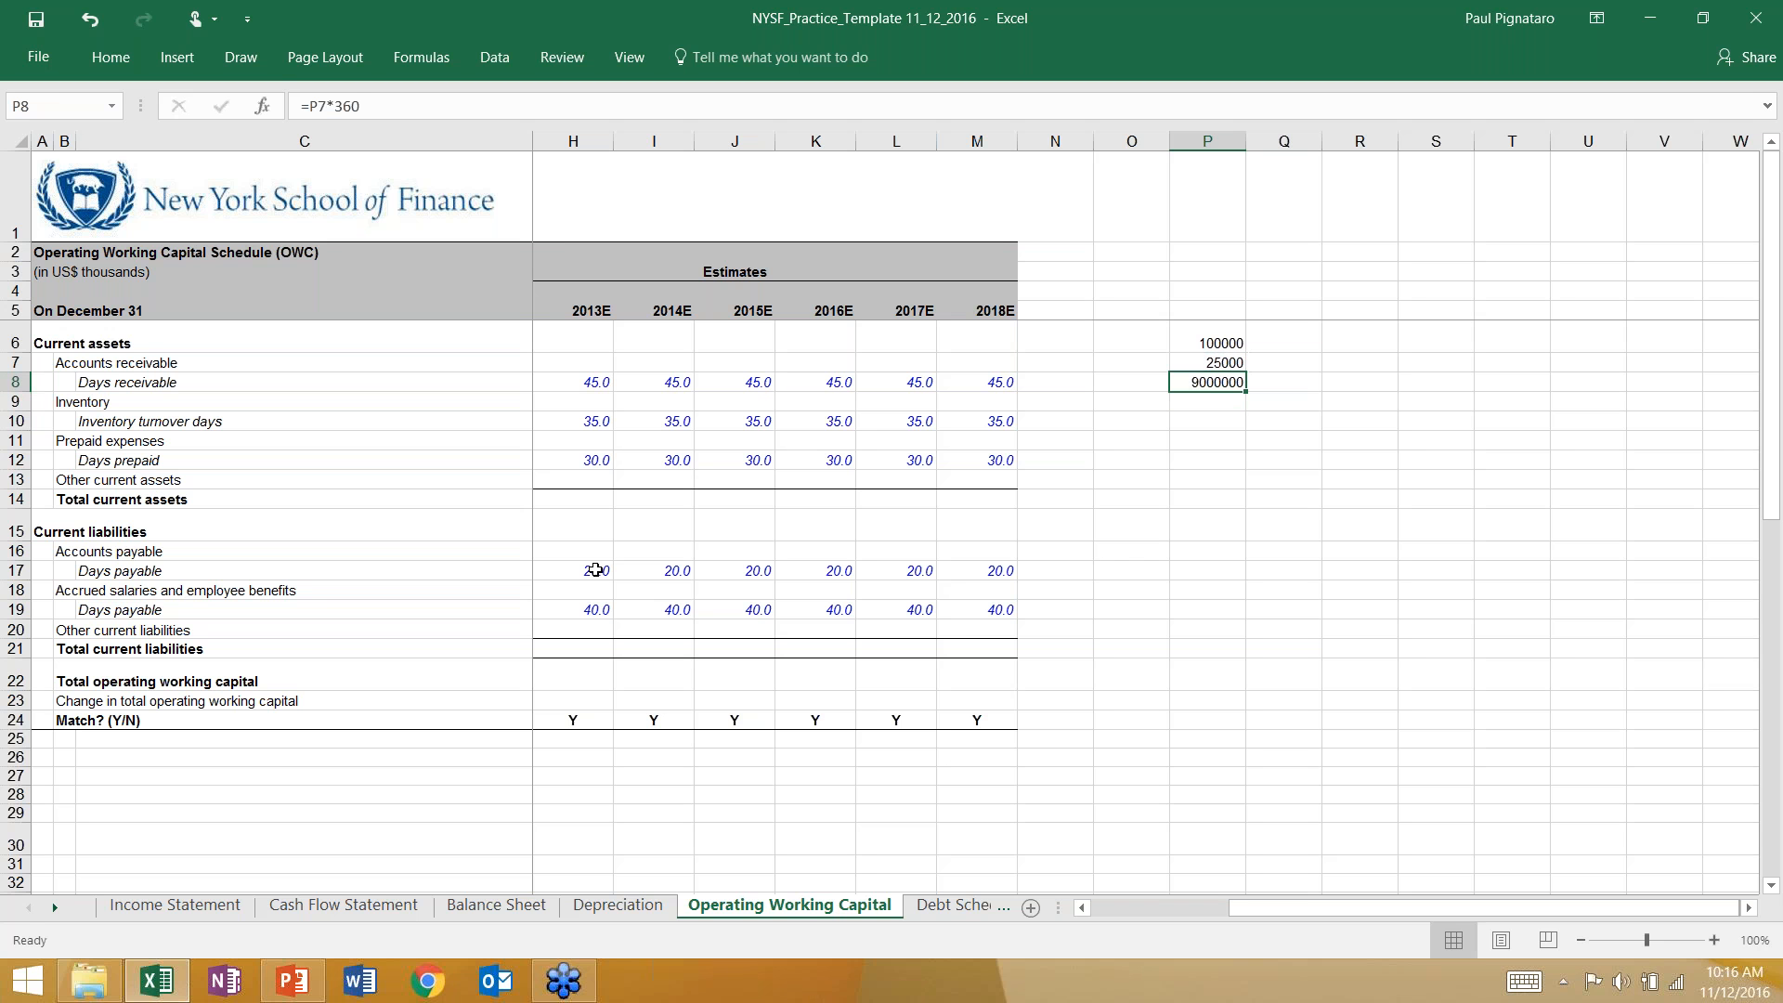
key(F2)
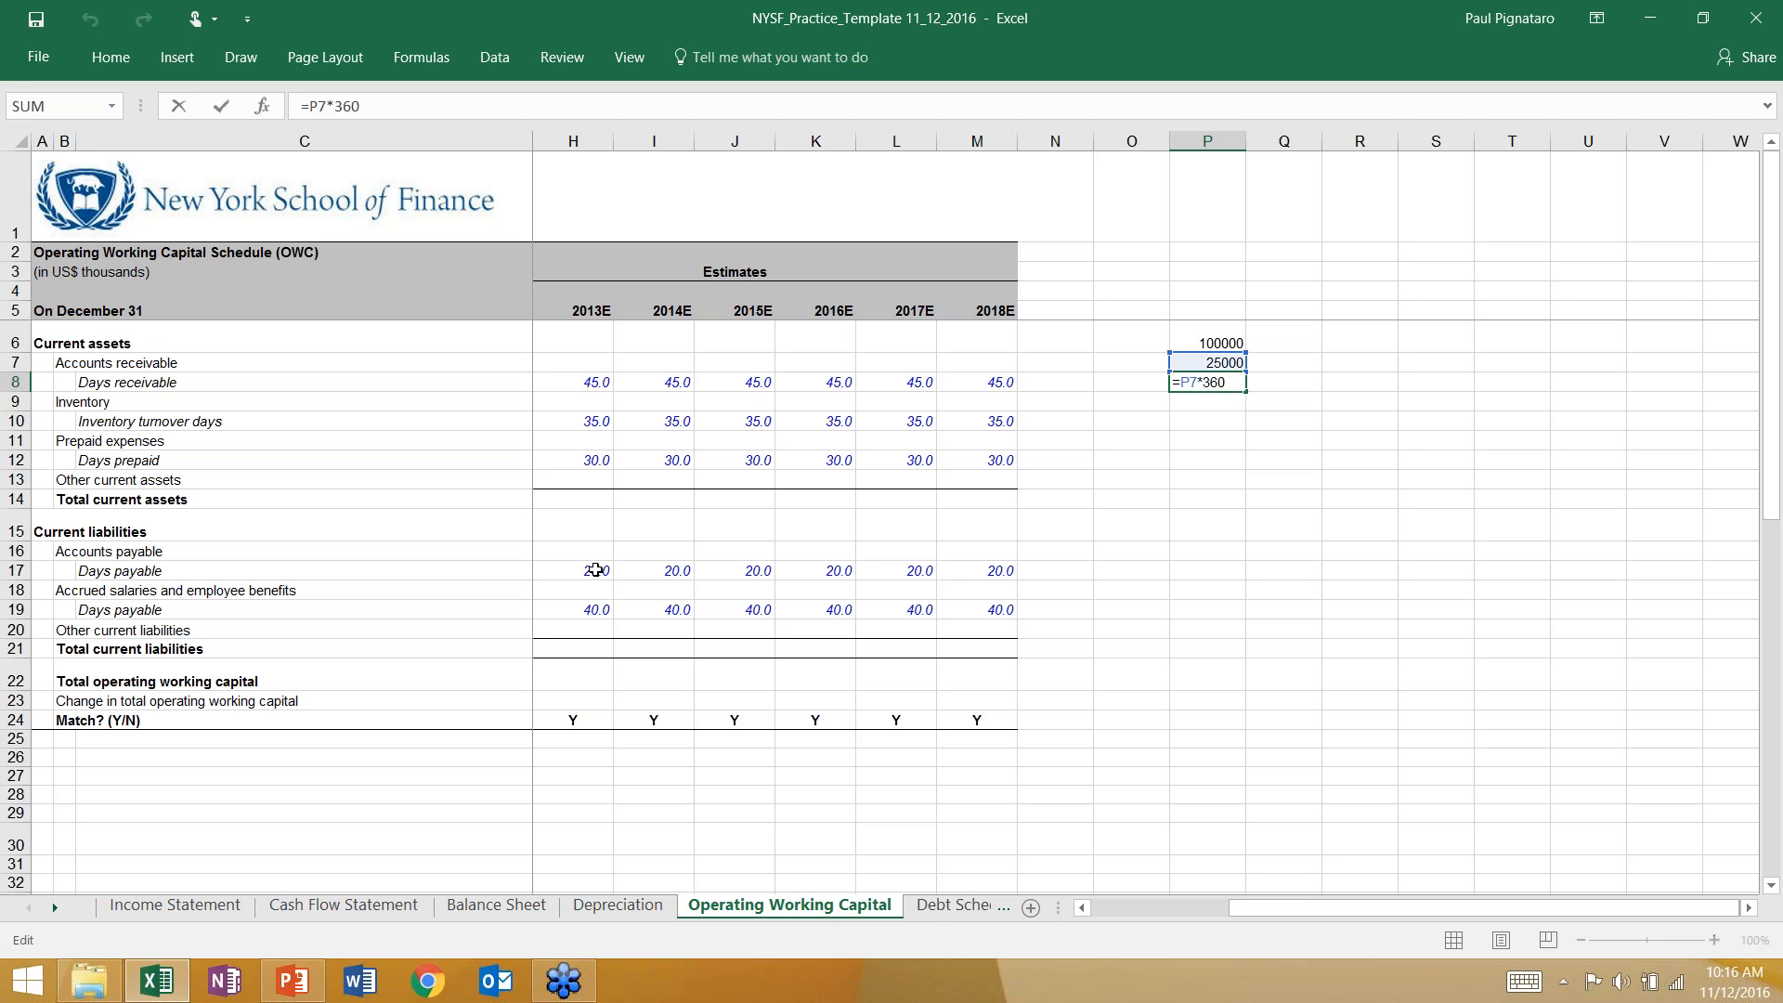
key(Escape)
key(ctrl+z)
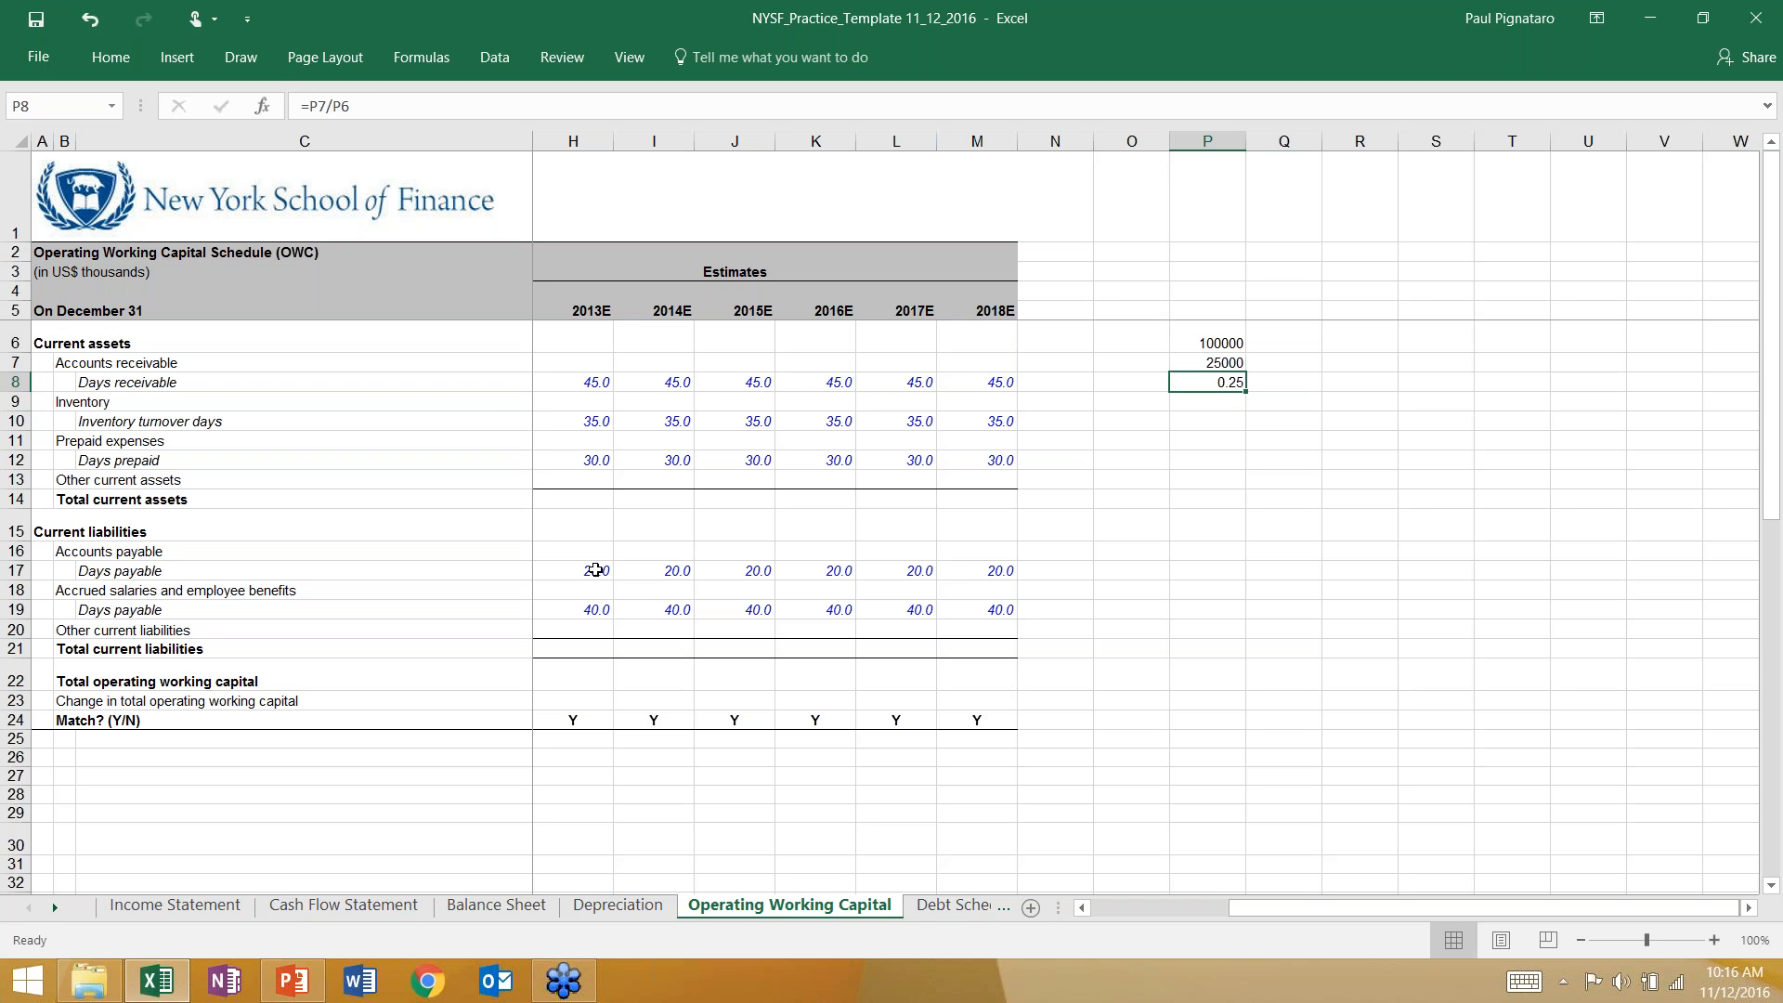
Step: Convert the ratio into days in P9 with the formula =P8*360
key(Down)
text(=)
key(Up)
text(*)
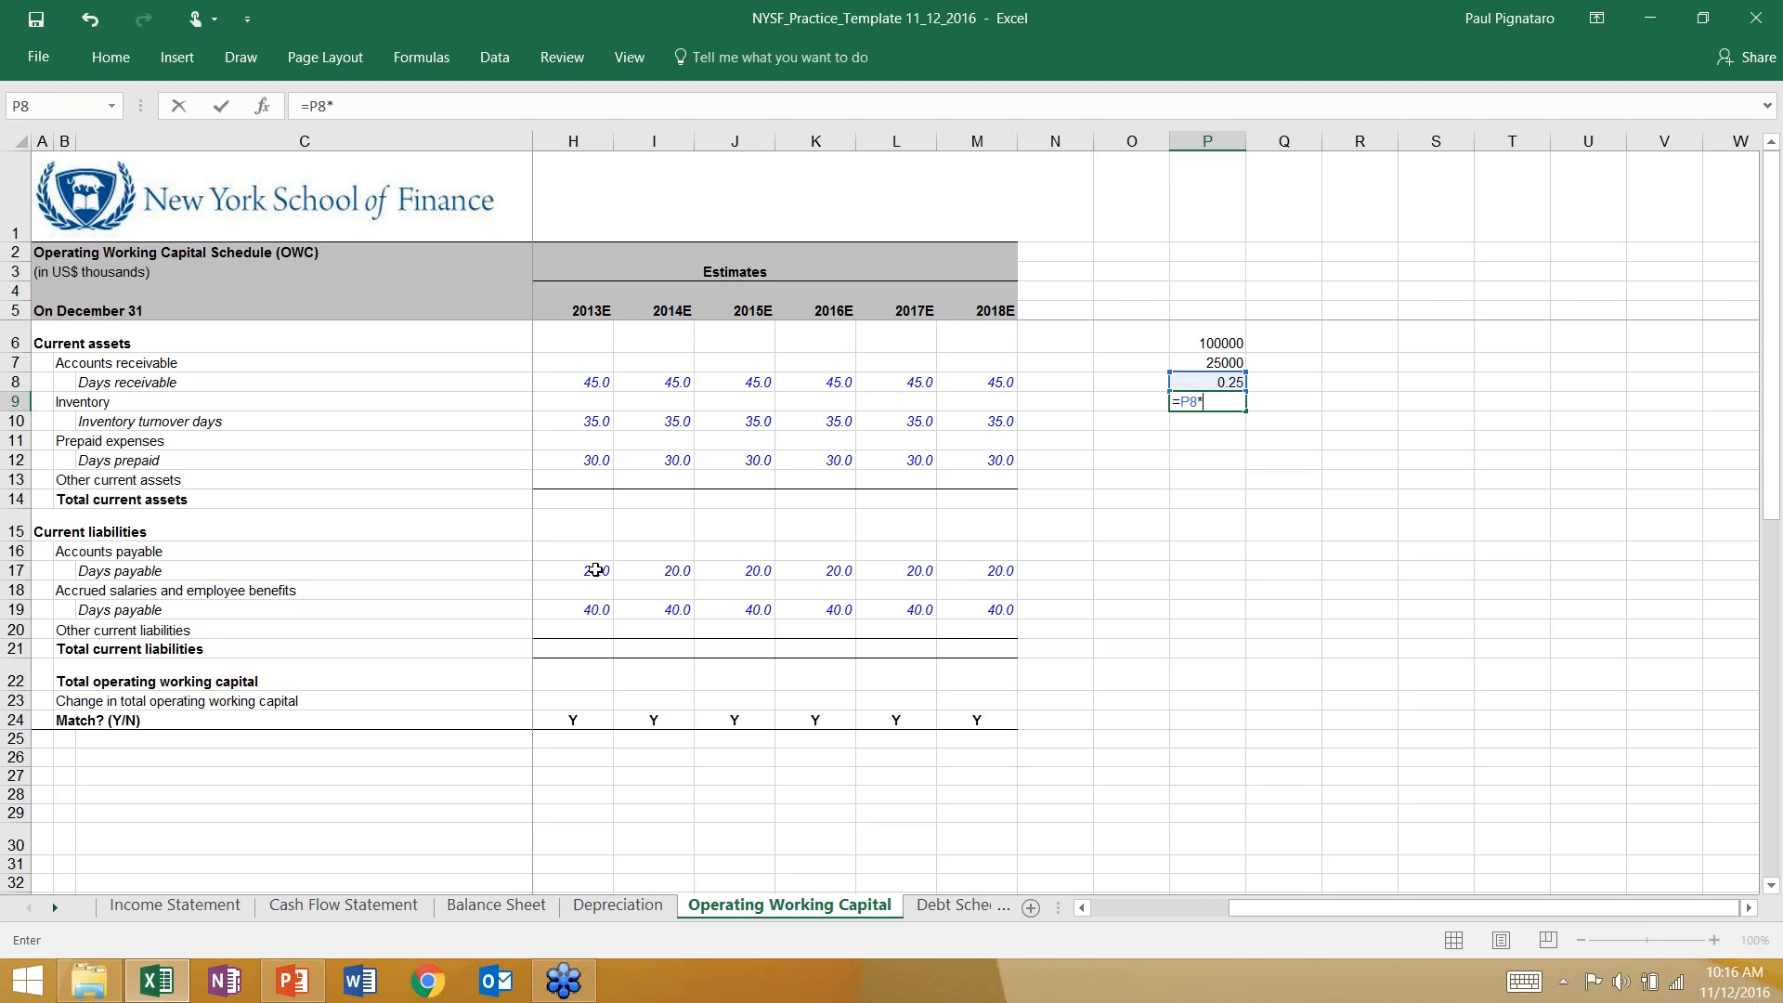
text(360)
key(Return)
key(Up)
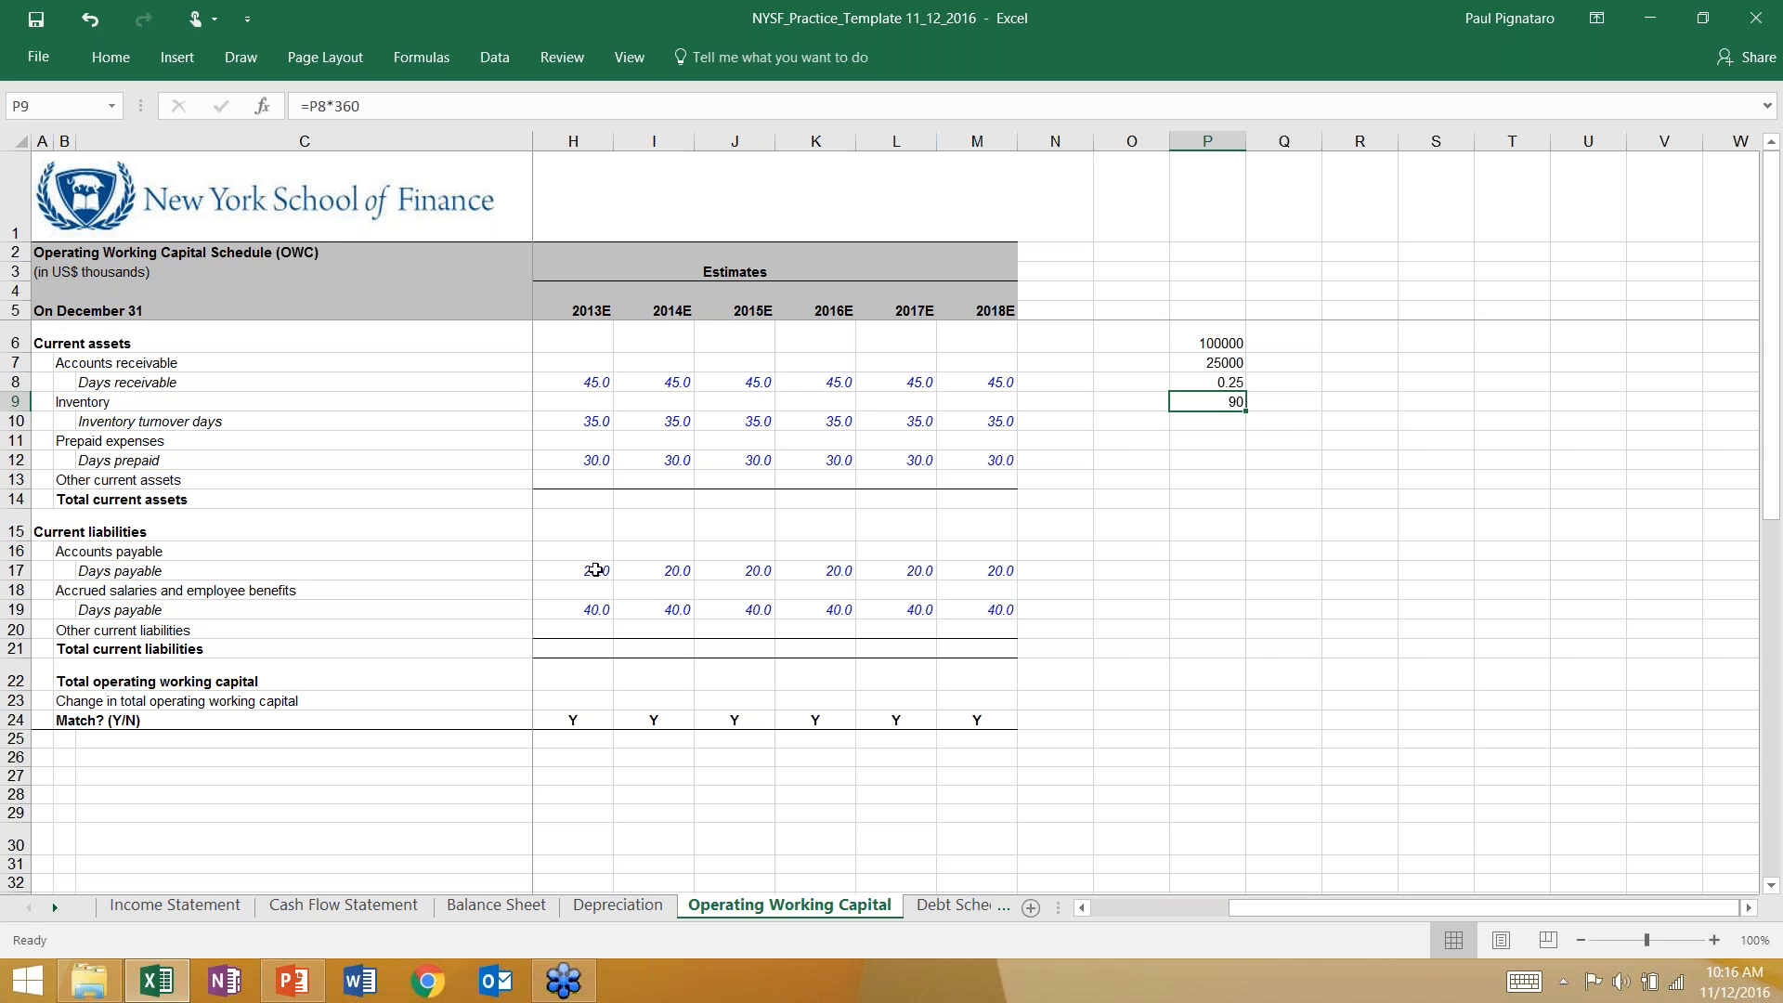
Step: Clear the sample days calculation from cells P6:P9
key(shift+Up)
key(shift+Up)
key(shift+Up)
key(Delete)
Step: Return to the historical columns and look over the 2009A and 2010A accounts receivable and days receivable cells, ending on D7
key(Left)
key(Left)
key(Left)
key(Left)
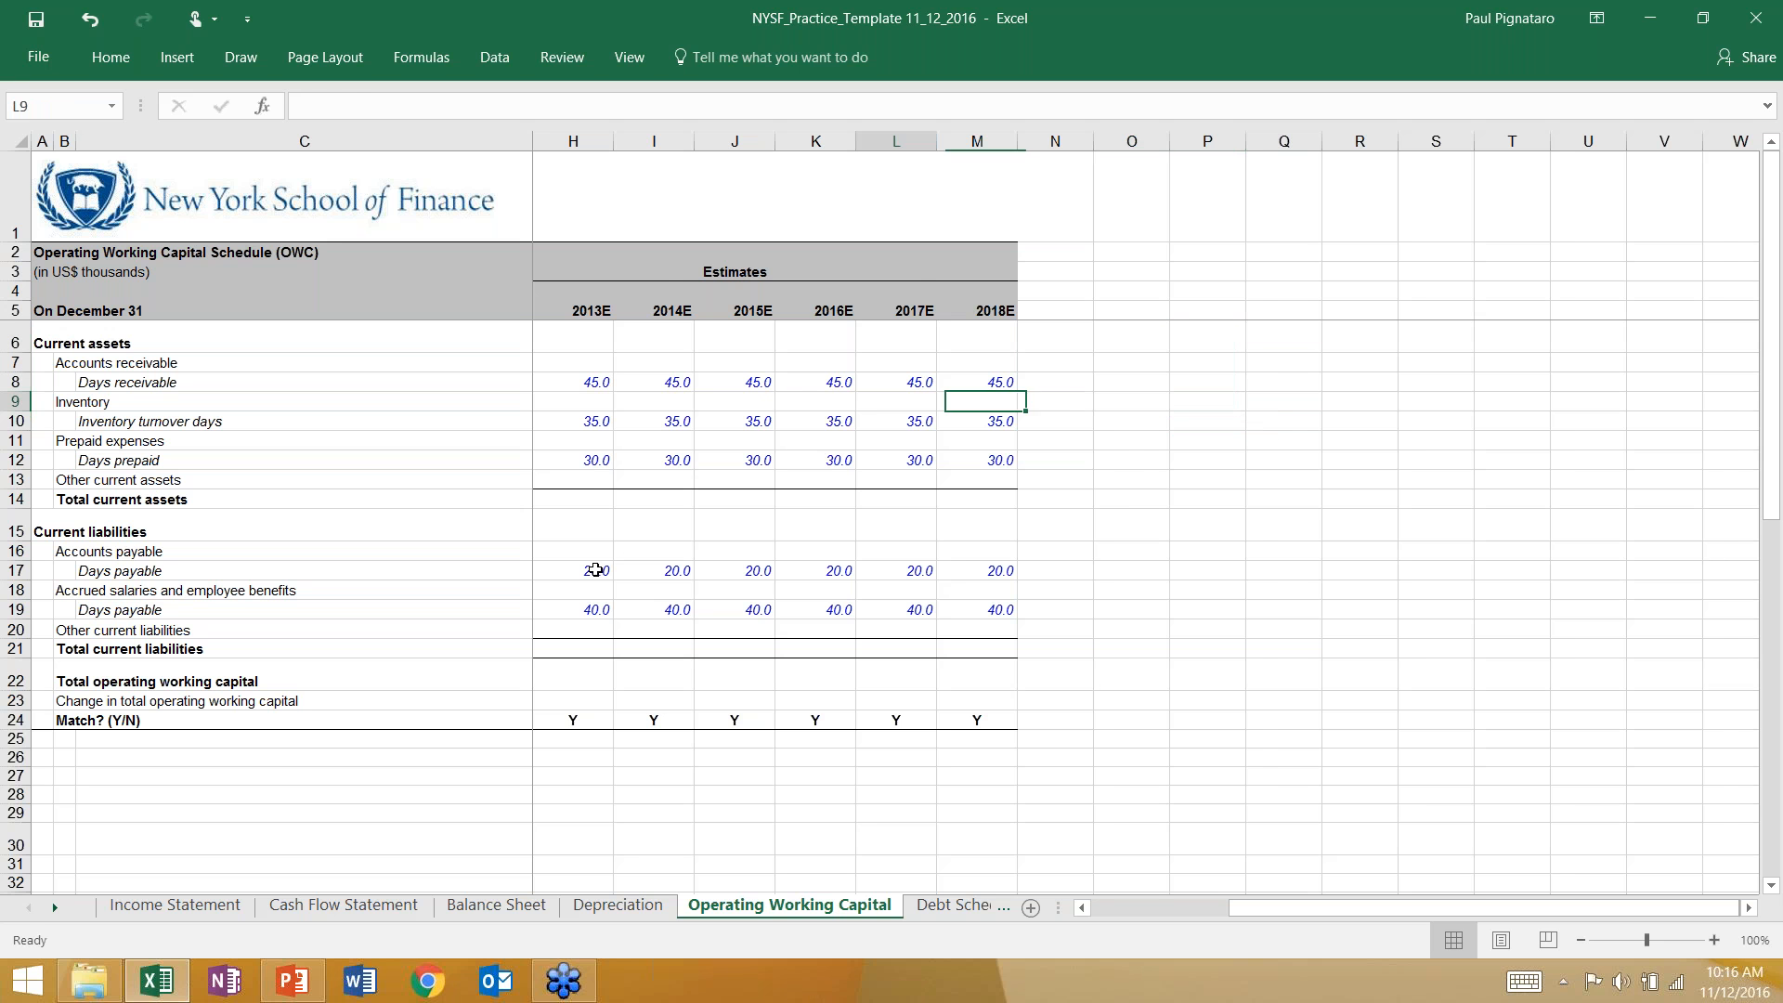
key(Left)
key(Left)
key(Left)
key(Left)
key(Left)
key(Left)
key(Left)
key(Left)
key(Left)
key(Right)
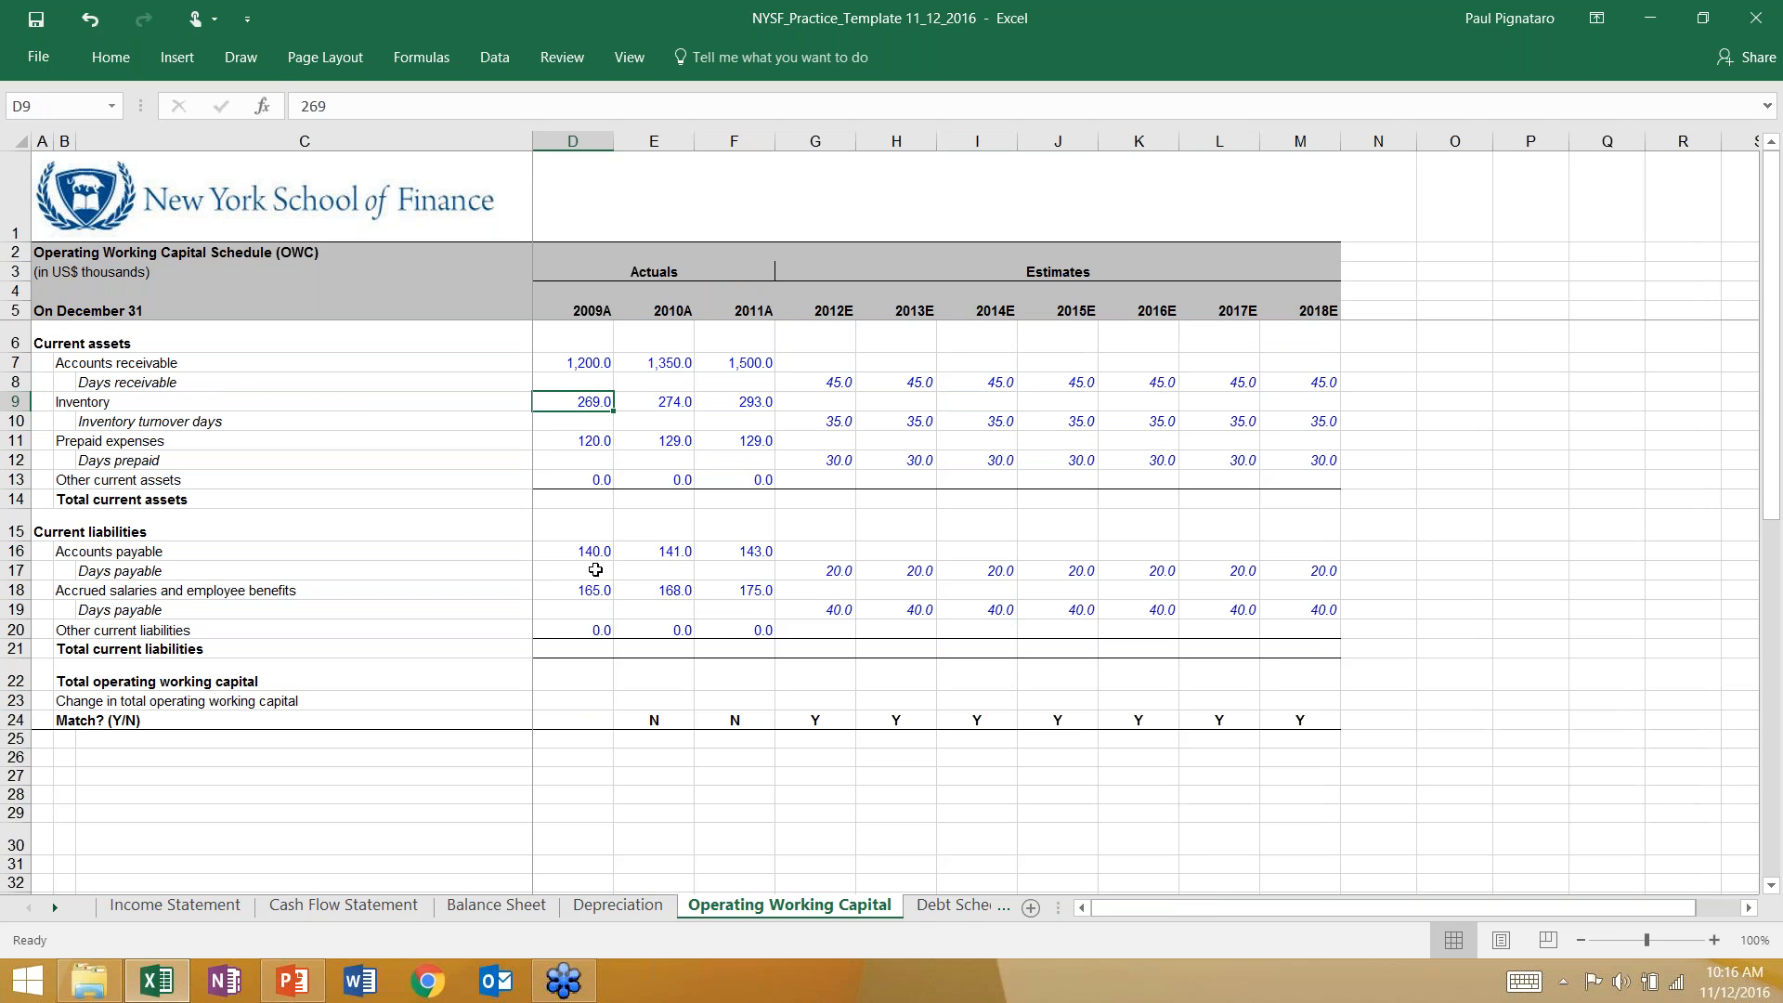
key(Up)
key(Up)
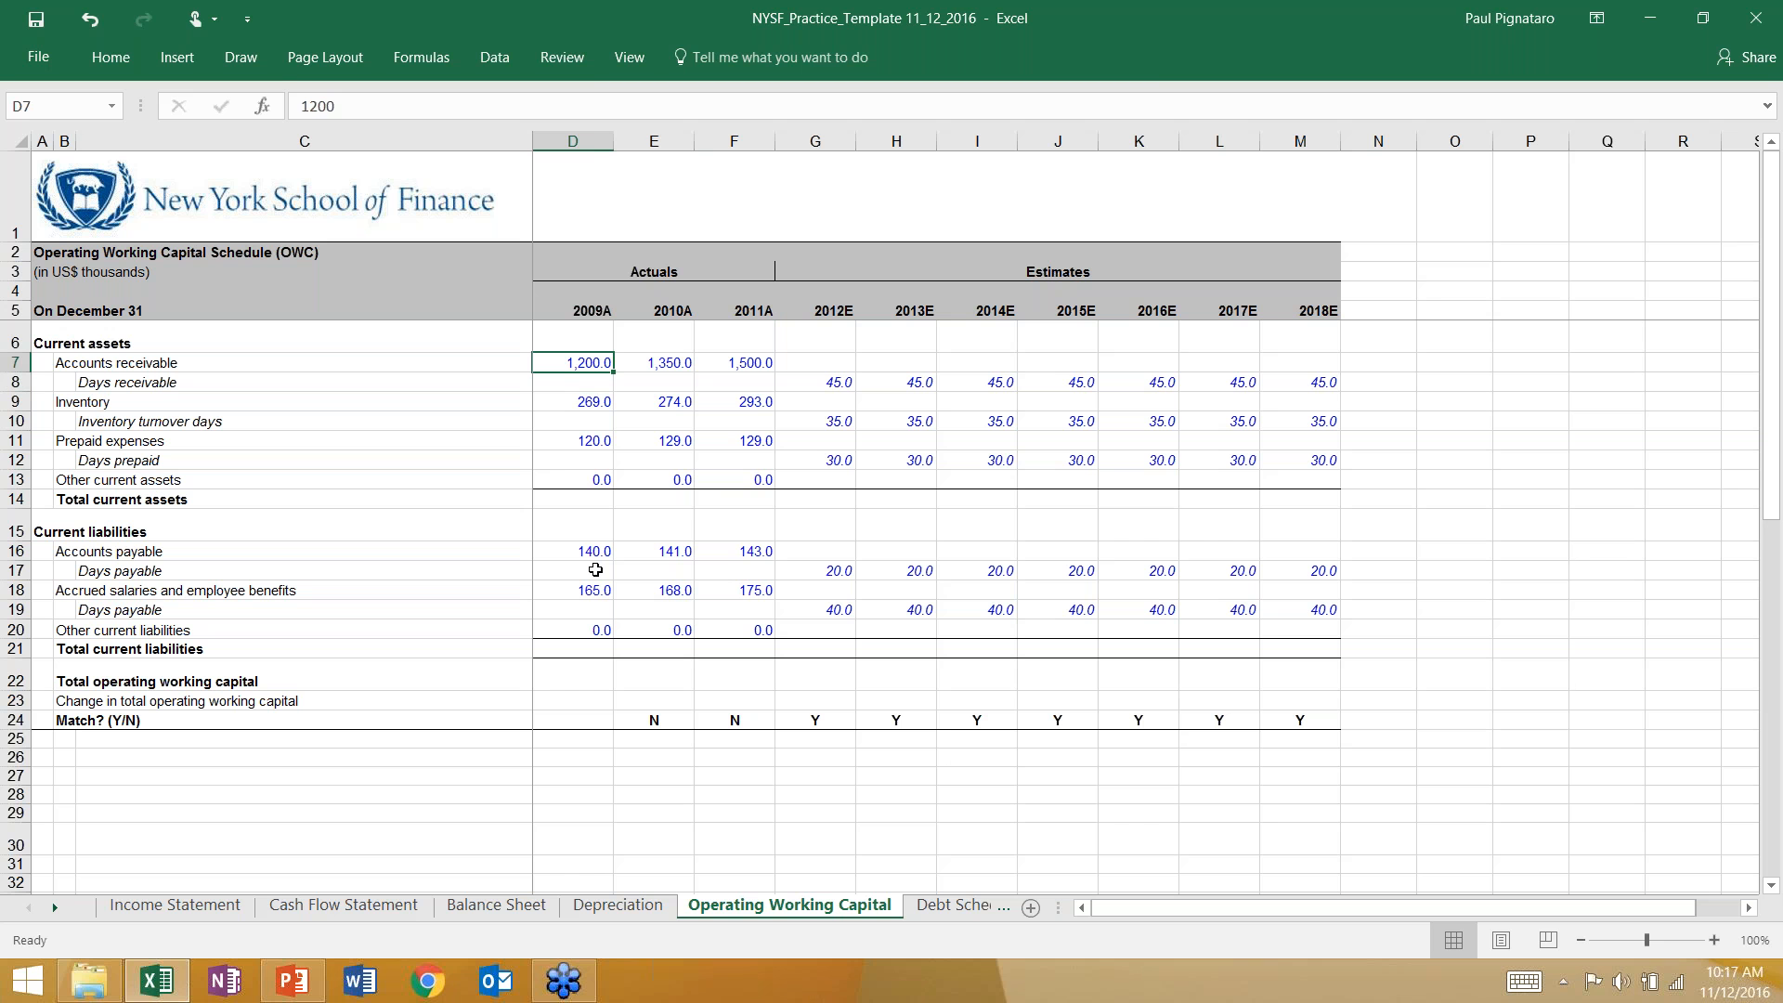
key(Down)
key(Right)
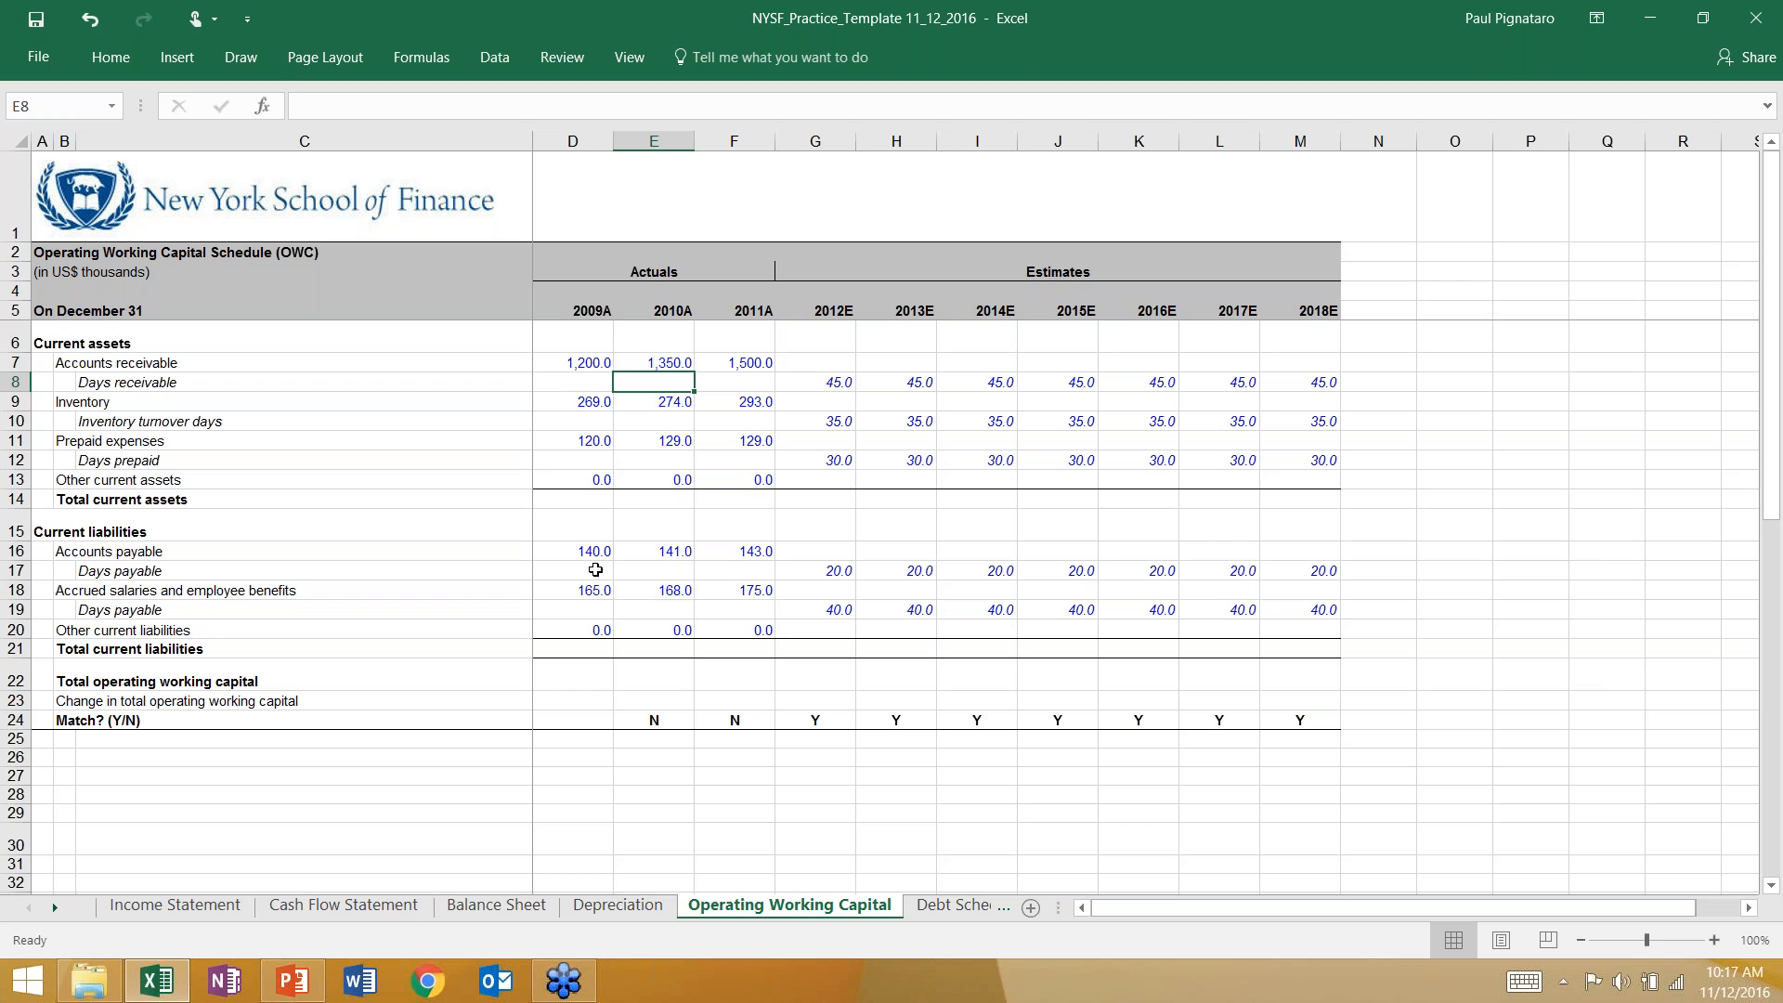
key(Up)
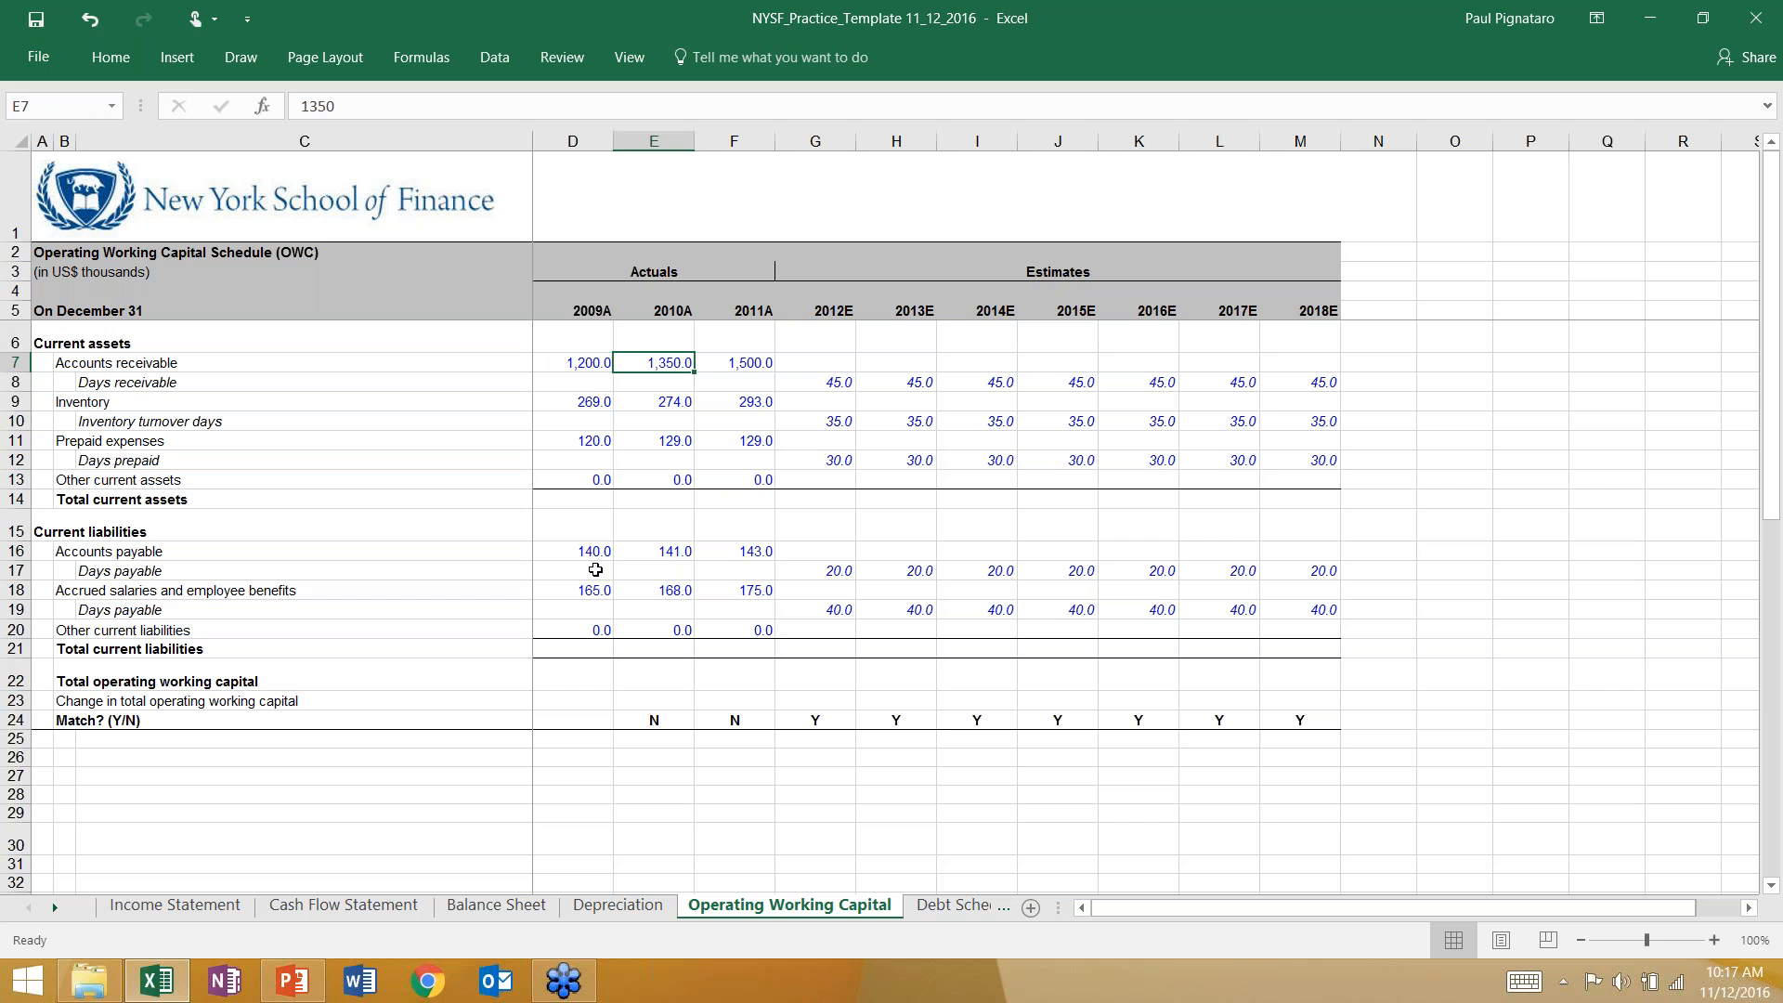
key(Left)
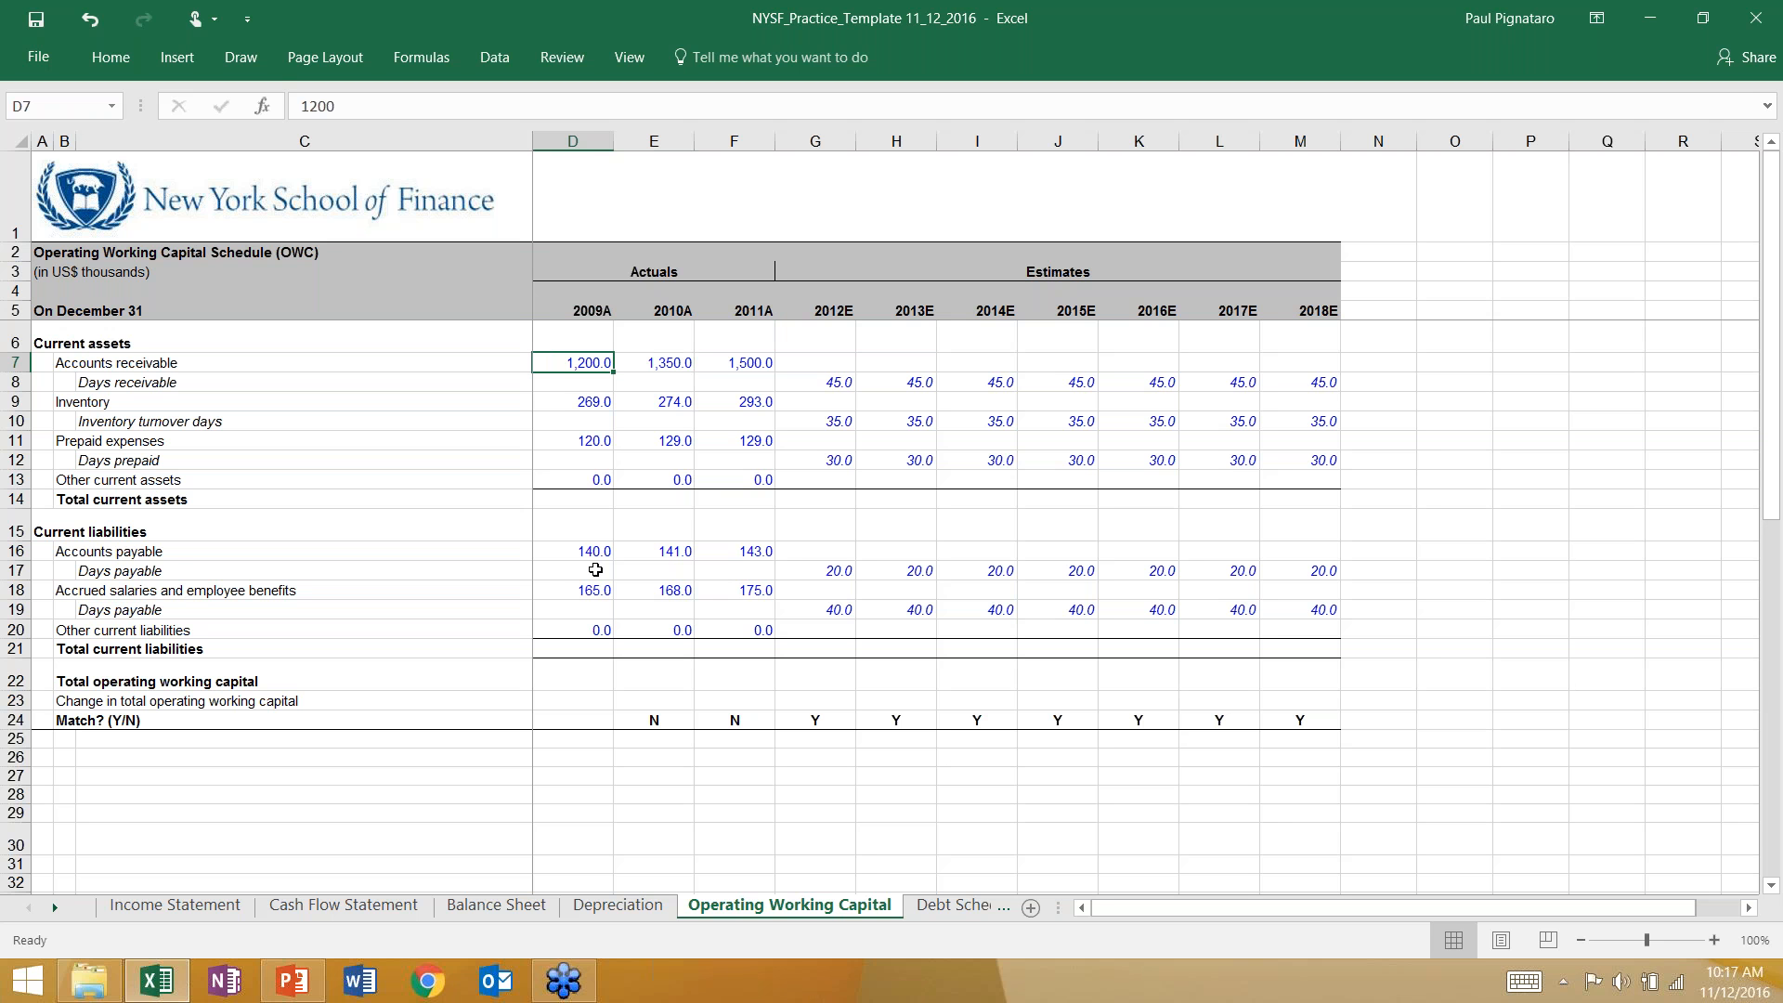
Step: Replace the 2009A accounts receivable in D7 with a test value of 0
text(0)
key(Return)
key(Up)
key(Right)
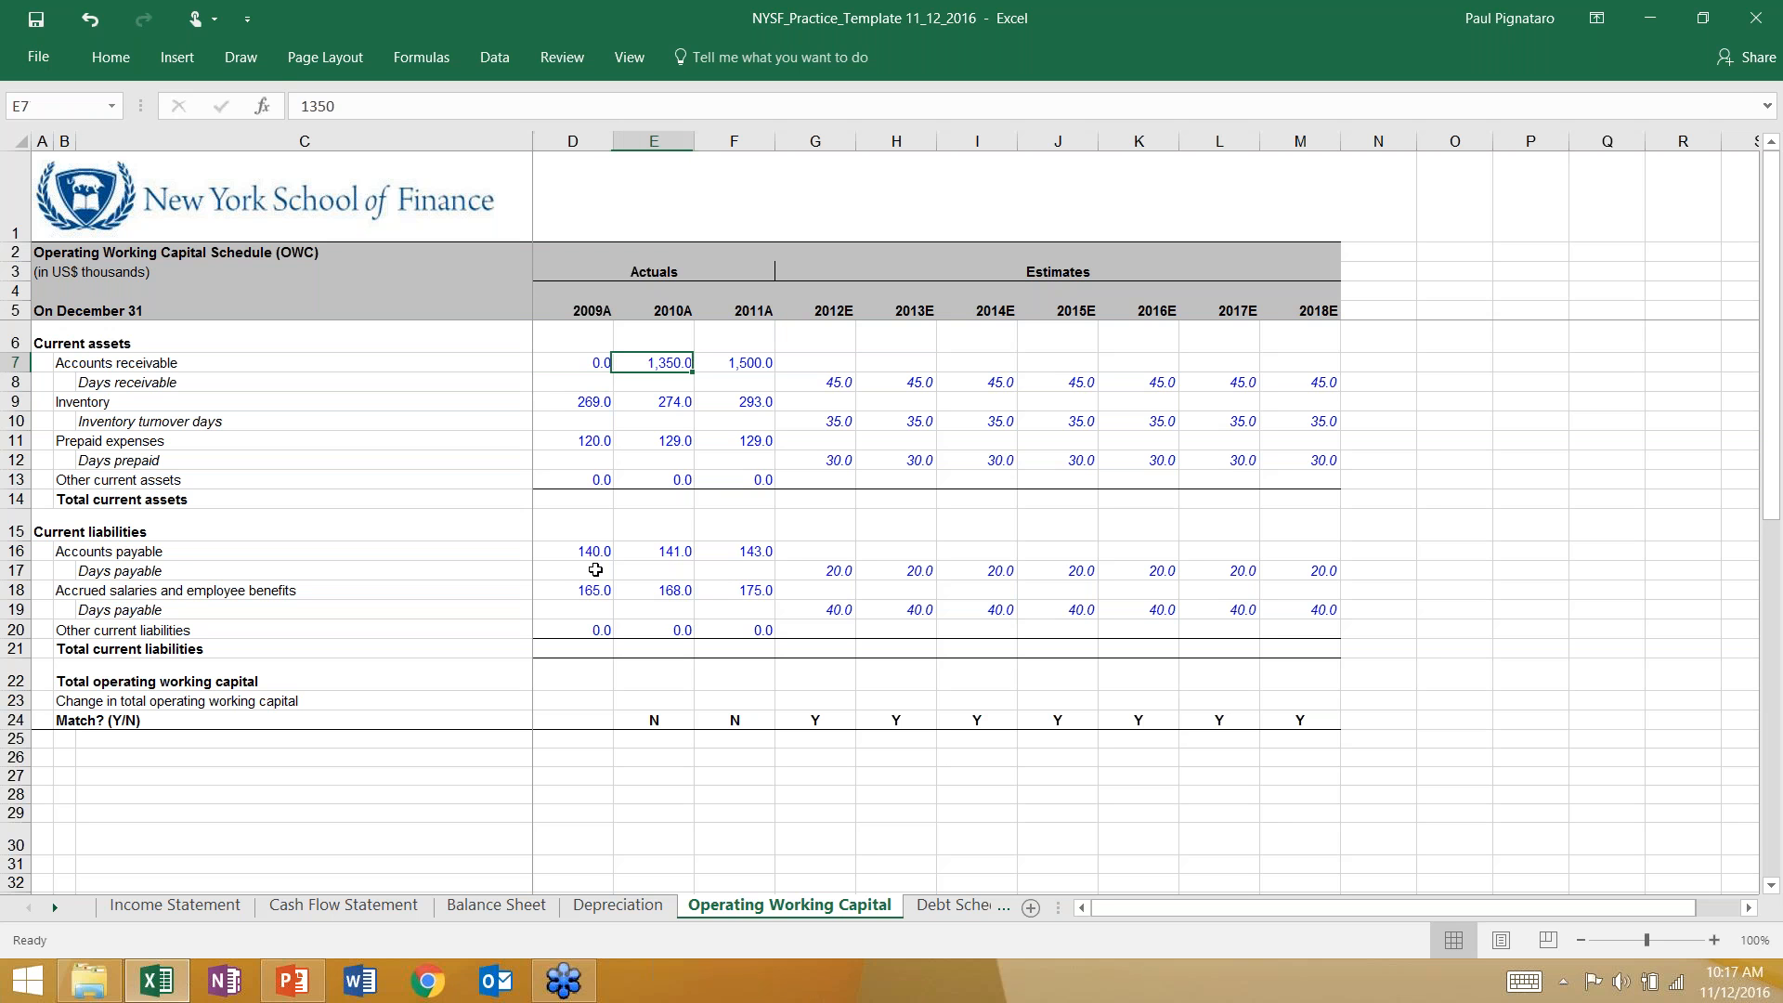
key(Left)
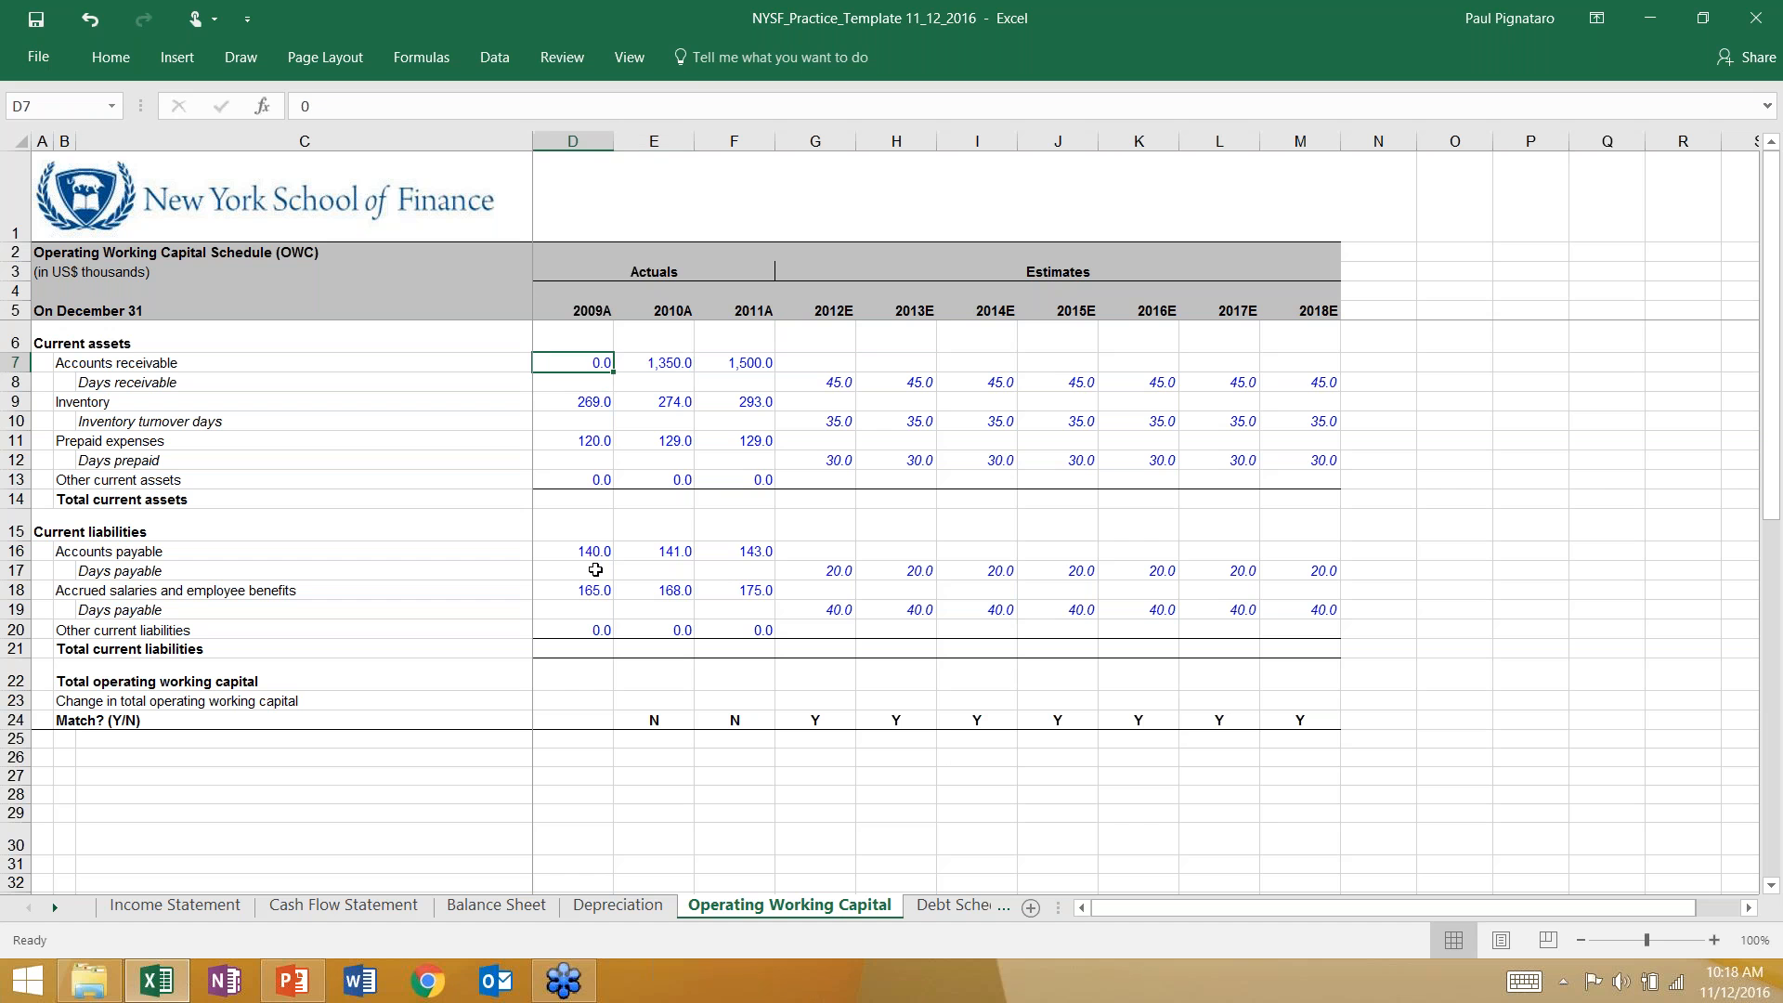
Step: Try 100000 as the 2009A accounts receivable in D7, and undo both test entries
text(100000])
key(Right)
key(ctrl+z)
key(Down)
key(Right)
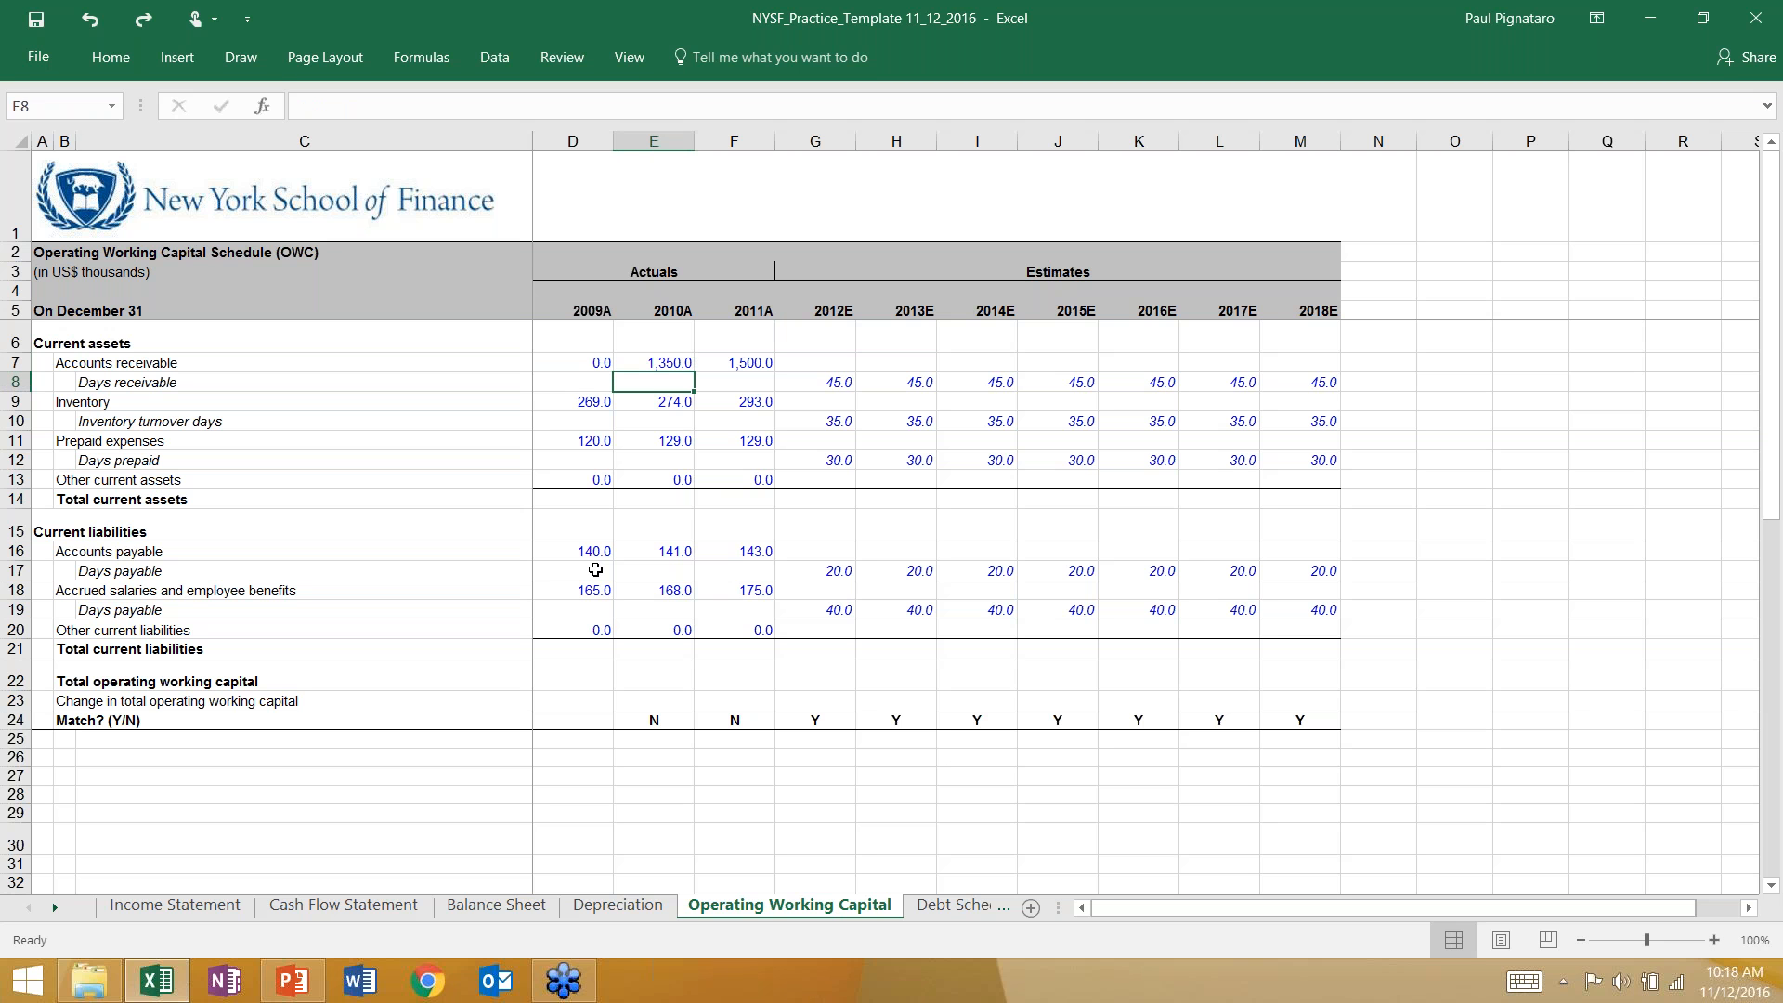
key(ctrl+z)
Step: Look over the 2009A and 2010A accounts receivable and days receivable cells, ending on E8
key(Right)
key(Left)
key(Down)
key(Right)
key(shift+Up)
key(shift+Left)
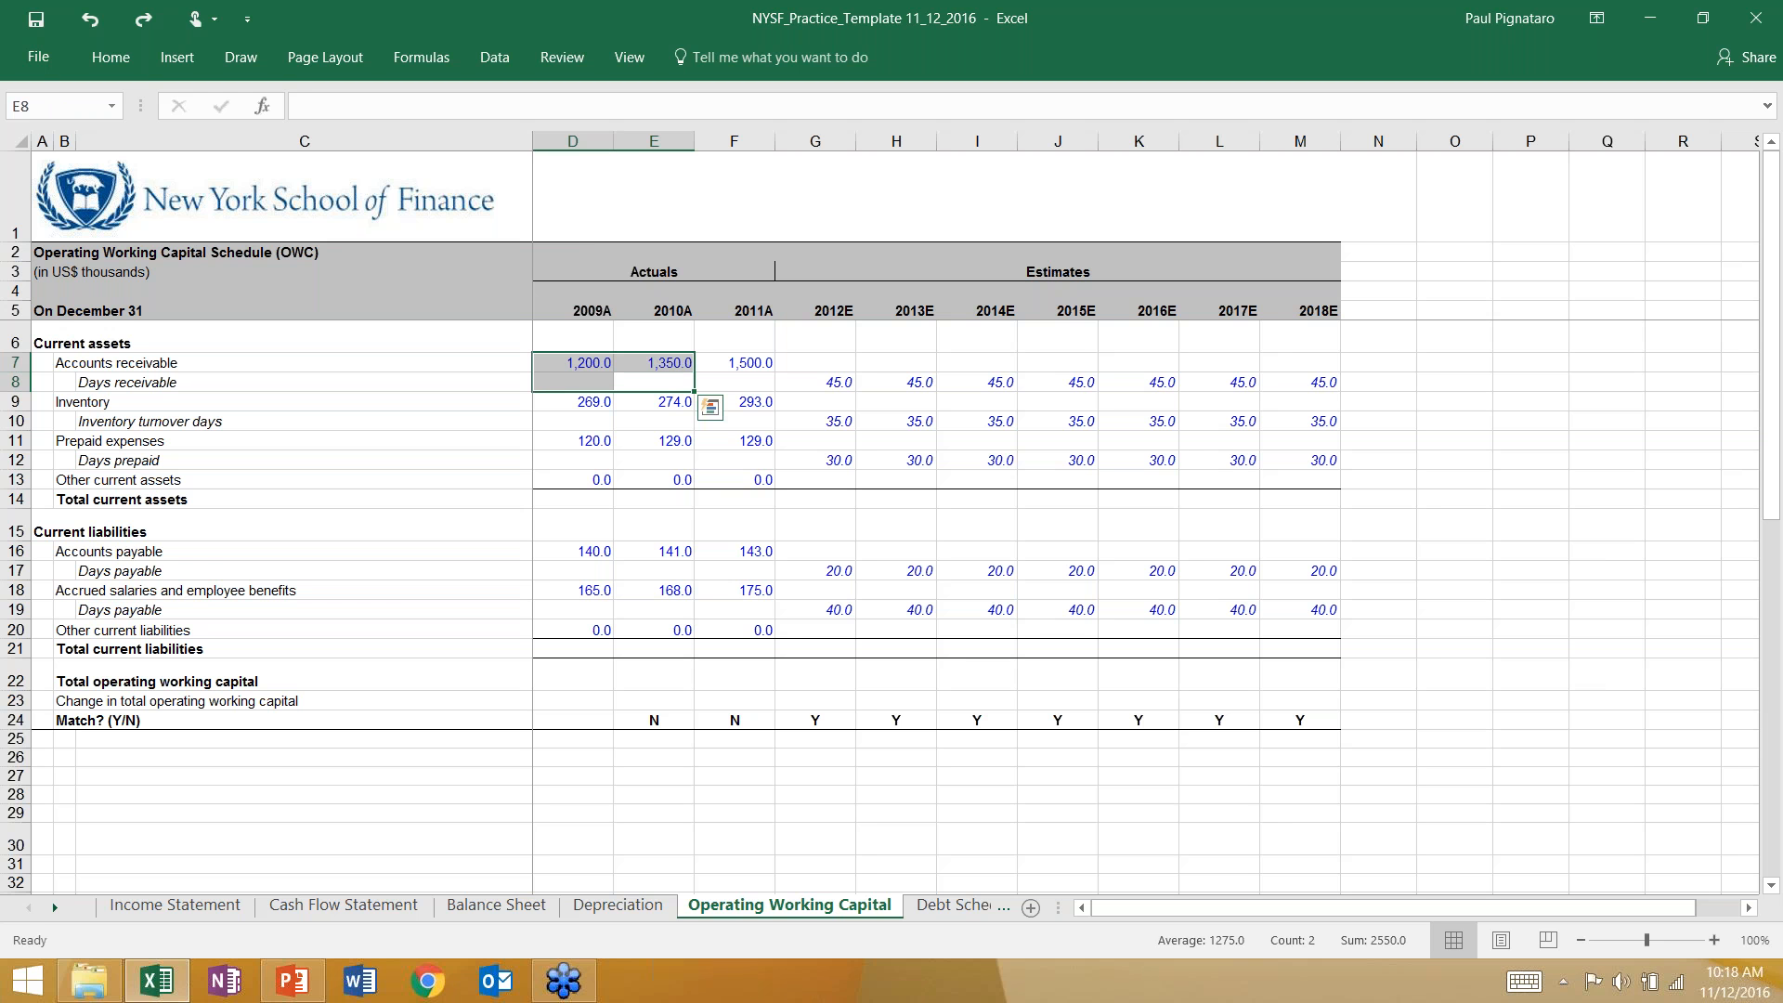
key(shift+Down)
key(shift+Right)
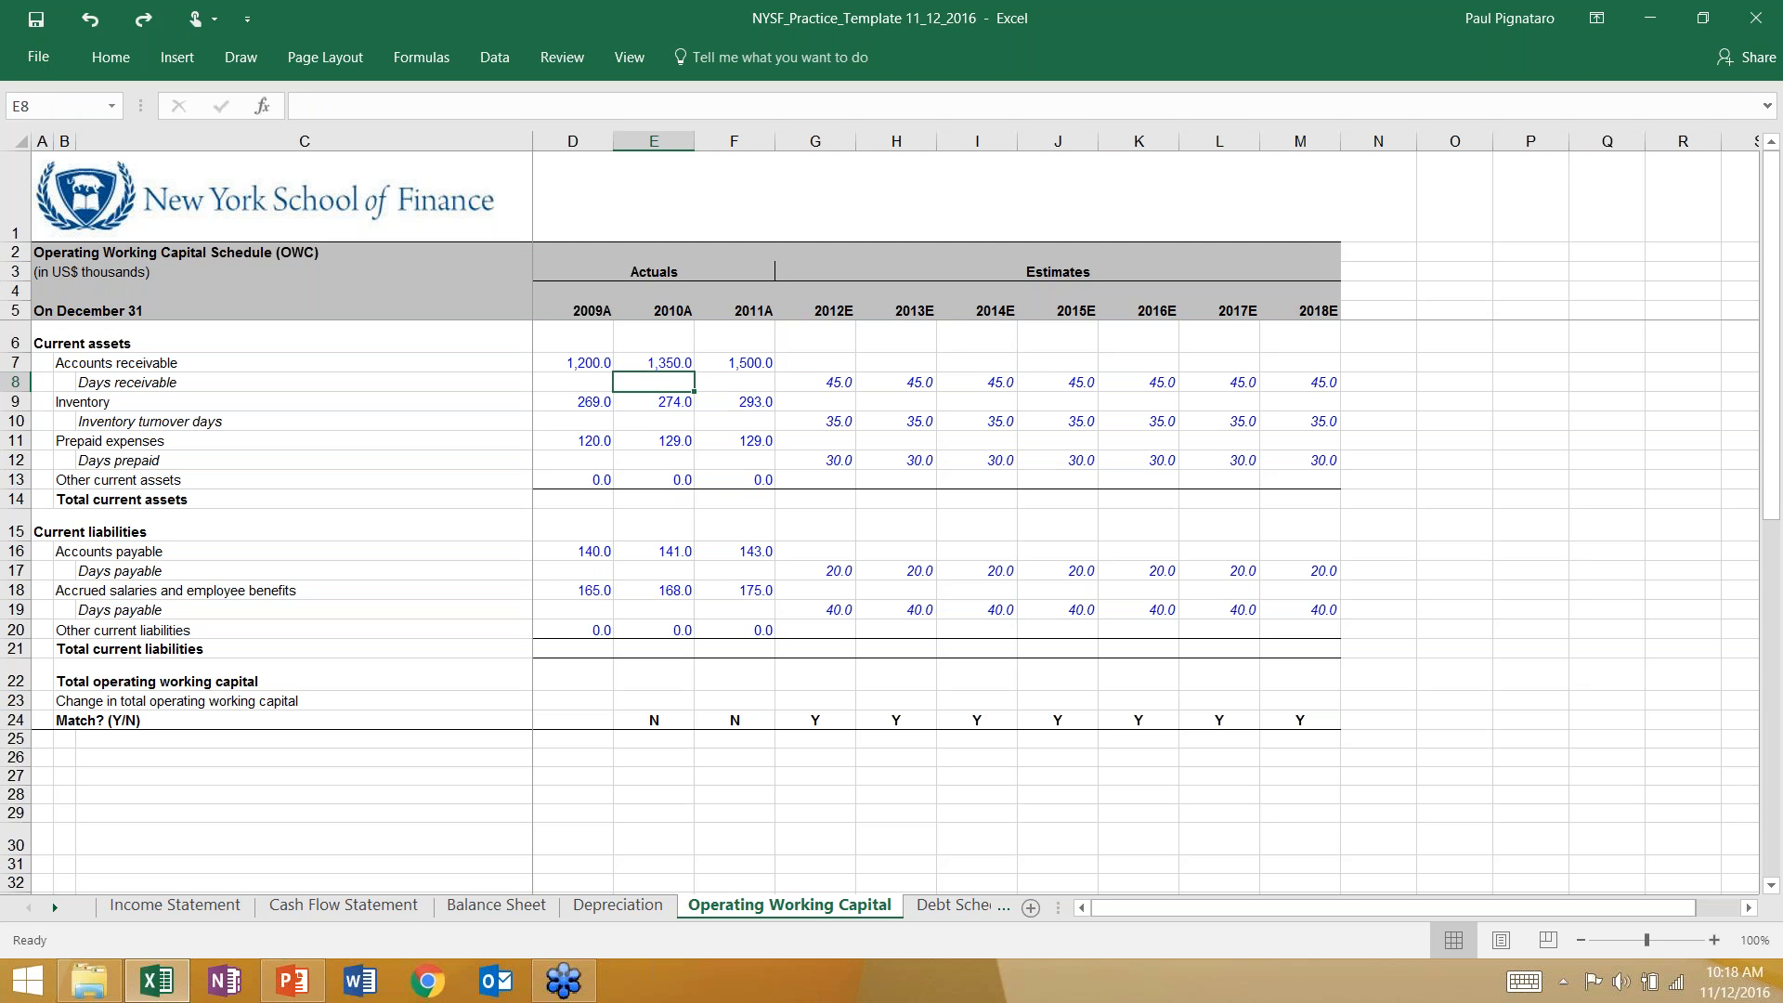
Step: Calculate the 2010A days receivable in E8 with the formula =AVERAGE(E7,D7)/'Income Statement'!E11*360
text(=aver)
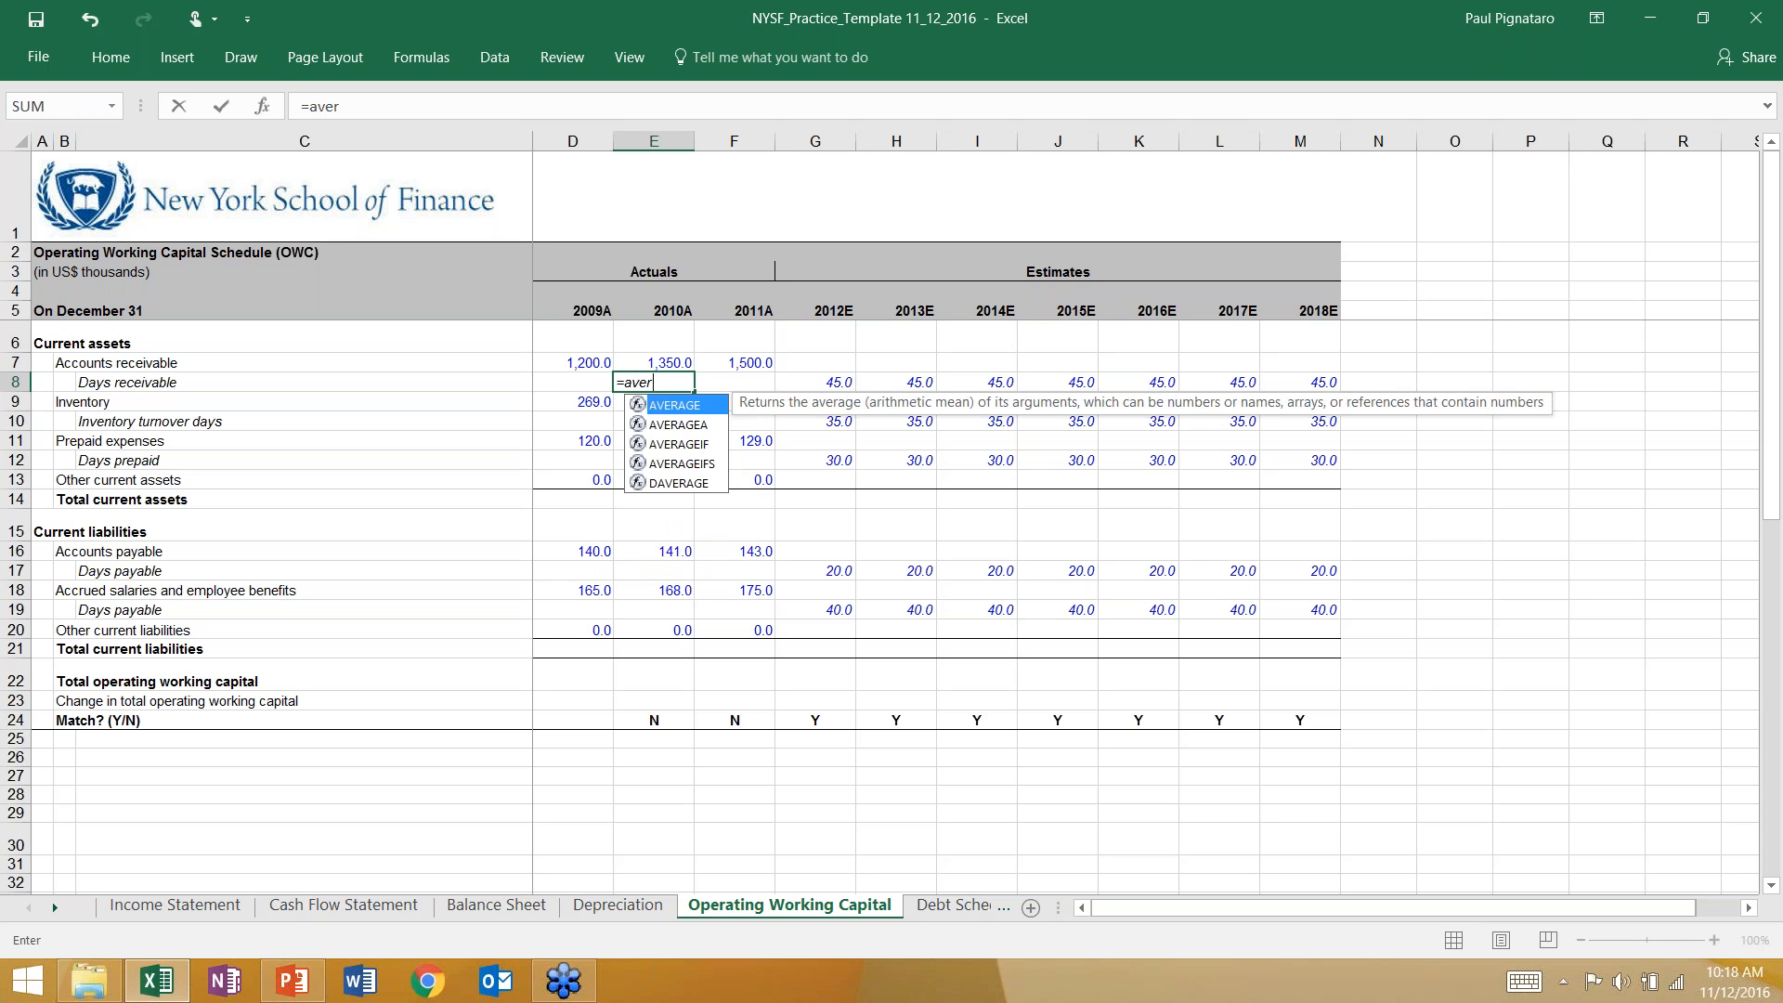
text(age()
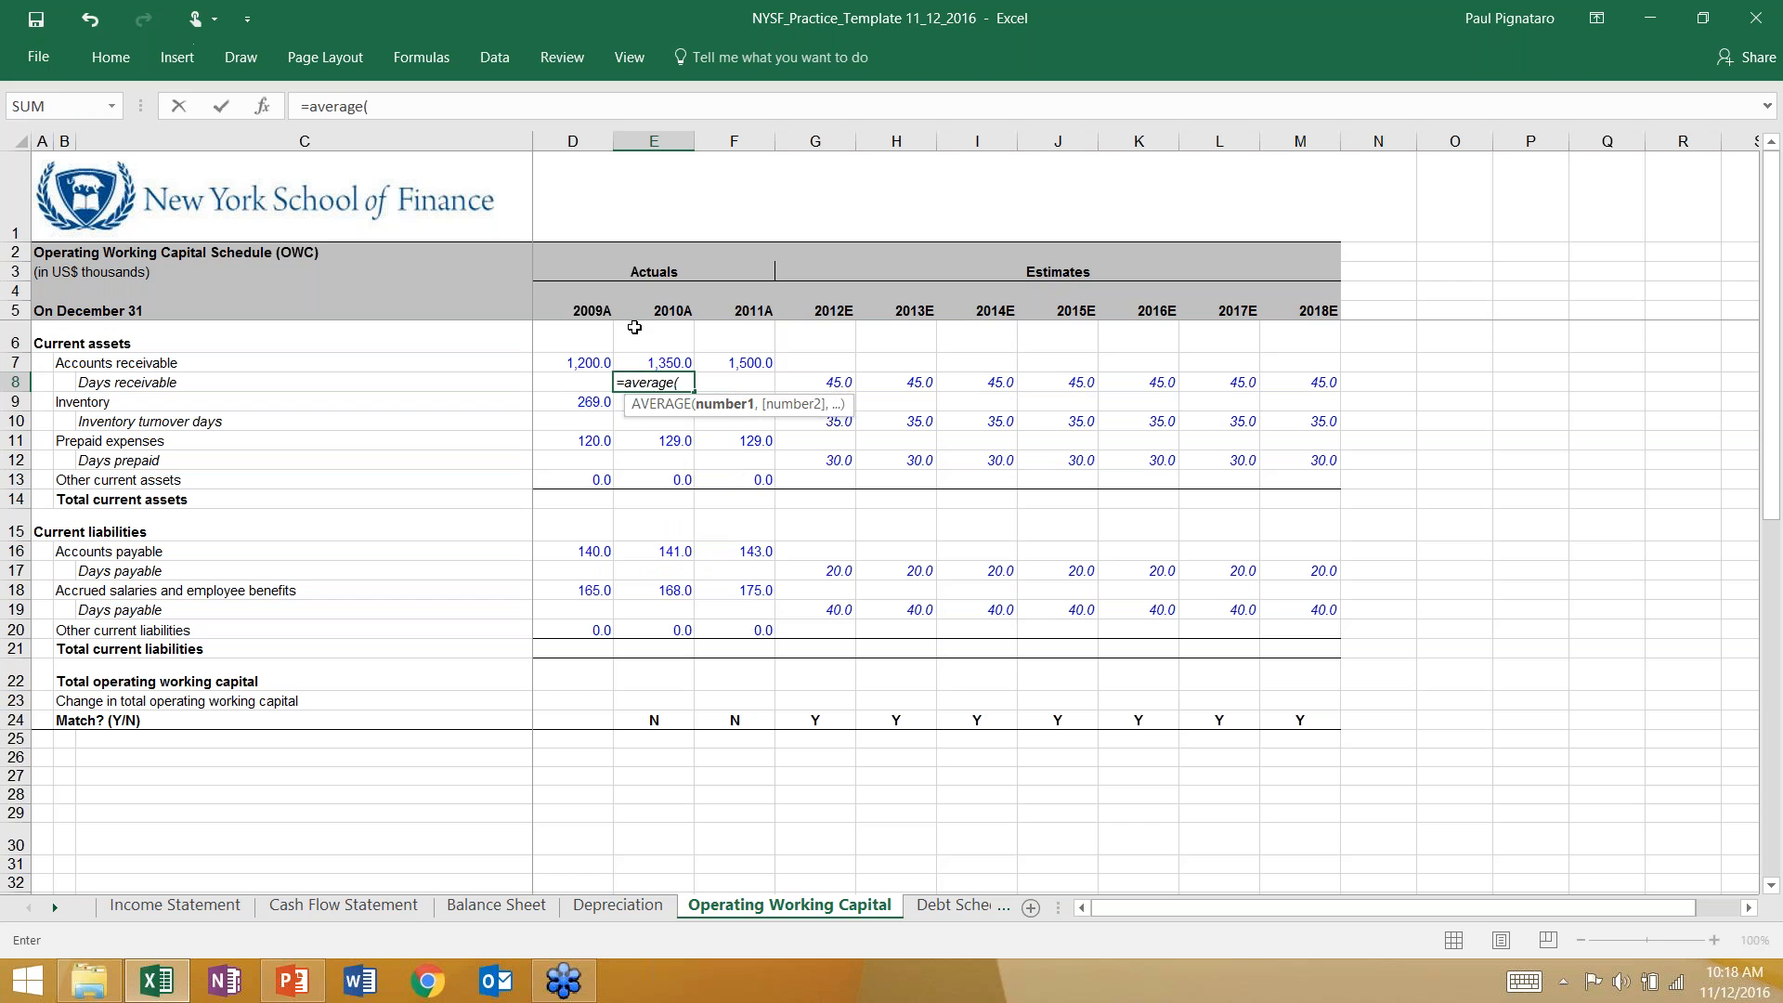
click(651, 362)
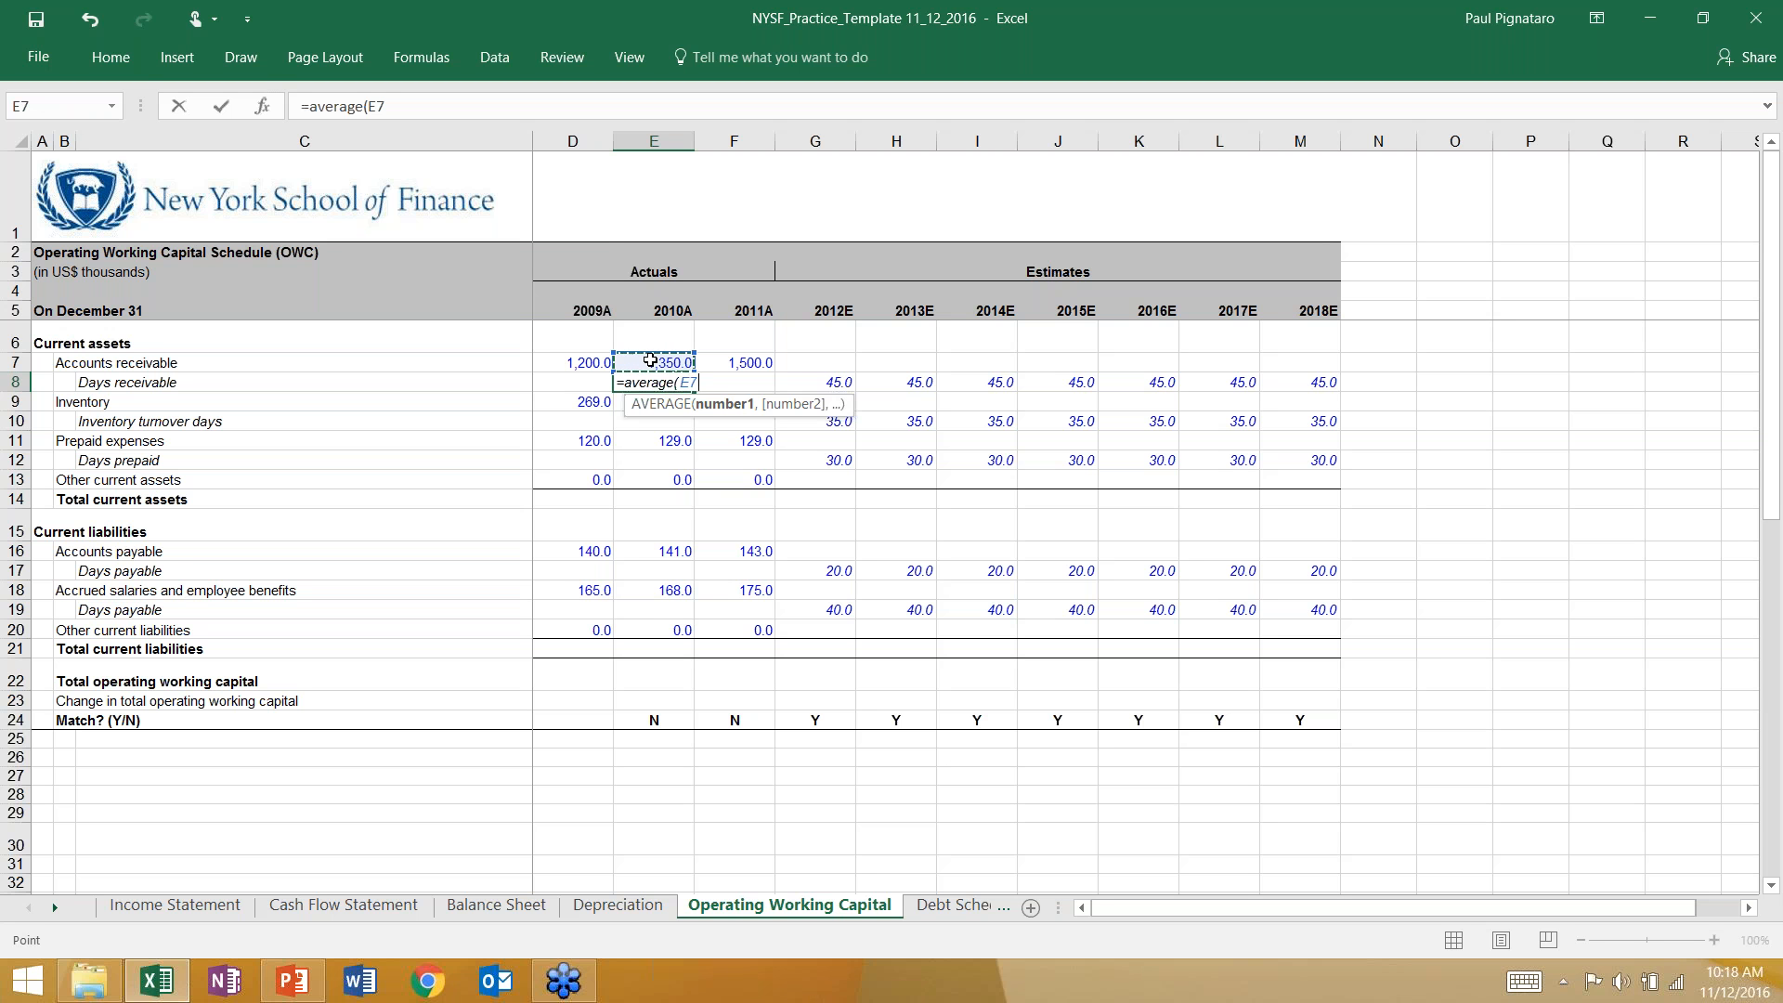
text(,)
key(Left)
key(Up)
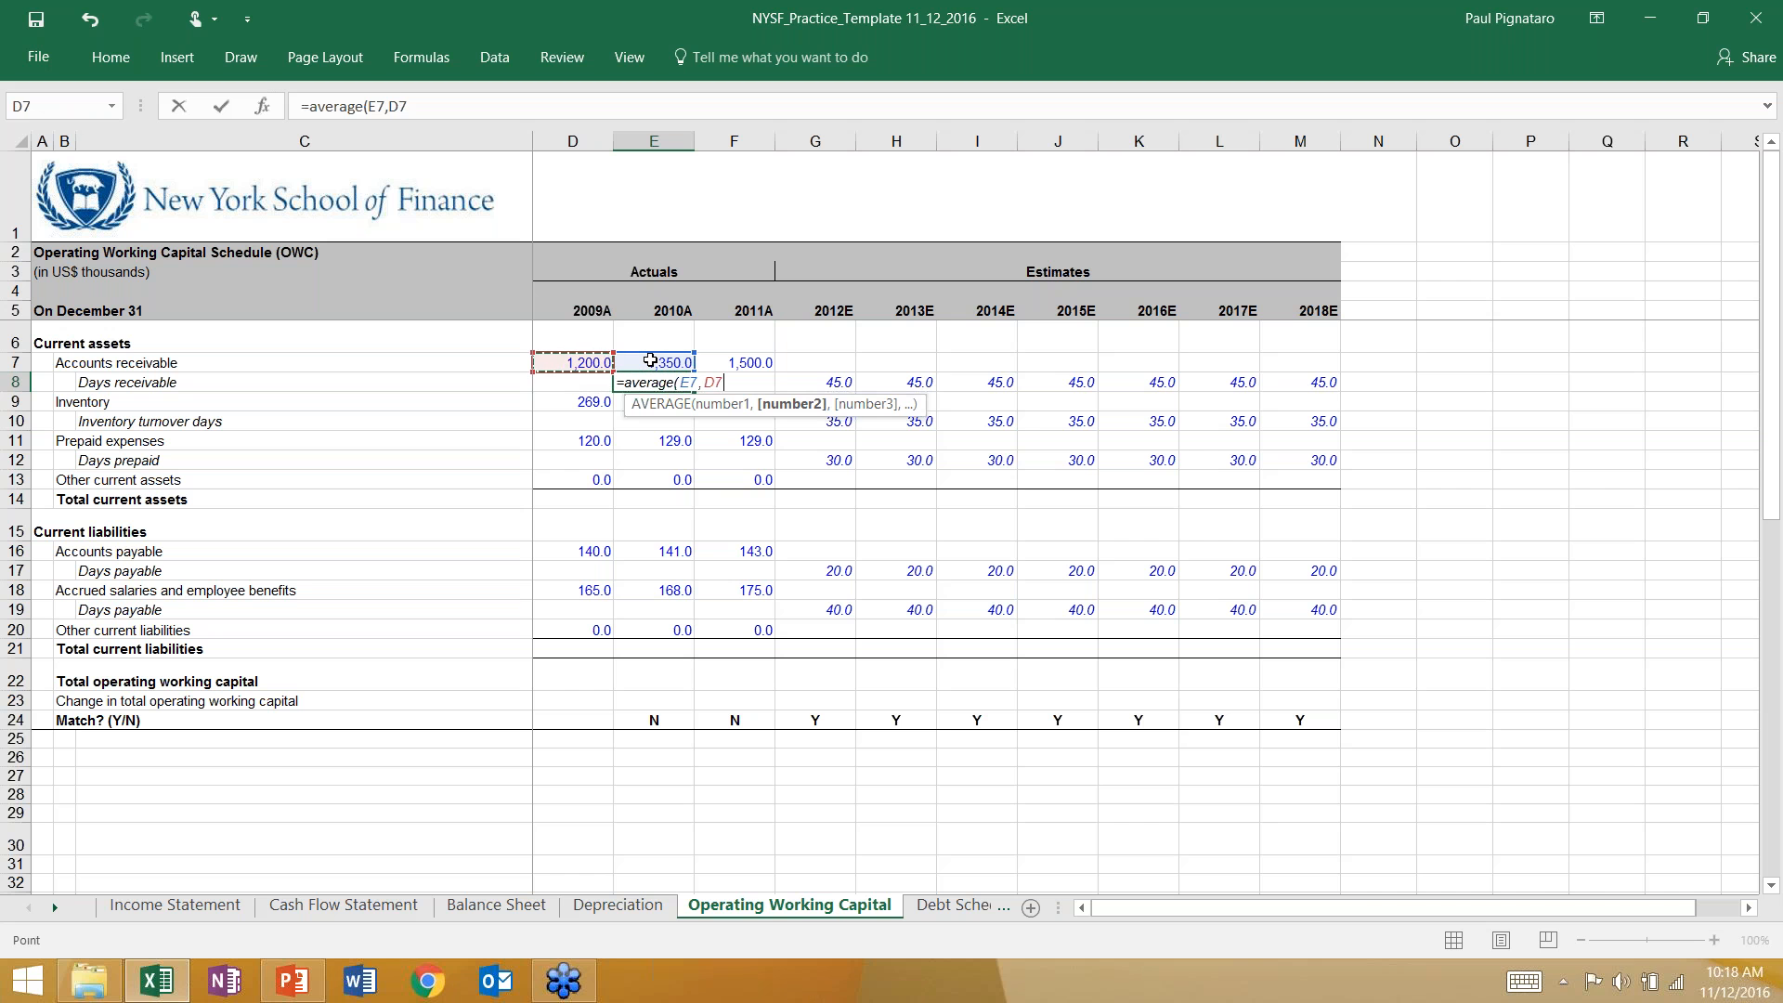
text()/)
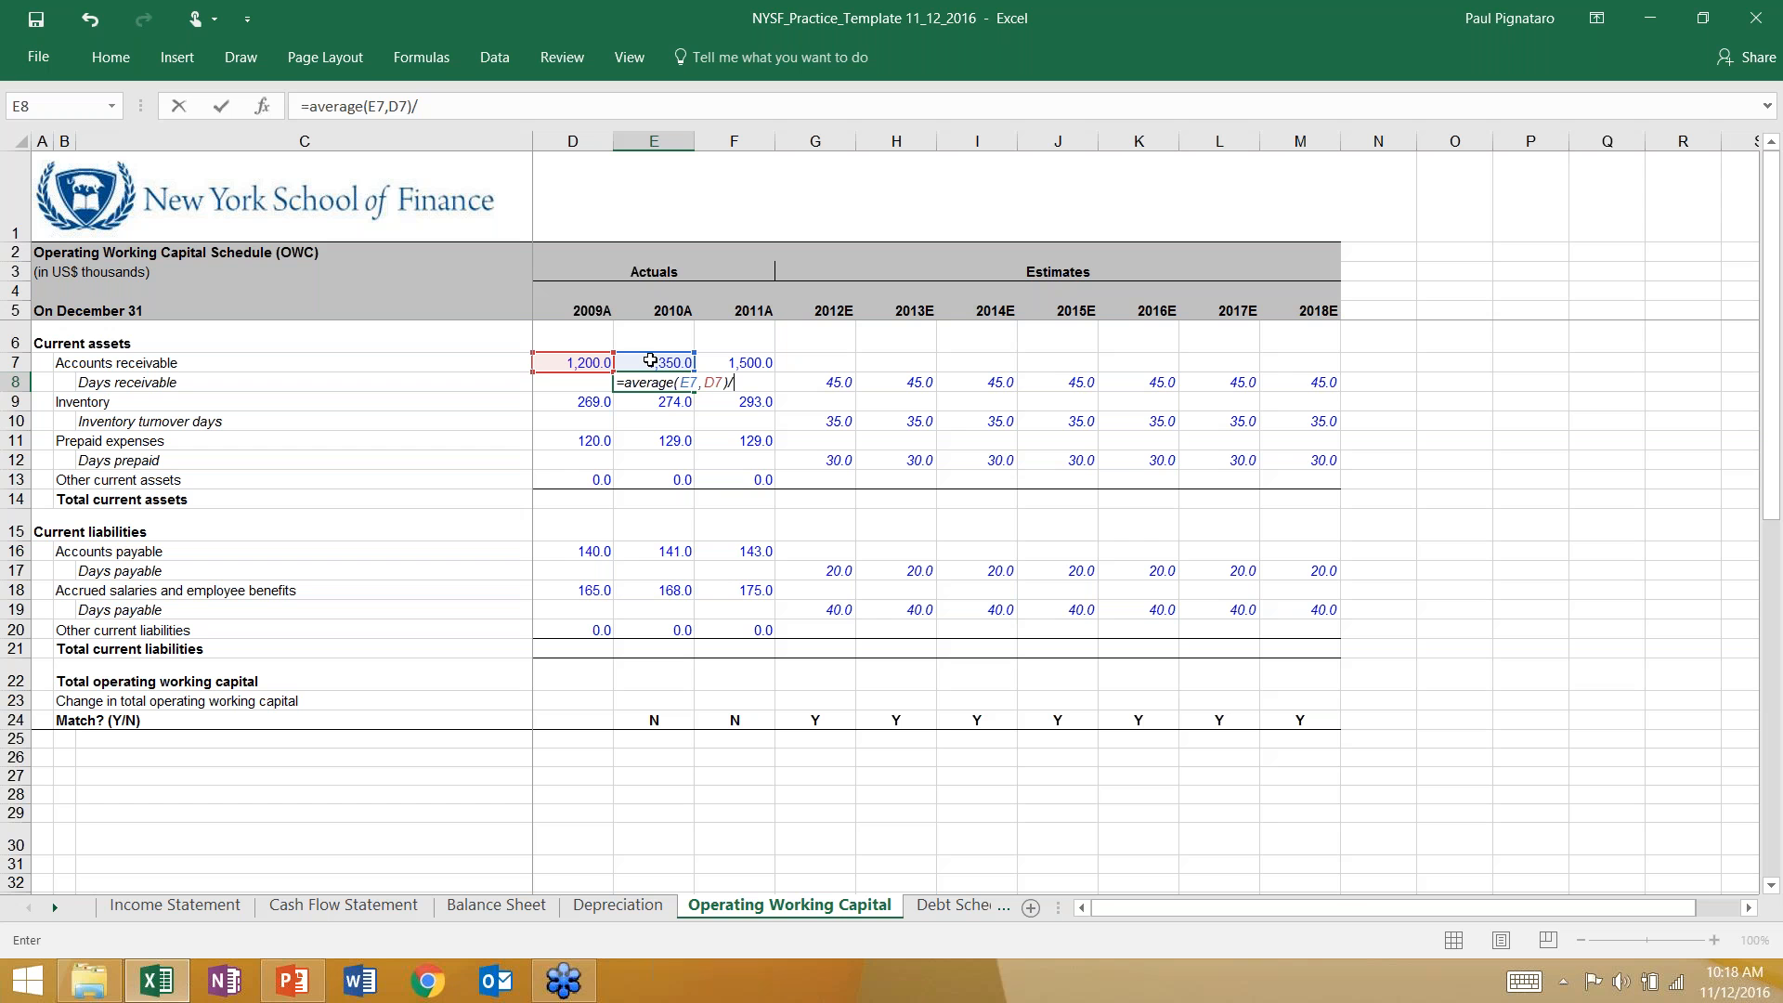
click(195, 907)
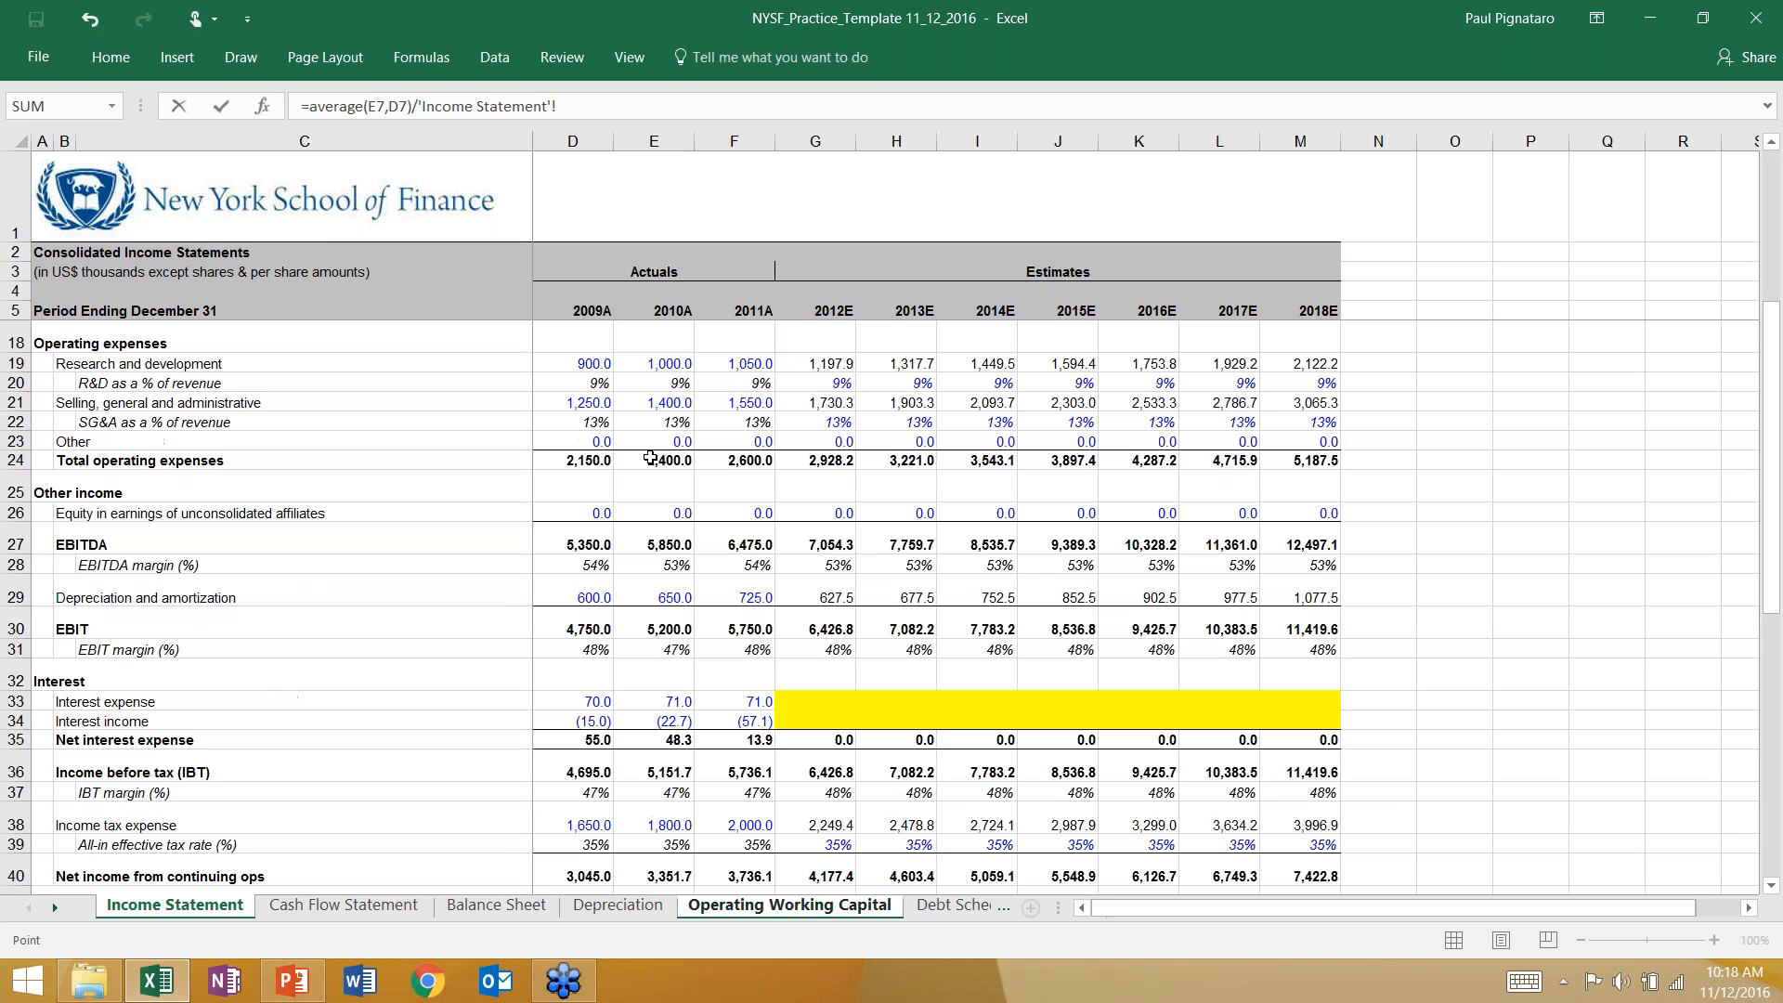
click(650, 458)
scroll(650, 458, up, 4)
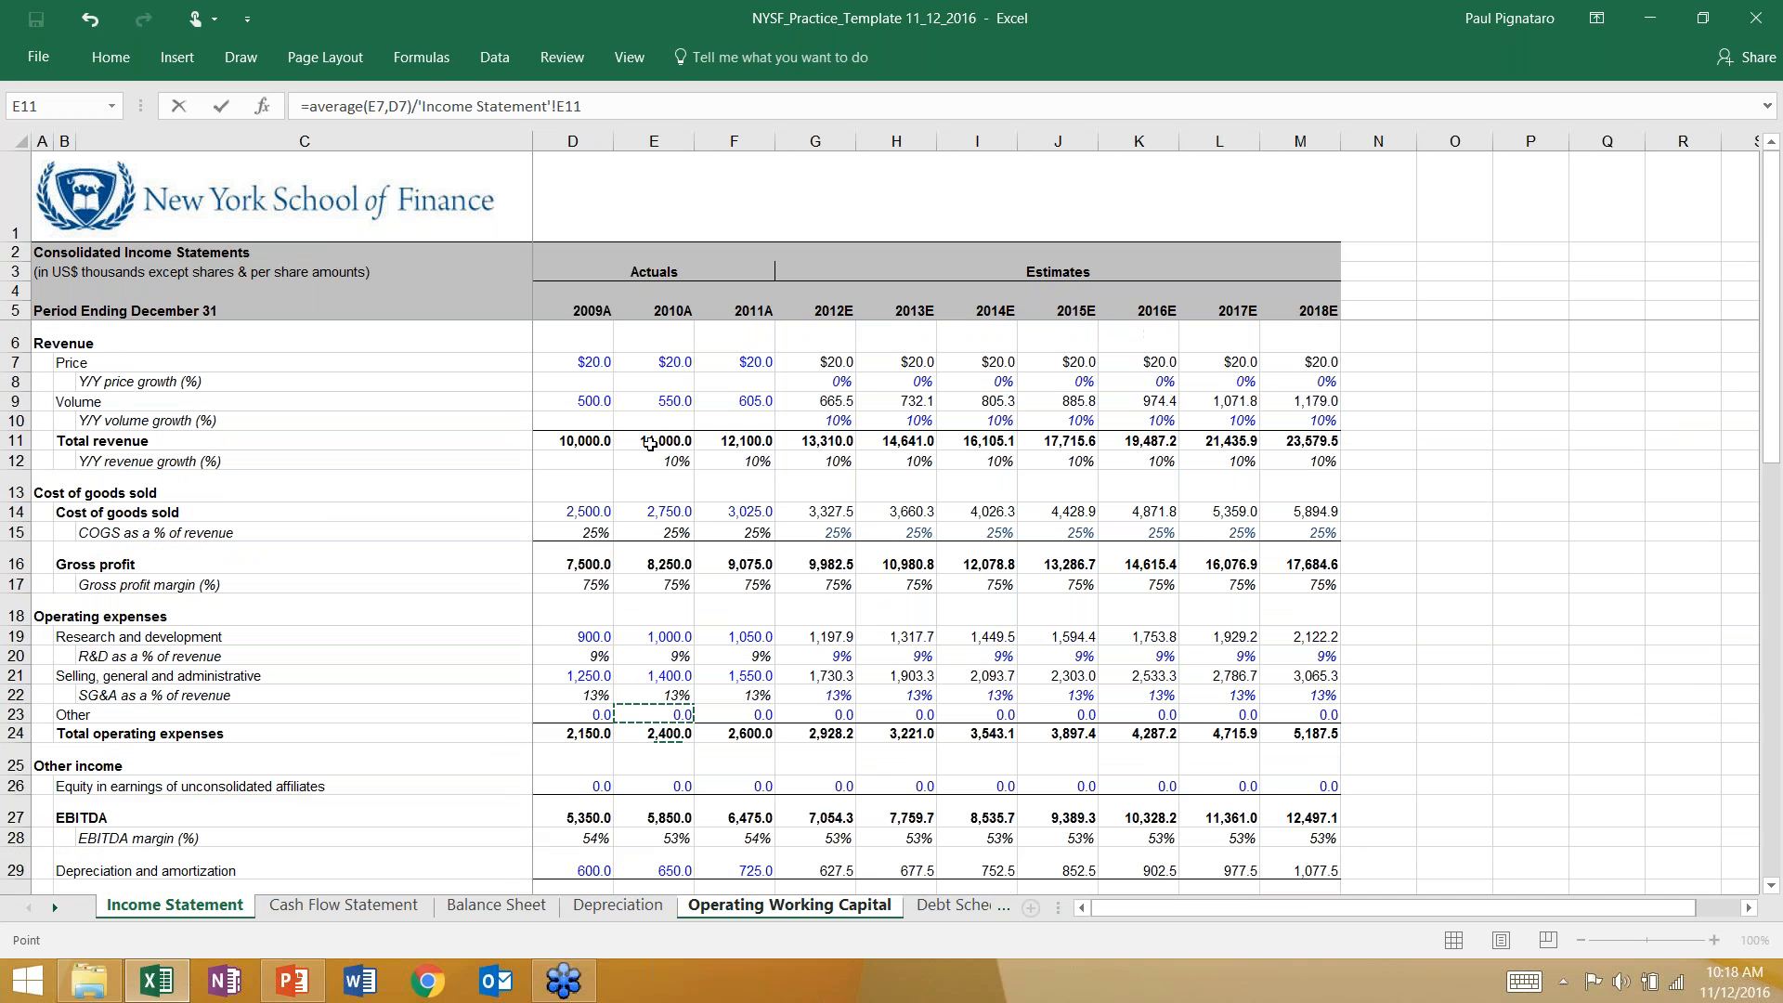
click(650, 441)
text(*360)
key(Return)
key(Up)
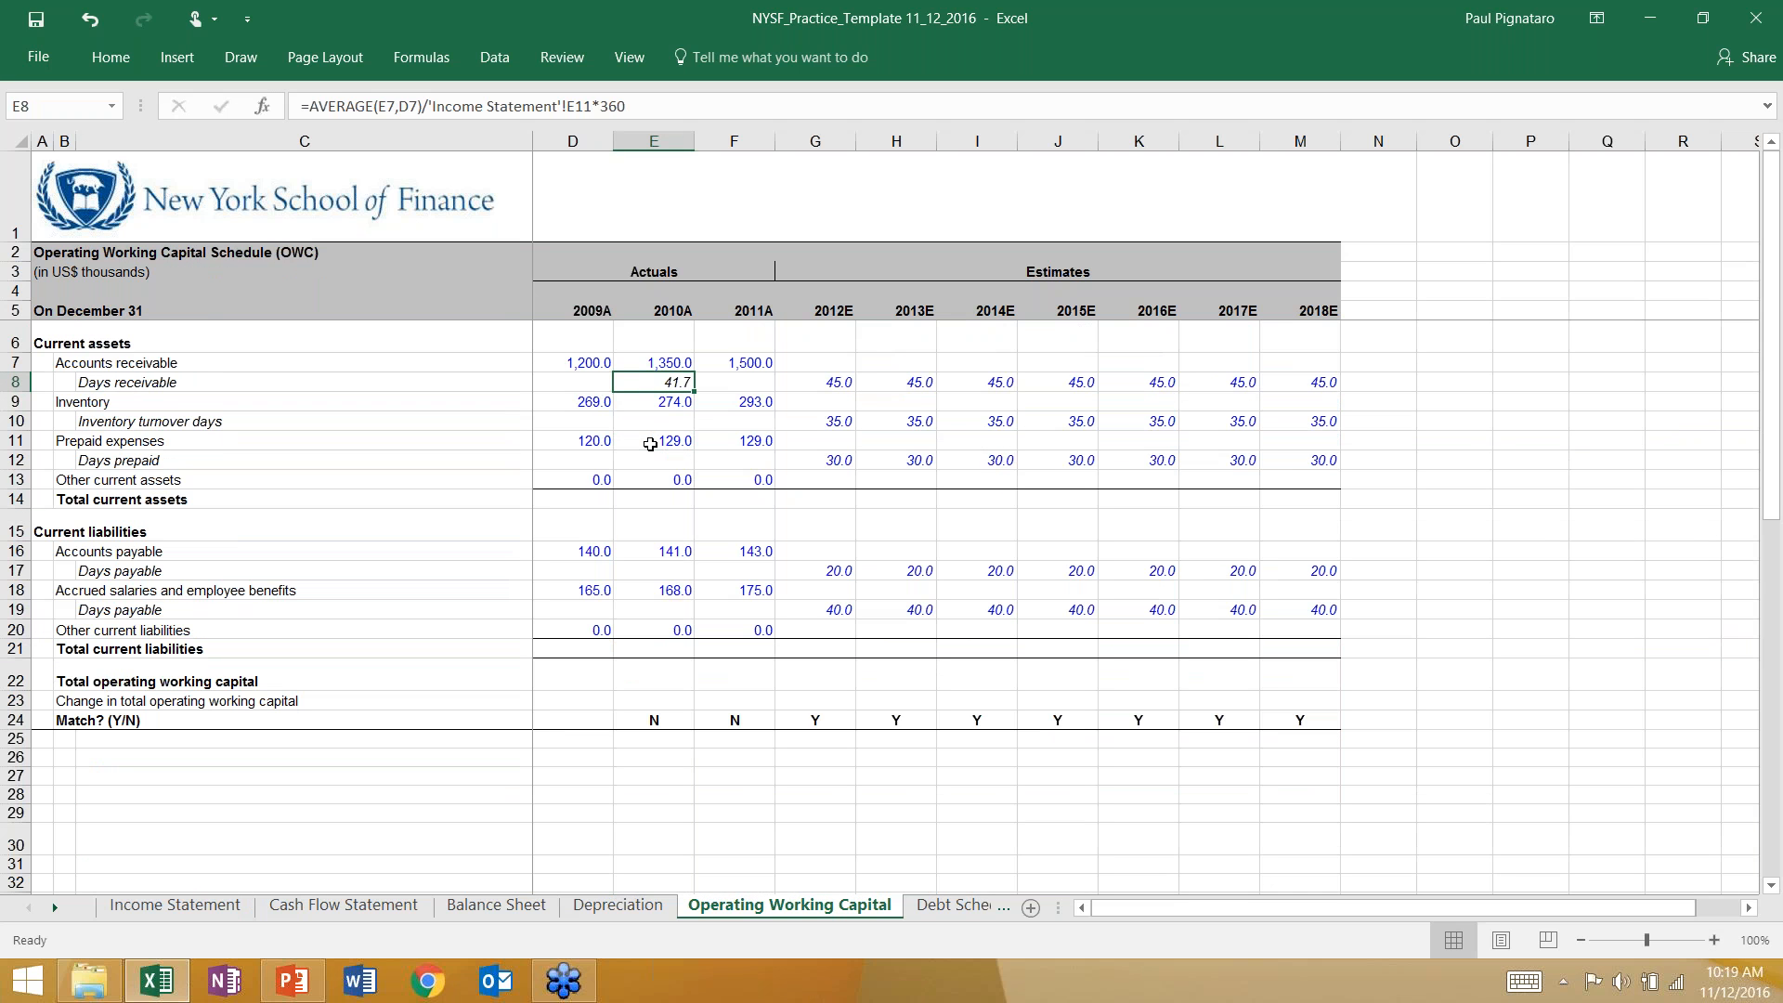
Step: Check the days receivable formula in E8 and copy it across to the 2011A cell F8
key(F2)
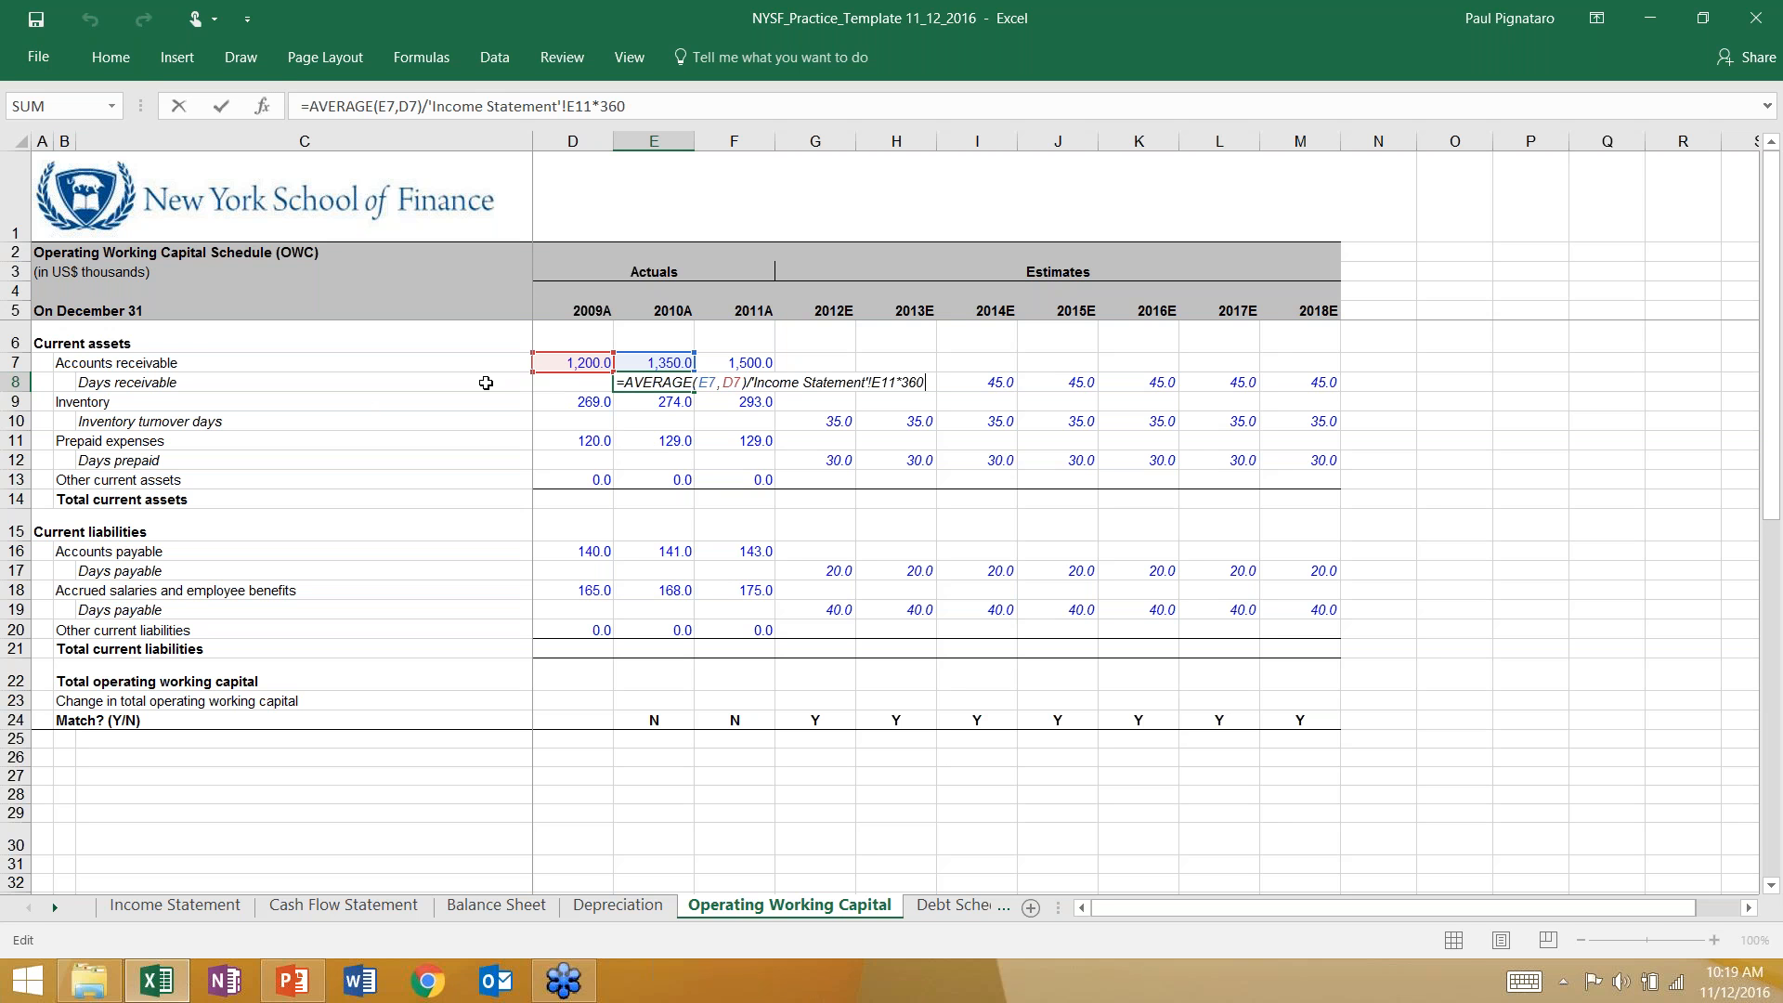
key(ctrl+Return)
key(shift+Right)
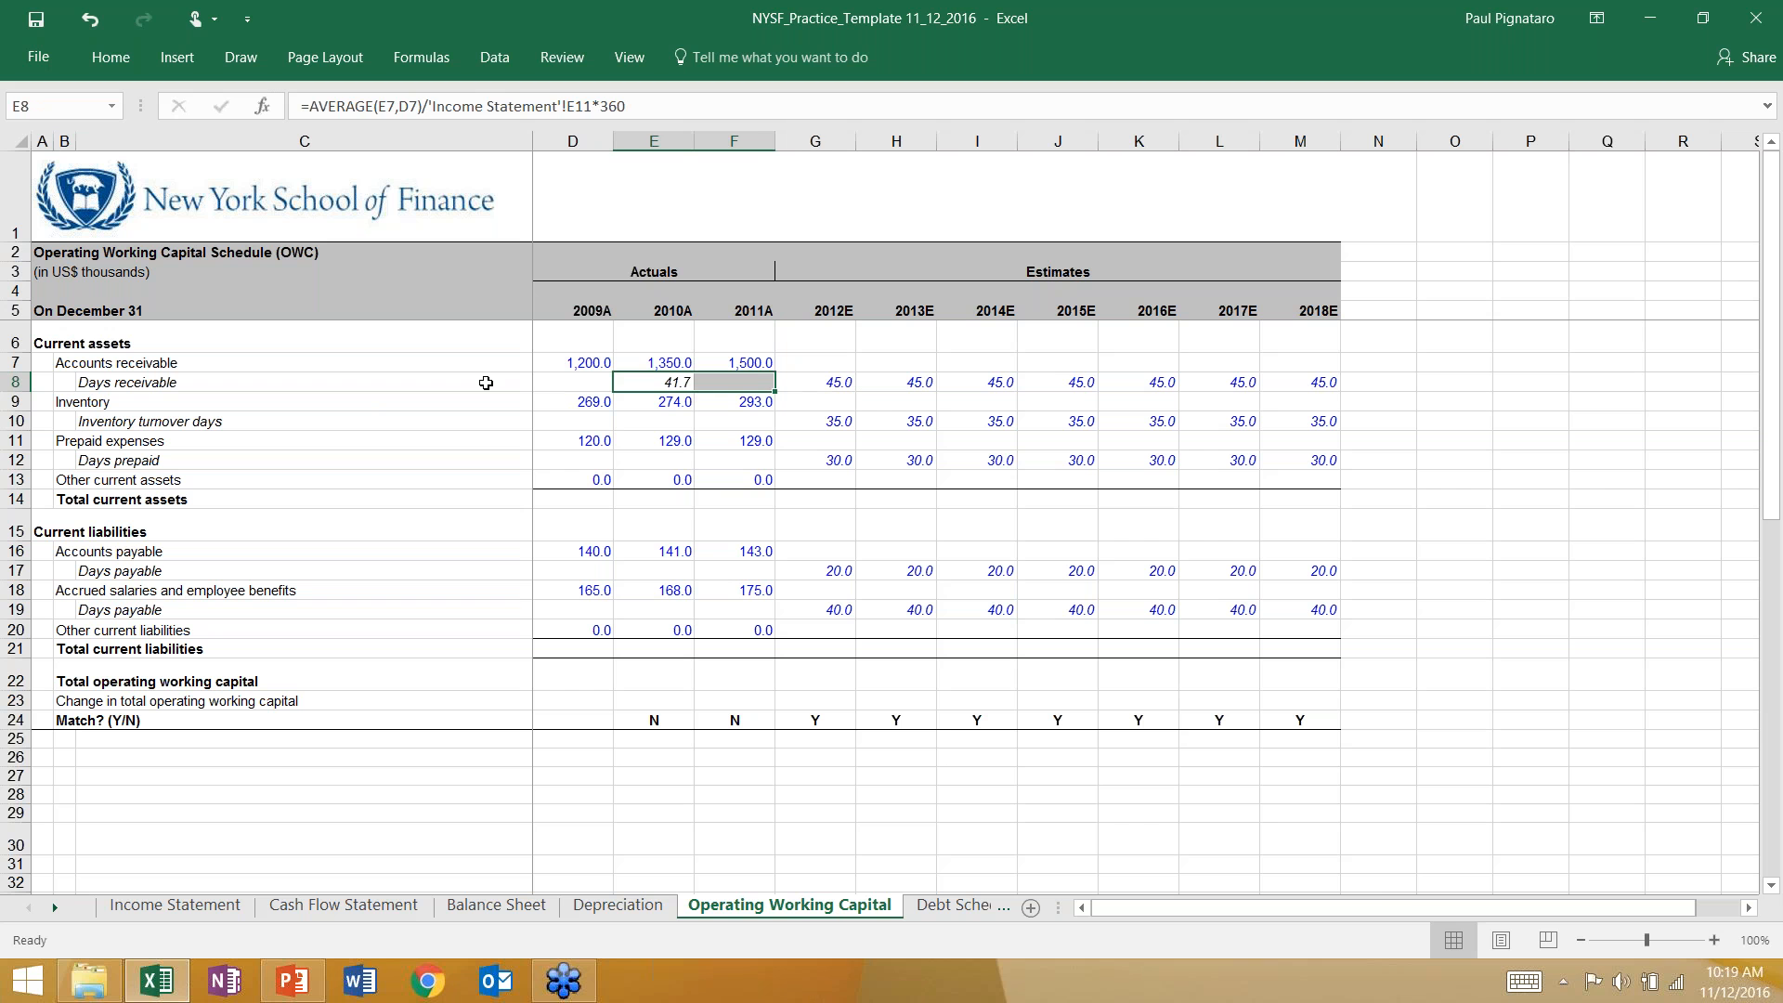
key(ctrl+r)
key(Right)
key(Right)
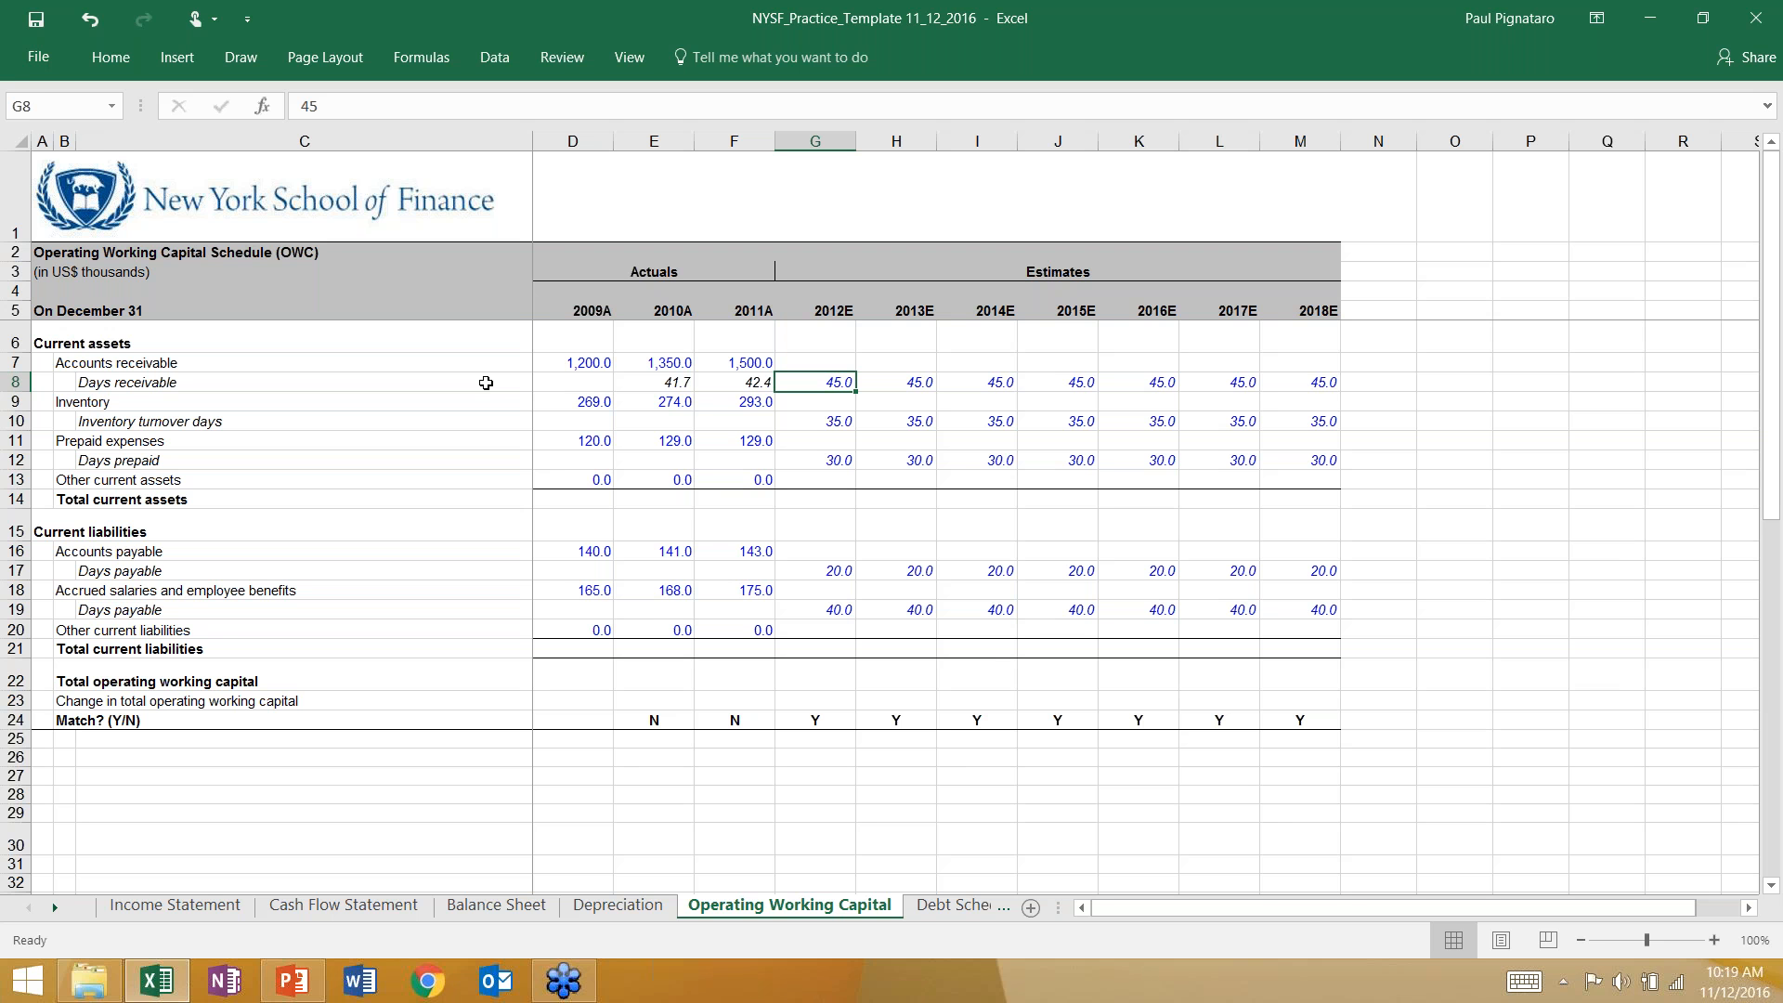
Step: Compare the historical days receivable in E8 and F8, and set the 2012E assumption in G8 to 42.4
key(Left)
key(Left)
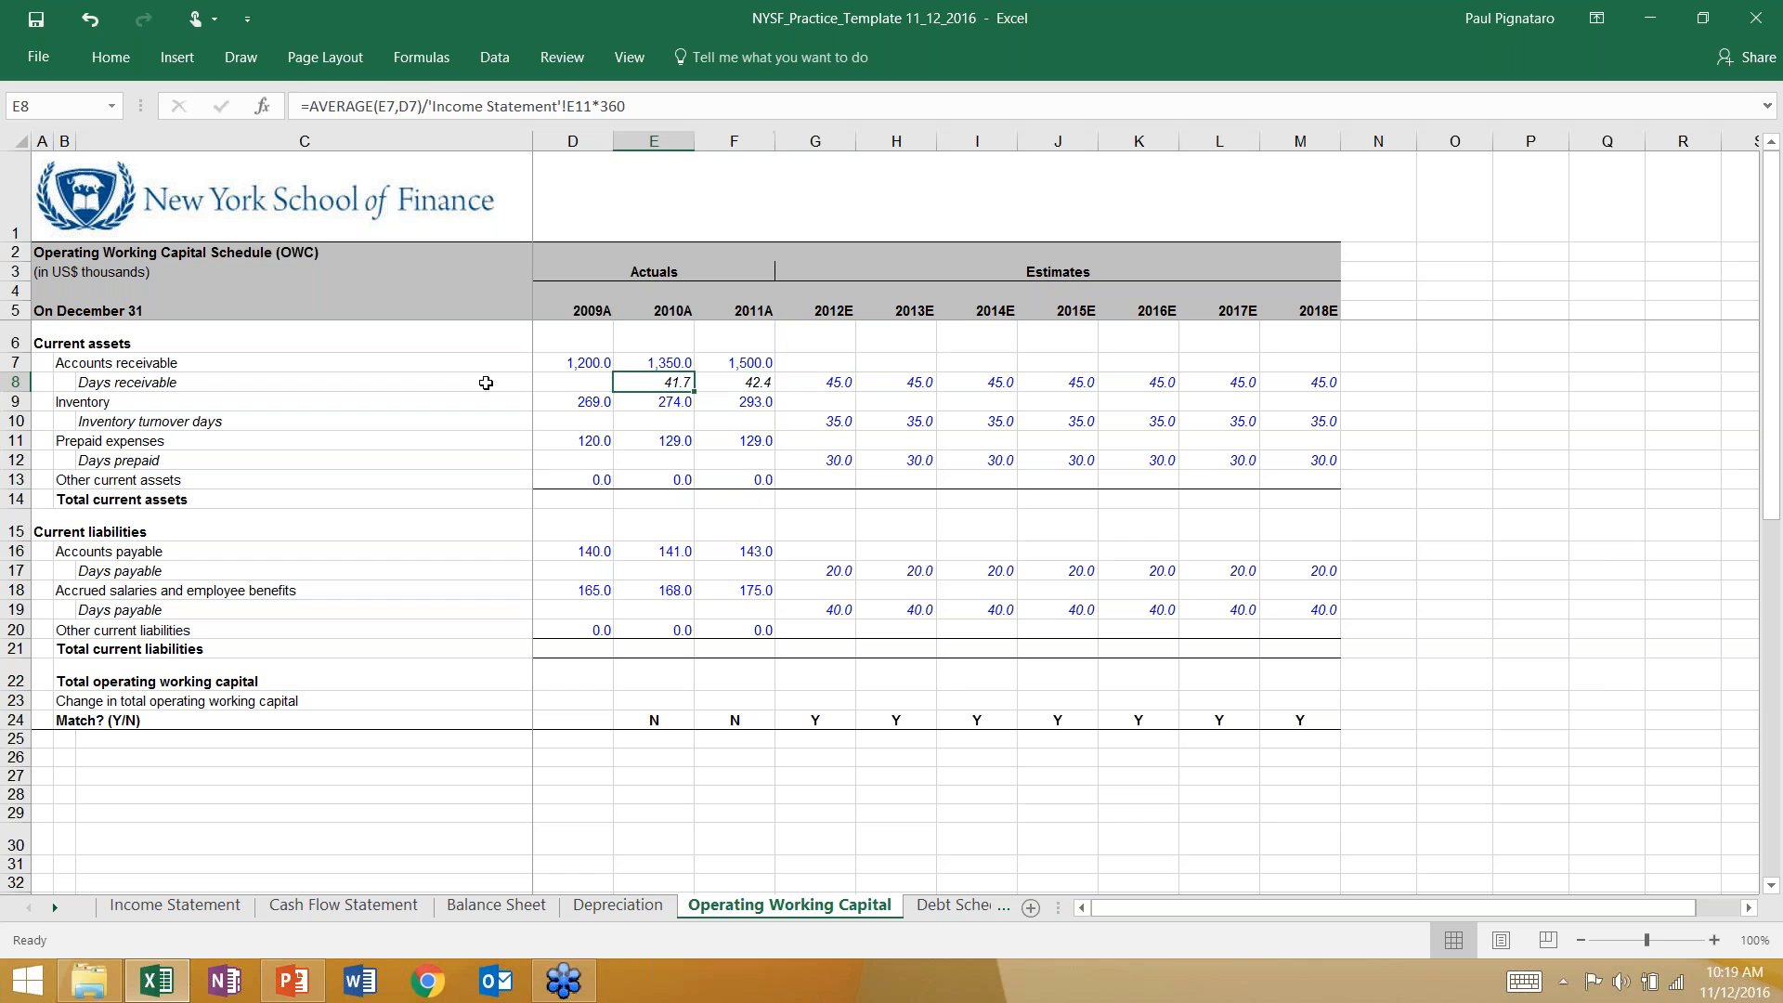
key(Right)
key(Left)
key(Right)
key(Right)
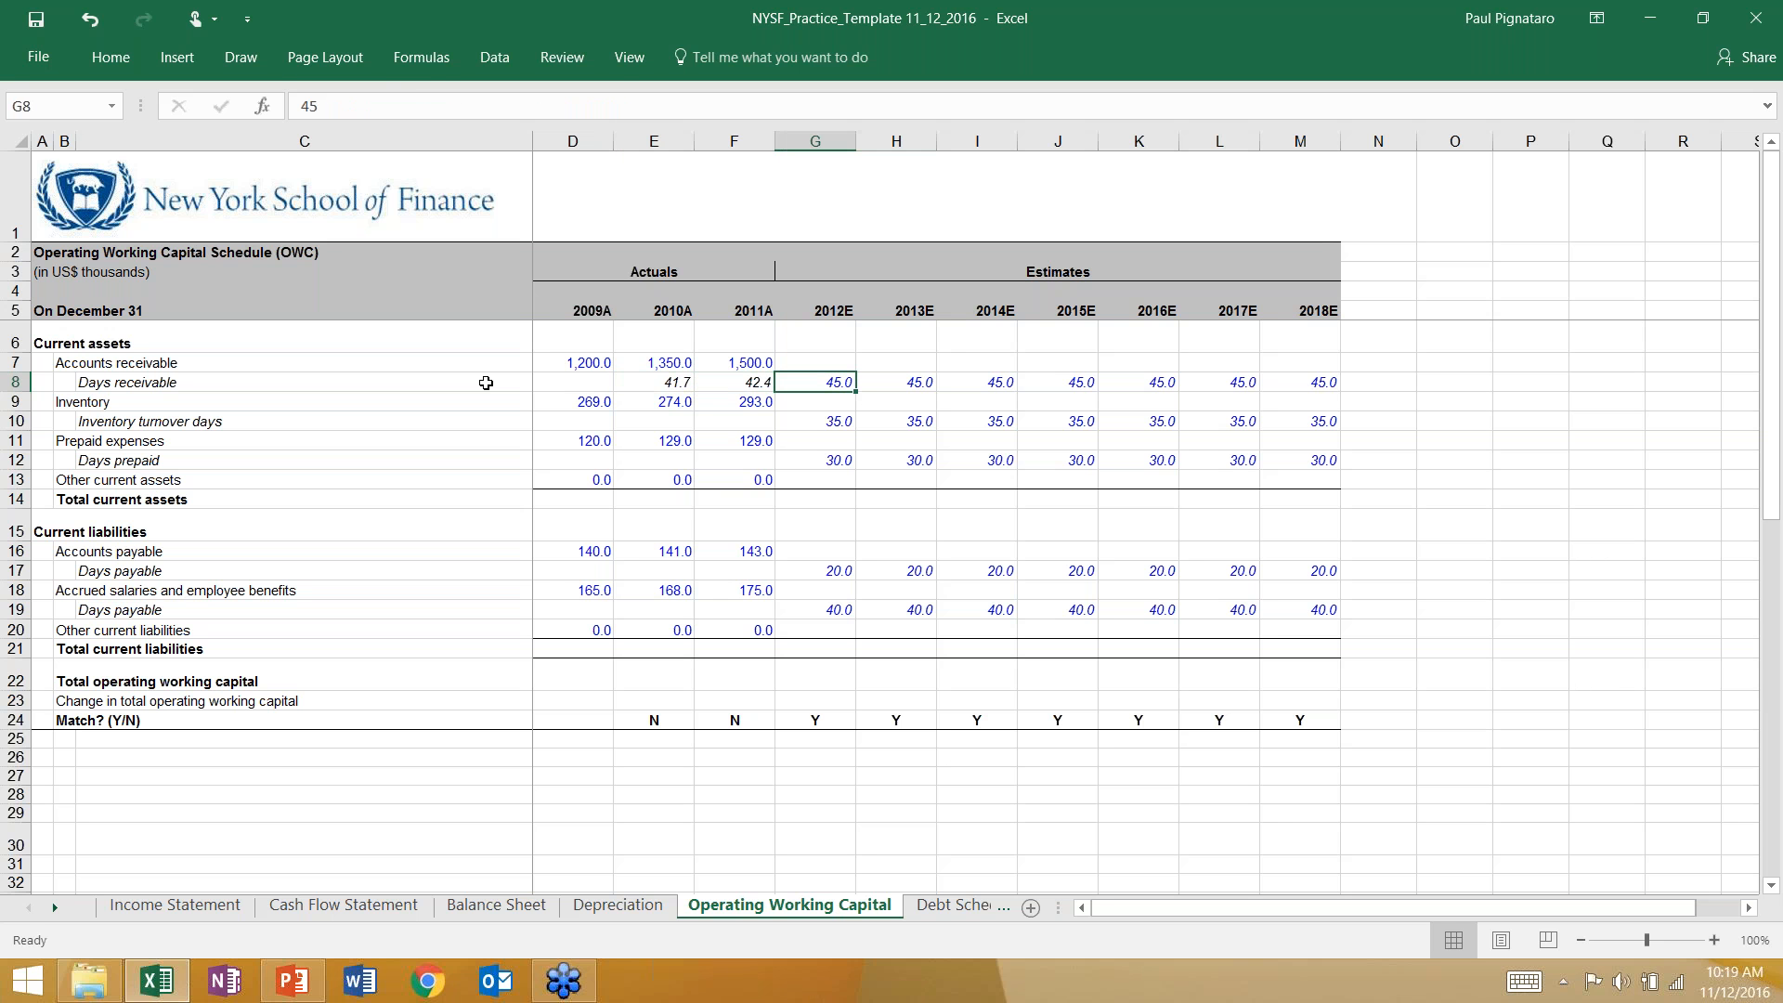
text(42.4)
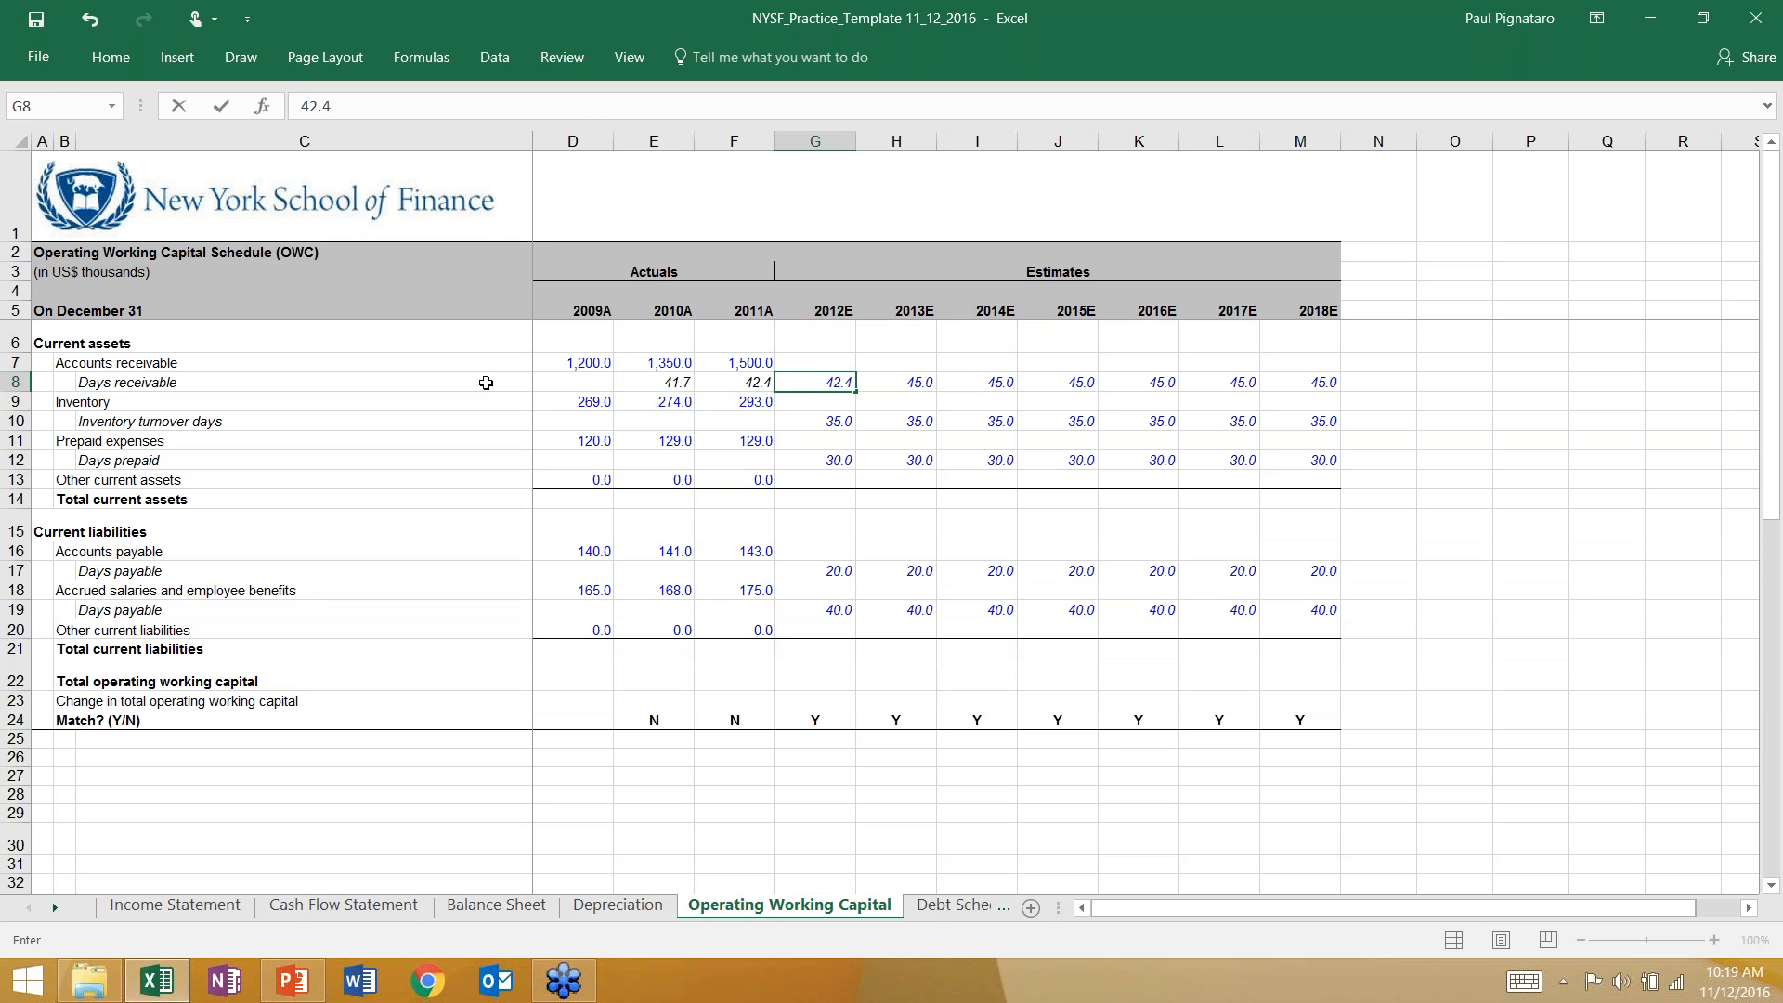
key(ctrl+Return)
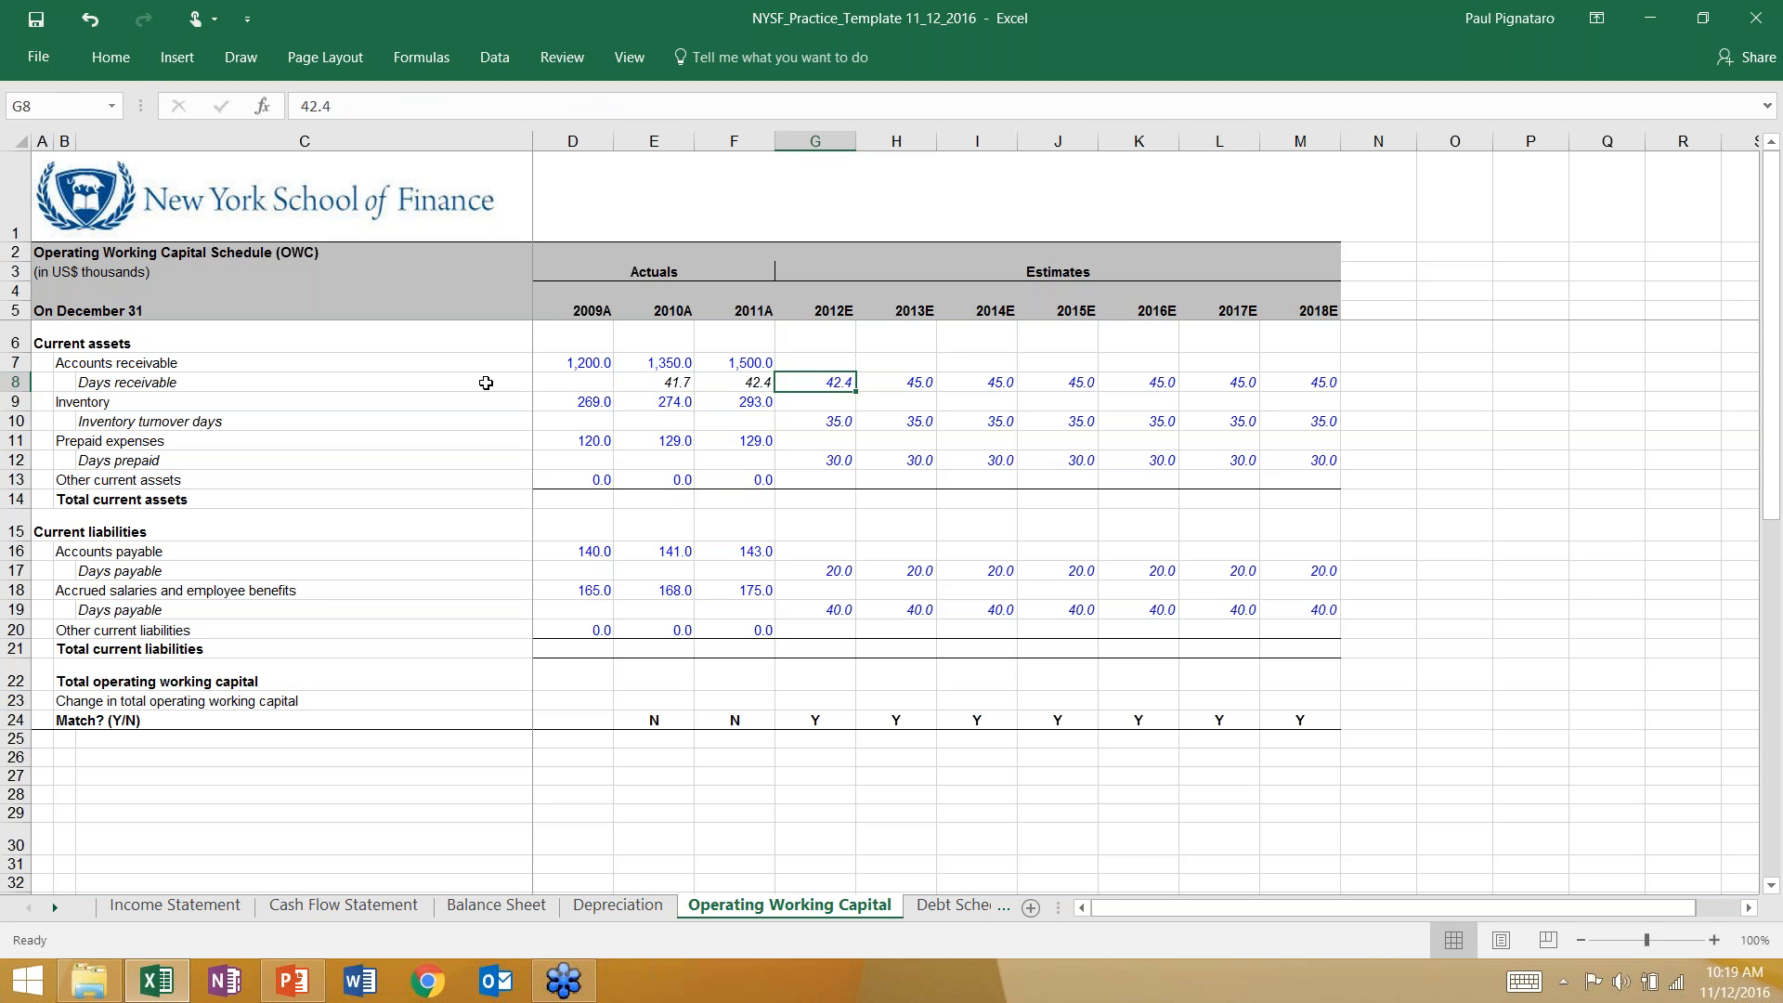
Step: Copy the 2012E days receivable assumption from G8 across the projected years through 2018E in M8
key(shift+Right)
key(shift+Right)
key(shift+Right)
key(shift+Right)
key(shift+Right)
key(shift+Right)
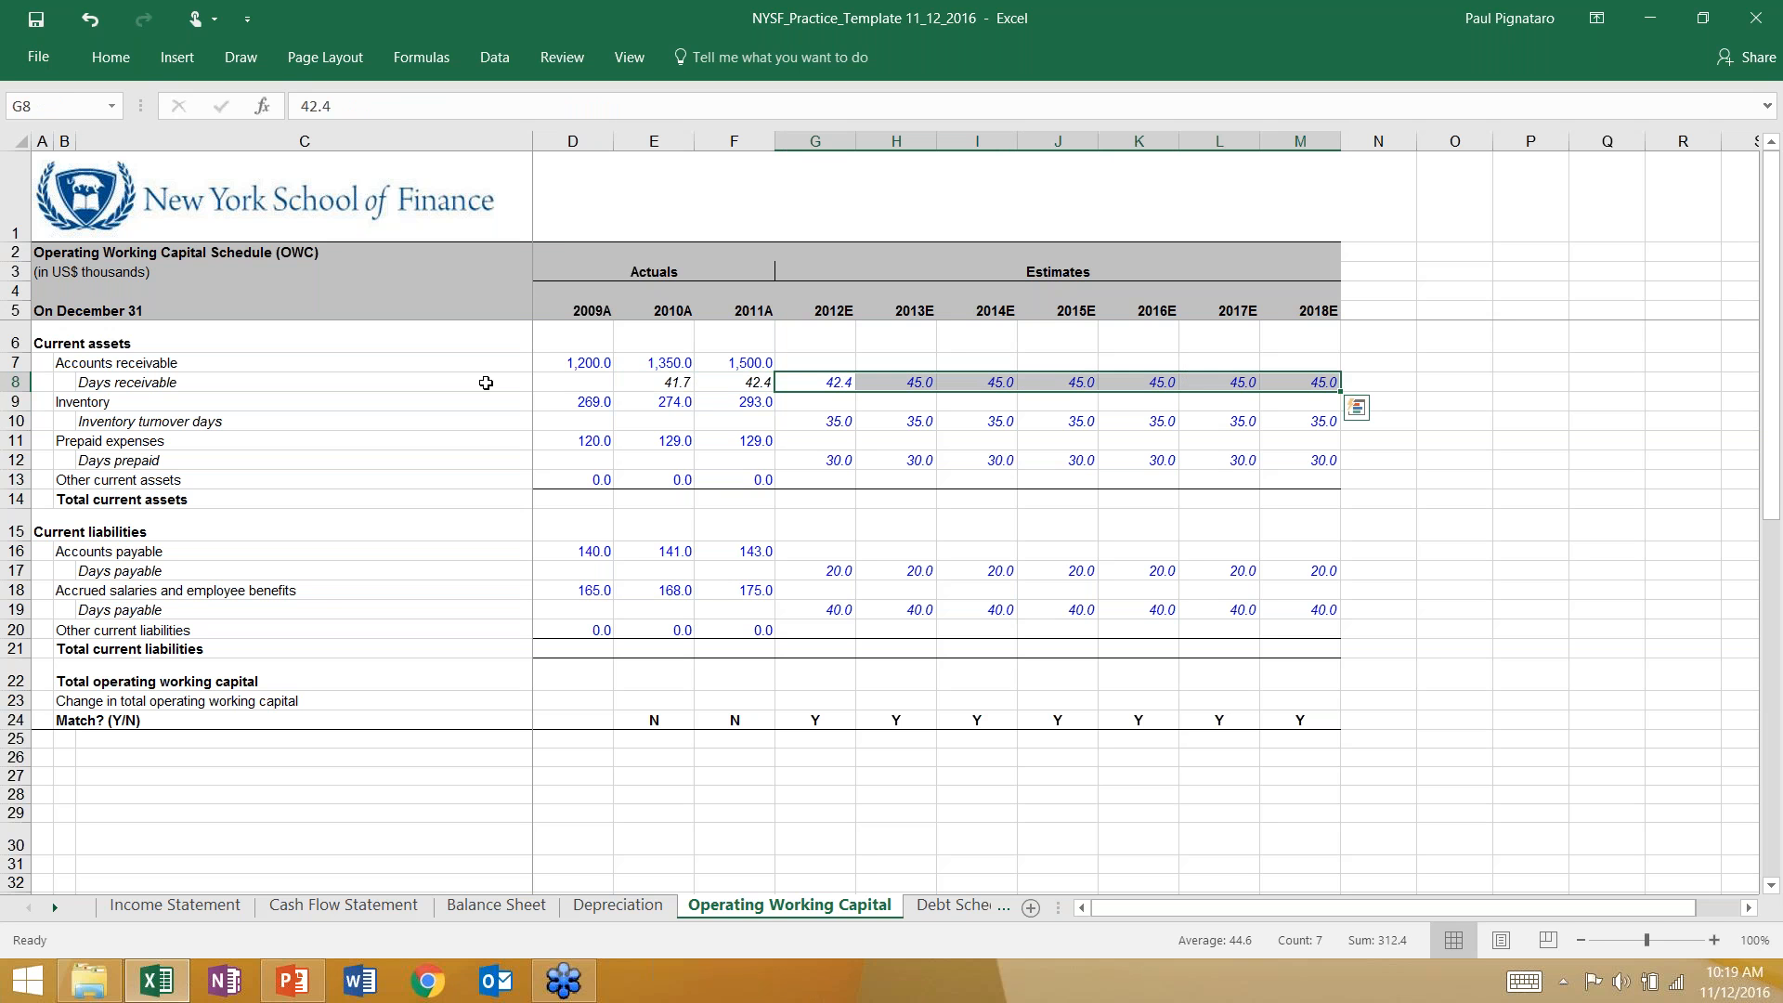
key(ctrl+r)
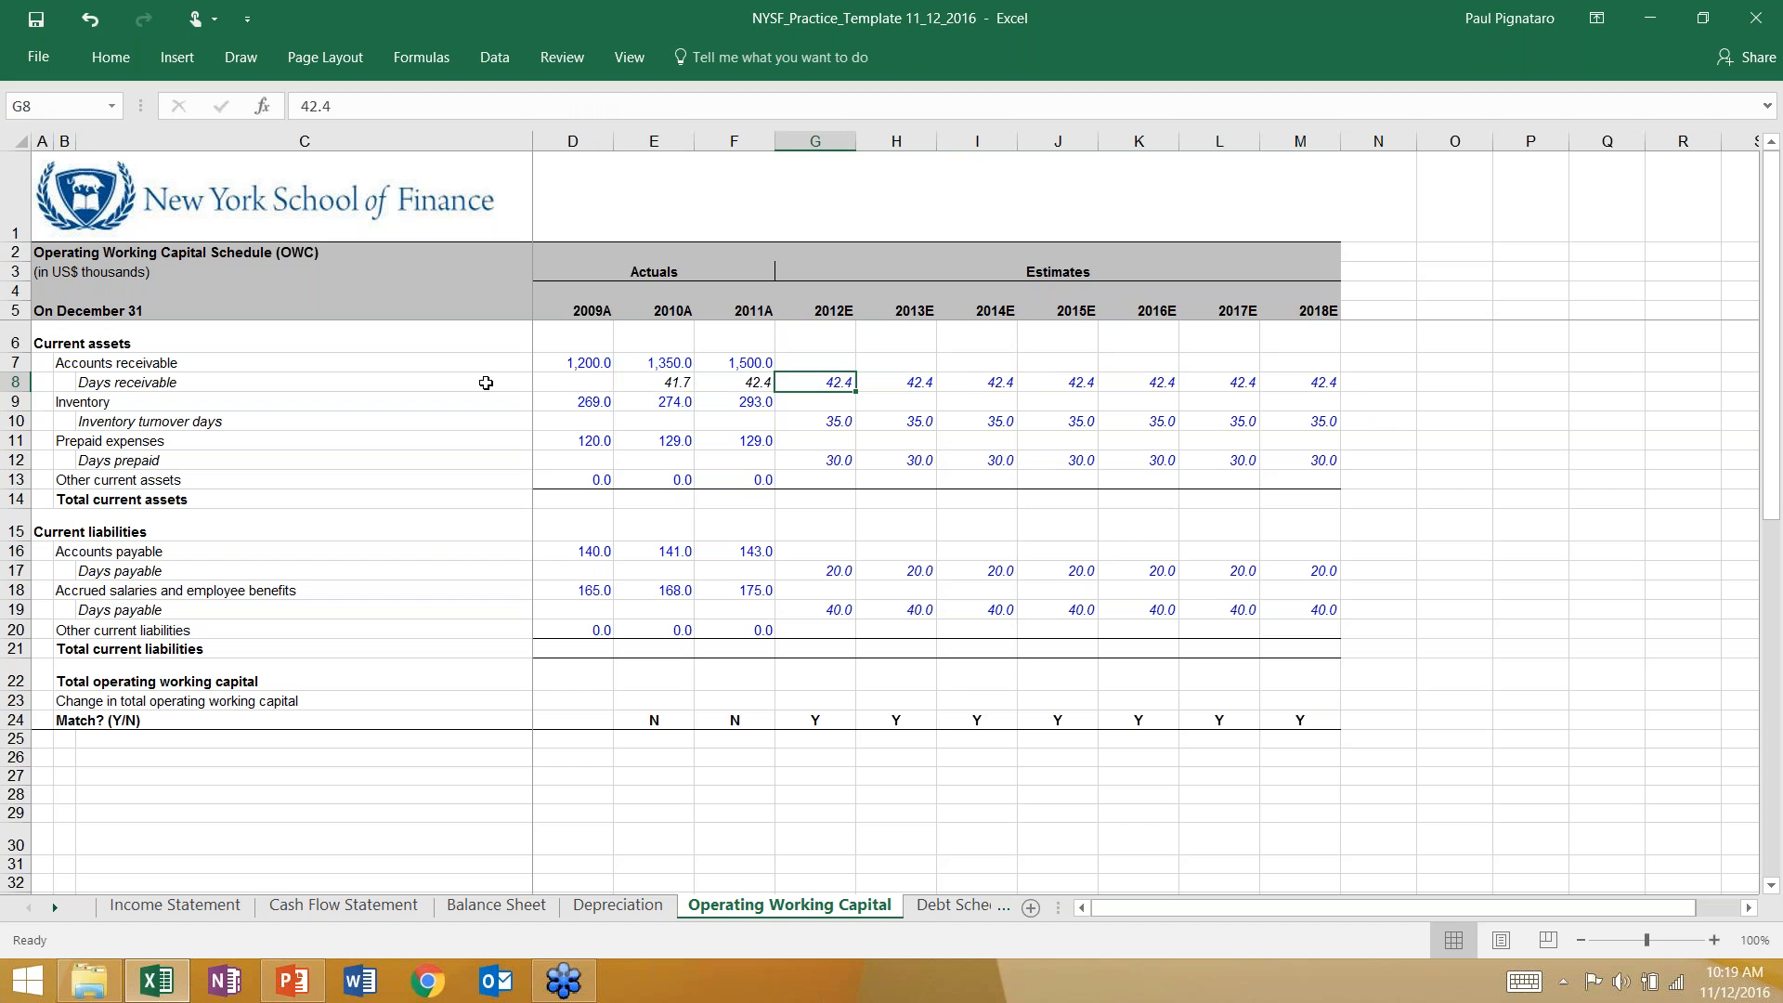
text(=)
key(Left)
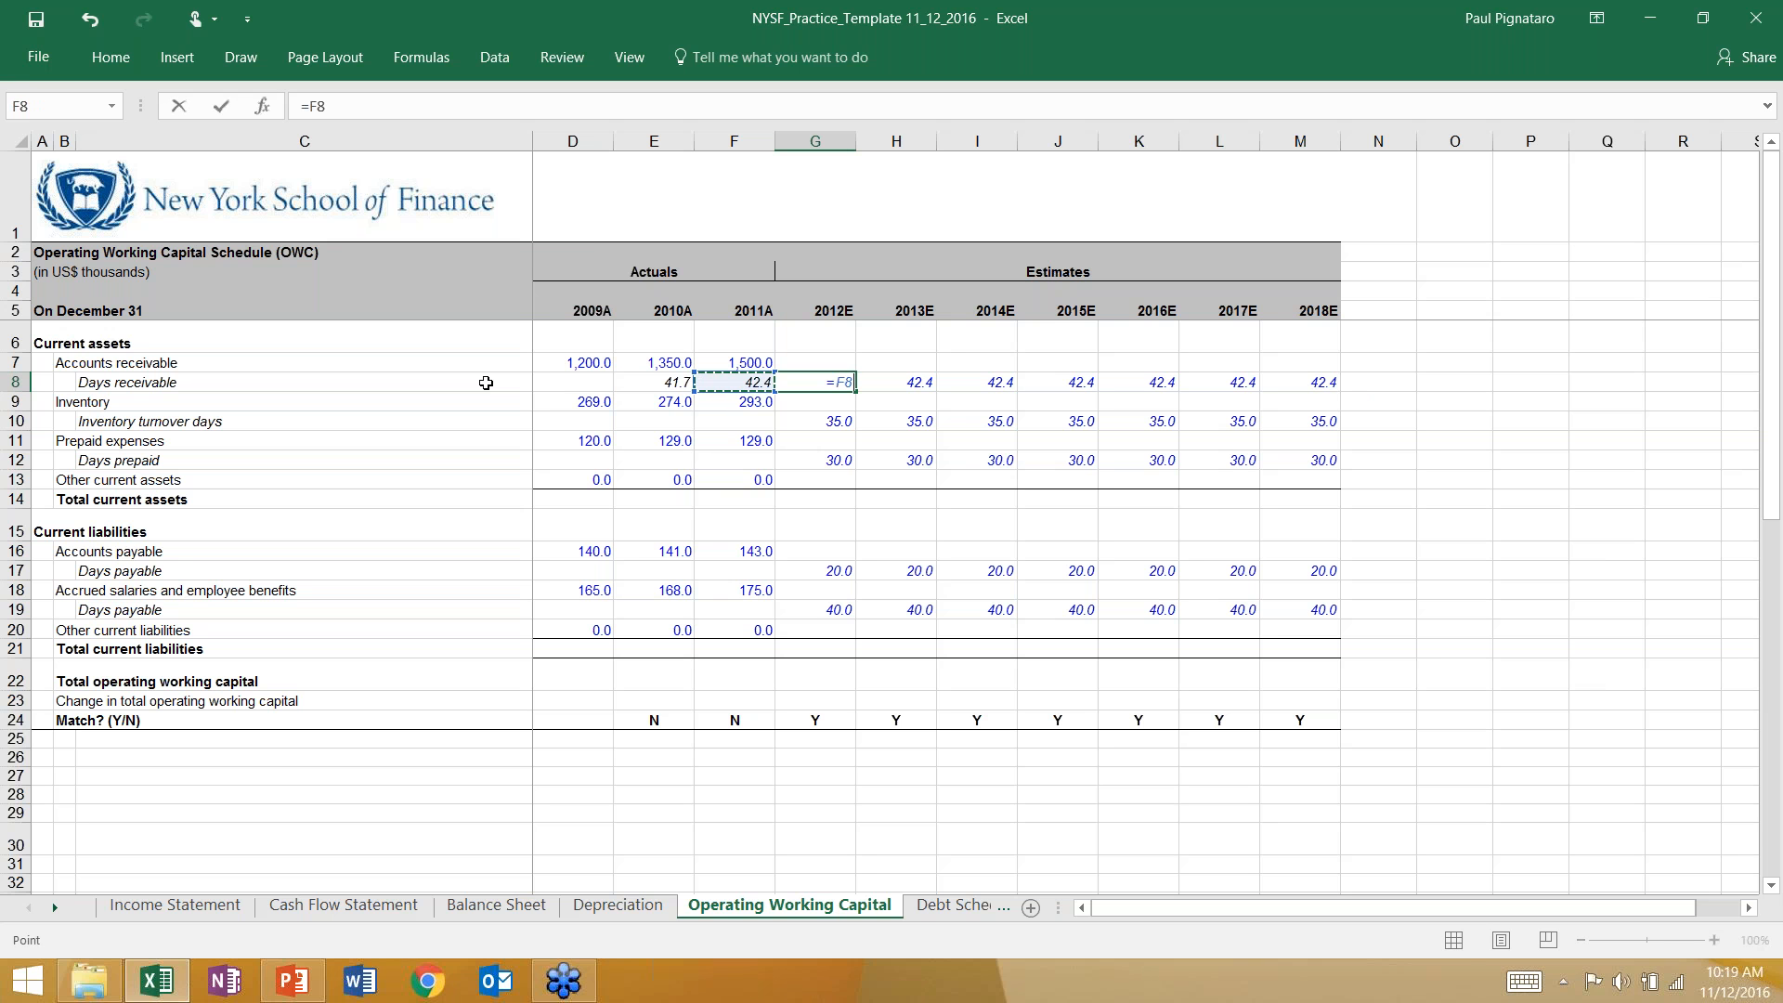
key(ctrl+Return)
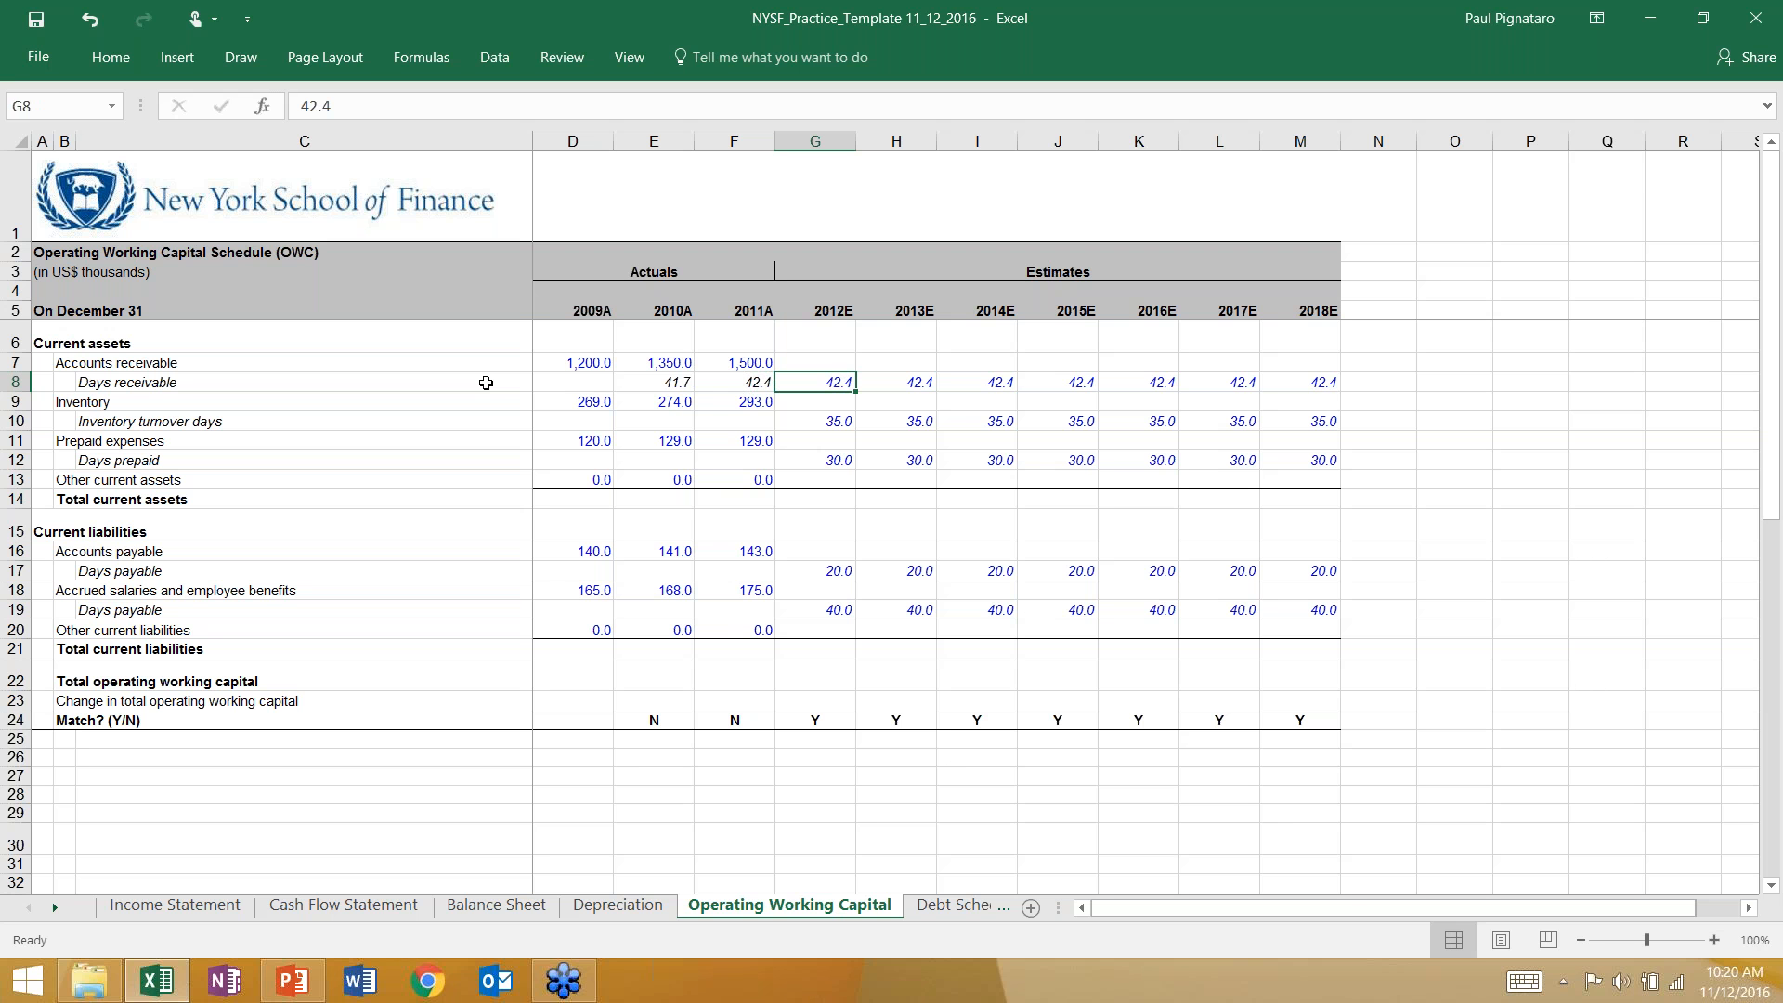
key(Left)
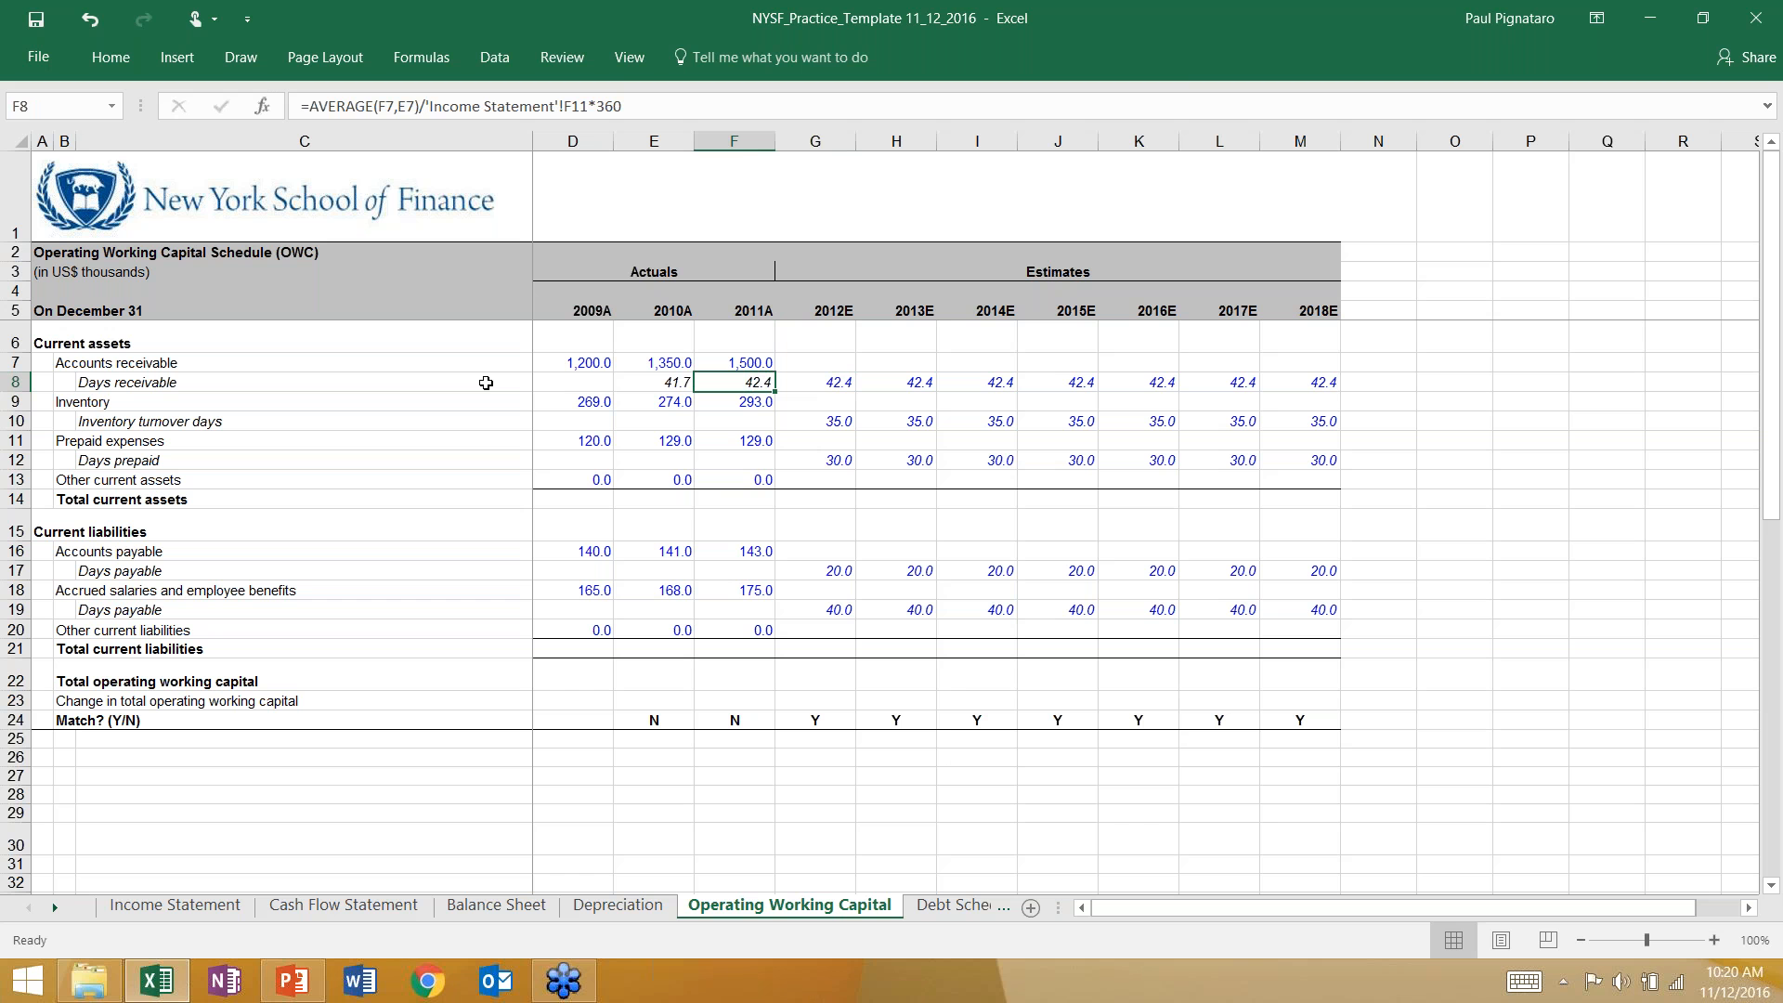
key(Right)
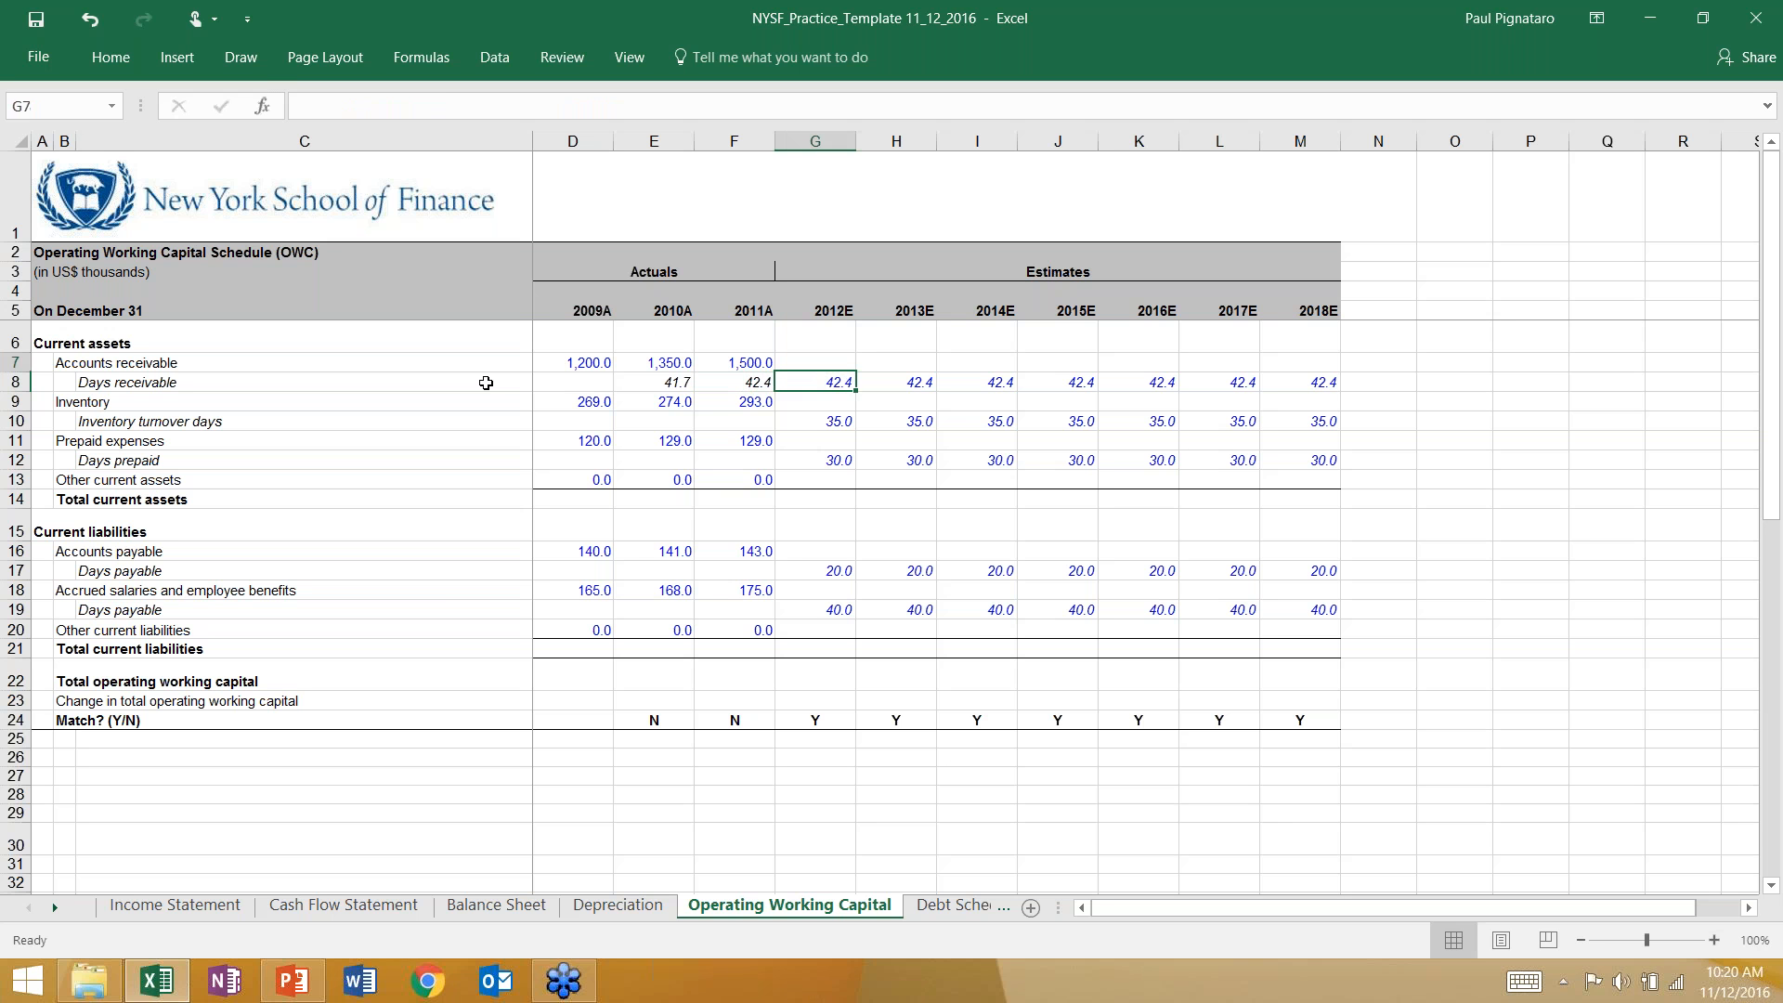
Step: Project the 2012E accounts receivable in G7 with the formula =G8/360*'Income Statement'!G11
key(Up)
text(=)
key(Down)
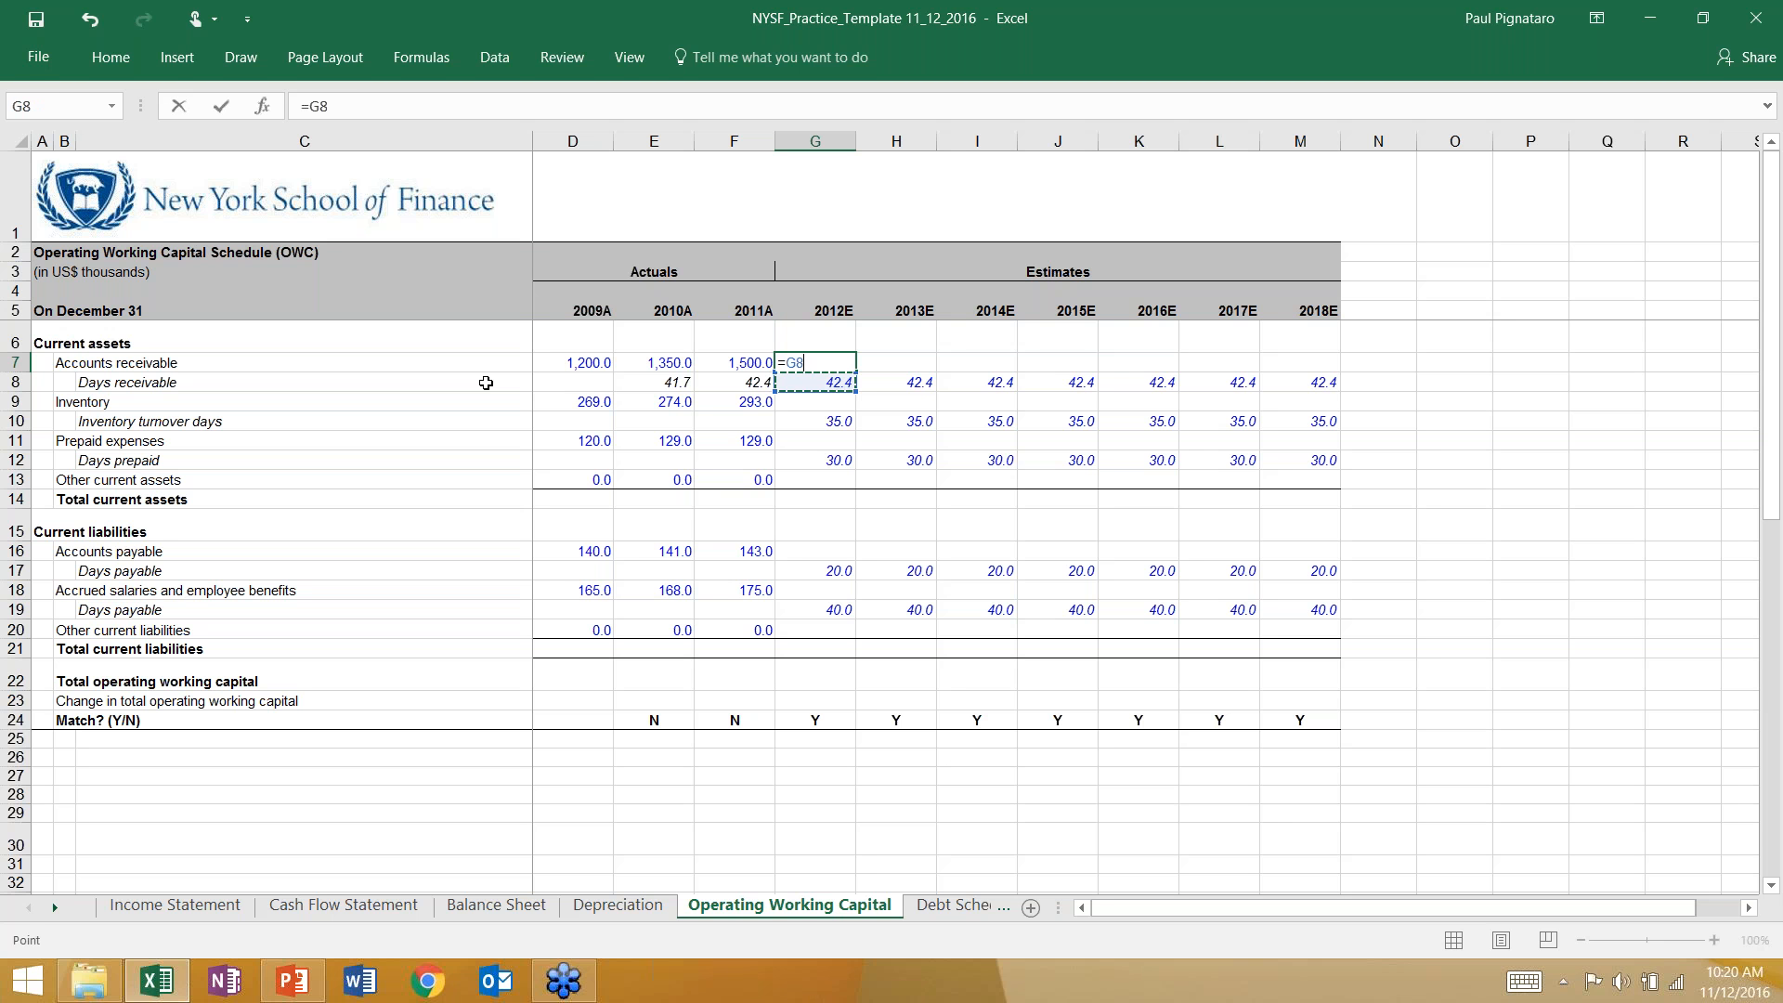
text(/360*)
click(144, 904)
click(817, 443)
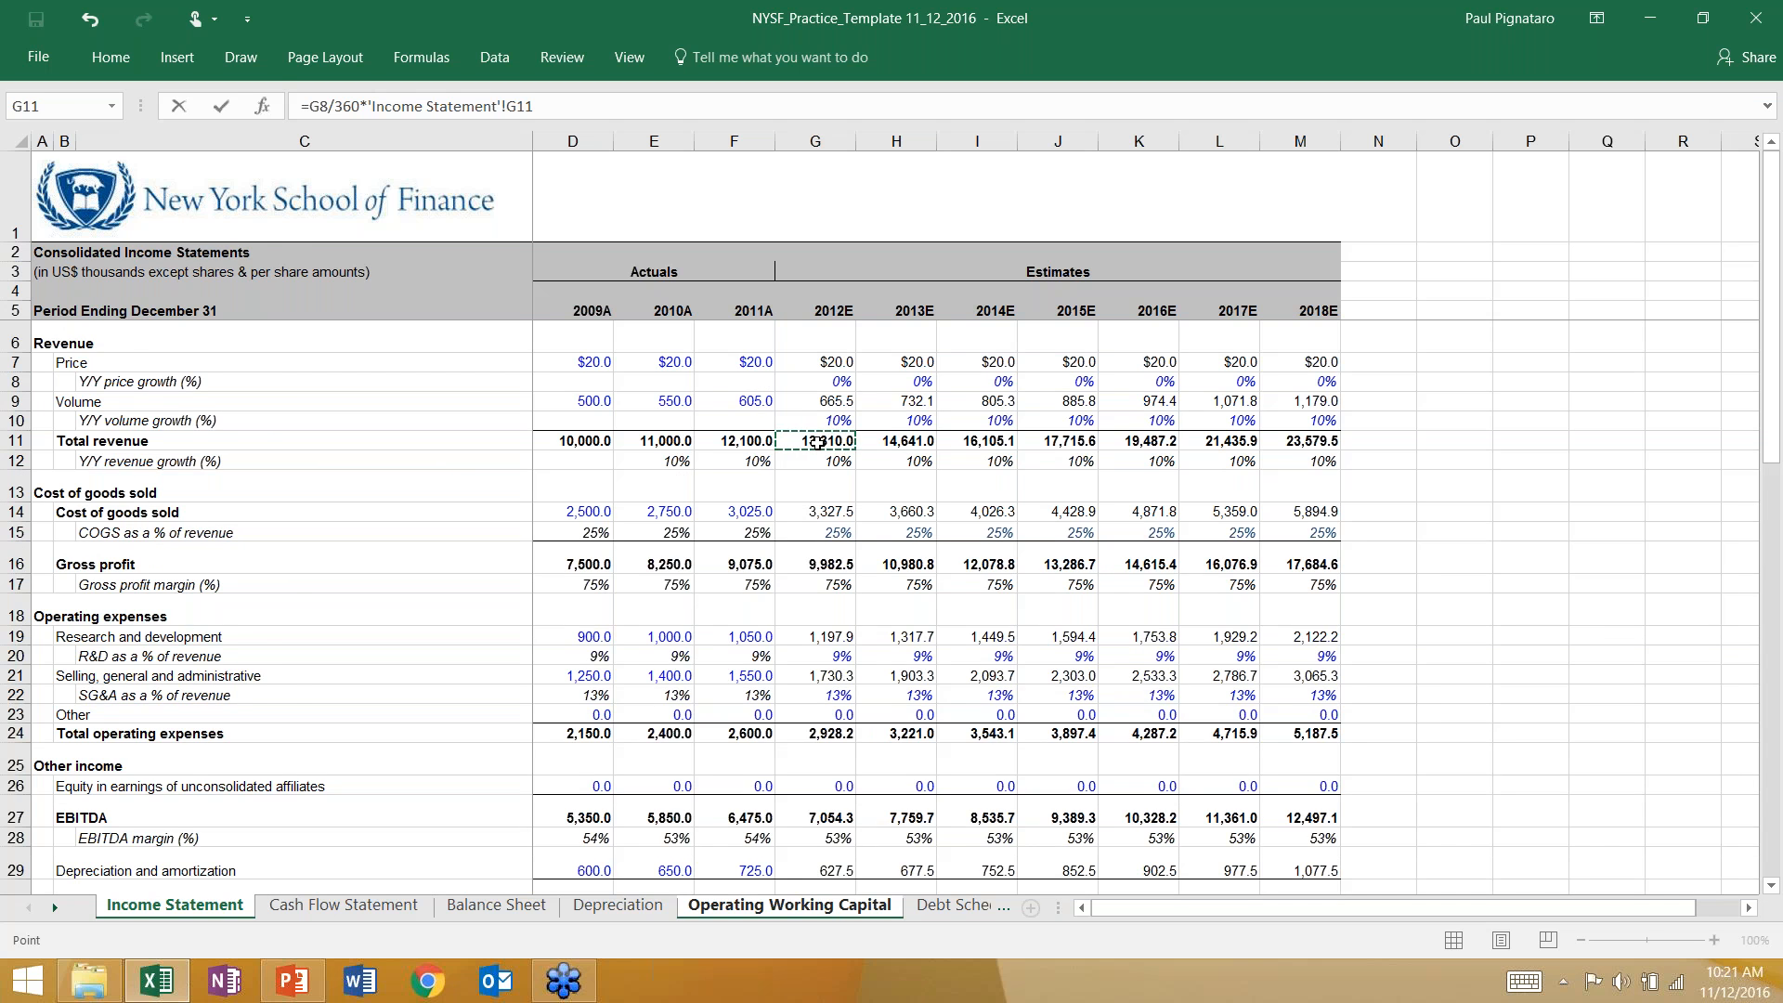
key(Return)
Step: Copy the 2012E accounts receivable formula from G7 across the projected years through 2018E in M7
key(shift+Right)
key(shift+Right)
key(shift+Right)
key(shift+Right)
key(shift+Right)
key(shift+Right)
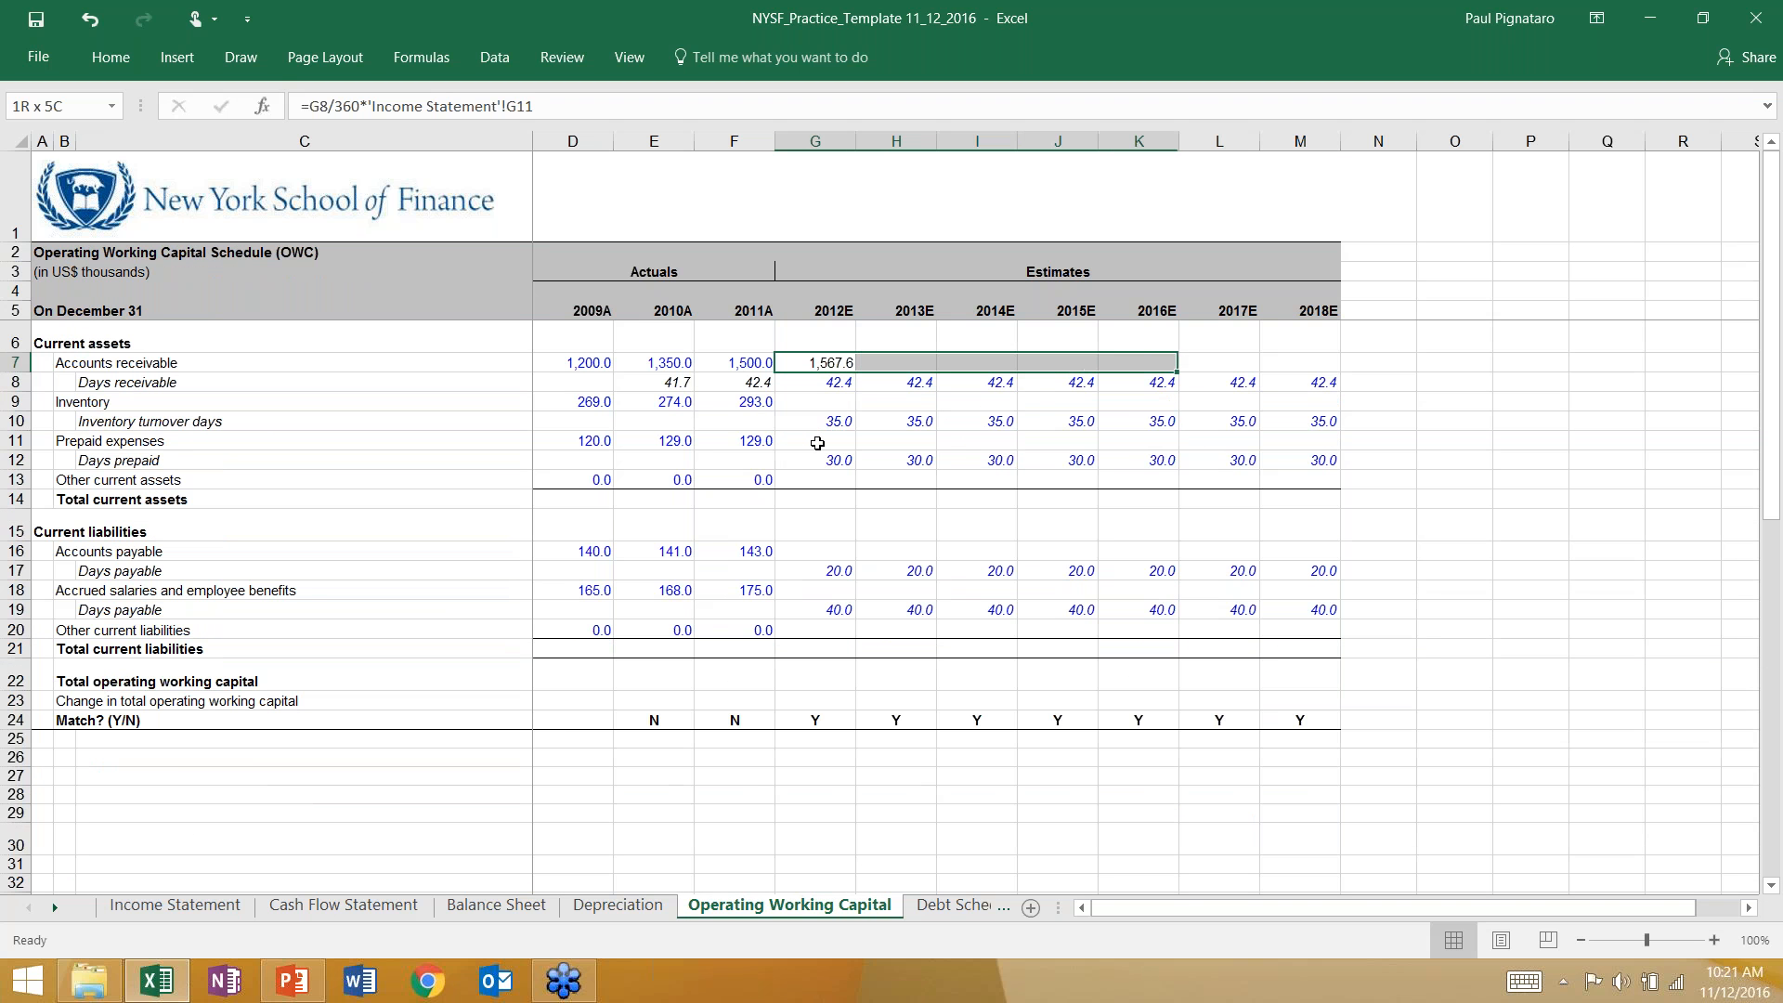
key(ctrl+r)
Step: Compare the historical days receivable formula in F8 with the projected accounts receivable formula in G7
key(Left)
key(Down)
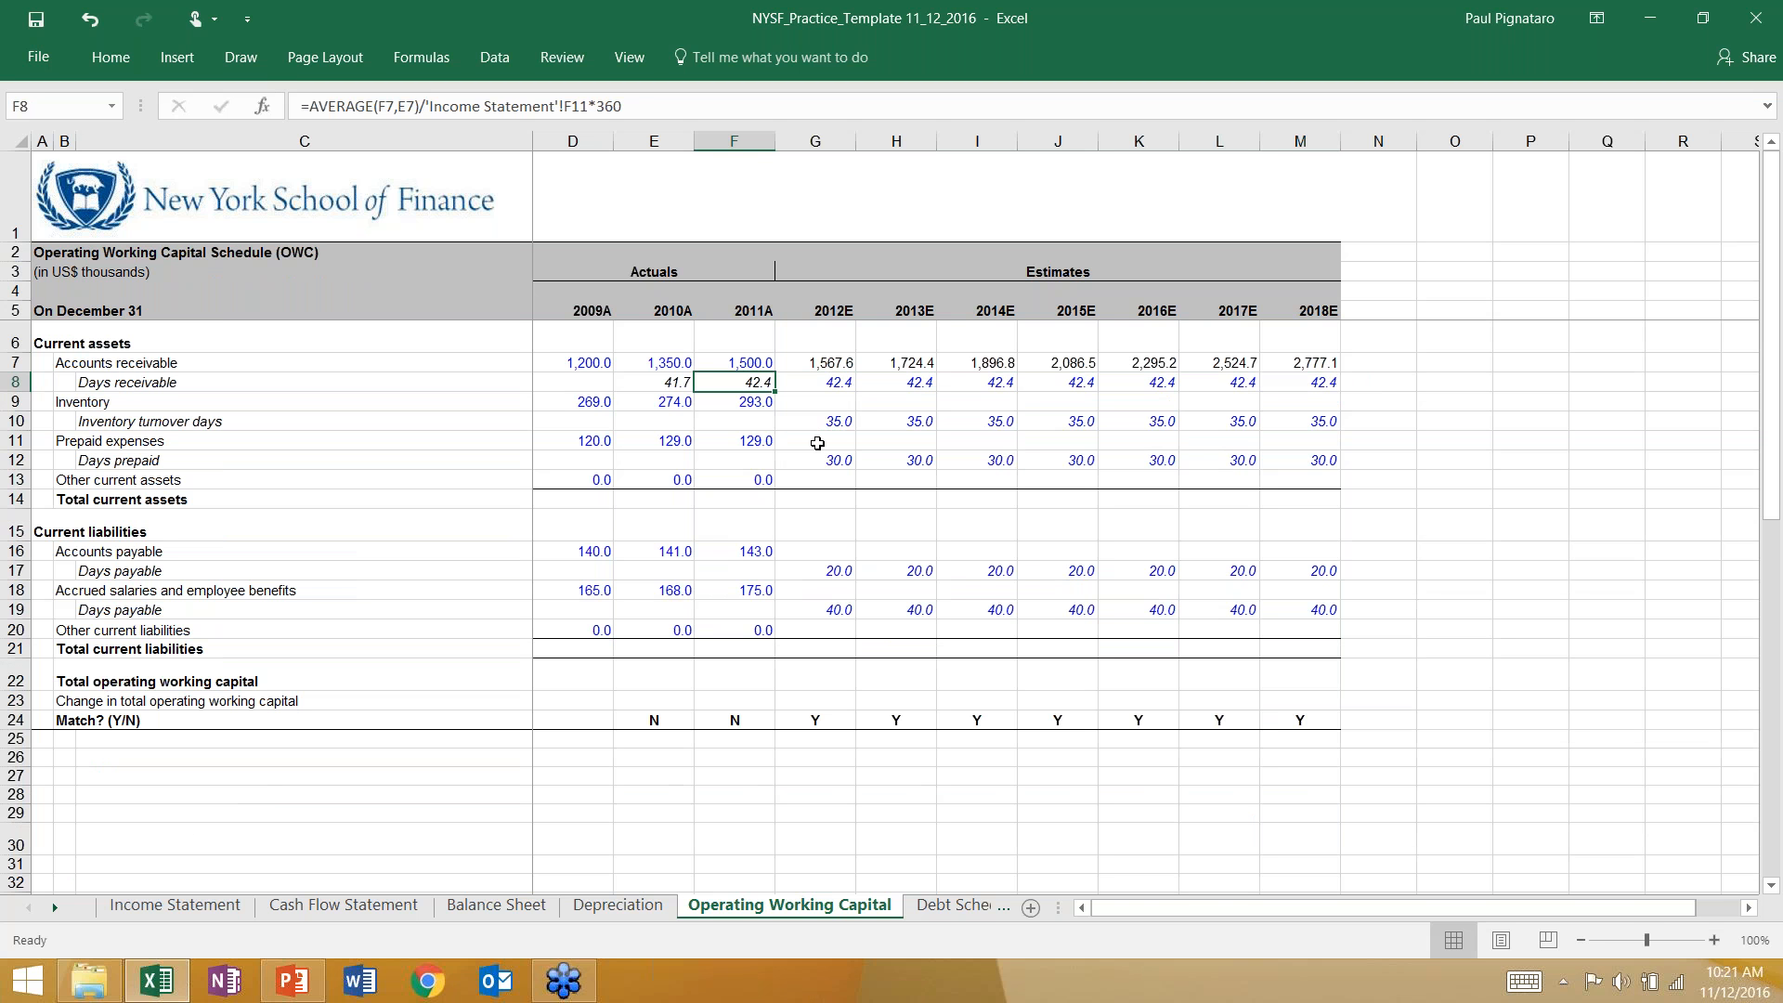
key(Up)
key(Right)
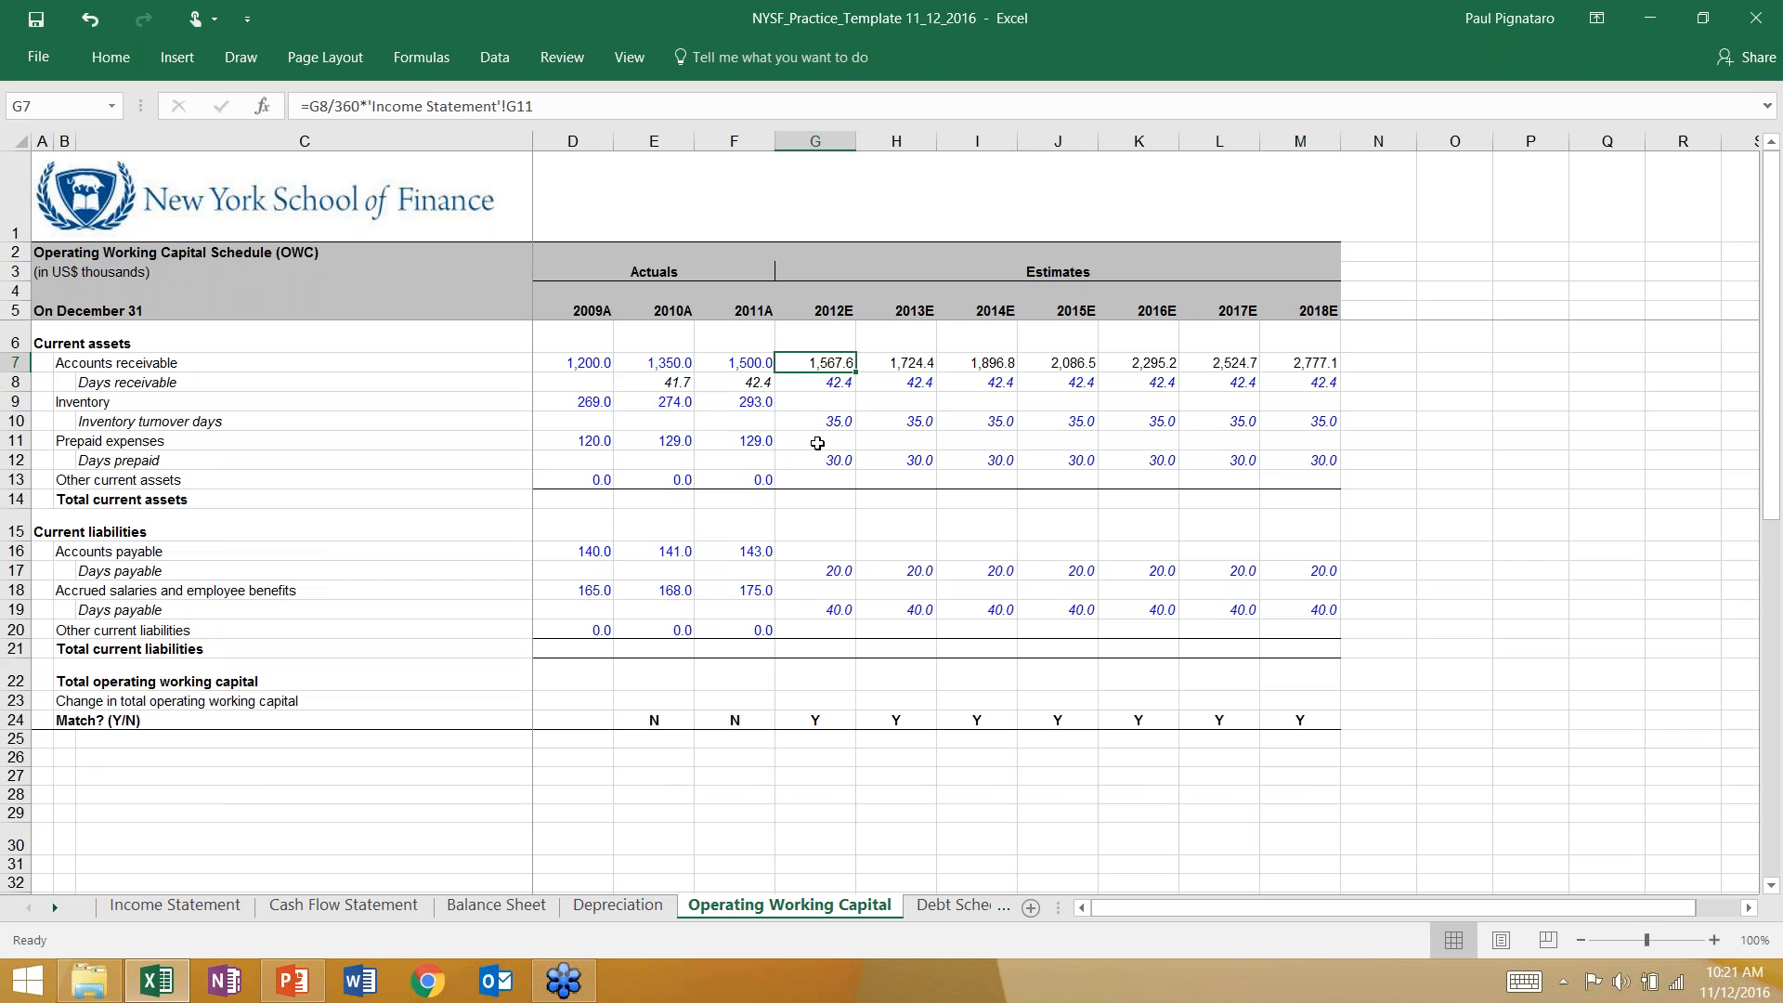
key(F2)
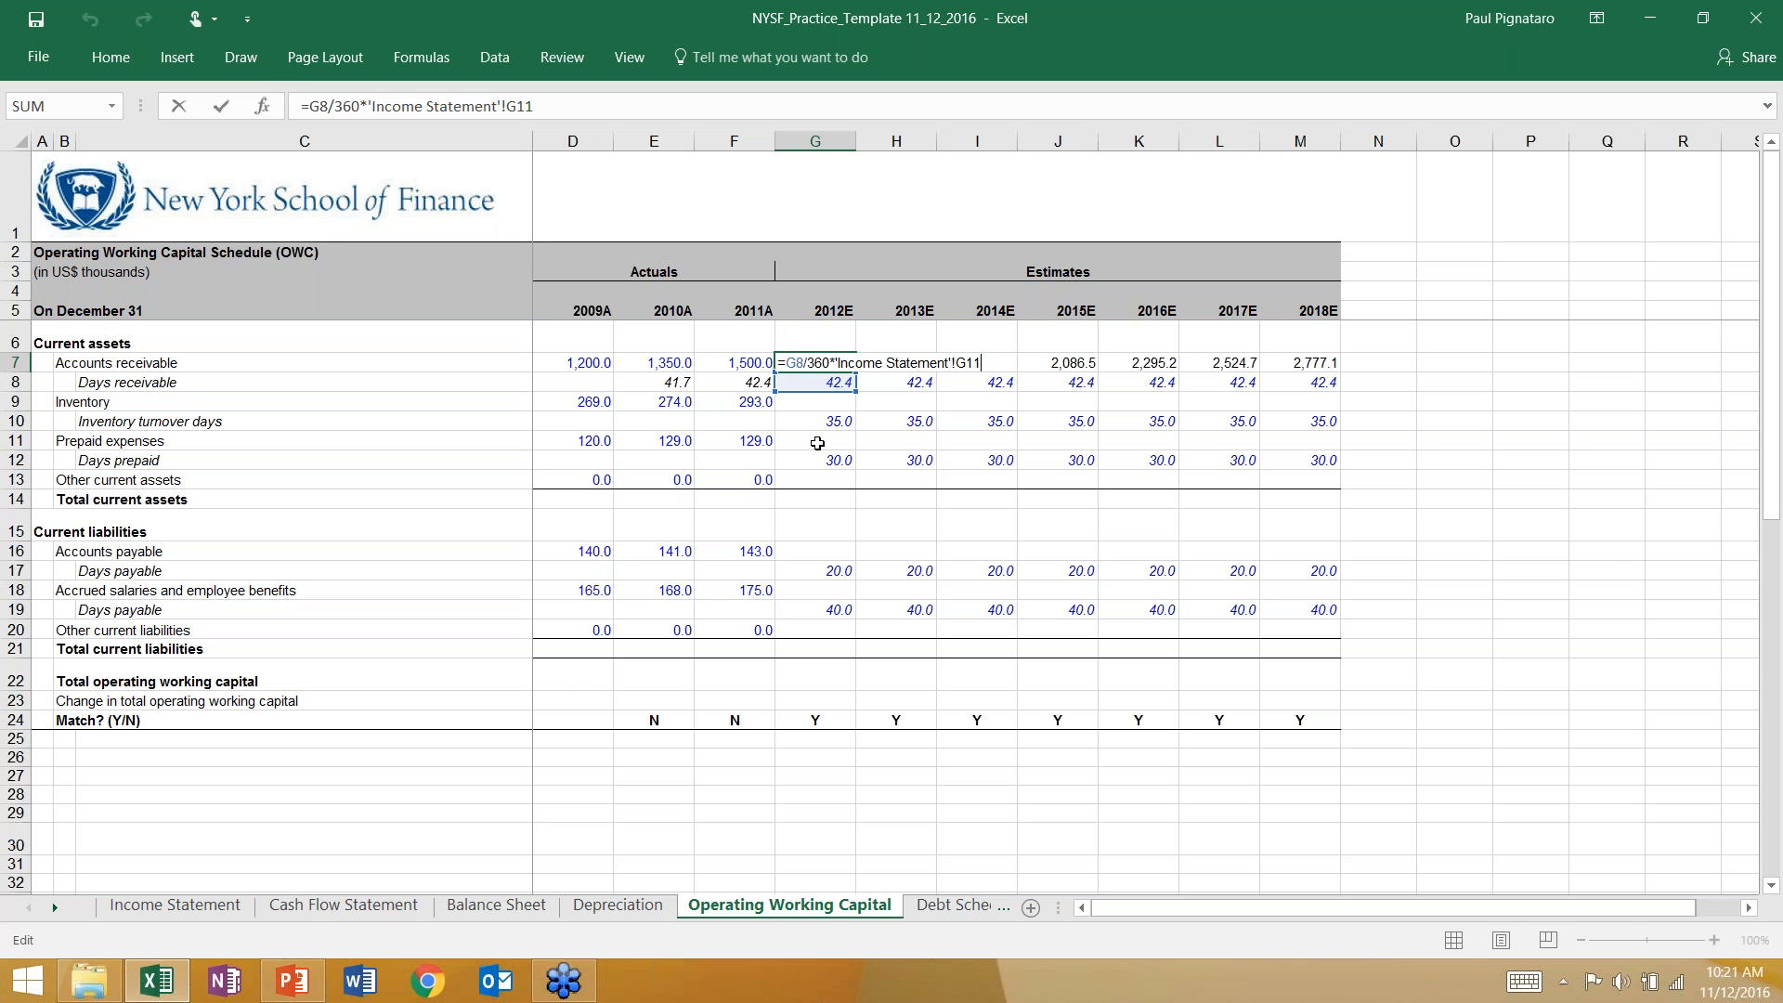
key(ctrl+Return)
Step: Try calculating the 2010A inventory turnover days in E10 with the formula =AVERAGE(E9,D9)/'Income Statement'!E11*360
key(Down)
key(Down)
key(Down)
key(Left)
key(Left)
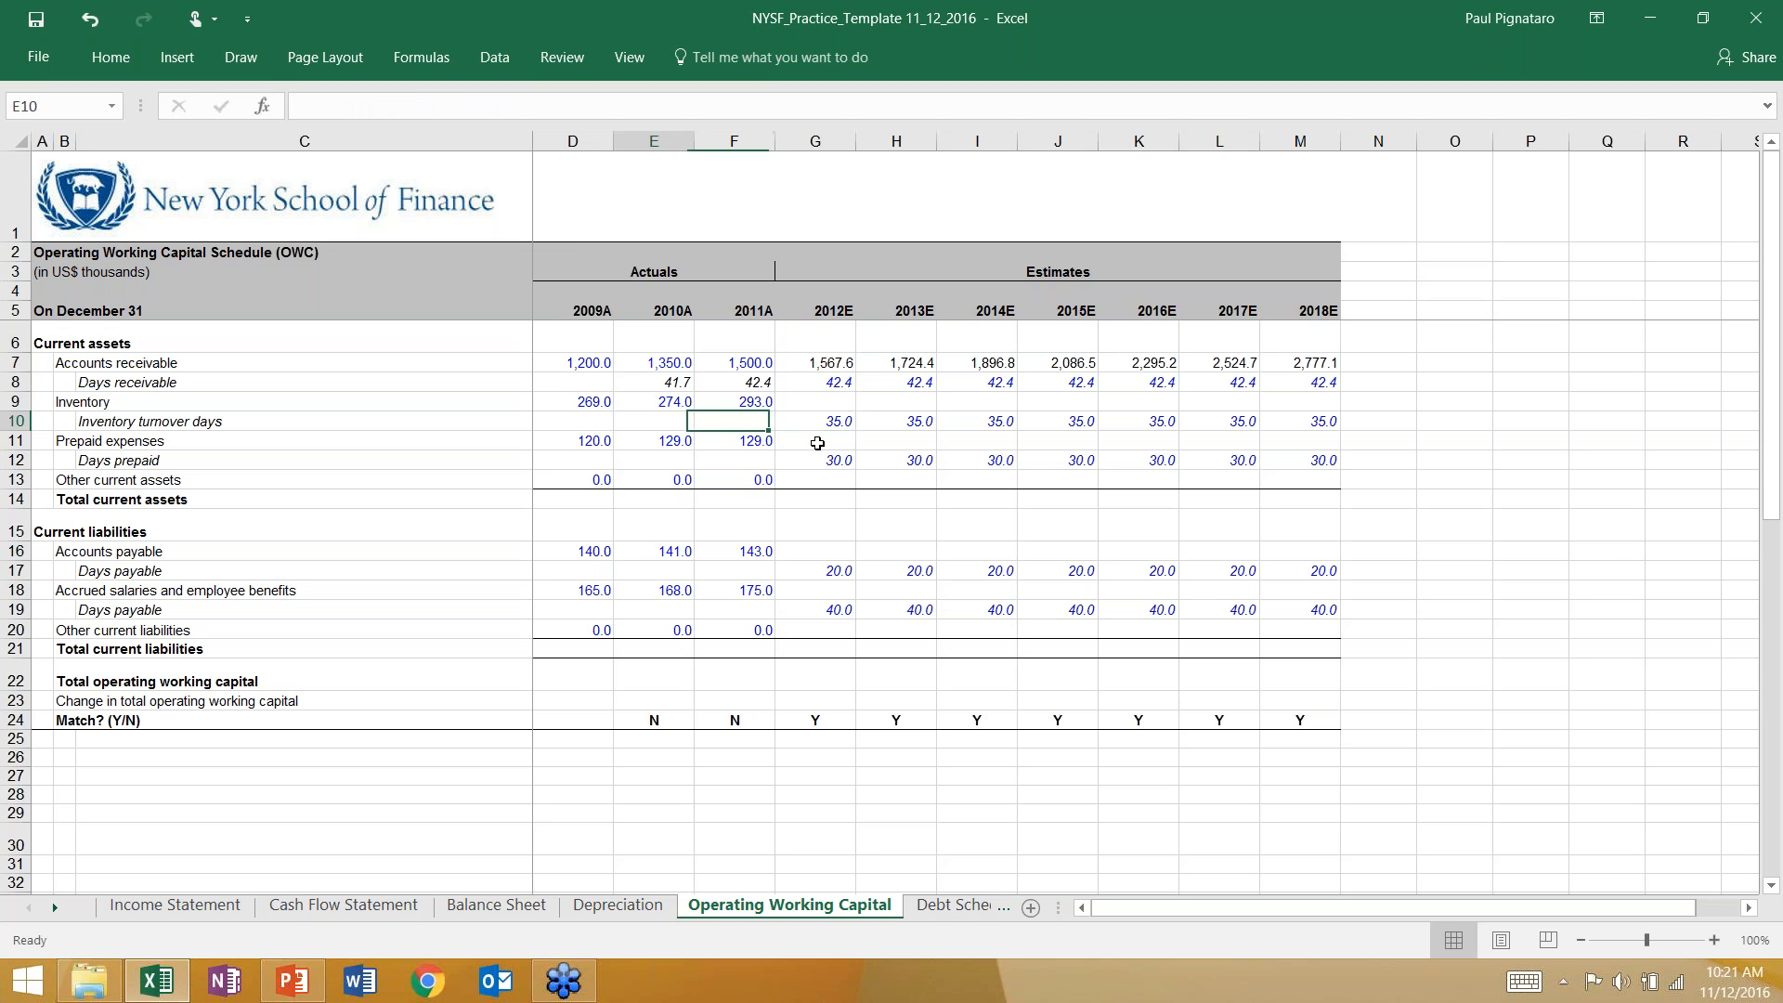
key(Left)
key(Right)
text(=)
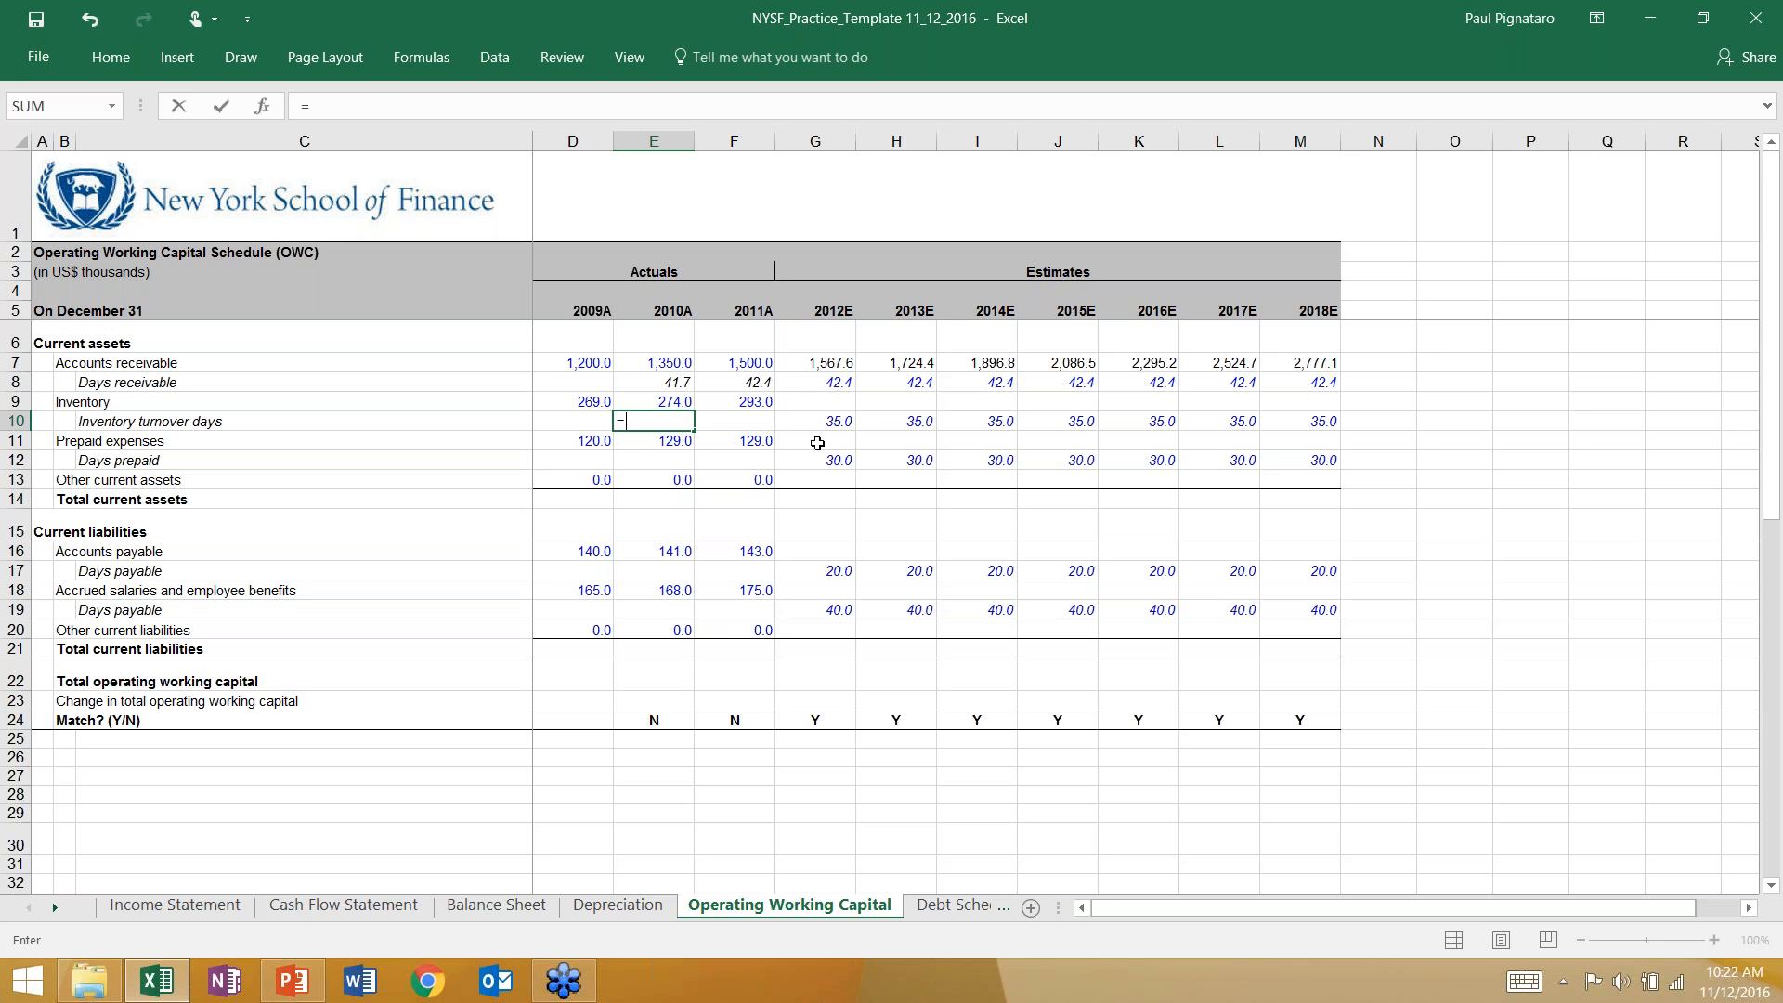
text(average()
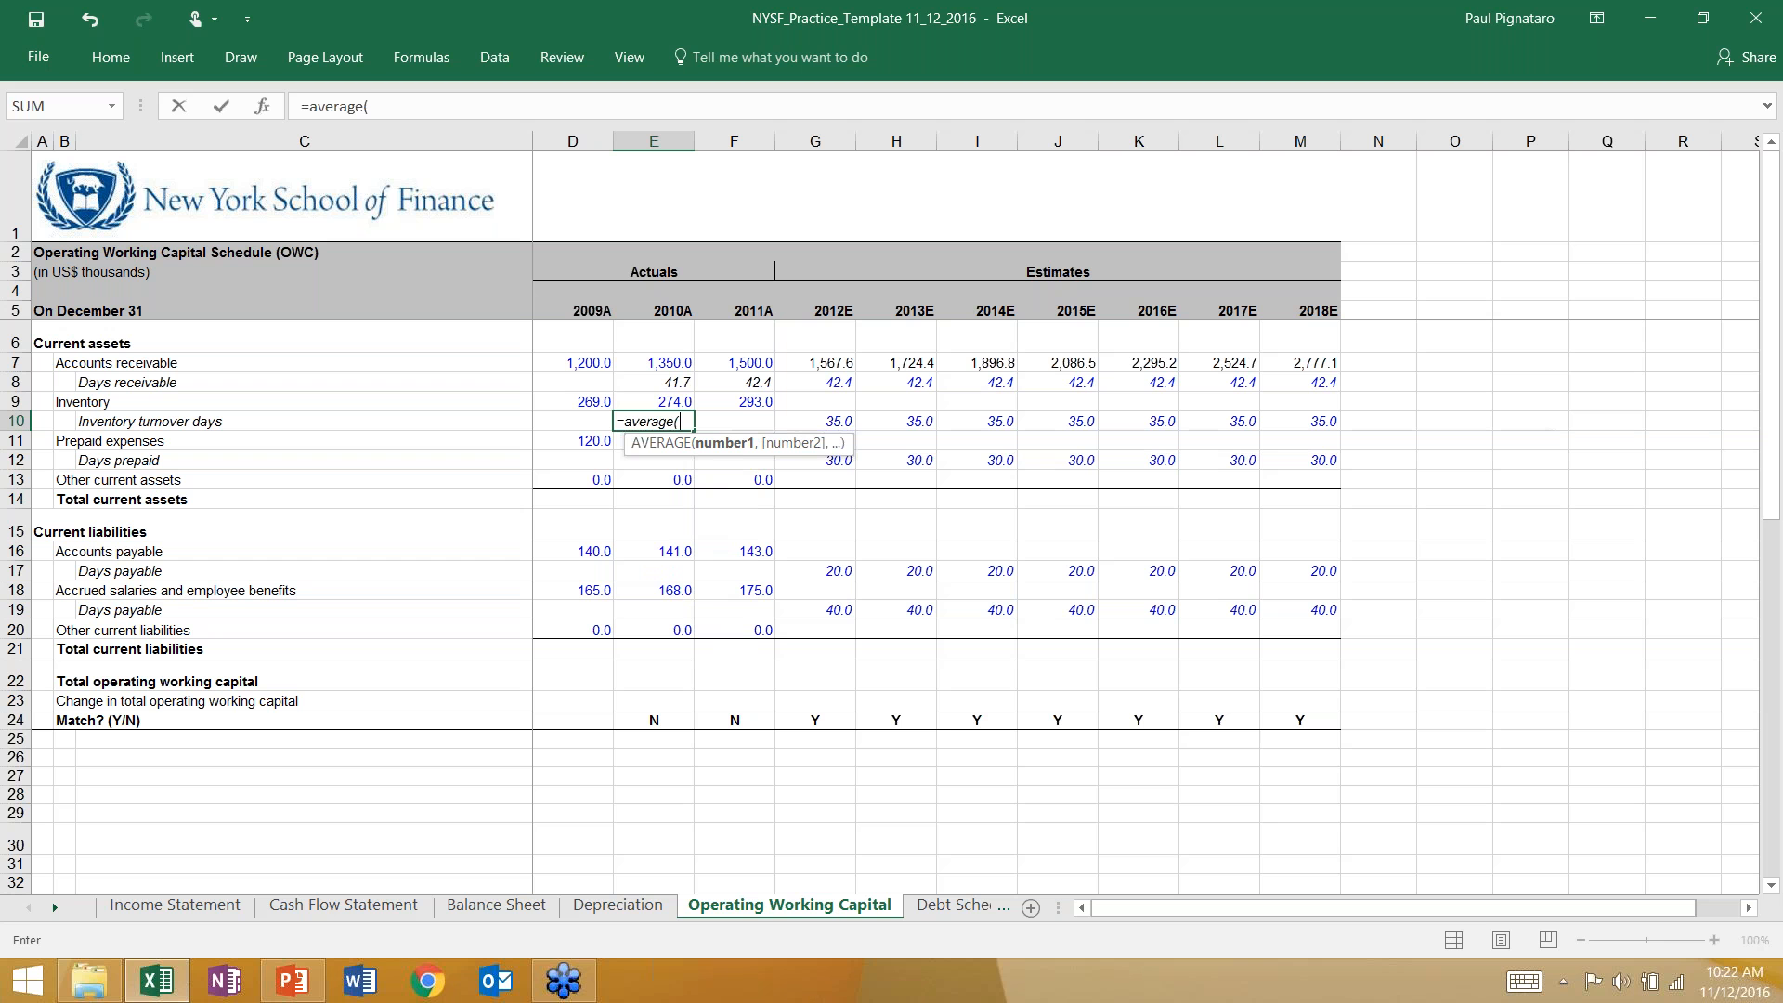
key(Up)
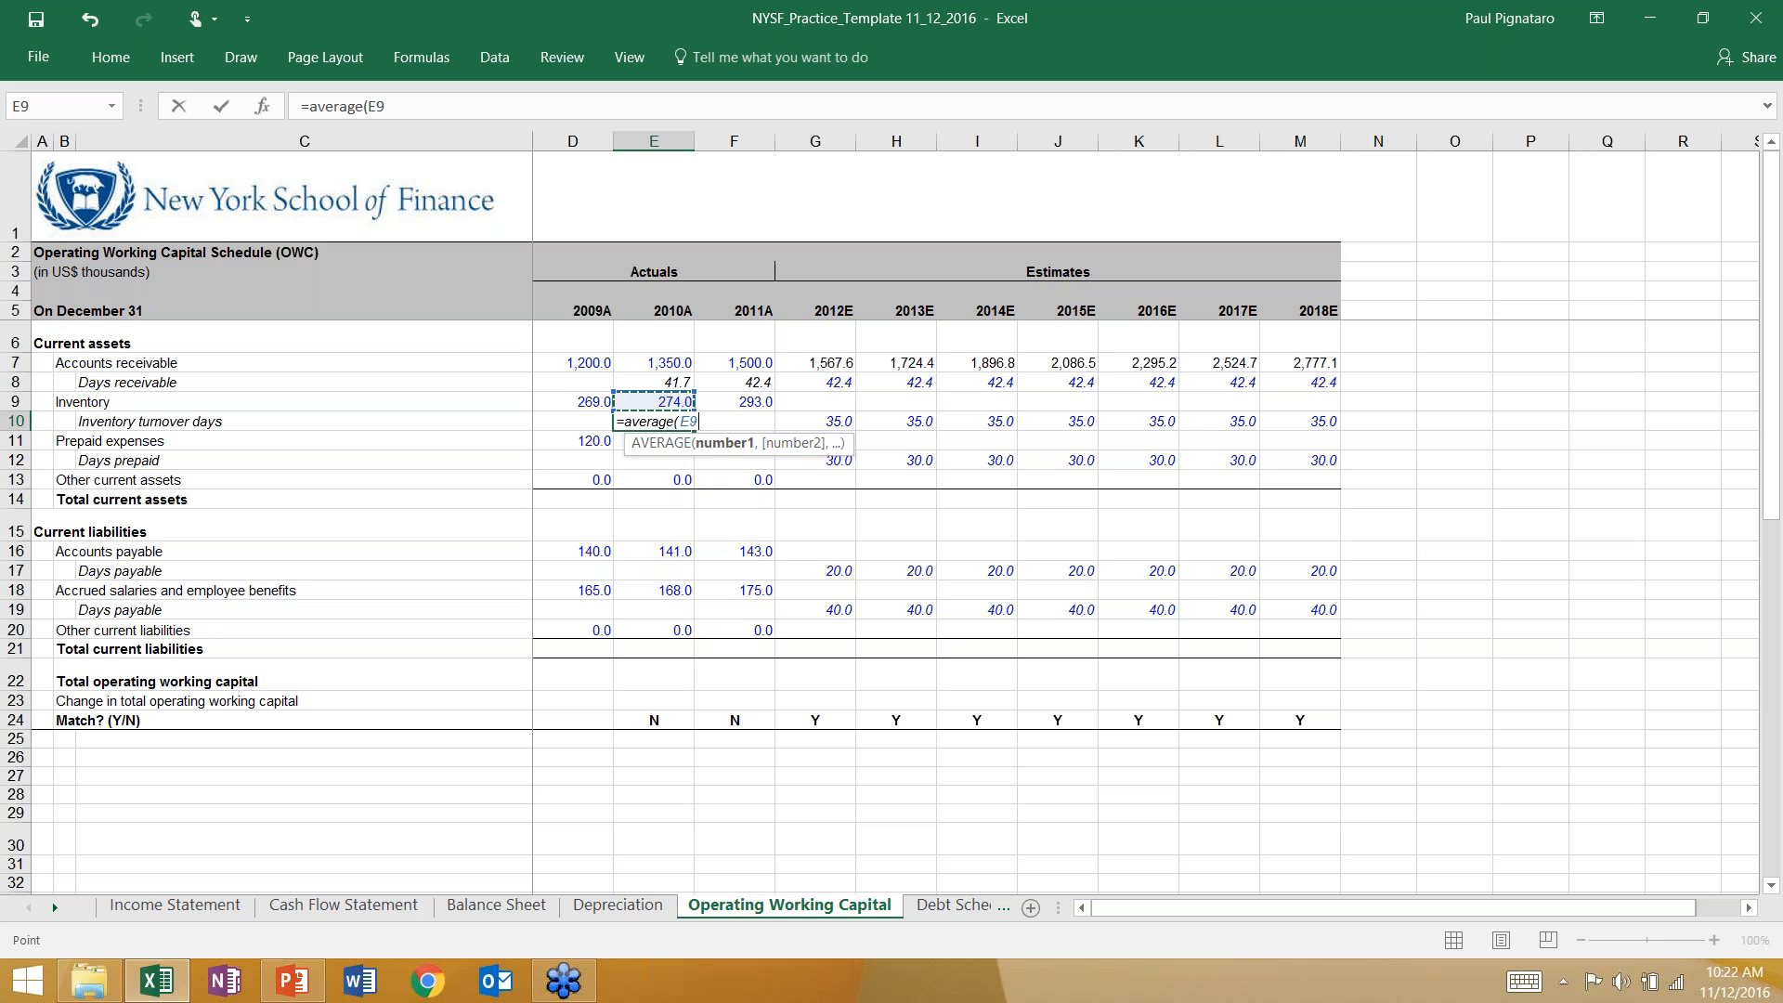
text(,)
key(Left)
key(Up)
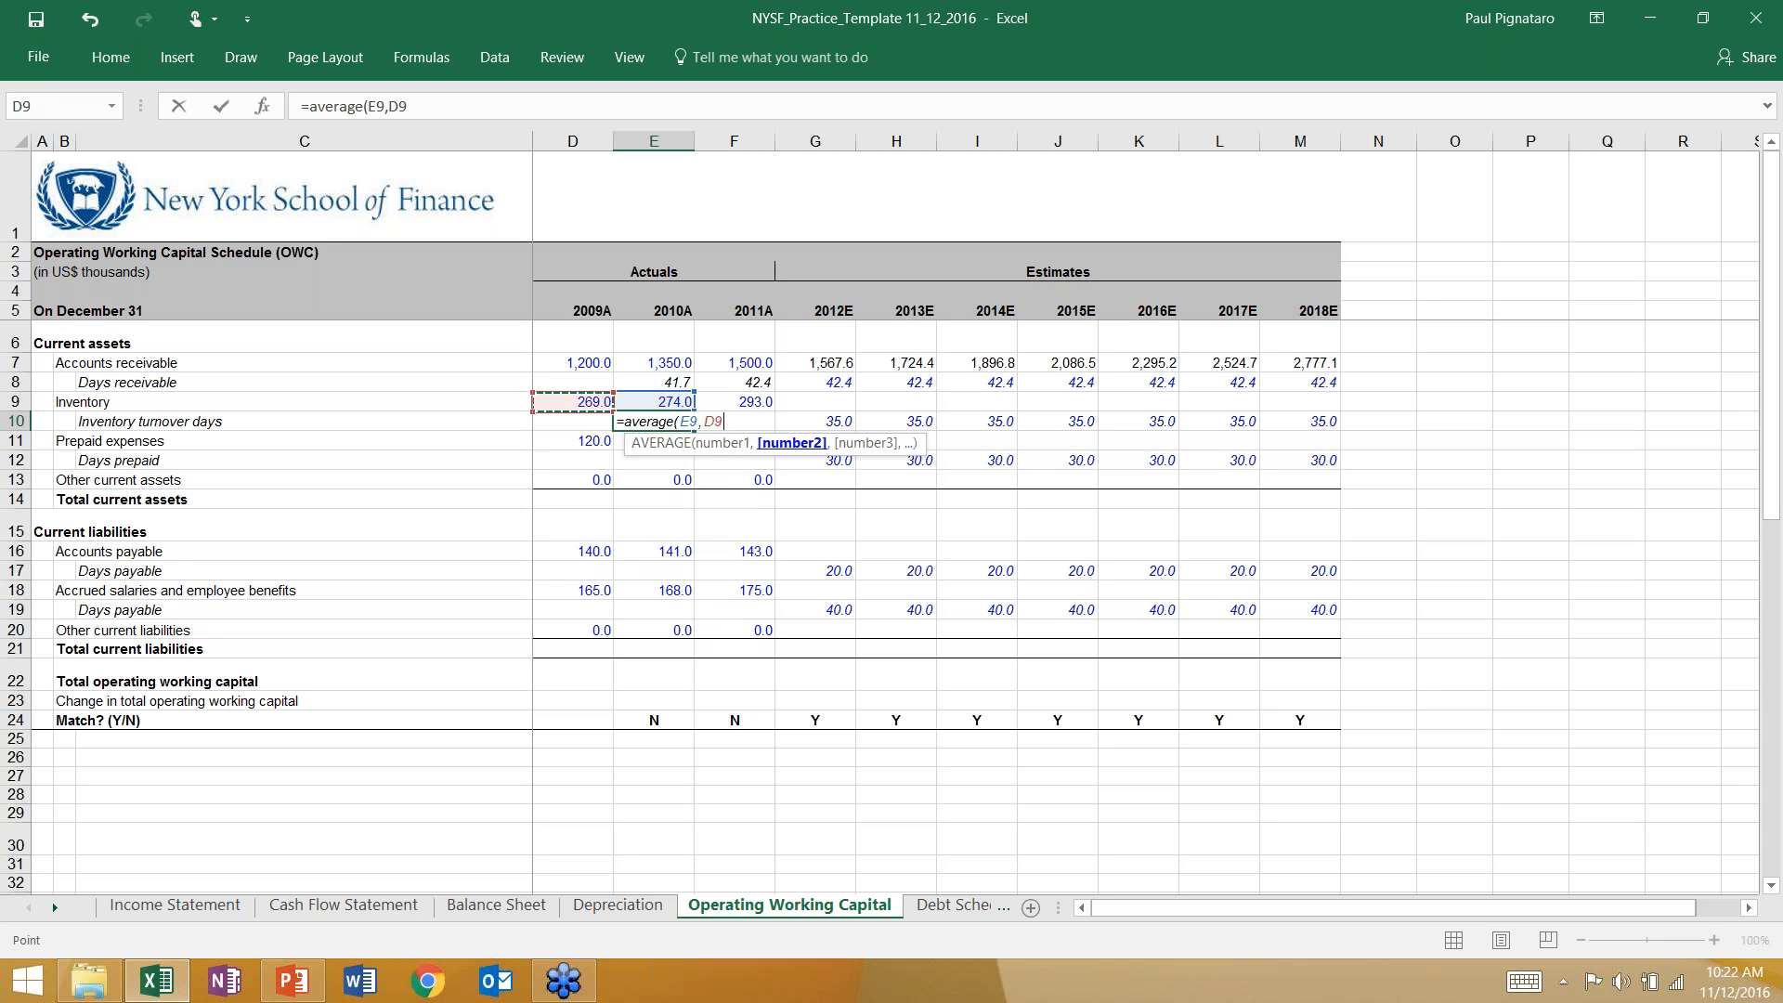
text()/)
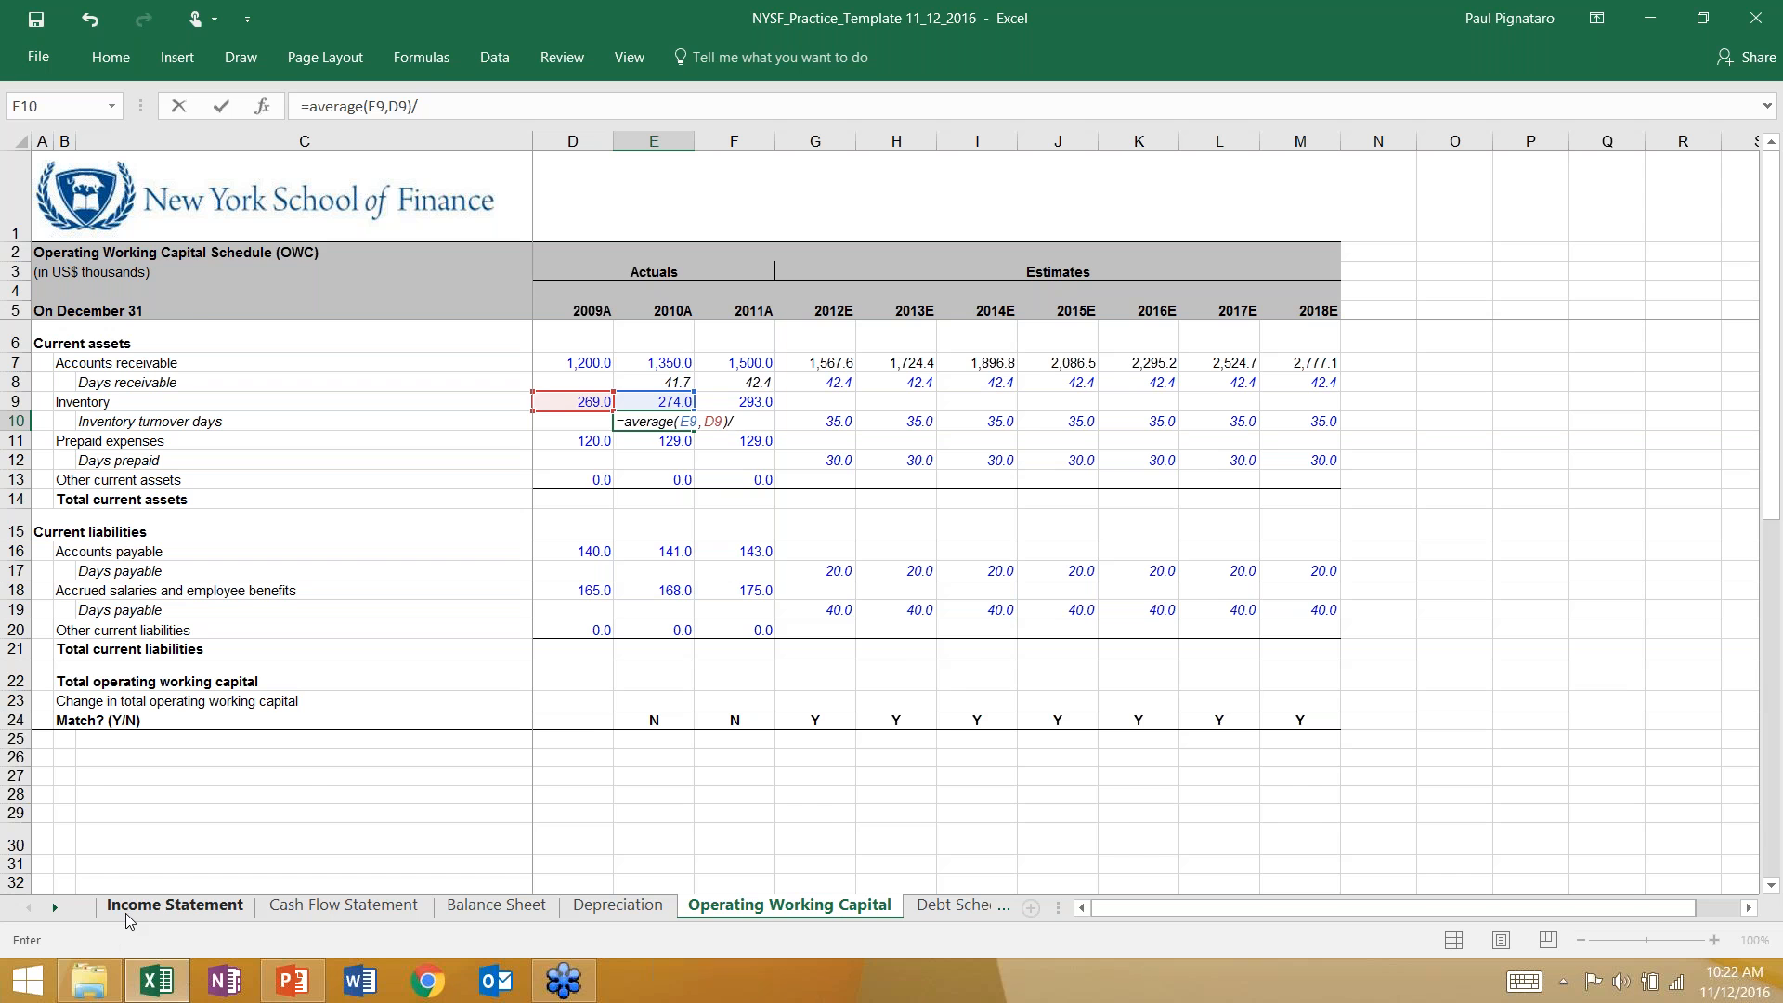
click(125, 912)
click(653, 439)
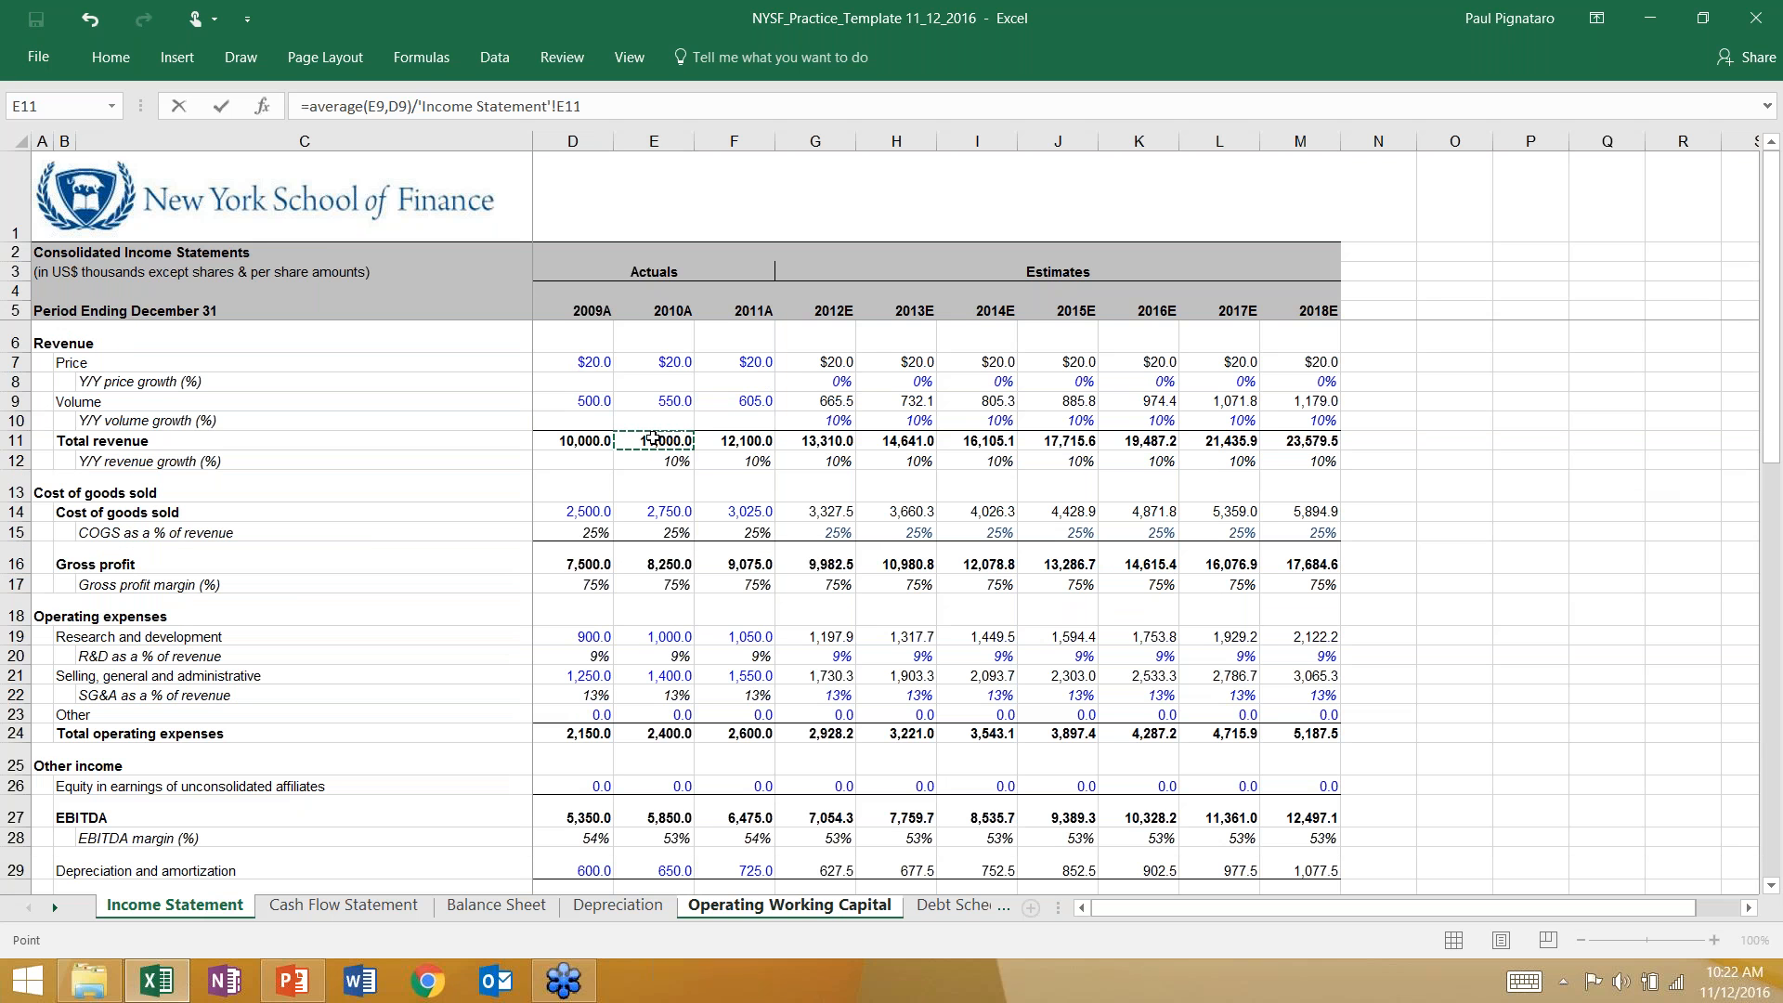
text(*360)
key(Return)
key(Up)
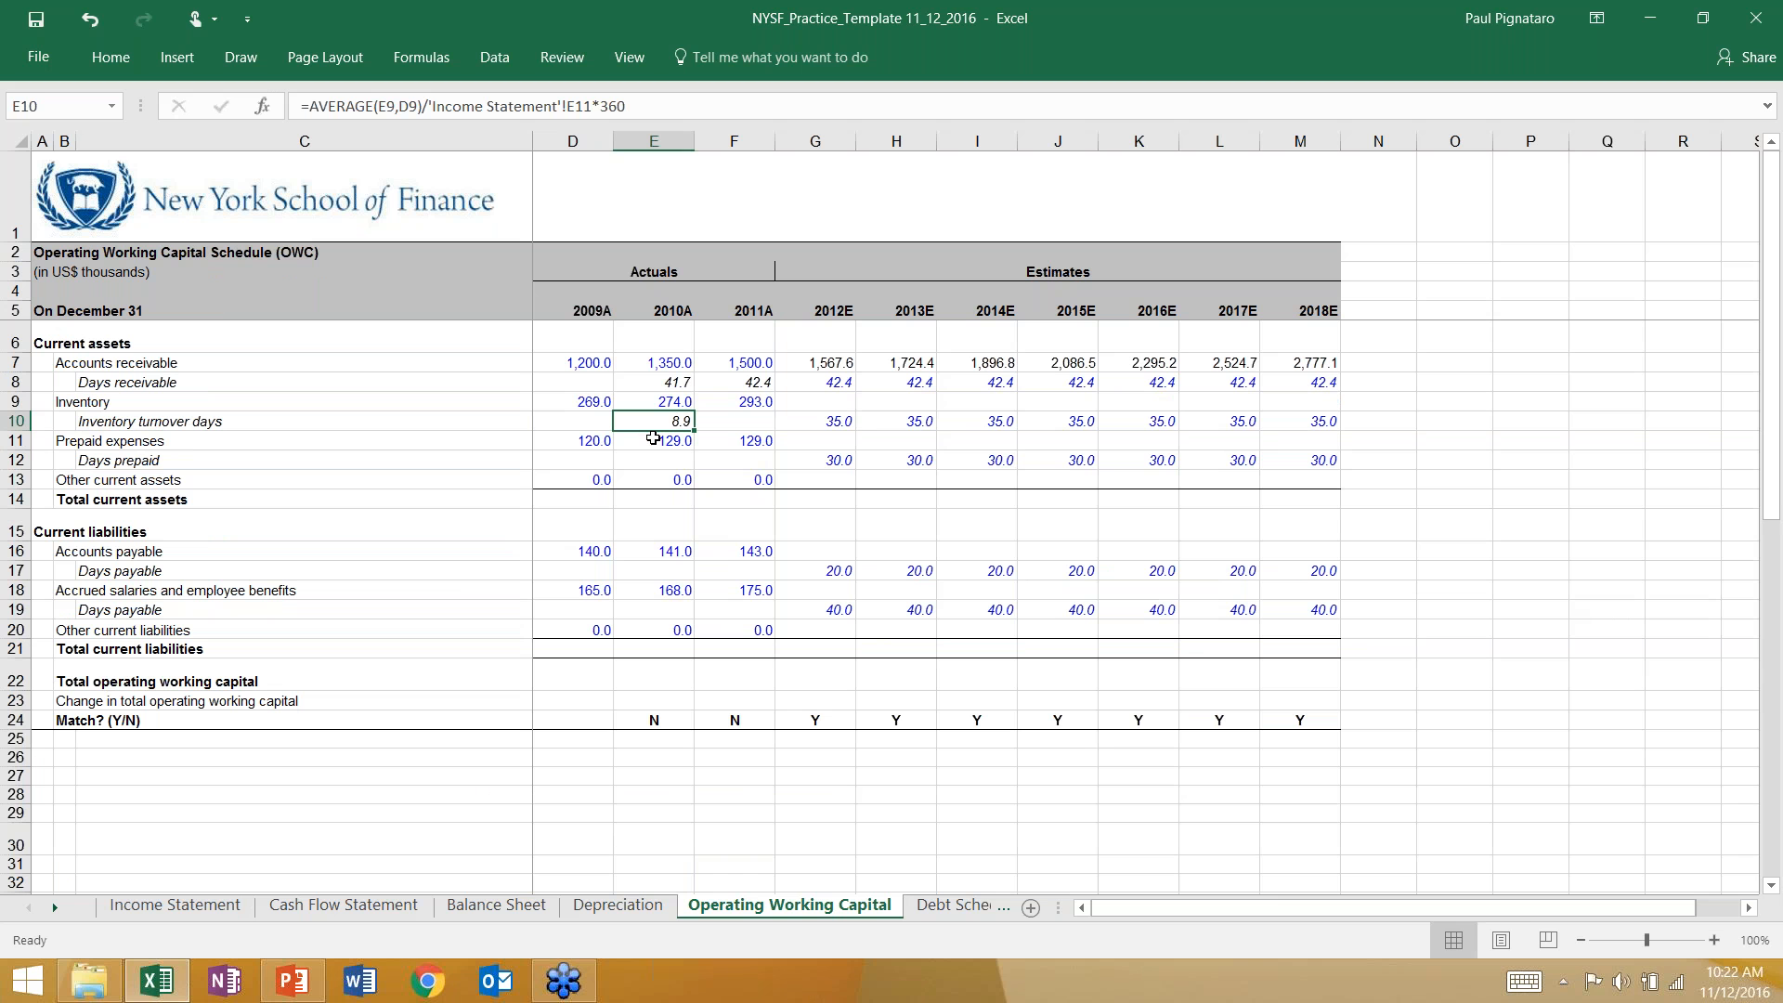
key(F2)
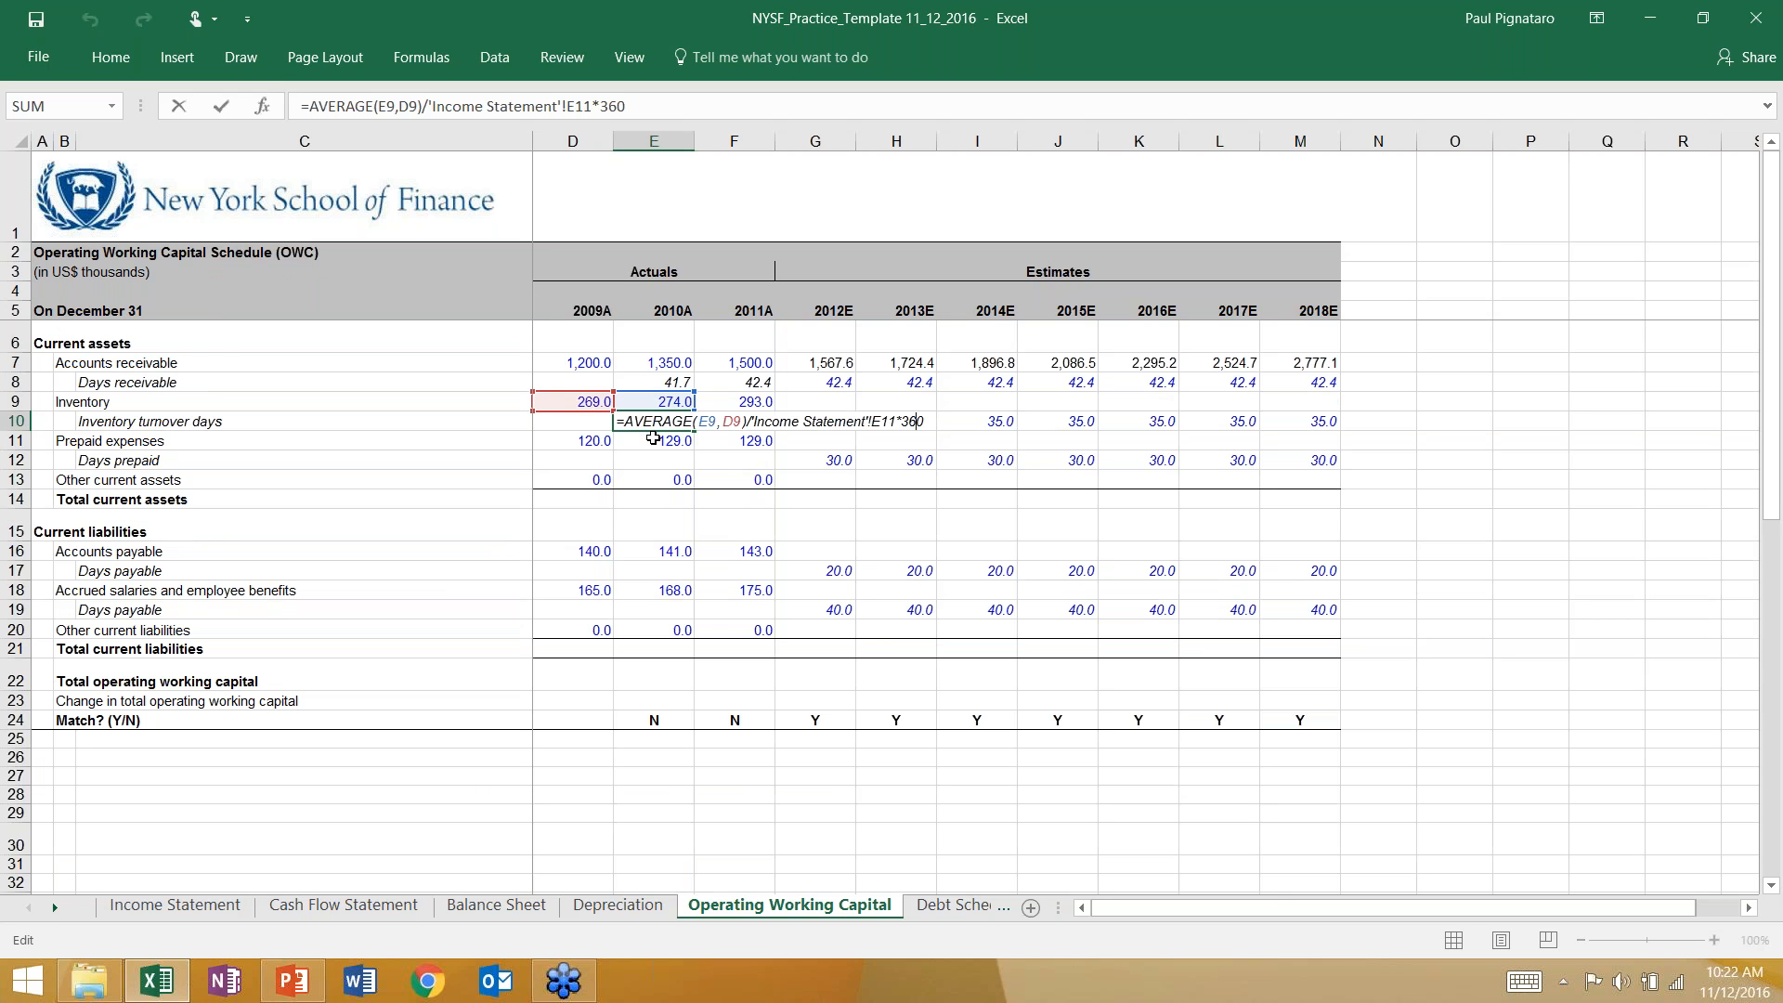
key(shift+Left)
key(shift+Left)
key(shift+Left)
key(shift+Left)
key(shift+Left)
key(shift+Left)
key(shift+Left)
key(shift+Left)
key(shift+Left)
key(shift+Left)
key(shift+Left)
key(shift+Left)
key(shift+Left)
key(shift+Left)
key(shift+Left)
key(shift+Left)
key(shift+Left)
key(shift+Left)
key(shift+Left)
key(shift+Left)
key(shift+Left)
key(shift+Left)
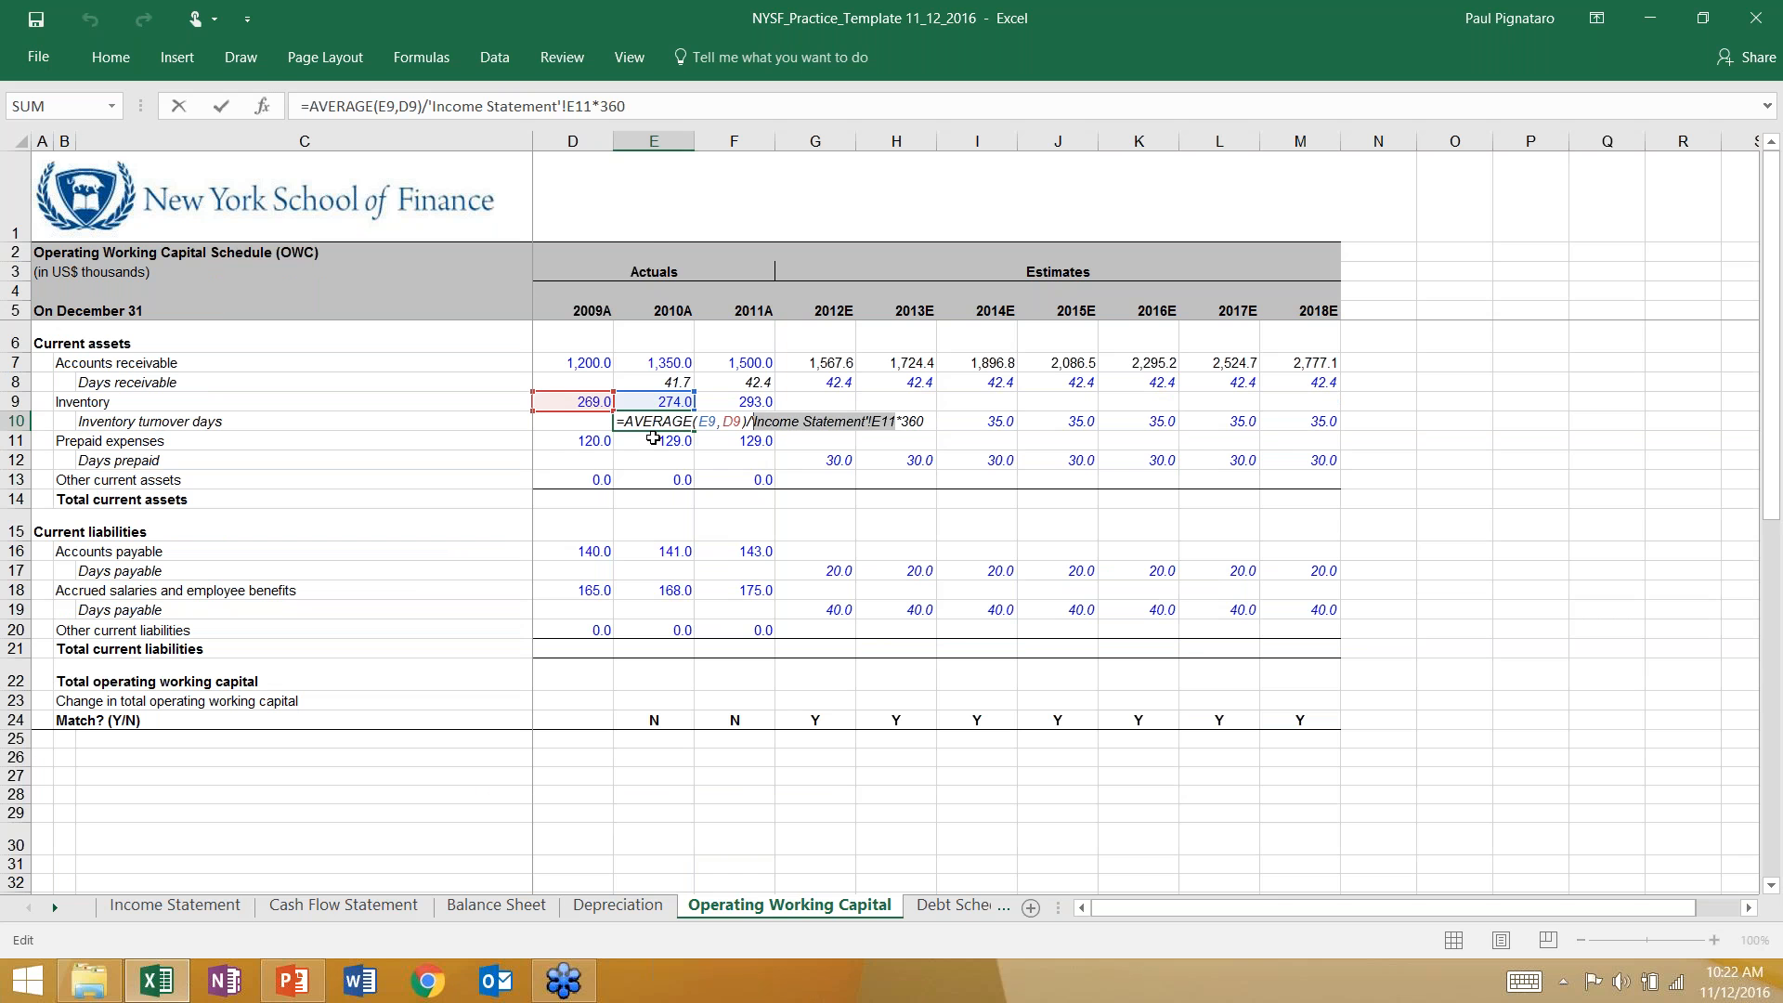
key(BackSpace)
click(175, 904)
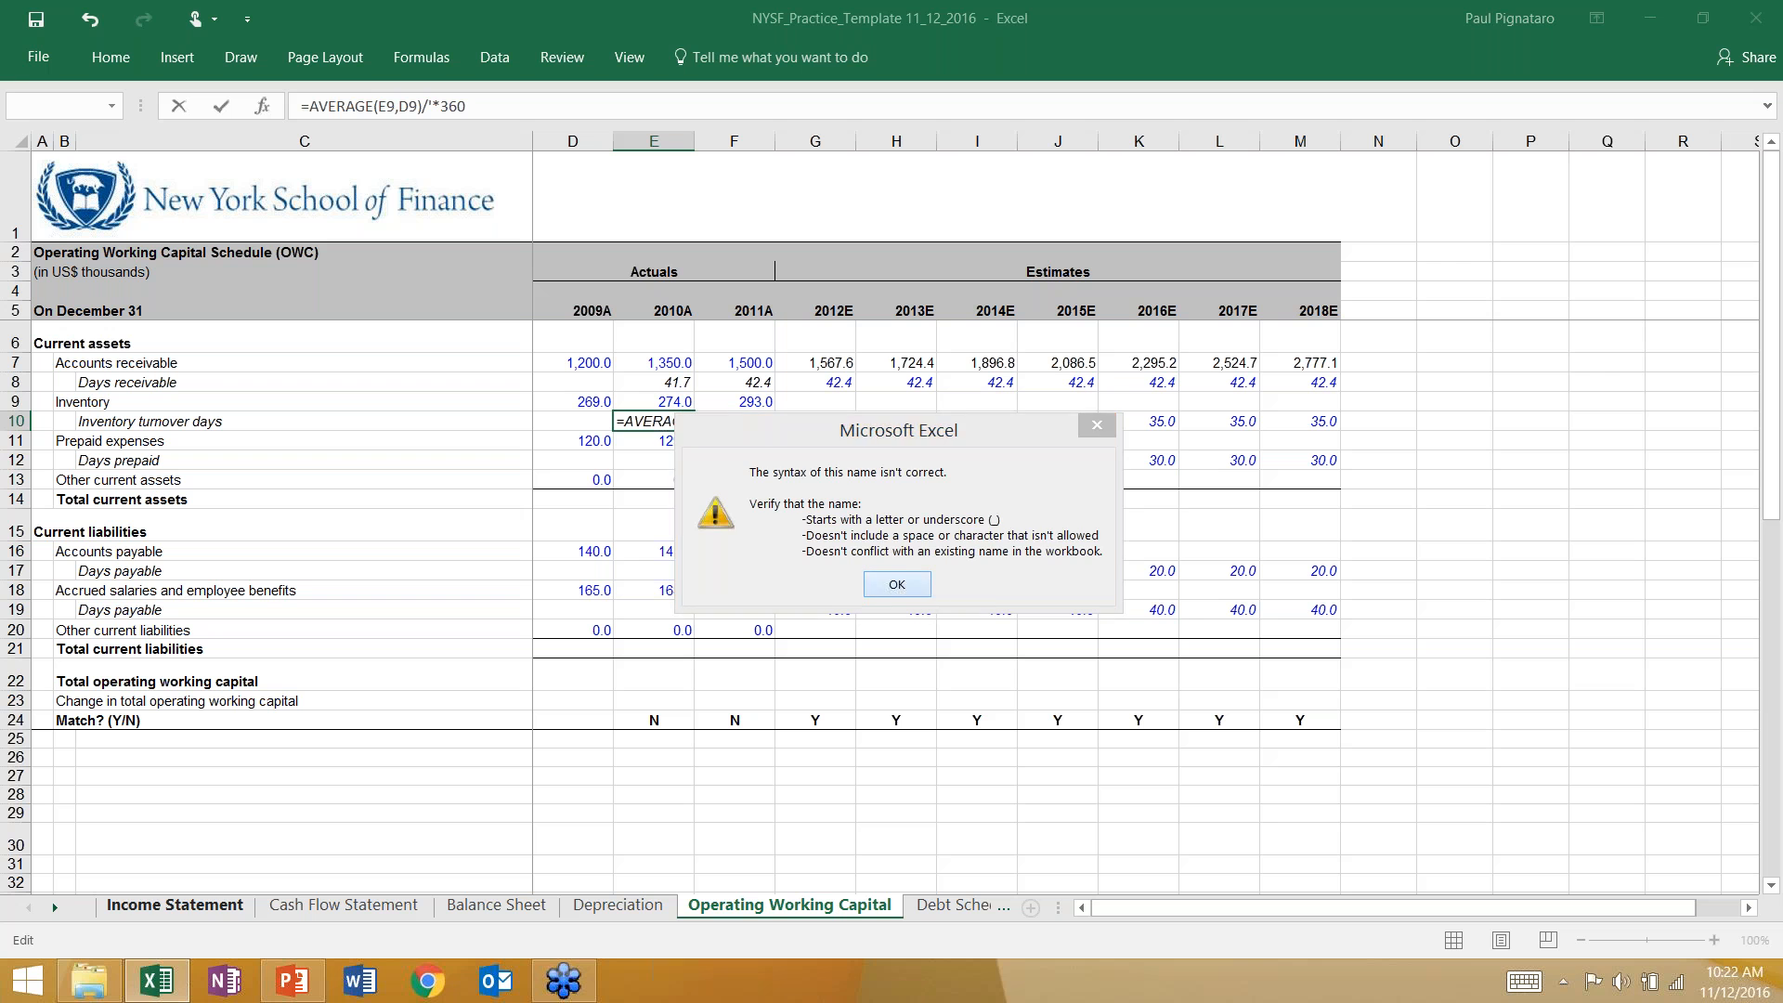
click(901, 588)
key(Escape)
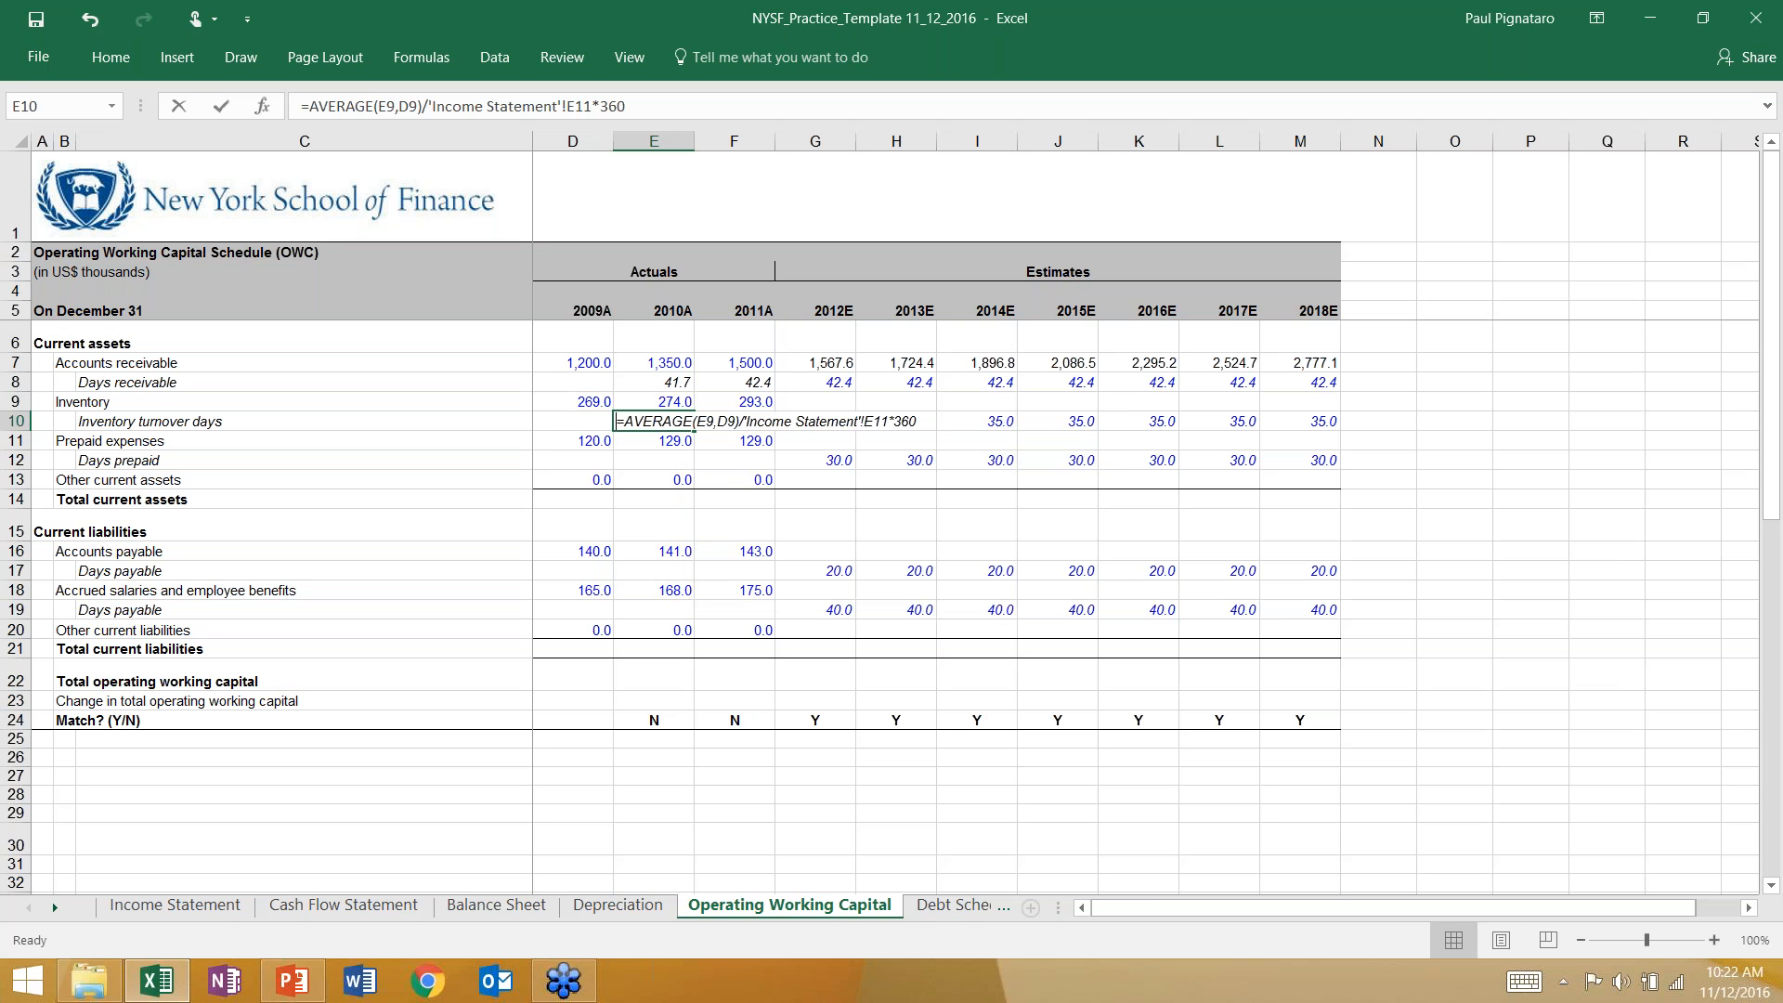
Step: Calculate the 2010A inventory turnover days in E10 from cost of goods sold with =AVERAGE(E9,D9)/'Income Statement'!E14*360
text(=average)
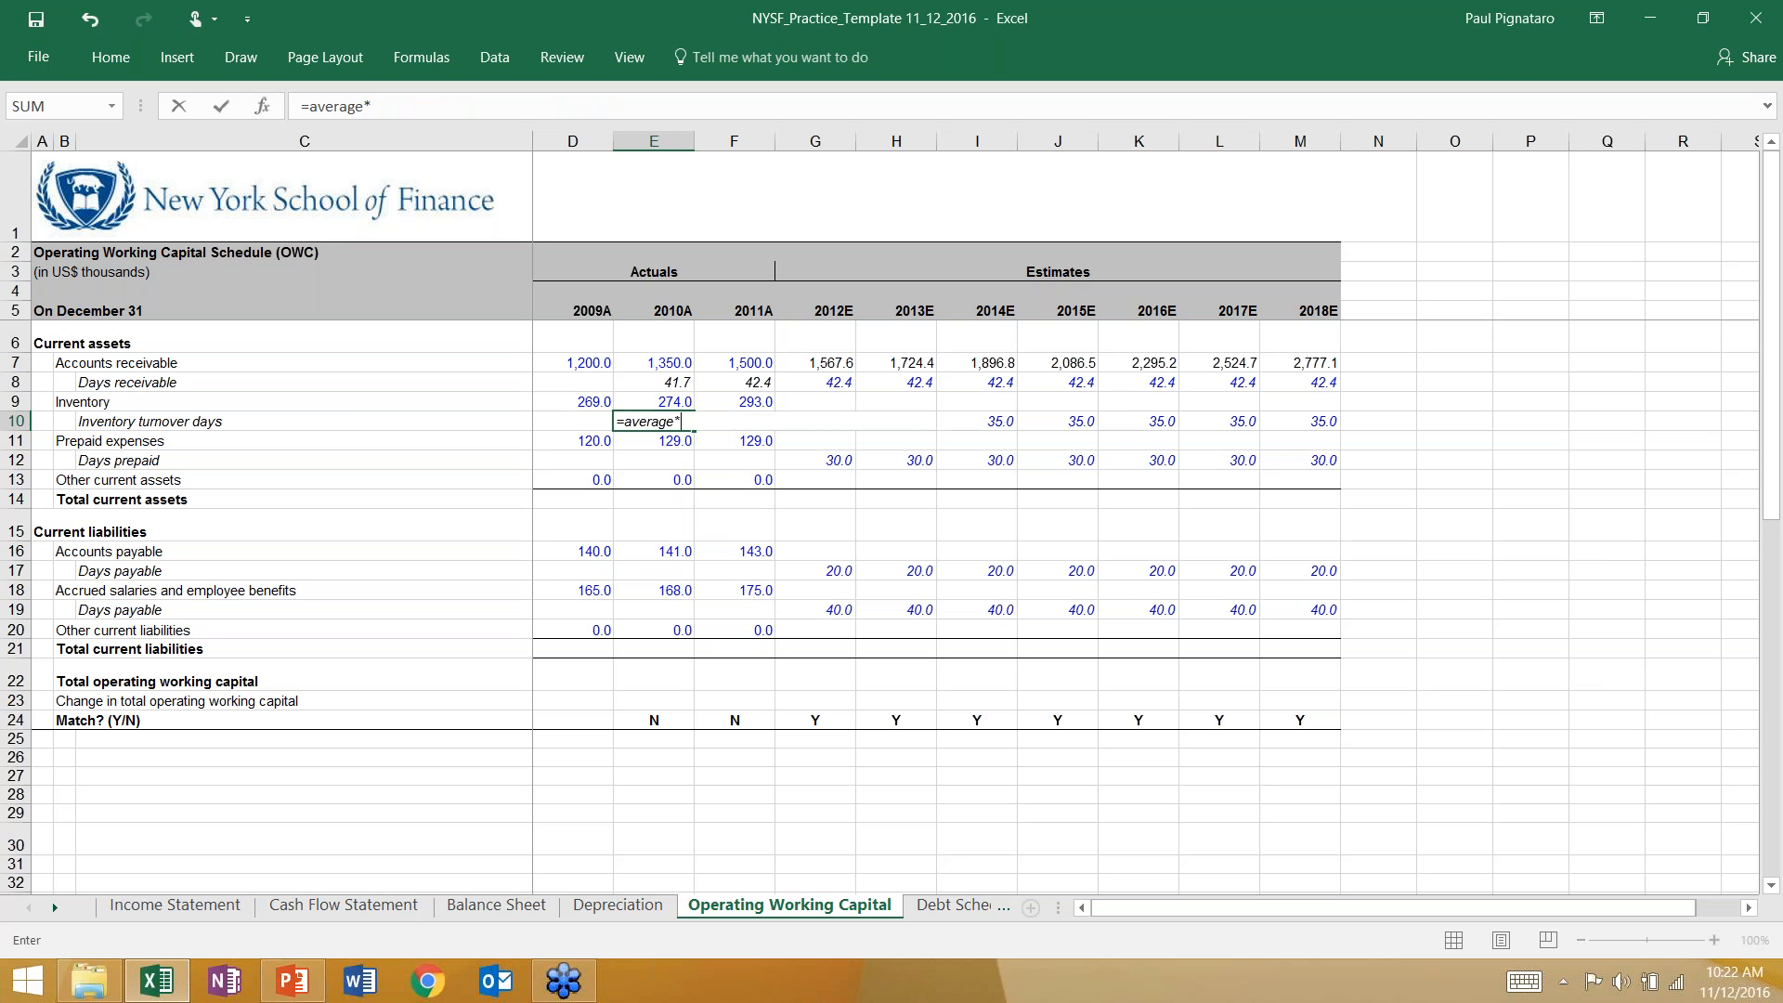
text(()
key(Up)
text(,)
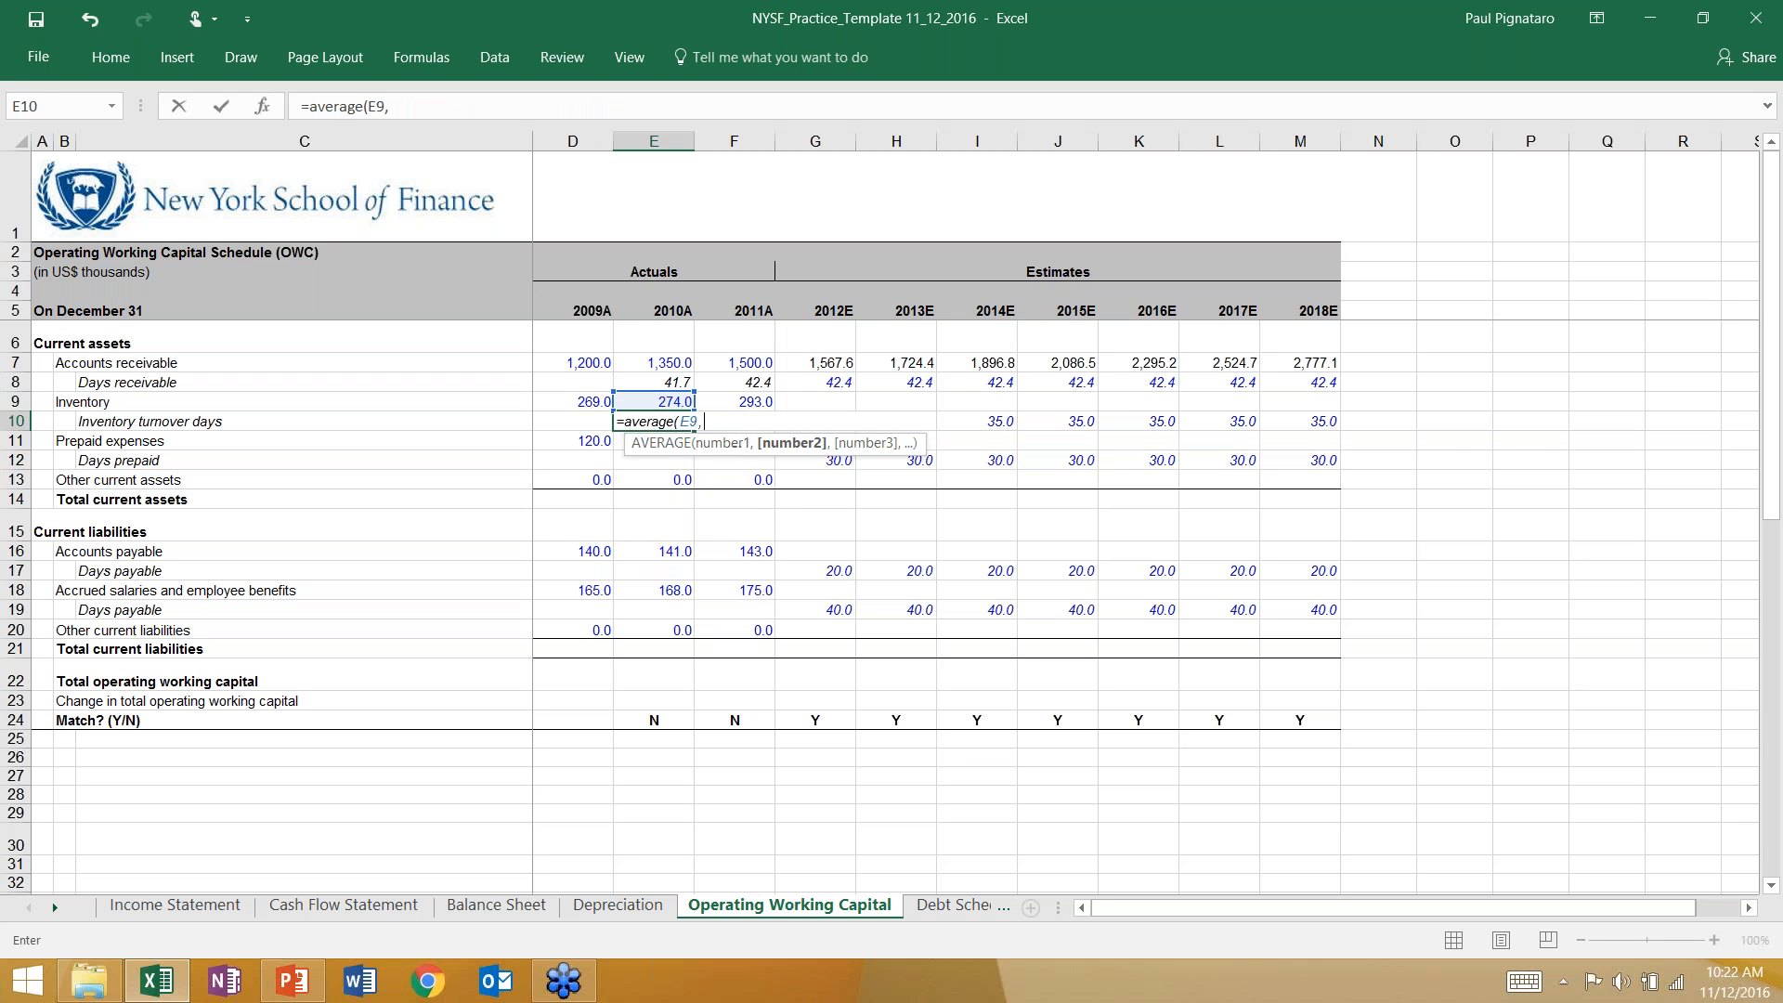
key(Up)
key(Left)
text()/)
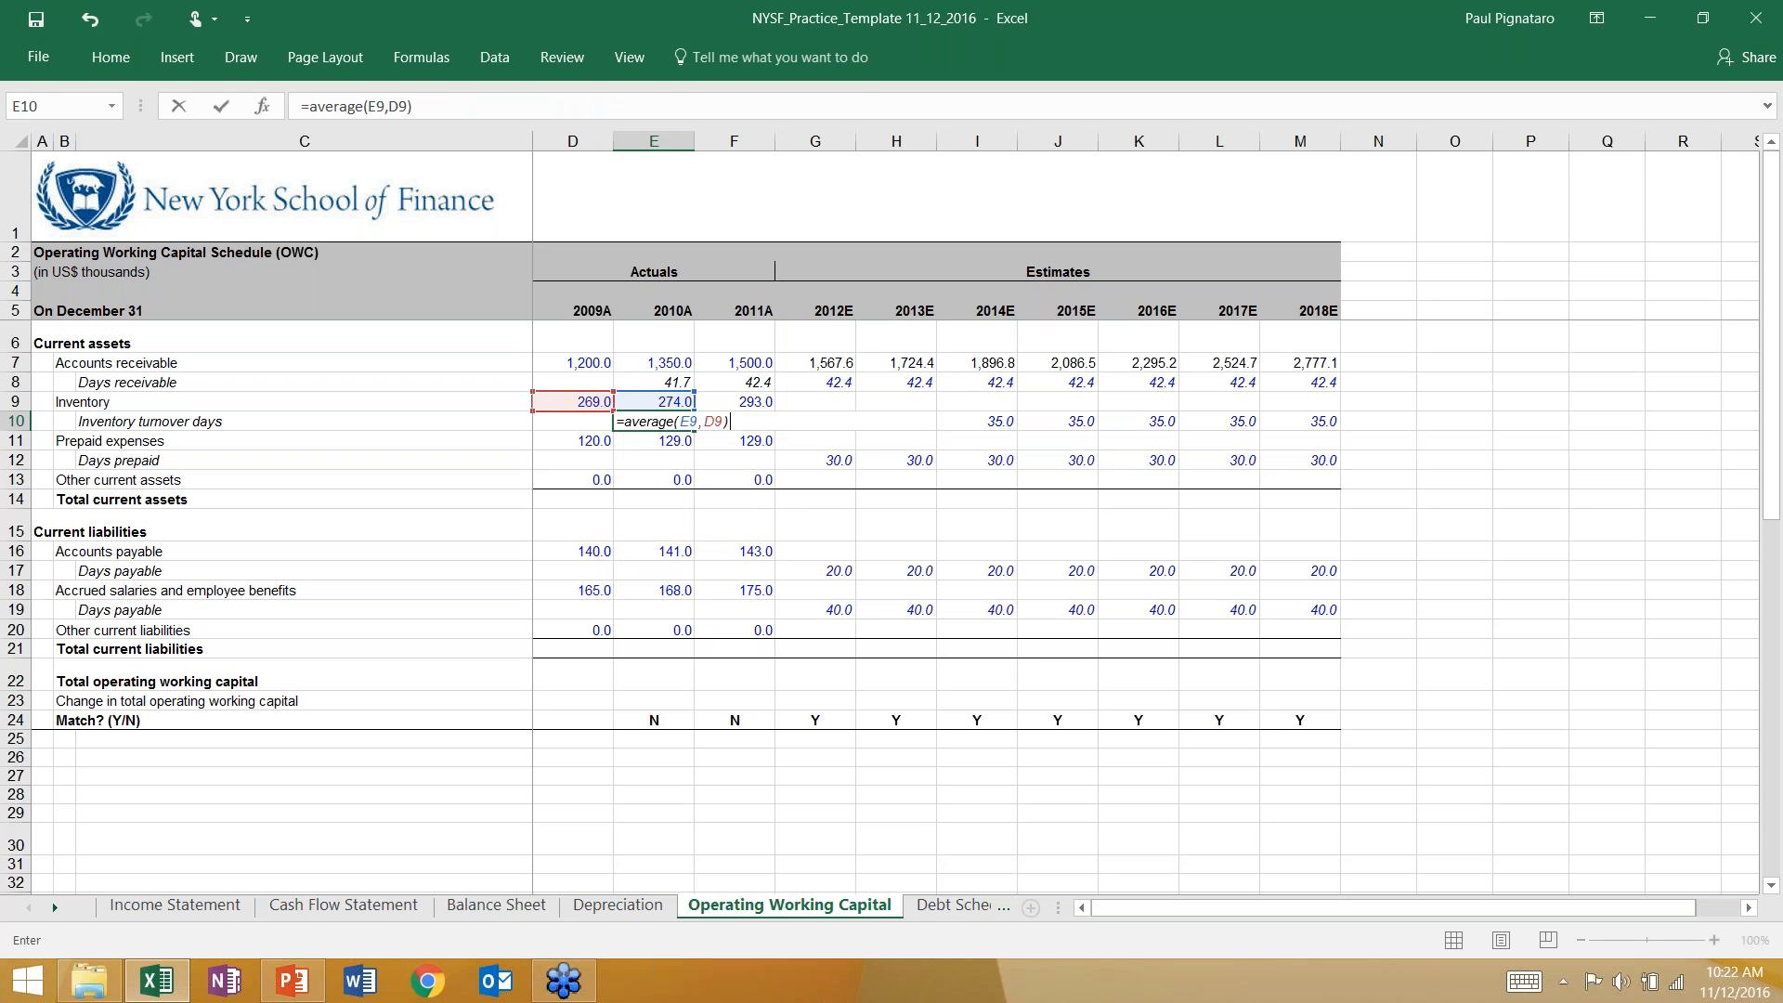
click(227, 908)
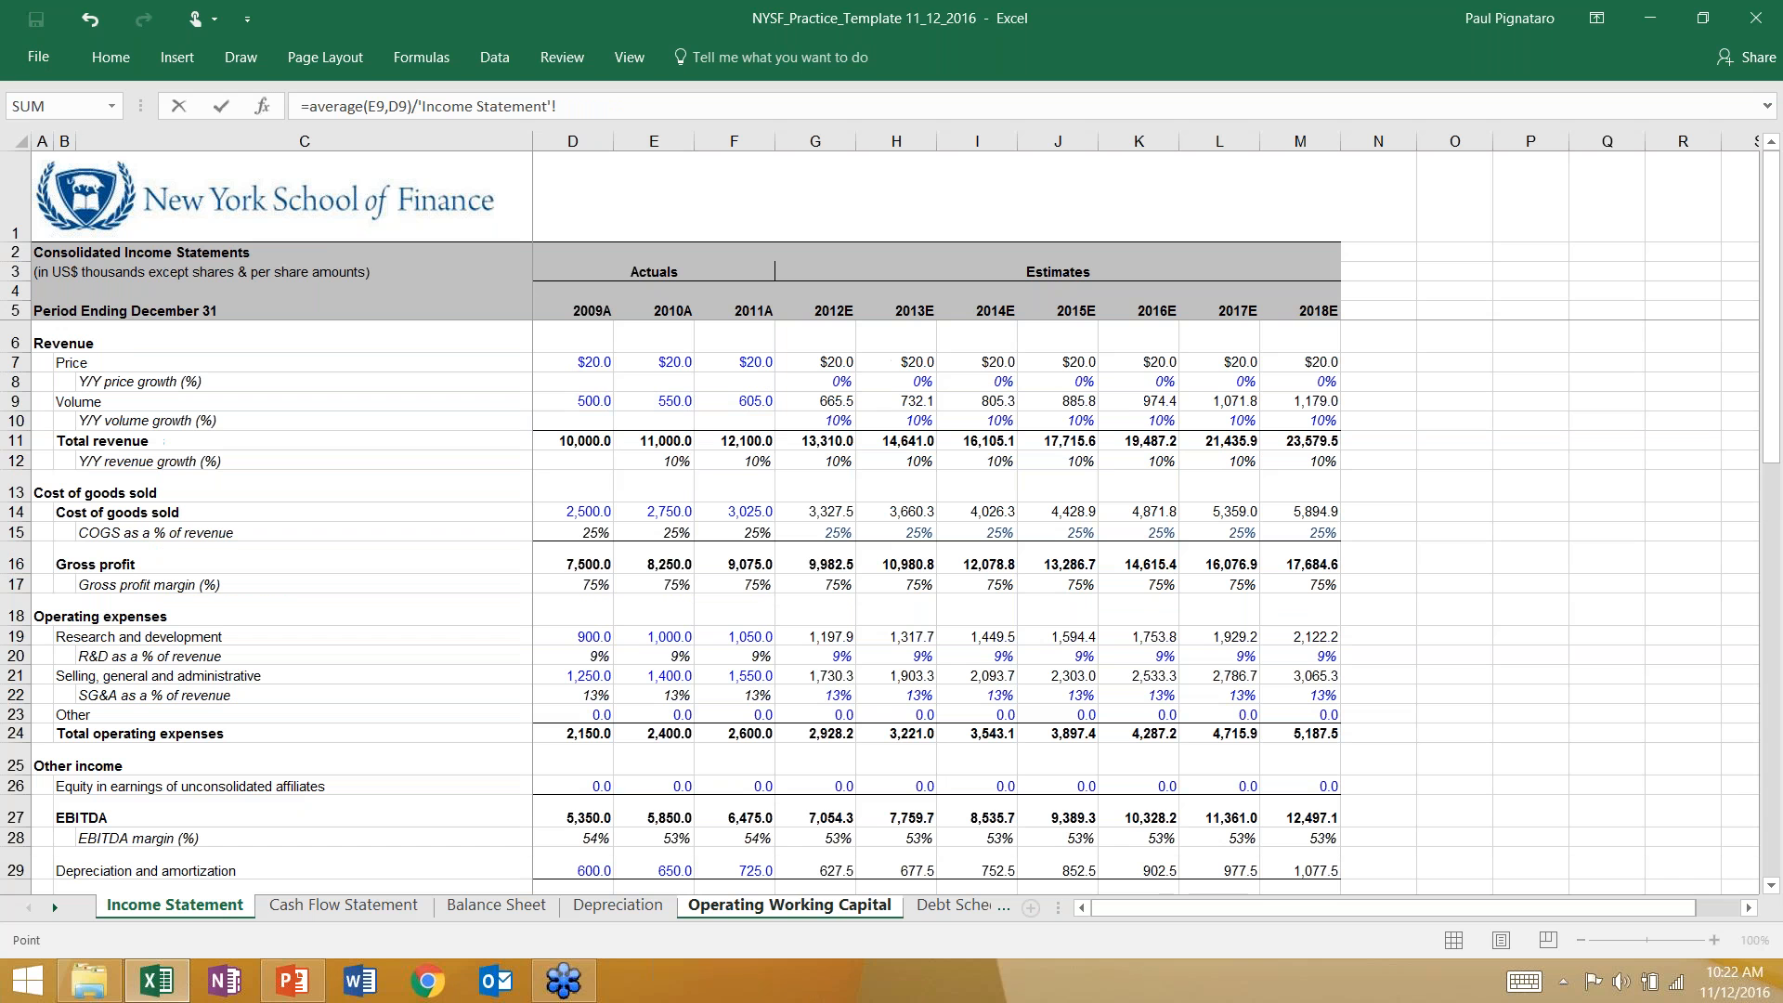
click(653, 513)
text(*360)
key(Return)
key(Up)
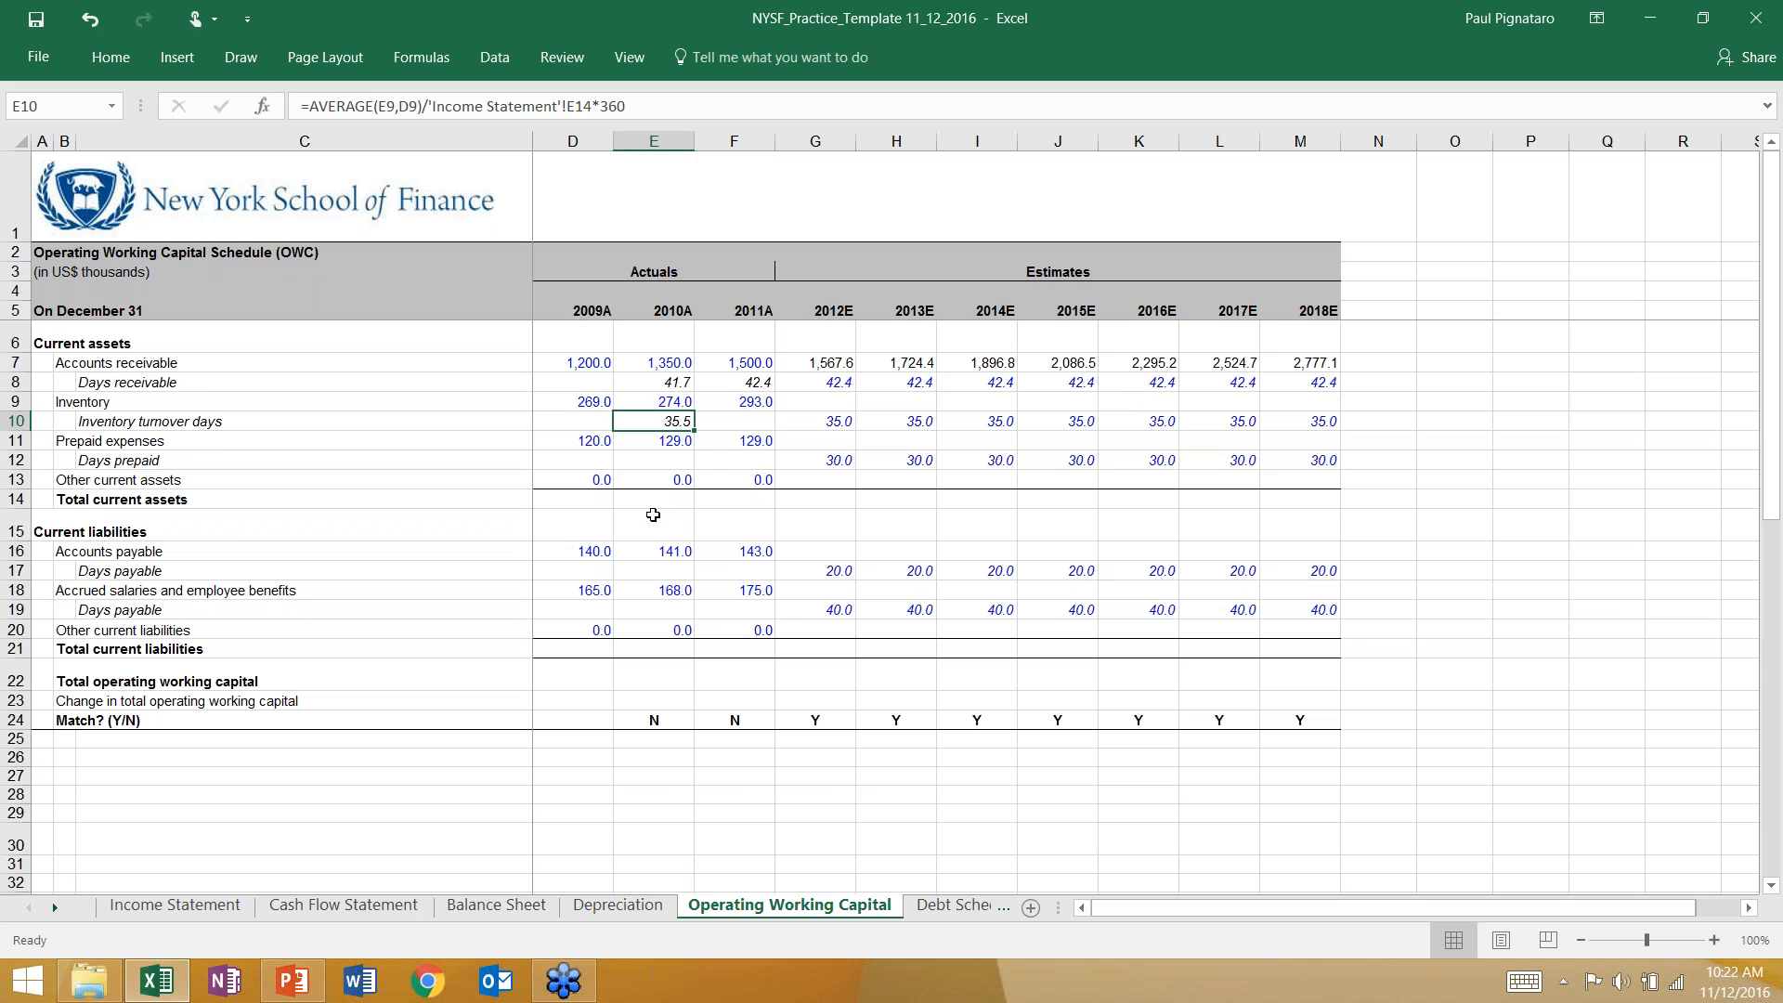
Step: Copy the 2010A inventory turnover days formula from E10 to 2011A in F10 and check its references
key(shift+Right)
key(ctrl+r)
key(Right)
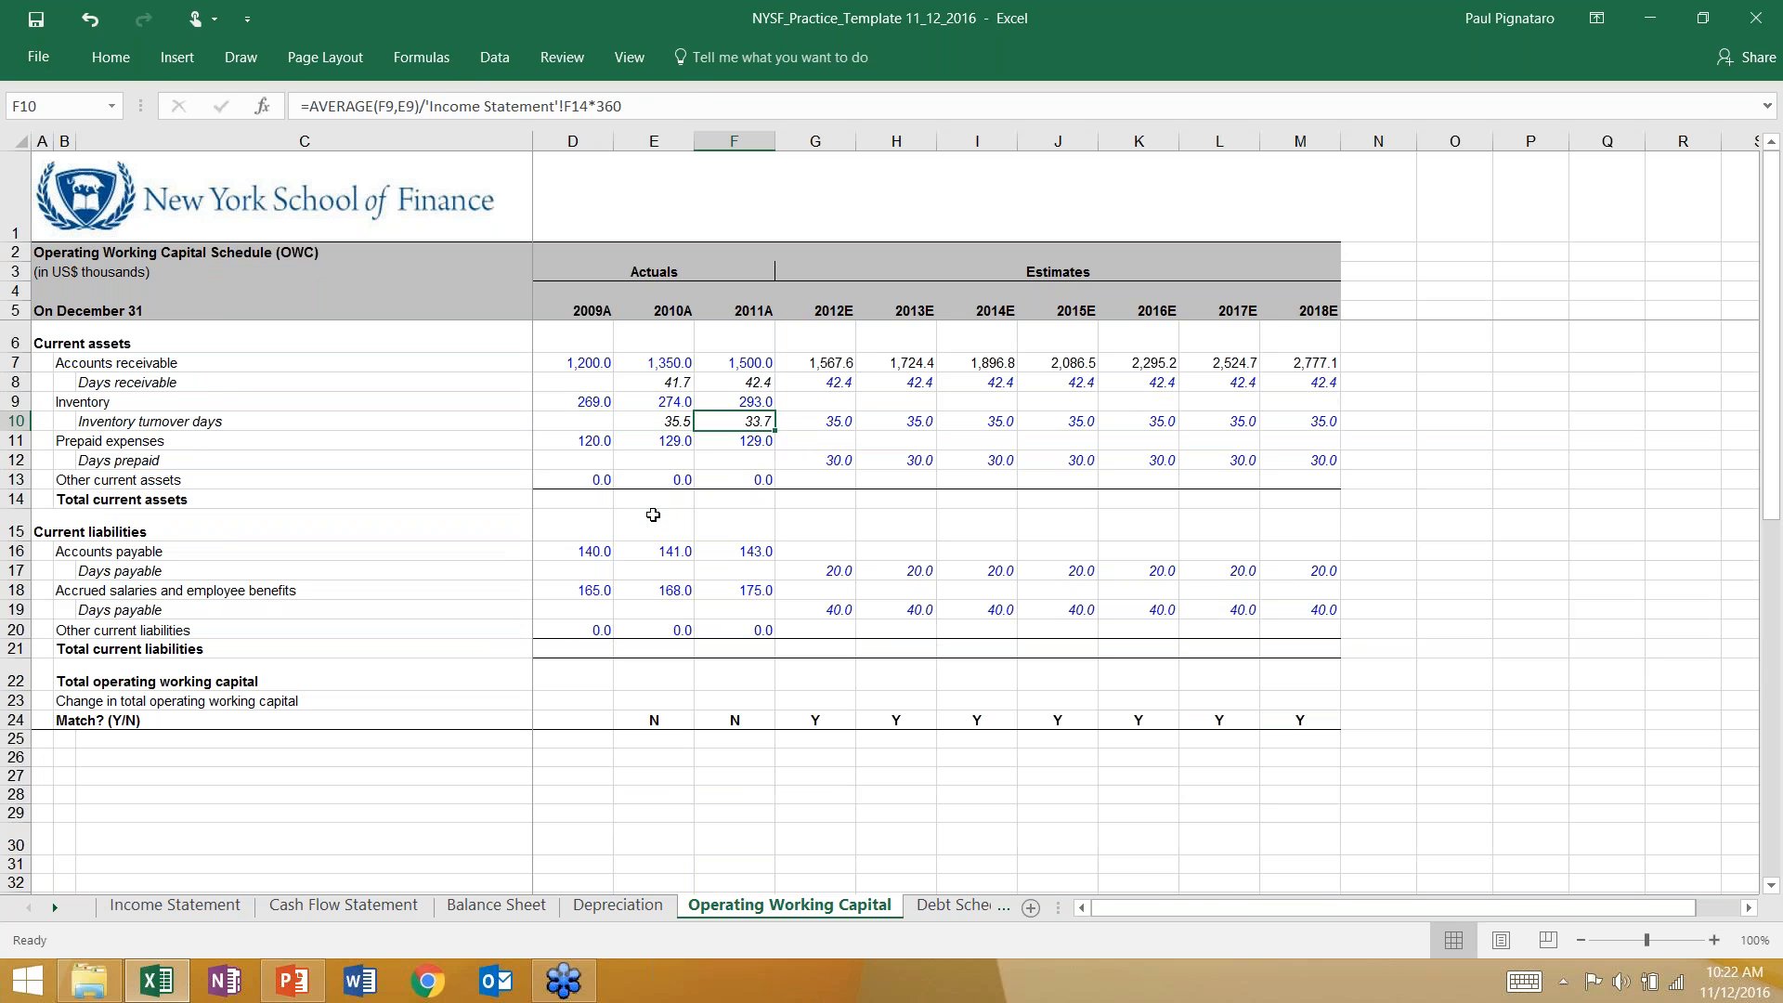
key(F2)
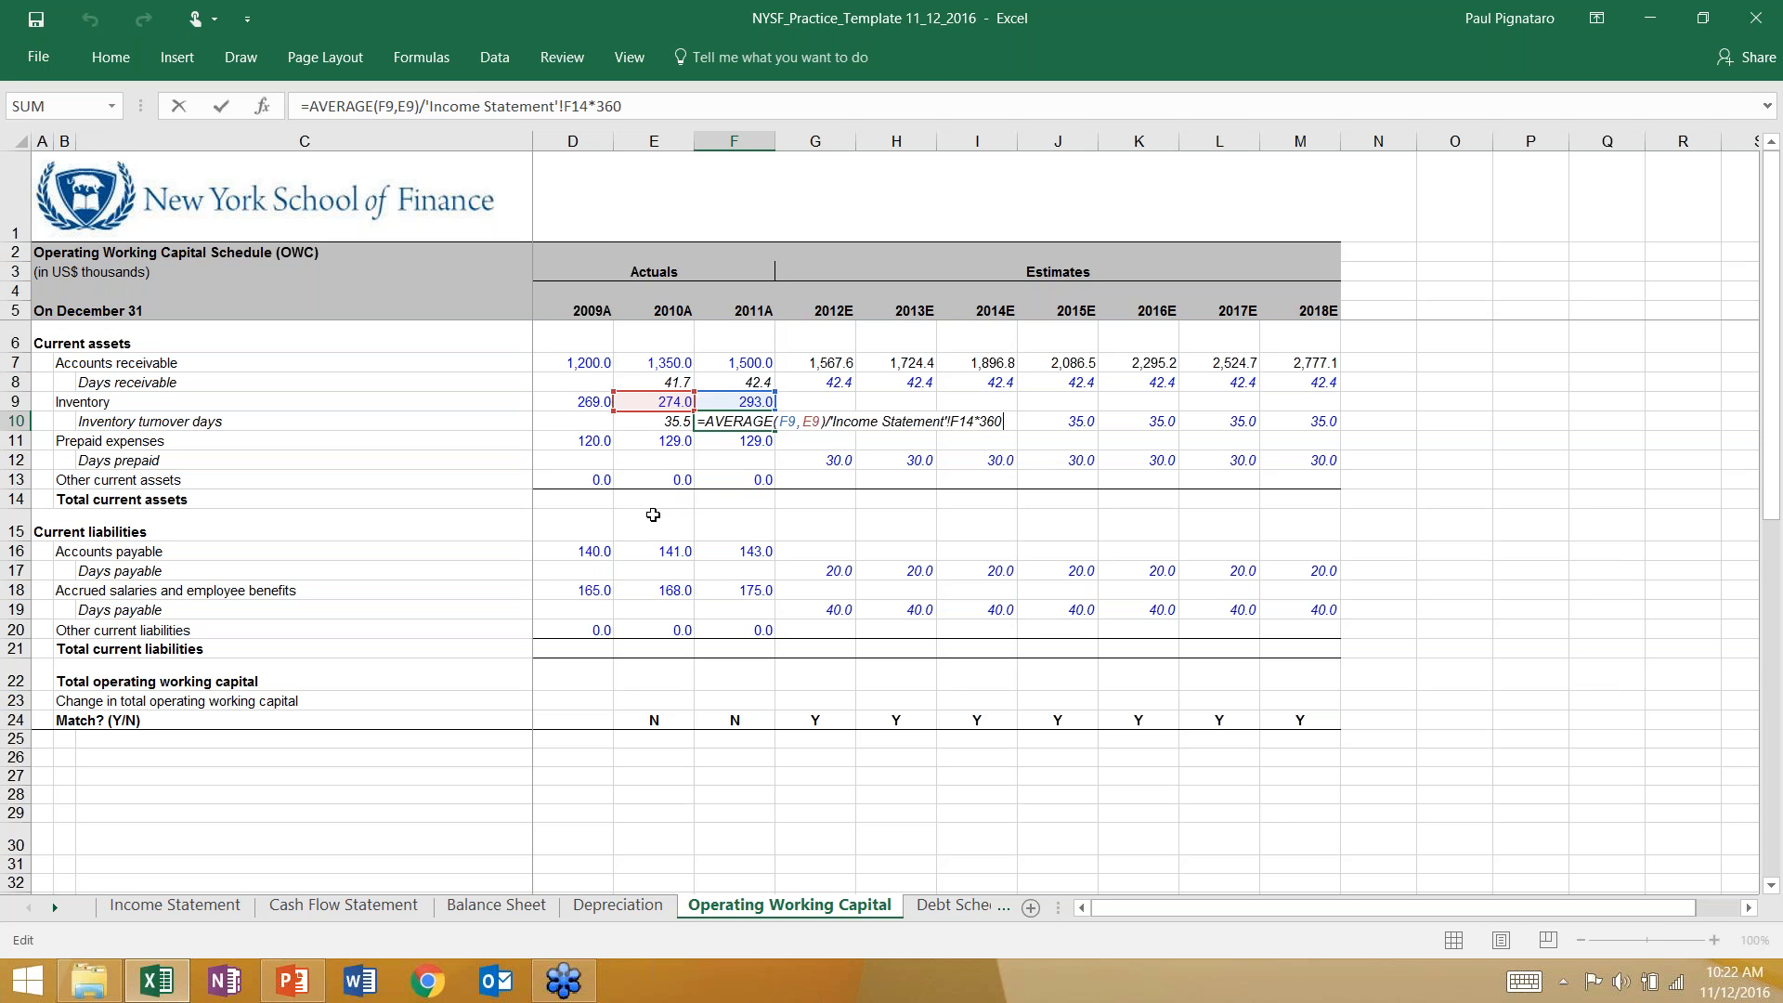
key(Escape)
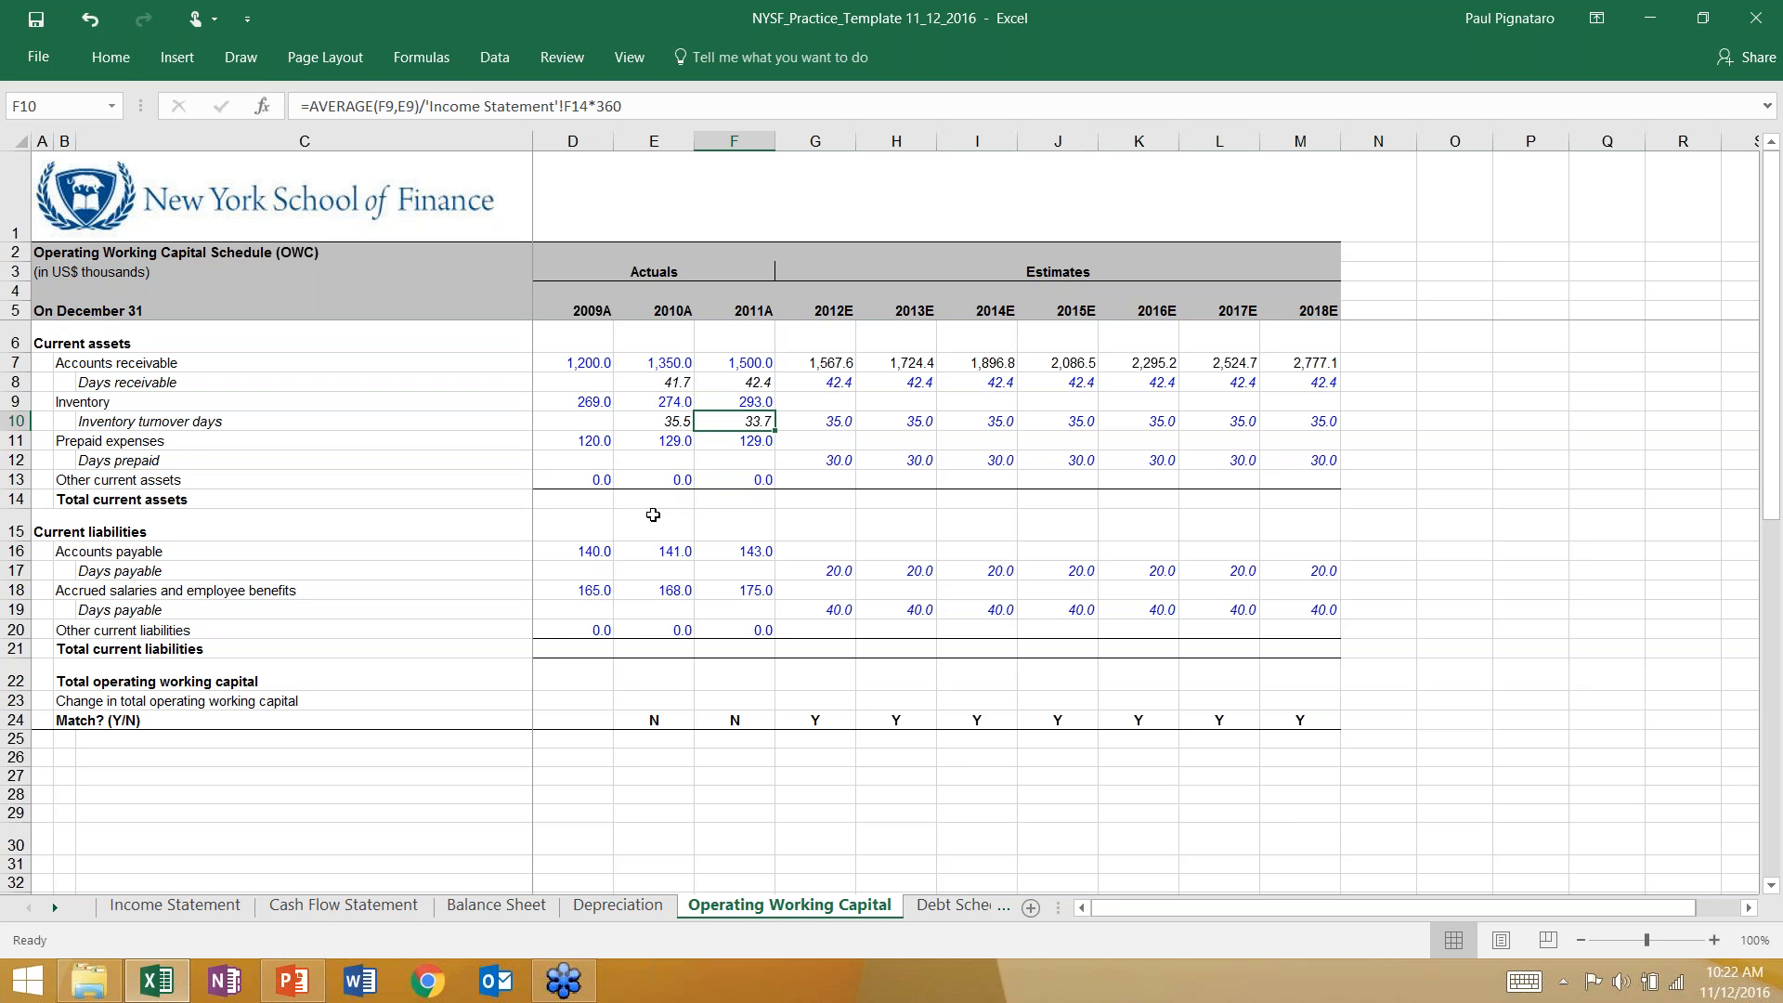
Step: Set the 2012E inventory turnover days in G10 to 33.7 and copy it across the projected years through 2018E in M10
key(Right)
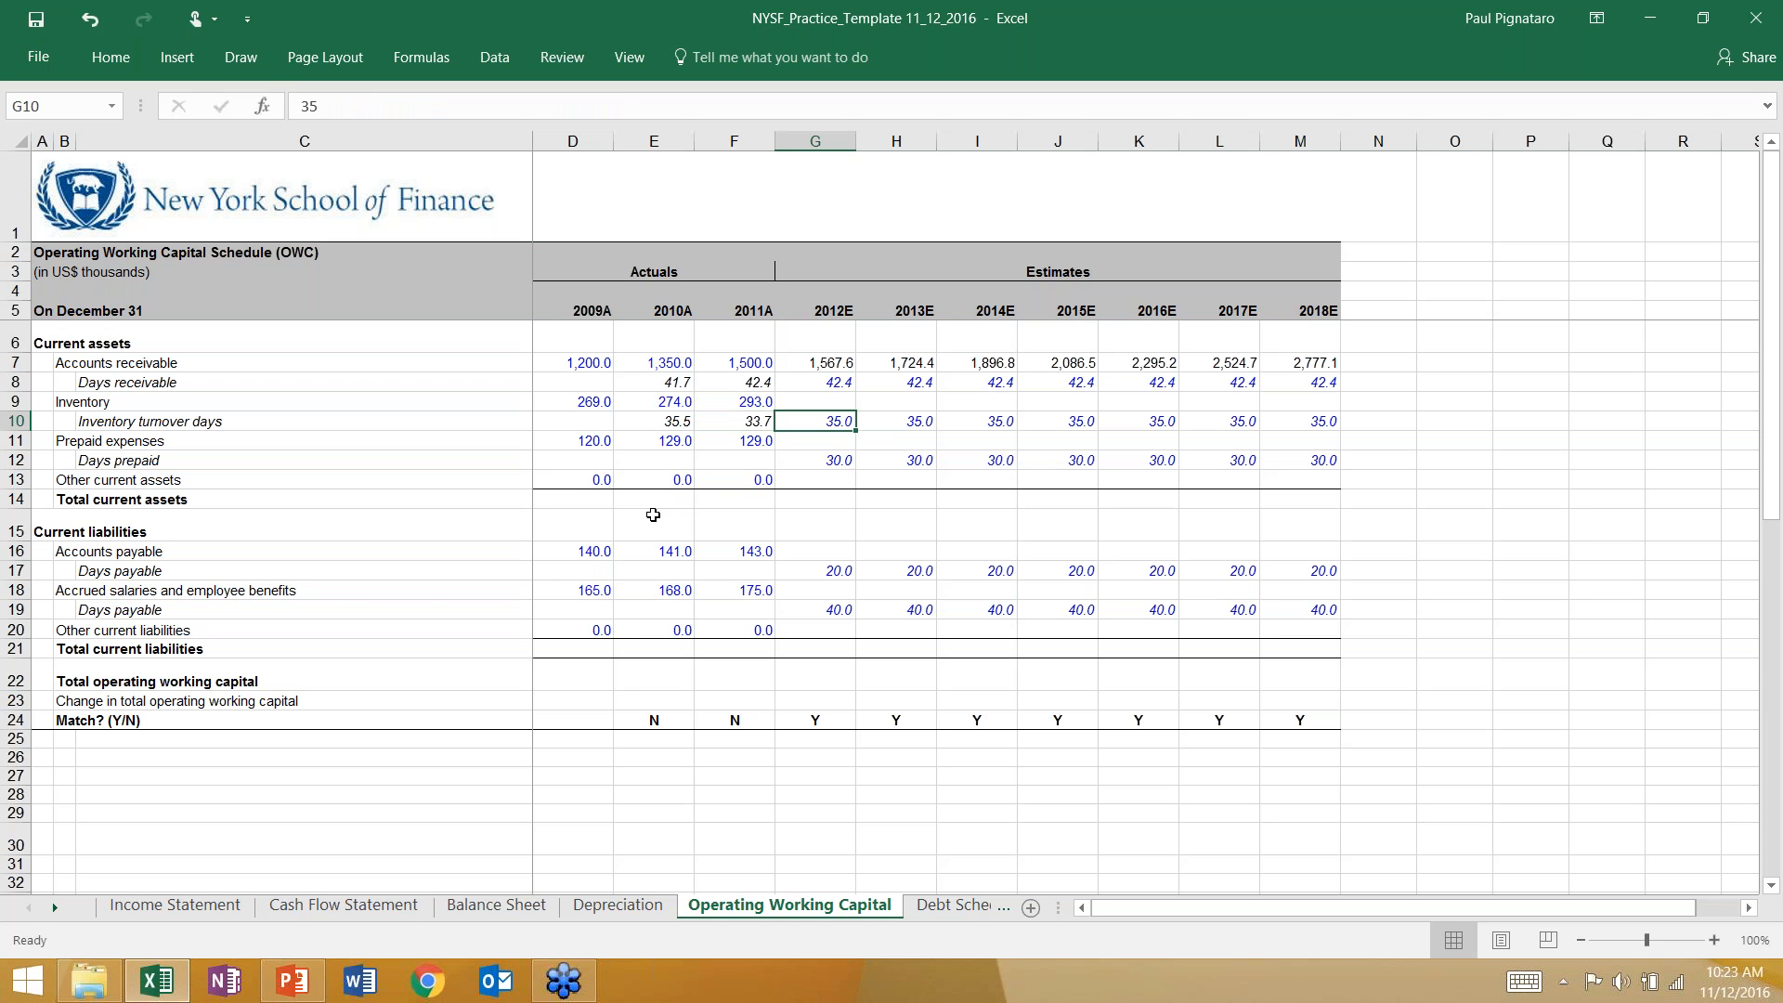
text(33.7)
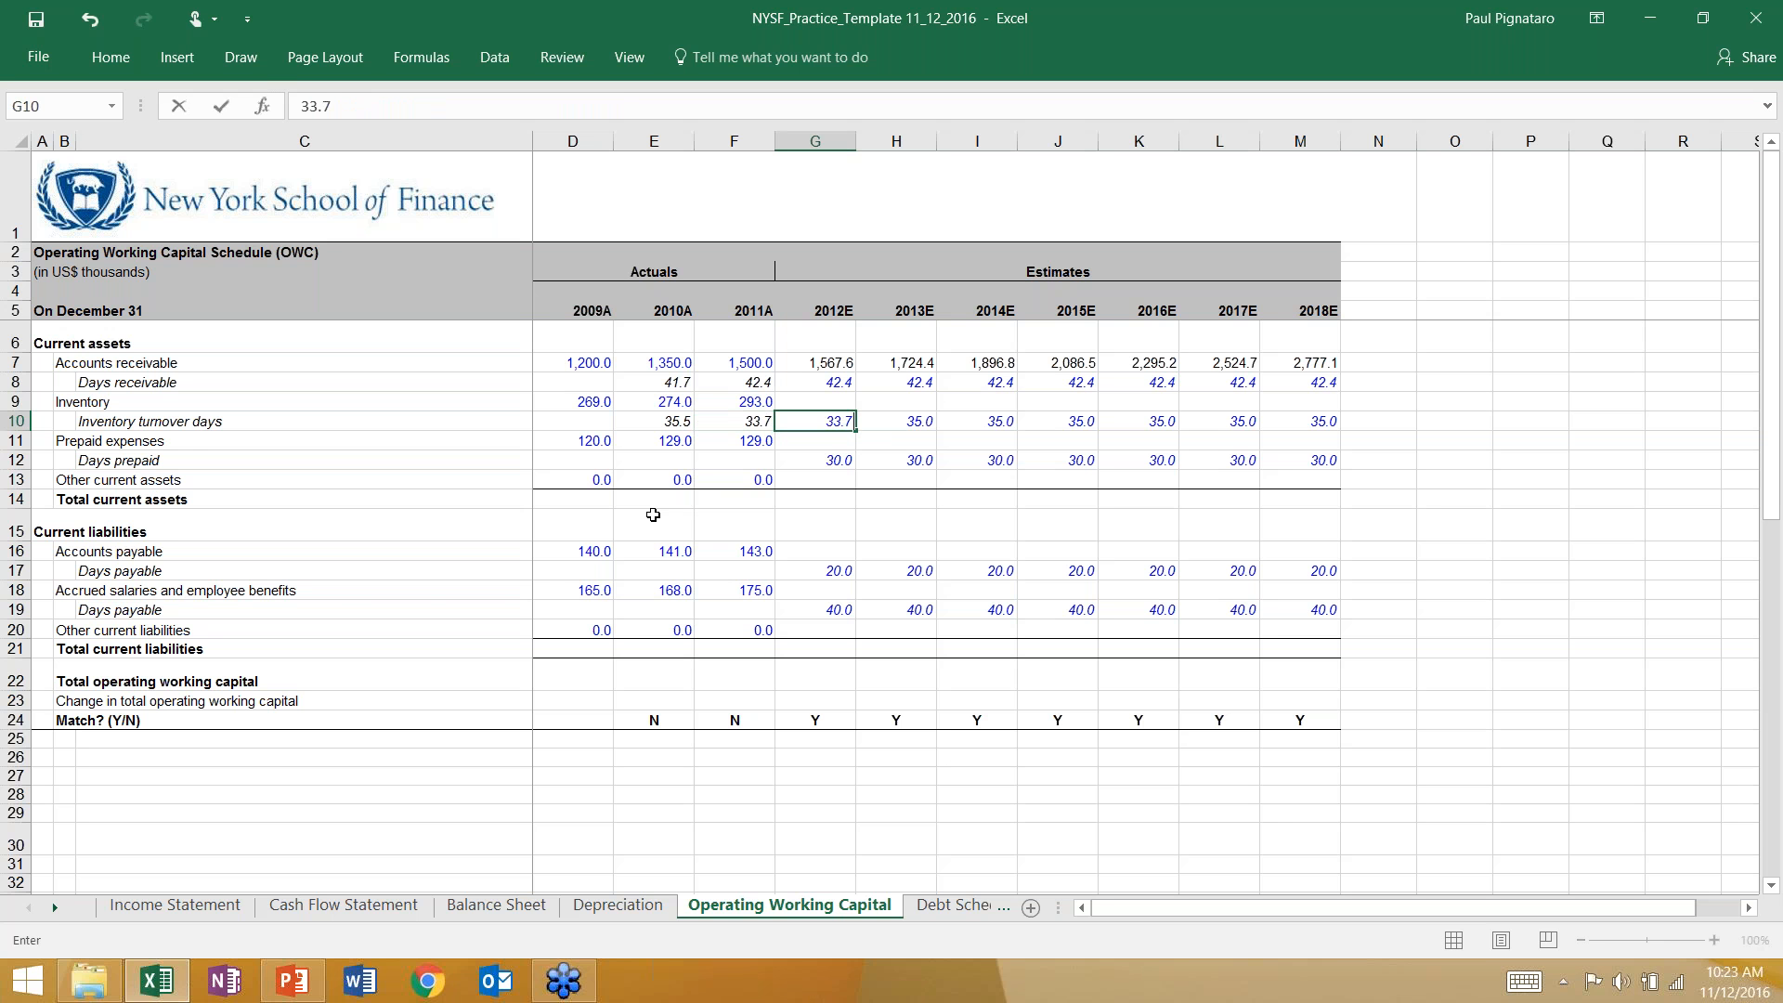
key(Return)
key(Up)
key(shift+Right)
key(shift+Right)
key(shift+Right)
key(shift+Right)
key(shift+Right)
key(shift+Right)
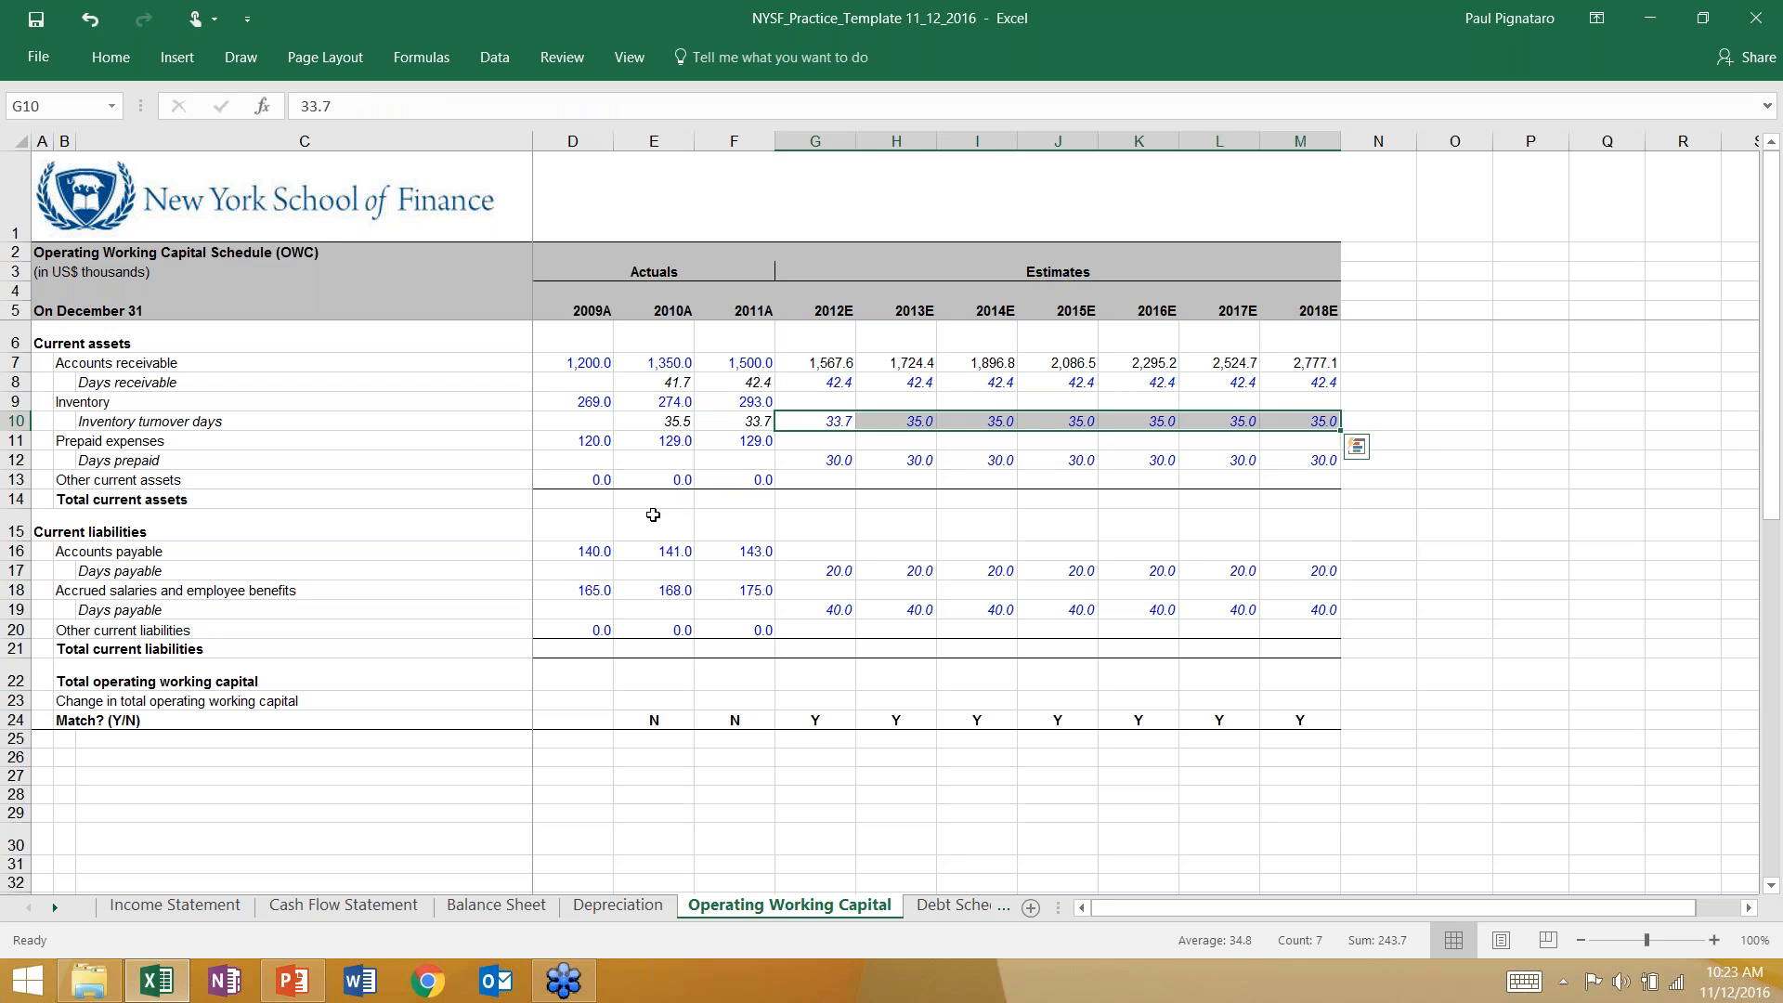
key(ctrl+r)
Step: Project the 2012E inventory in G9 with the formula =G10/360*'Income Statement'!G14
key(Up)
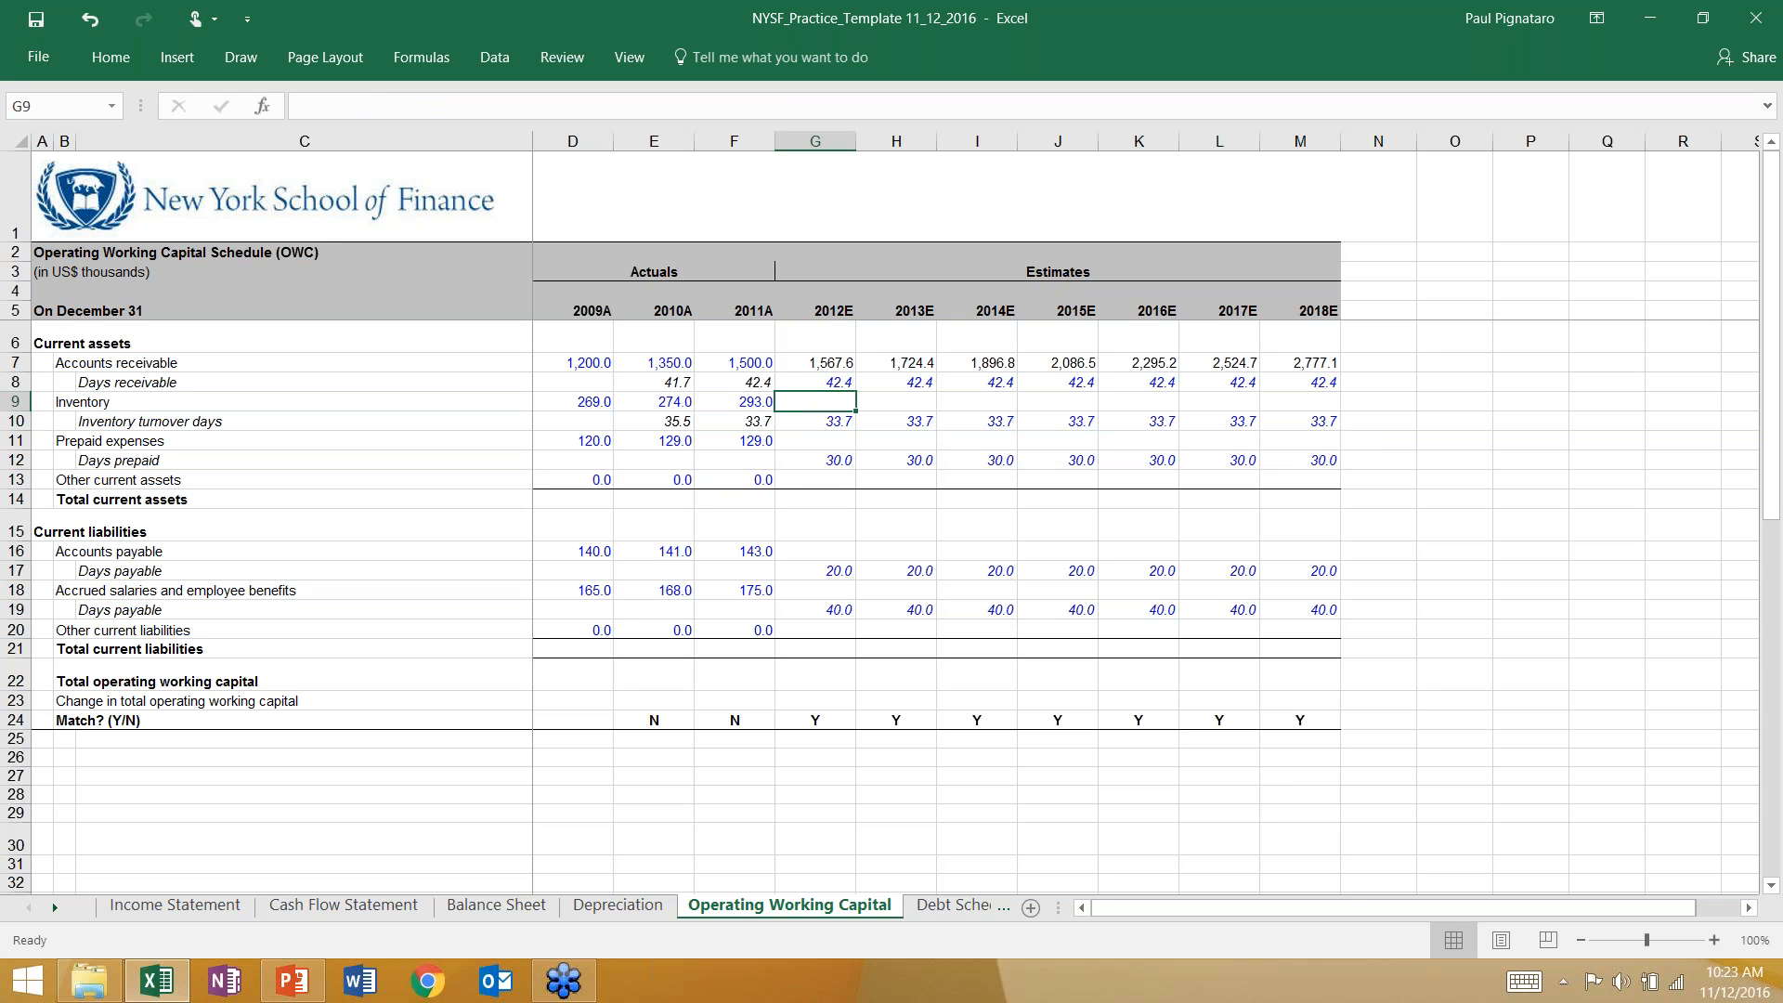
text(=)
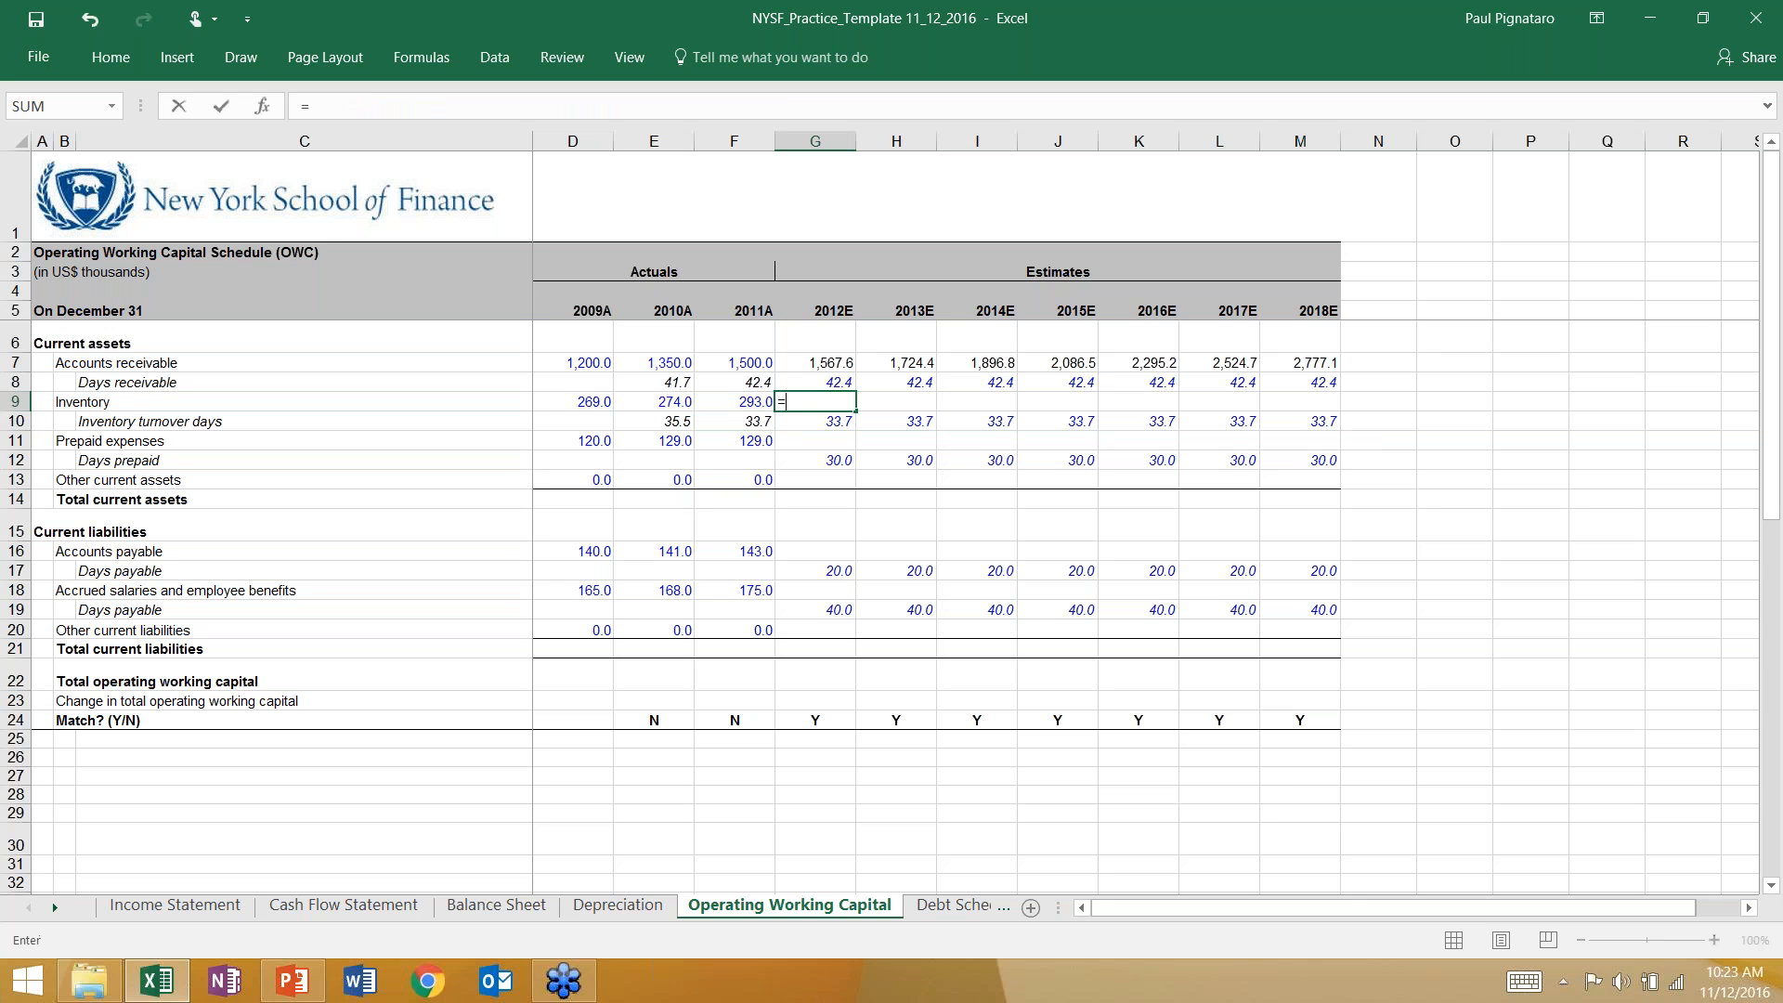
key(Down)
text(/36)
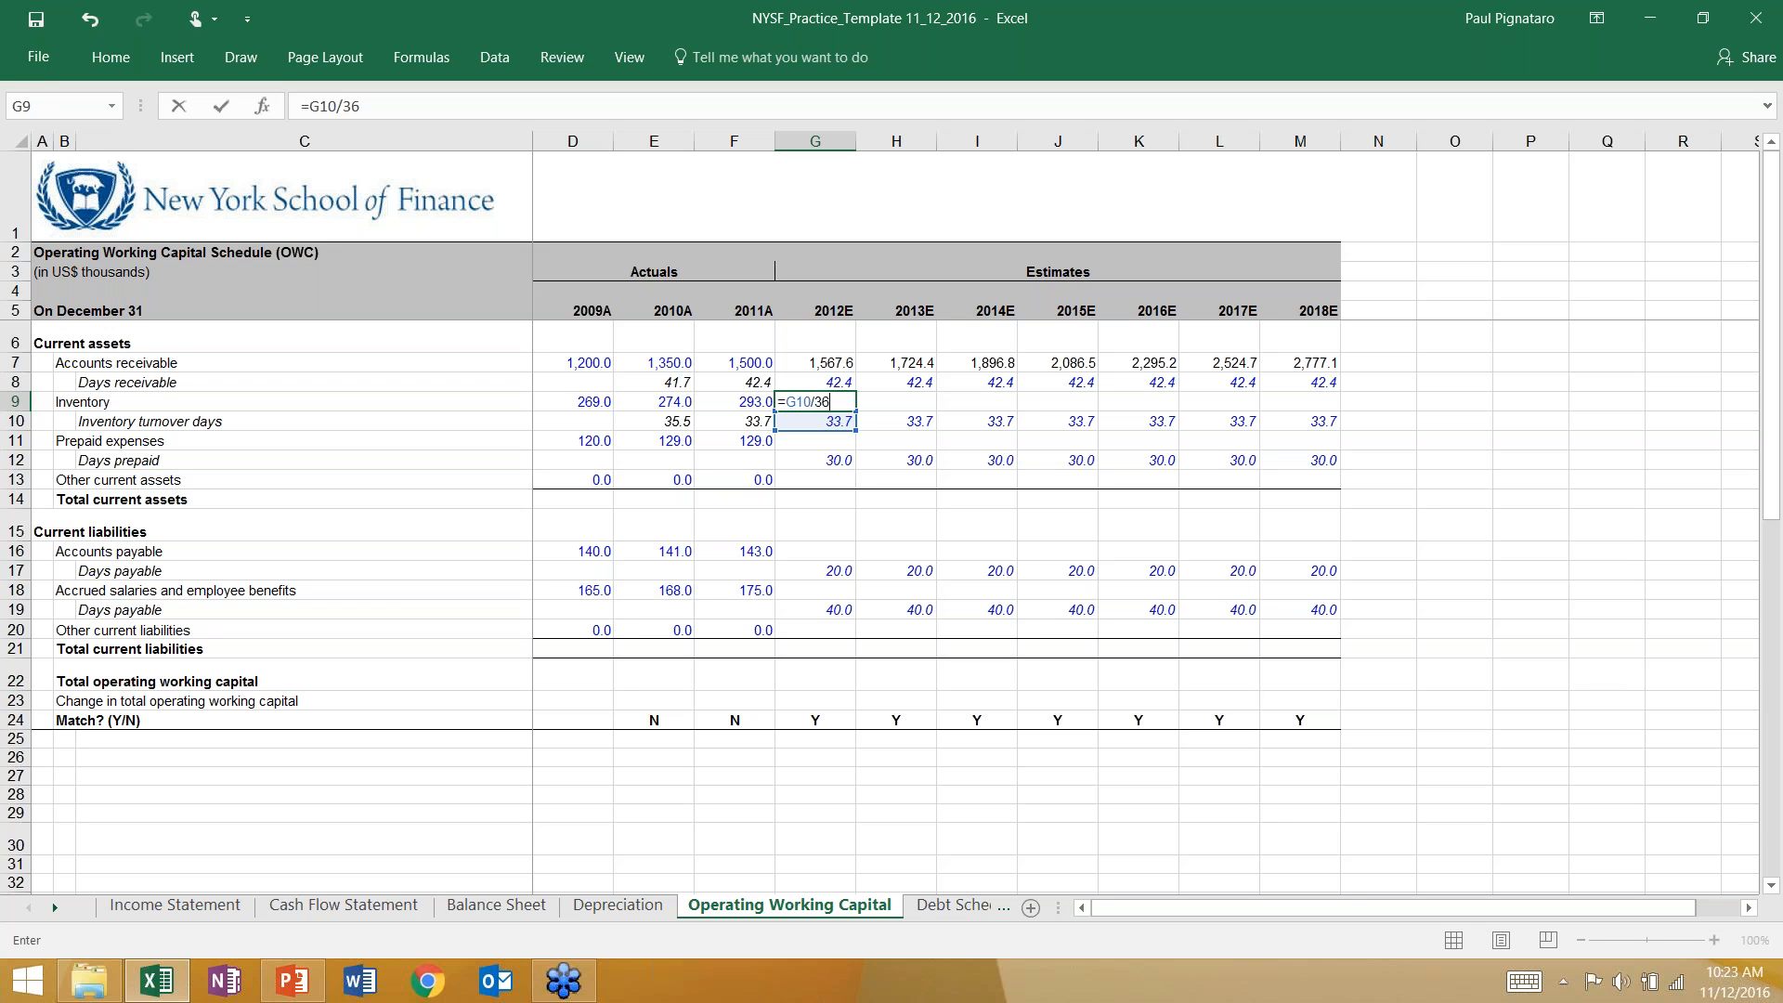
text(0*)
click(175, 904)
click(810, 510)
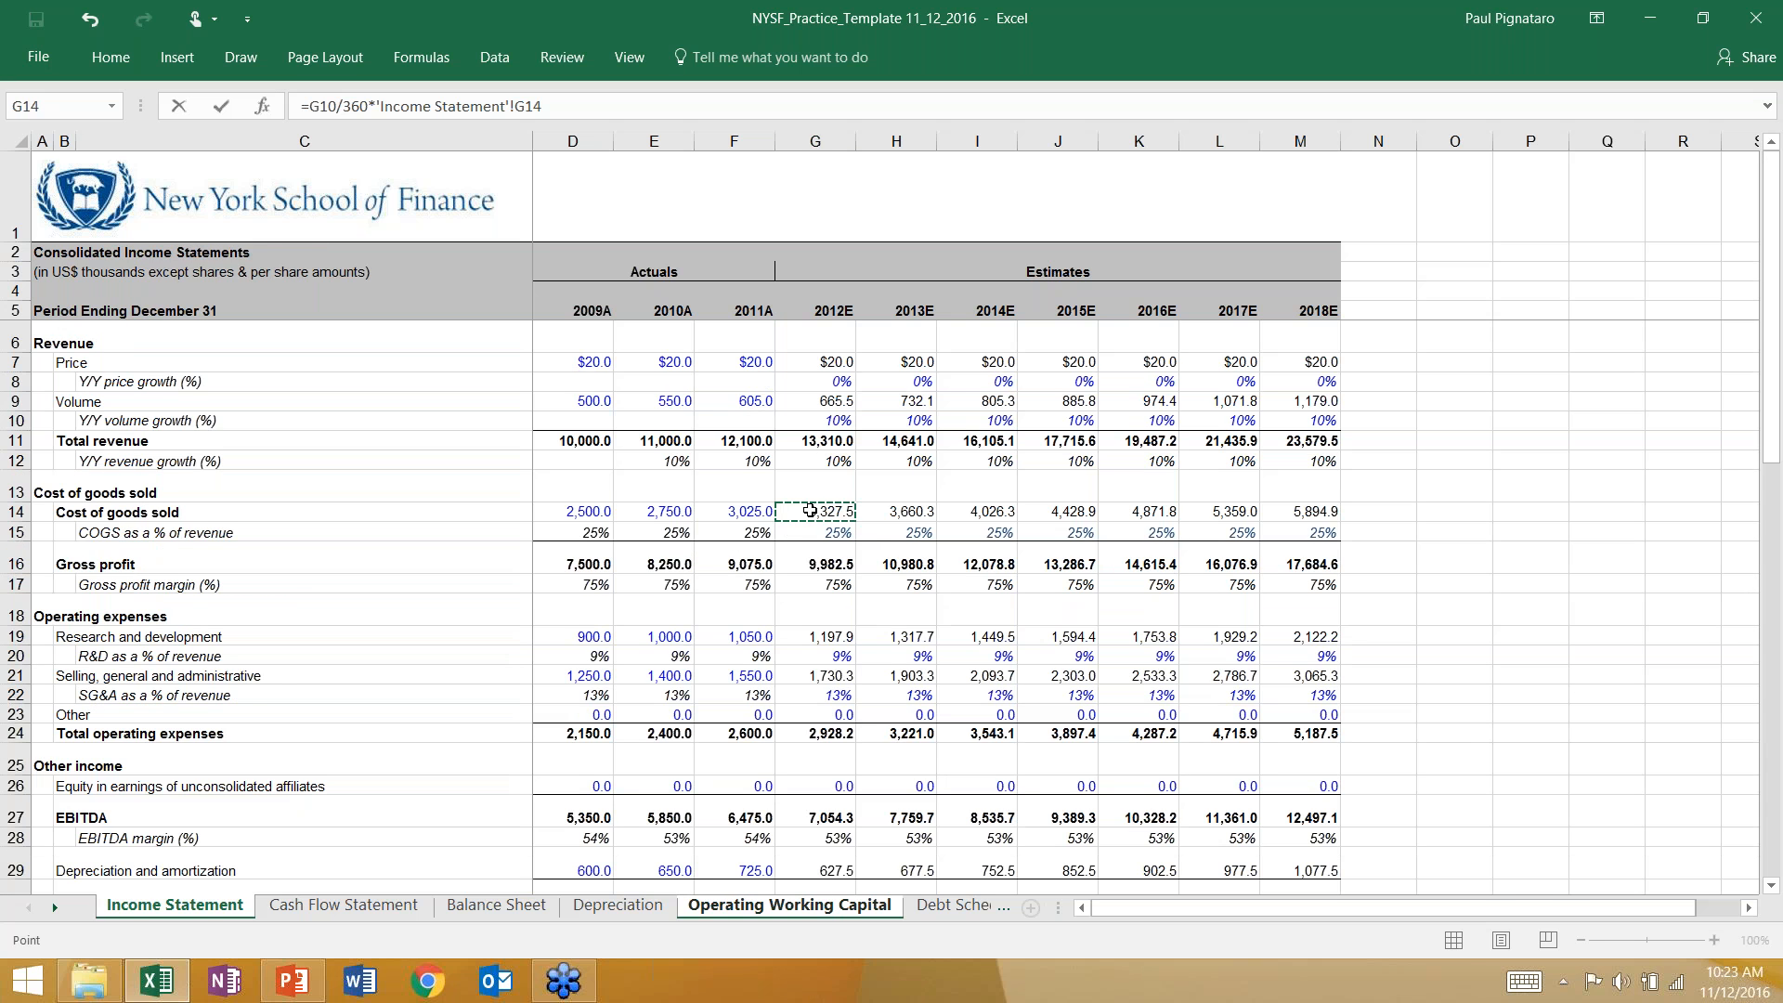
key(ctrl+Return)
Step: Copy the 2012E inventory formula from G9 across the projected years through 2018E in M9
key(shift+Right)
key(shift+Right)
key(shift+Right)
key(shift+Right)
key(shift+Right)
key(shift+Right)
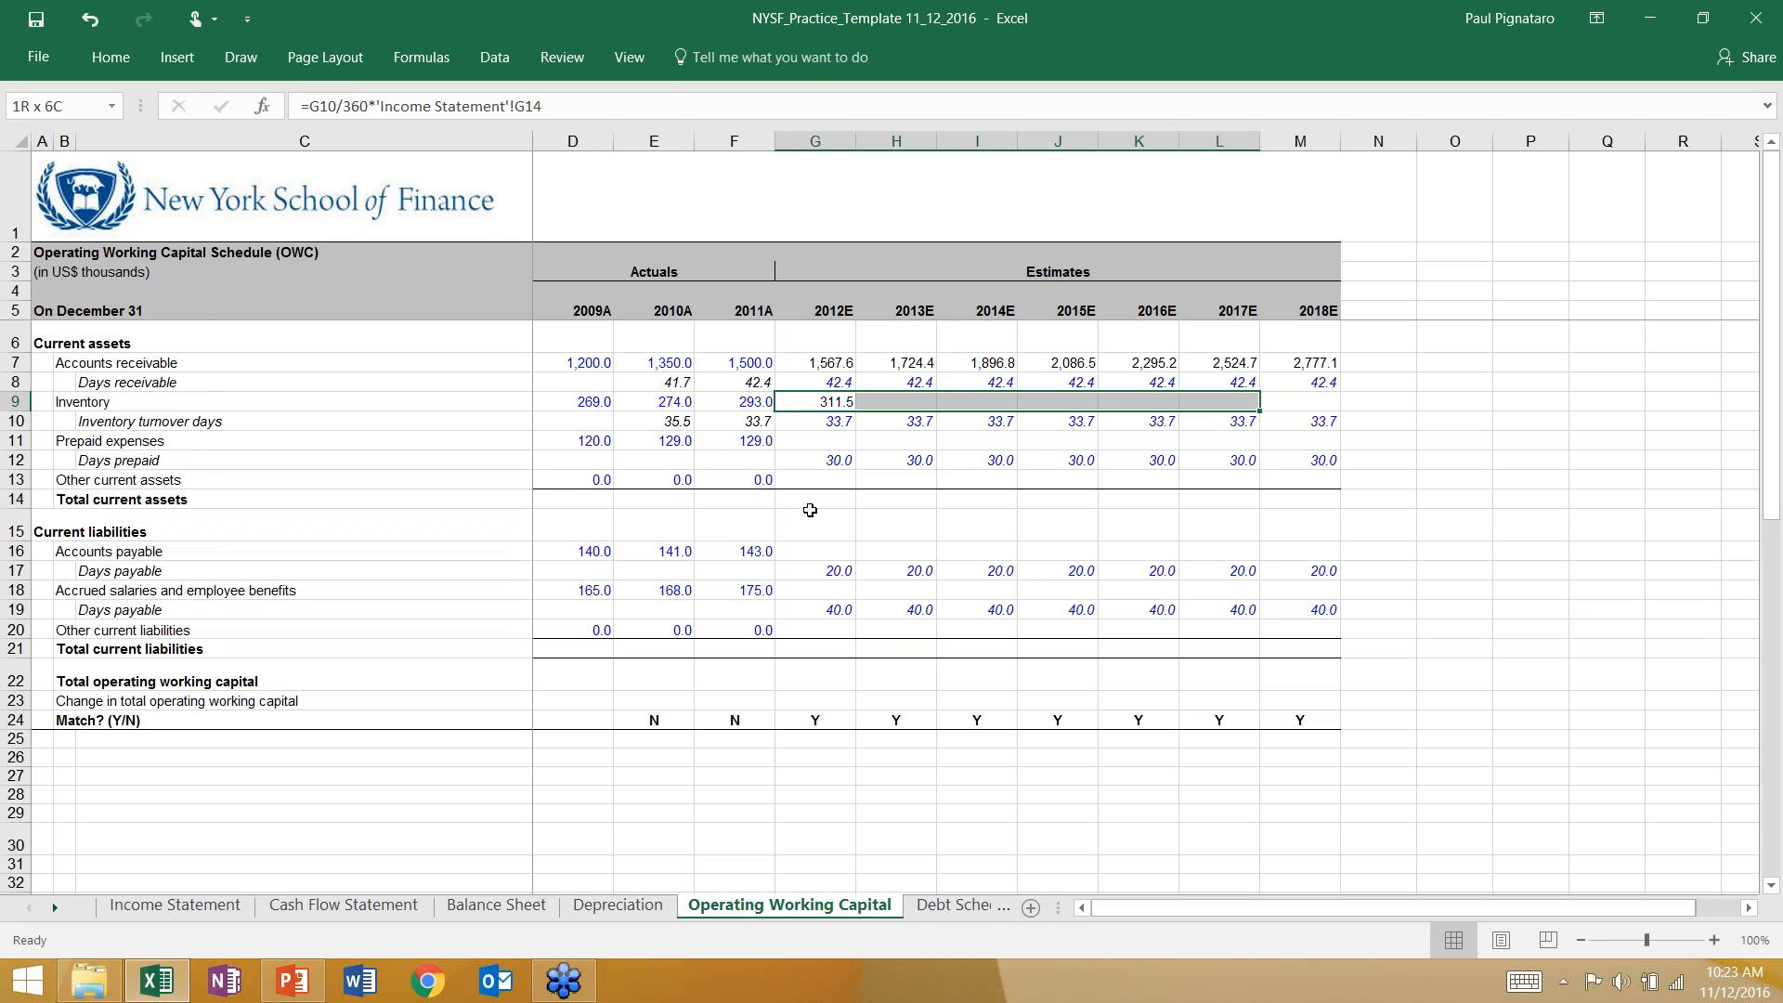
key(ctrl+r)
Step: Review the cell references in the projected 2012E inventory formula in G9
key(shift+Left)
key(shift+Left)
key(shift+Left)
key(shift+Left)
key(shift+Left)
key(shift+Left)
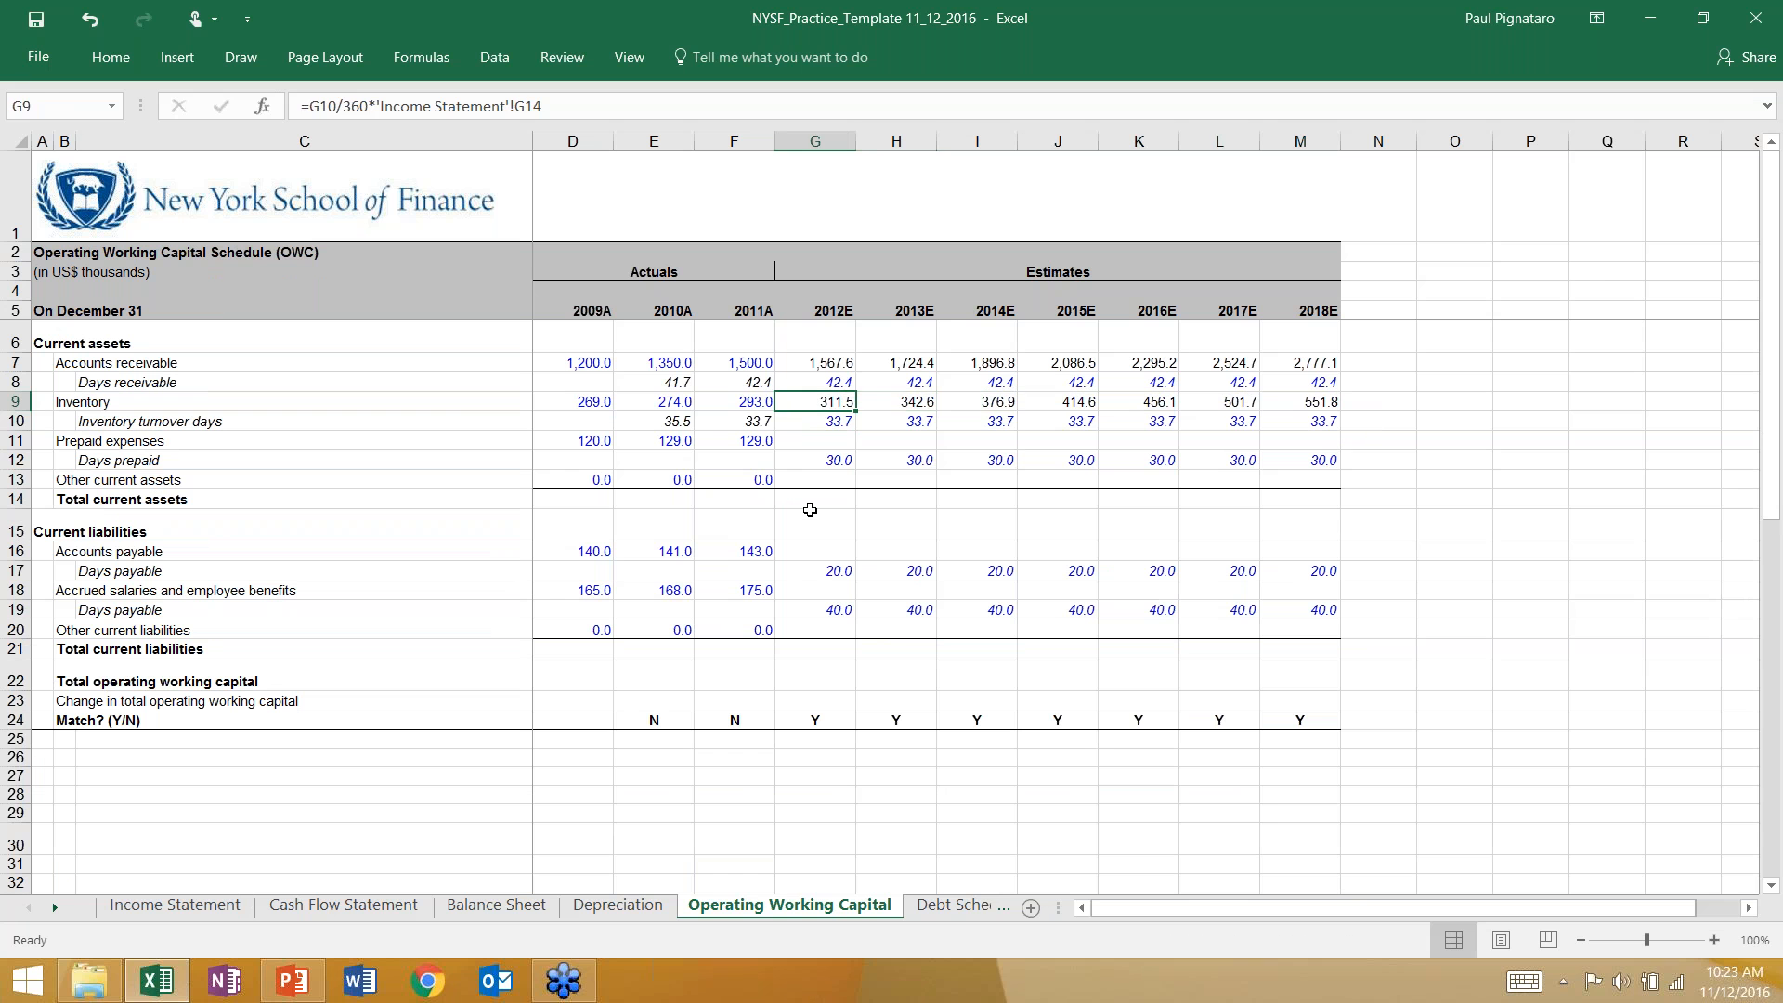
key(F2)
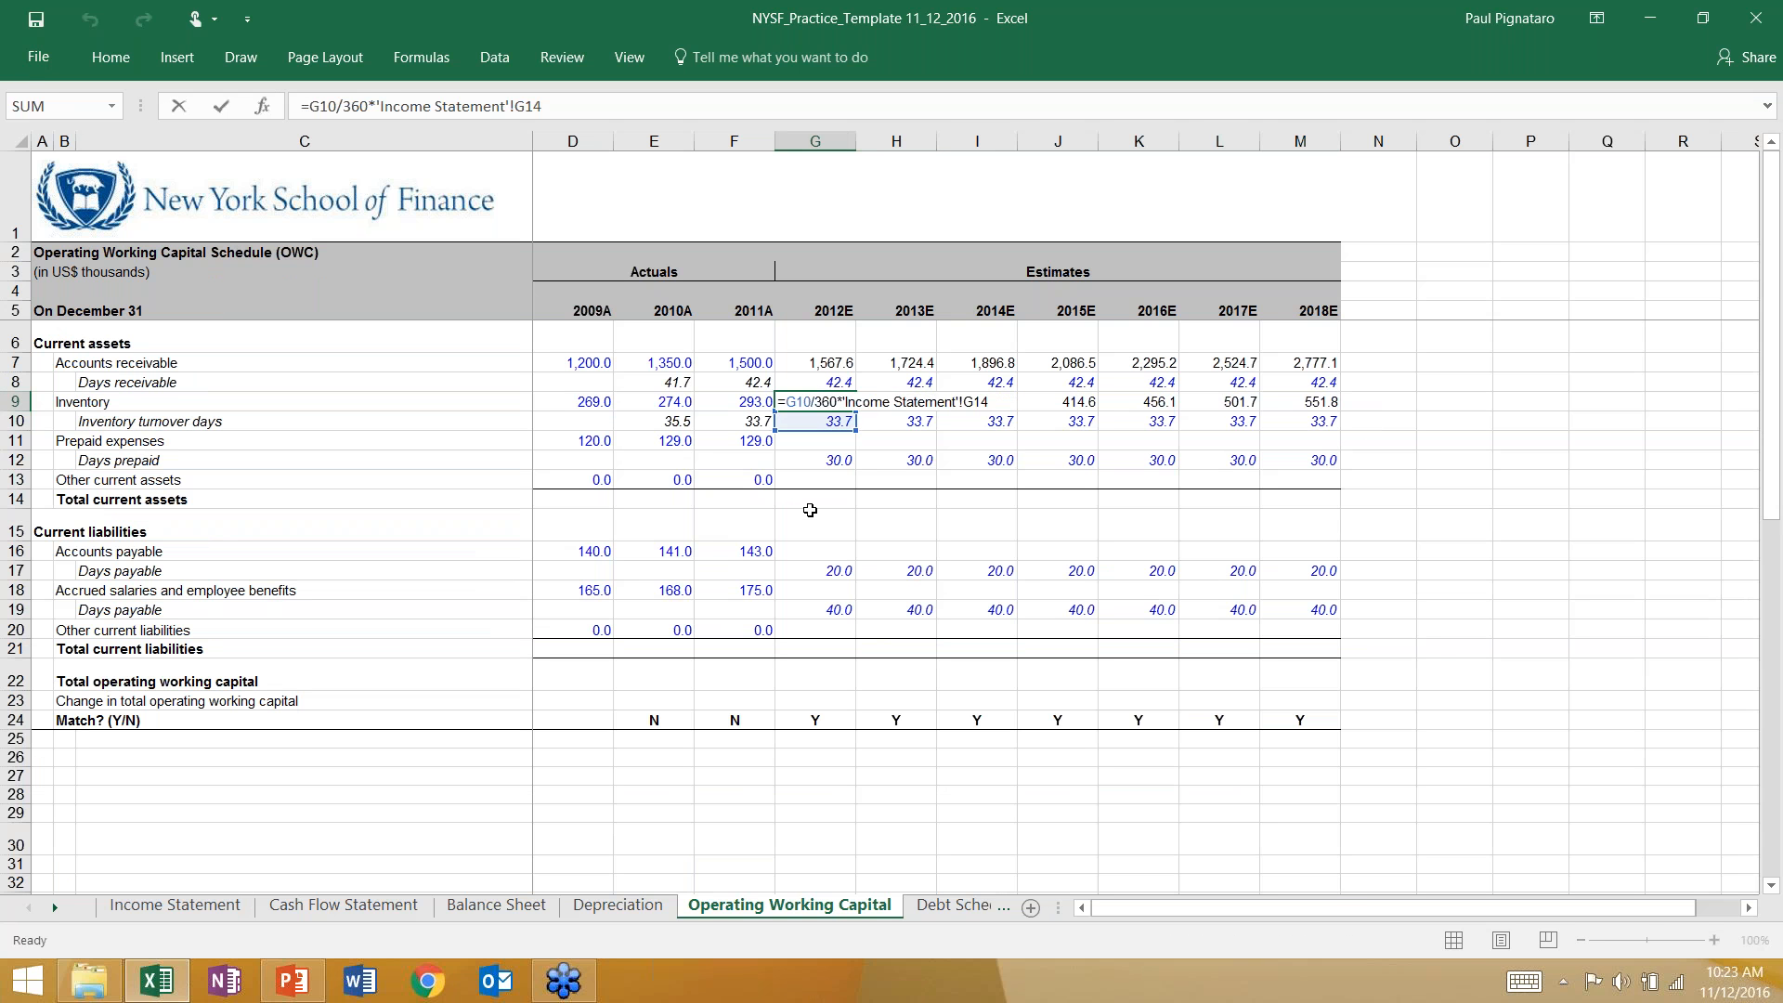
key(Escape)
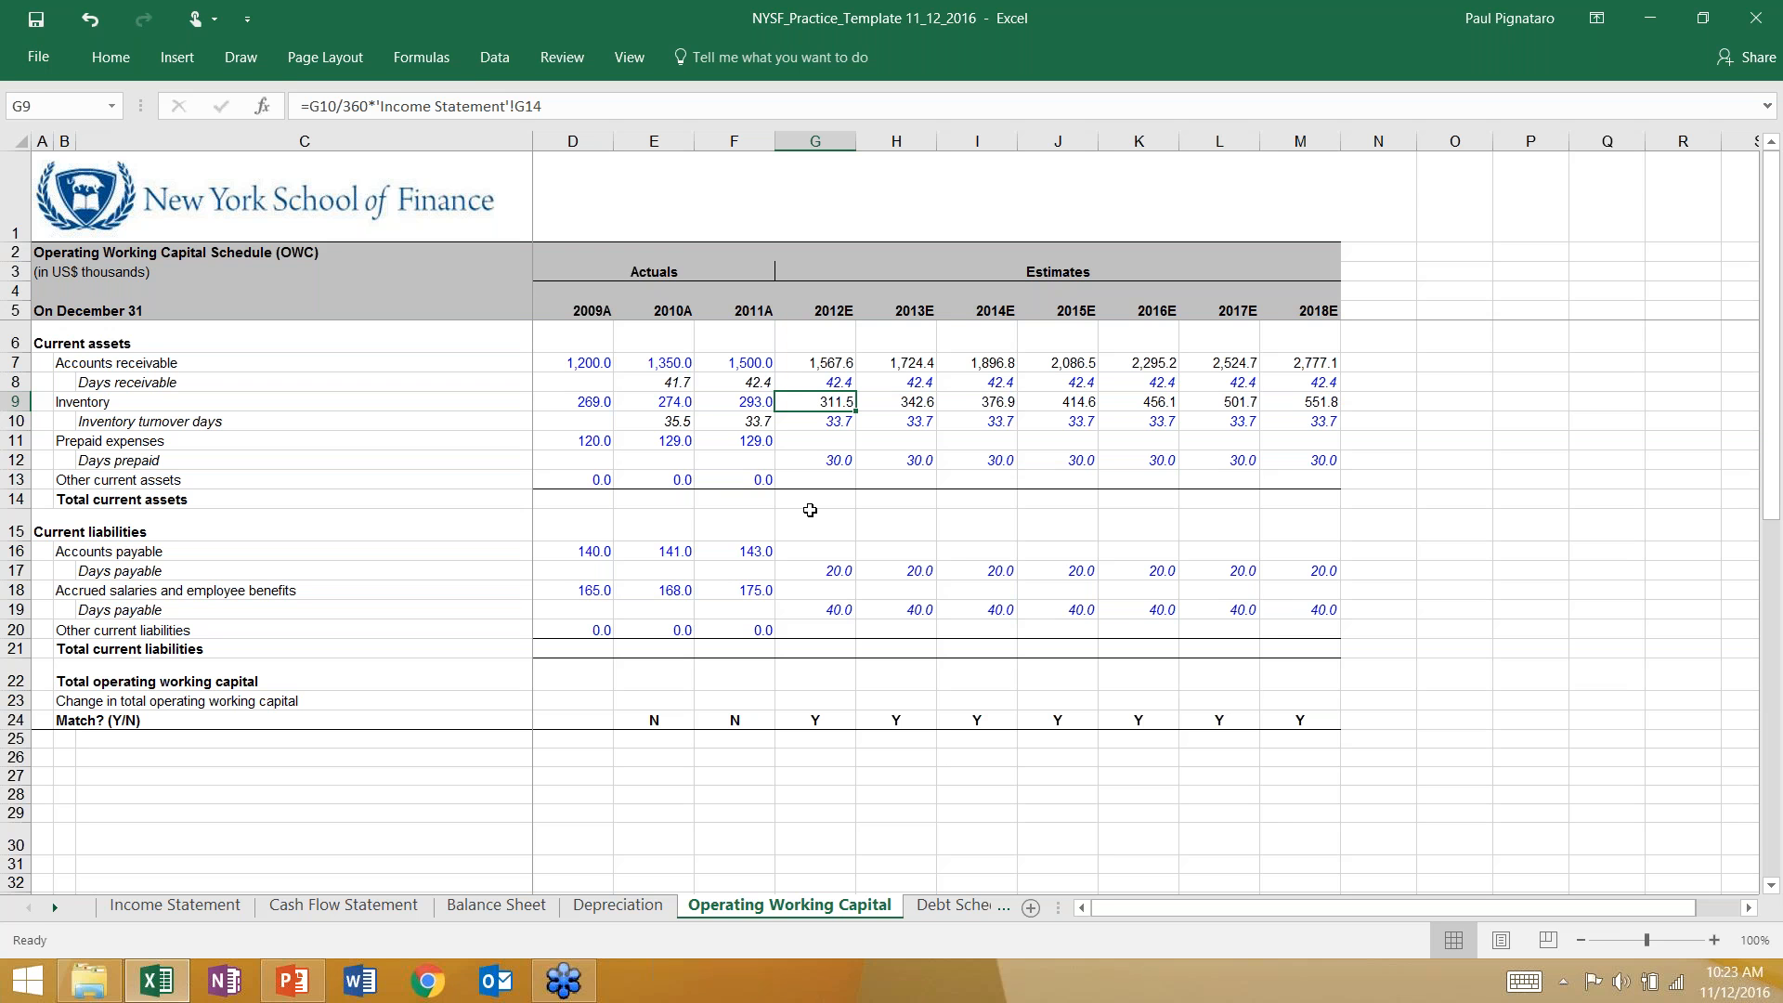
Step: Examine the historical prepaid expenses and days prepaid rows against the 2009A to 2011A R&D and SG&A expenses on the Income Statement
key(Down)
key(Down)
key(Left)
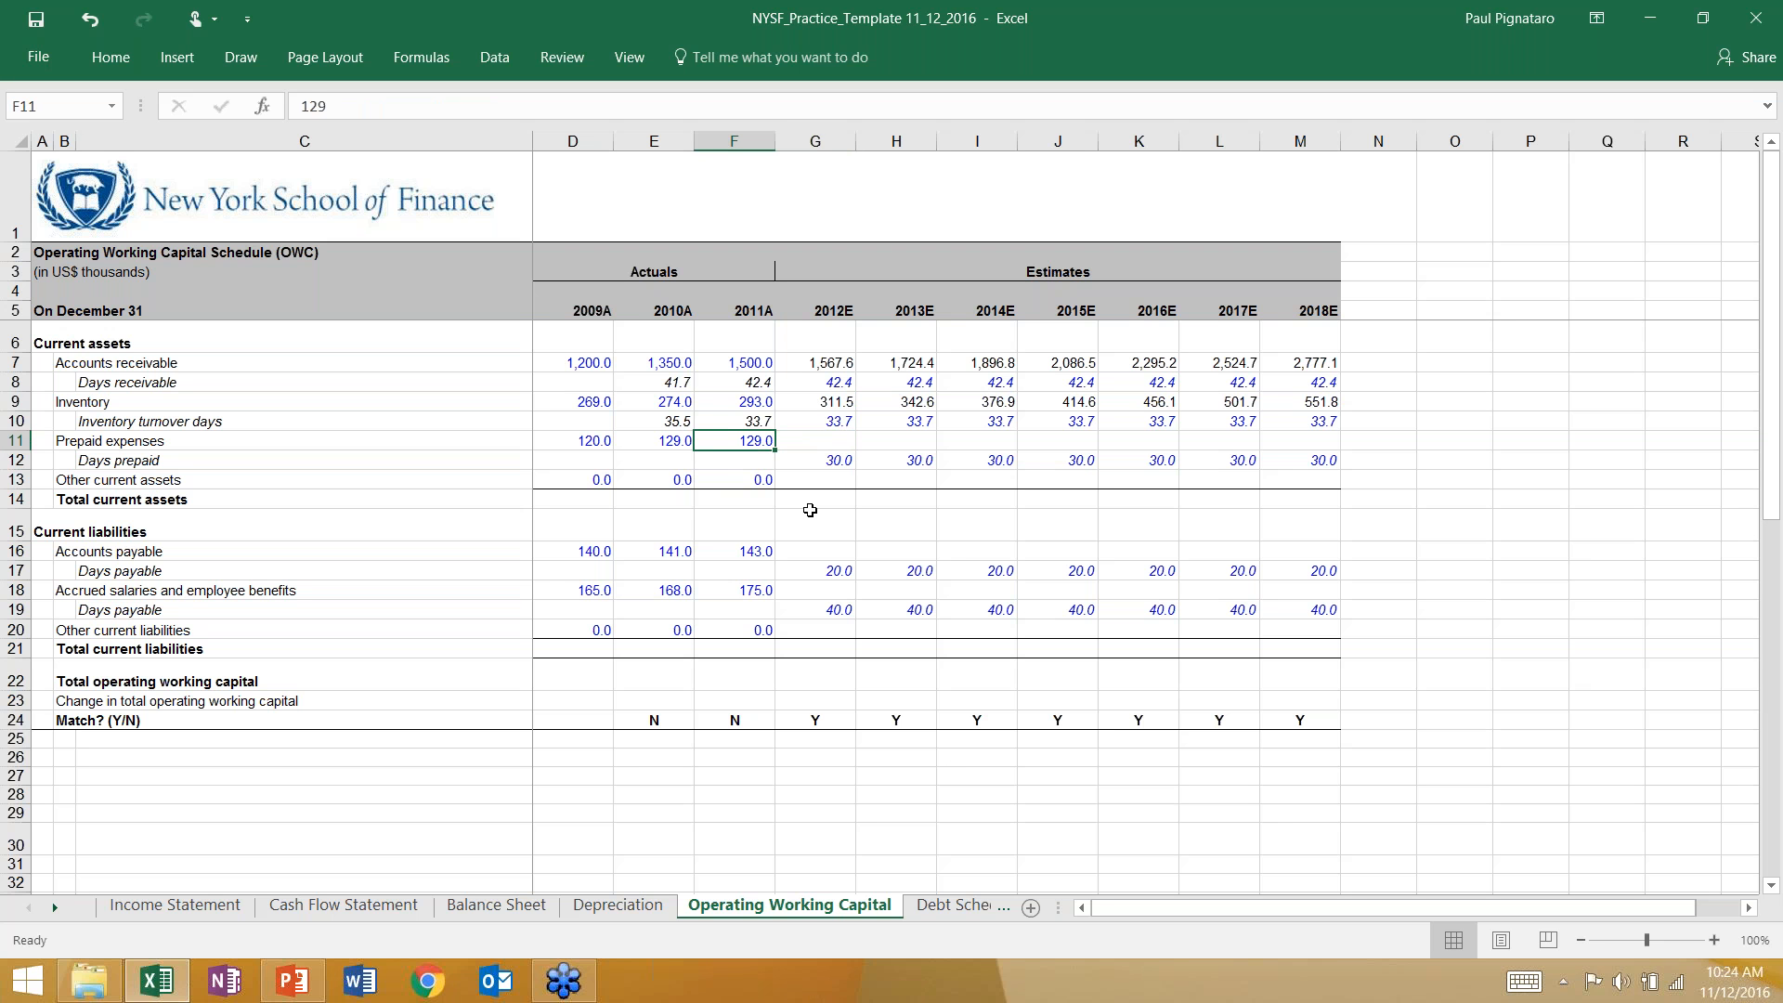
key(Left)
key(Down)
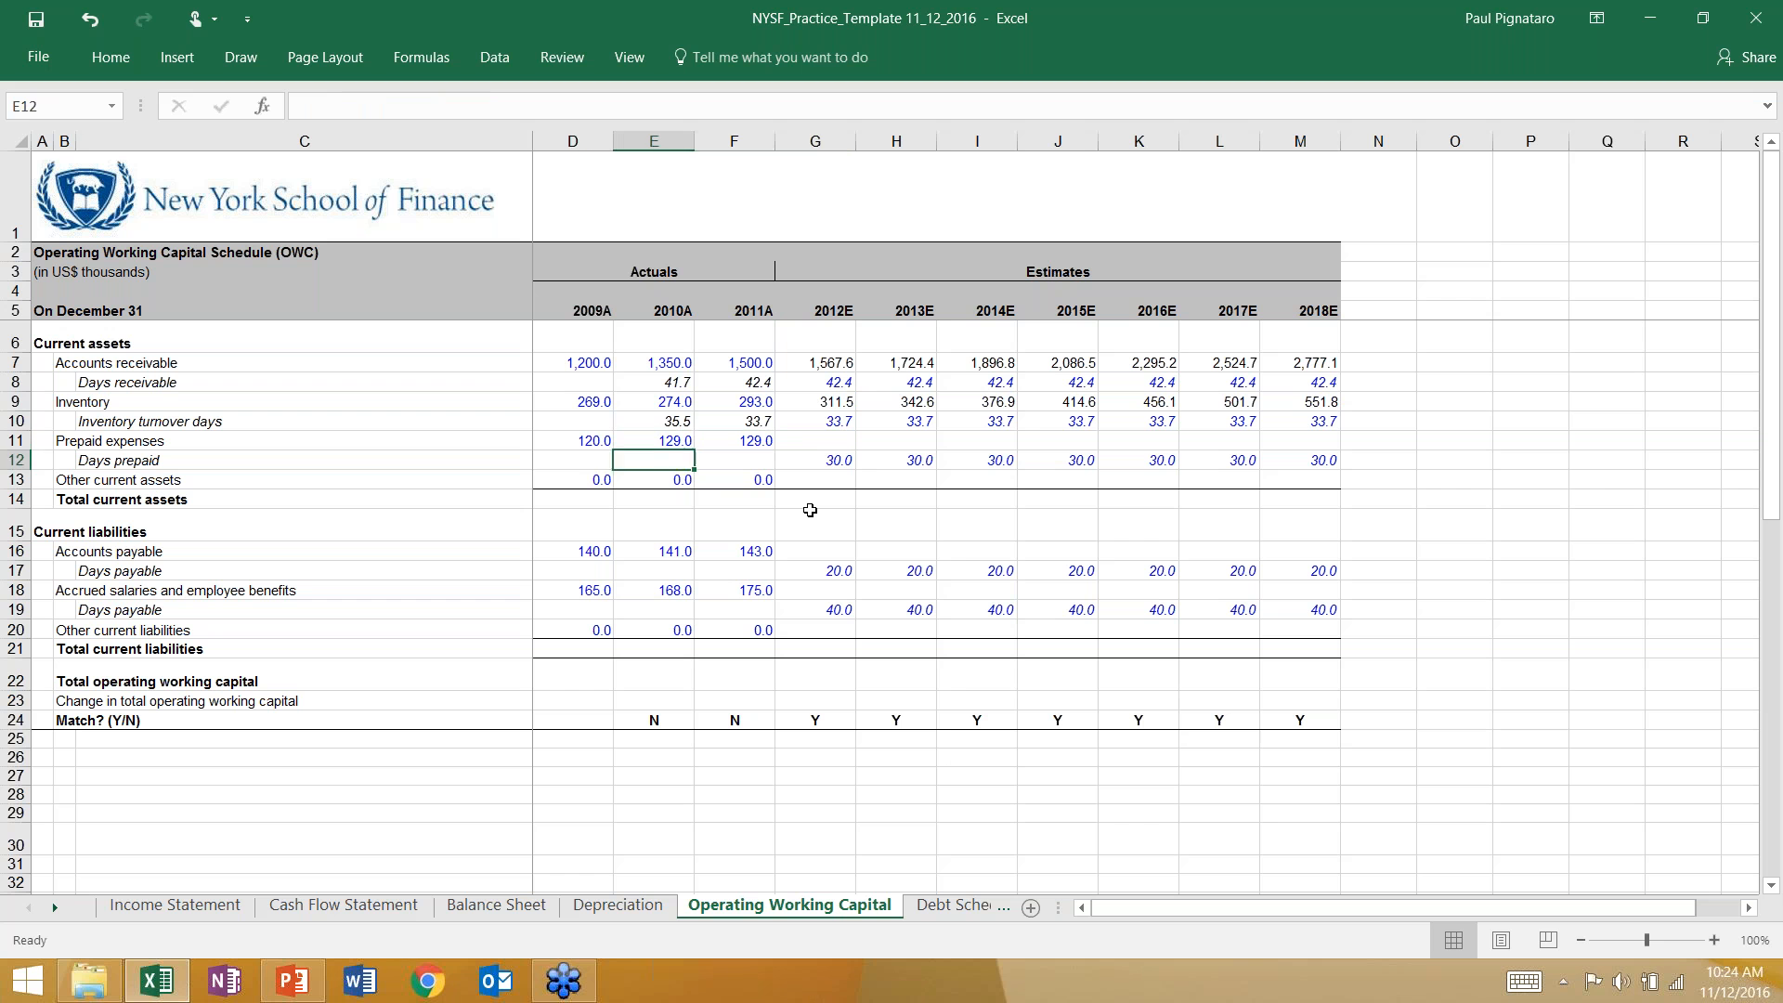
key(Up)
key(Left)
key(Down)
key(Right)
click(181, 908)
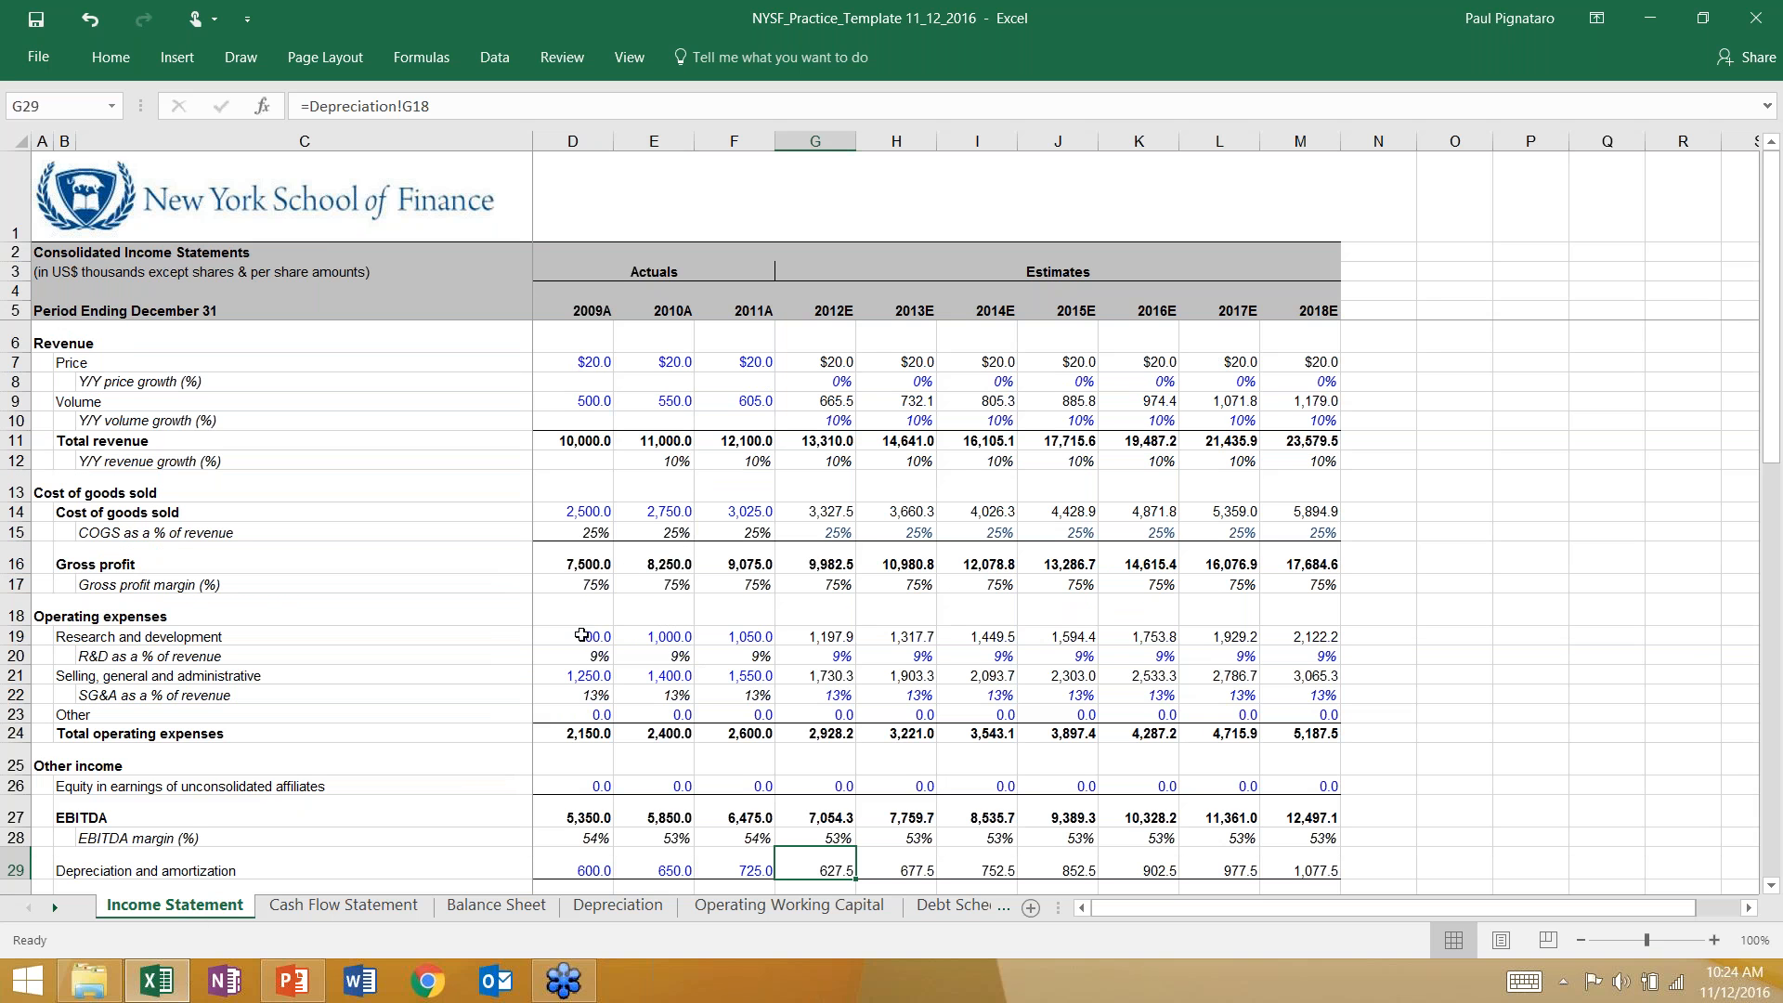
drag(587, 636, 741, 695)
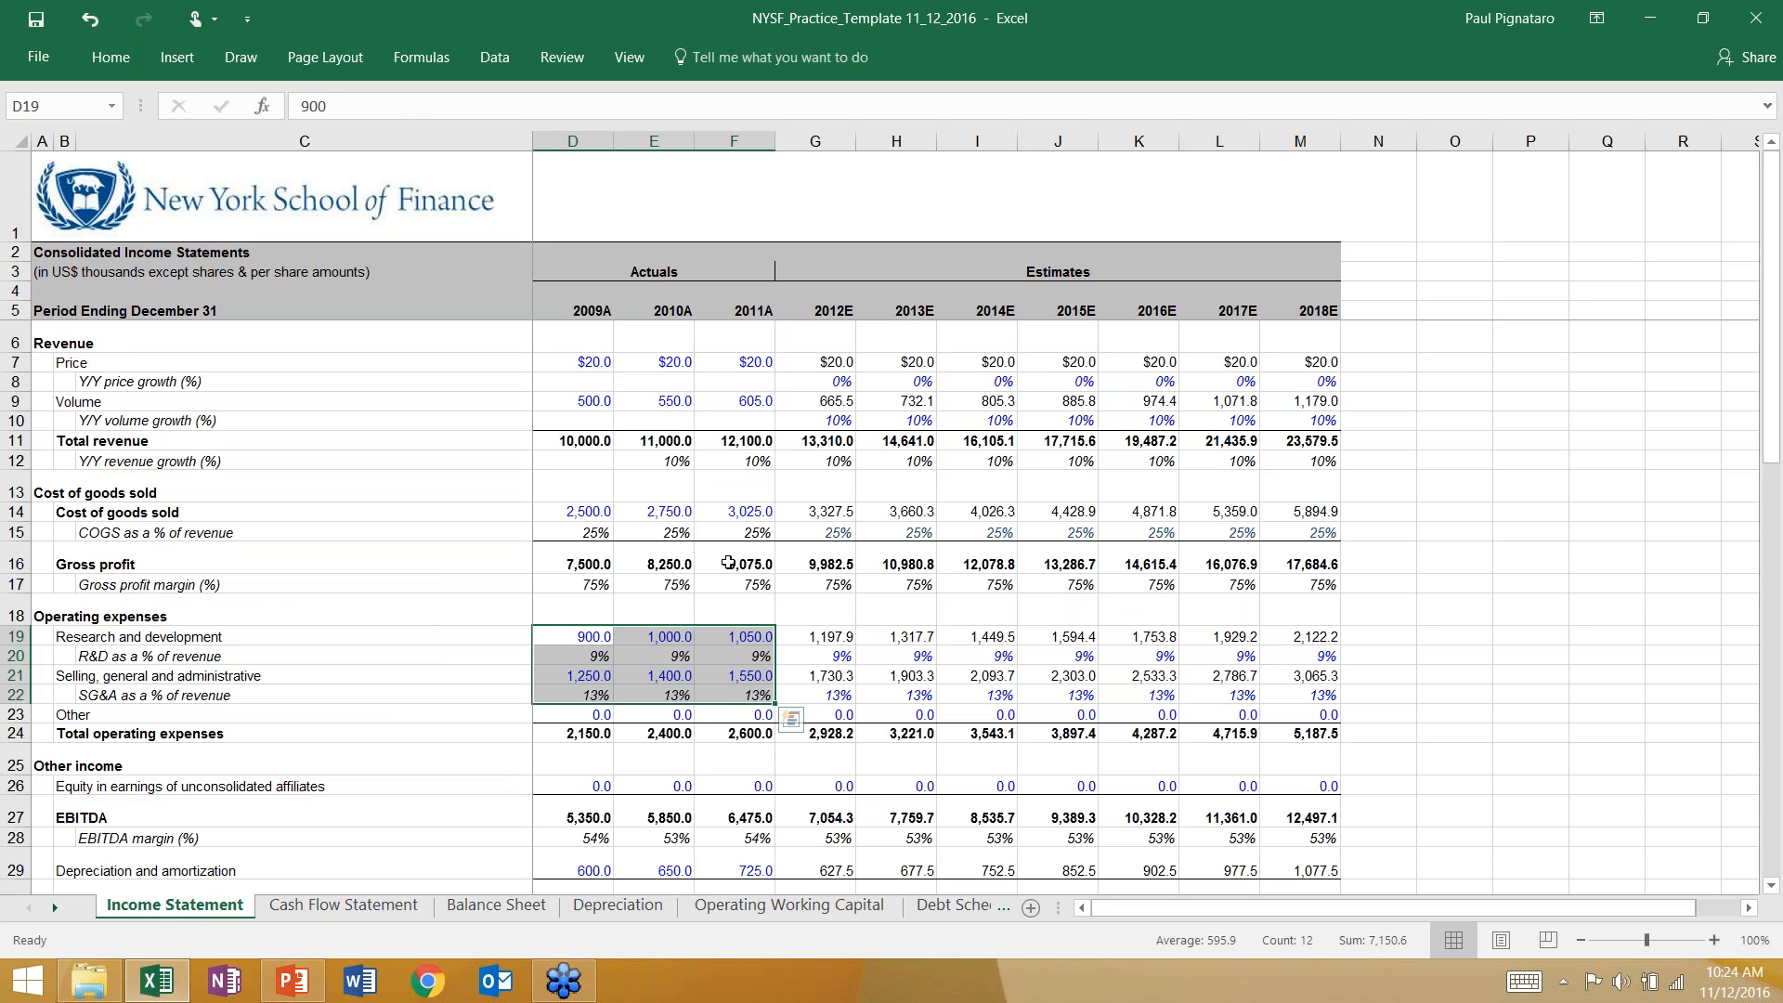
Step: Examine the R&D, SG&A and total operating expenses rows on the Income Statement for the years 2009A to 2012E
click(571, 681)
drag(571, 680, 741, 675)
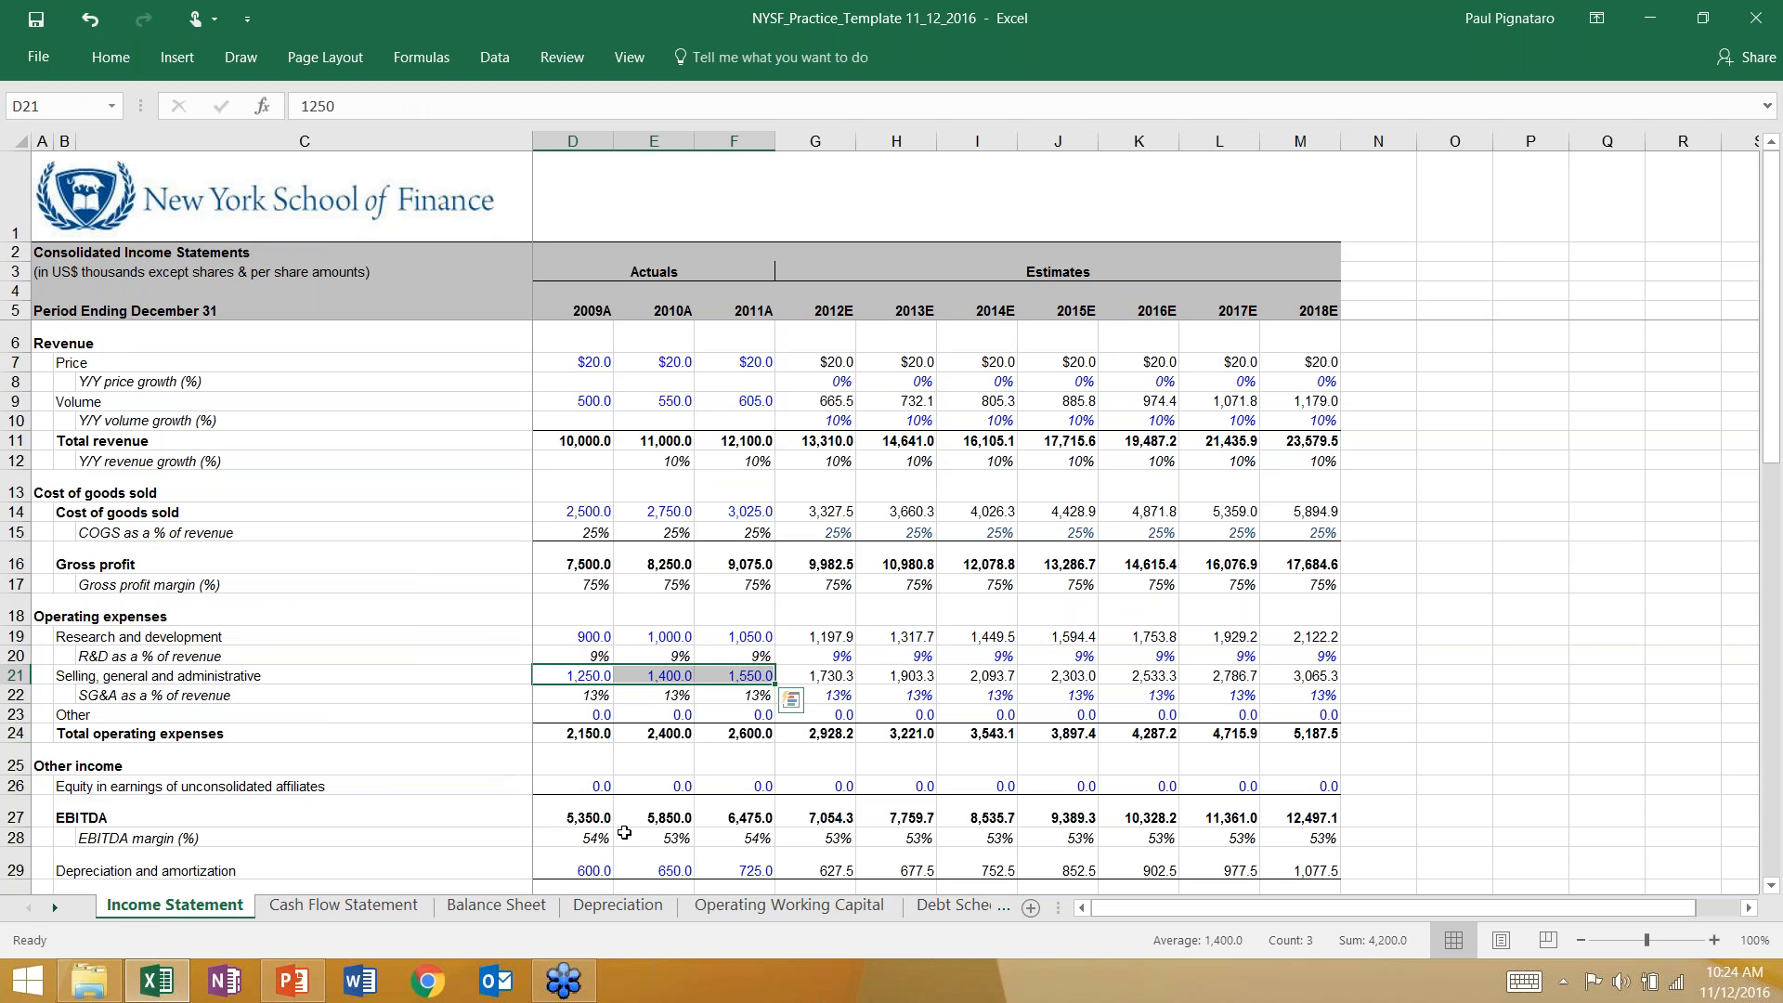
click(589, 634)
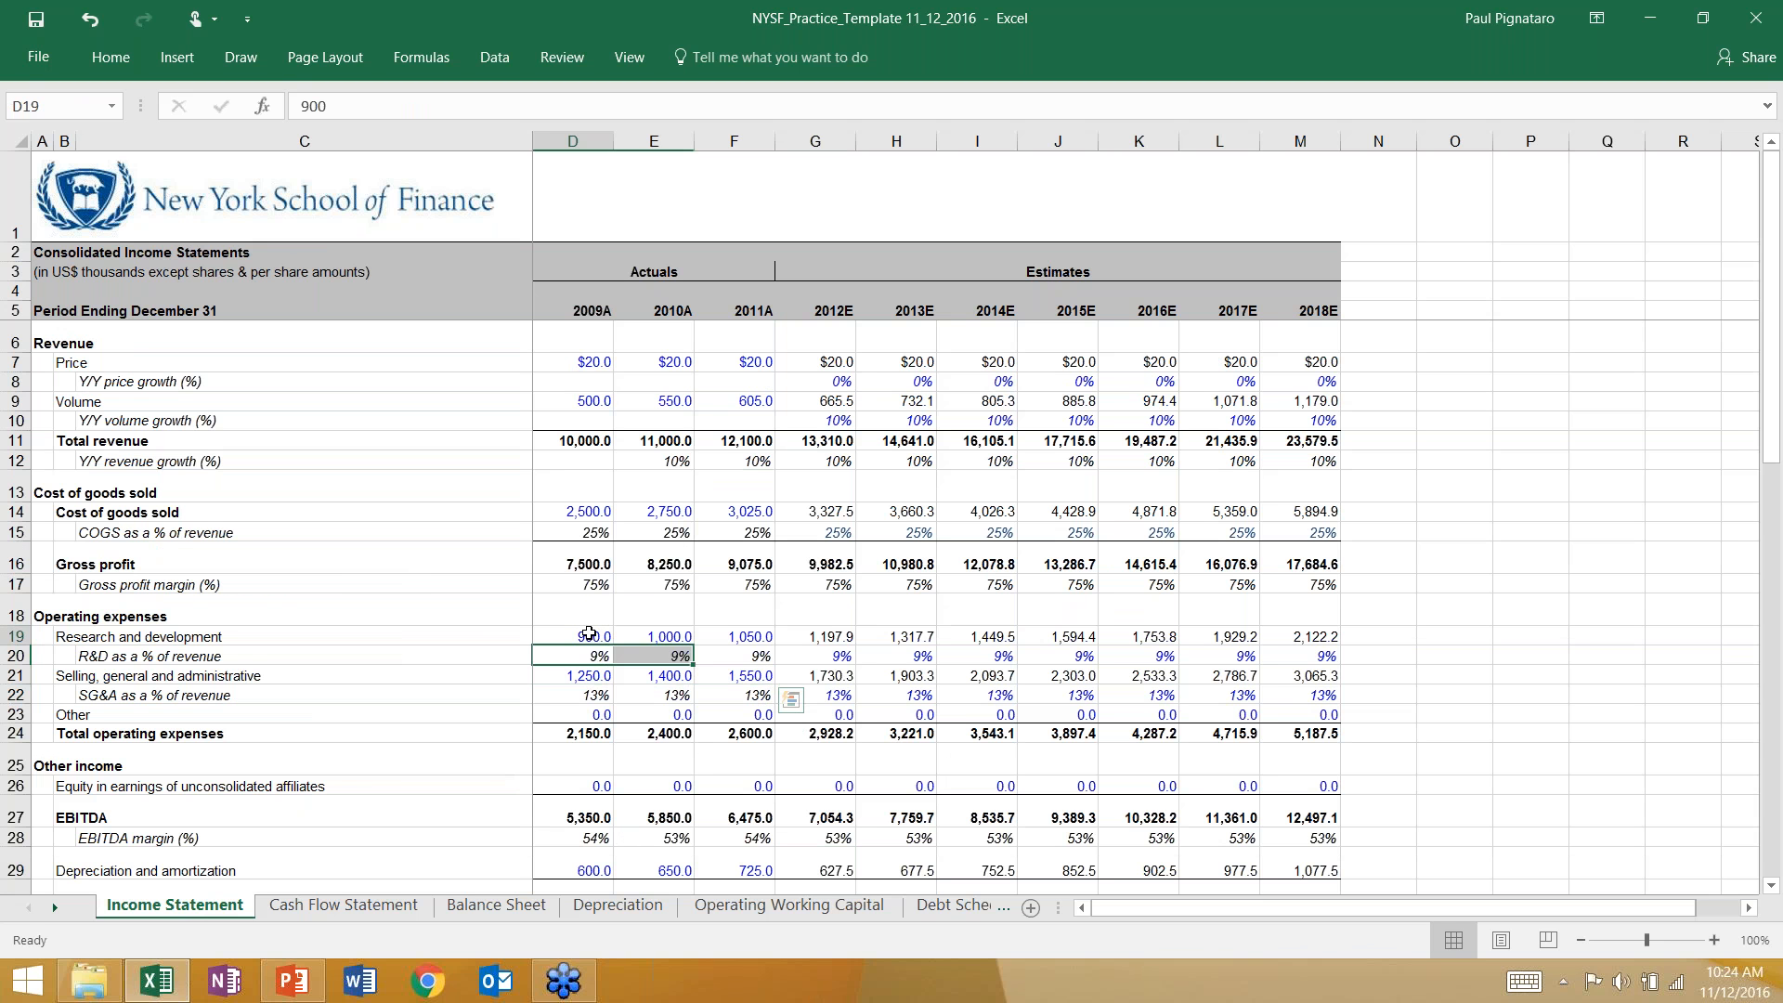
click(571, 731)
click(687, 733)
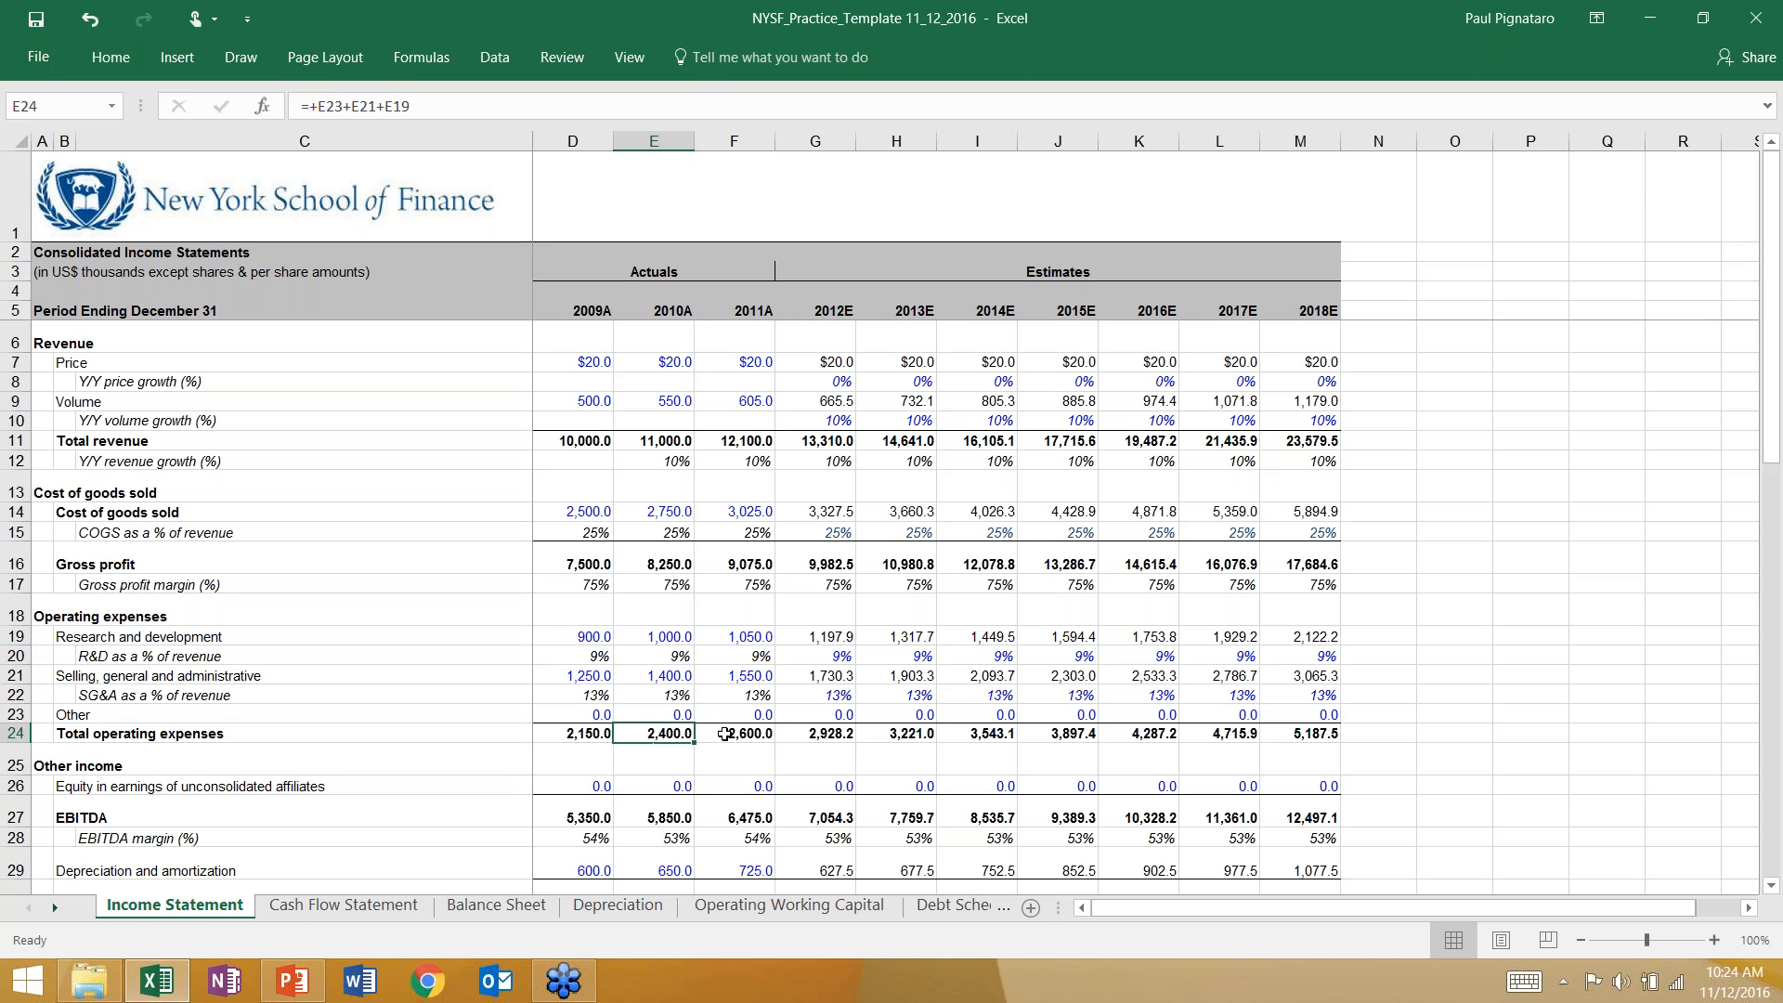
click(723, 733)
click(821, 735)
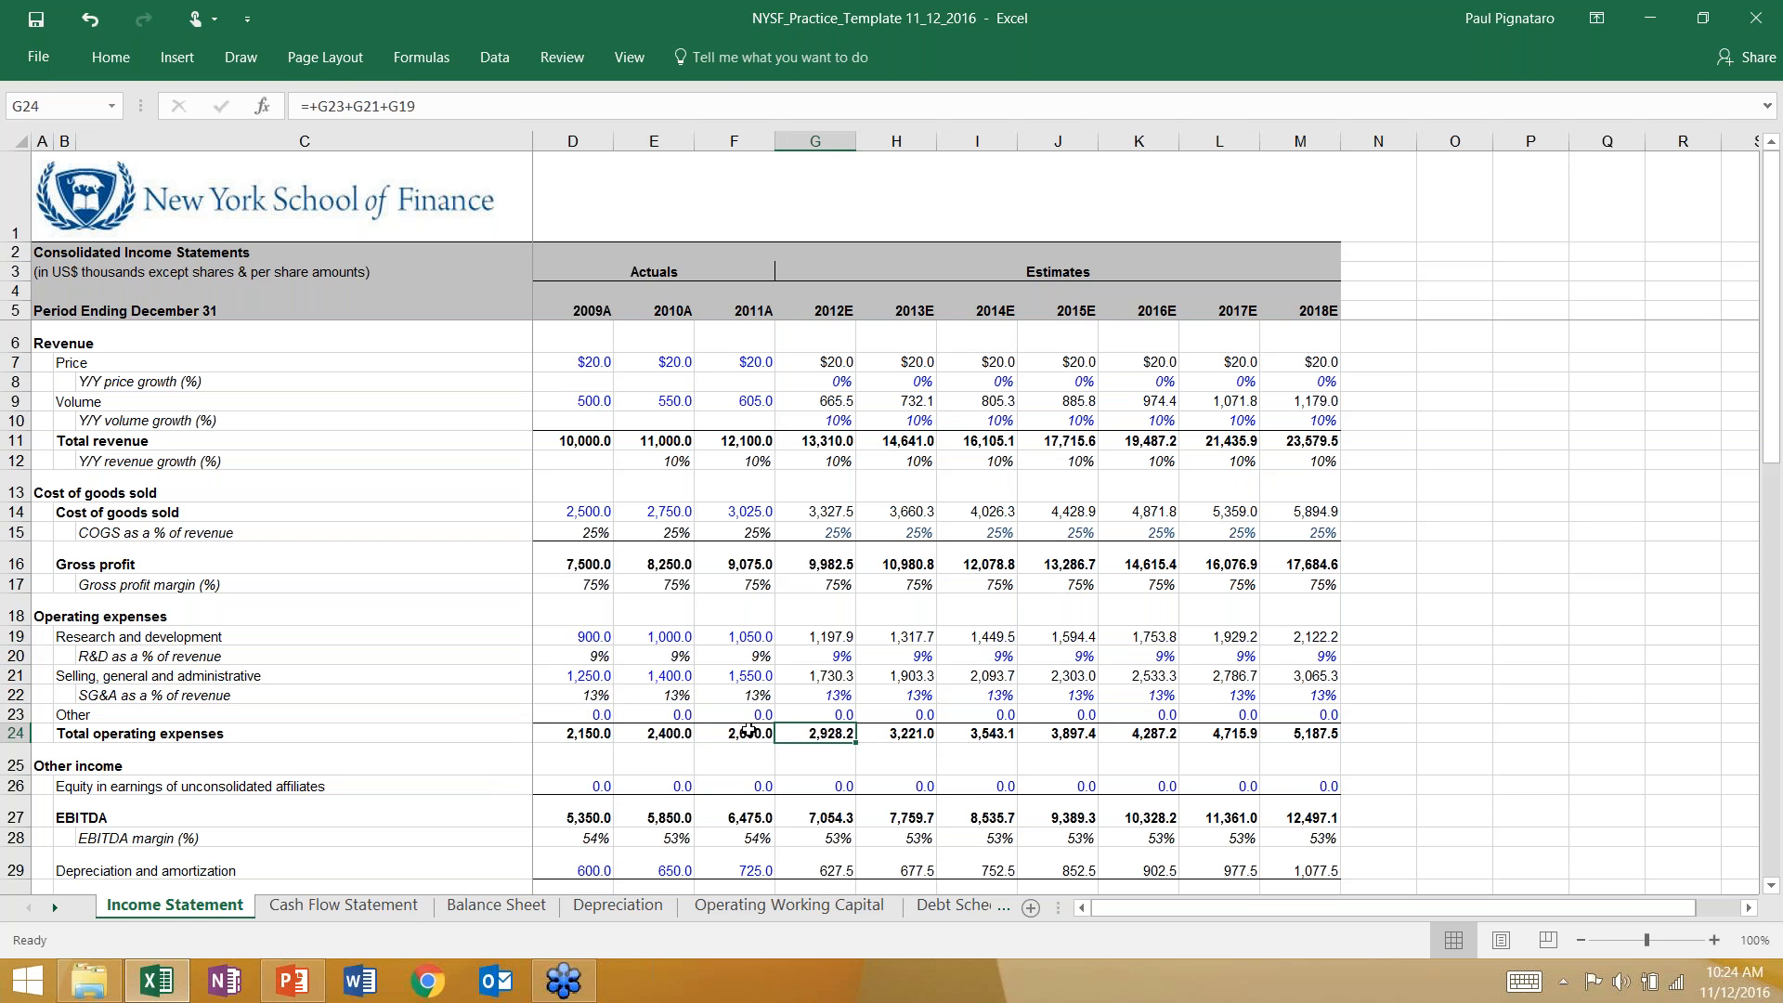
click(749, 732)
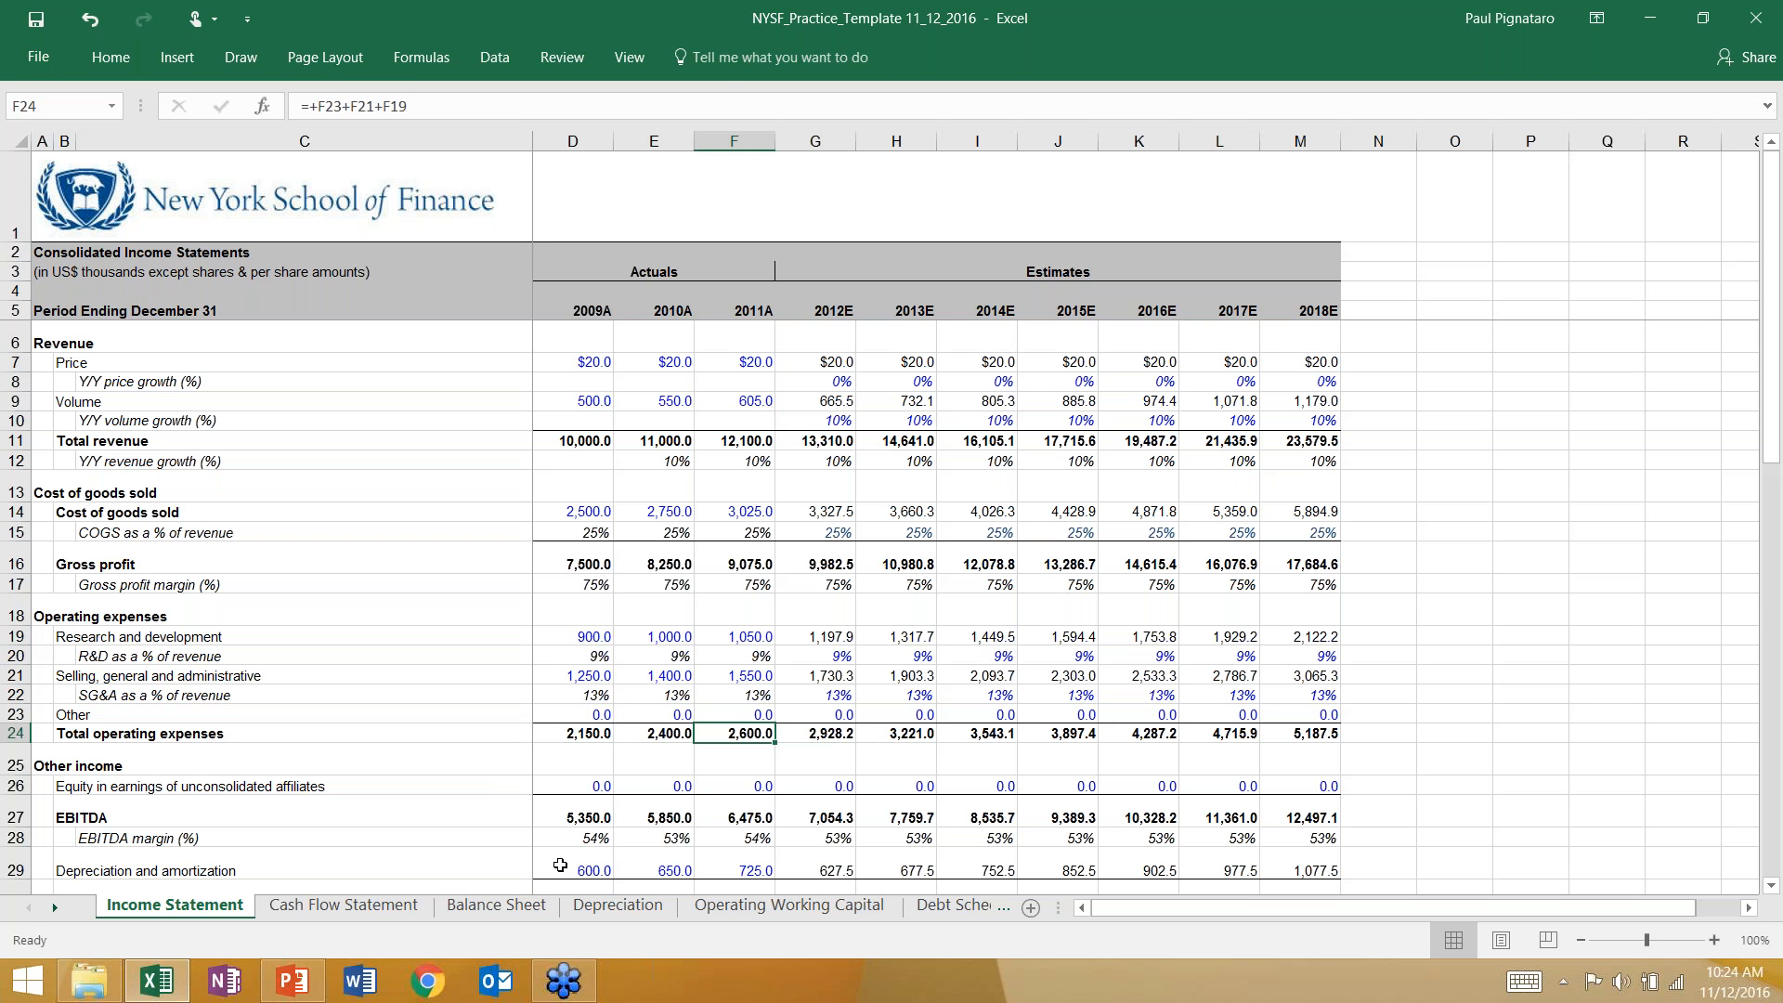
Step: Calculate the 2010A days prepaid in E12 of the Operating Working Capital sheet with =AVERAGE(E11,D11)/'Income Statement'!E24*360
click(789, 906)
text(=average()
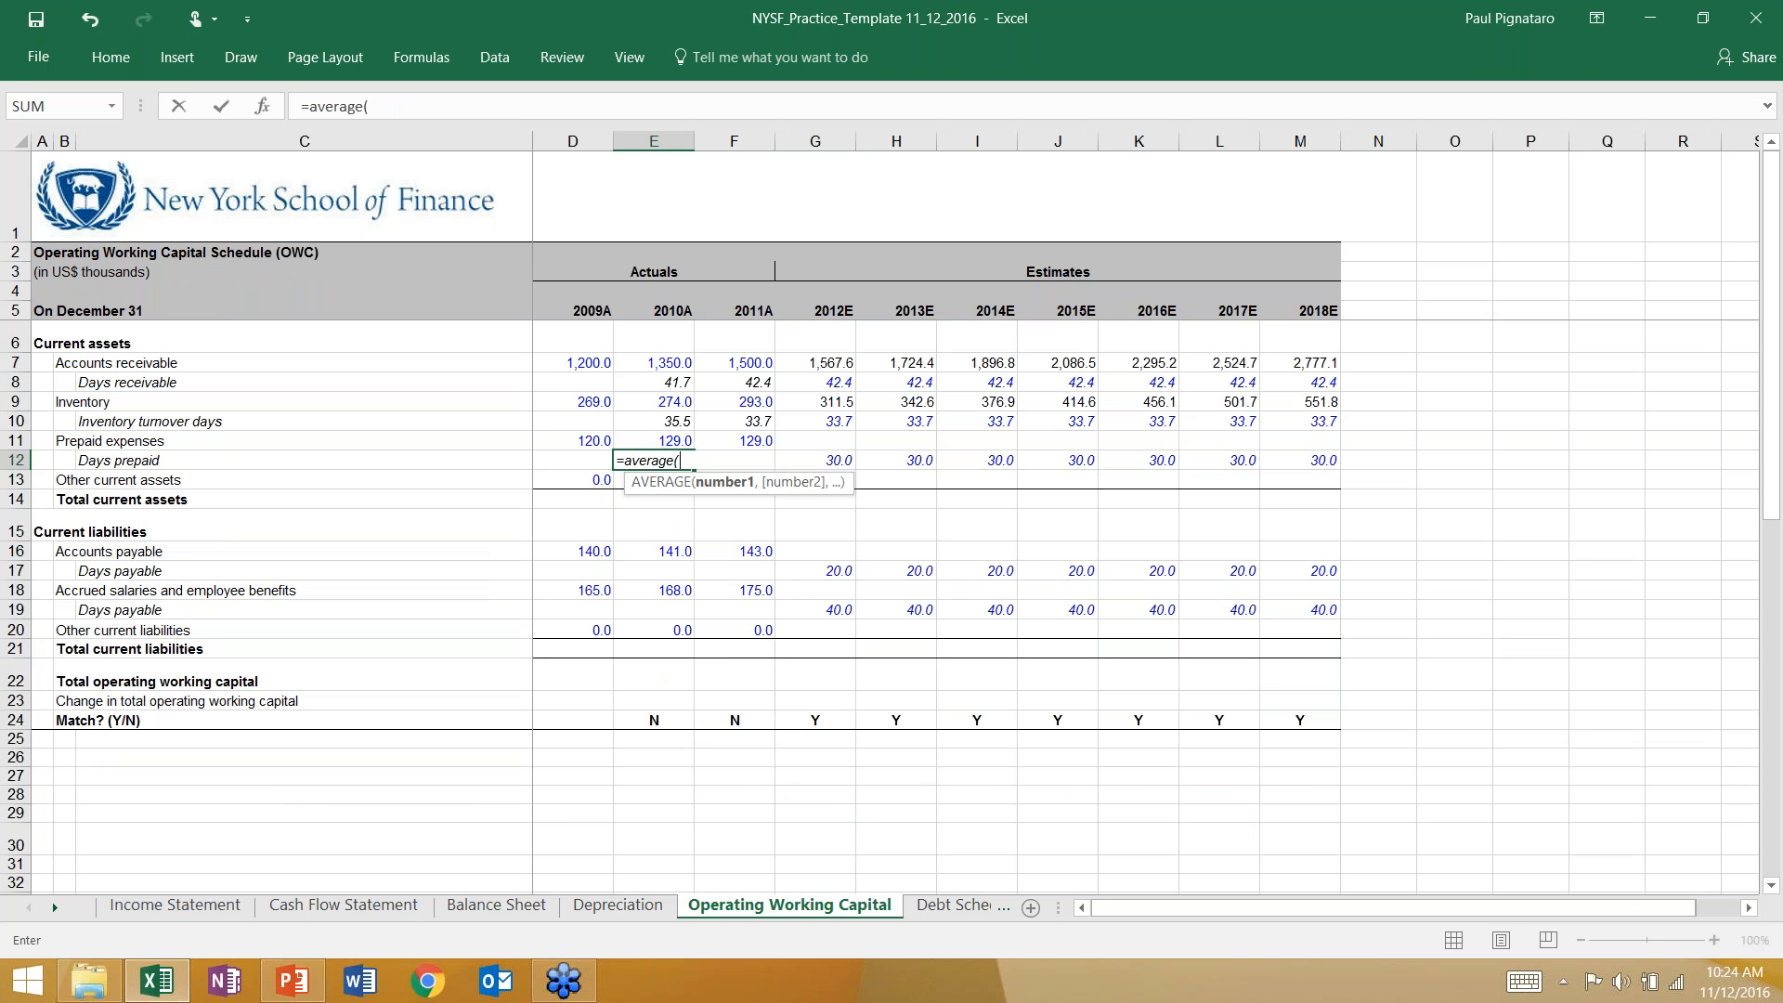
key(Up)
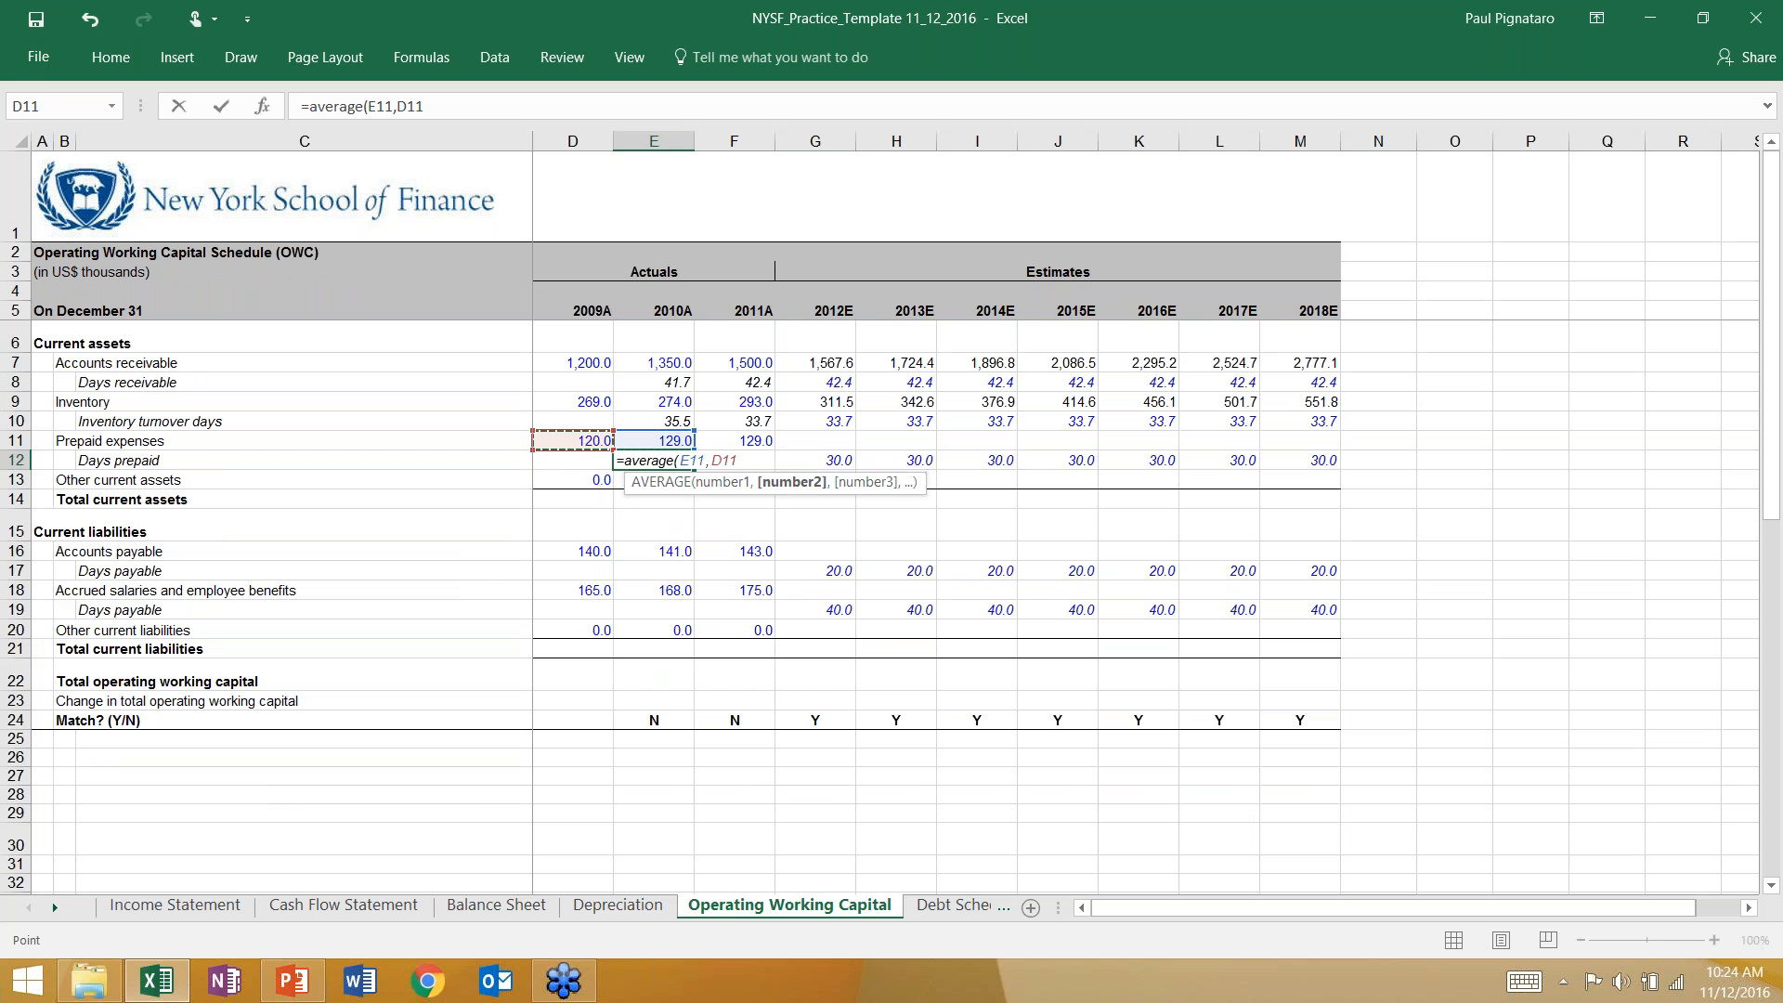
text(/)
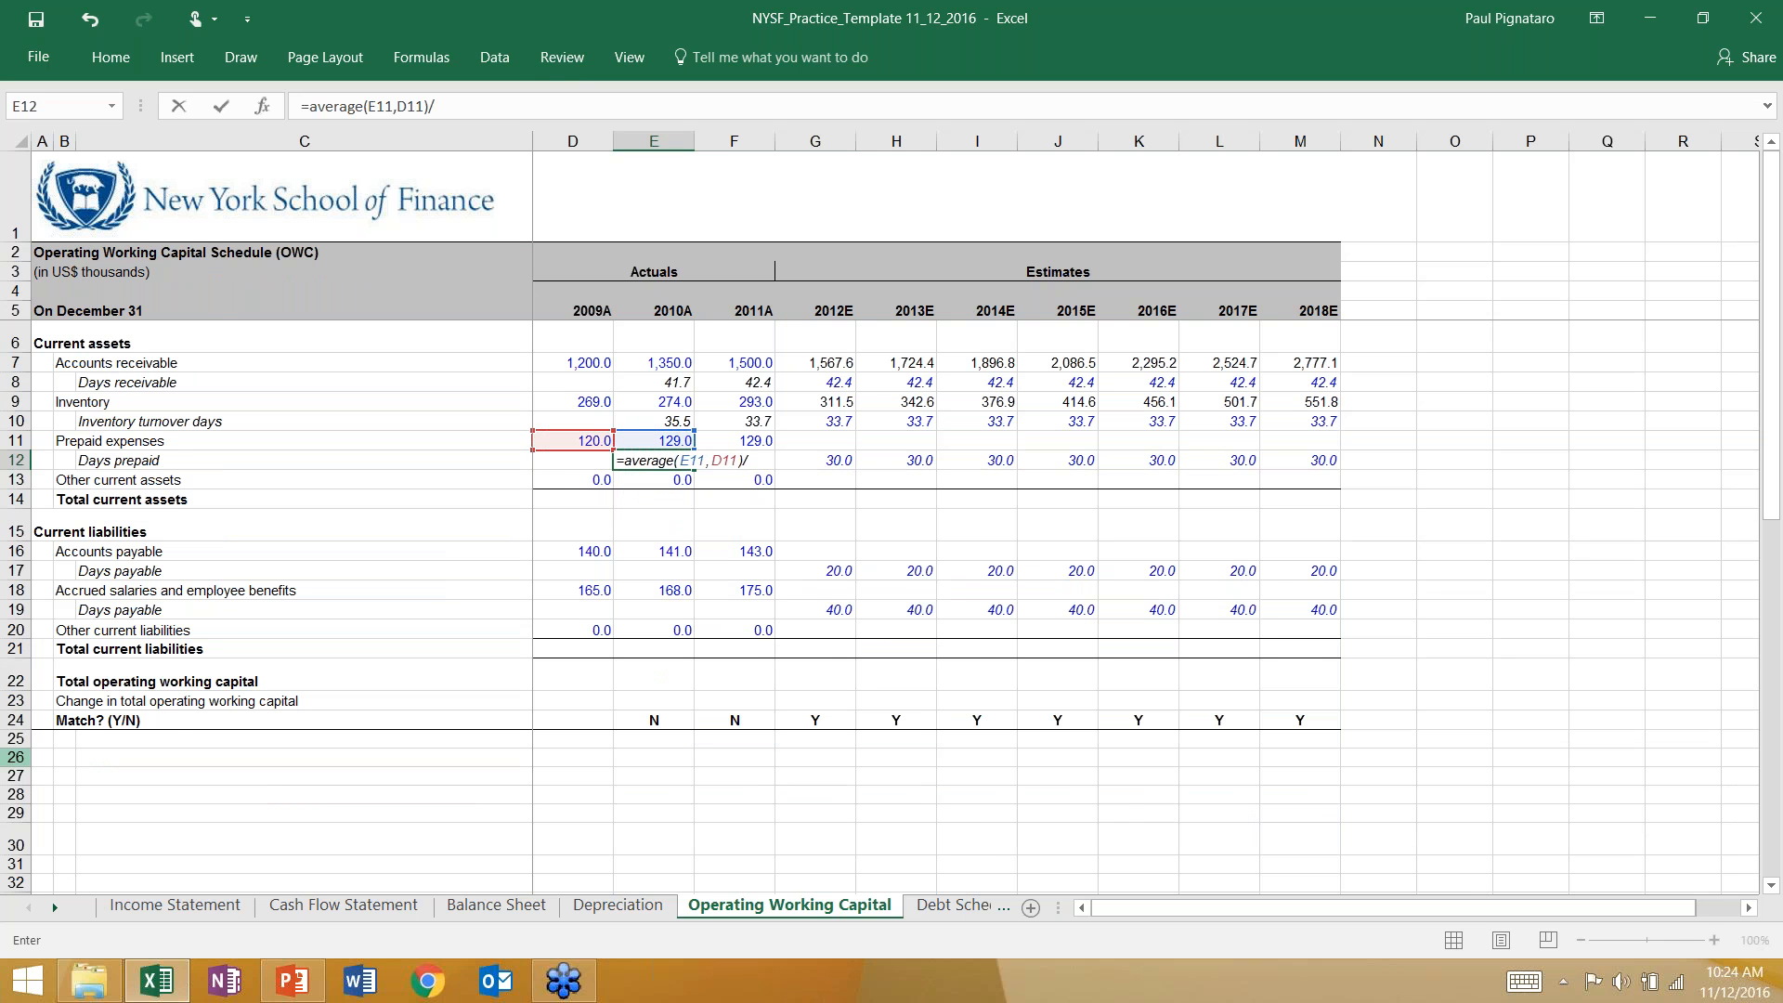
click(174, 904)
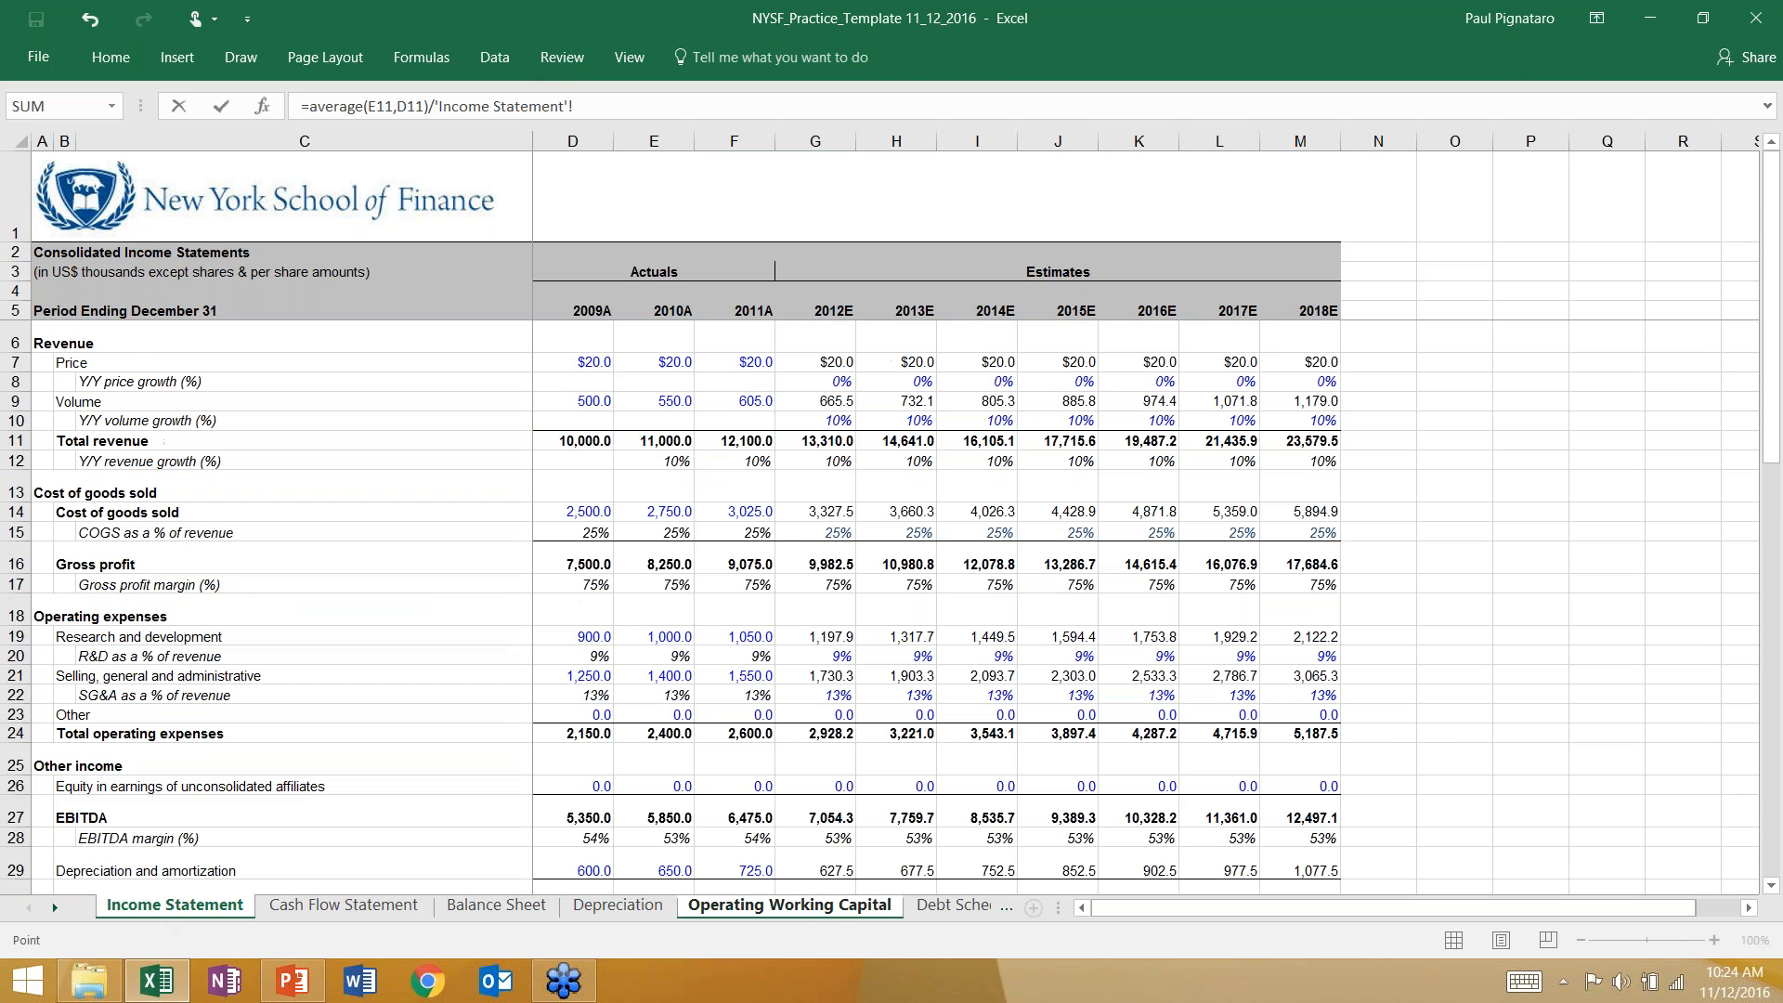
click(648, 732)
text(*)
key(ctrl+Return)
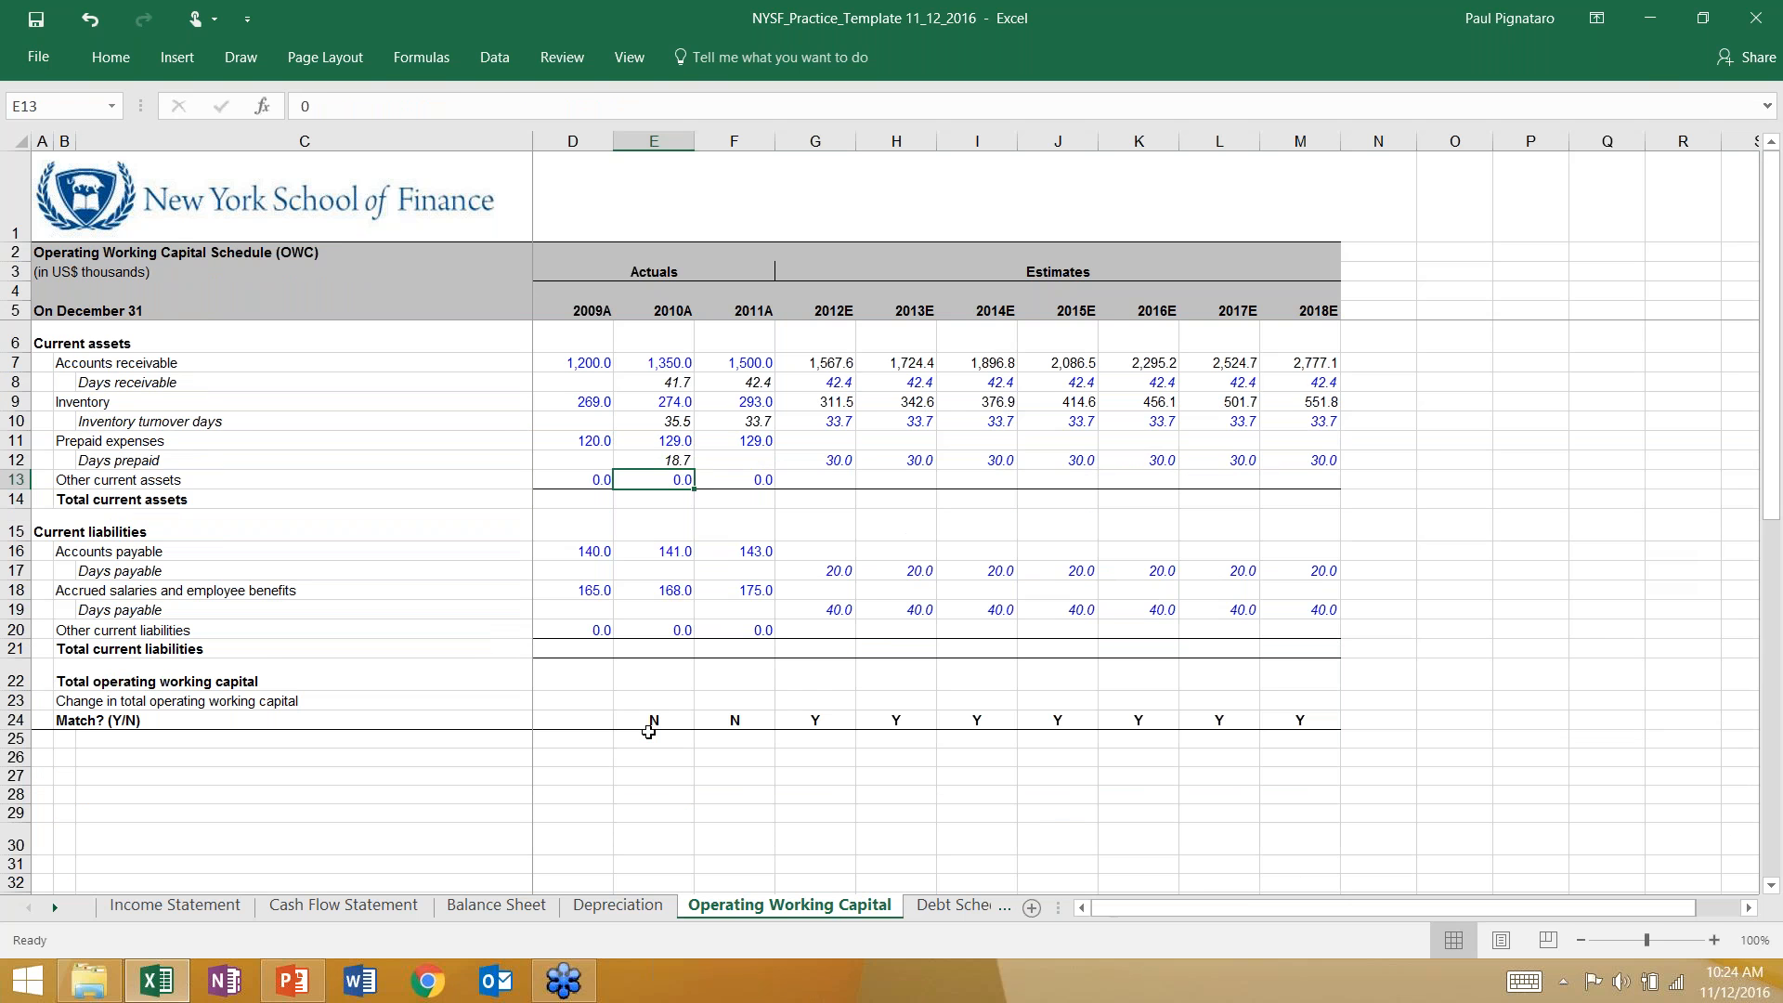
Step: Copy the 2010A days prepaid formula from E12 to 2011A in F12 and check the cell references of both formulas
key(shift+Right)
key(ctrl+r)
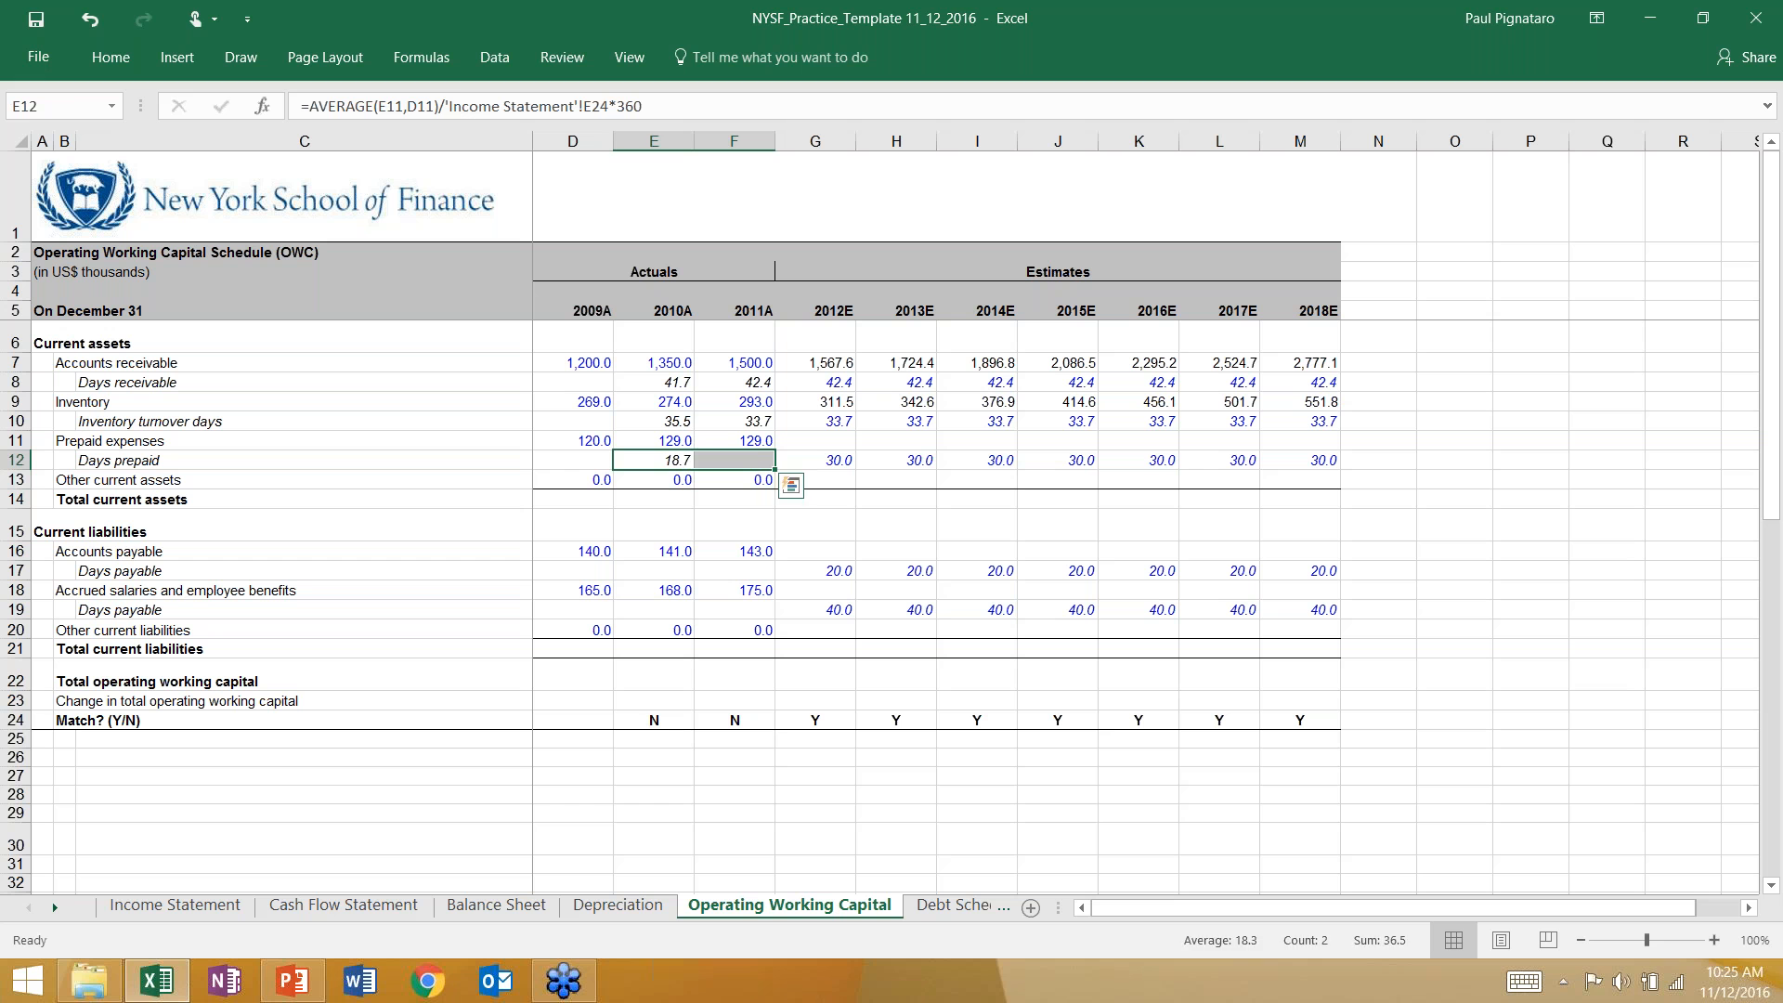
key(shift+Left)
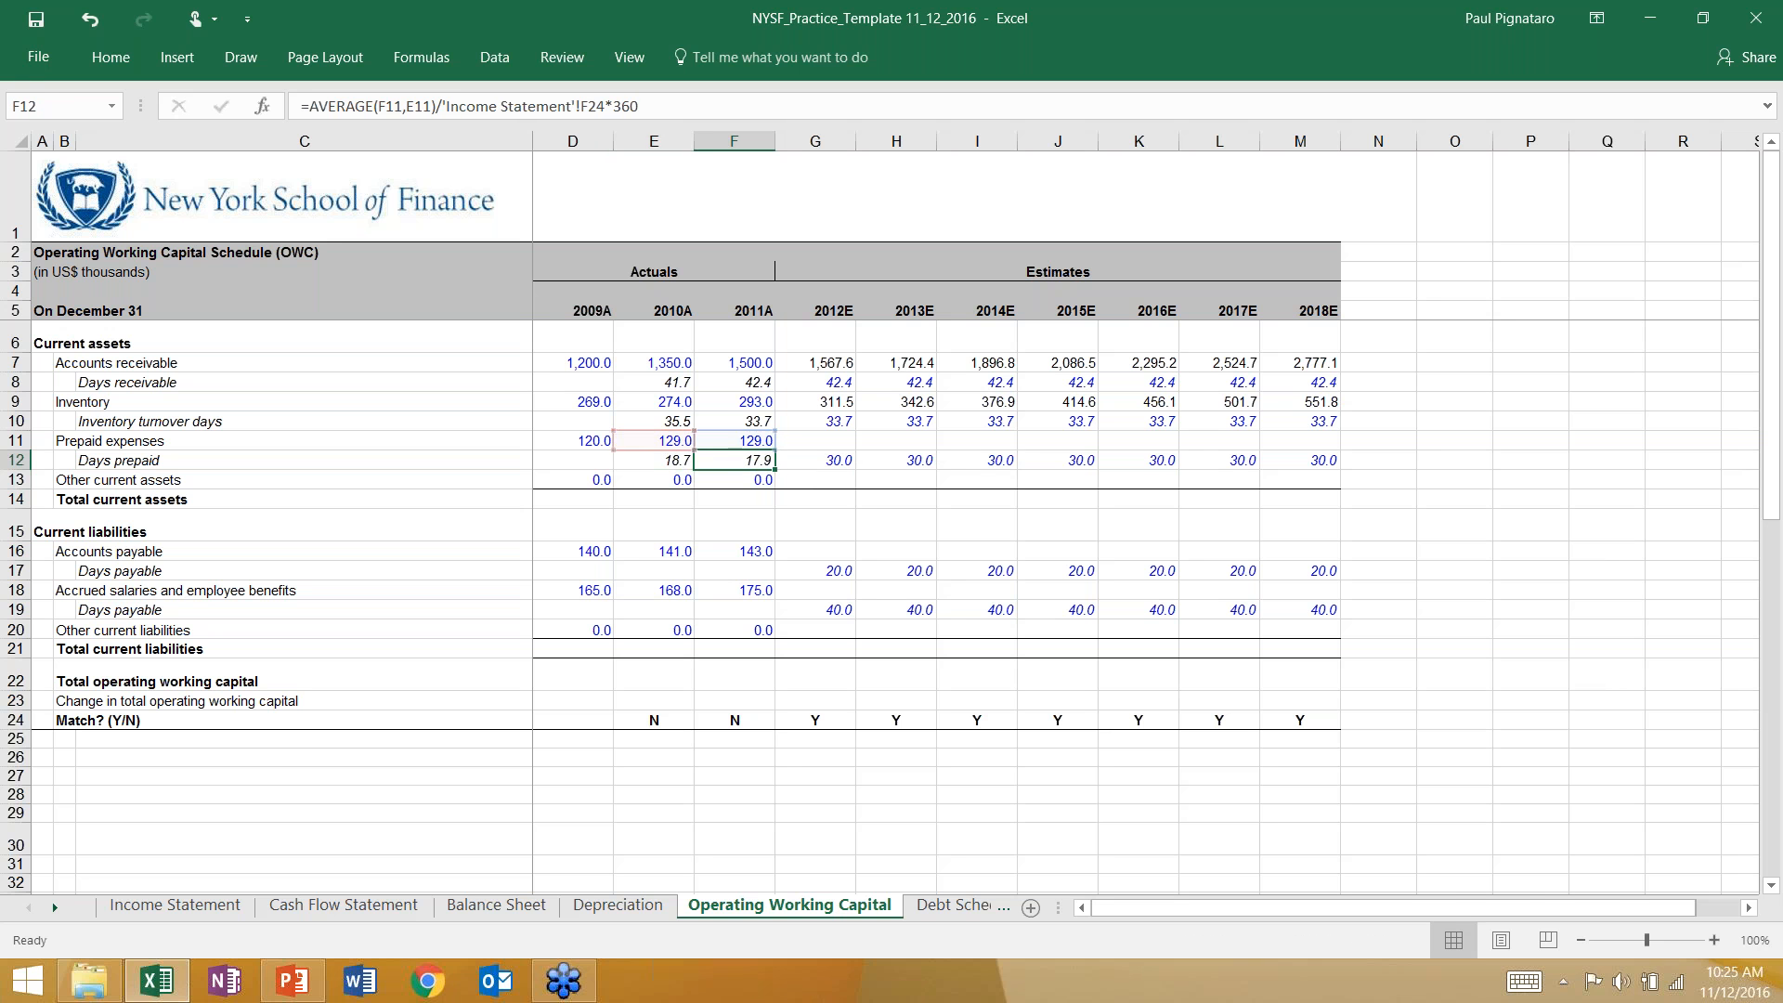
key(F2)
key(Tab)
key(F2)
key(shift+Tab)
key(F2)
key(Tab)
key(F2)
Step: Set the projected days prepaid to 17.9 for 2012E in G12 and copy it across through 2018E in M12
key(Tab)
text(17.9)
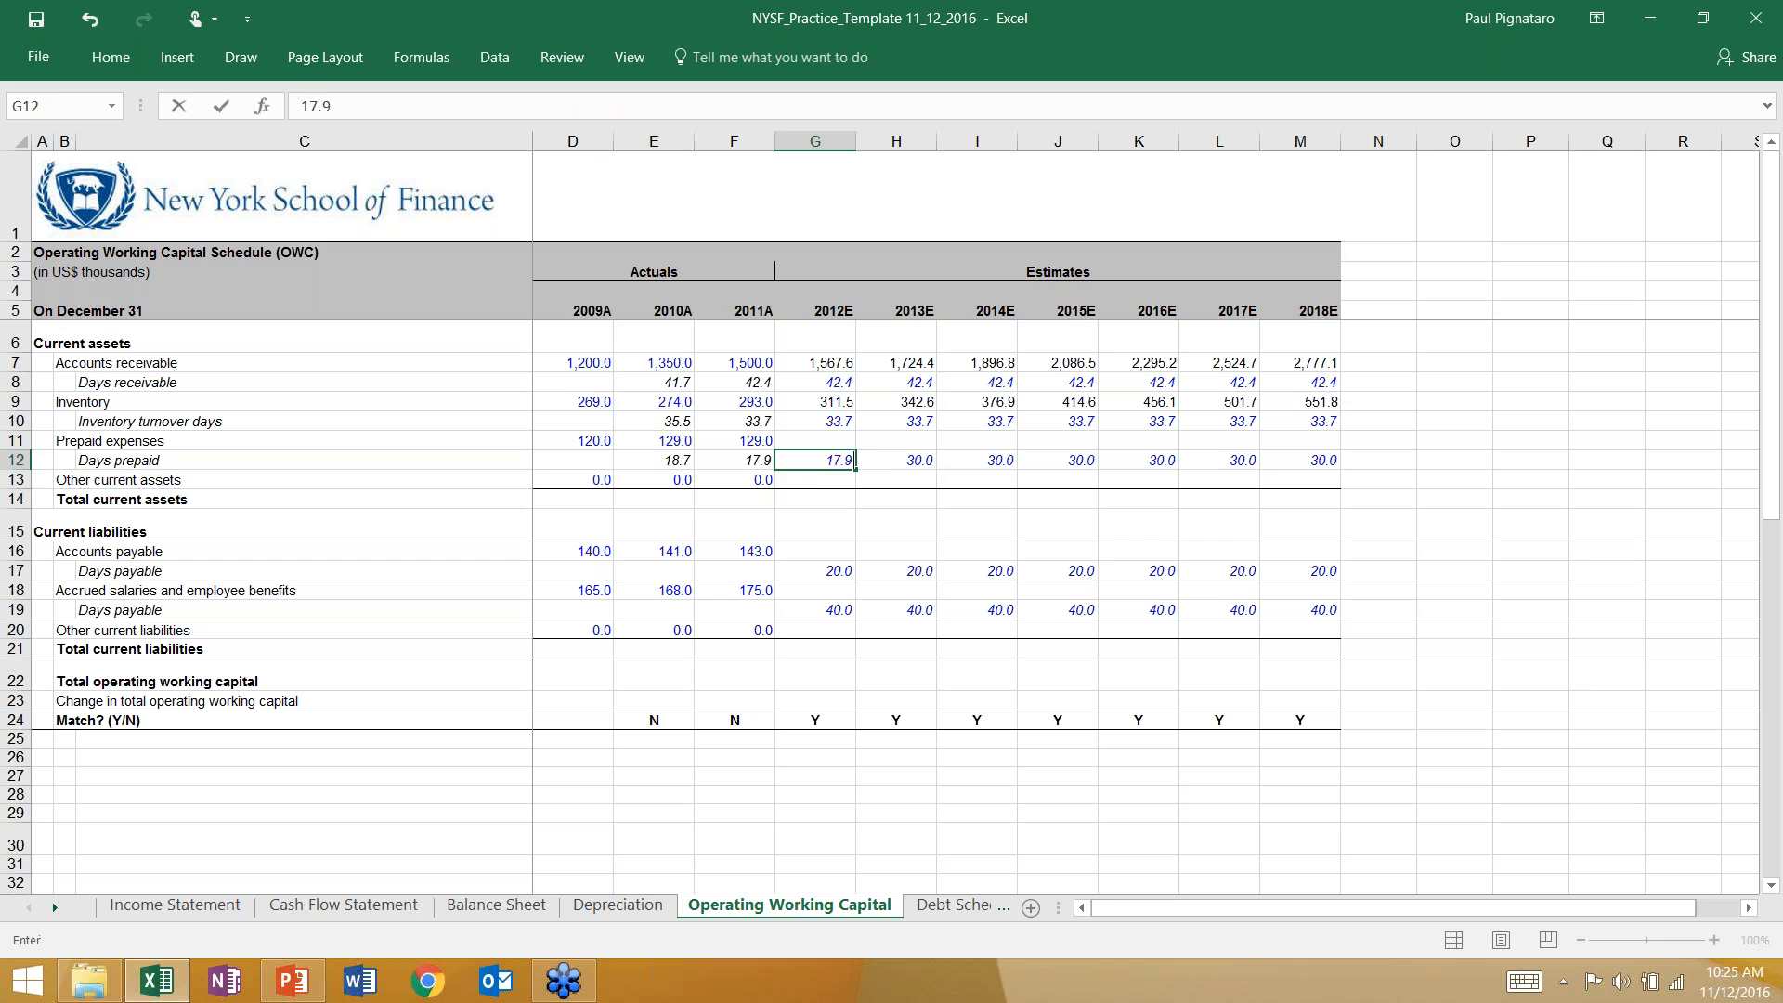
key(Return)
key(Up)
key(shift+Right)
key(shift+Right)
key(shift+Right)
key(shift+Right)
key(shift+Right)
key(shift+Right)
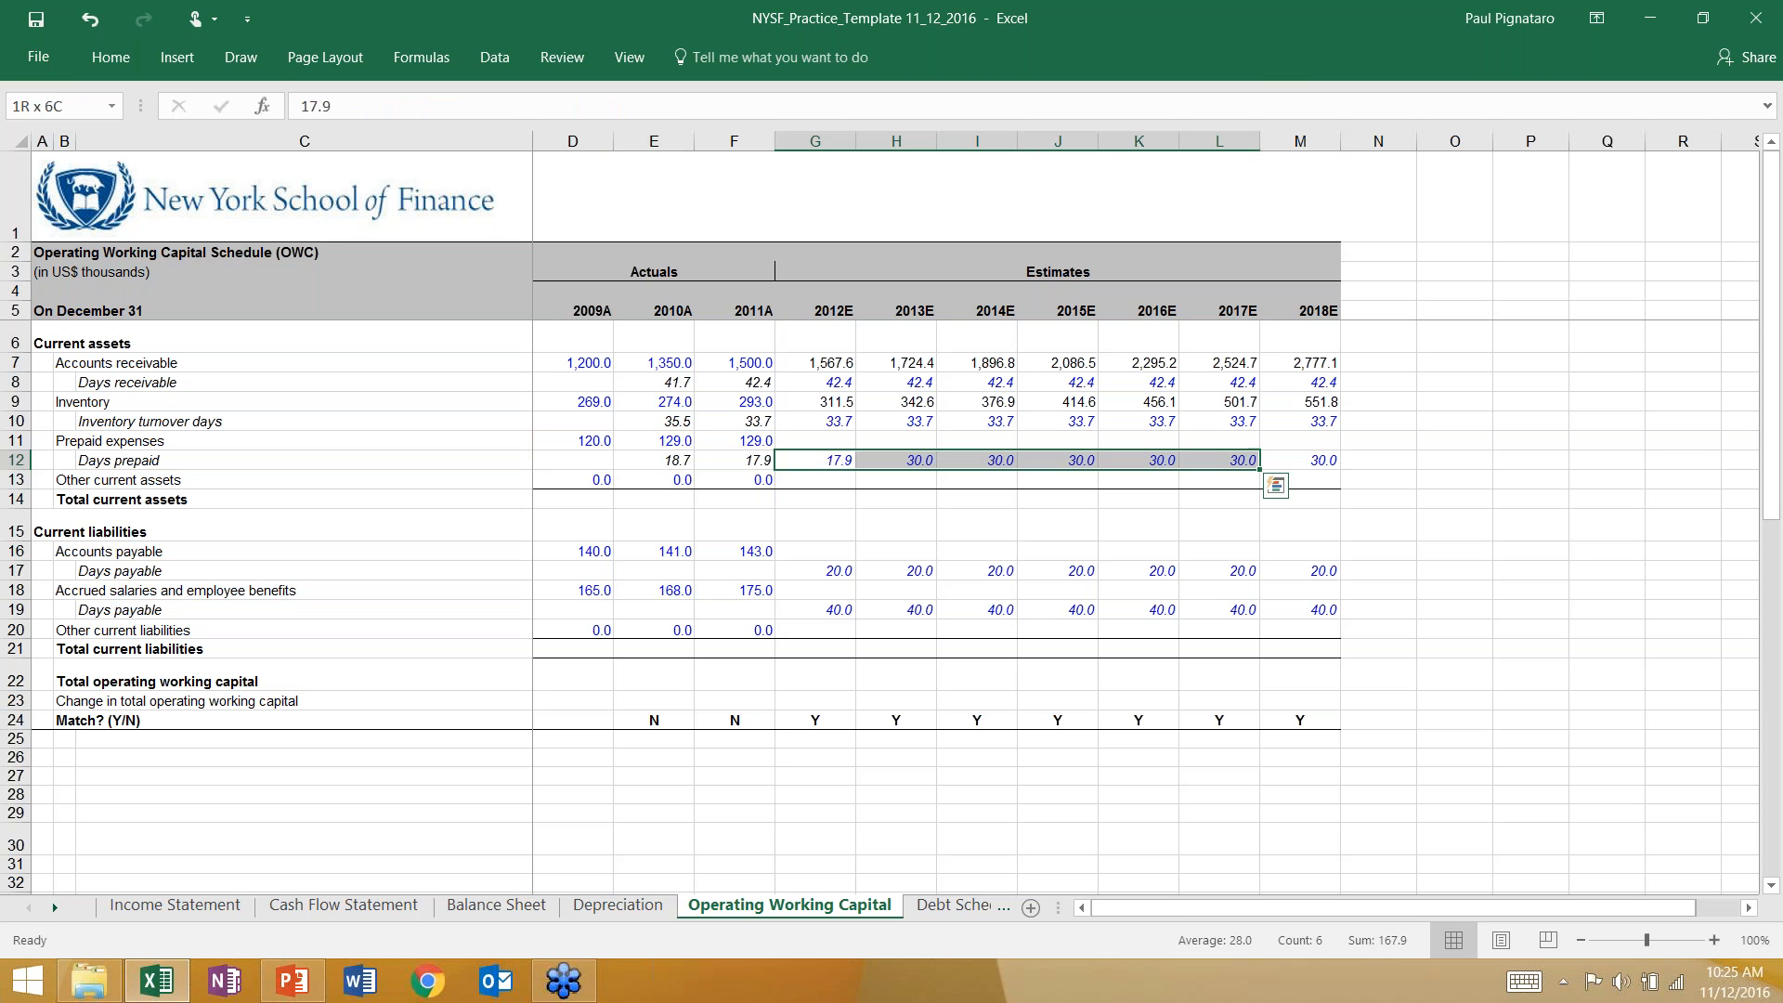
key(ctrl+r)
key(Right)
Step: Compare the 2010A and 2011A prepaid expenses in row 11 with the historical days prepaid
key(Left)
key(Left)
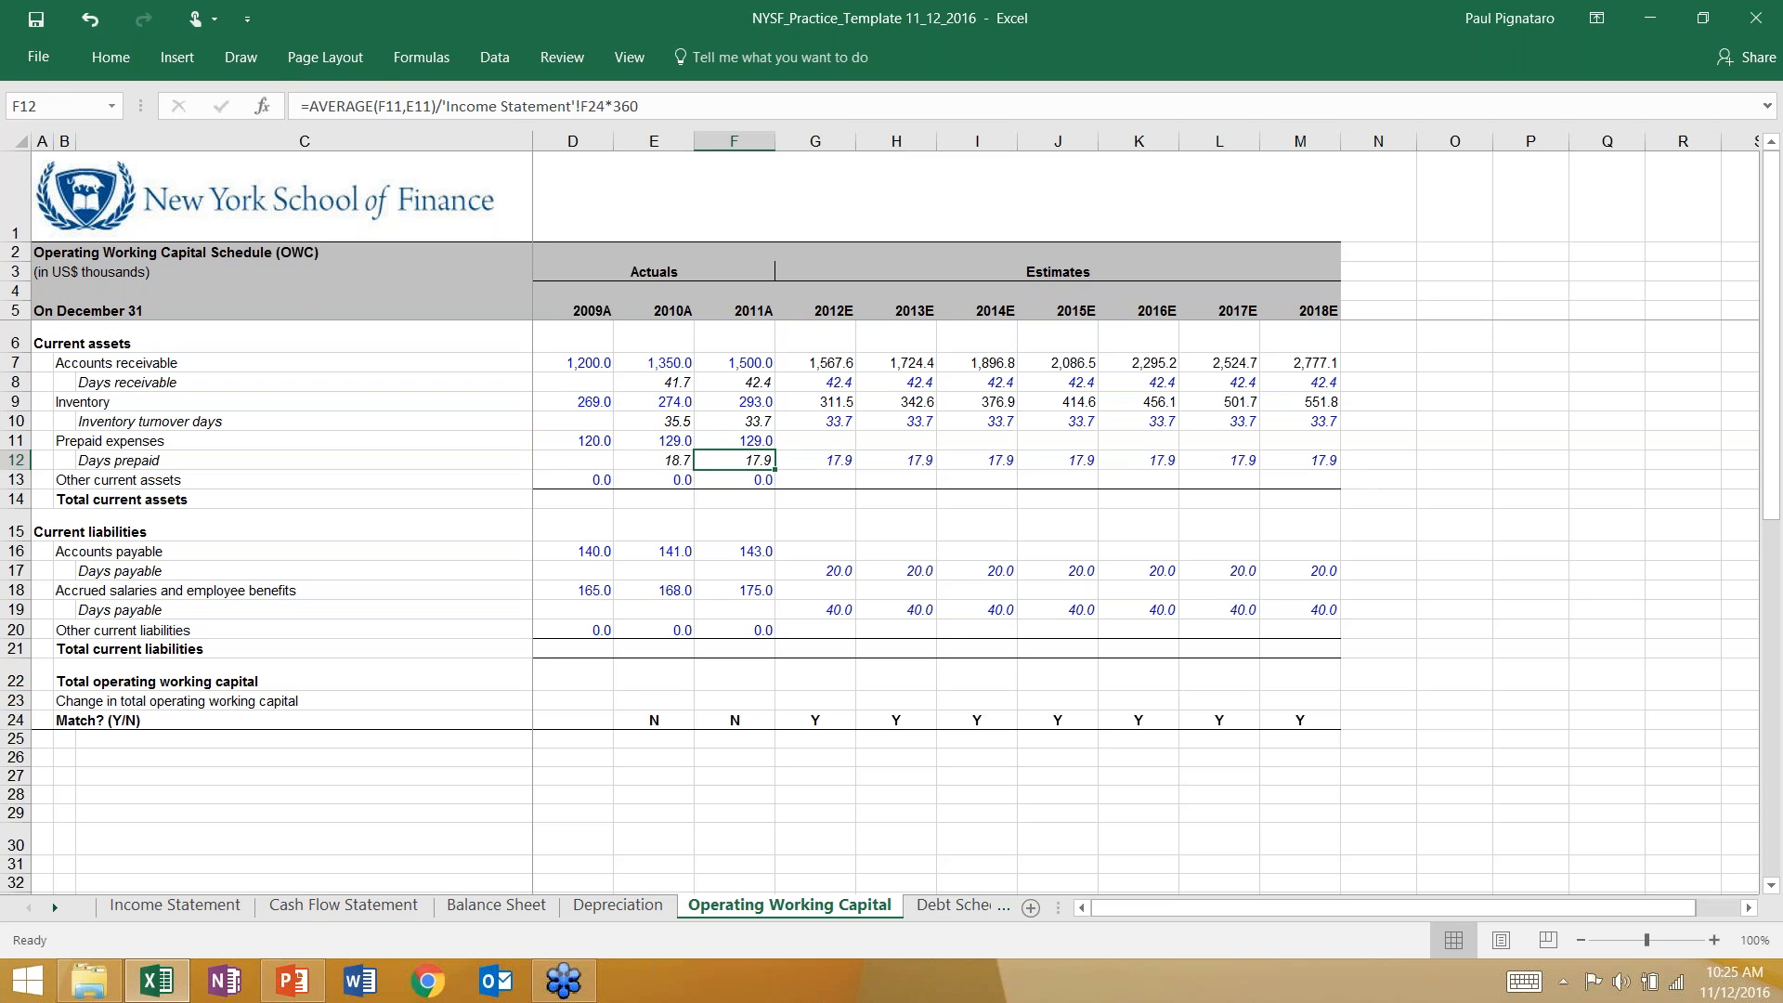
key(Up)
key(shift+Left)
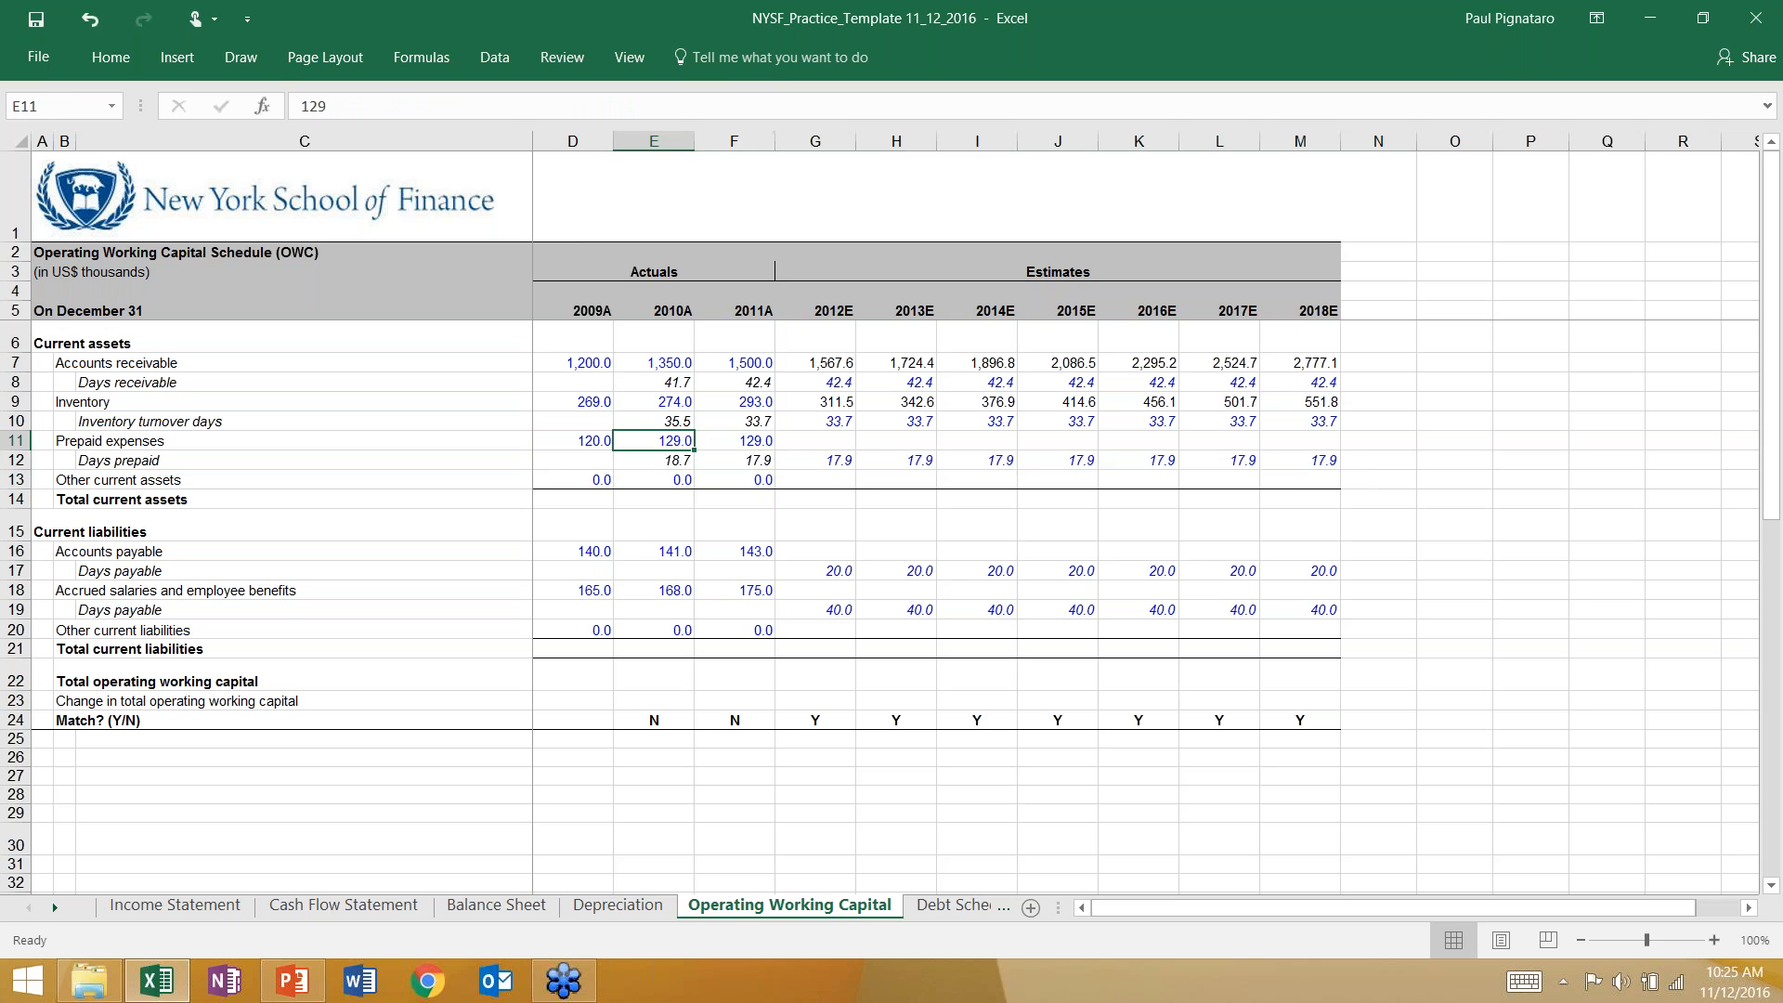
key(shift+Right)
key(Left)
key(Right)
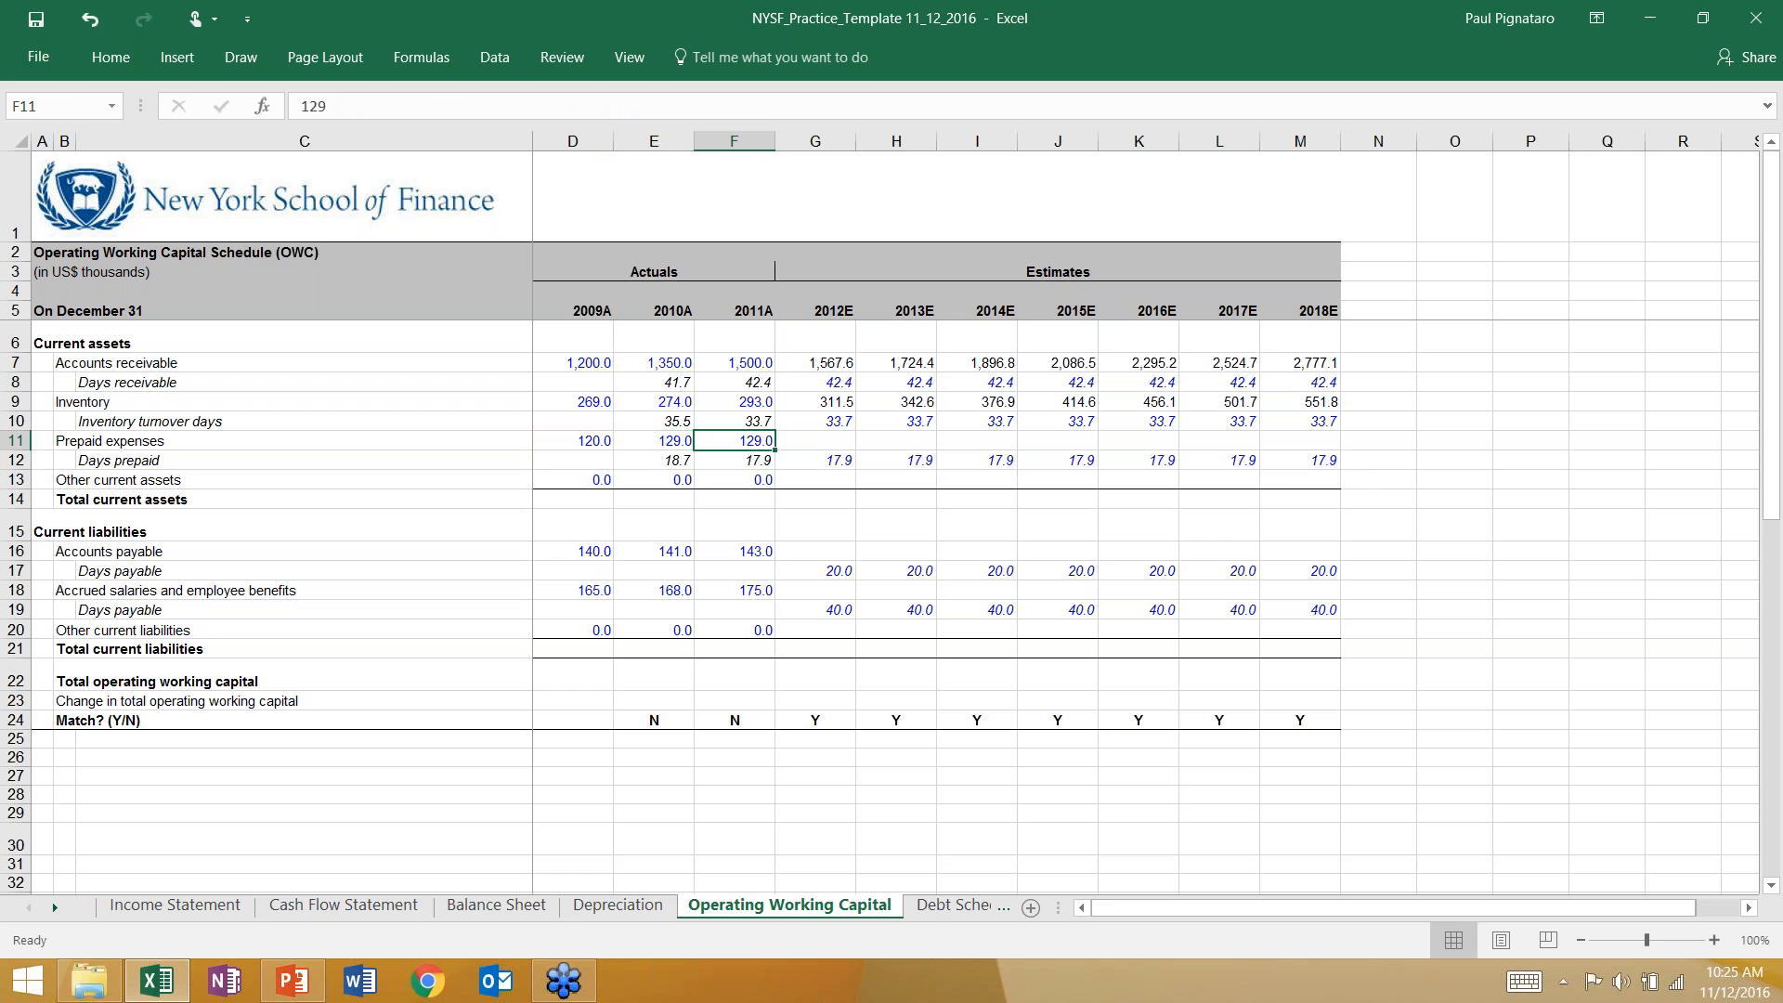
key(Left)
key(Right)
key(Left)
key(Right)
key(Left)
key(Right)
key(Right)
key(Left)
key(Left)
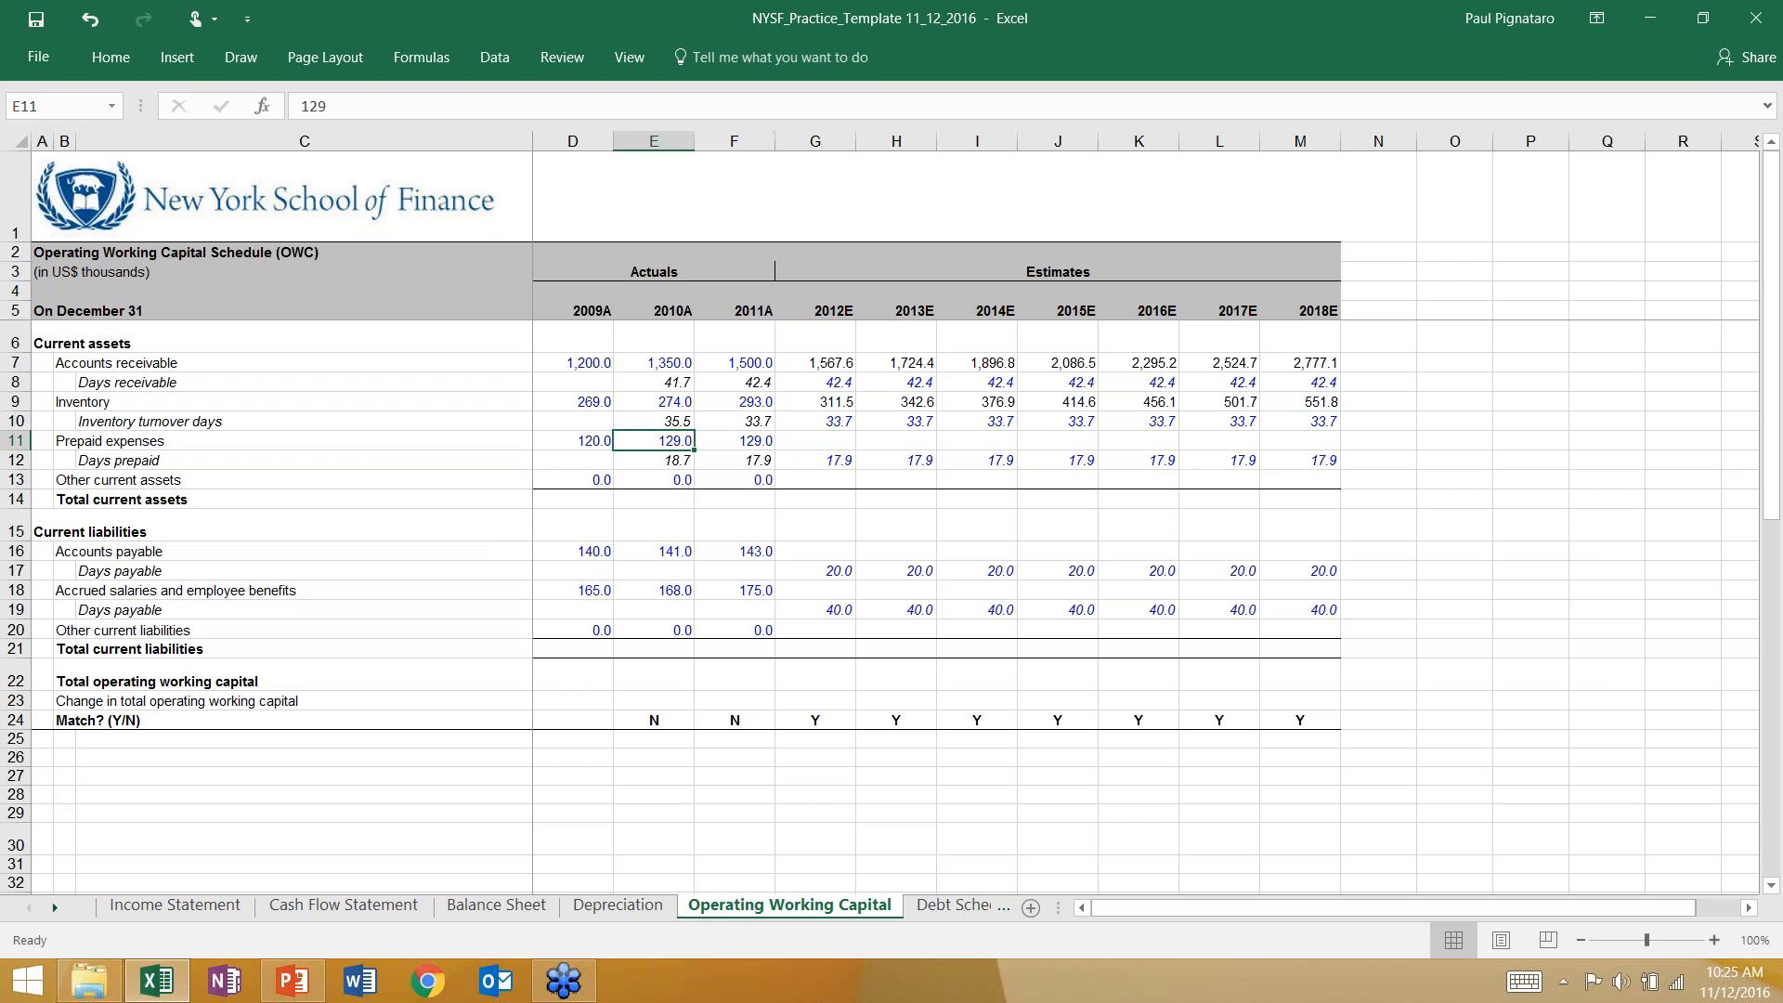
key(Right)
key(Left)
key(Right)
key(Right)
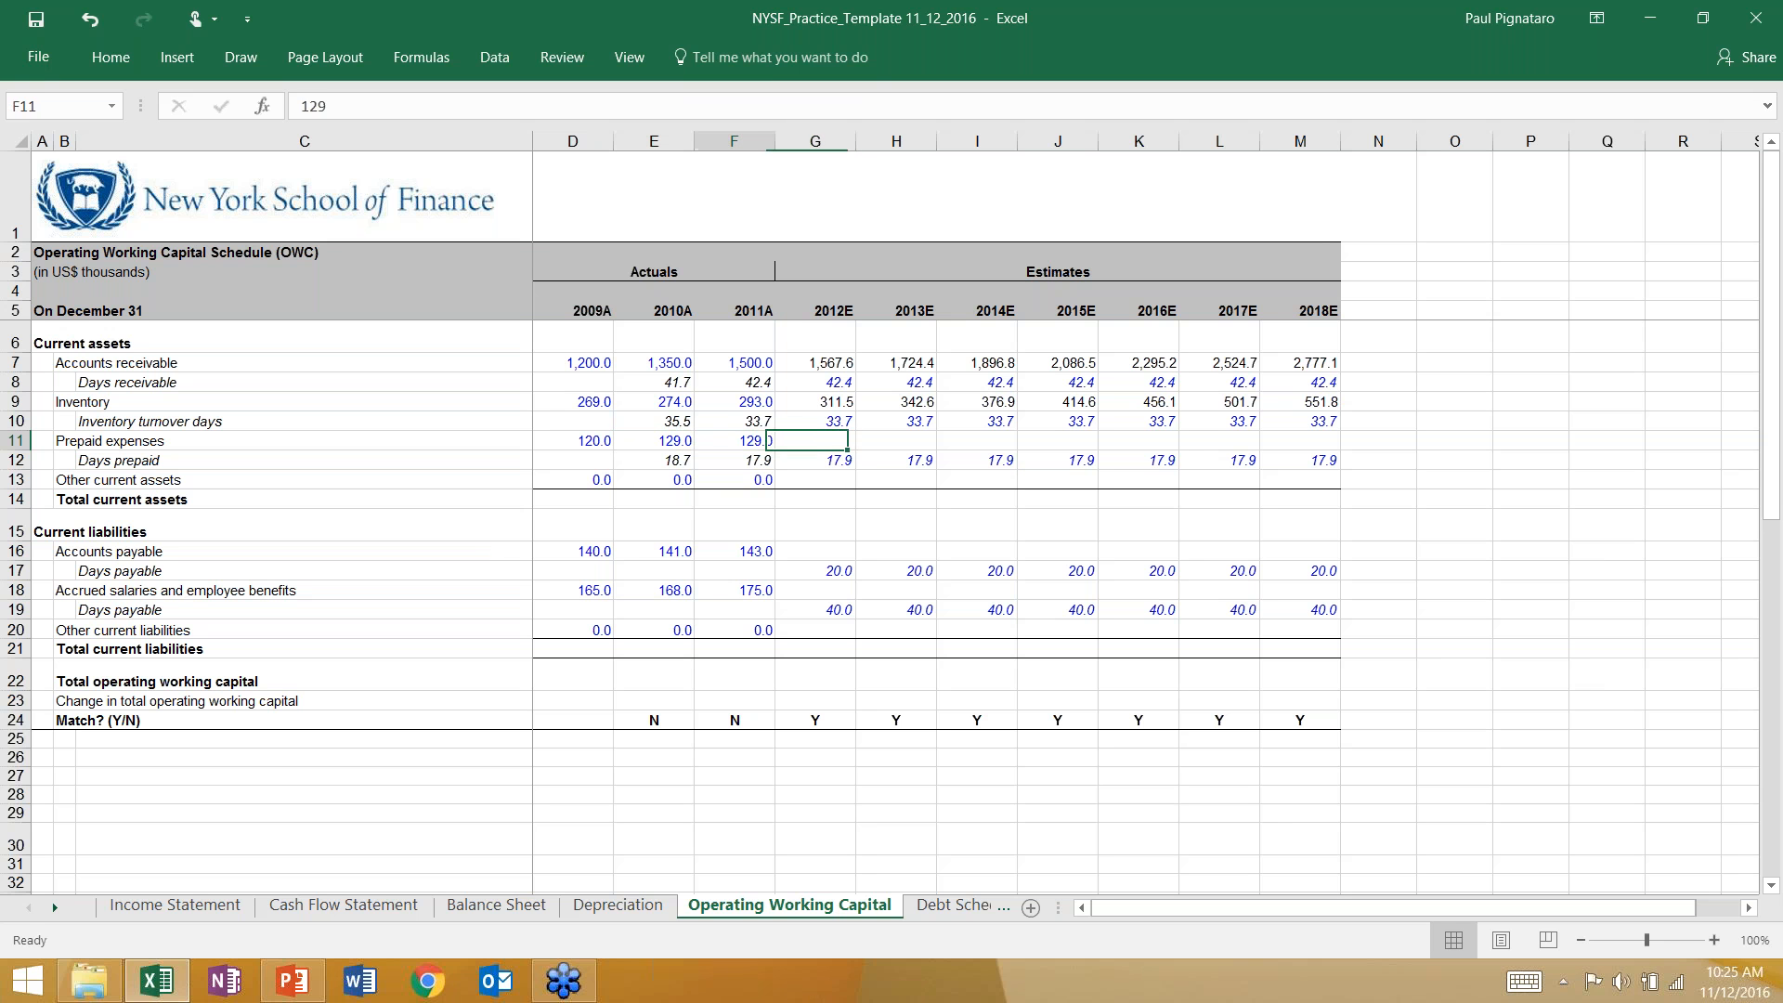
key(Left)
key(Right)
key(Left)
key(Right)
key(Left)
key(Left)
key(Right)
key(Right)
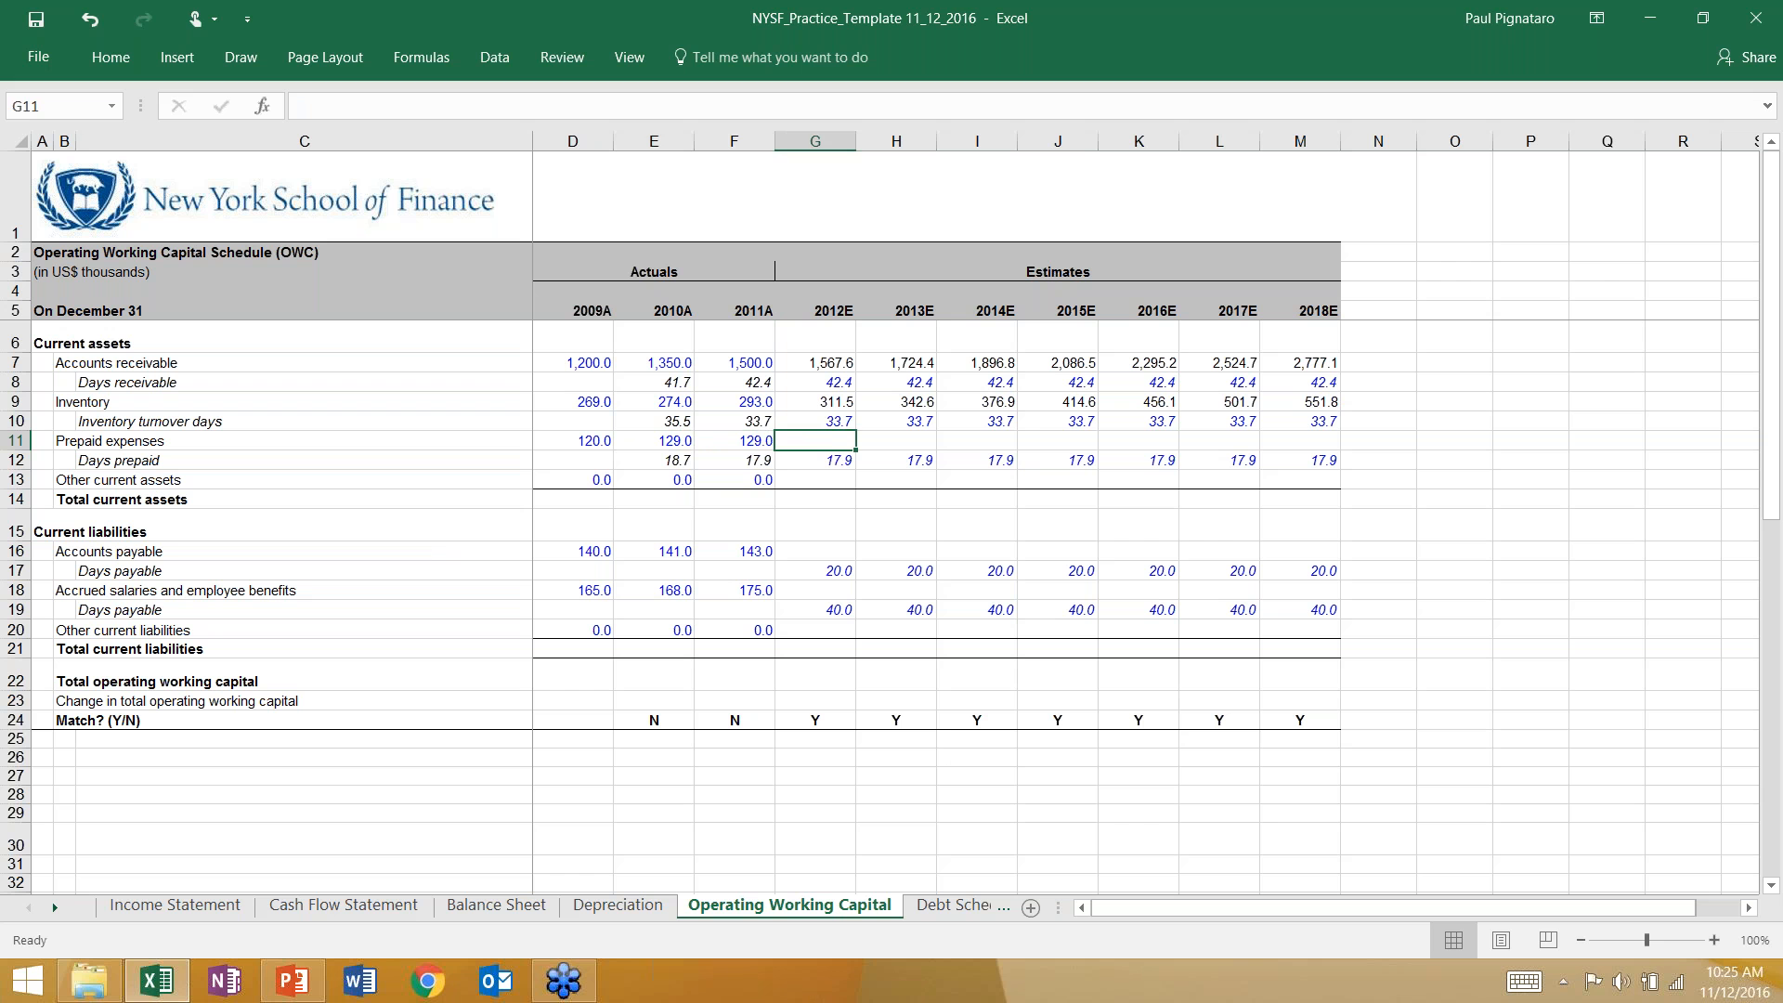
key(Left)
key(Left)
key(Right)
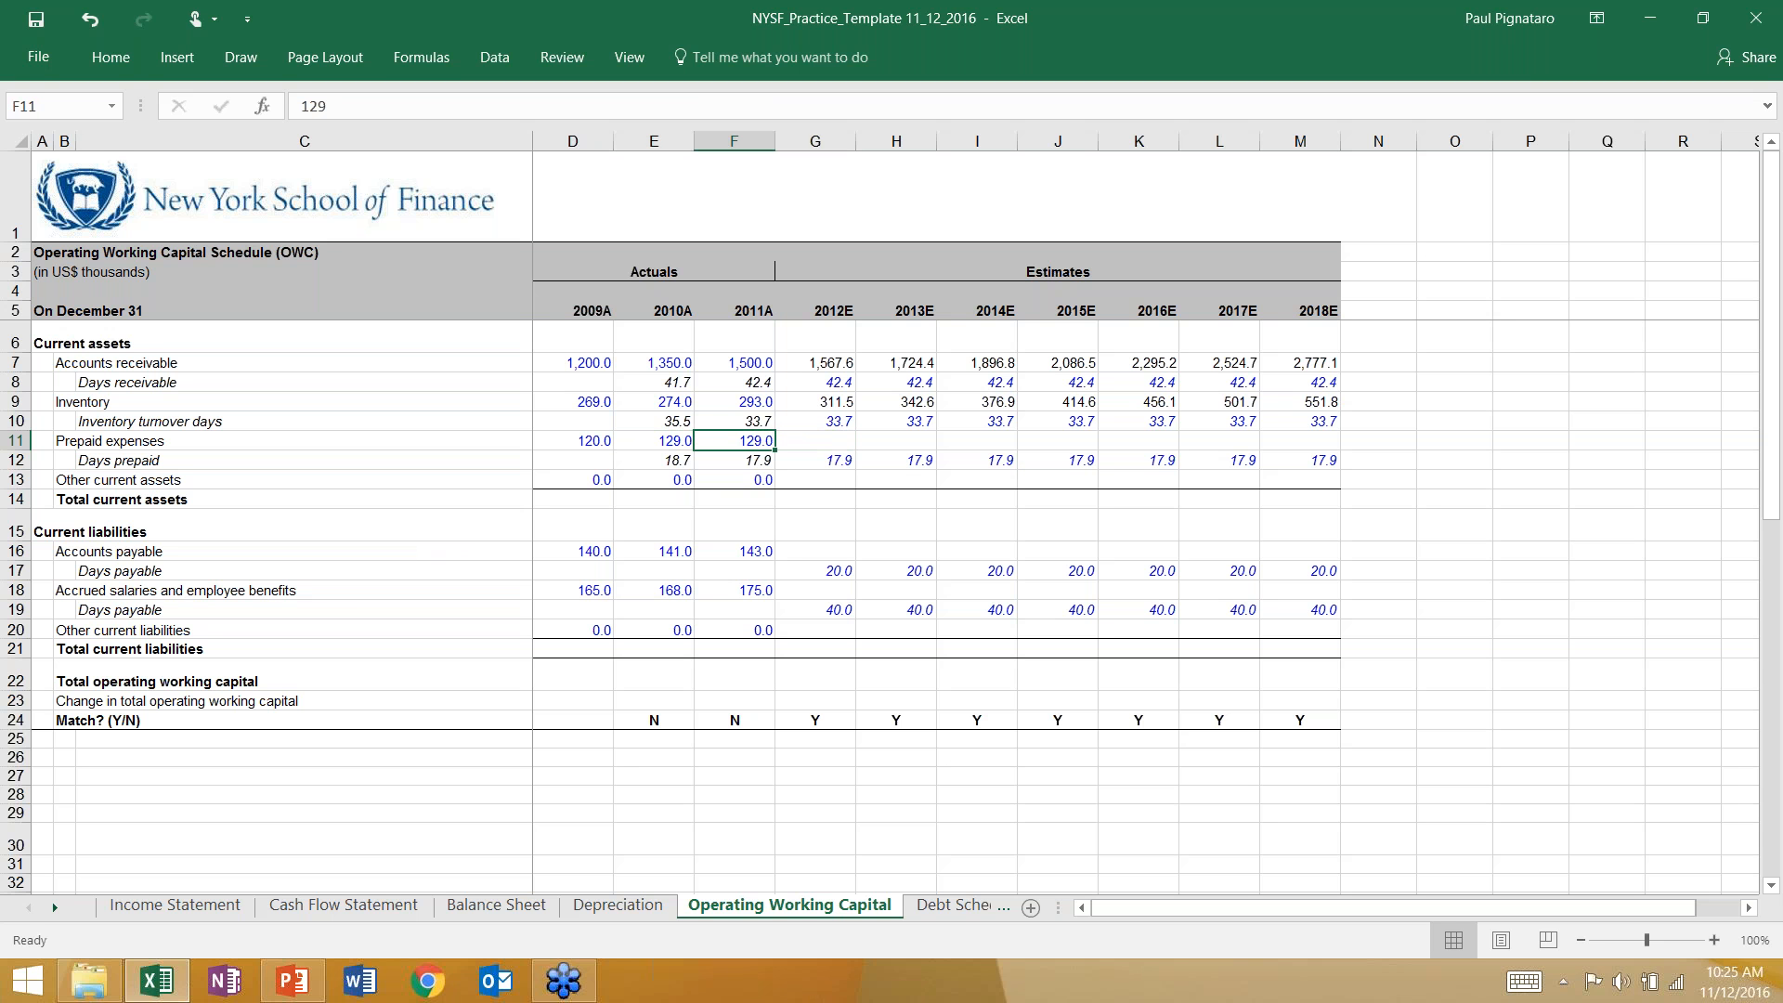
Step: Project the 2012E prepaid expenses in G11 with the formula =G12/360*'Income Statement'!G24
key(Right)
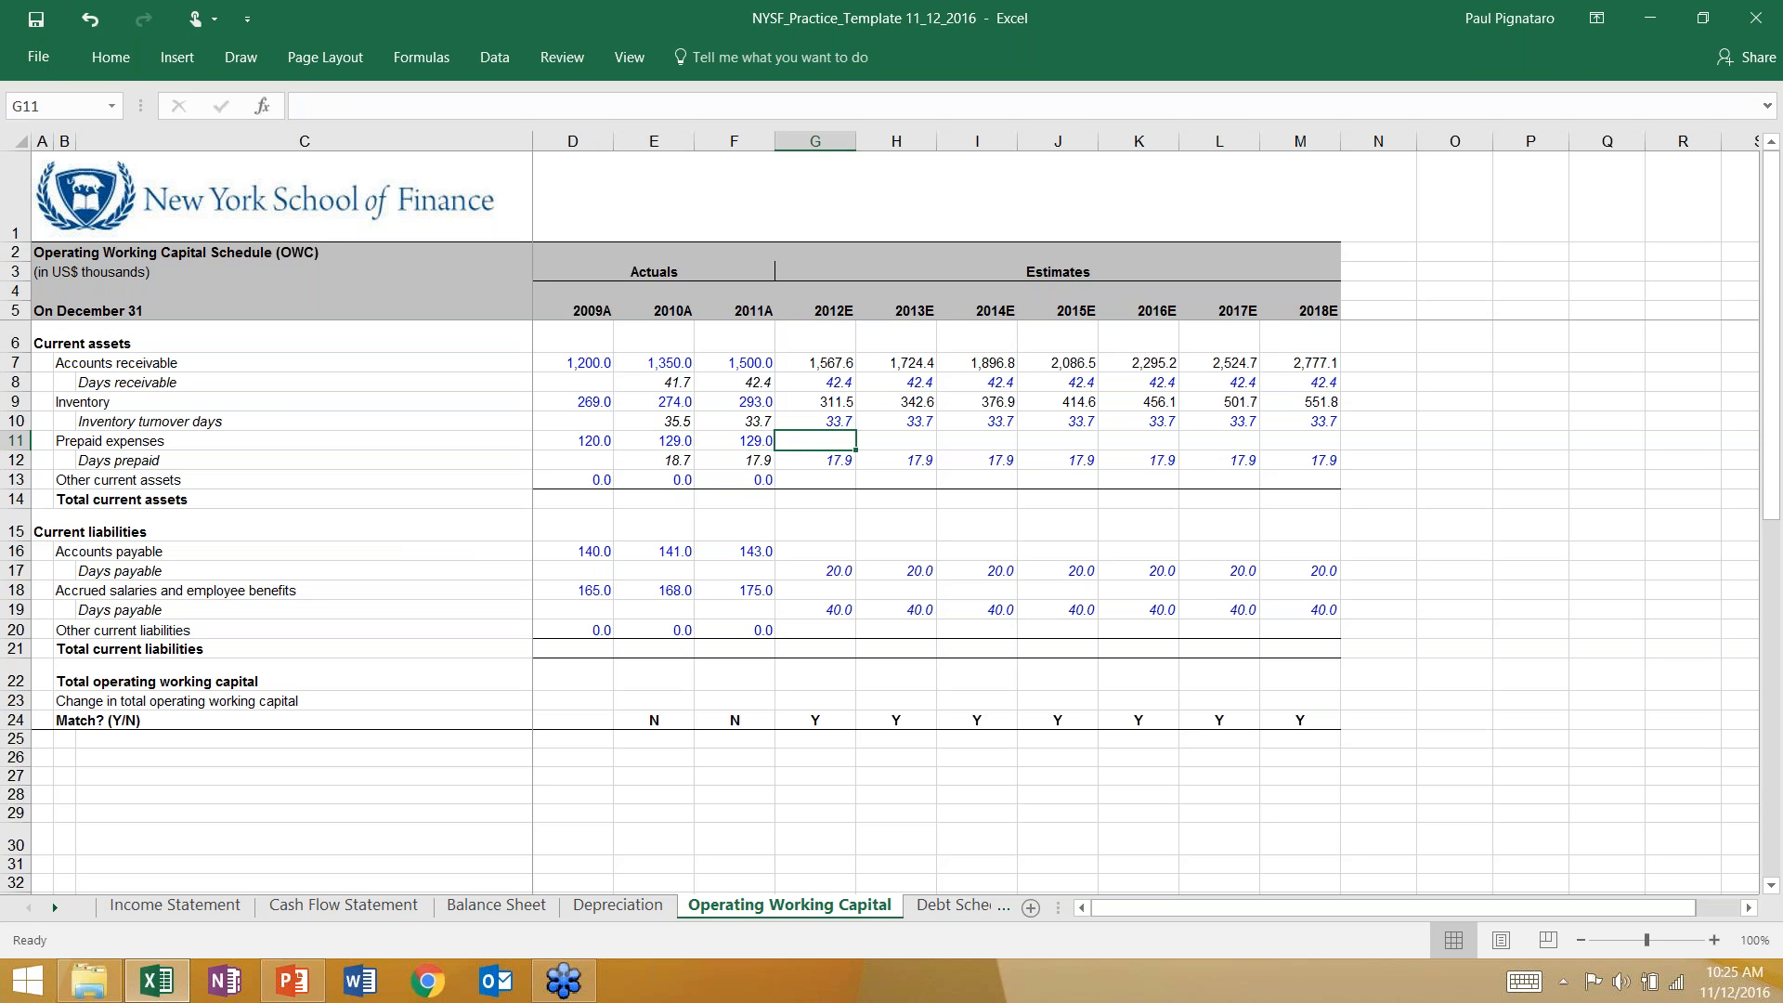
text(=)
key(Down)
text(/360)
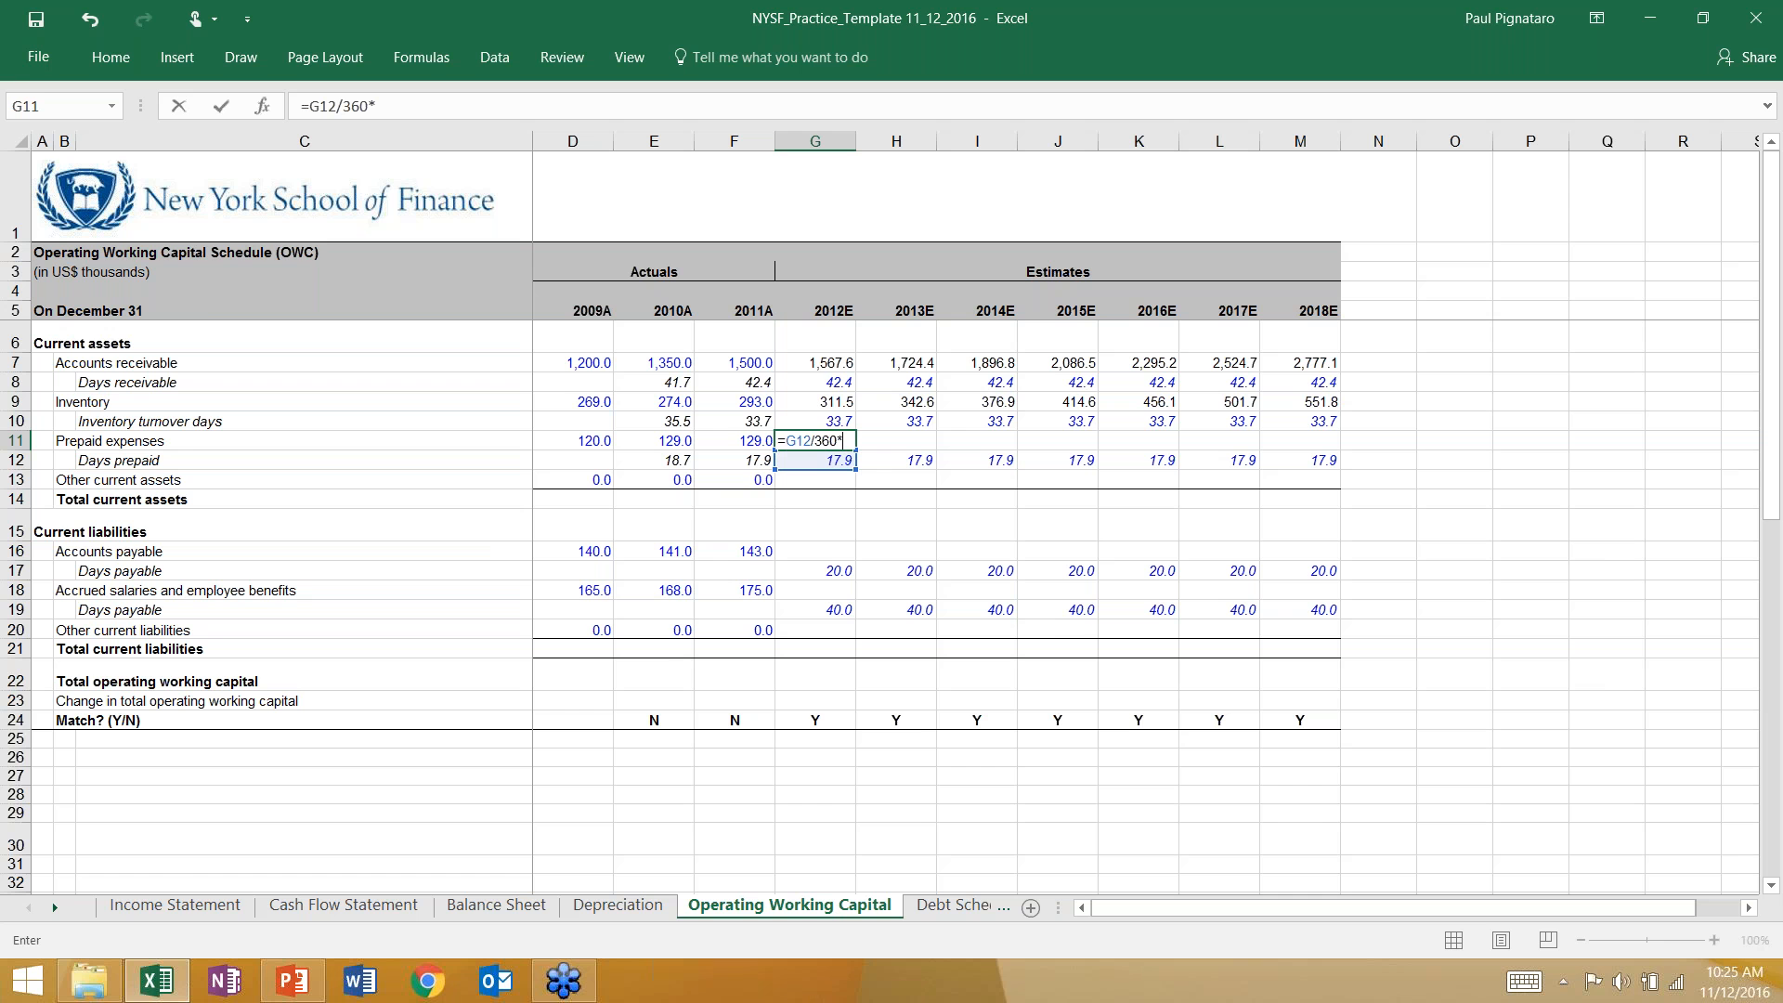
text(*)
click(174, 904)
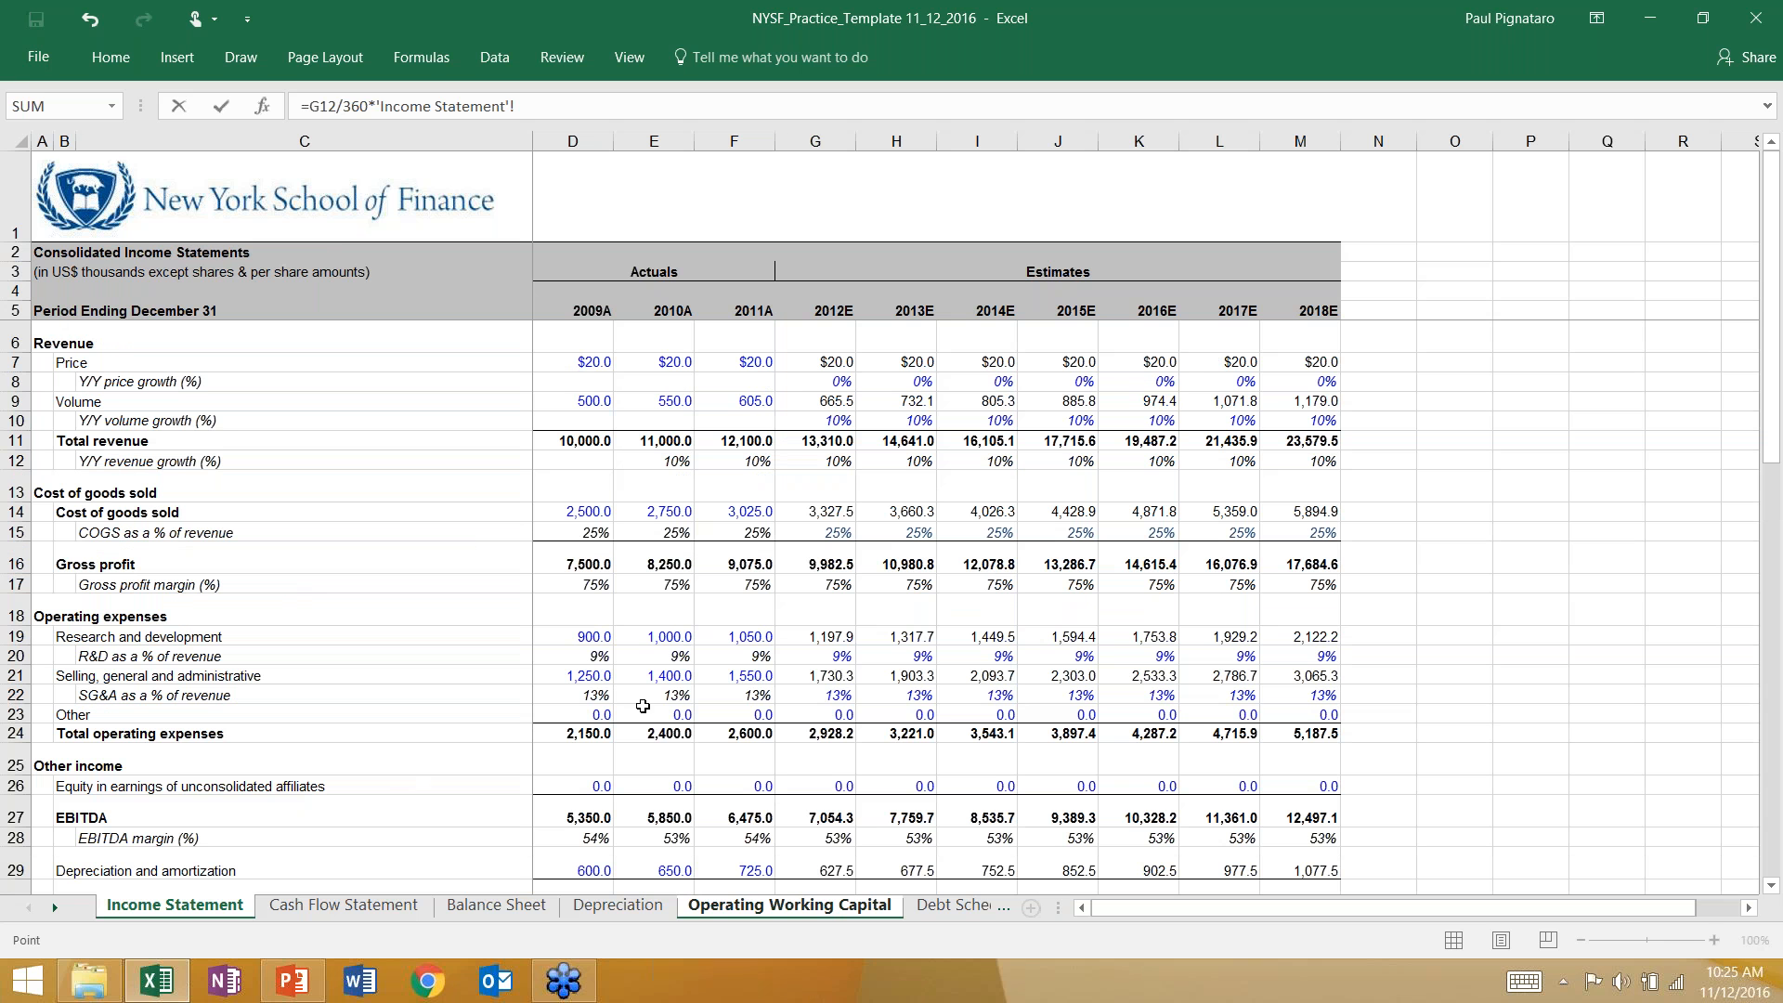
click(811, 735)
key(Return)
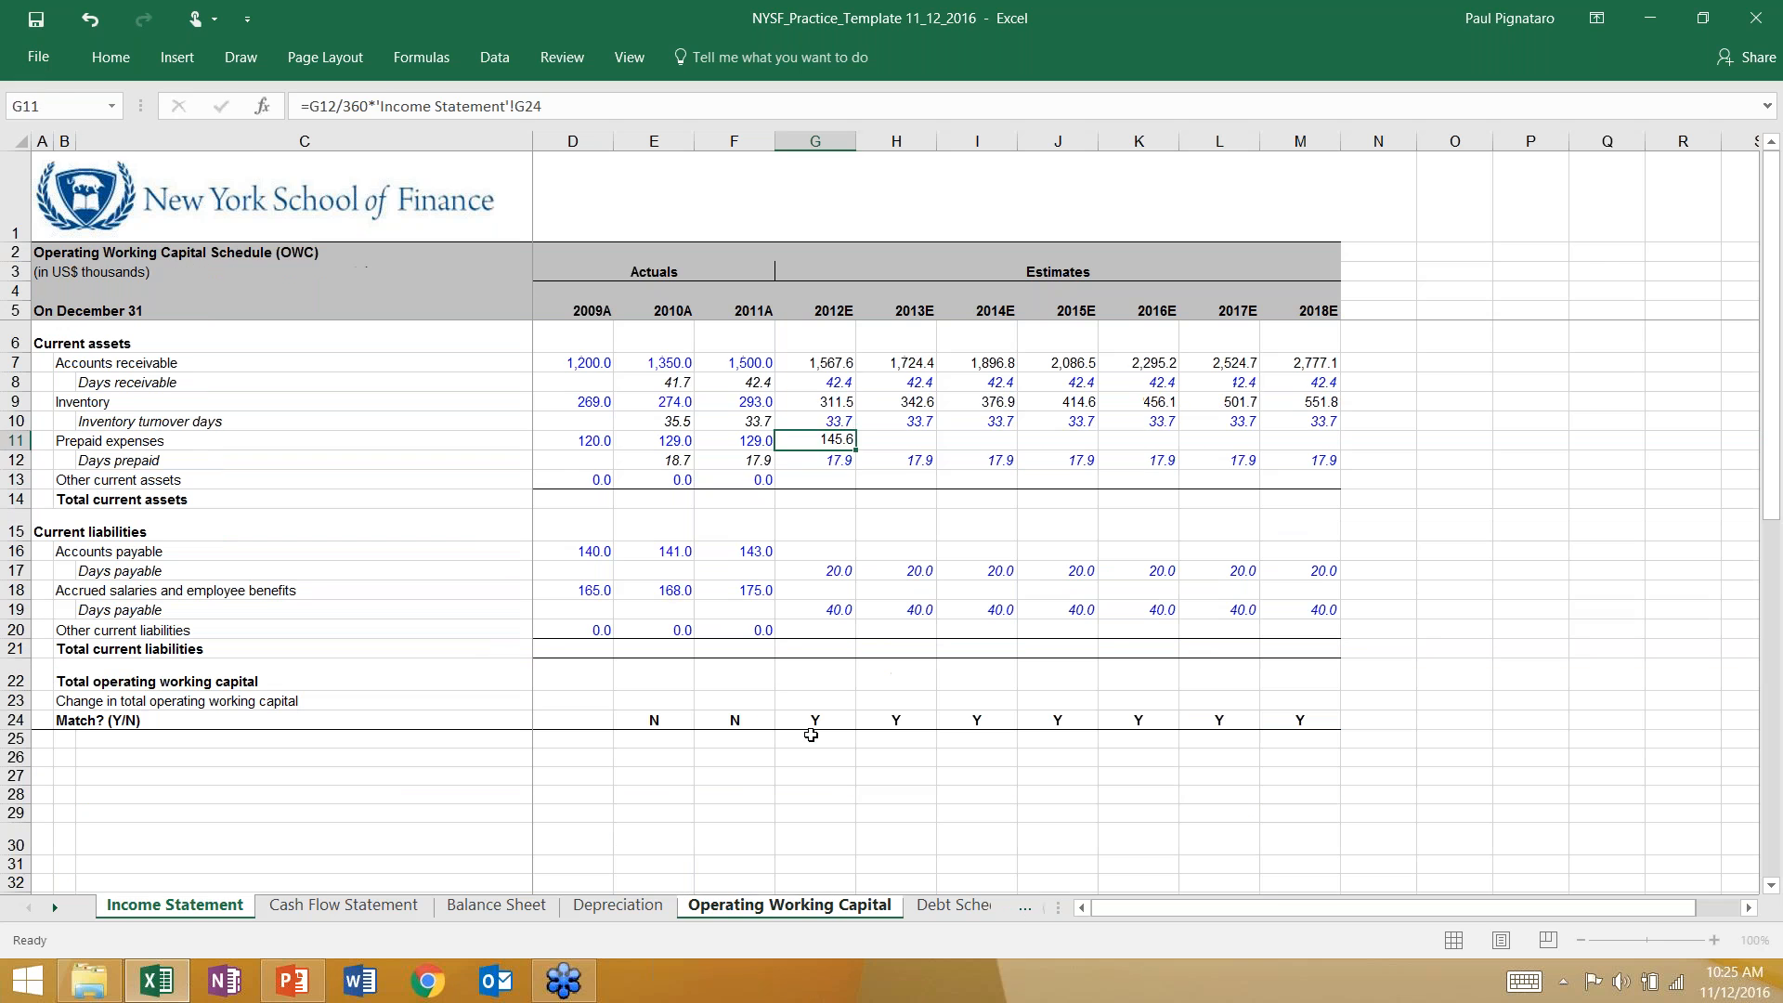
Step: Copy the 2012E prepaid expenses formula from G11 across the projected years through 2018E in M11
key(Up)
key(shift+Right)
key(shift+Right)
key(shift+Right)
key(shift+Right)
key(shift+Right)
key(shift+Right)
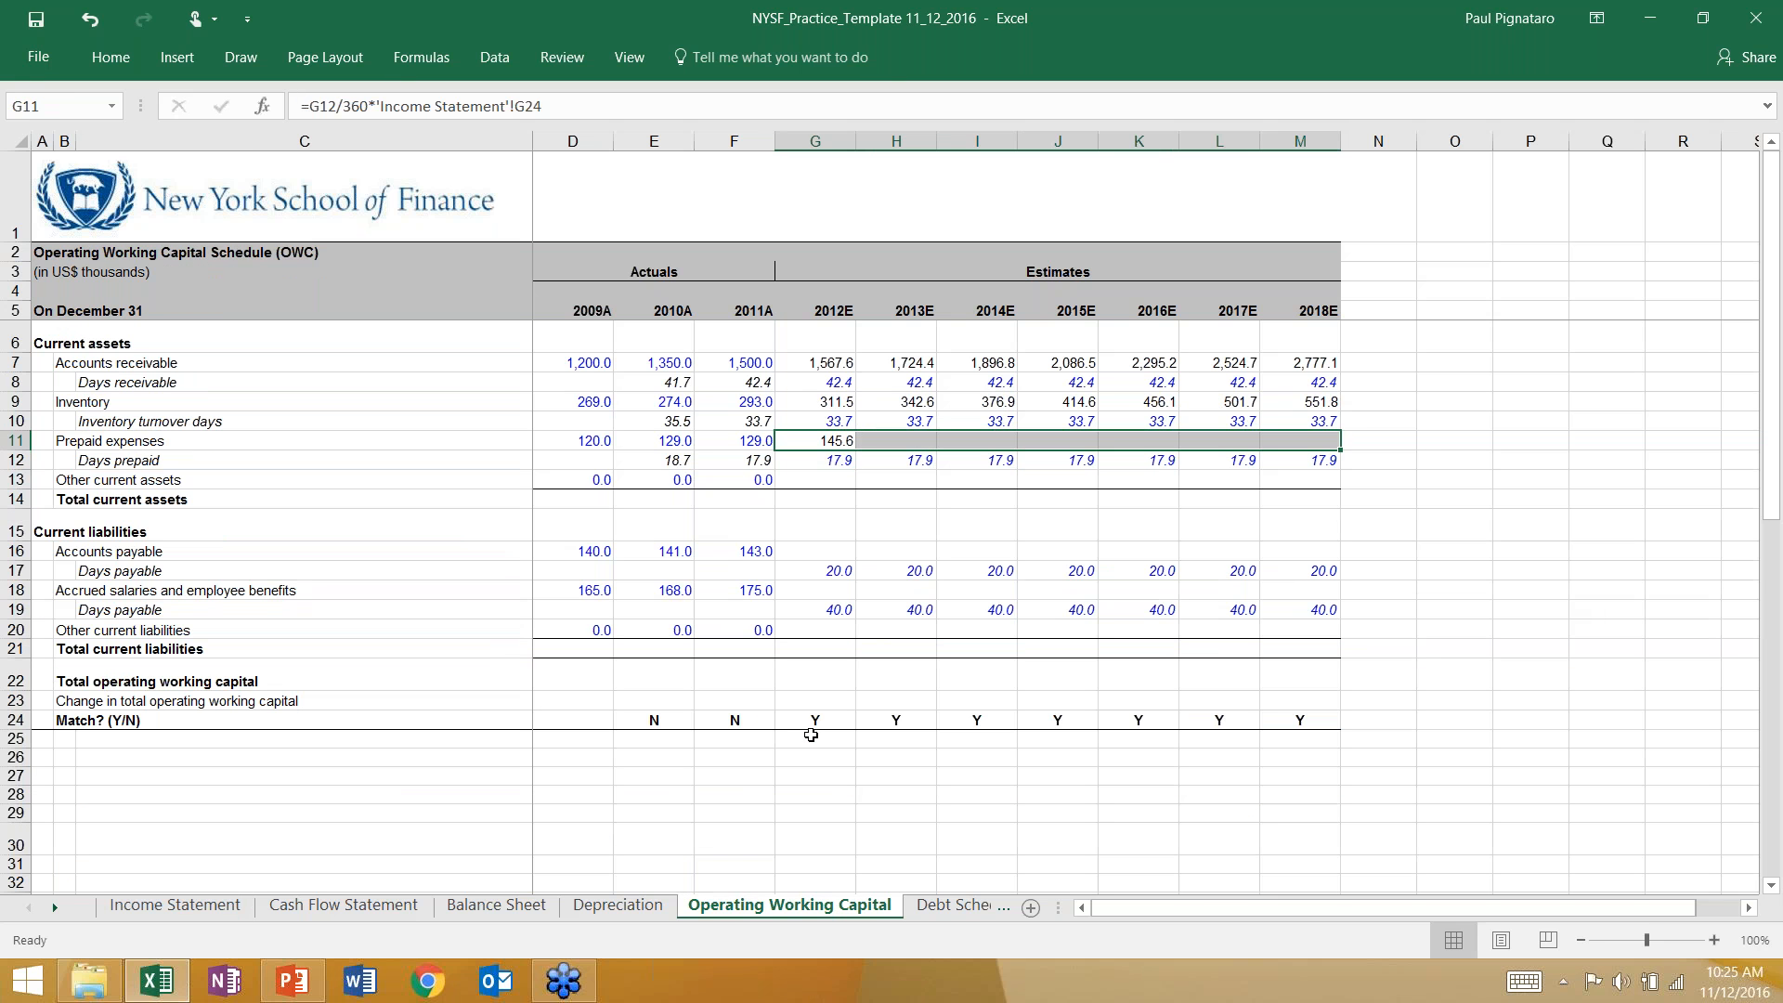
key(ctrl+r)
Step: Carry the 2011A other current assets value from F13 across the projected years through 2018E in M13
key(Down)
key(Down)
key(Left)
key(shift+Right)
key(shift+Right)
key(shift+Right)
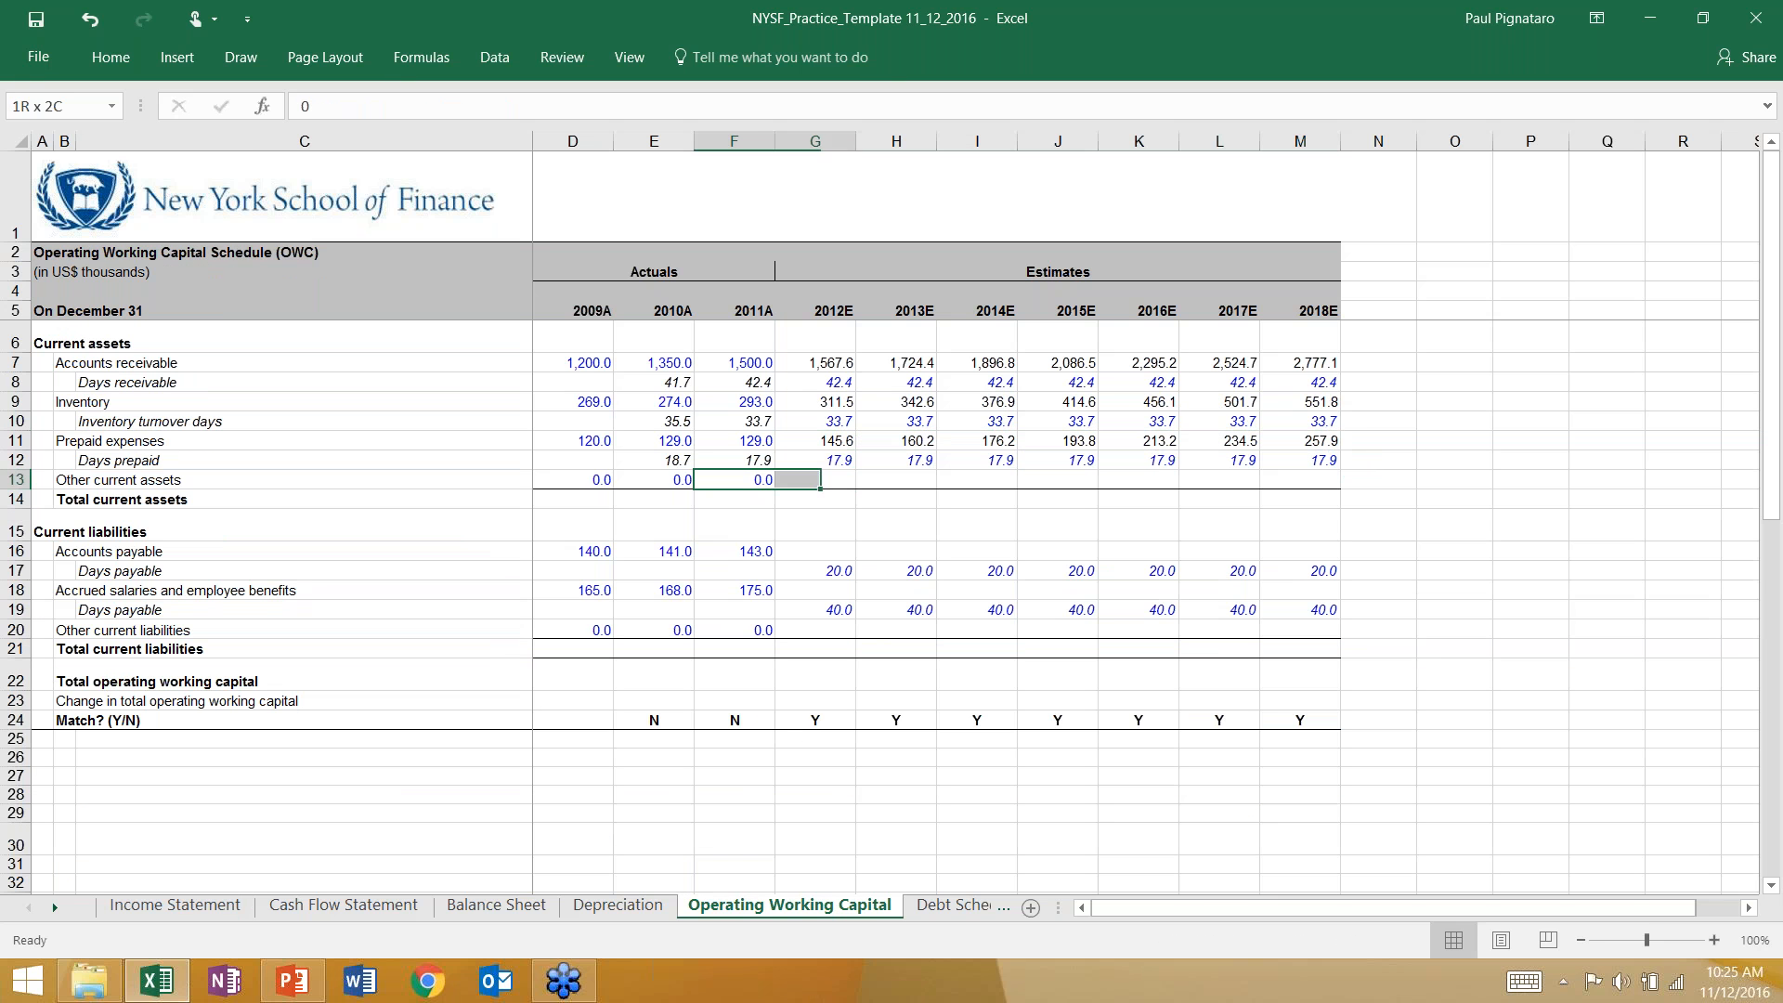
key(shift+Right)
key(shift+Right)
key(shift+Right)
key(shift+Right)
key(ctrl+r)
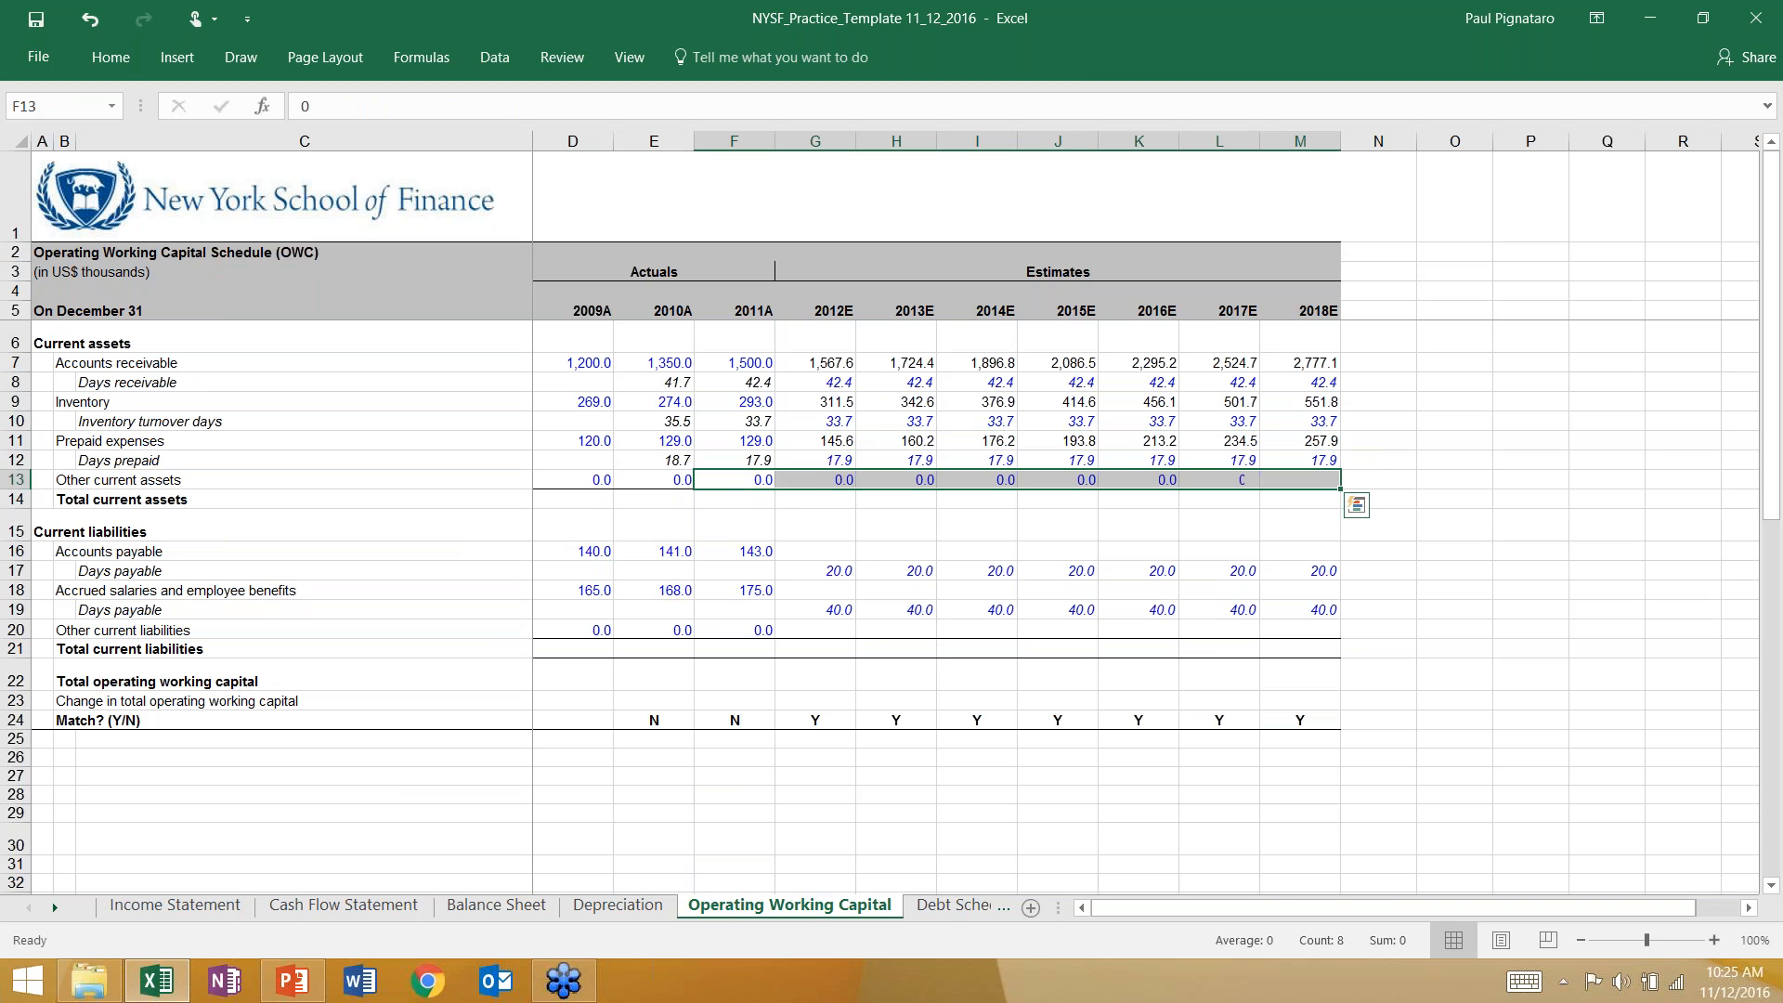
Step: Calculate the 2009A total current assets in D14 with the formula =D13+D11+D9+D7
key(Down)
key(Left)
key(Left)
key(Left)
key(Right)
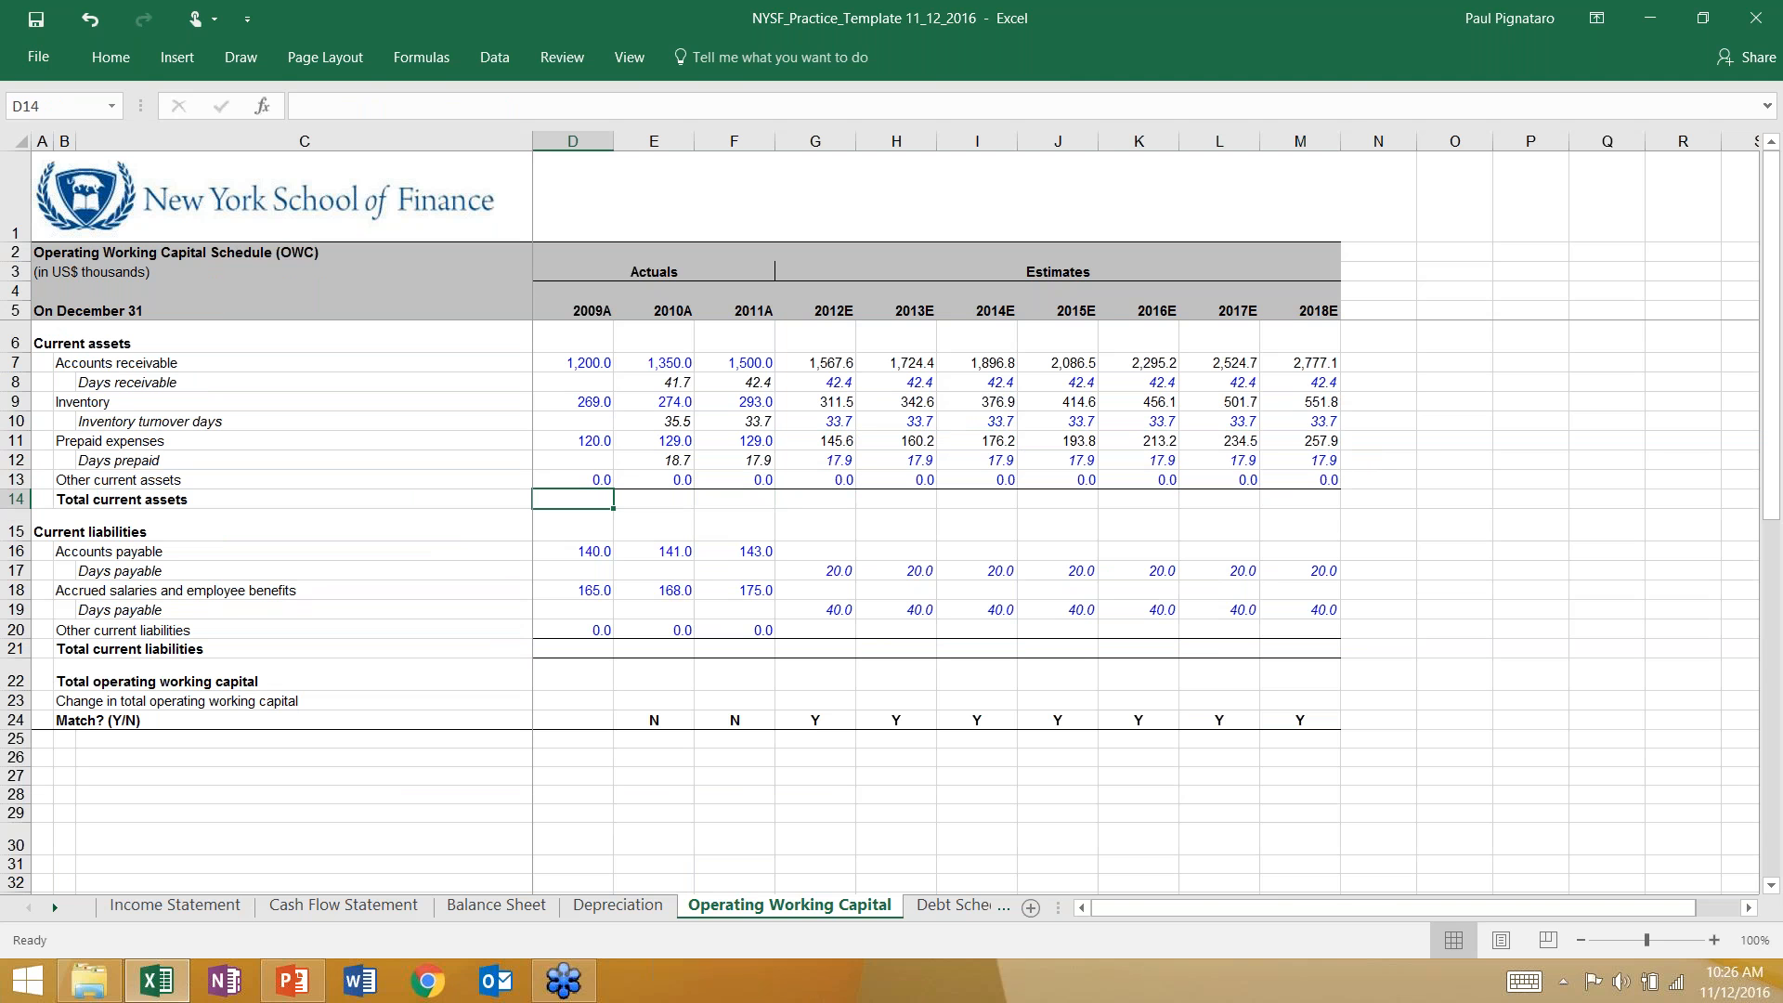
text(=)
key(Up)
text(+)
key(Up)
key(Up)
key(Up)
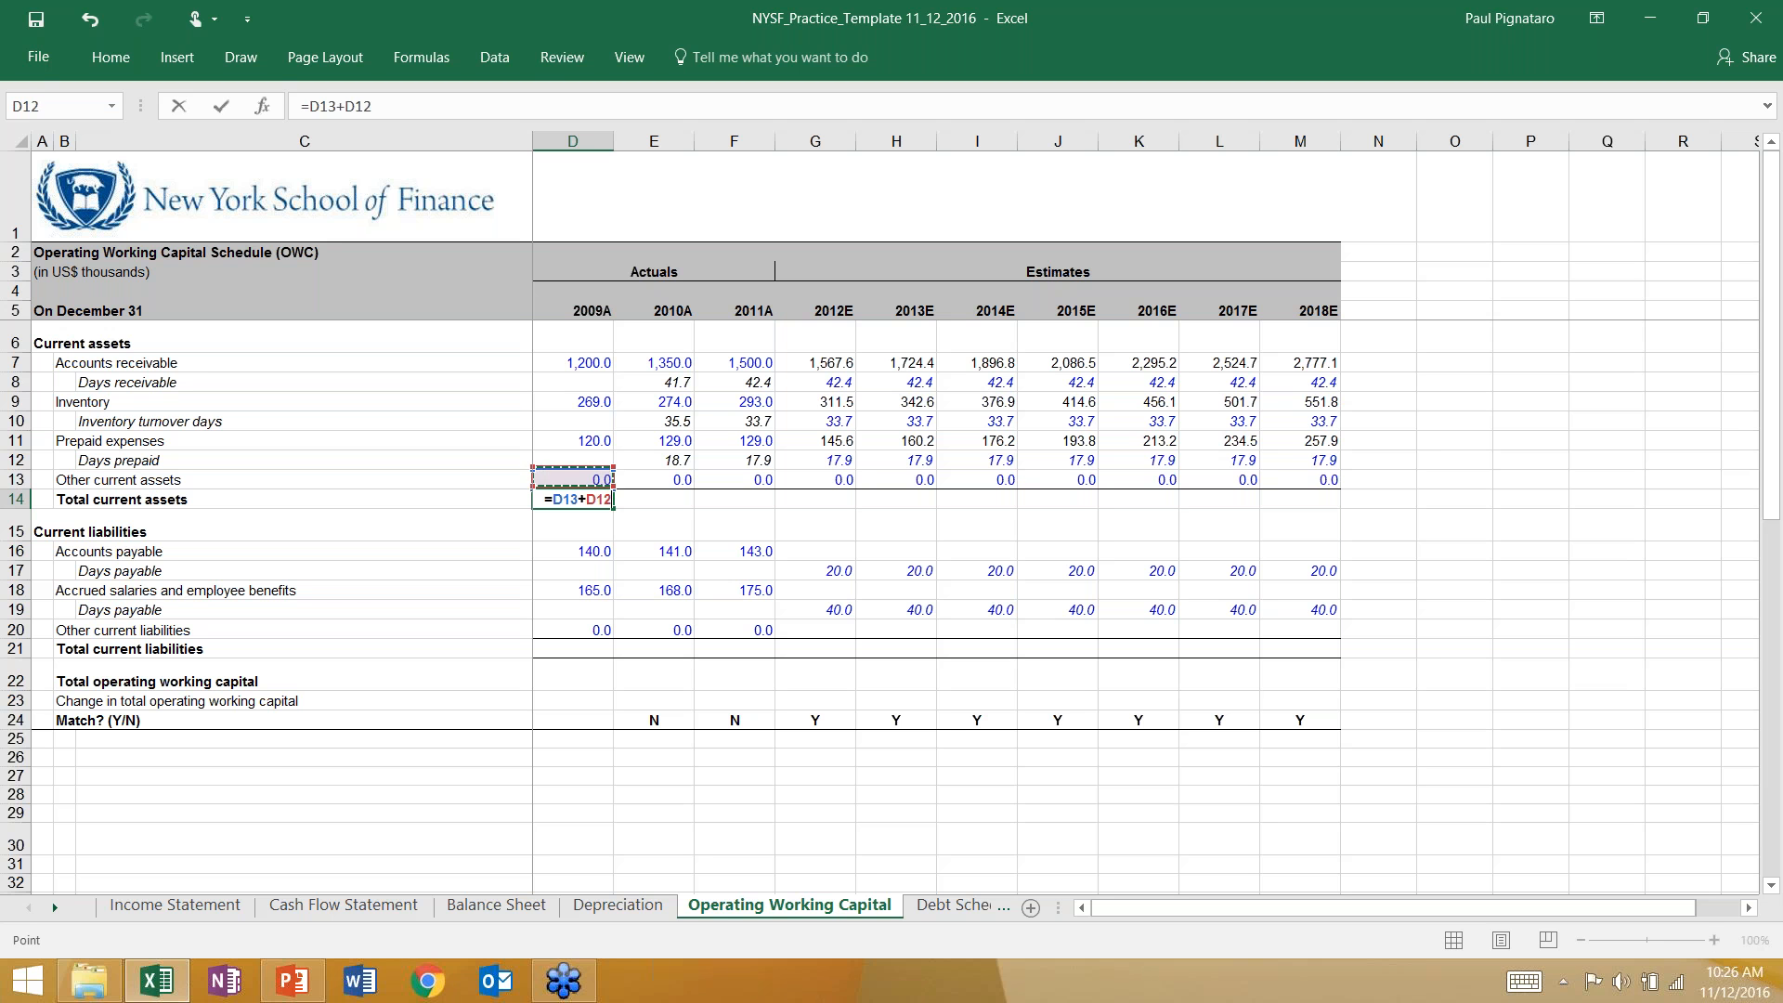
text(+)
key(Up)
key(Up)
key(Up)
key(Up)
key(Up)
text(+)
key(Up)
key(Up)
key(Up)
key(Up)
key(Up)
key(Up)
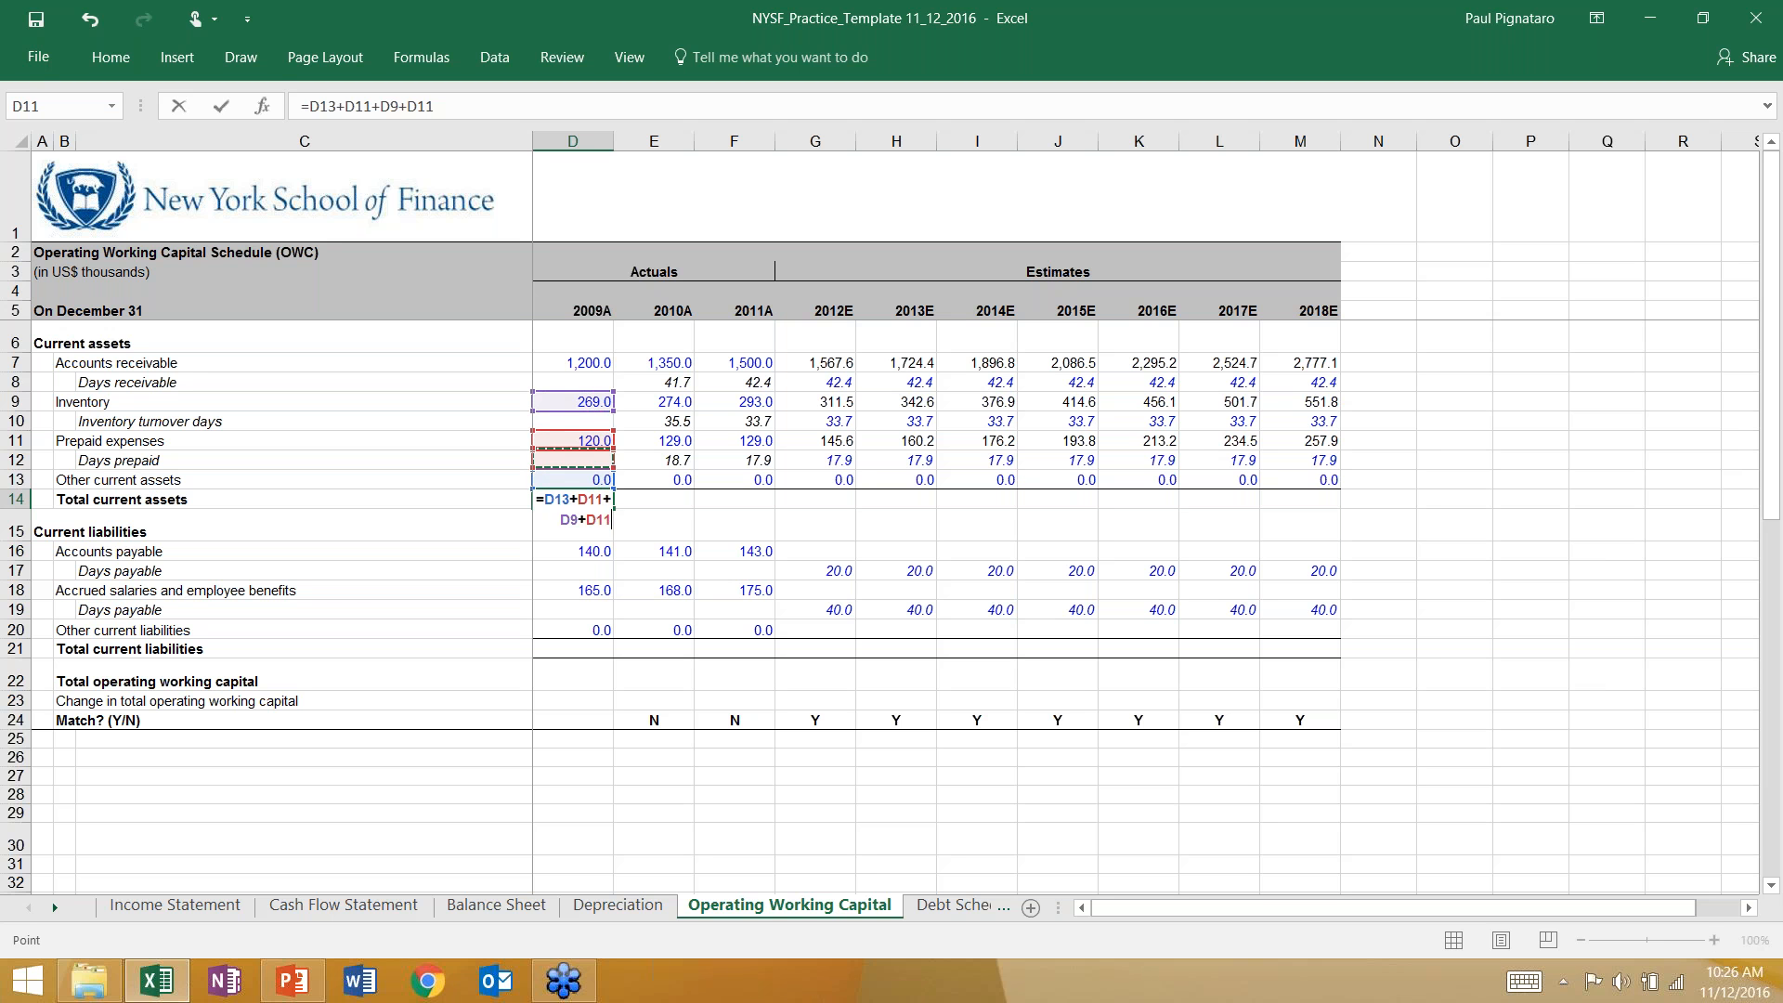
key(Up)
key(Return)
key(Up)
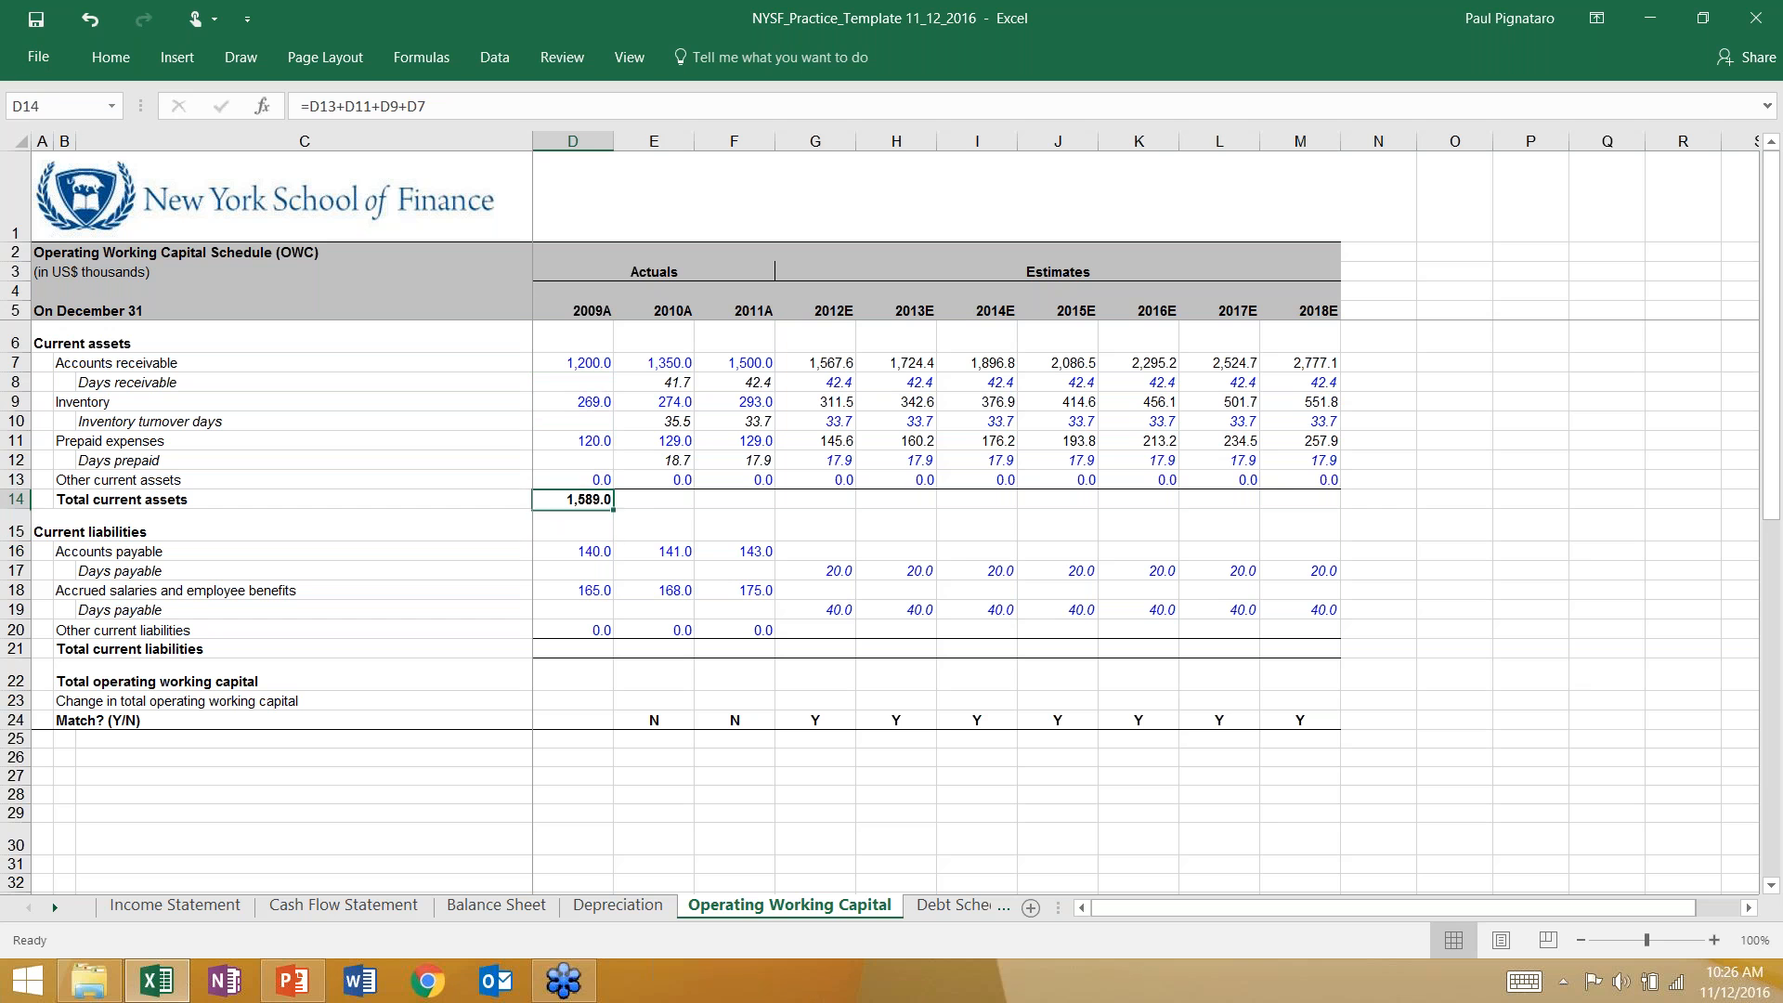
Step: Copy the 2009A total current assets formula from D14 across all years through 2018E in M14
key(shift+Right)
key(shift+Right)
key(shift+Right)
key(shift+Right)
key(shift+Right)
key(shift+Right)
key(shift+Right)
key(shift+Right)
key(shift+Right)
key(shift+Right)
key(shift+Left)
key(shift+Left)
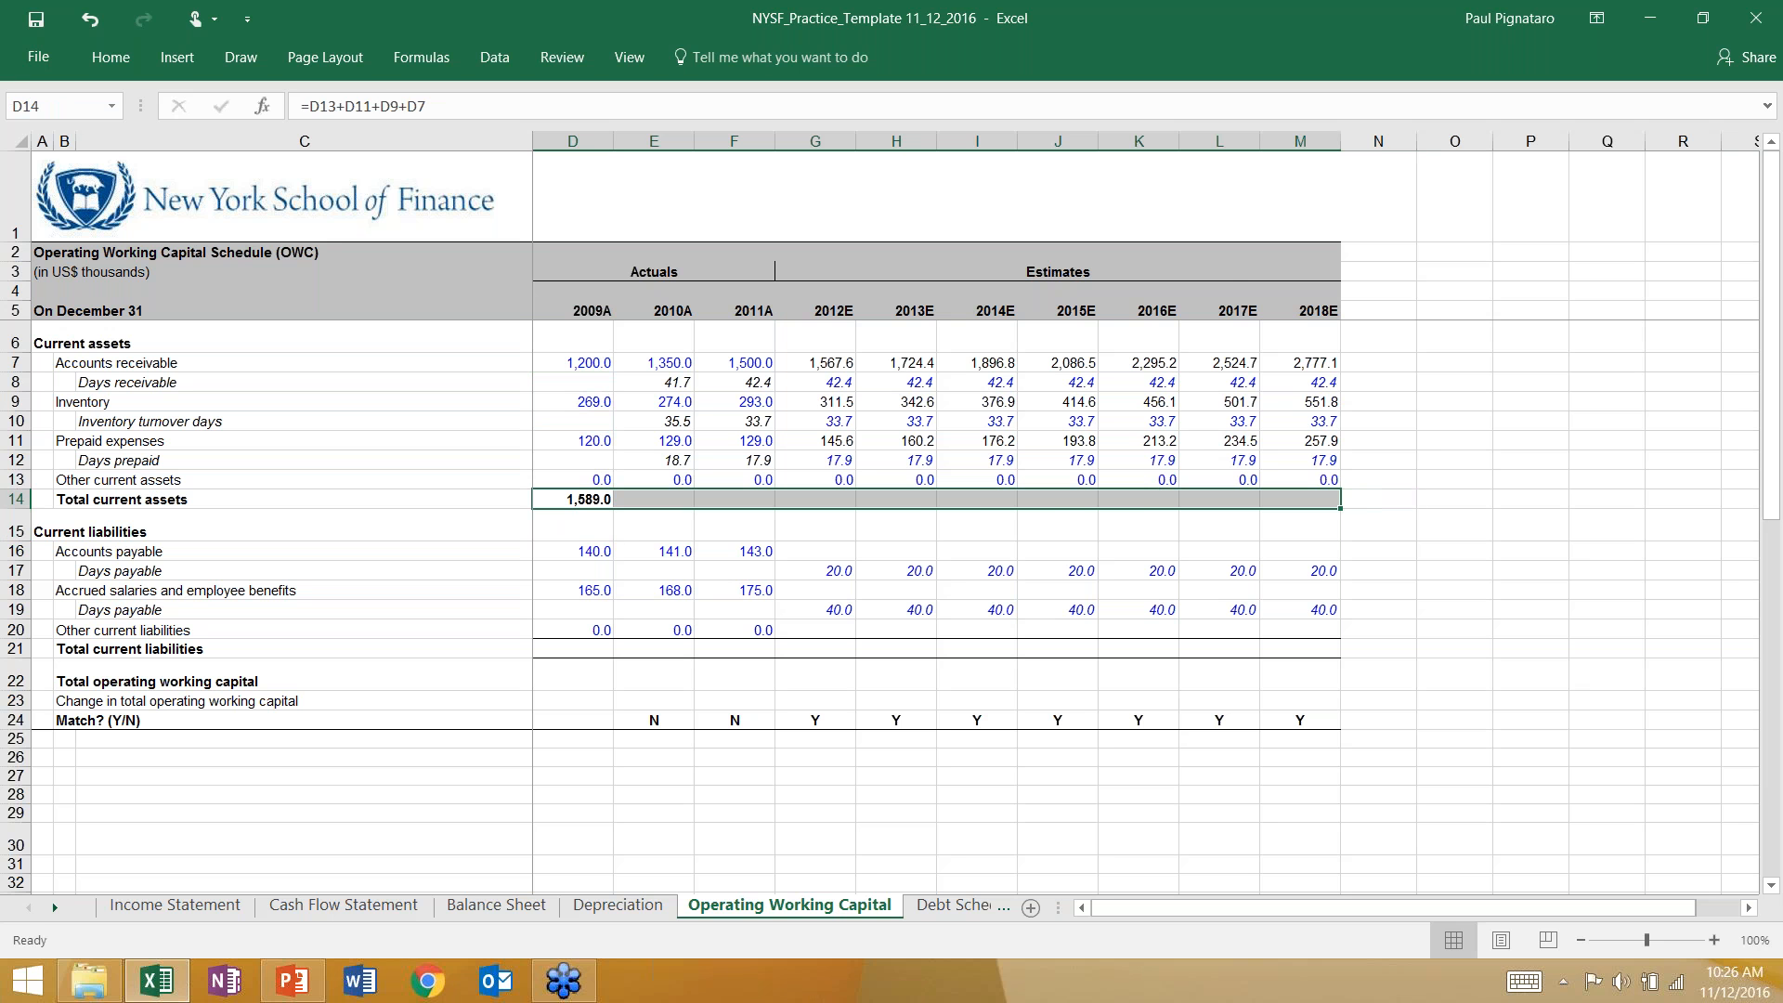
key(ctrl+r)
Step: Review the cell references in the copied total current assets formulas from 2010A in E14 through 2015E in J14
key(Right)
key(F2)
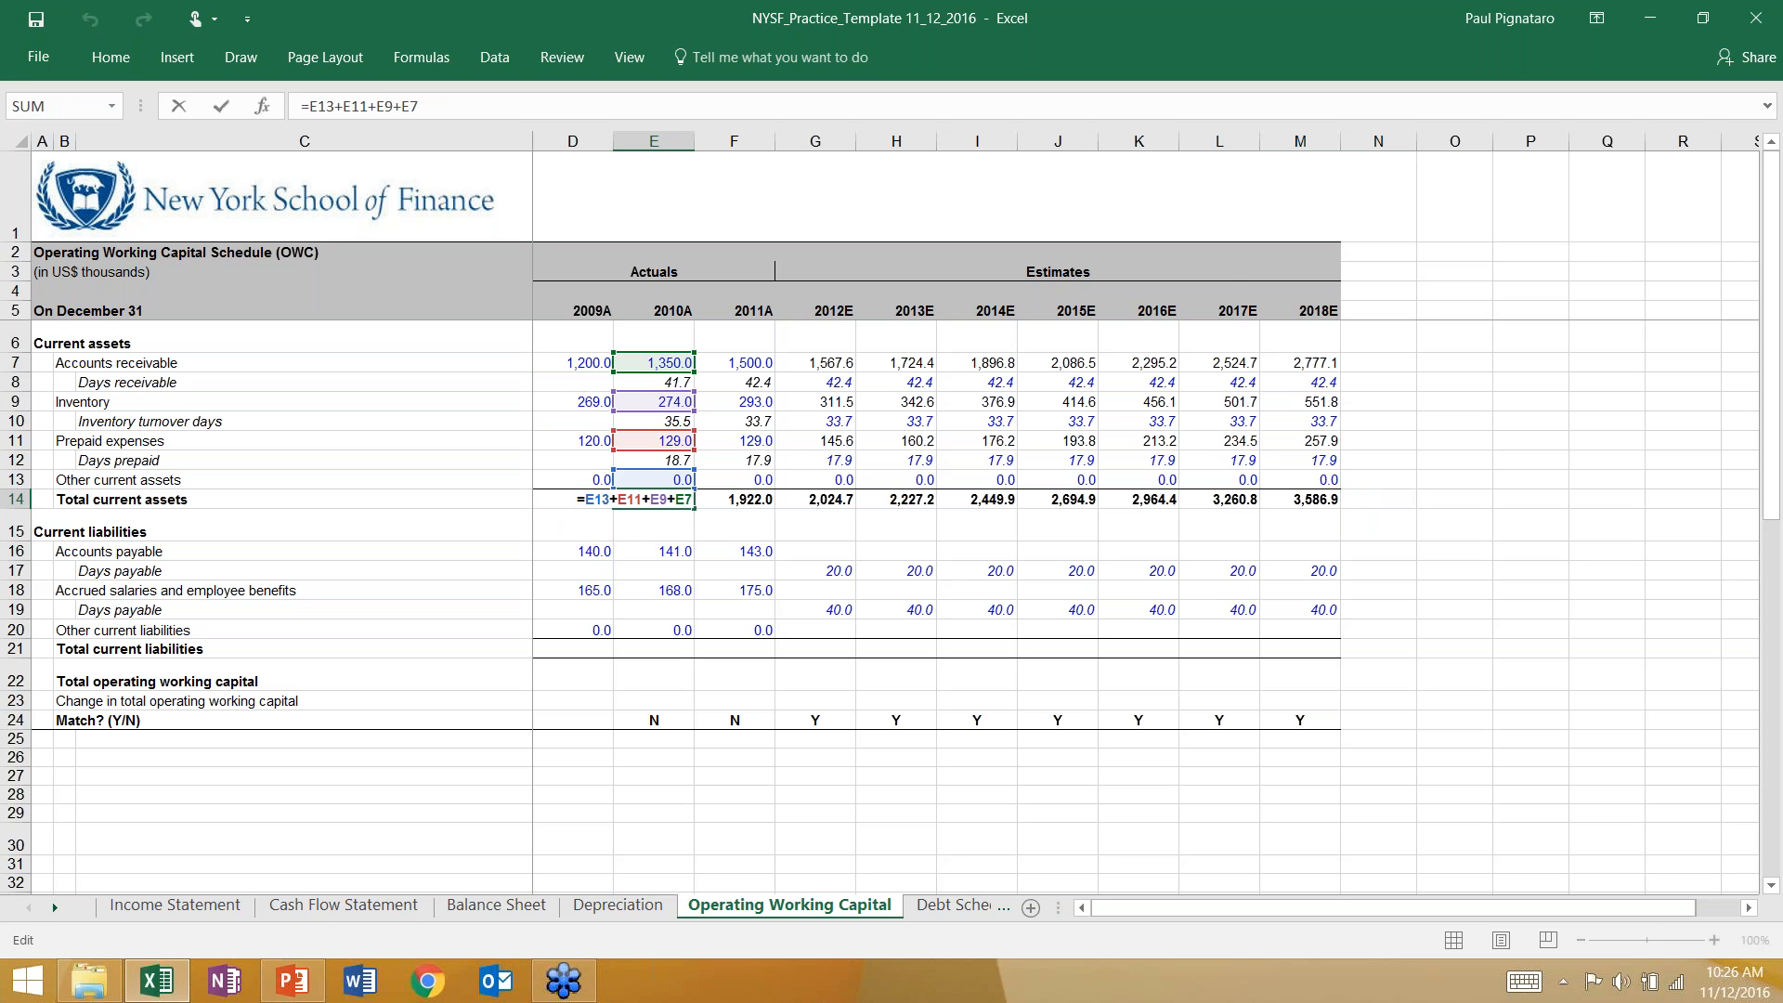
key(Escape)
key(Right)
key(Right)
key(Right)
key(Right)
key(Right)
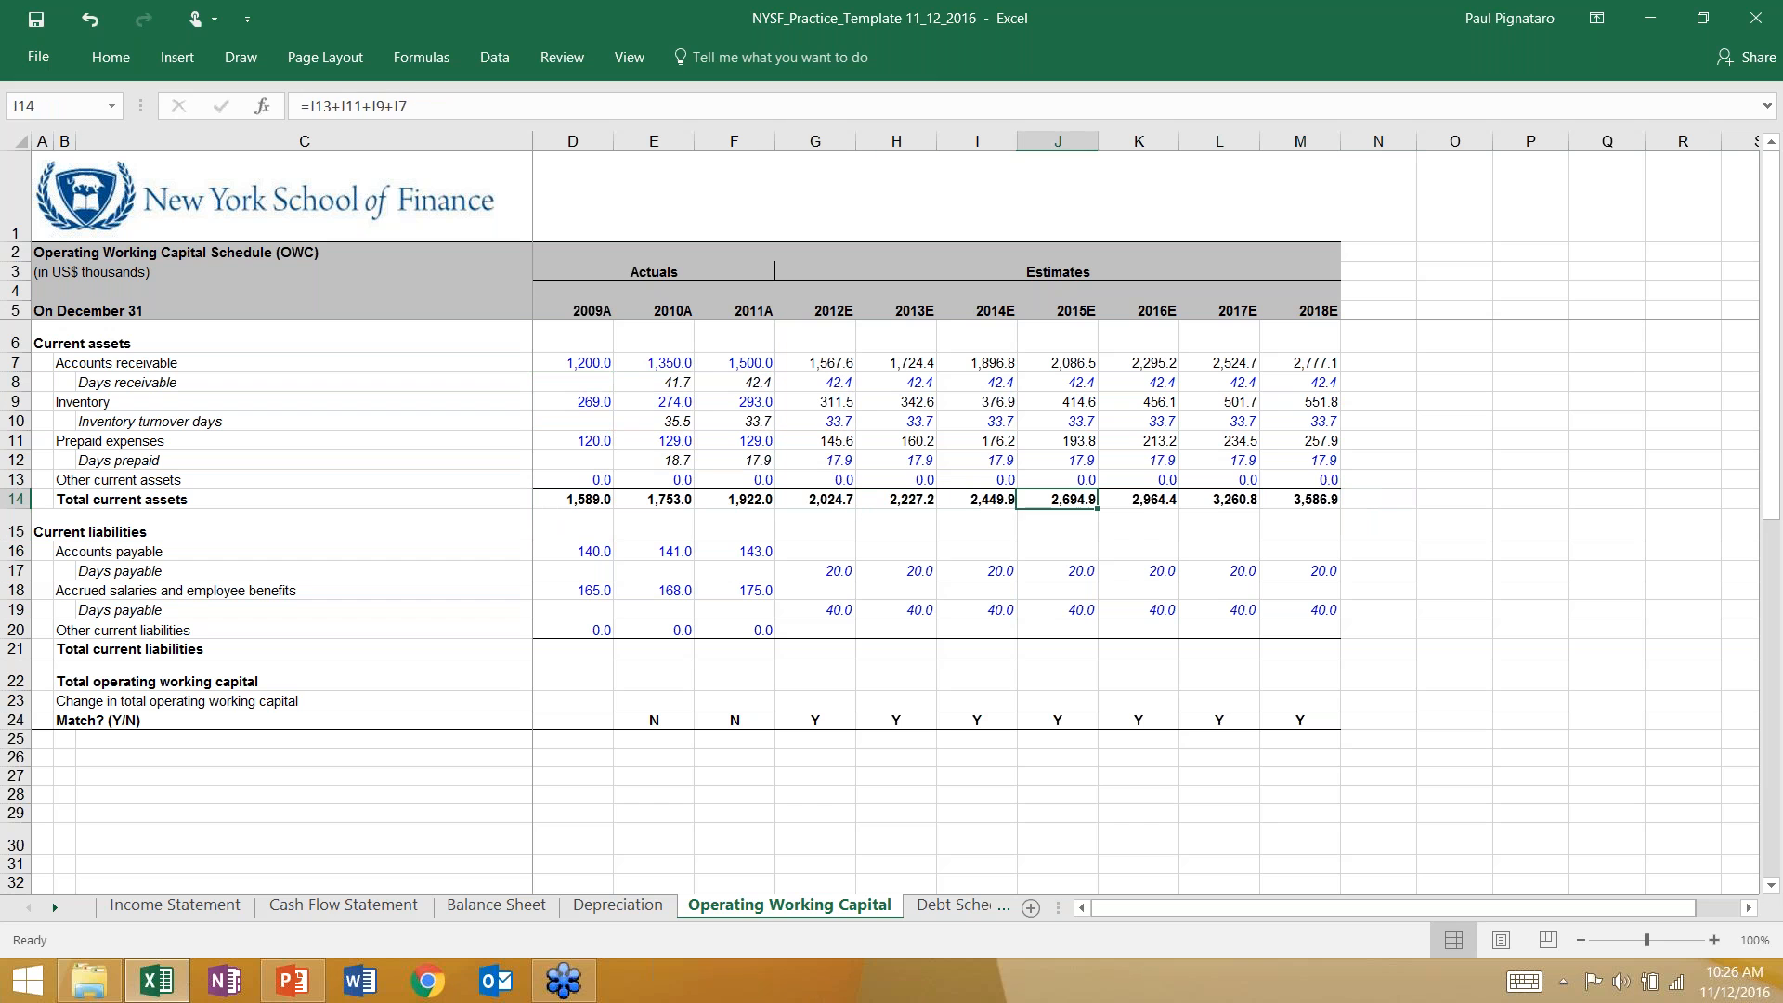
Step: Check the cell references in the copied 2018E total current assets formula in M14
key(Right)
key(Right)
key(Right)
key(F2)
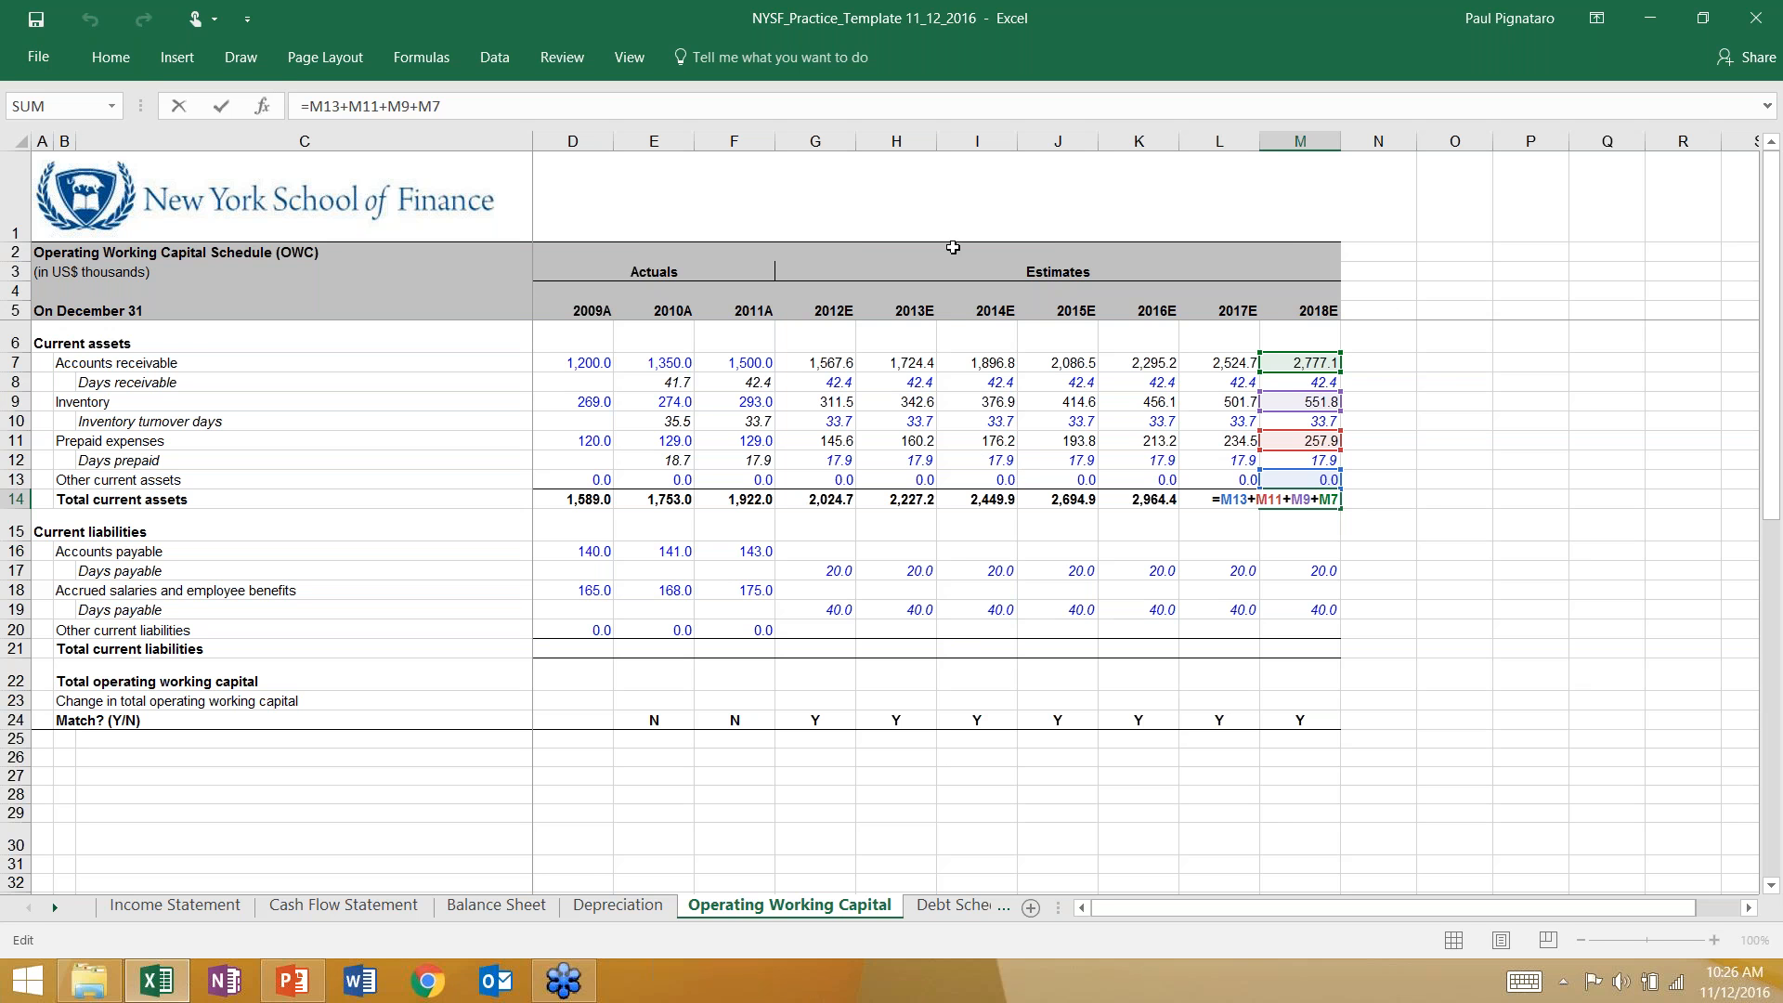
key(ctrl+Return)
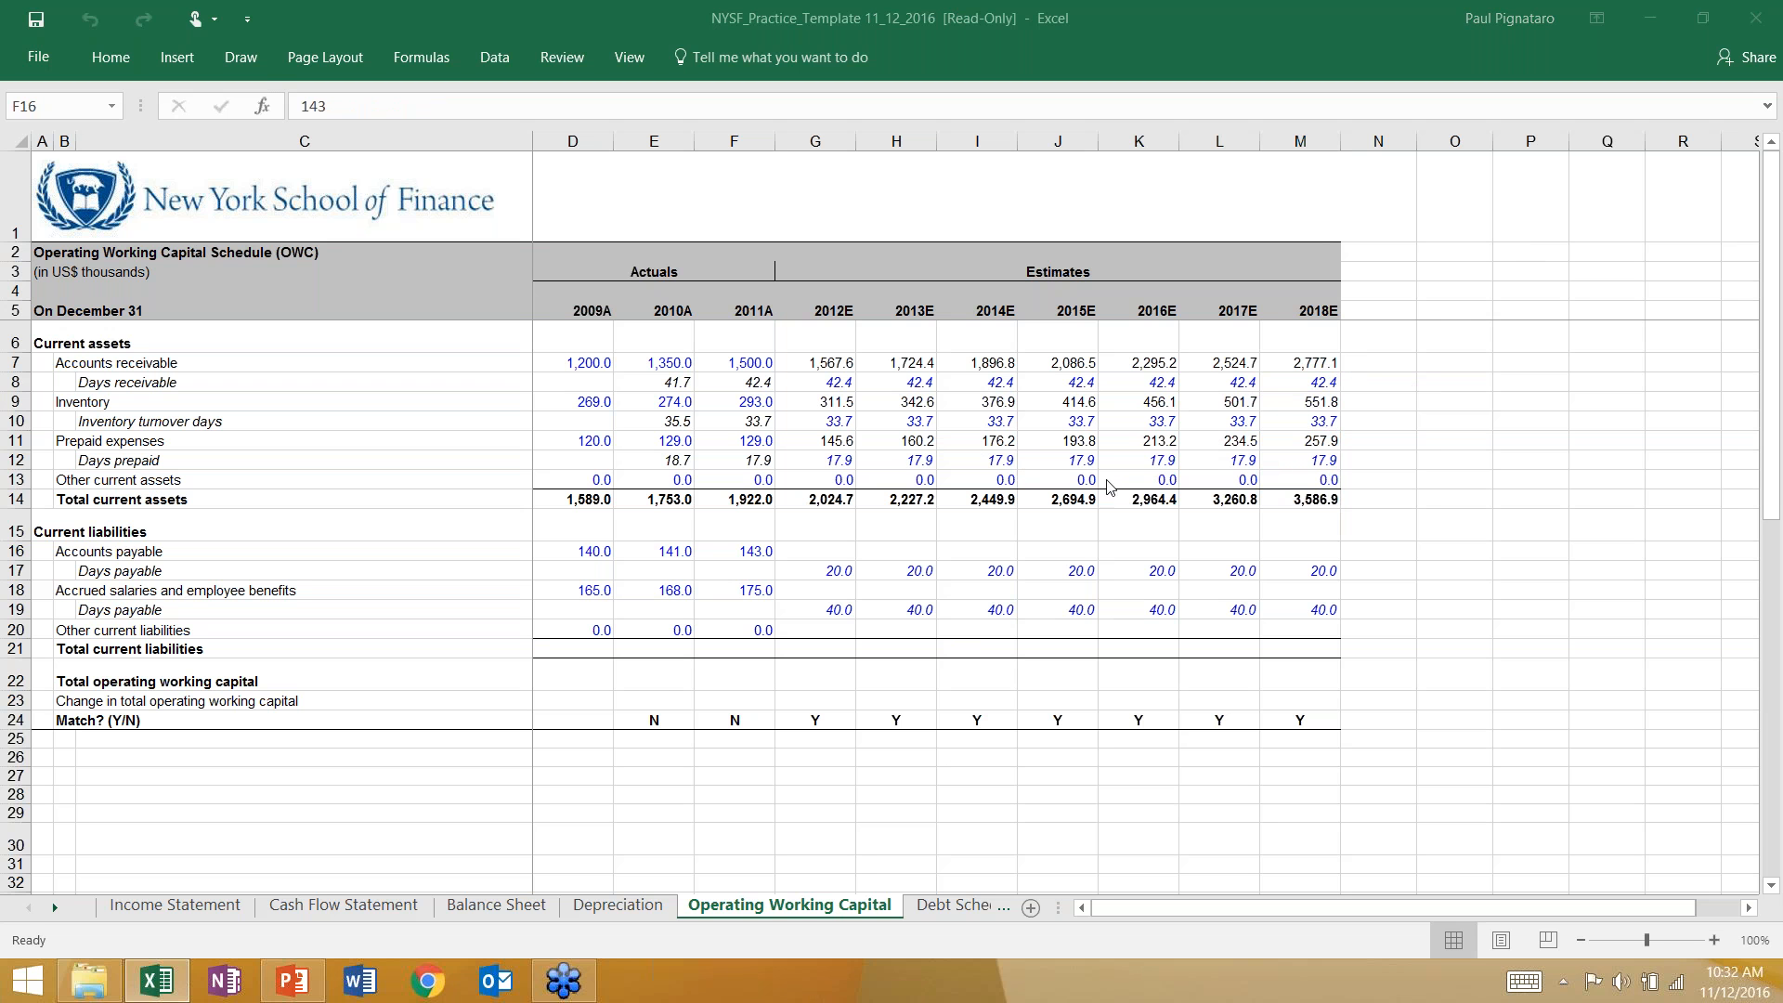
Step: Examine the historical accounts payable balances in D16:F16 alongside the 2009A and 2010A receivables, inventory and prepaid figures
key(F2)
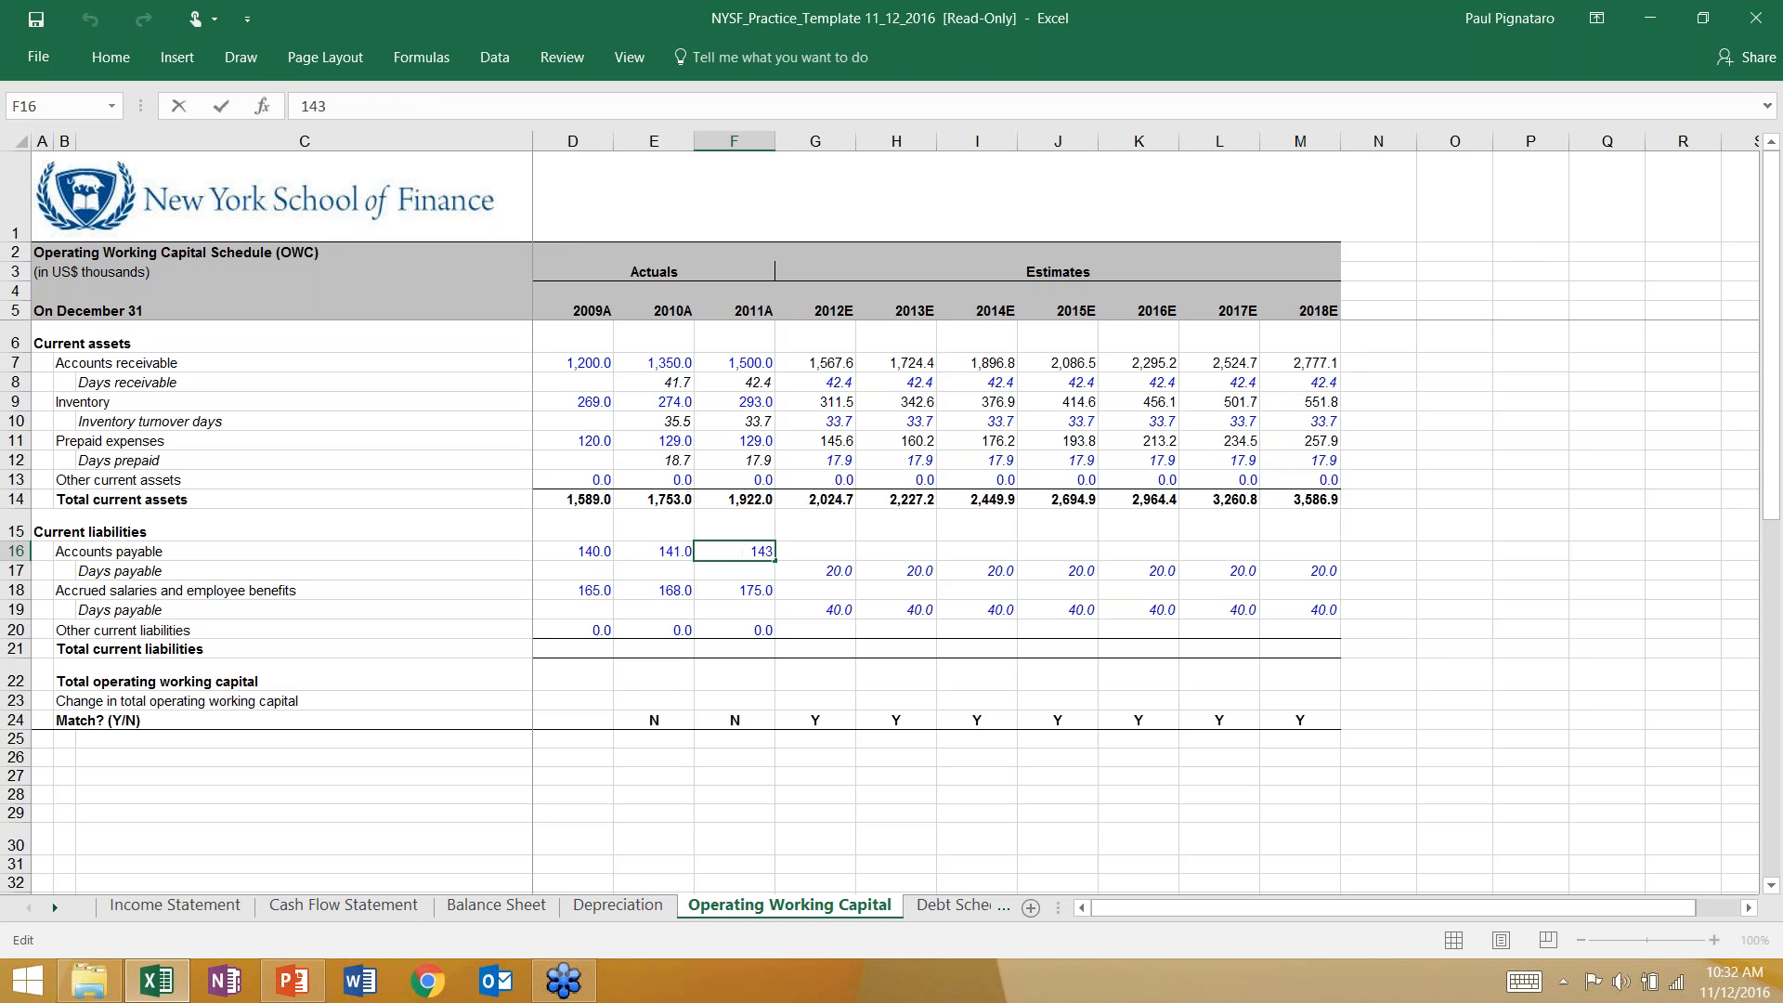
click(575, 551)
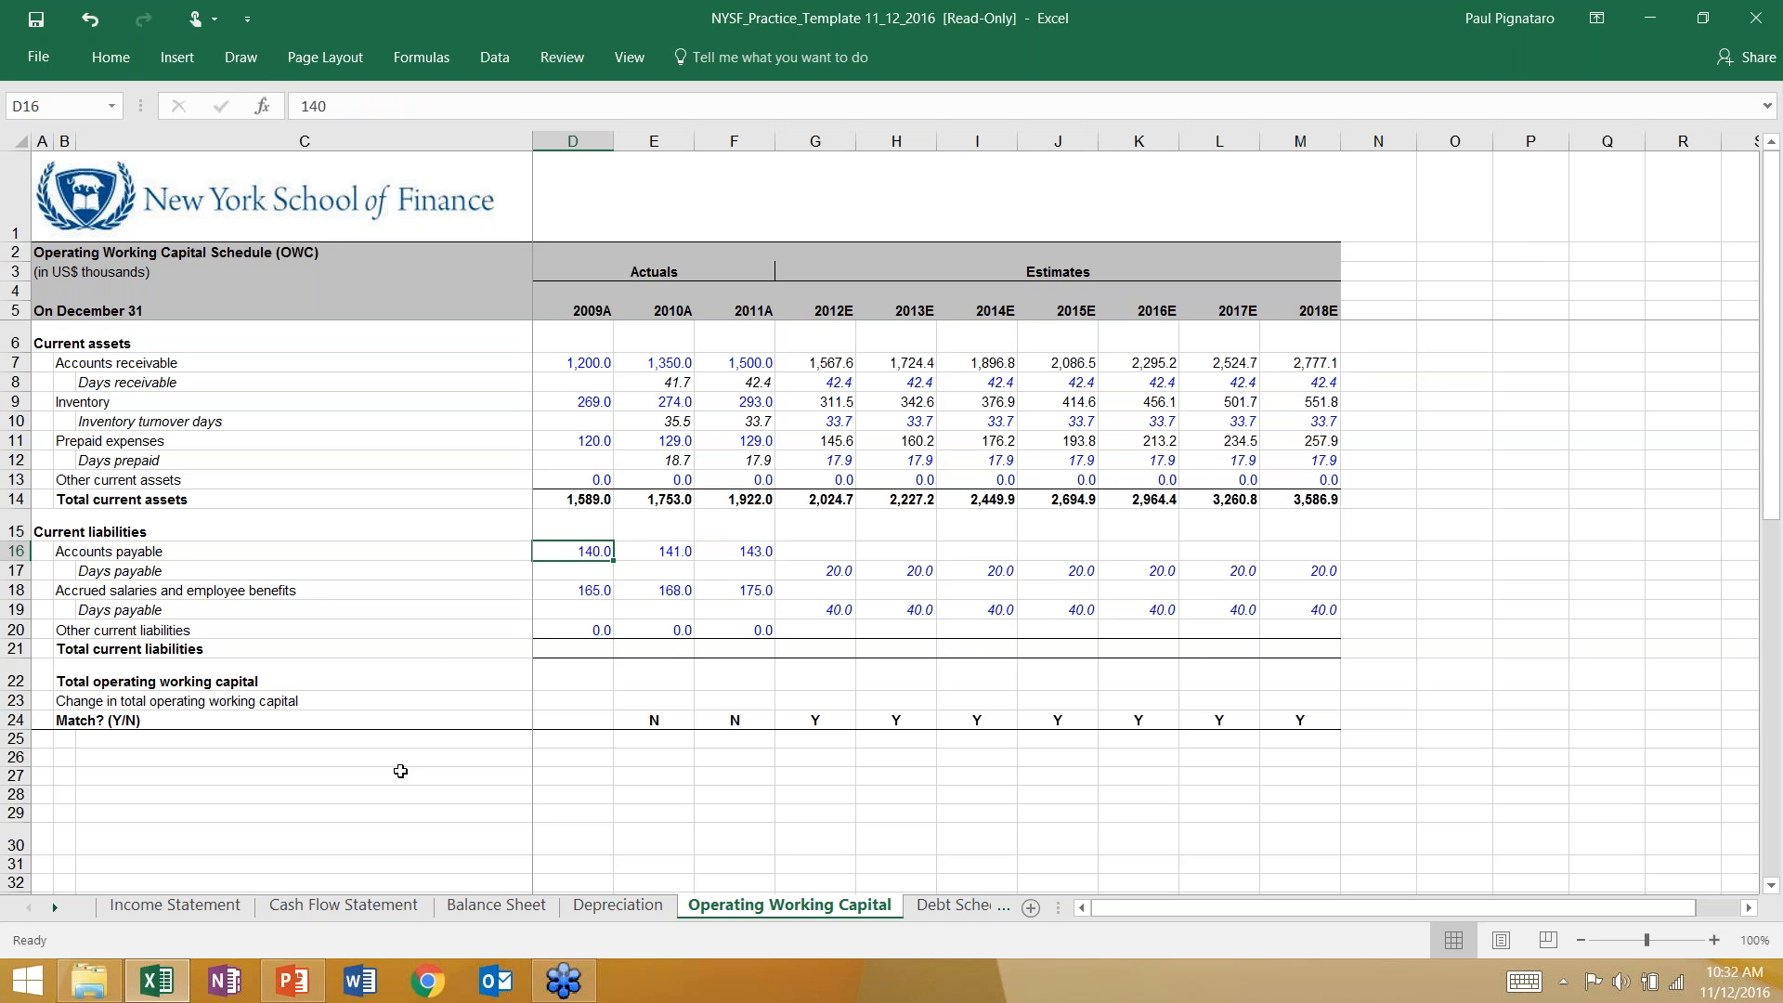
click(557, 571)
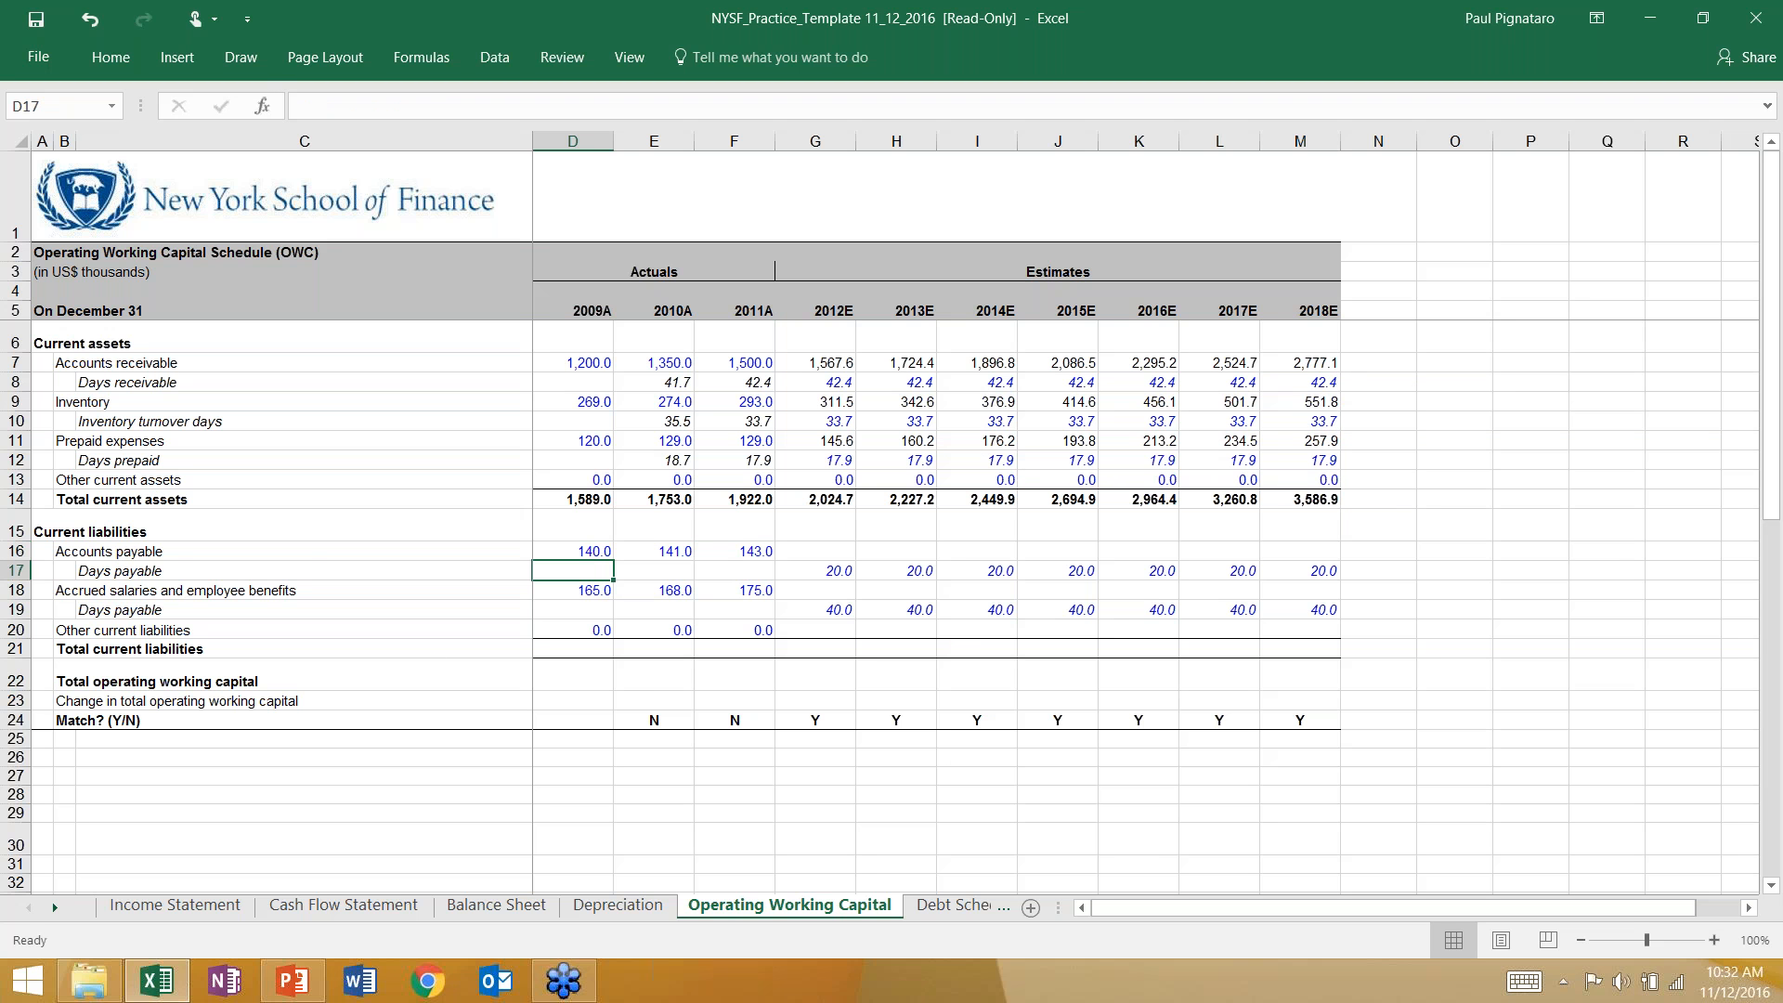
click(181, 551)
click(579, 572)
click(640, 569)
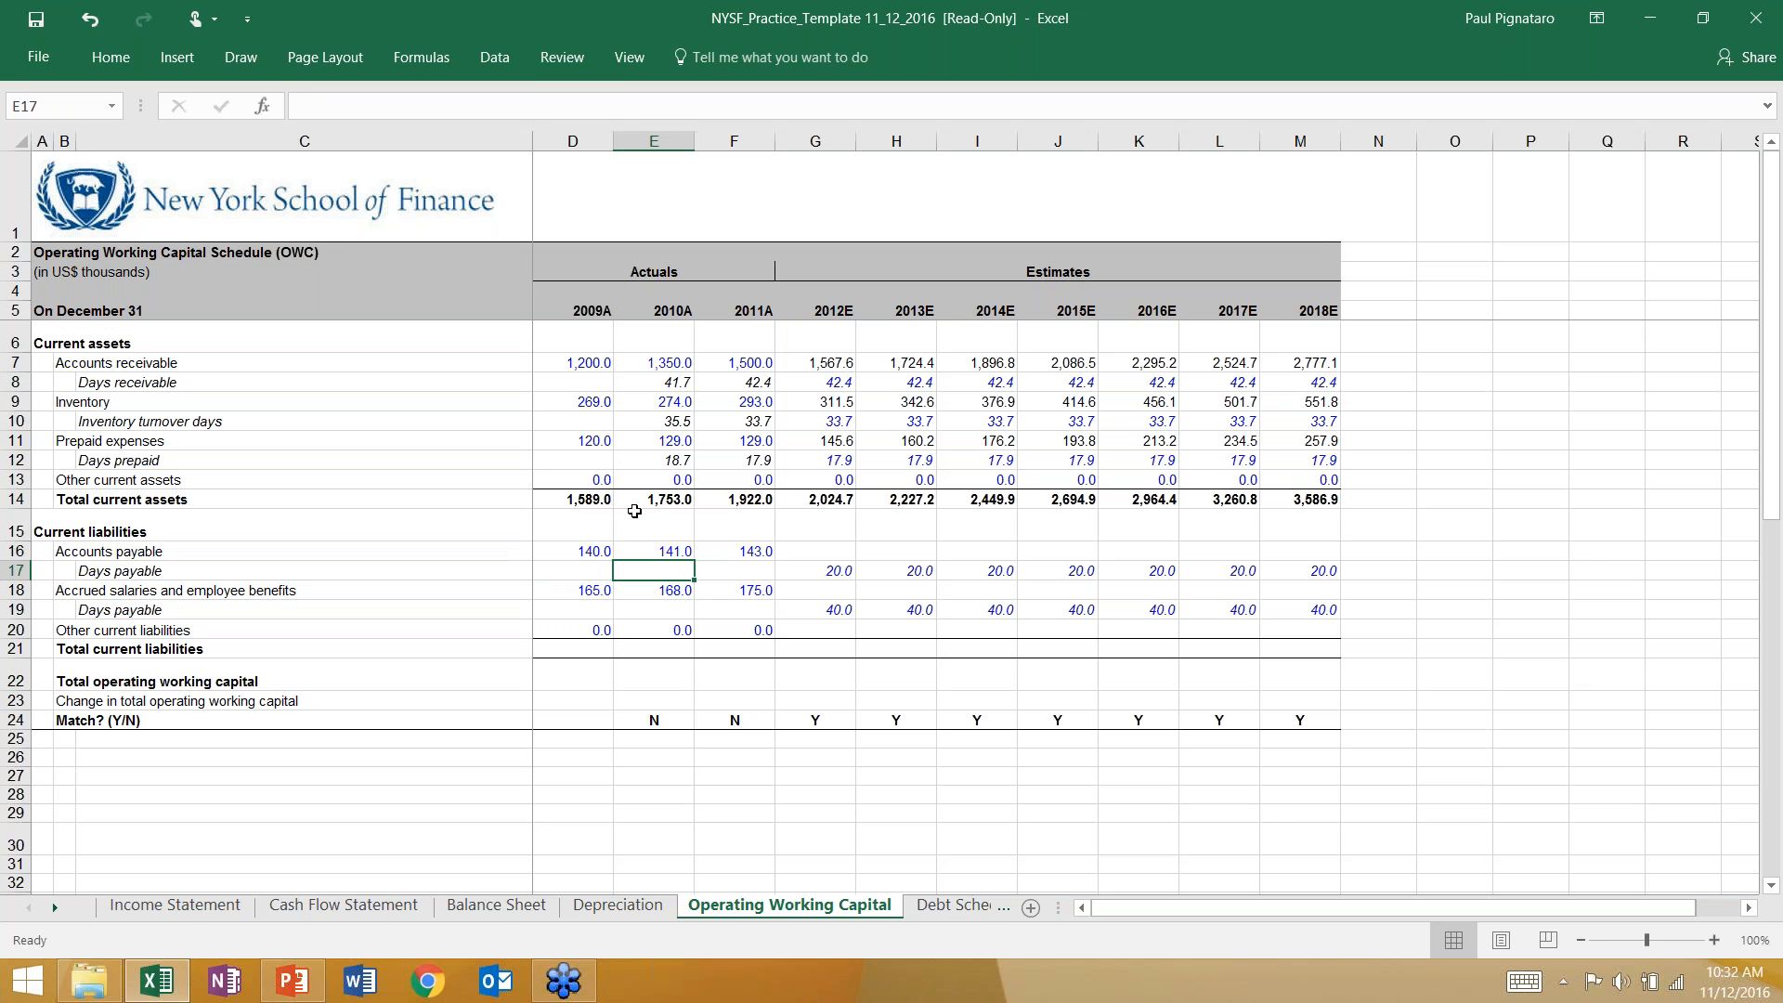
click(661, 362)
drag(572, 363, 665, 402)
click(596, 401)
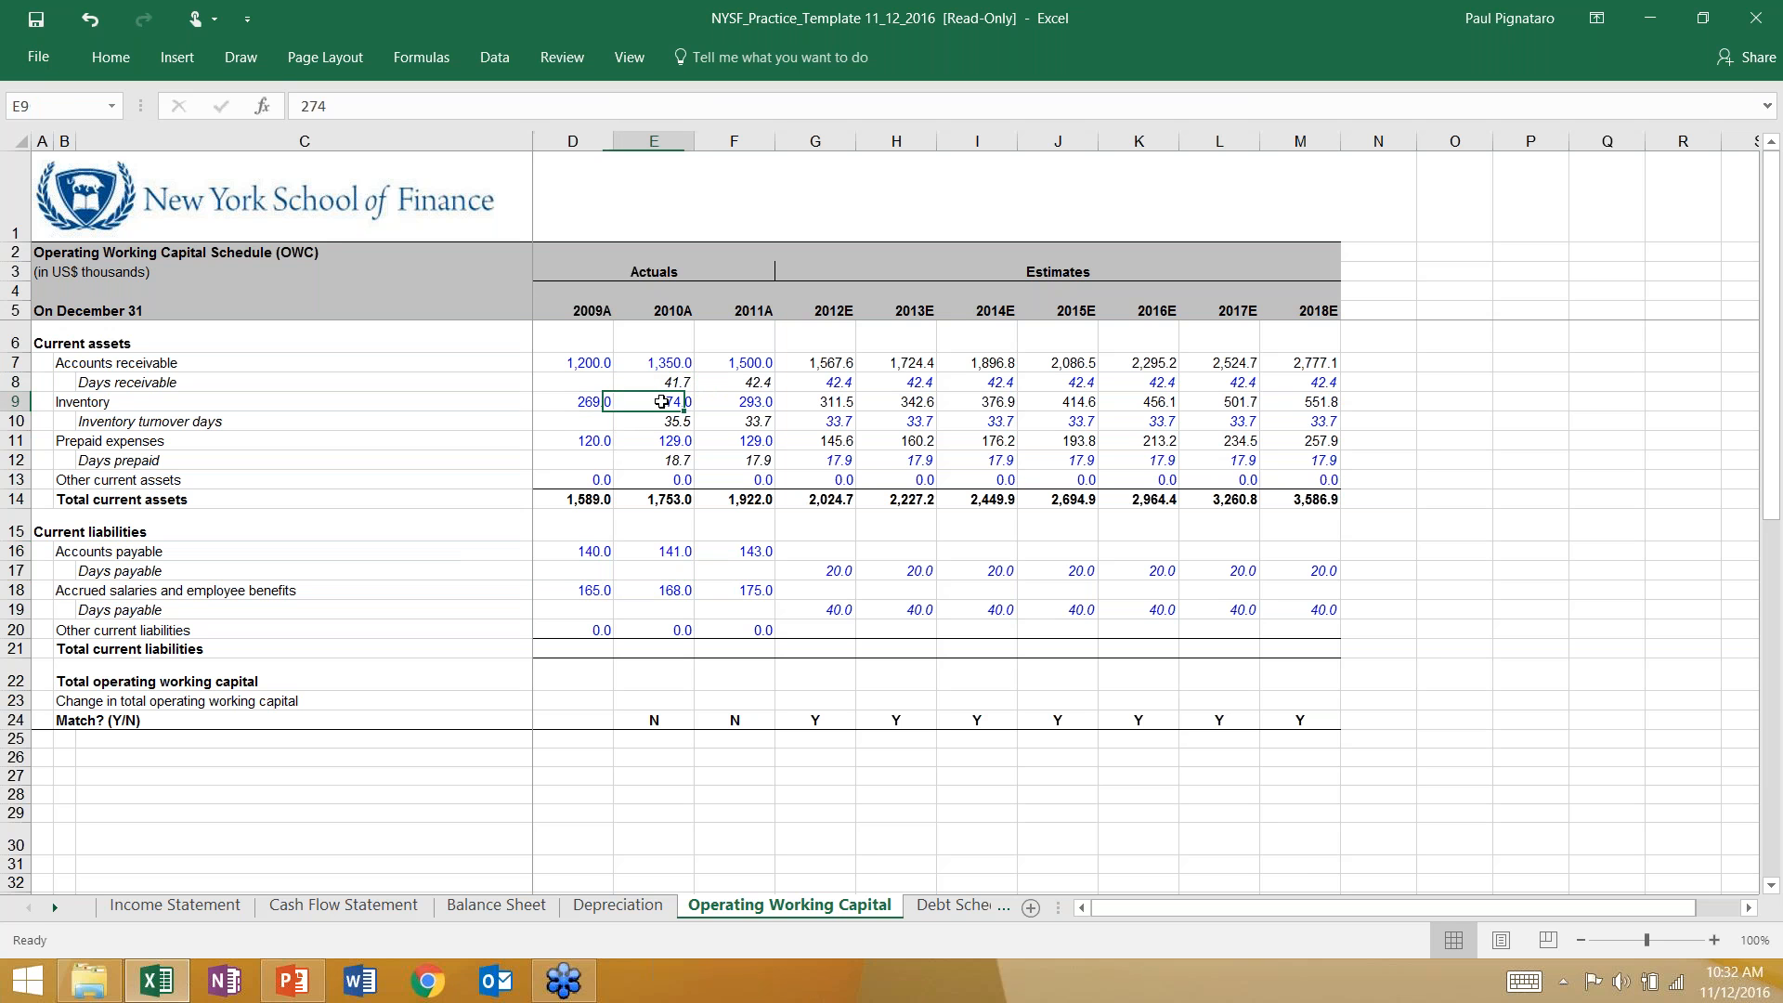
drag(581, 440, 665, 461)
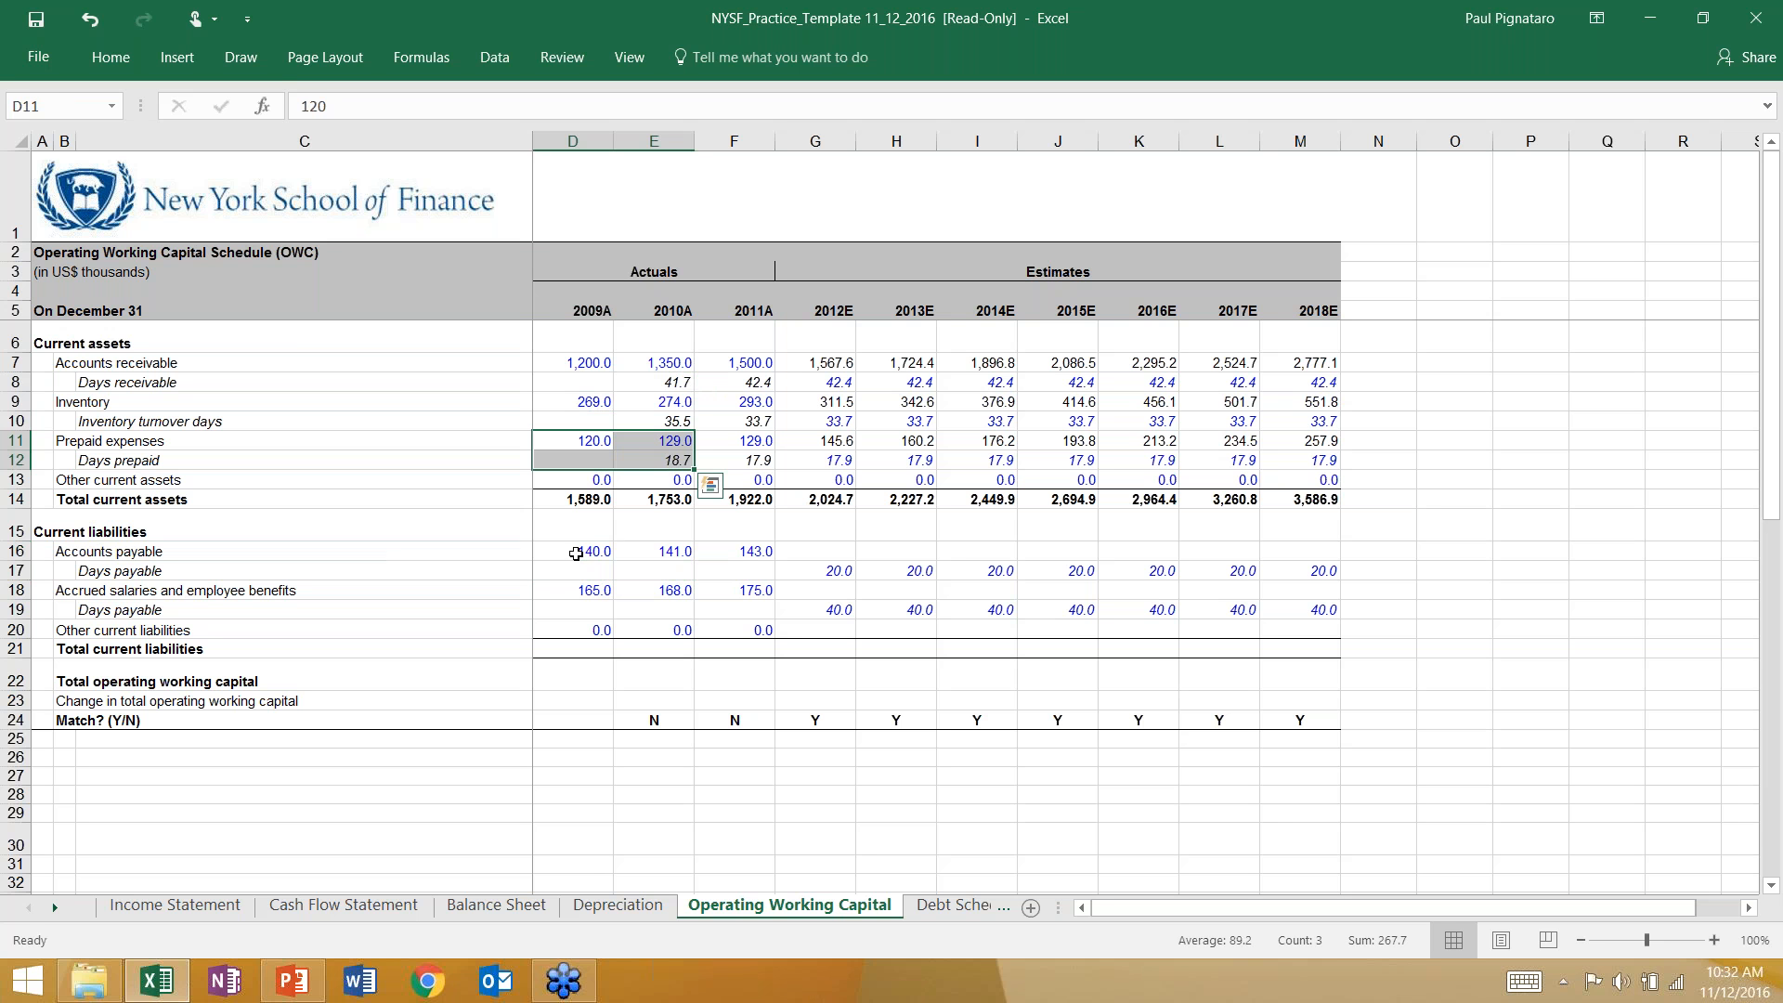
drag(560, 551, 755, 553)
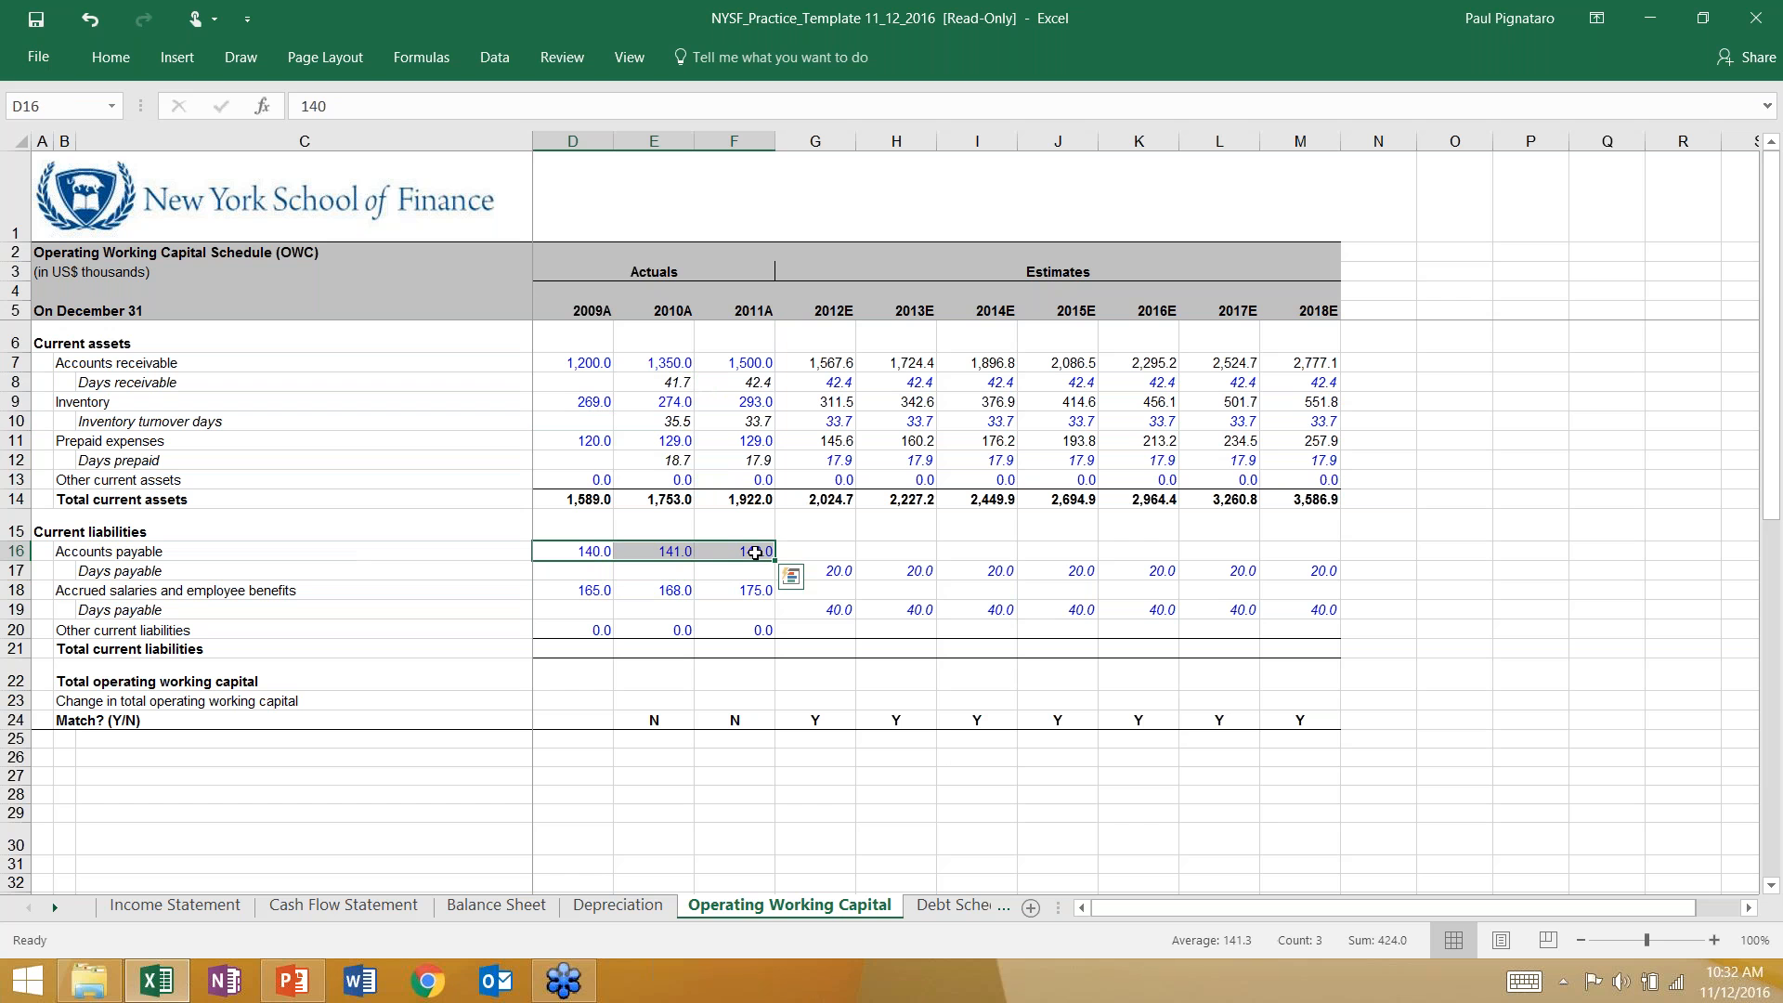
Step: Calculate 2010A days payable for accounts payable in E17 with =AVERAGE(E16,D16)/'Income Statement'!E14*360
click(665, 568)
text(=average)
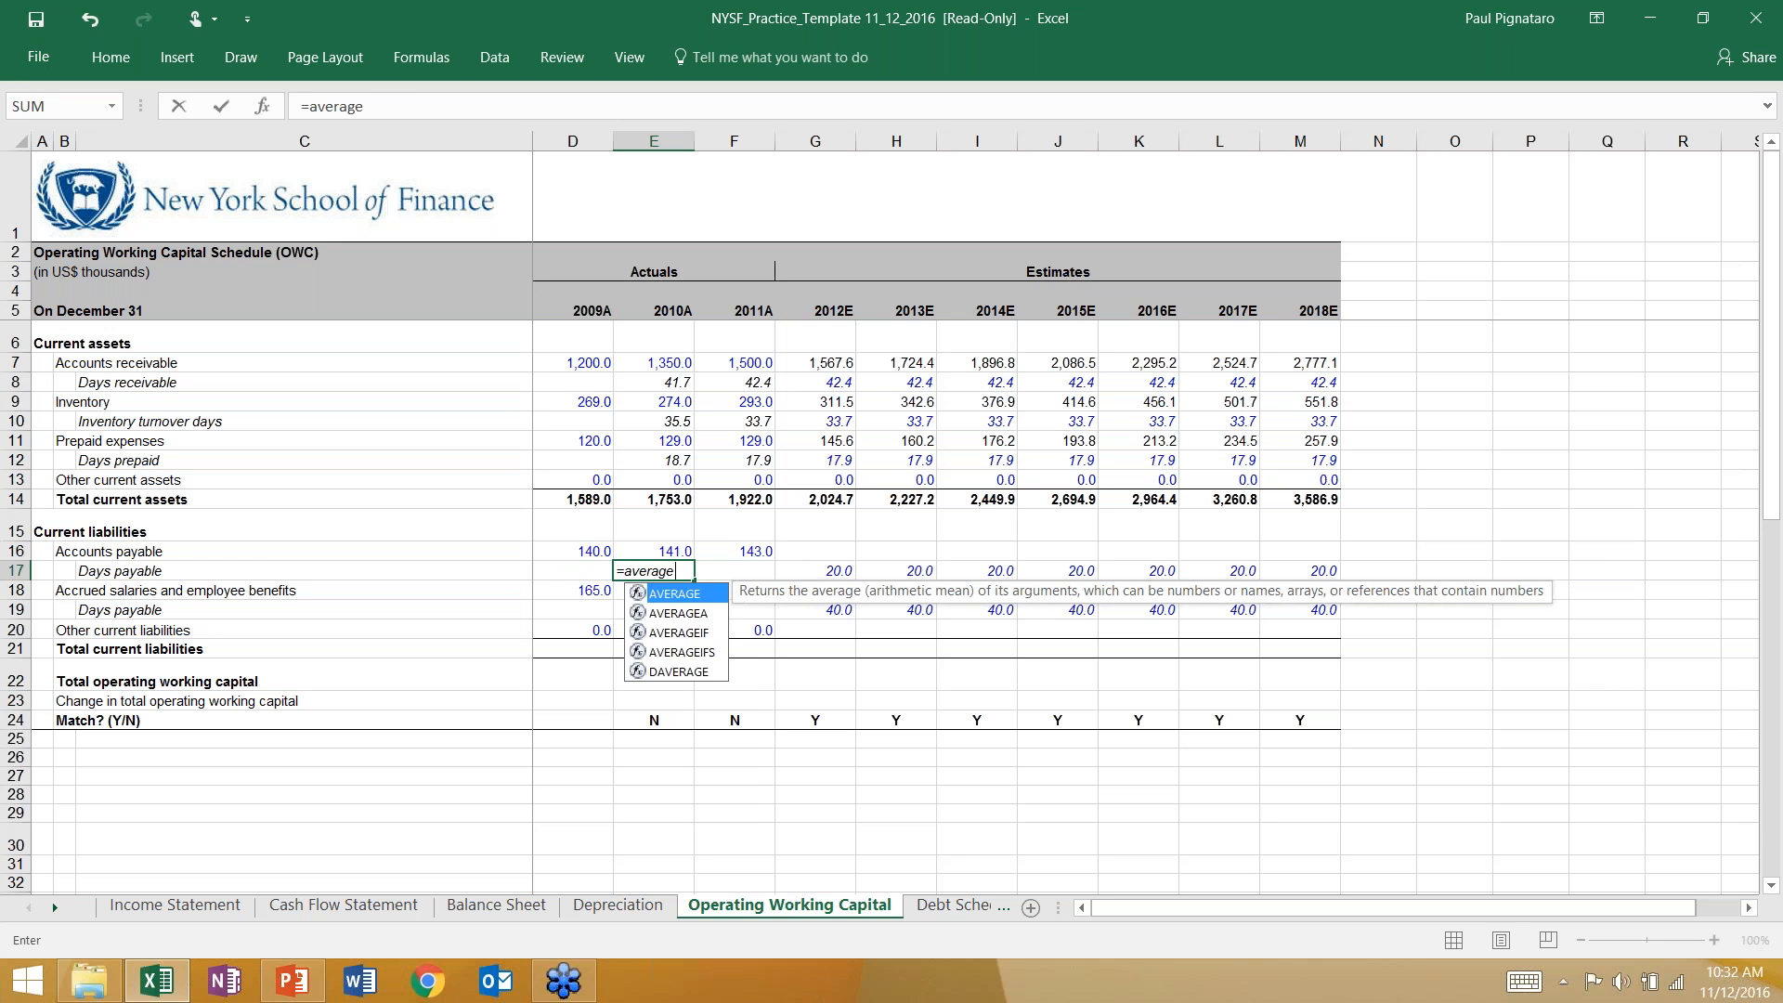
text(()
key(Up)
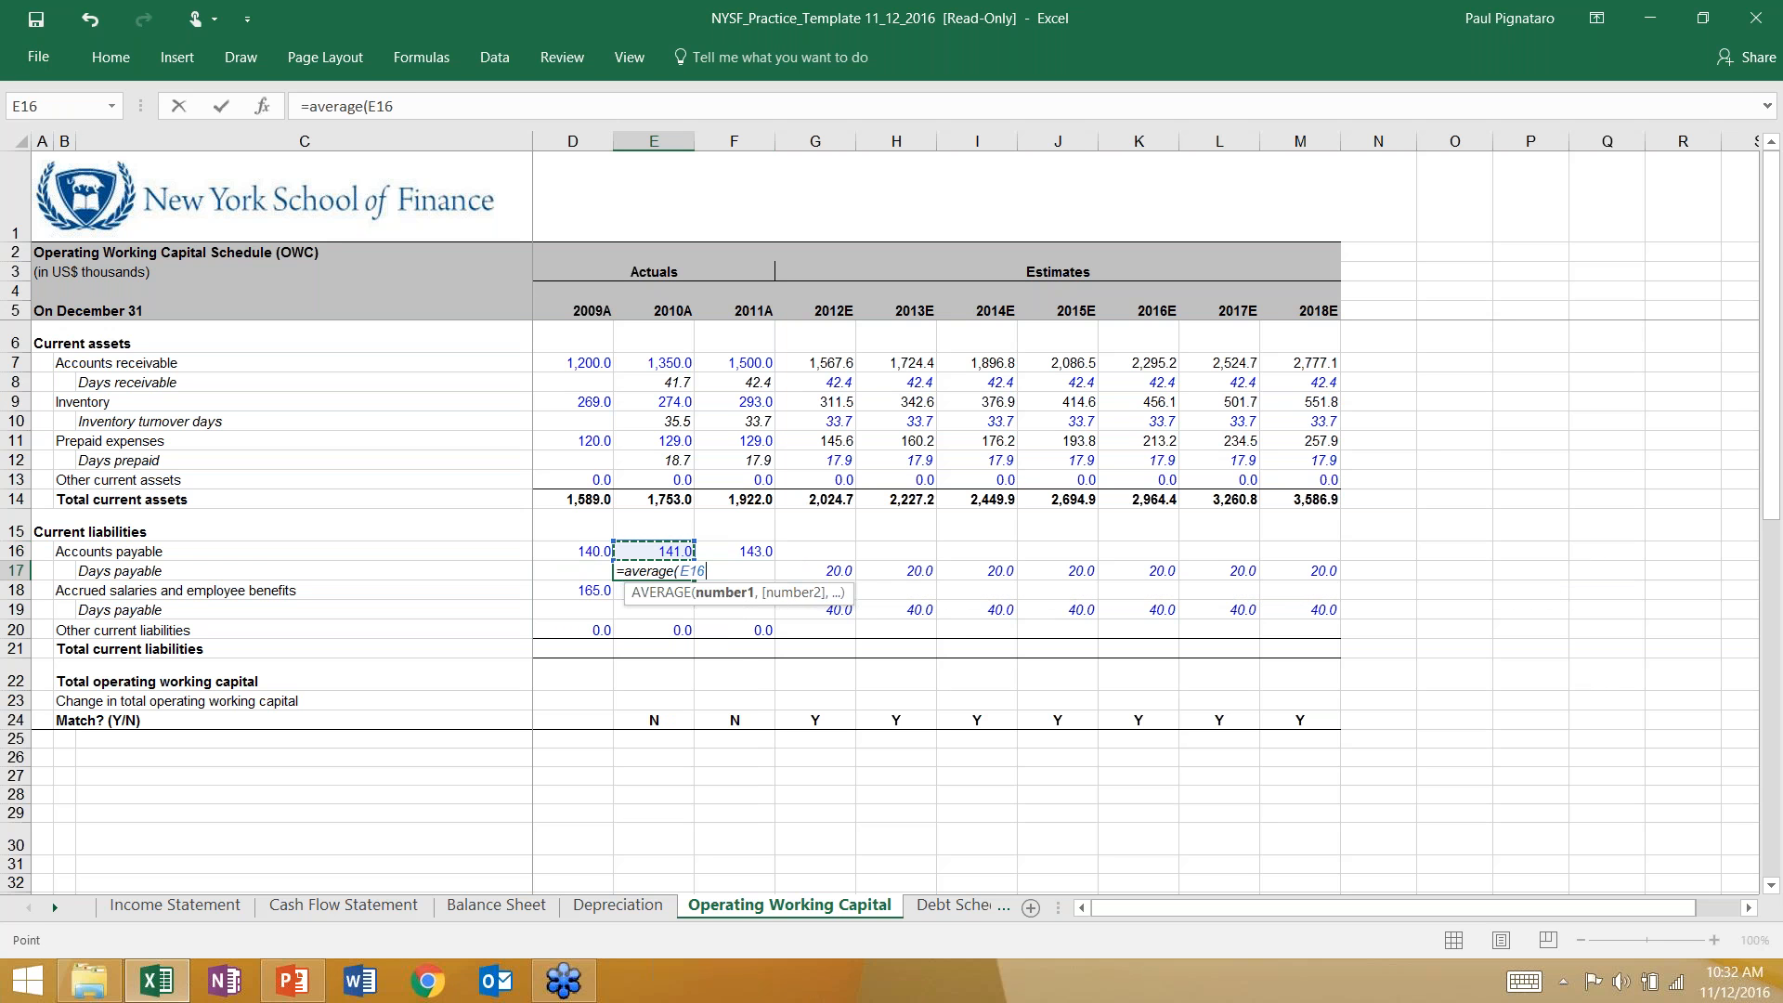
text(,)
key(Left)
key(Up)
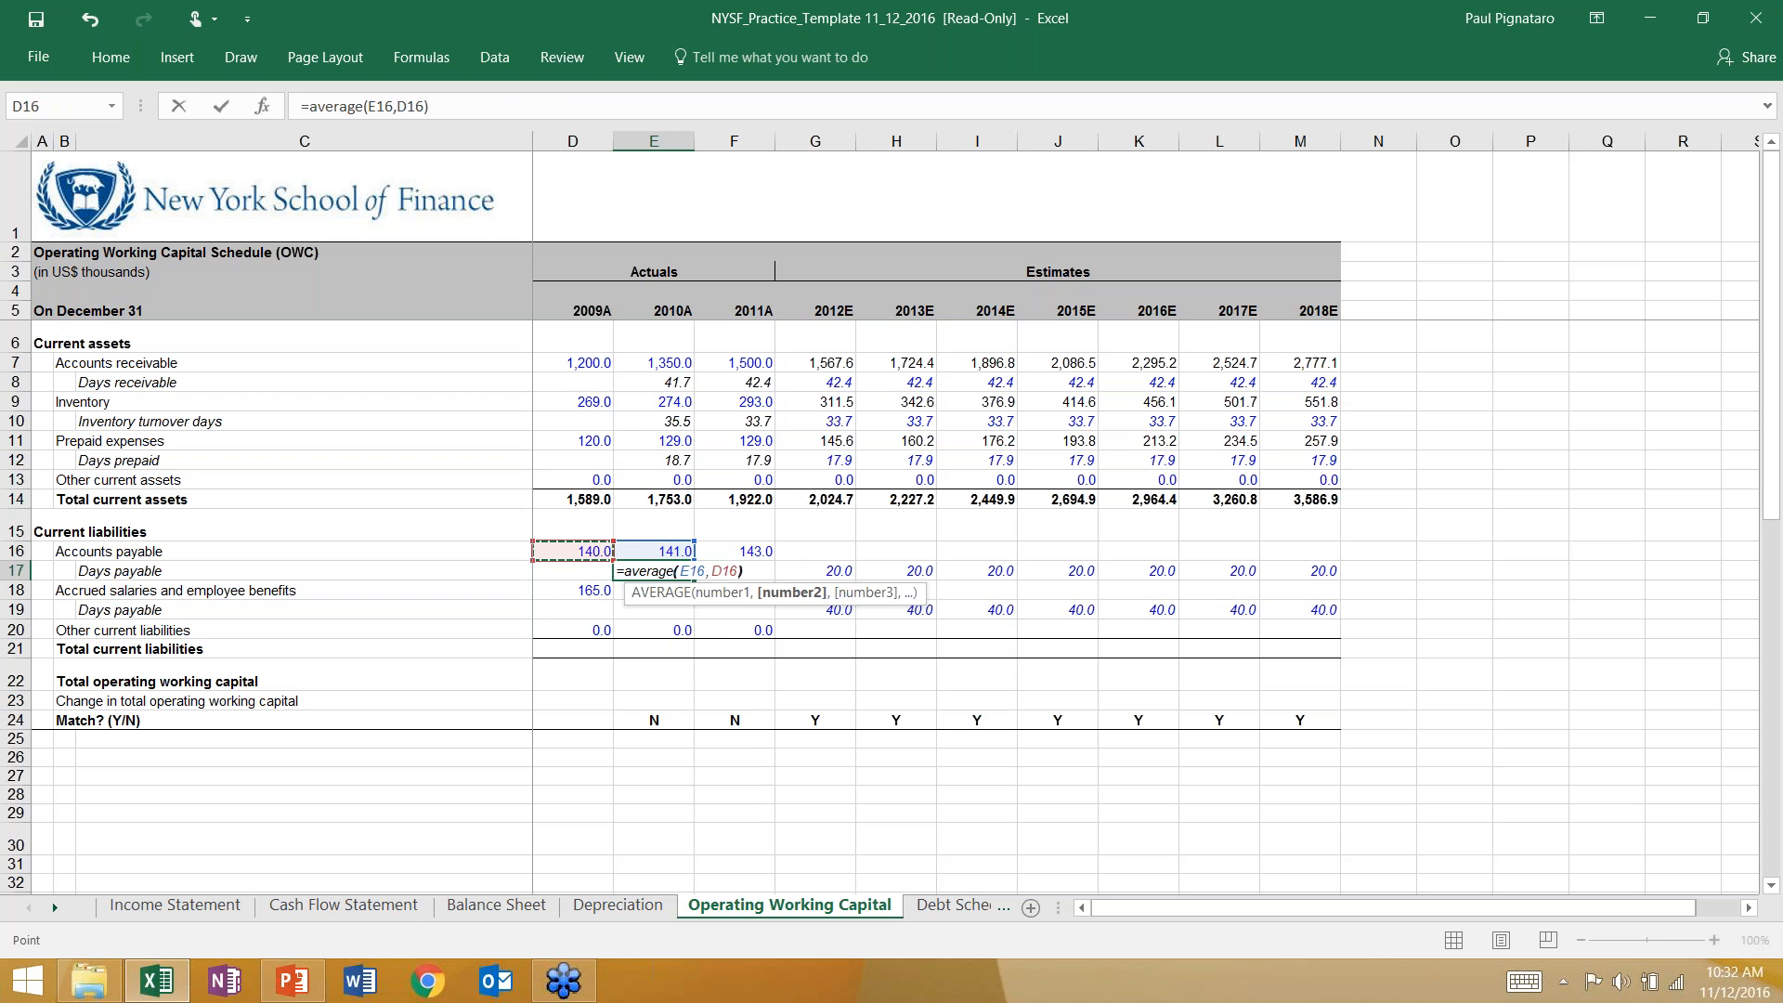
text()/)
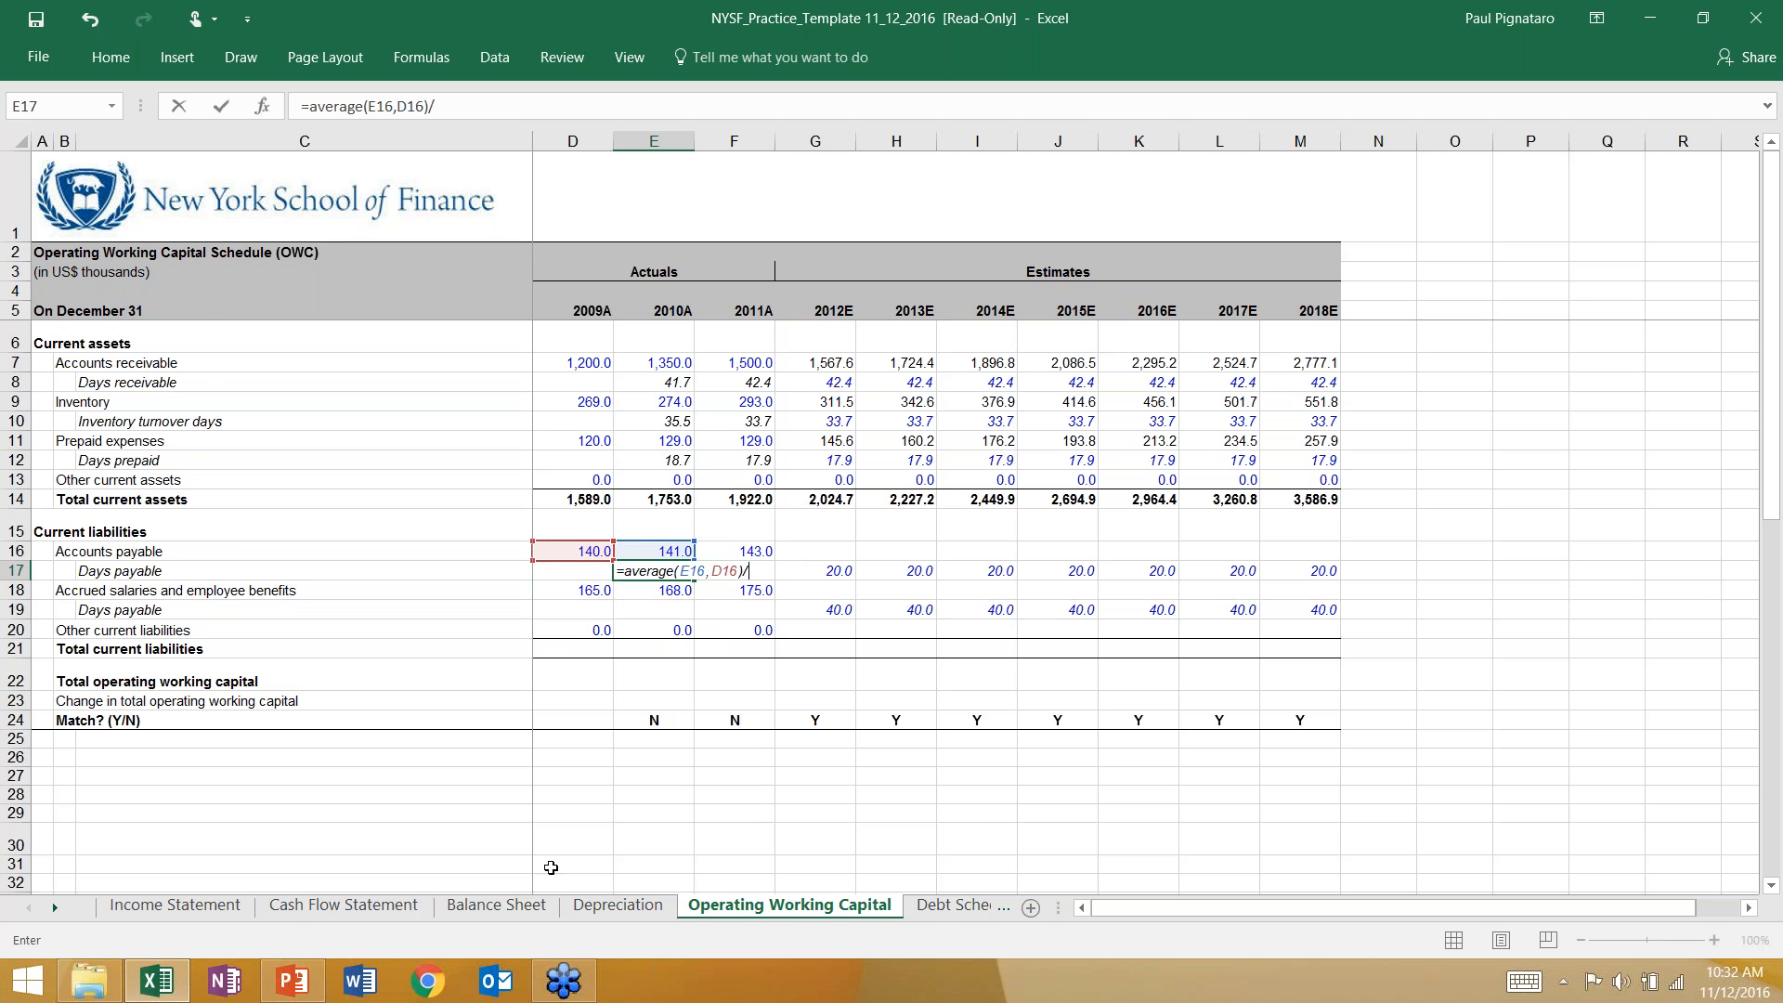
click(177, 906)
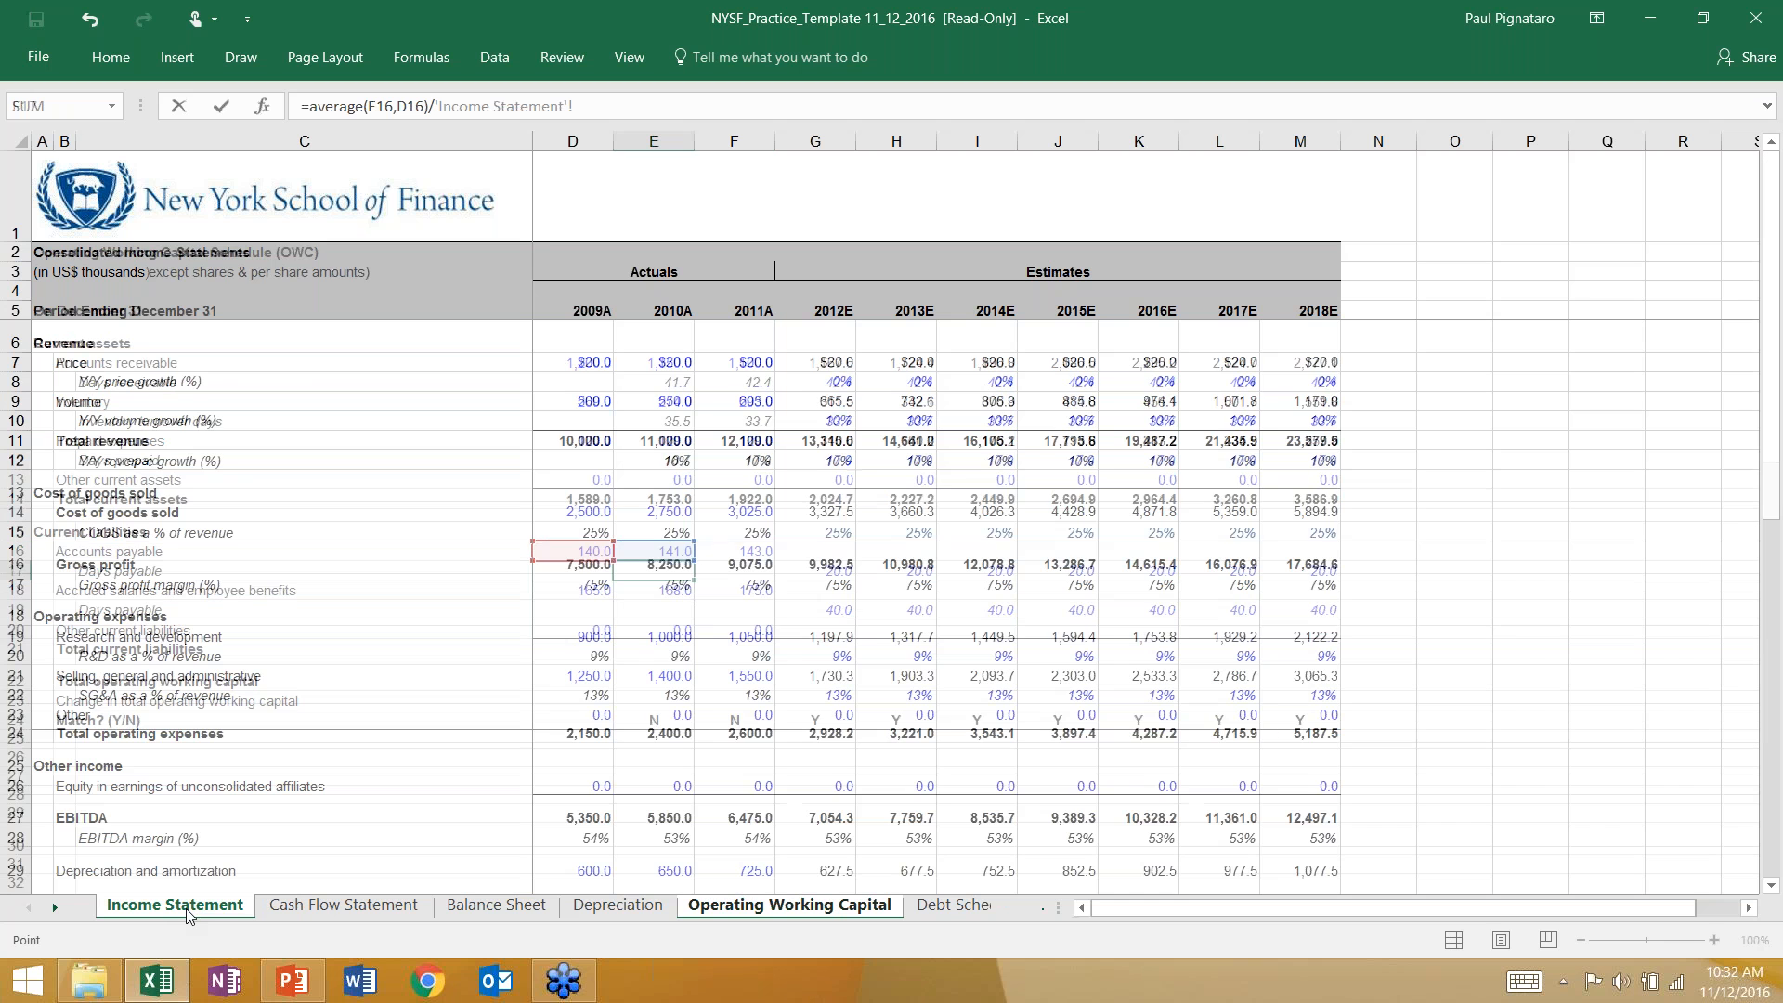
click(650, 513)
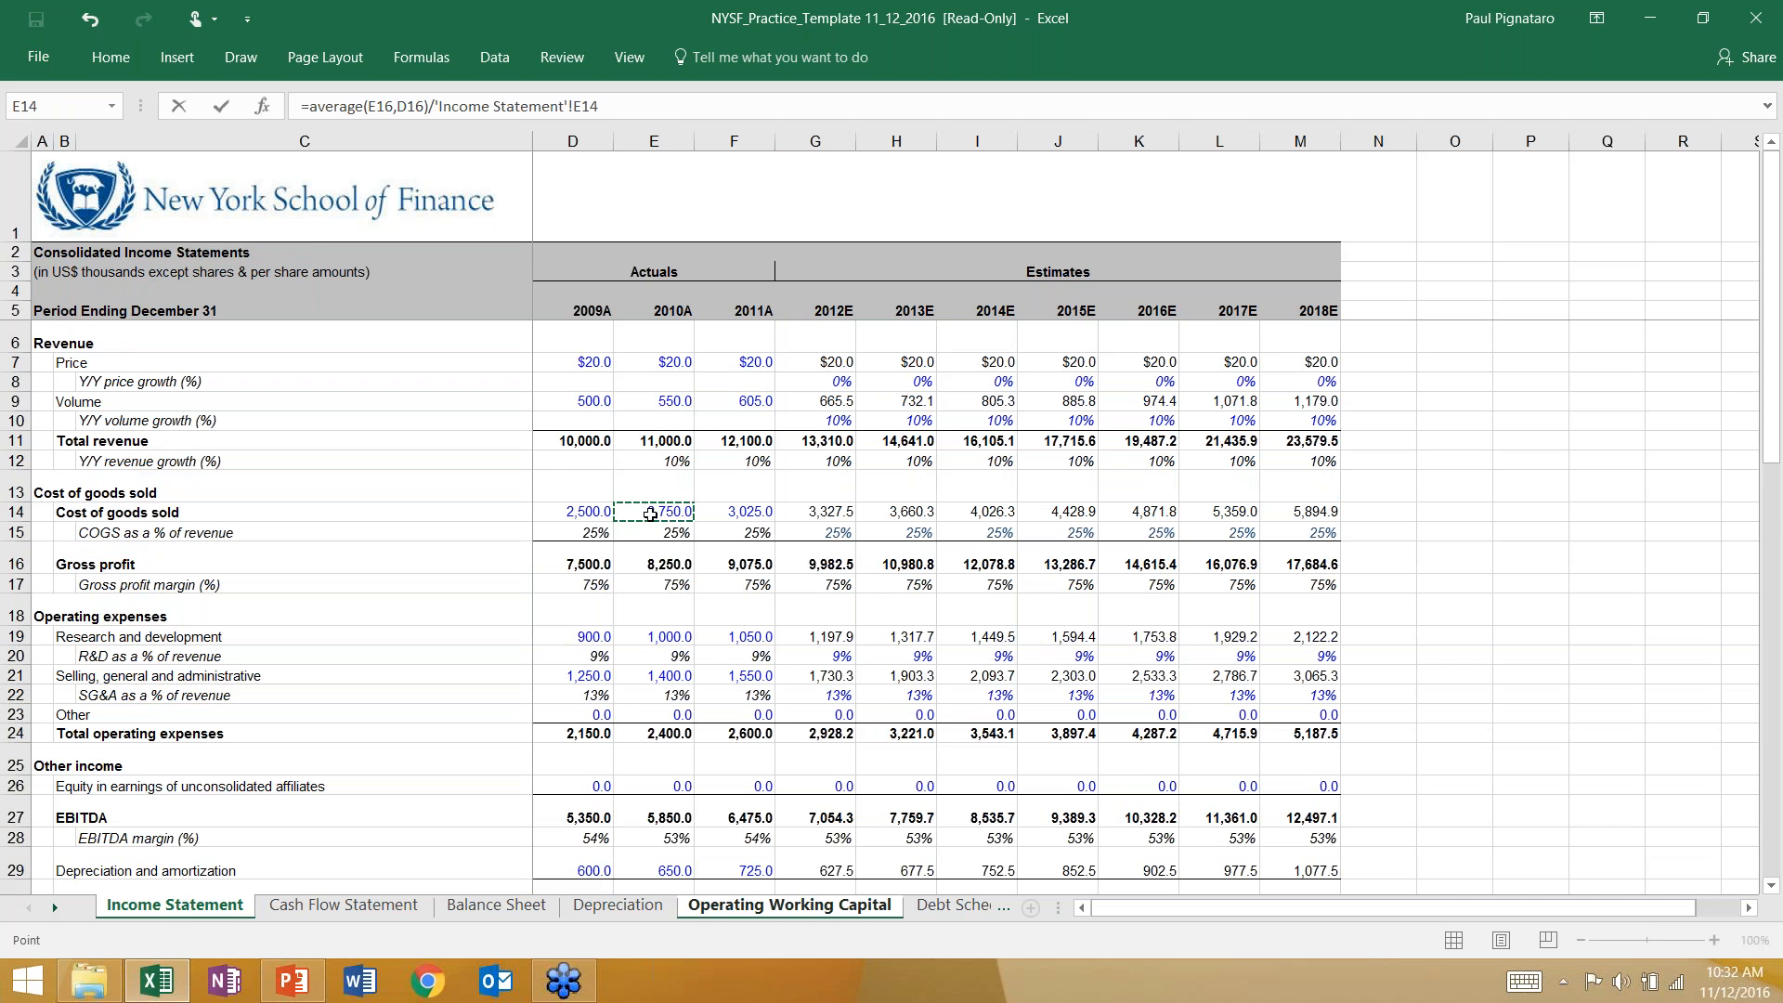
text(*360)
key(Return)
Step: Copy the 2010A days payable formula from E17 to 2011A in F17 and compare the two formulas
key(Up)
key(shift+Right)
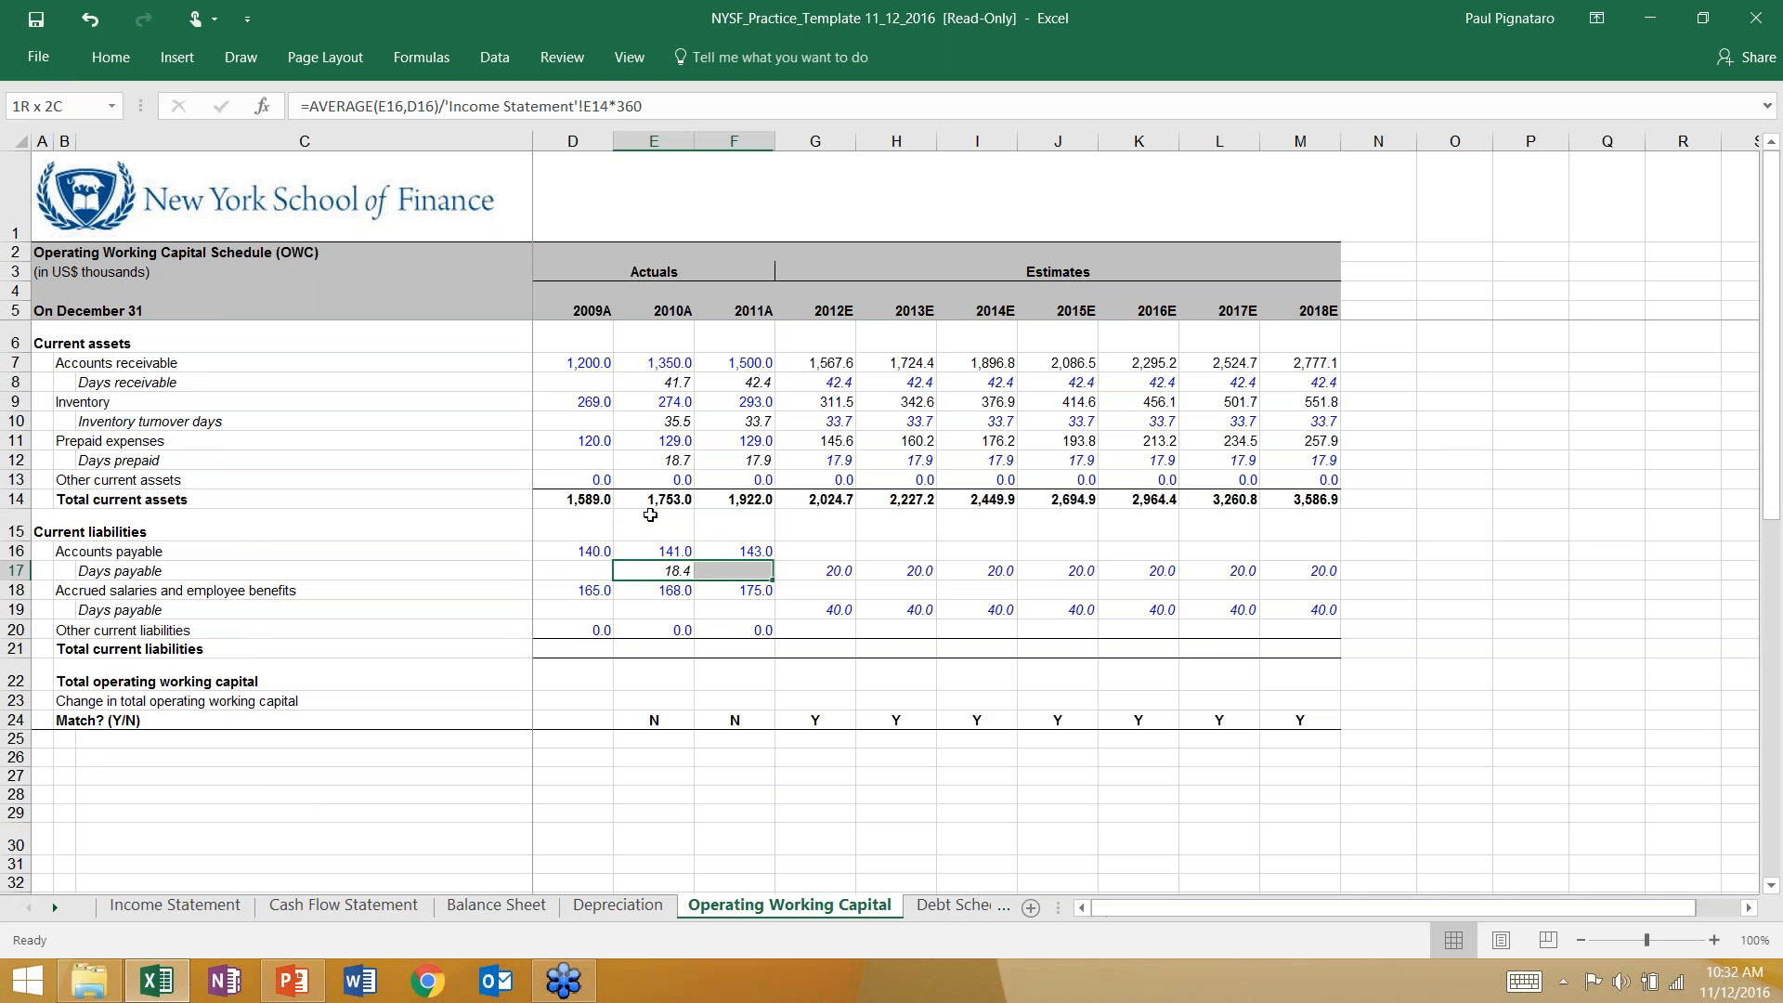
key(ctrl+r)
key(Right)
key(Left)
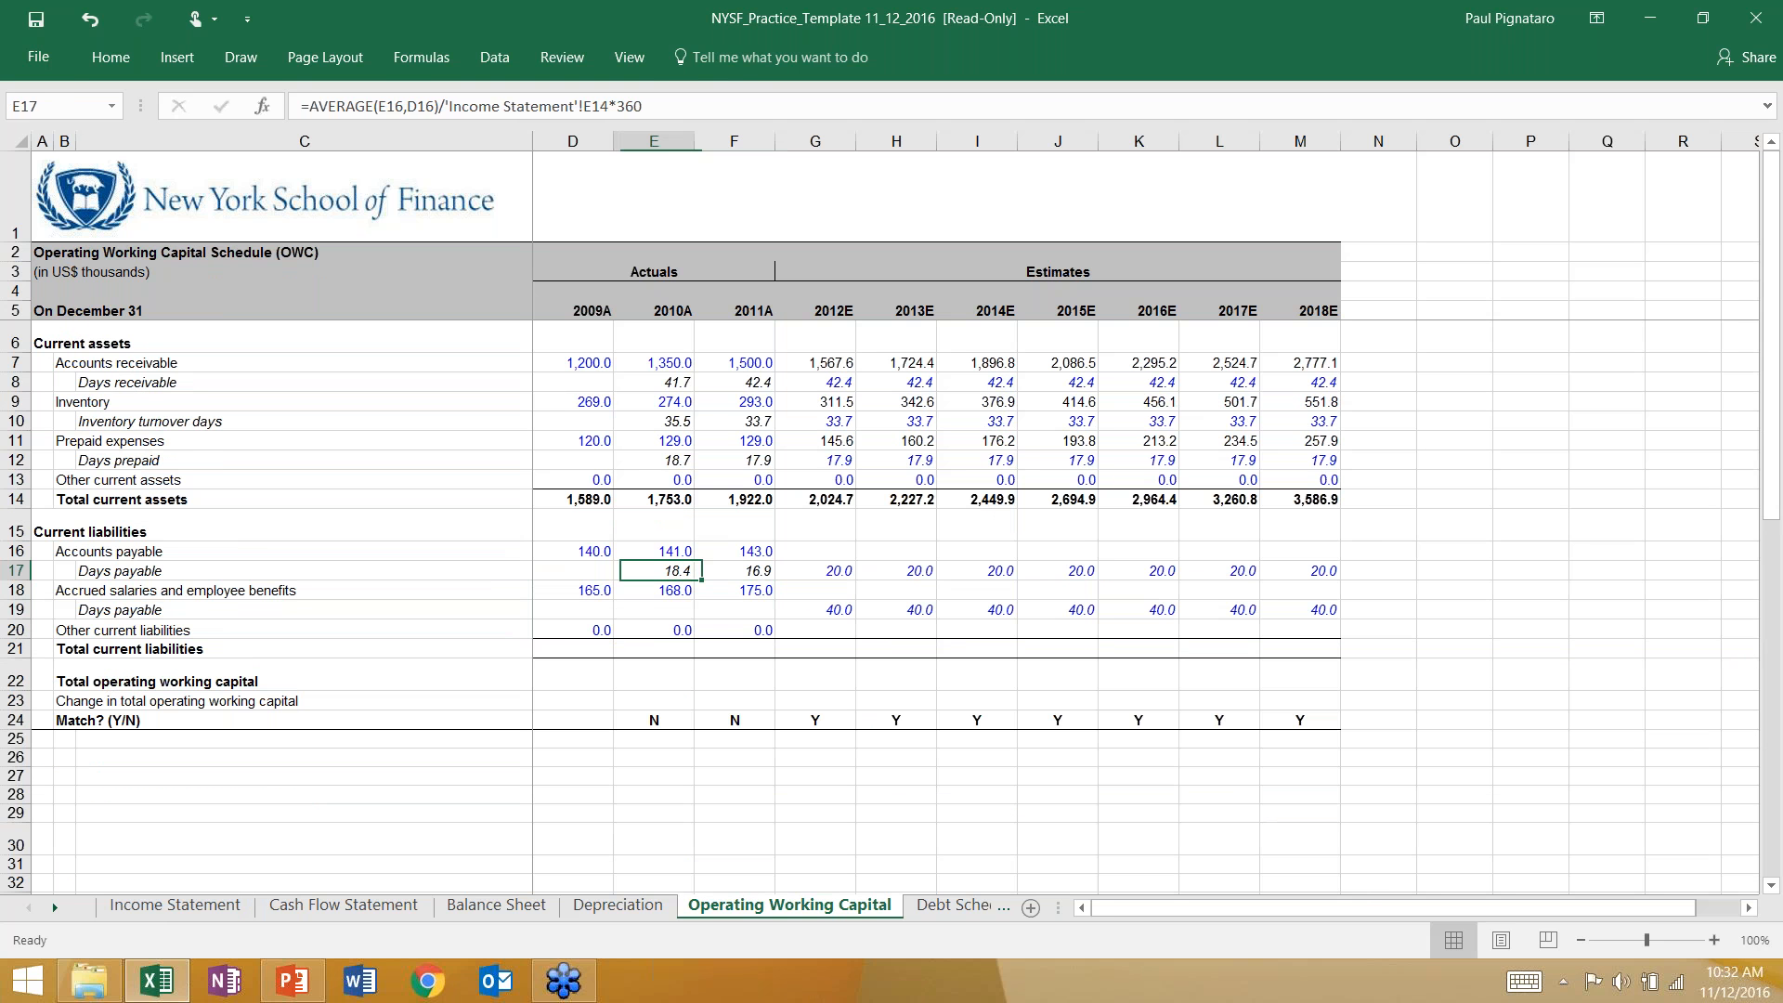
key(Right)
key(Left)
key(Right)
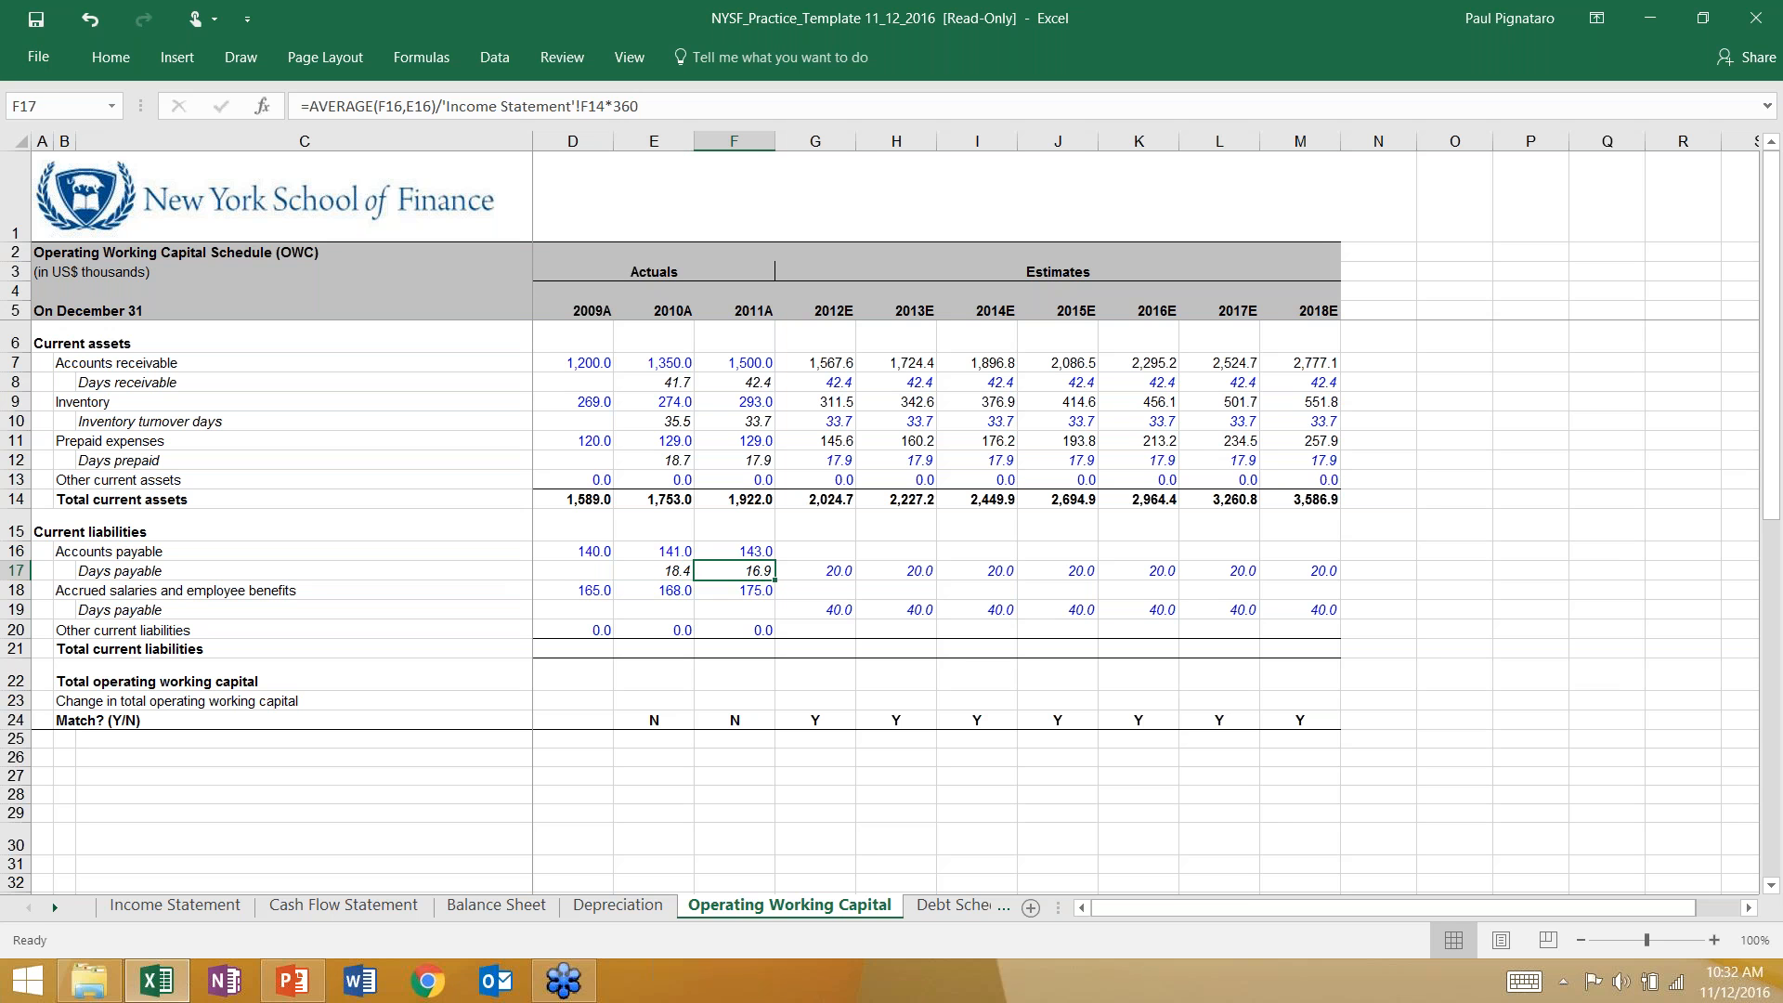
Step: Set projected days payable for accounts payable to 16.9 in G17 and copy it through 2018E in M17
key(Right)
text(16.9)
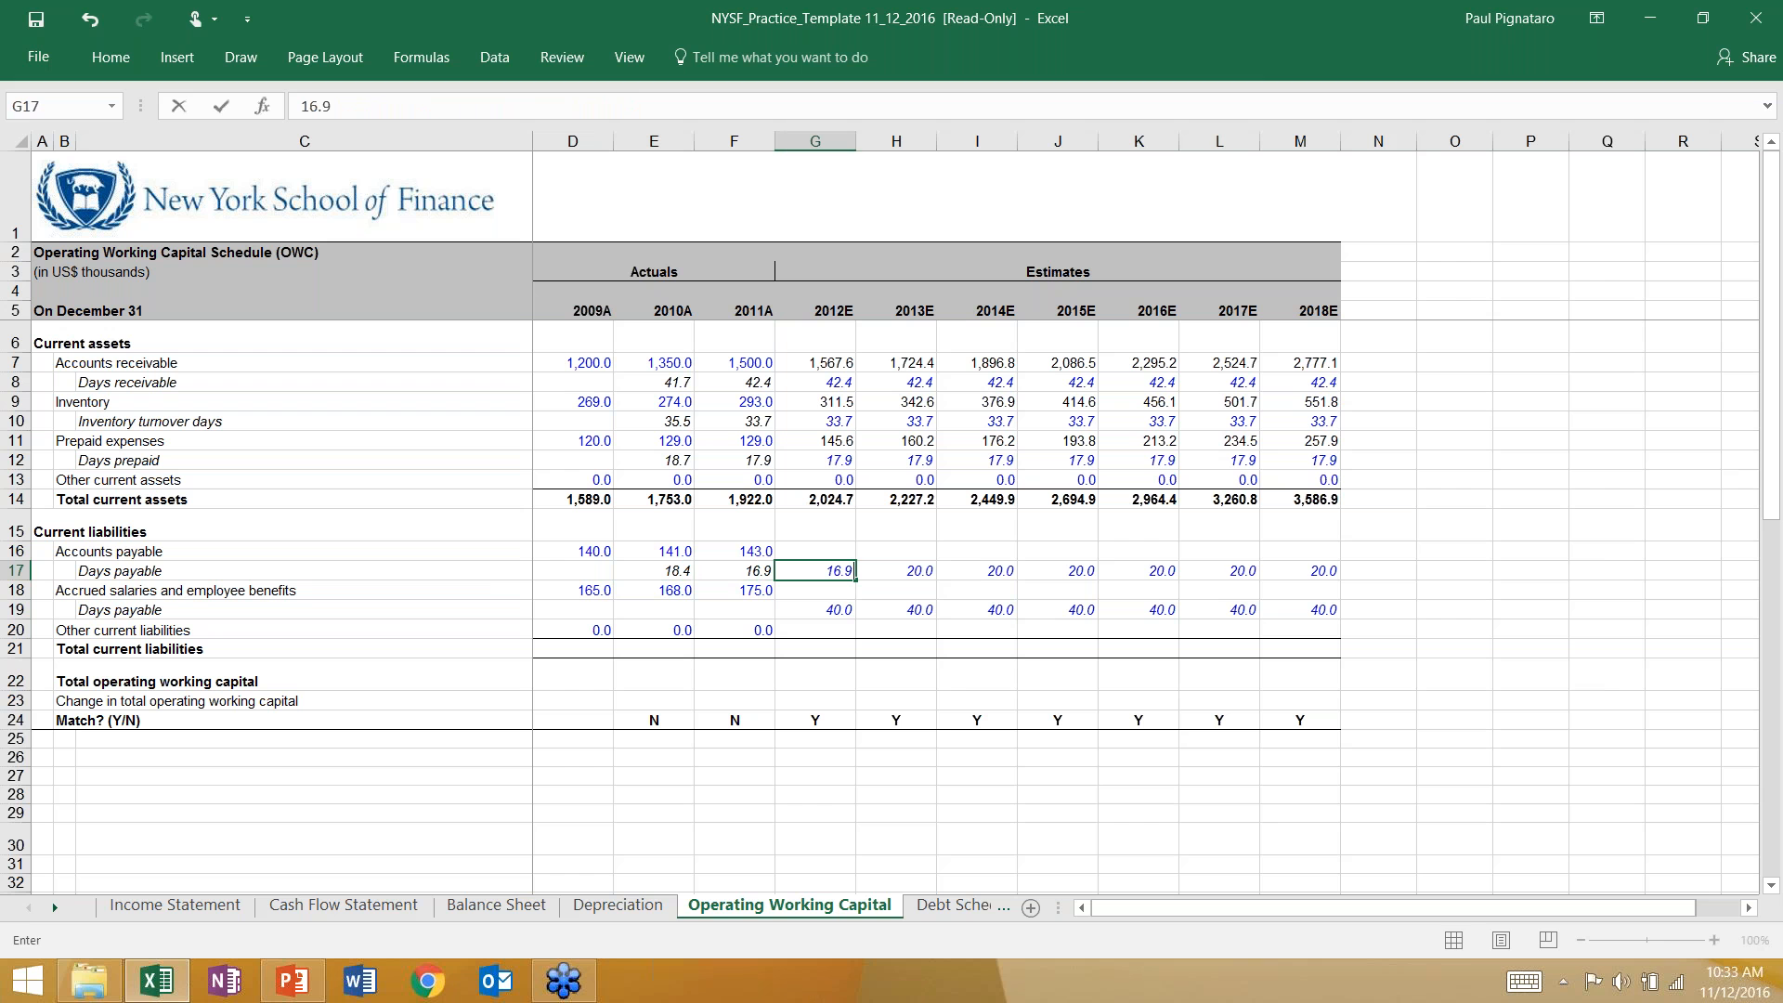
key(ctrl+Return)
key(shift+Right)
key(shift+Right)
key(shift+Right)
key(shift+Right)
key(shift+Right)
key(shift+Right)
key(shift+Right)
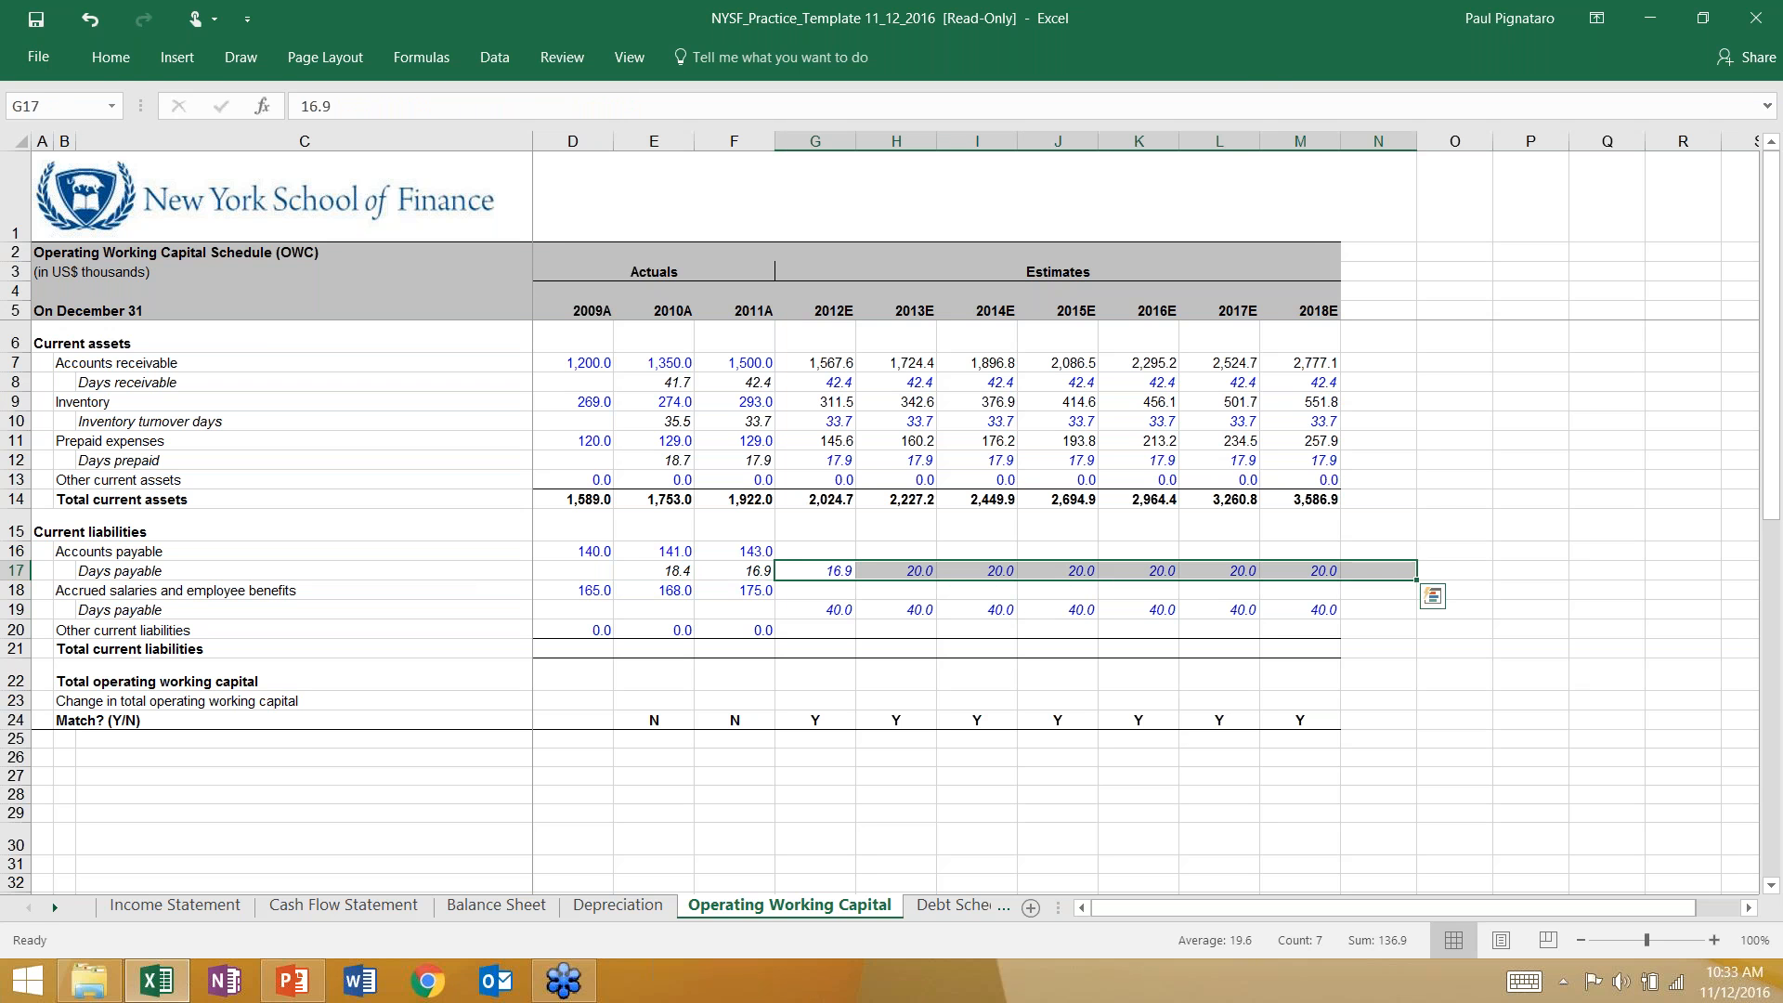
key(shift+Left)
key(ctrl+r)
Step: Begin the 2012E accounts payable formula in G16 with the days payable reference and a division sign, =G17/
key(Up)
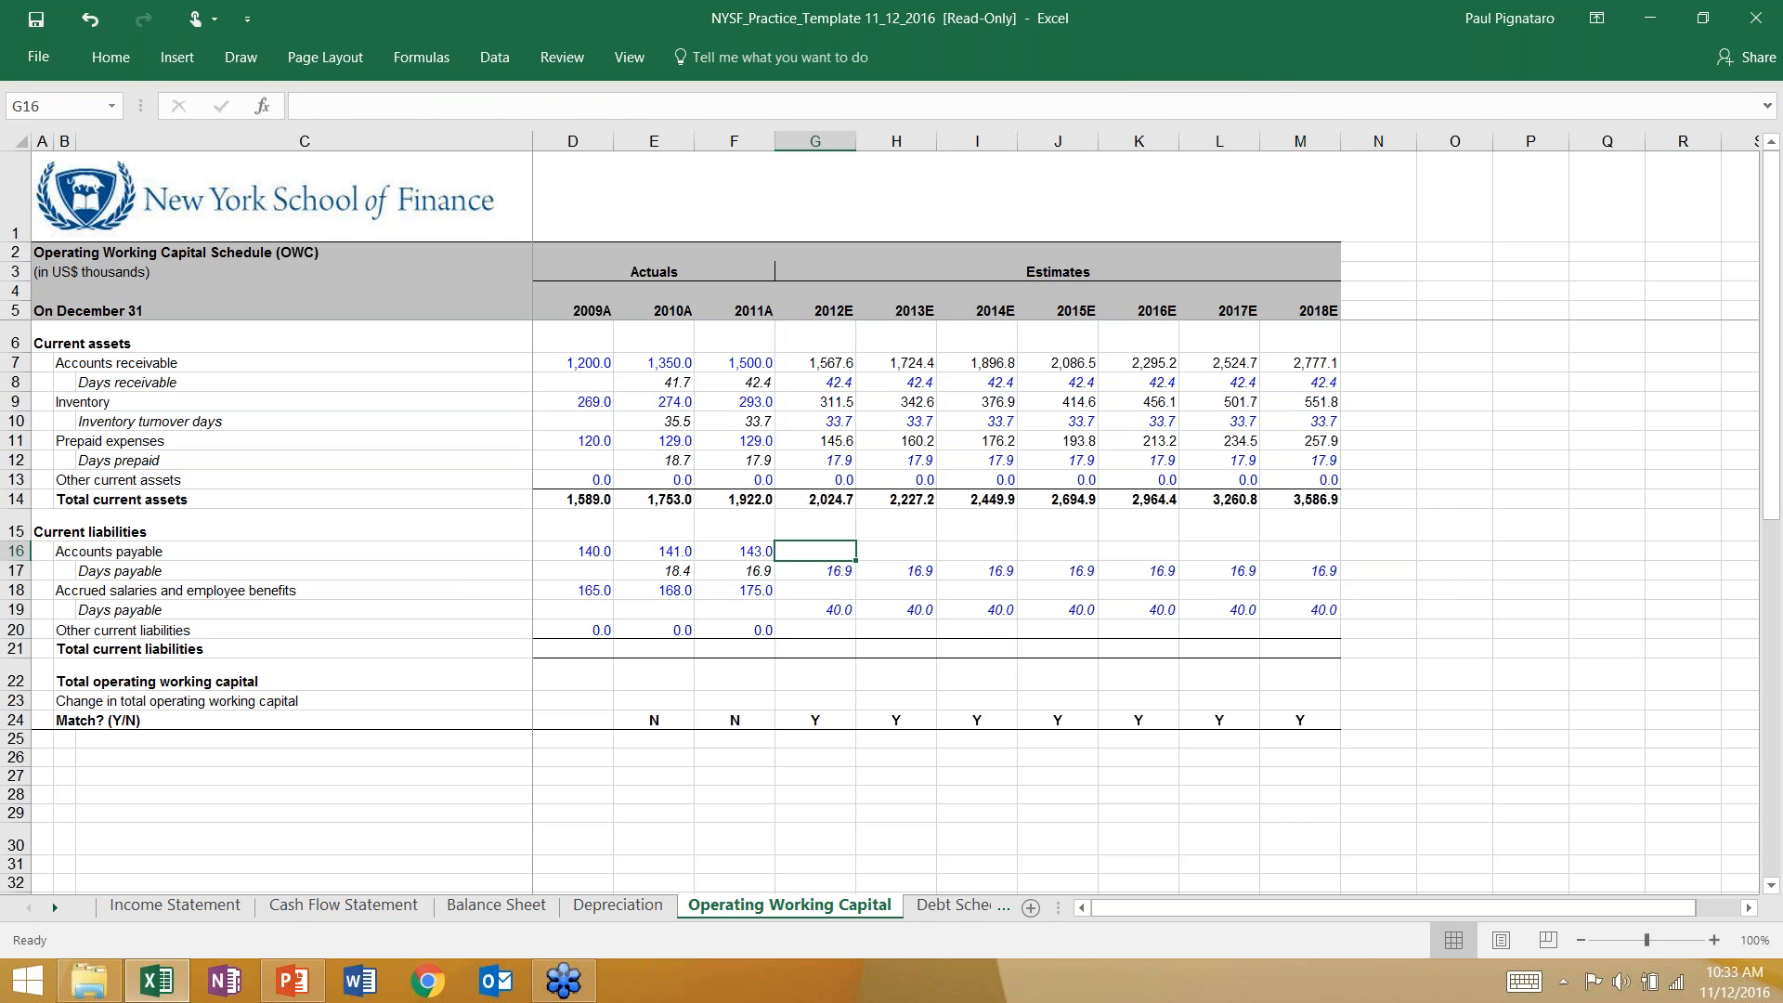
text(=)
key(Down)
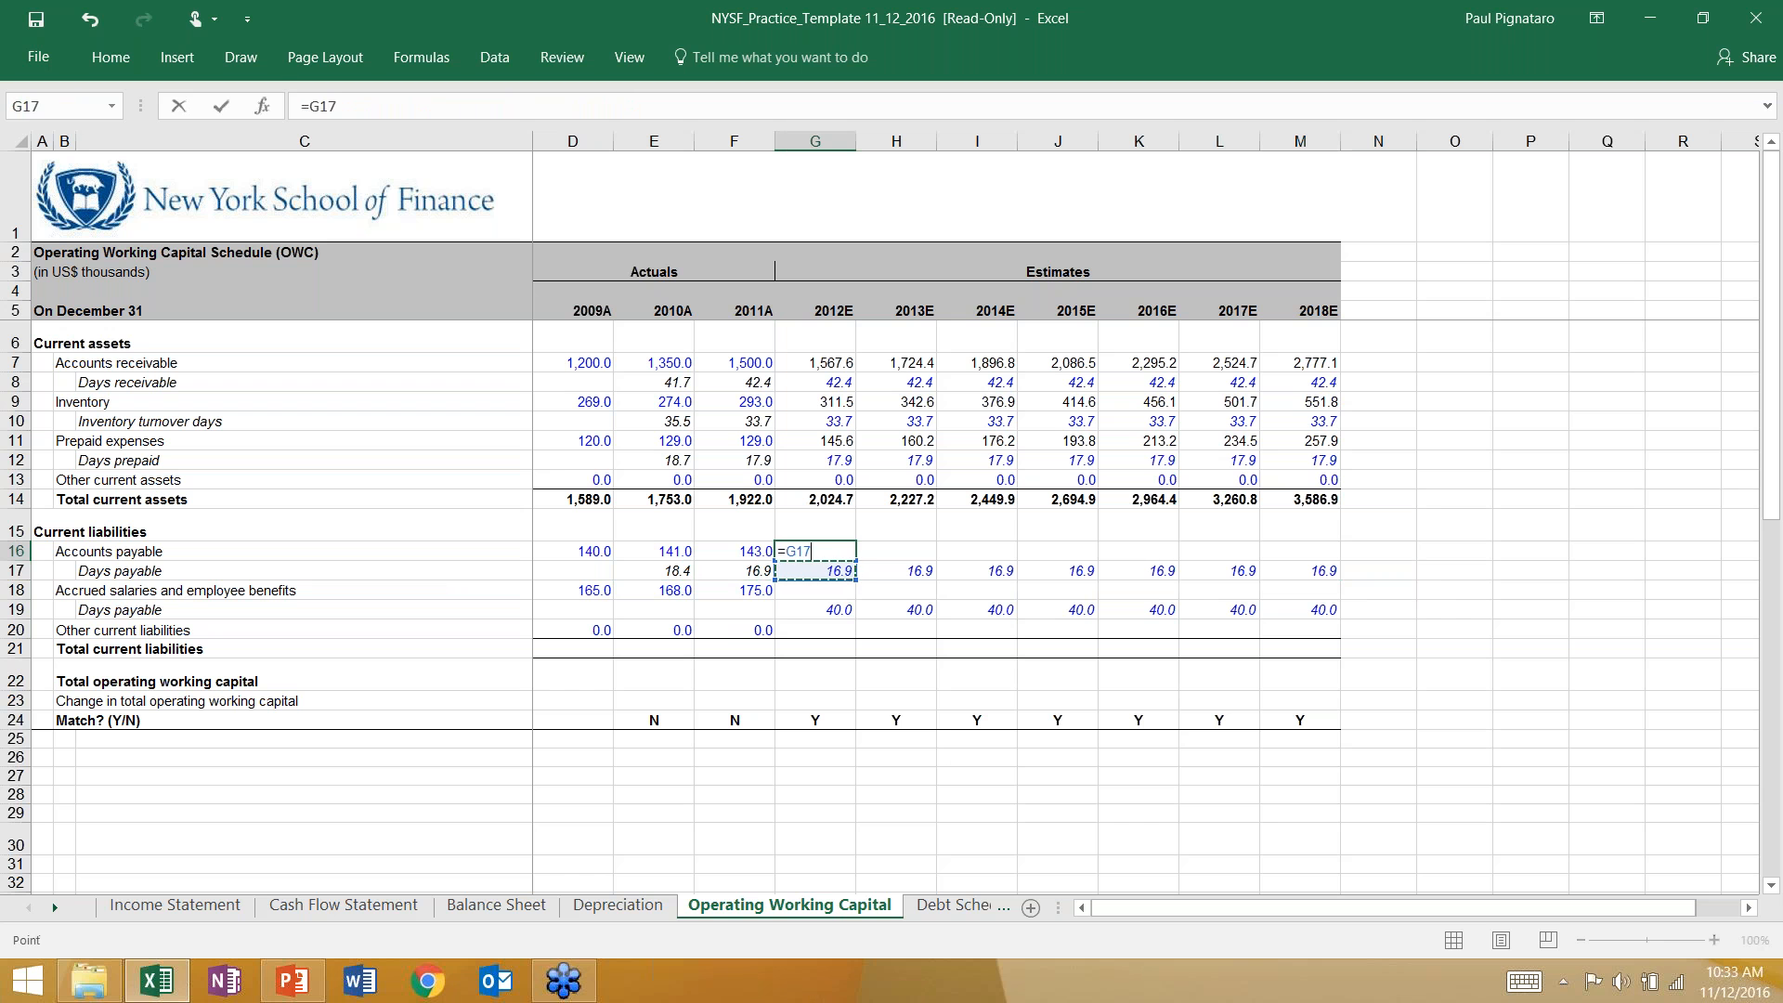
text(/)
click(215, 907)
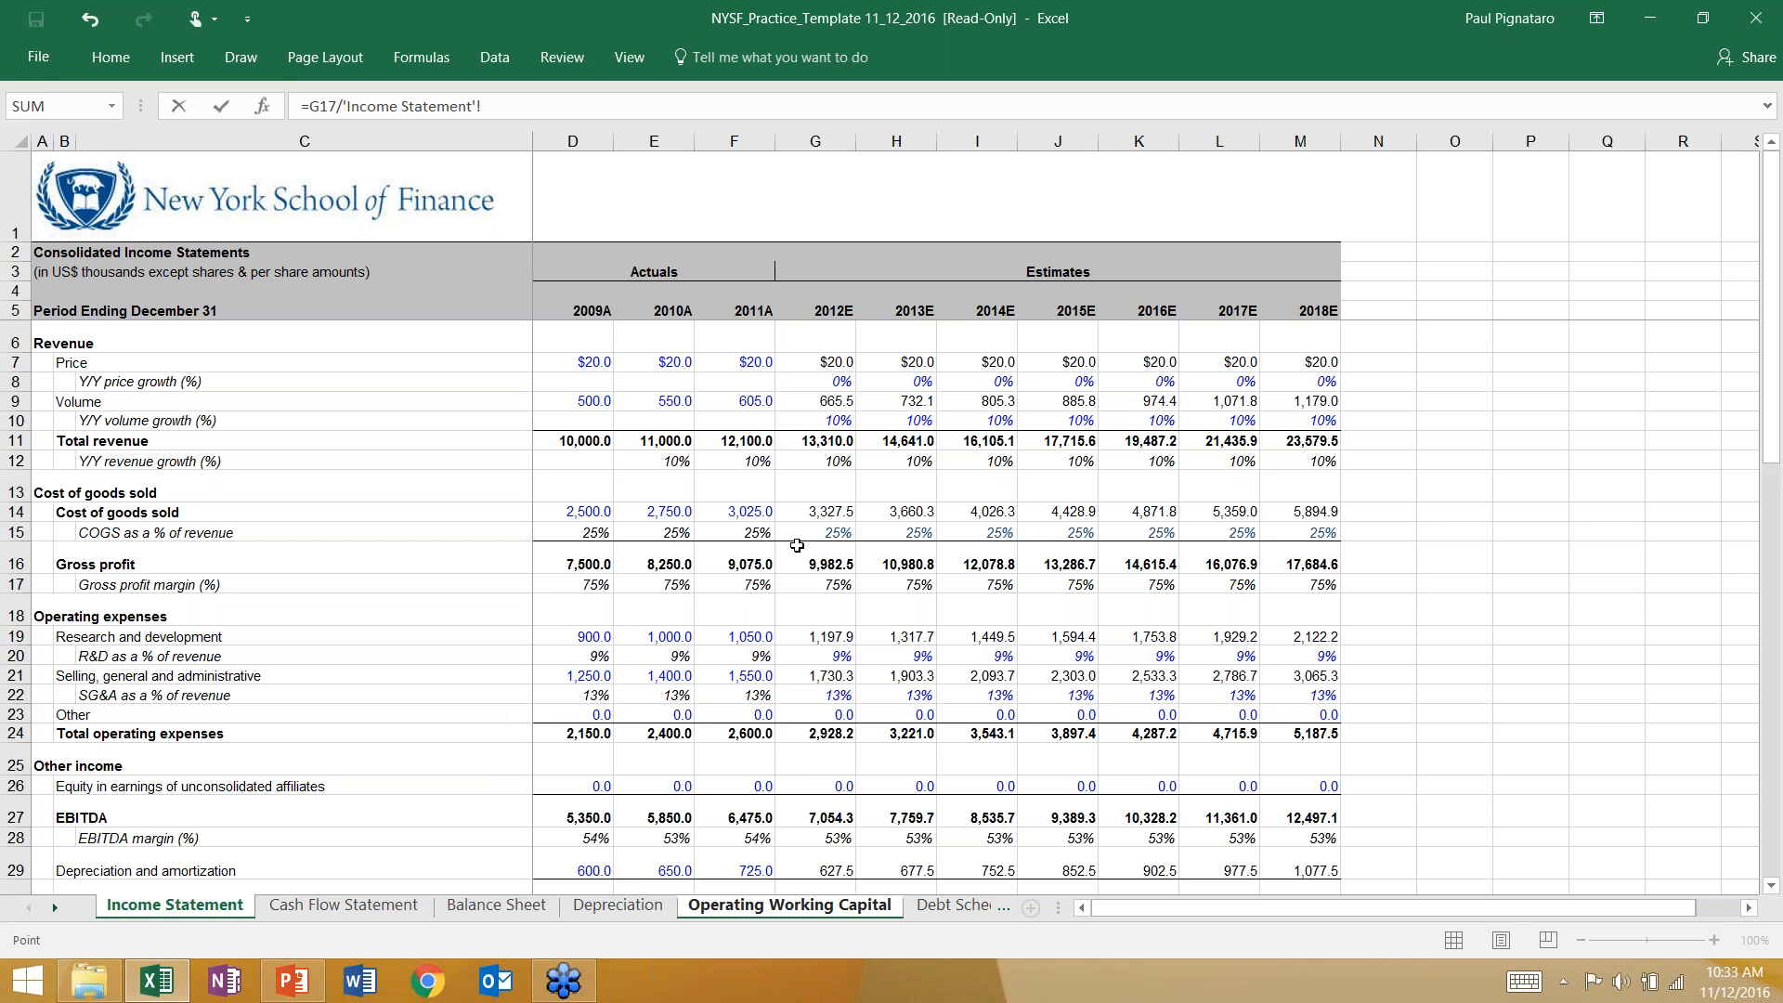
click(811, 508)
text(*)
key(BackSpace)
key(BackSpace)
key(BackSpace)
key(BackSpace)
key(BackSpace)
key(BackSpace)
key(BackSpace)
key(BackSpace)
key(BackSpace)
key(BackSpace)
key(BackSpace)
key(BackSpace)
key(BackSpace)
key(BackSpace)
key(BackSpace)
key(BackSpace)
key(BackSpace)
key(BackSpace)
key(BackSpace)
key(BackSpace)
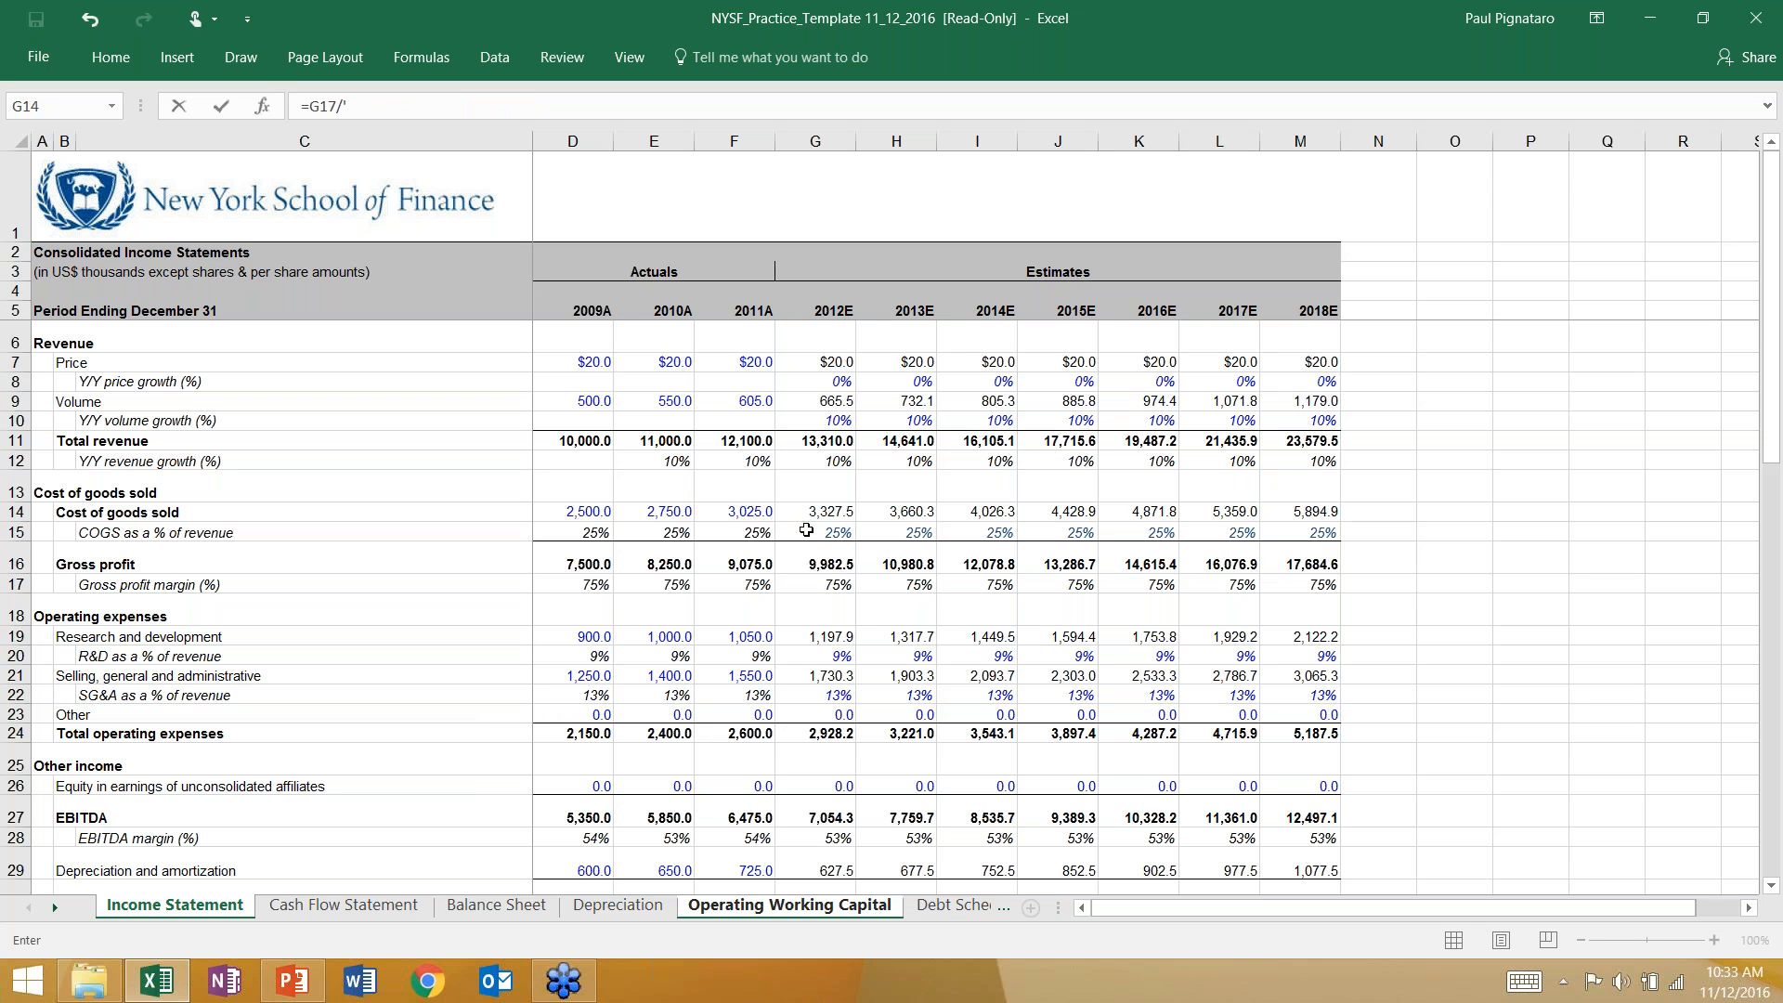
key(BackSpace)
Step: Complete the G16 formula as =G17/360*'Income Statement'!G14 and copy it across the projected years through 2018E in M16
text(360*)
click(804, 510)
key(Return)
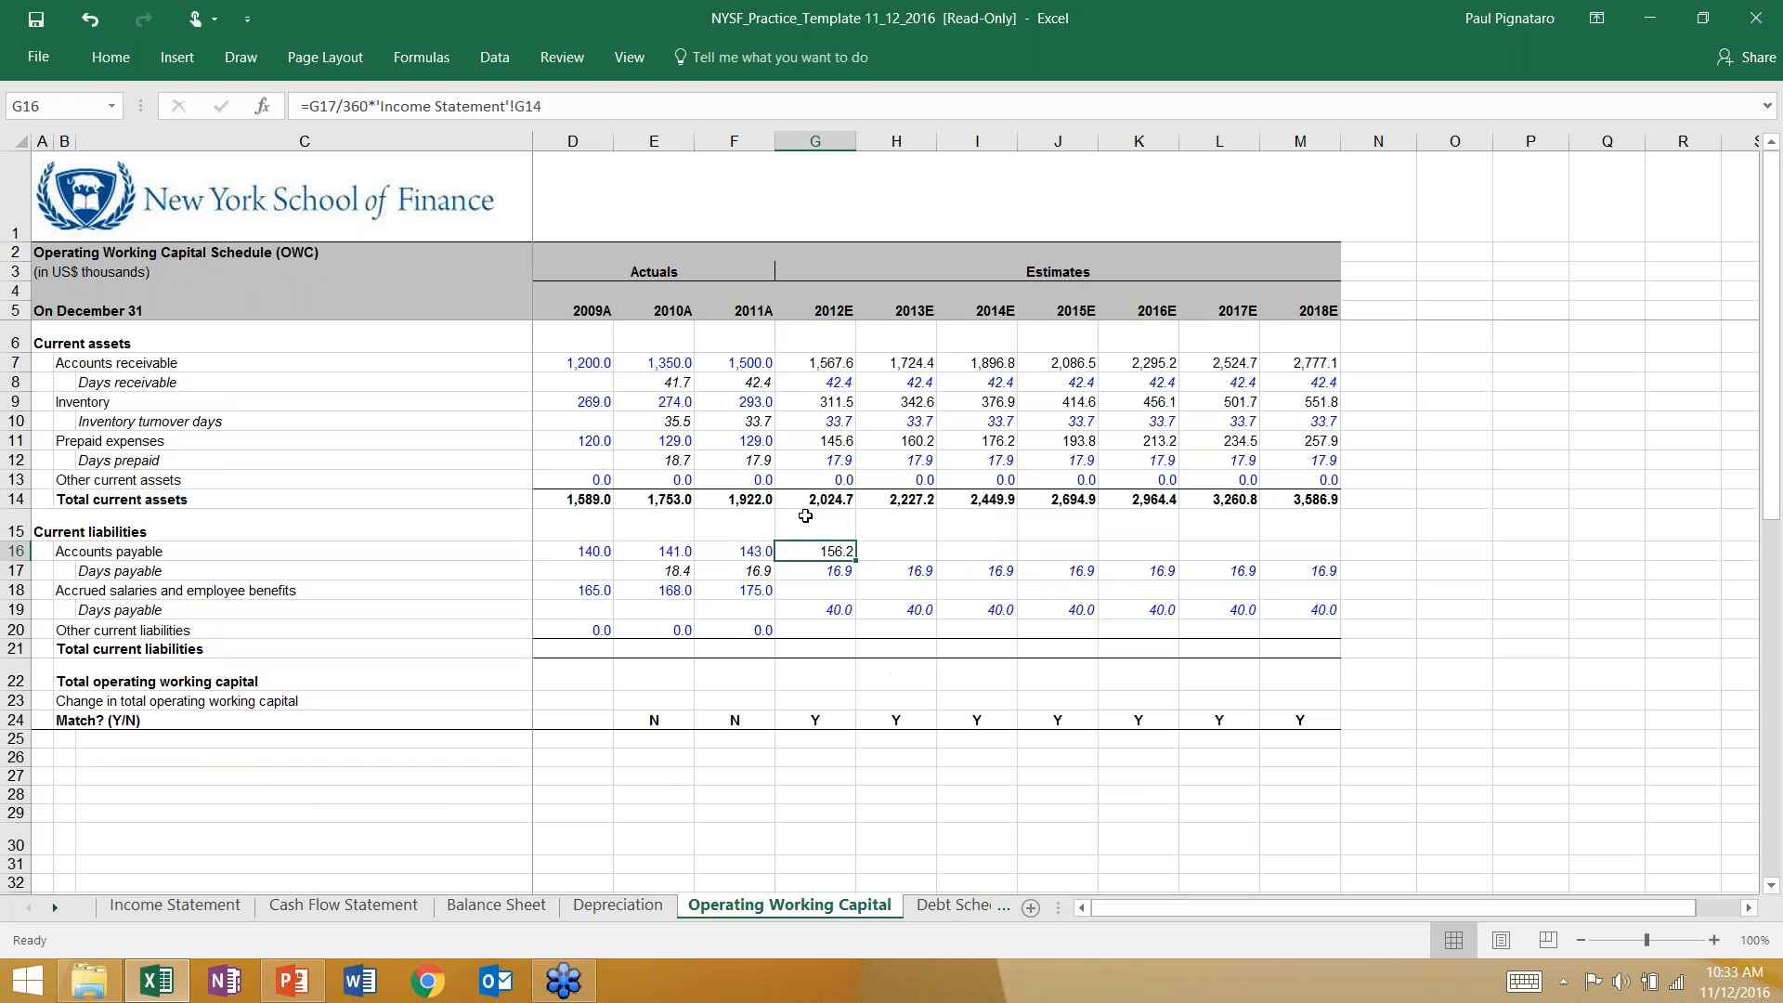
drag(855, 560, 1337, 557)
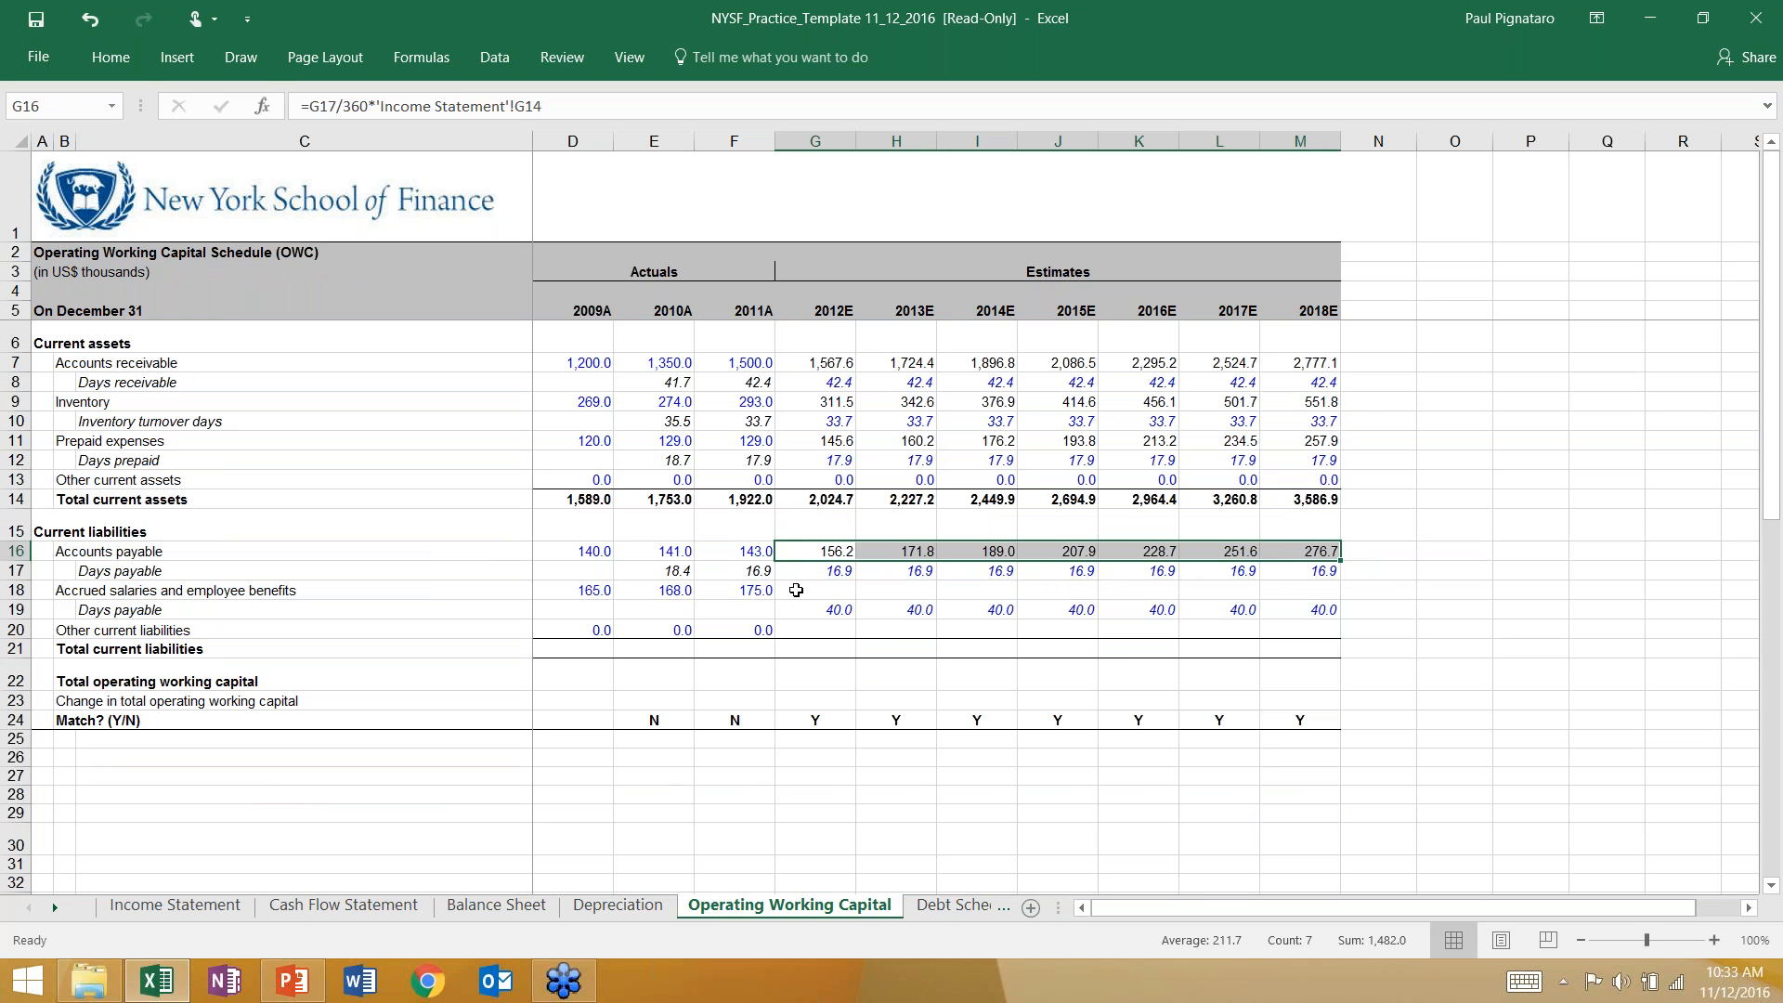
Step: Compare the 2011A days formulas in column F for receivables, inventory, prepaid expenses and accounts payable
click(743, 385)
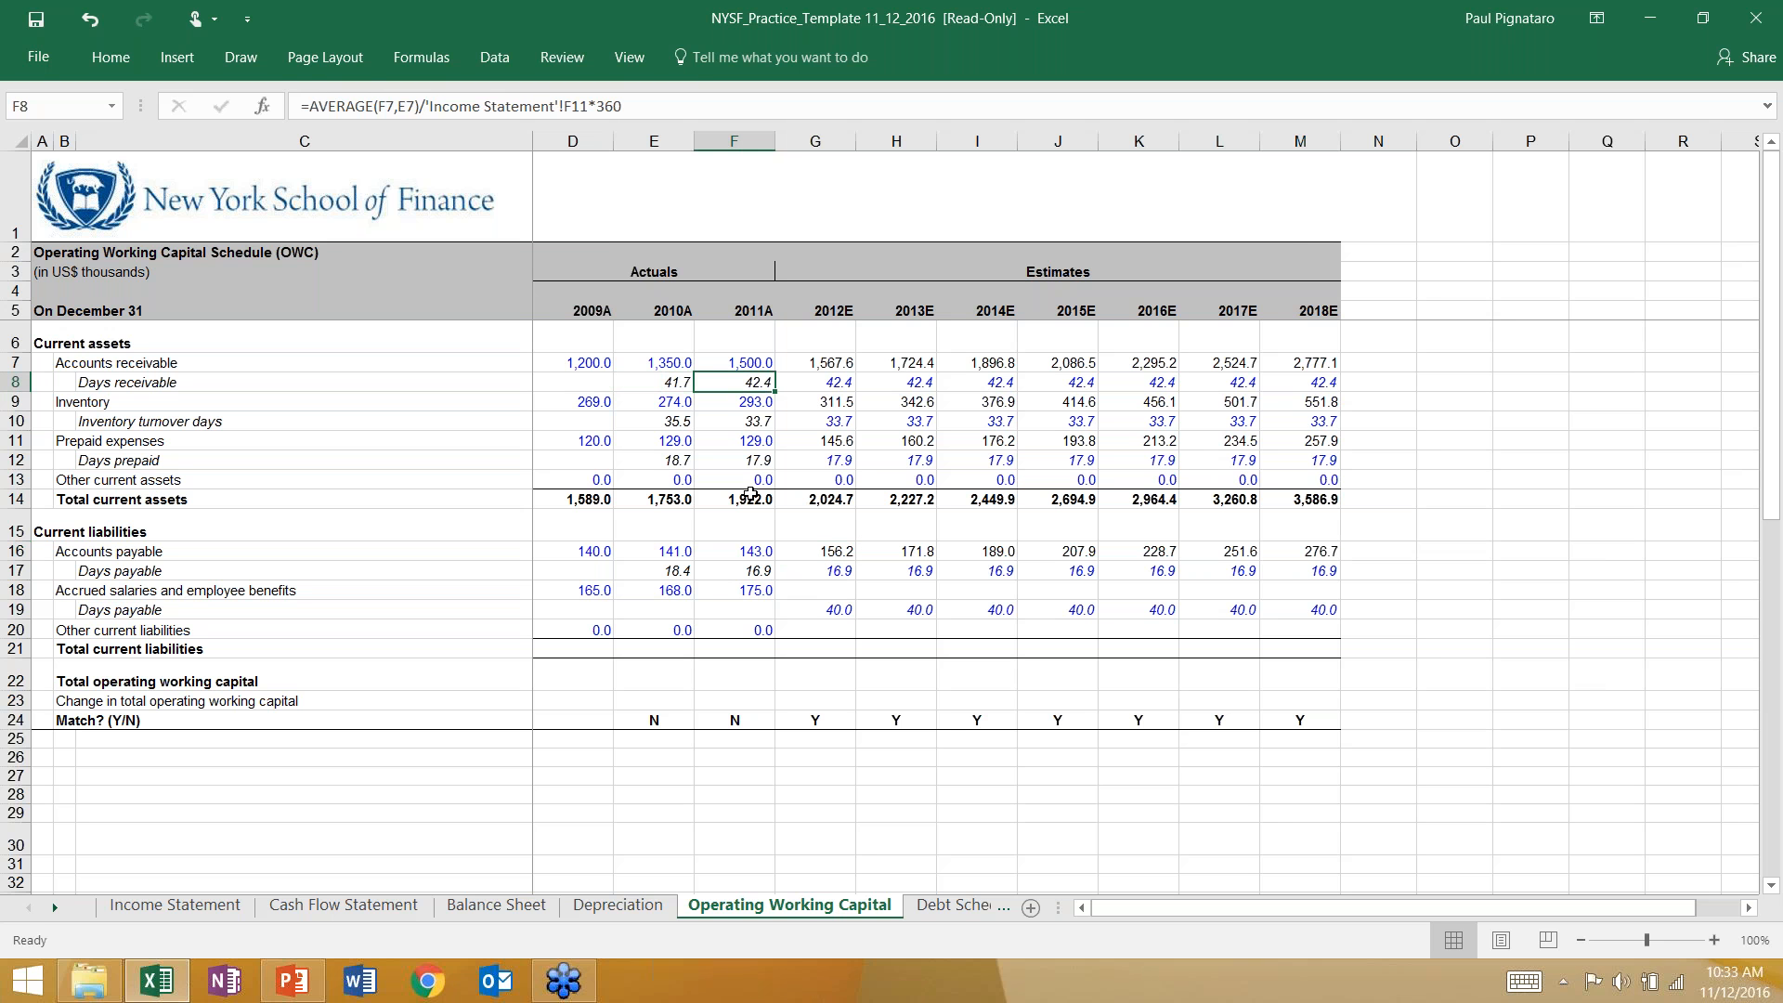
key(Down)
key(Down)
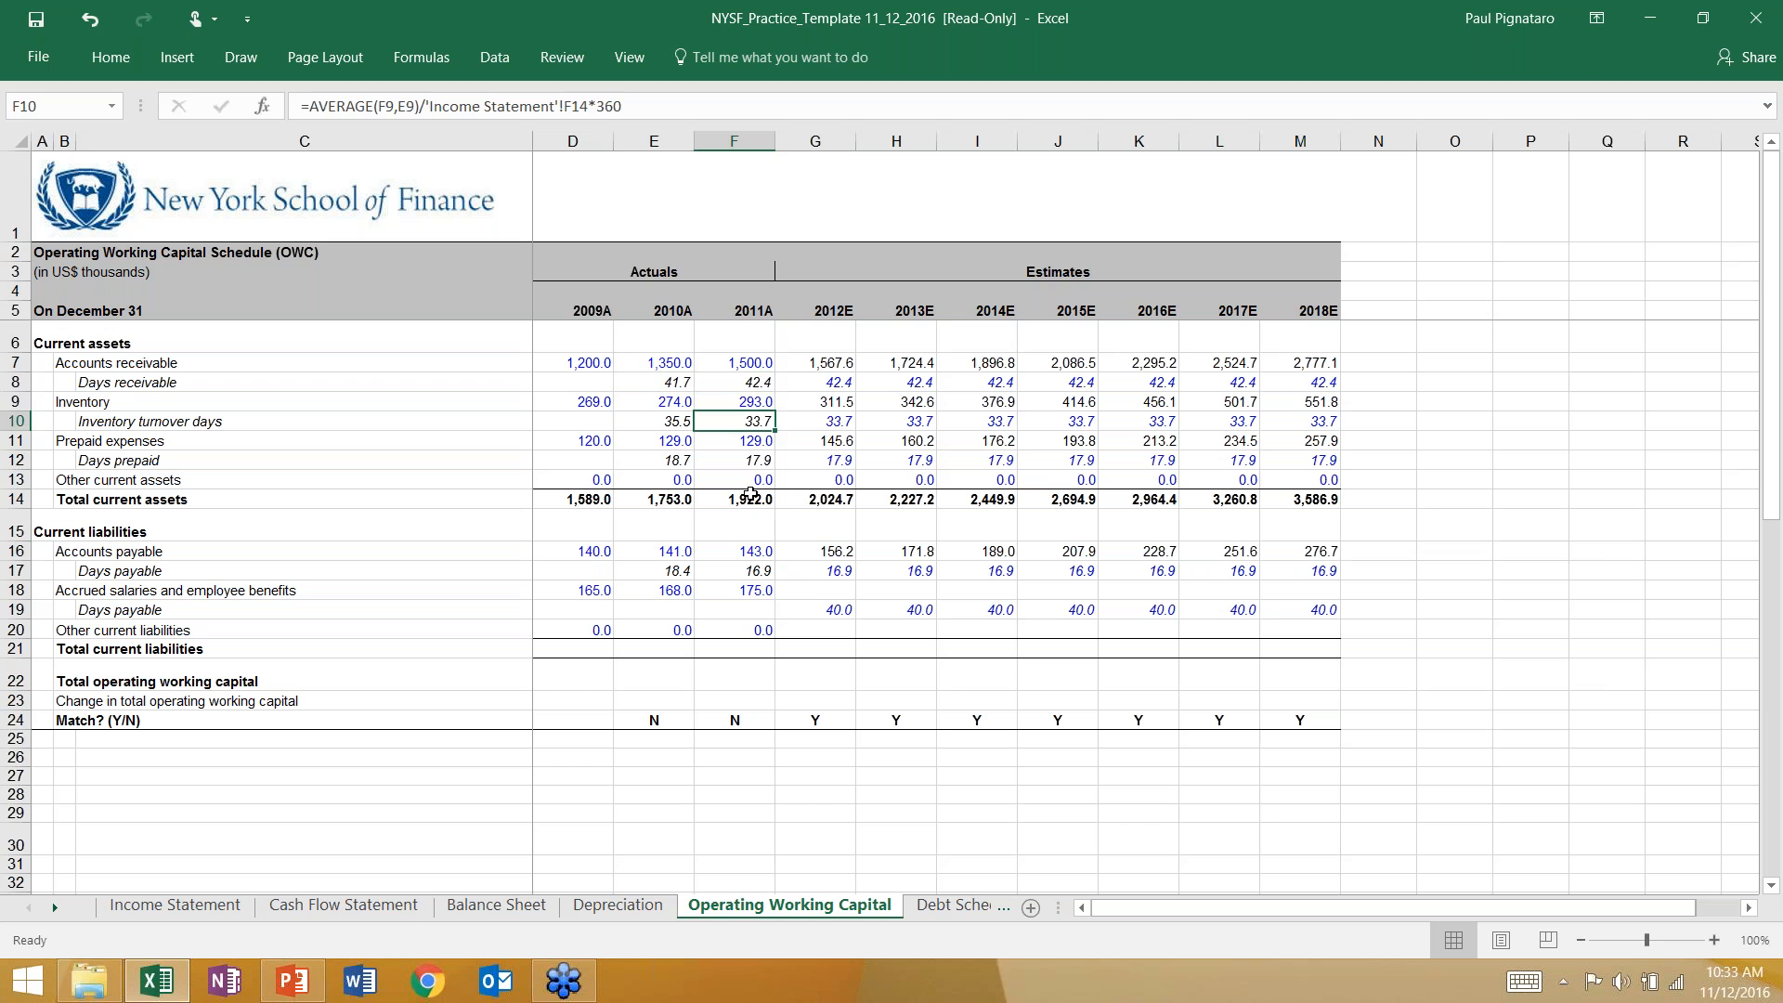
key(Down)
key(Down)
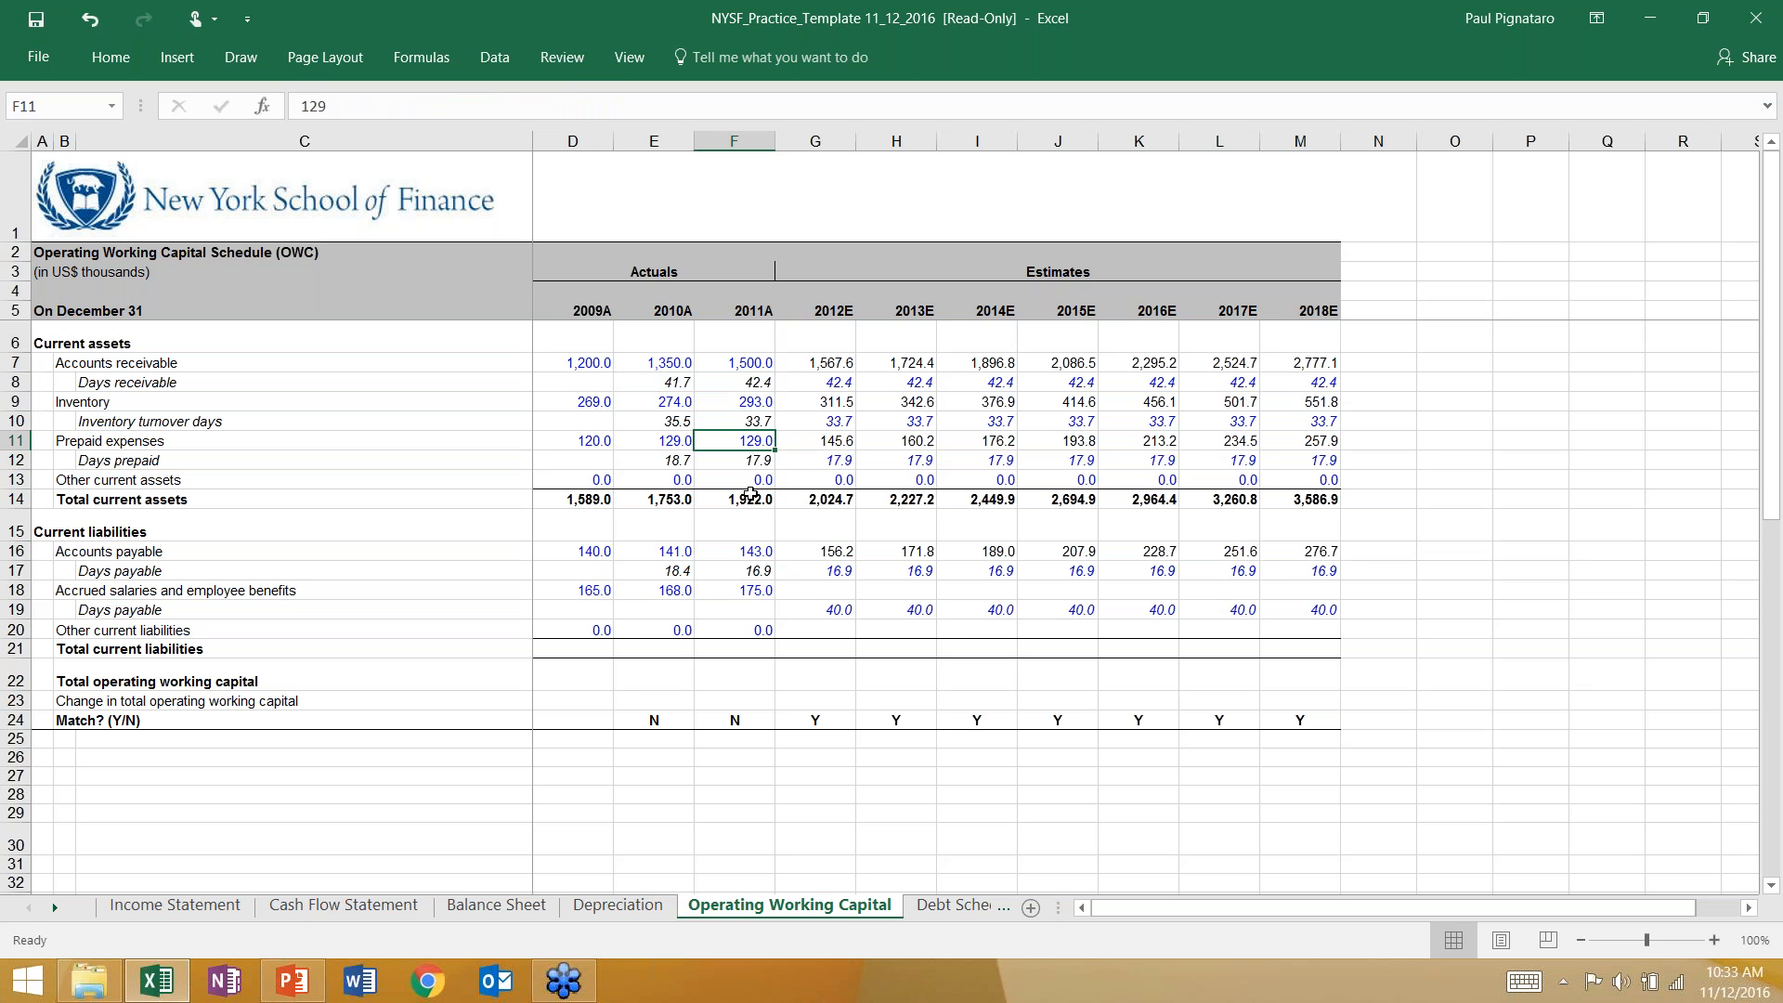
key(Down)
key(Down)
key(Down)
key(Down)
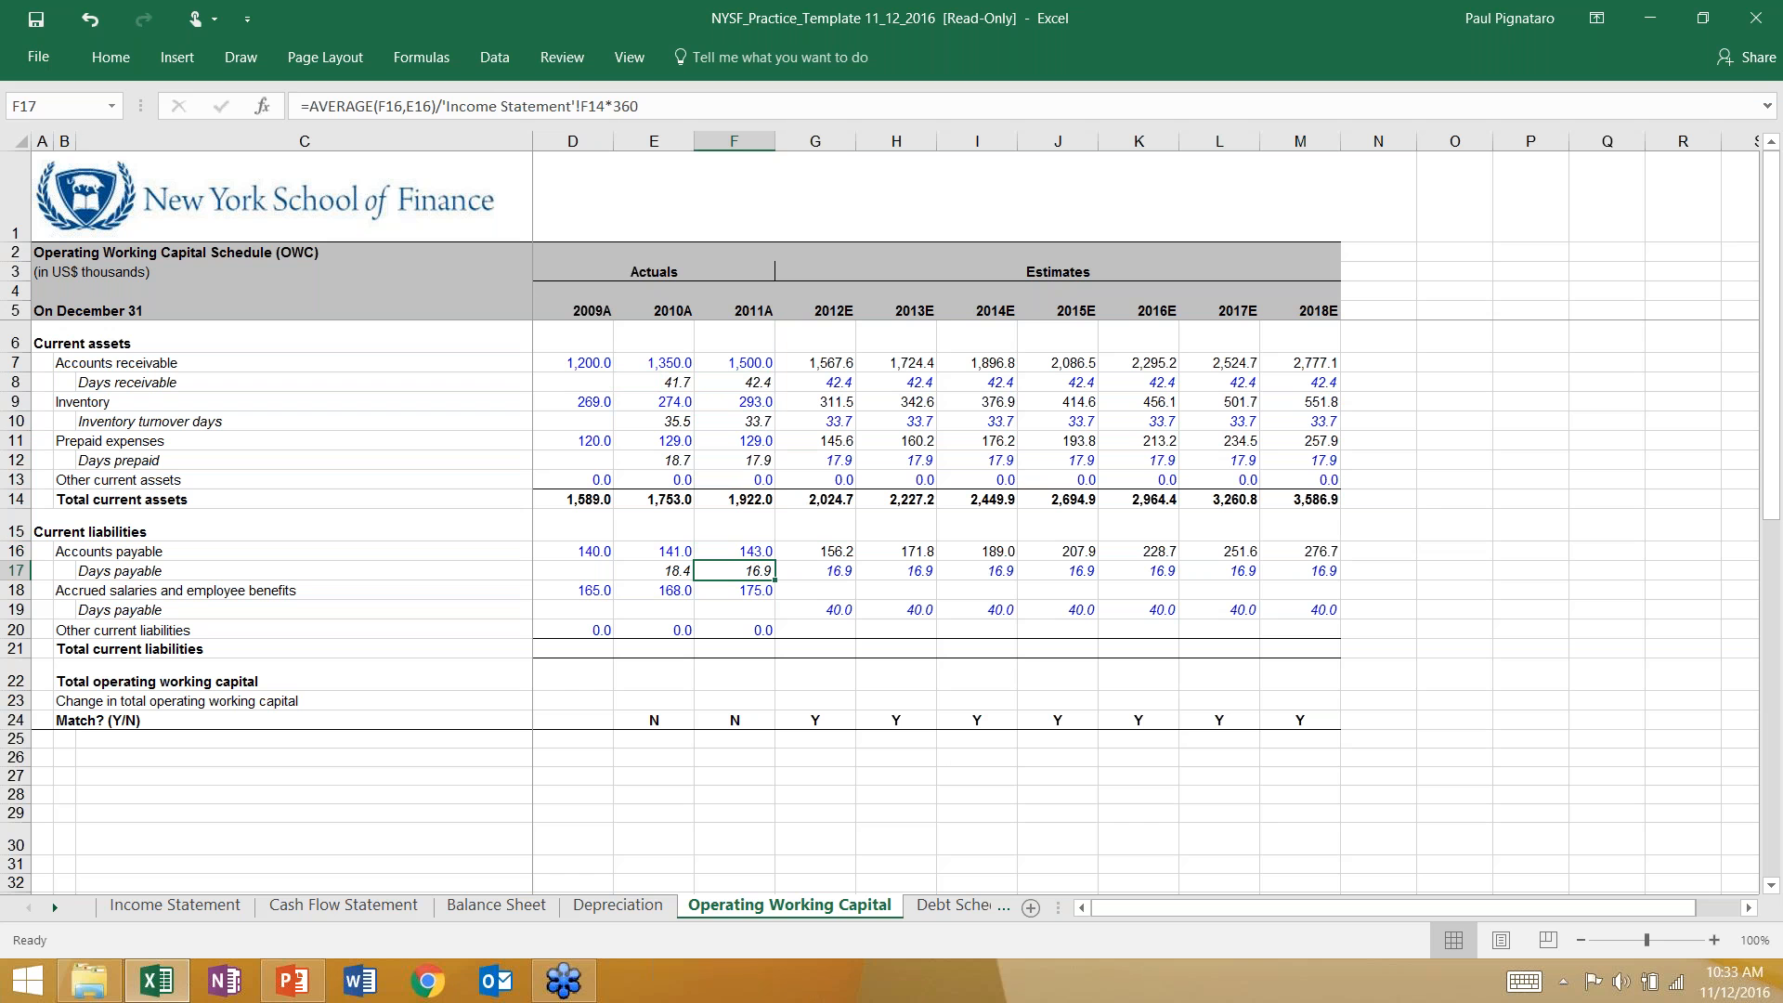
key(Up)
key(Up)
key(Up)
key(Up)
key(Up)
key(Up)
key(Up)
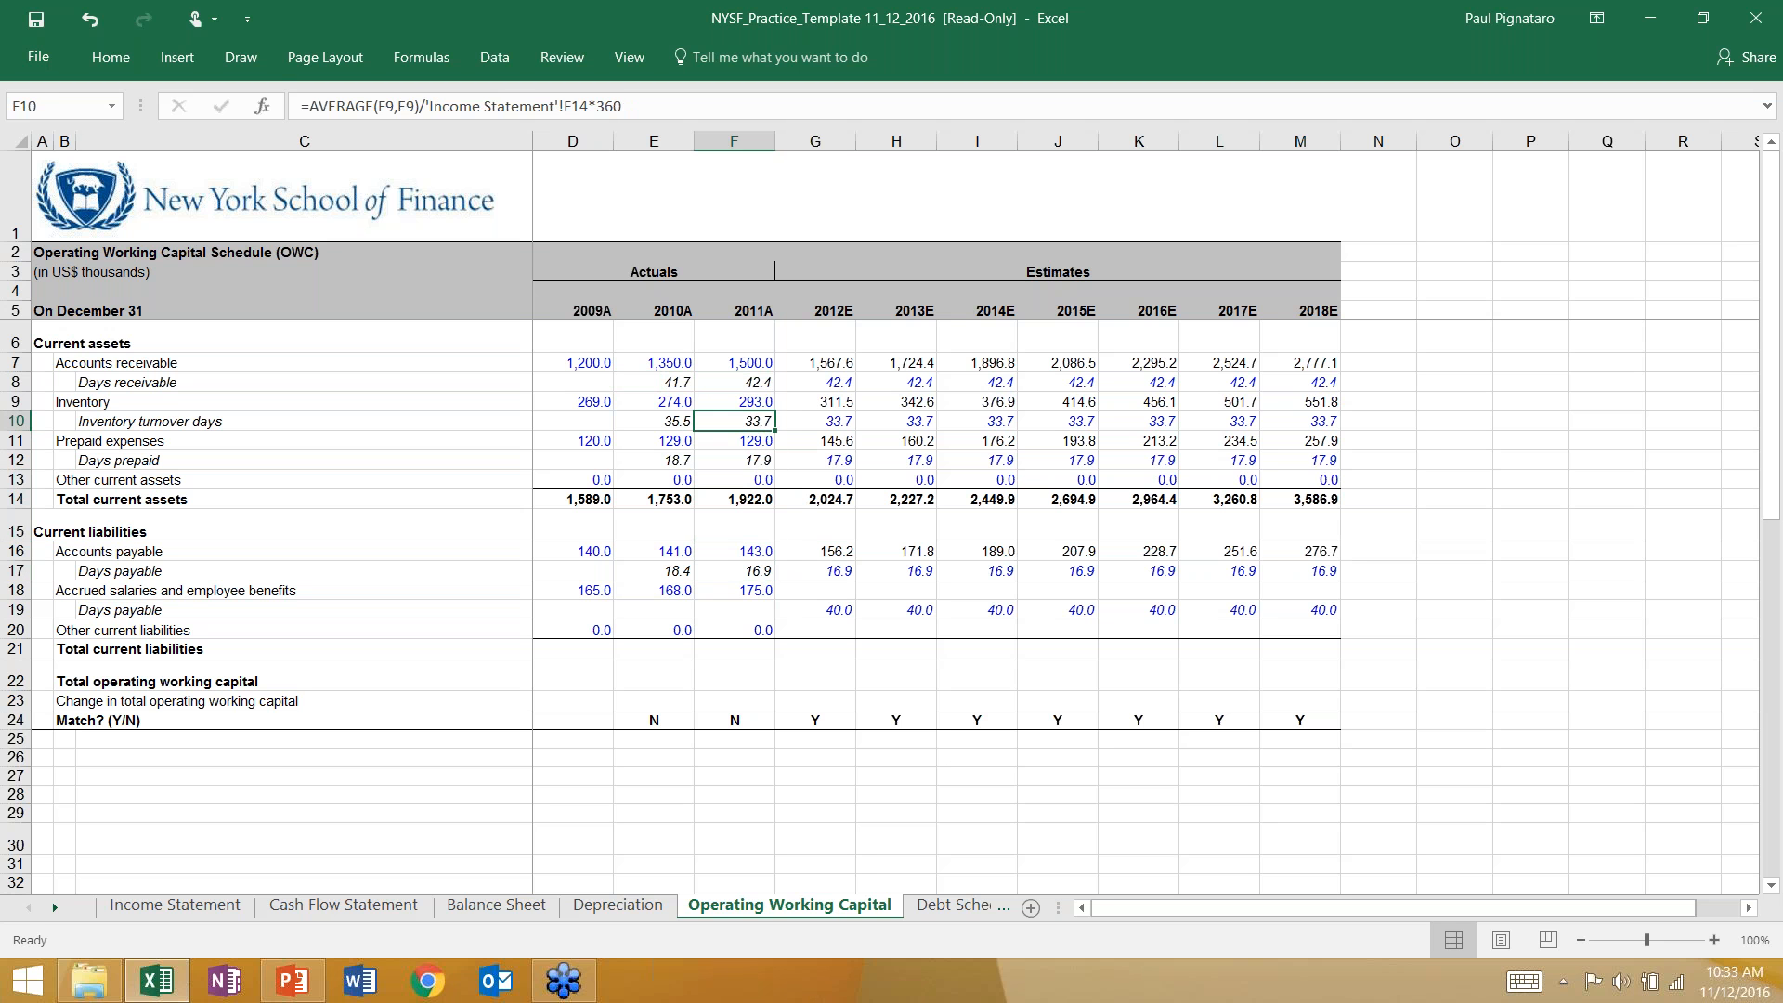
key(Down)
key(Down)
key(Down)
key(Down)
key(Down)
key(Down)
key(Down)
key(Down)
key(Down)
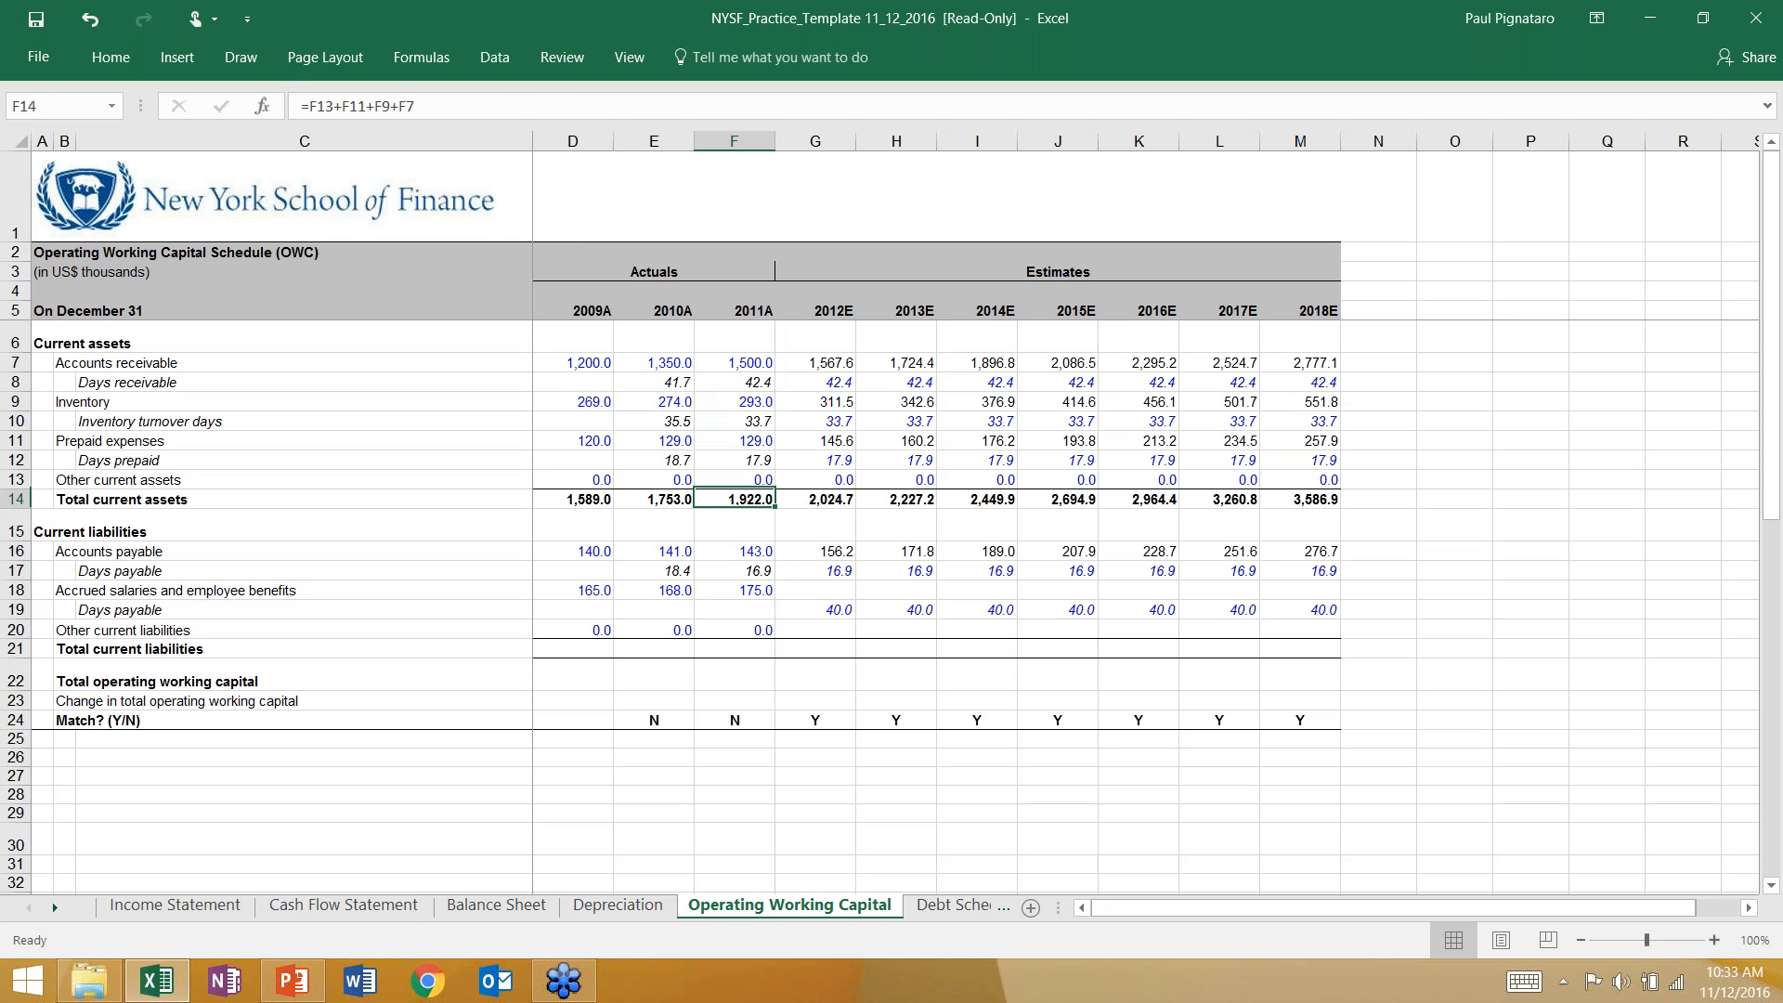
Step: Examine the research and development and SG&A lines on the Income Statement as possible bases for accrued salaries' days payable
key(Left)
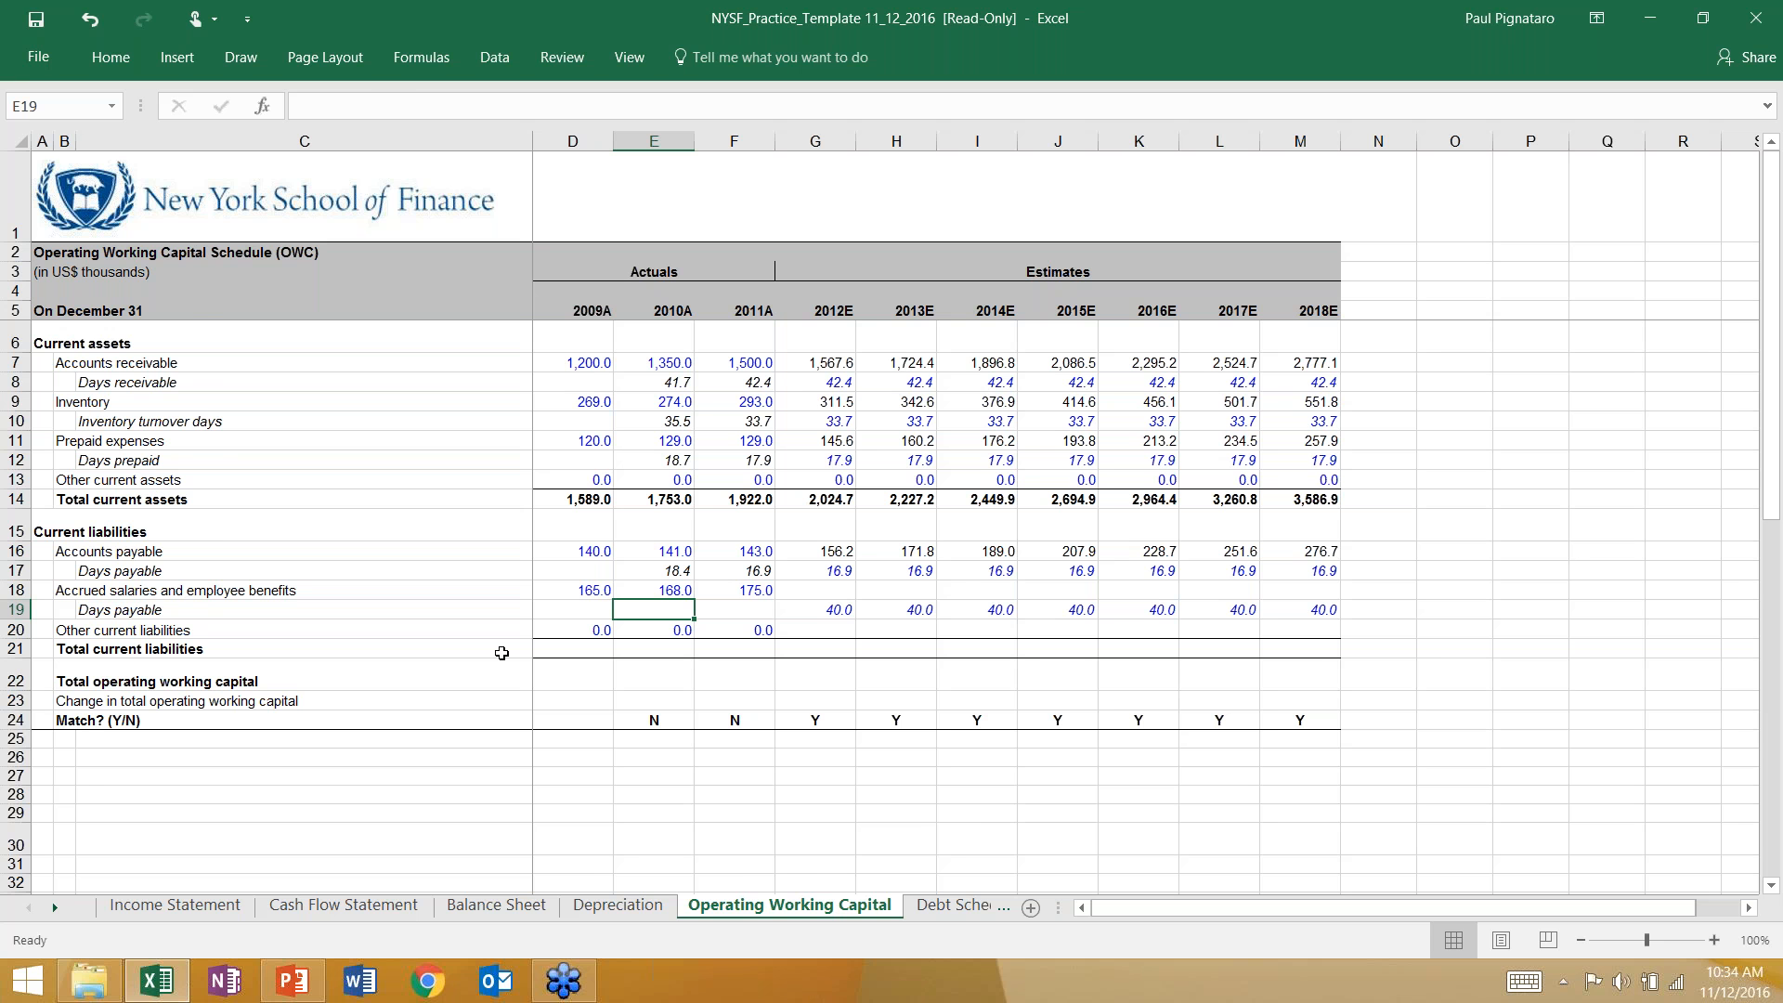
click(118, 905)
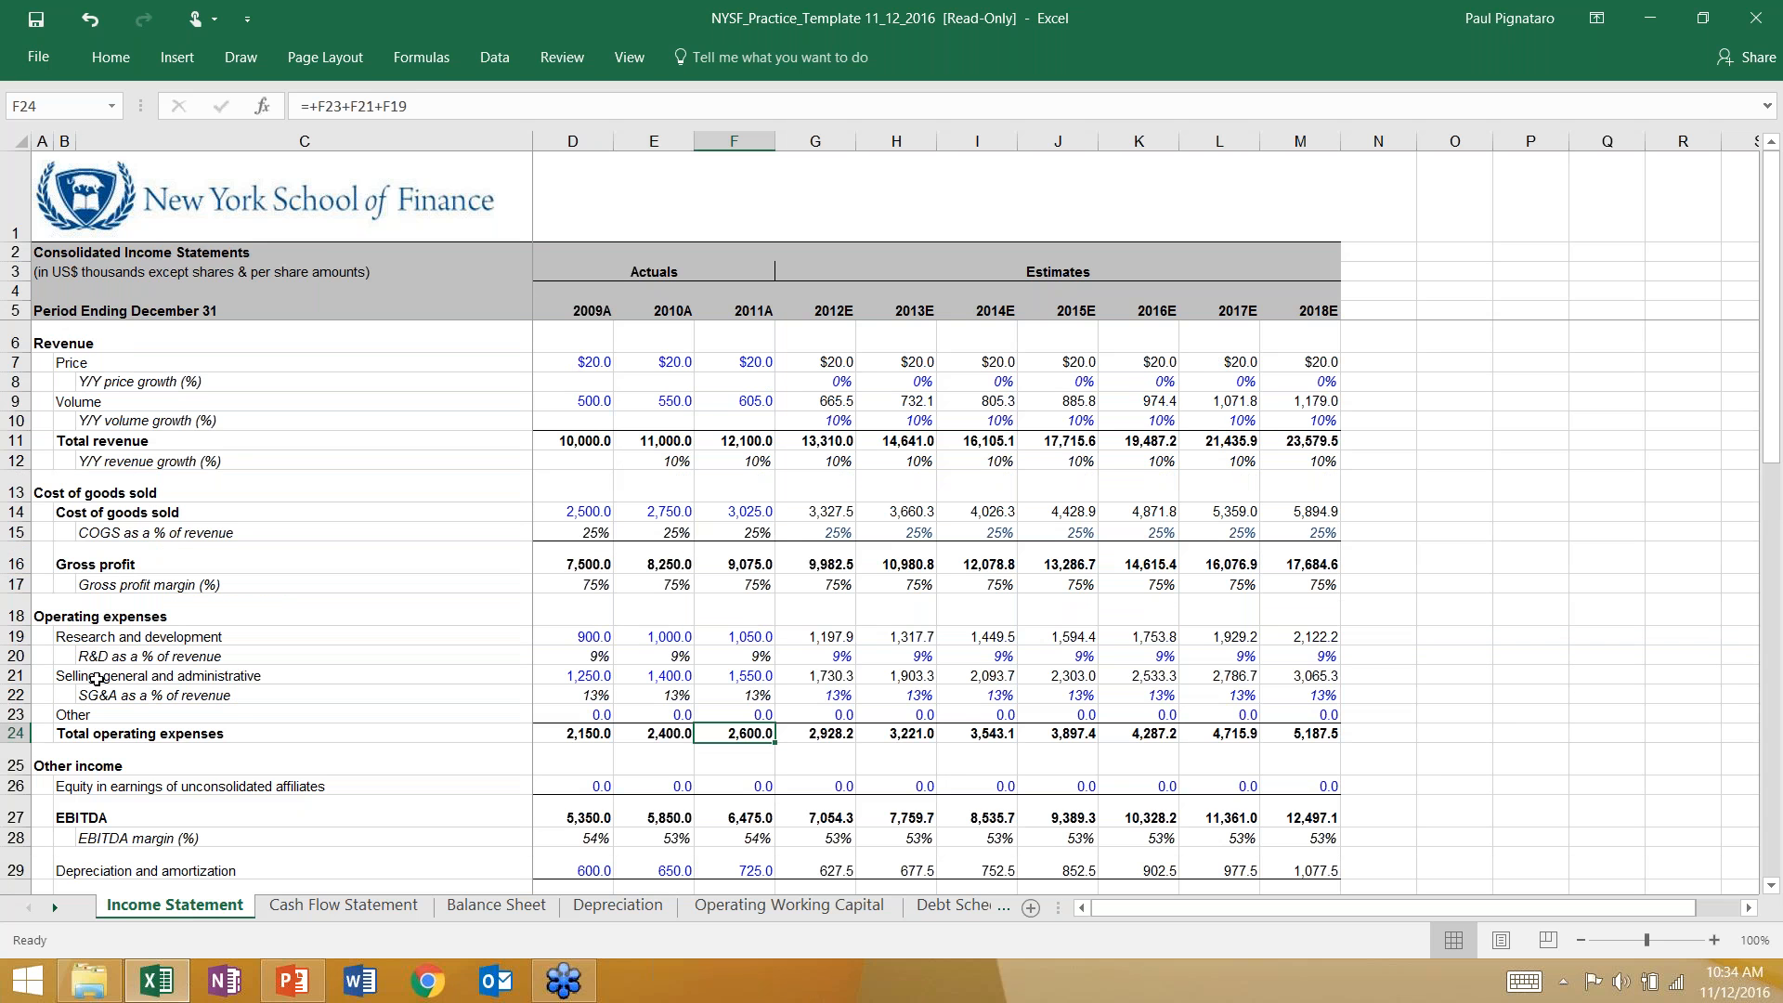
click(84, 639)
click(64, 675)
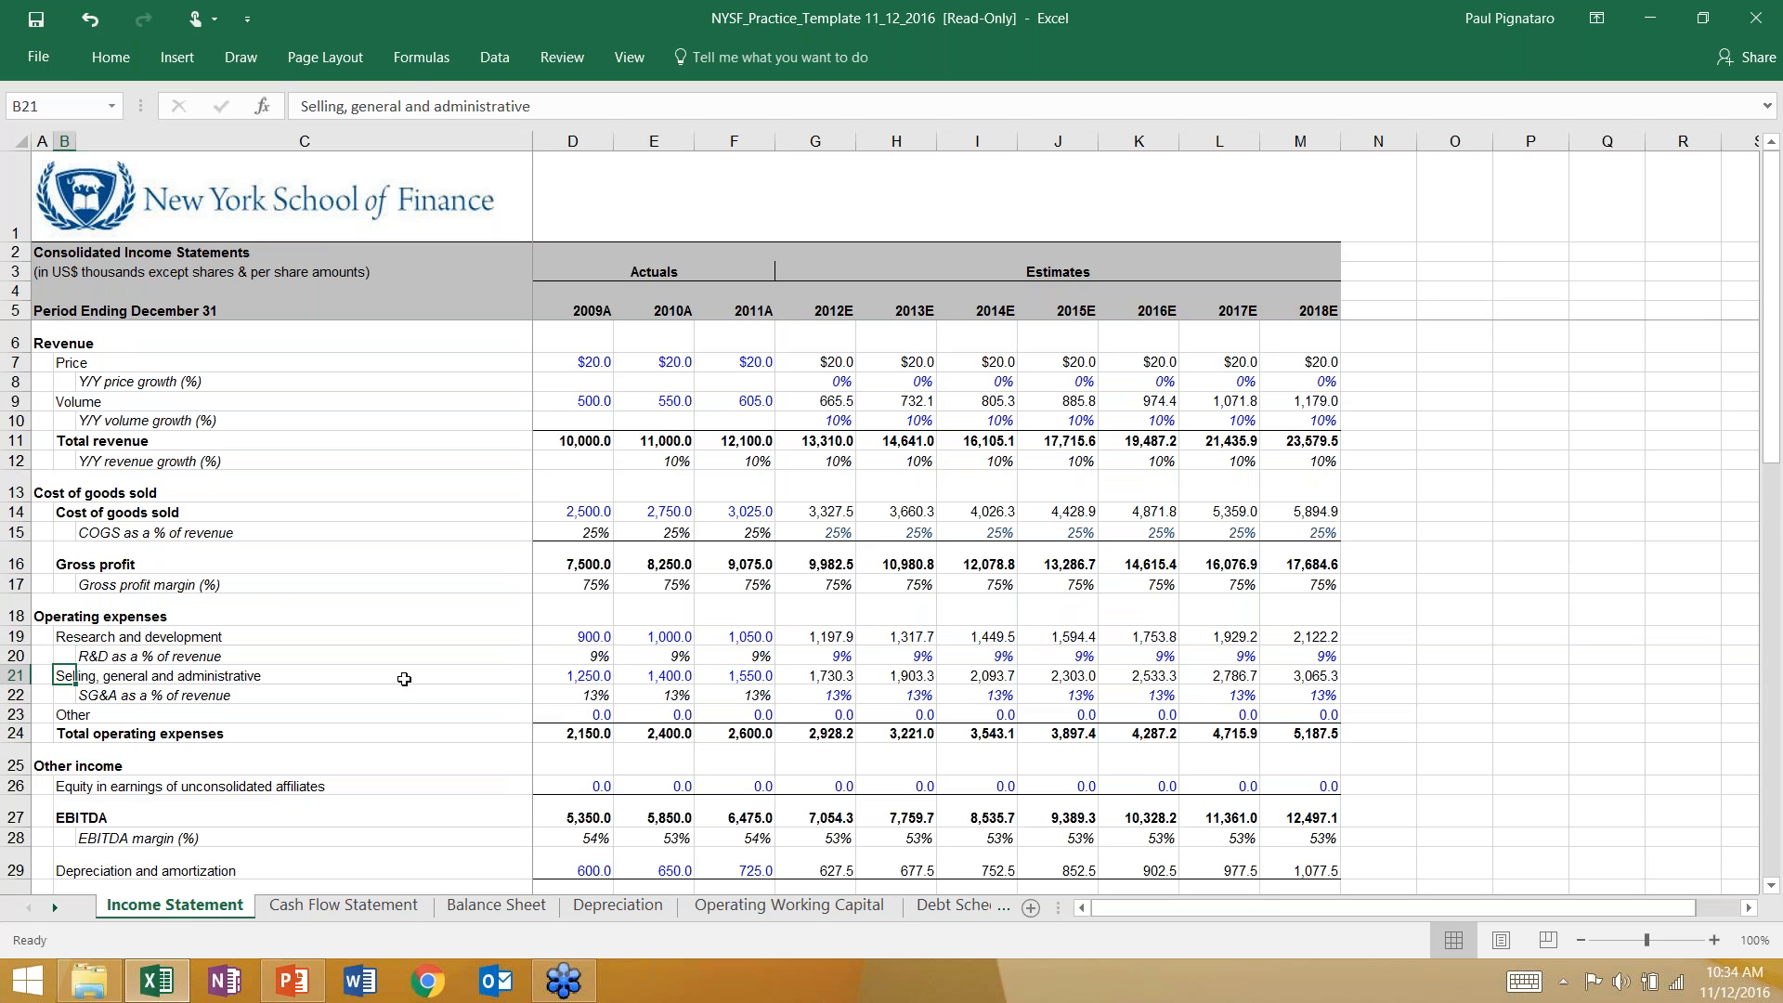
Step: Calculate accrued salaries' days payable for 2010A in E19 as =AVERAGE(E18,D18)/'Income Statement'!E21*360 and copy it to 2011A
click(825, 674)
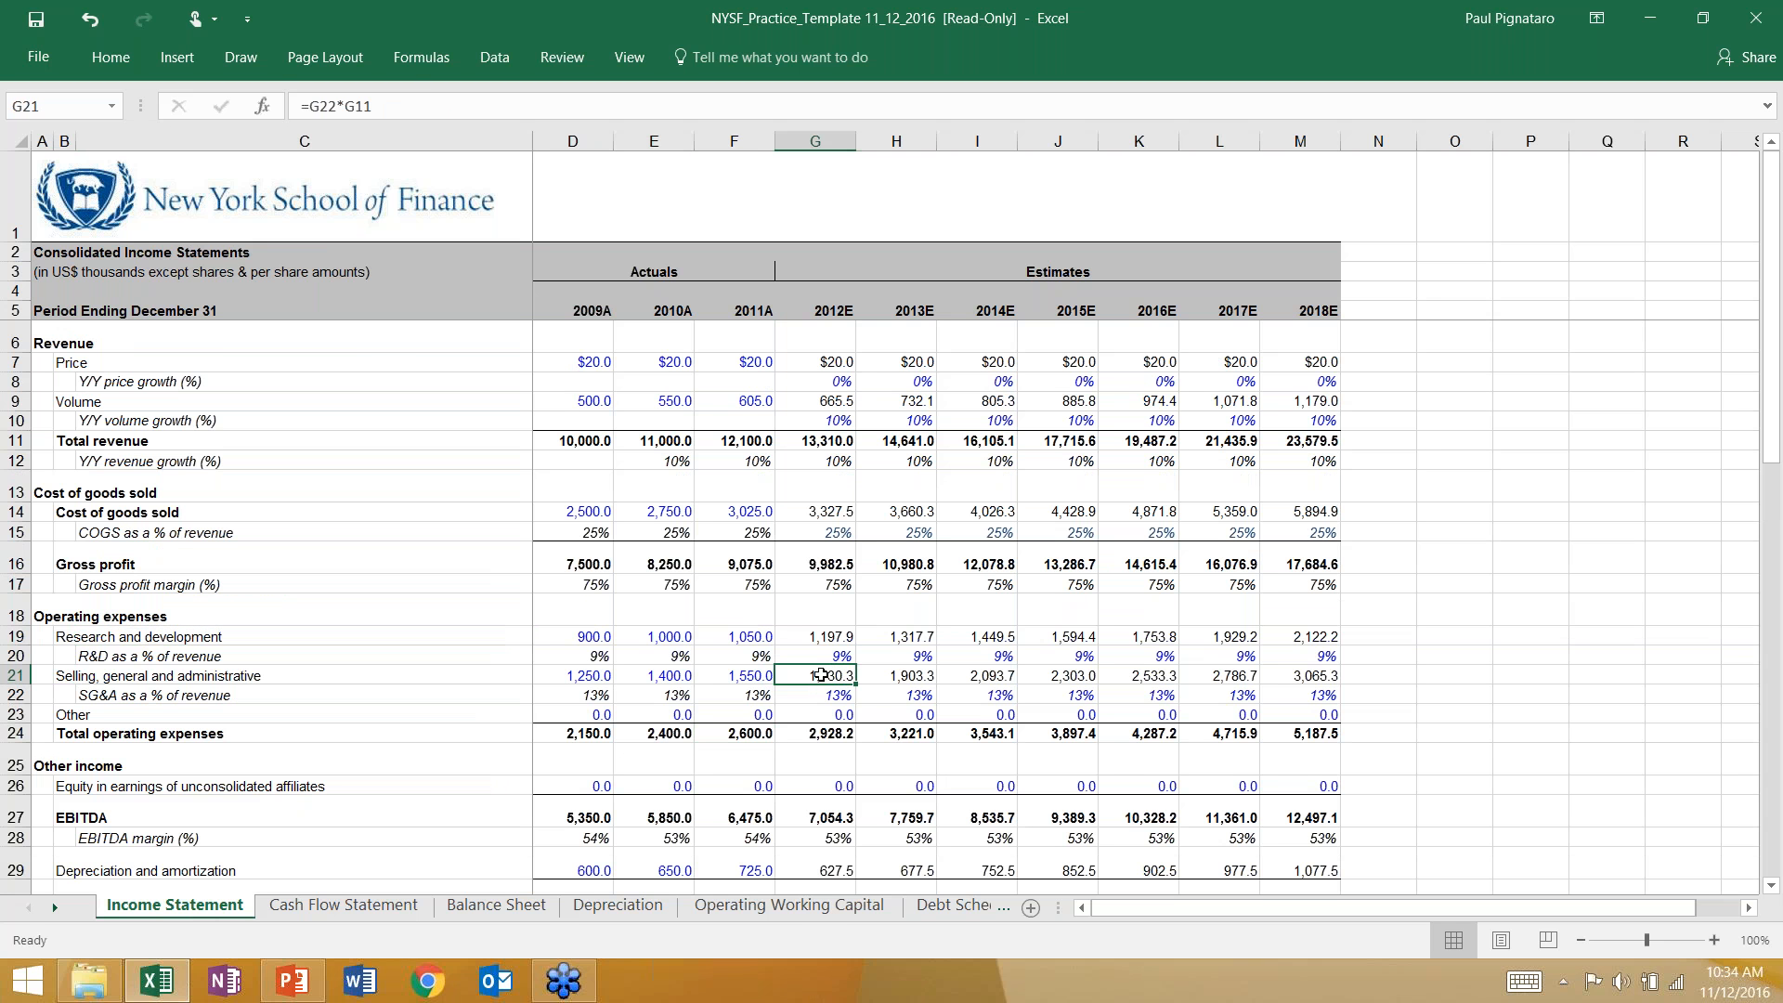
click(791, 902)
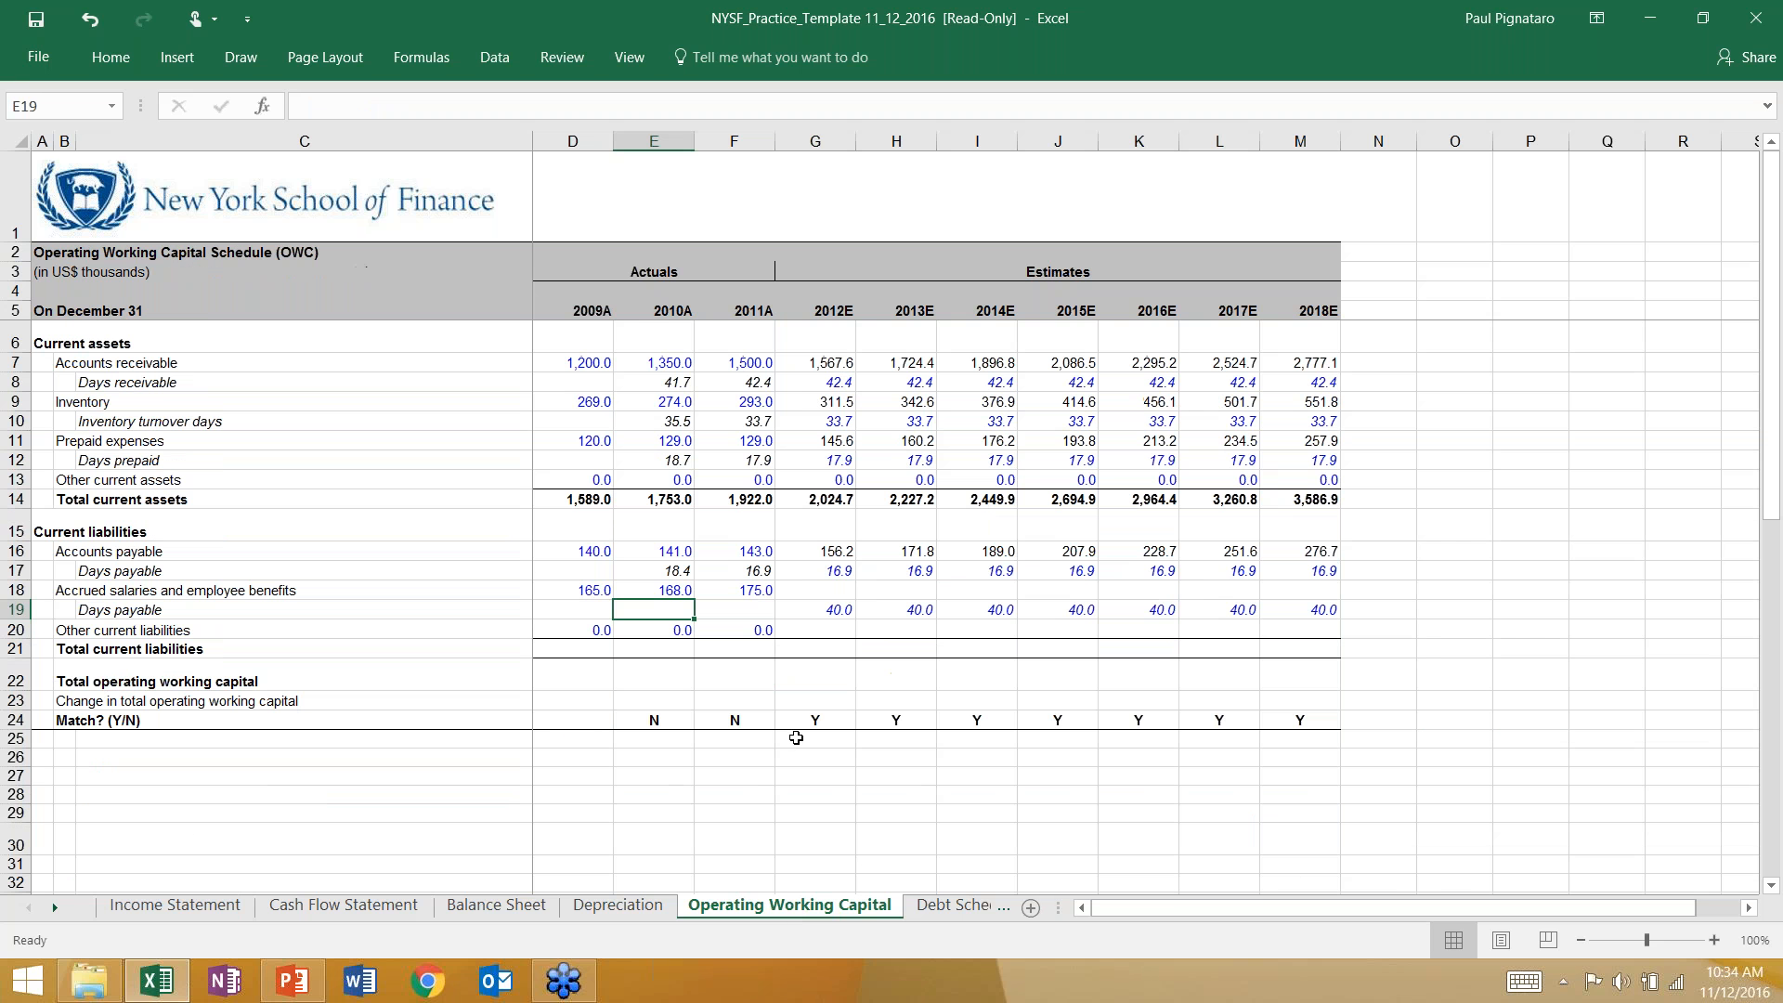
text(=average)
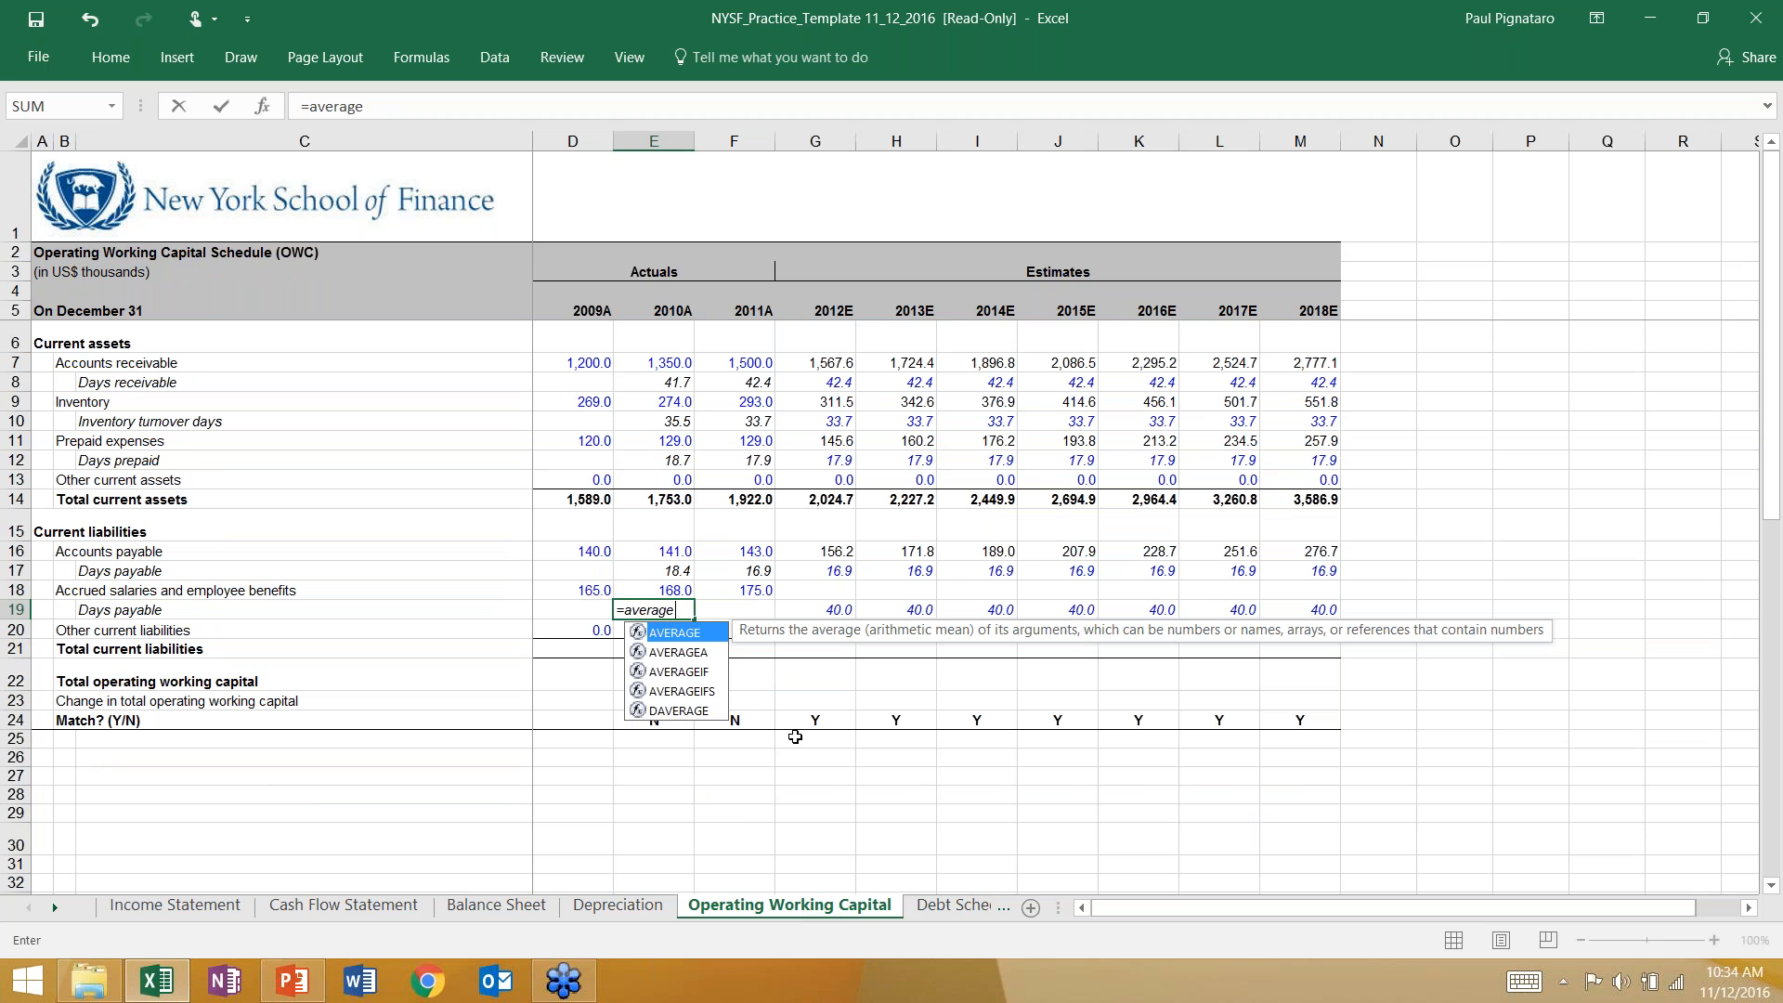
text(()
key(Up)
text(,)
key(Up)
key(Left)
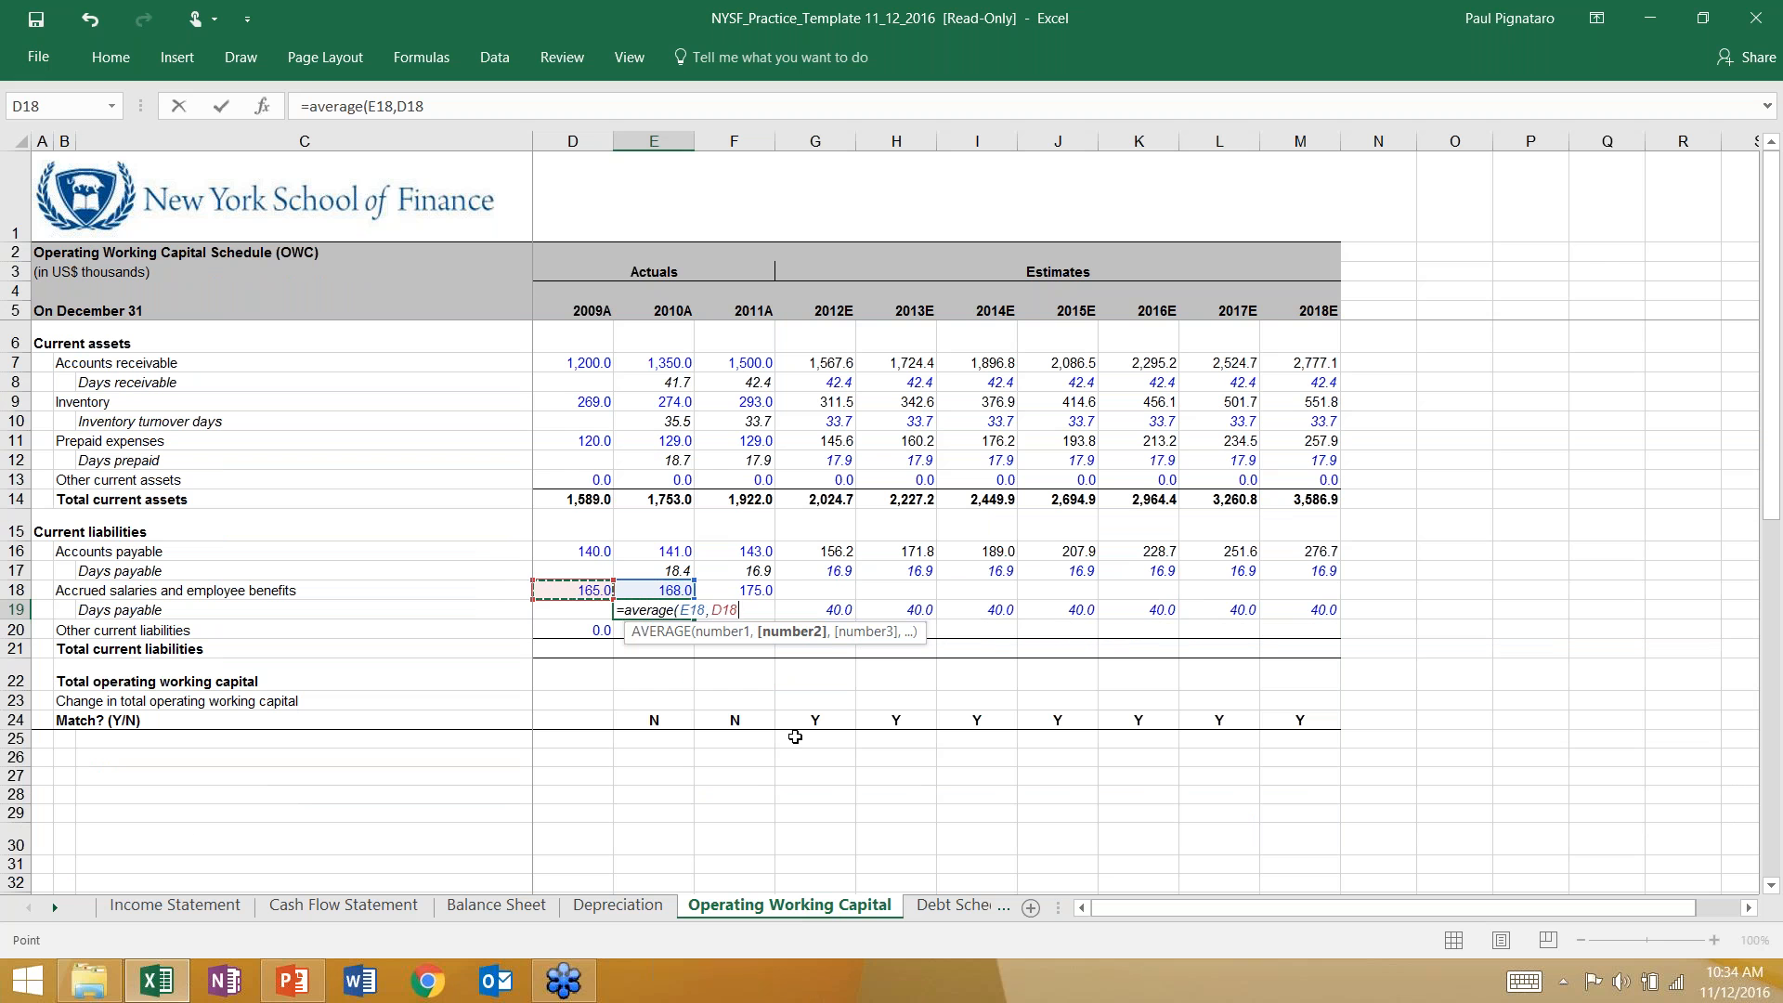
text())
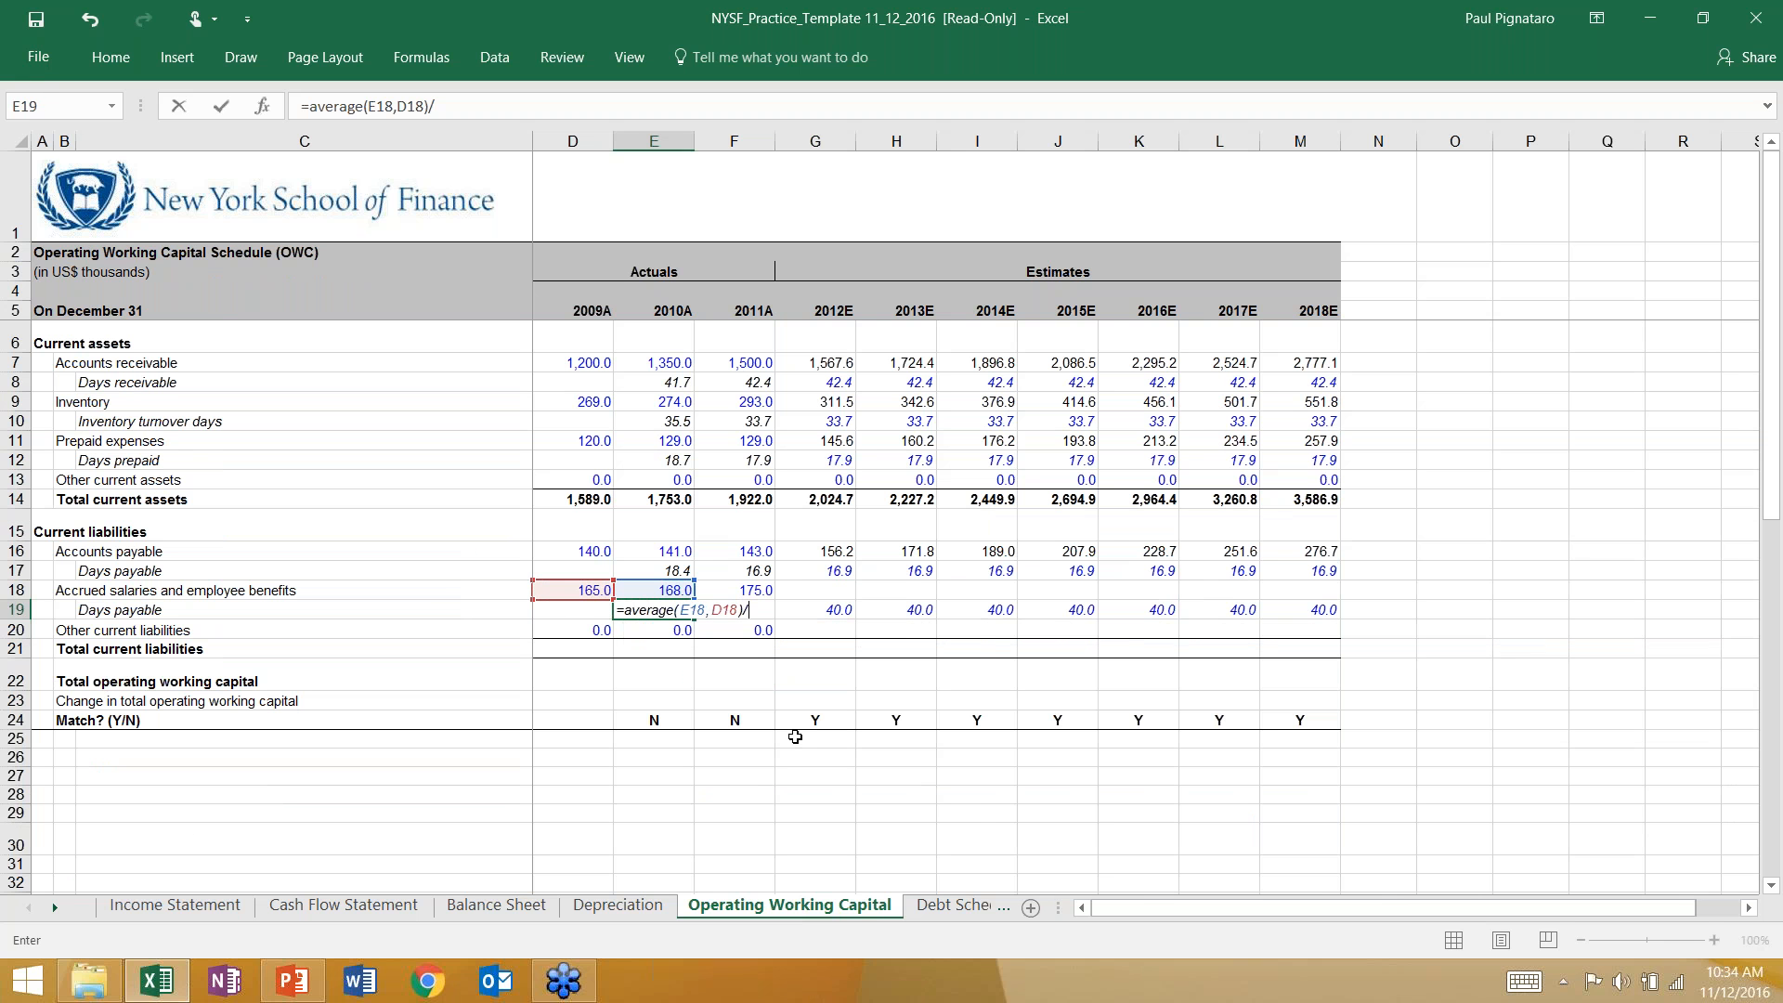
text(/)
click(175, 906)
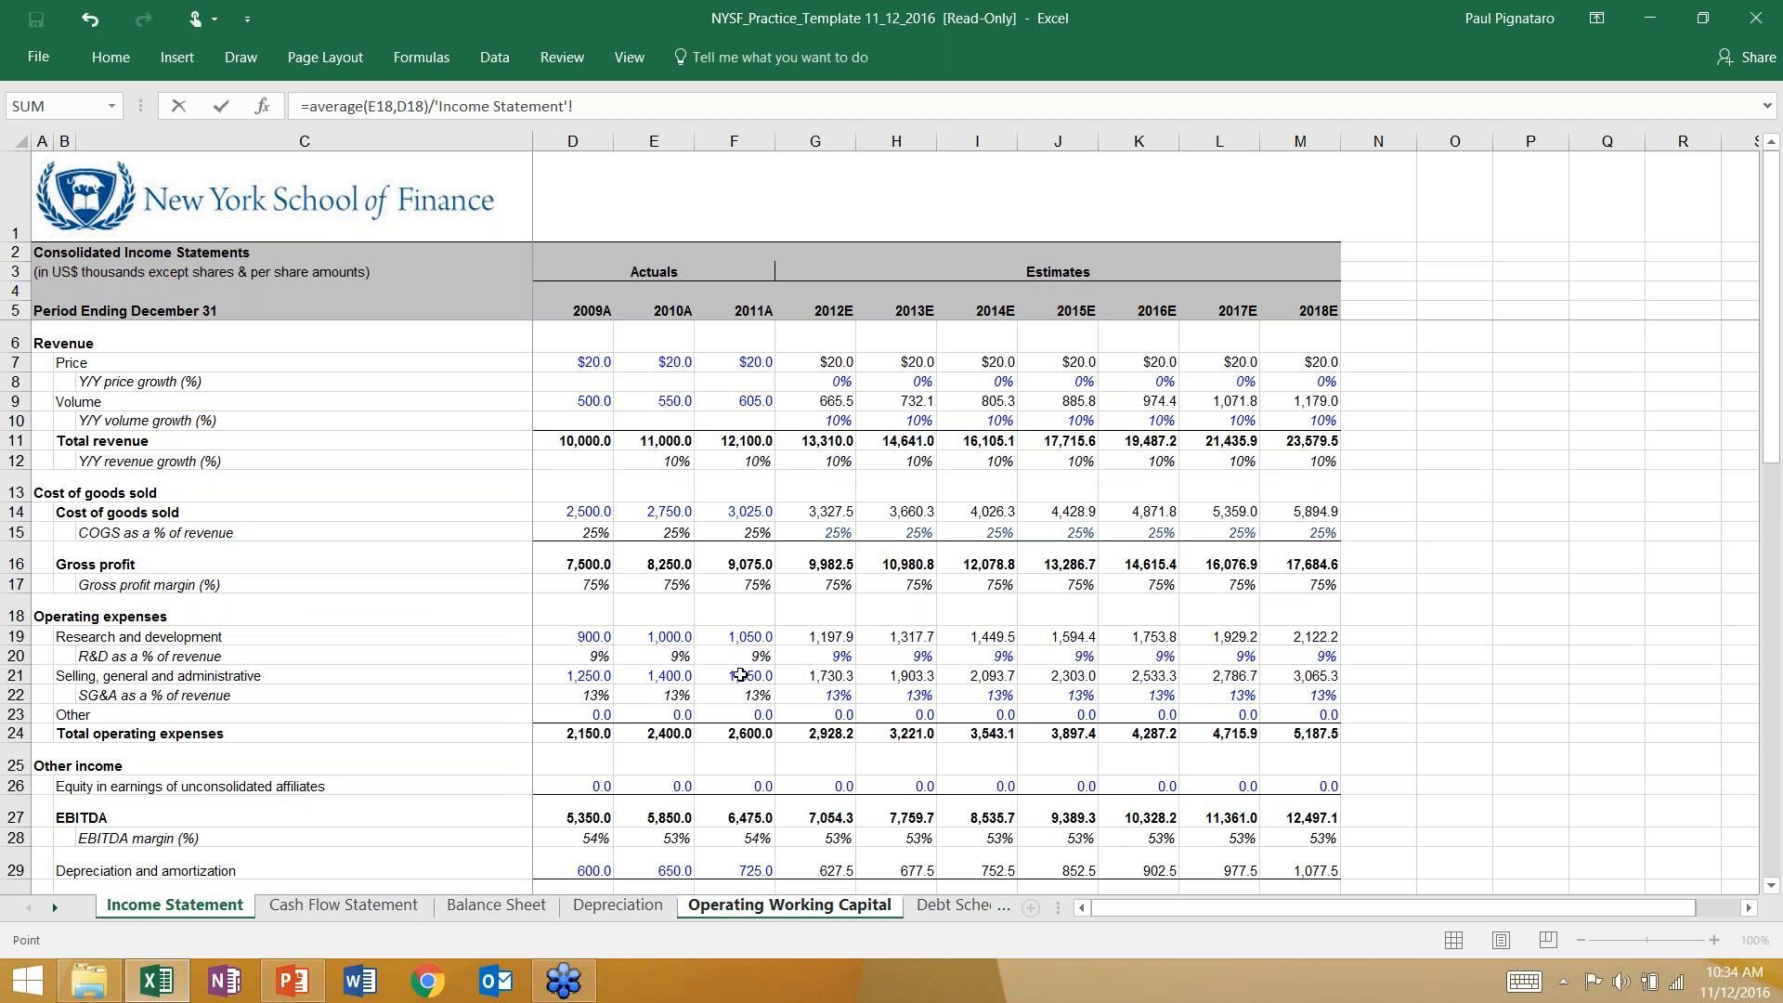
click(671, 676)
text(*360)
key(Return)
key(shift+Right)
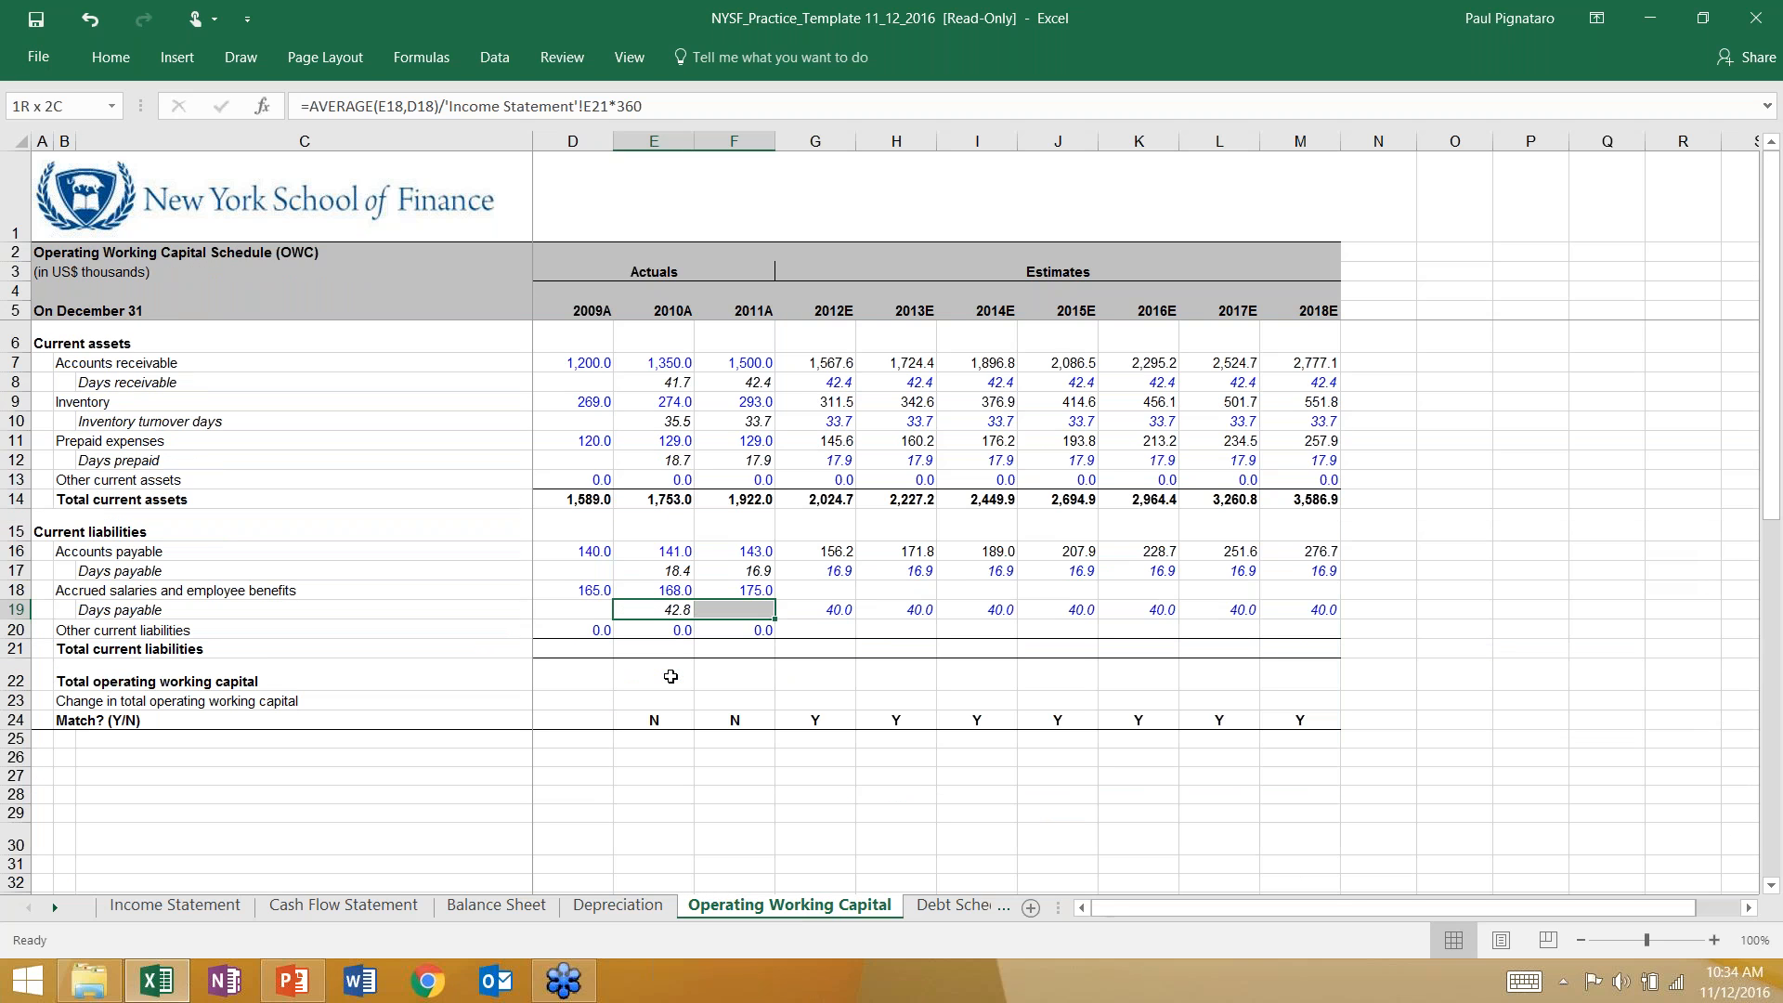
key(ctrl+r)
Step: Set the projected days payable for accrued salaries to 39.8 in G19 and copy it across through 2018E in M19
key(Right)
key(Right)
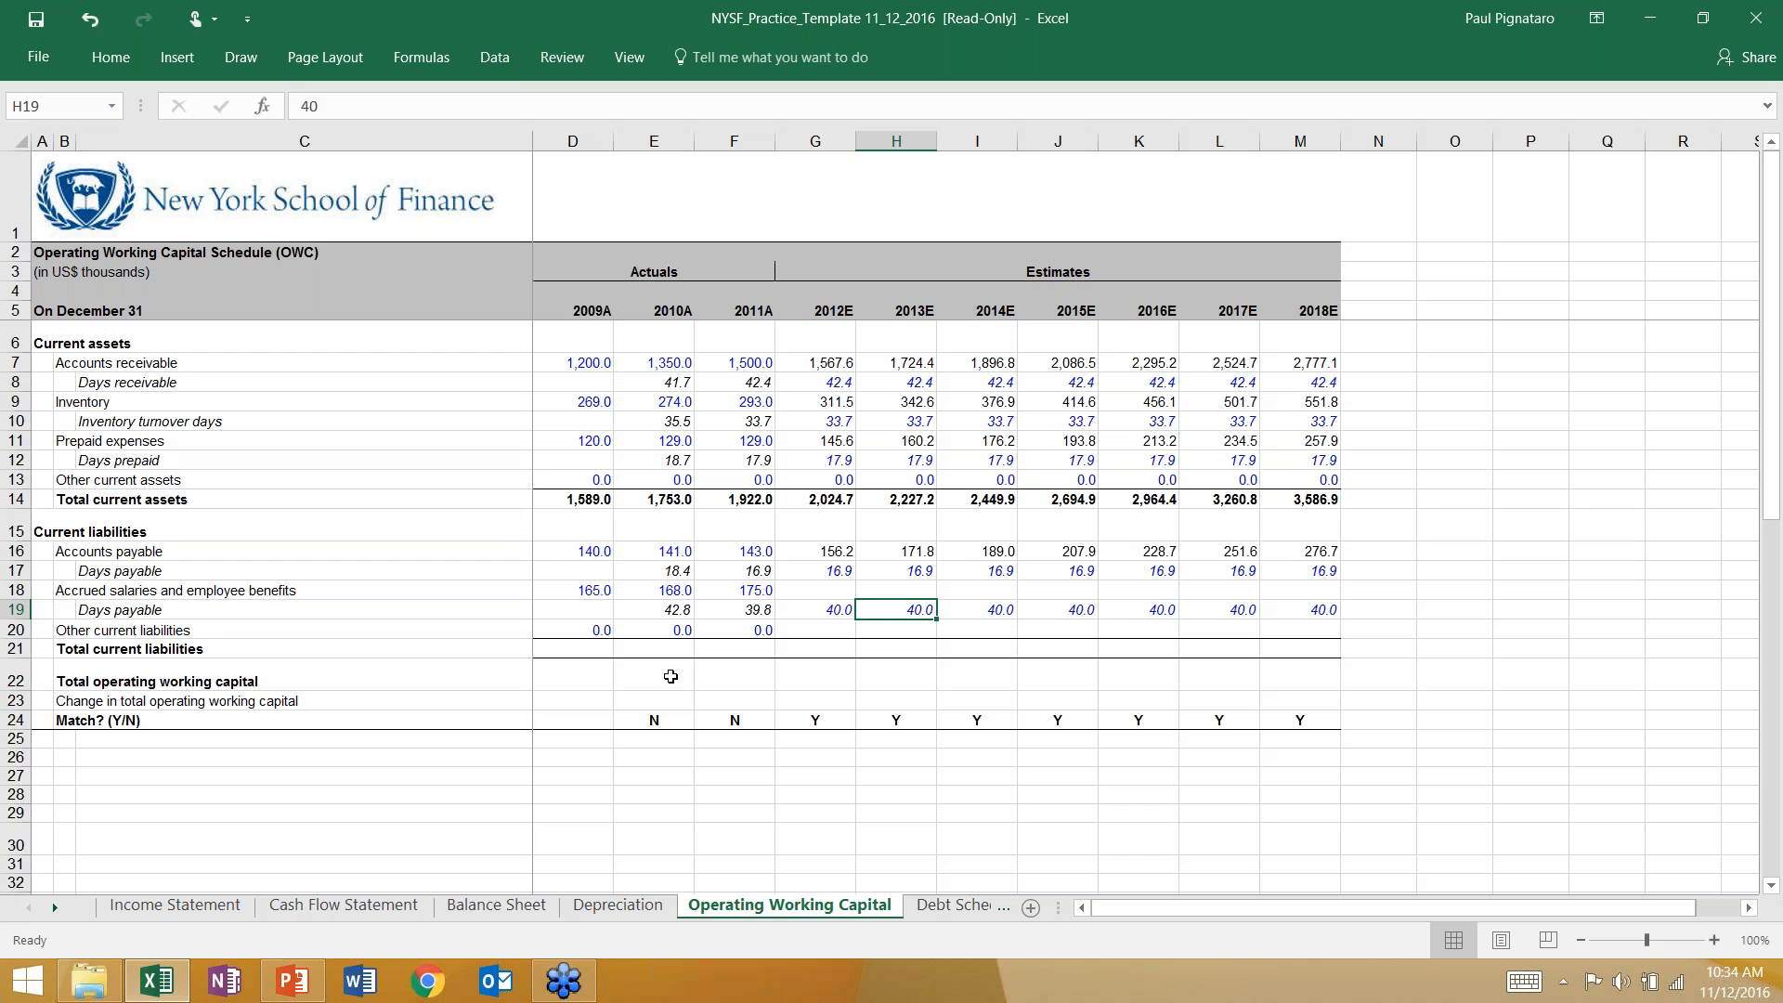
text(39.8)
key(ctrl+Return)
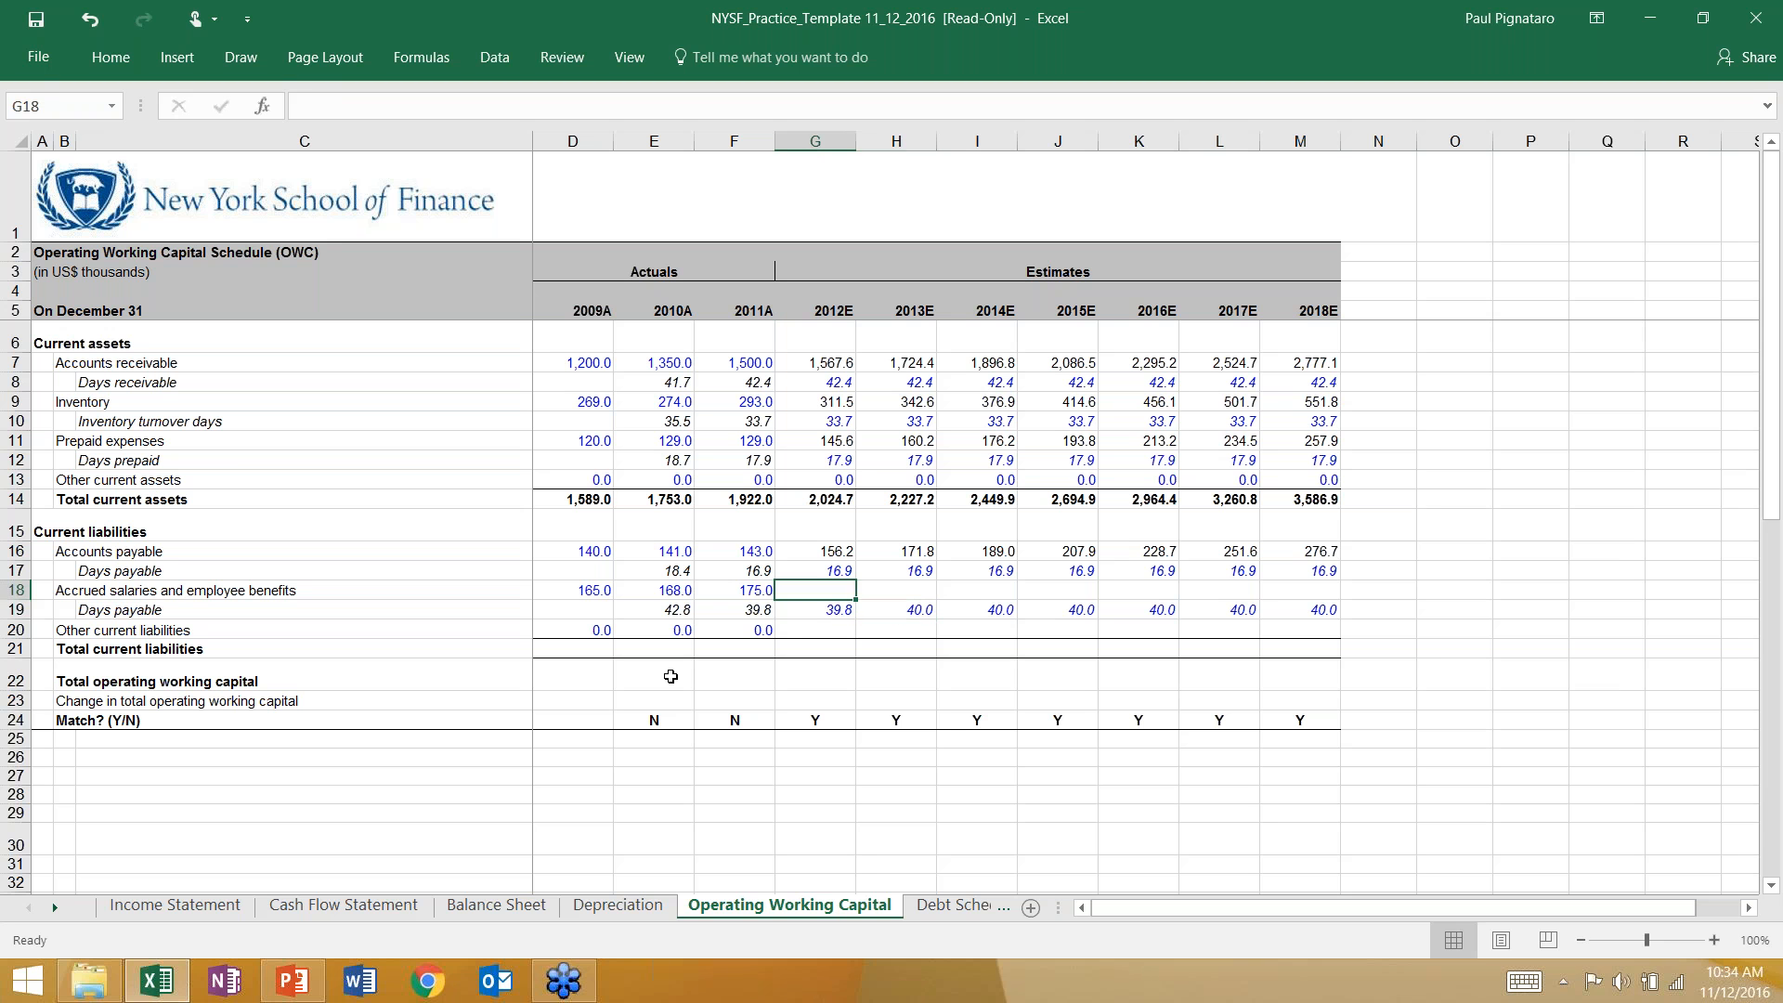
key(shift+Right)
key(shift+Right)
key(shift+Right)
key(shift+Right)
key(shift+Right)
key(shift+Right)
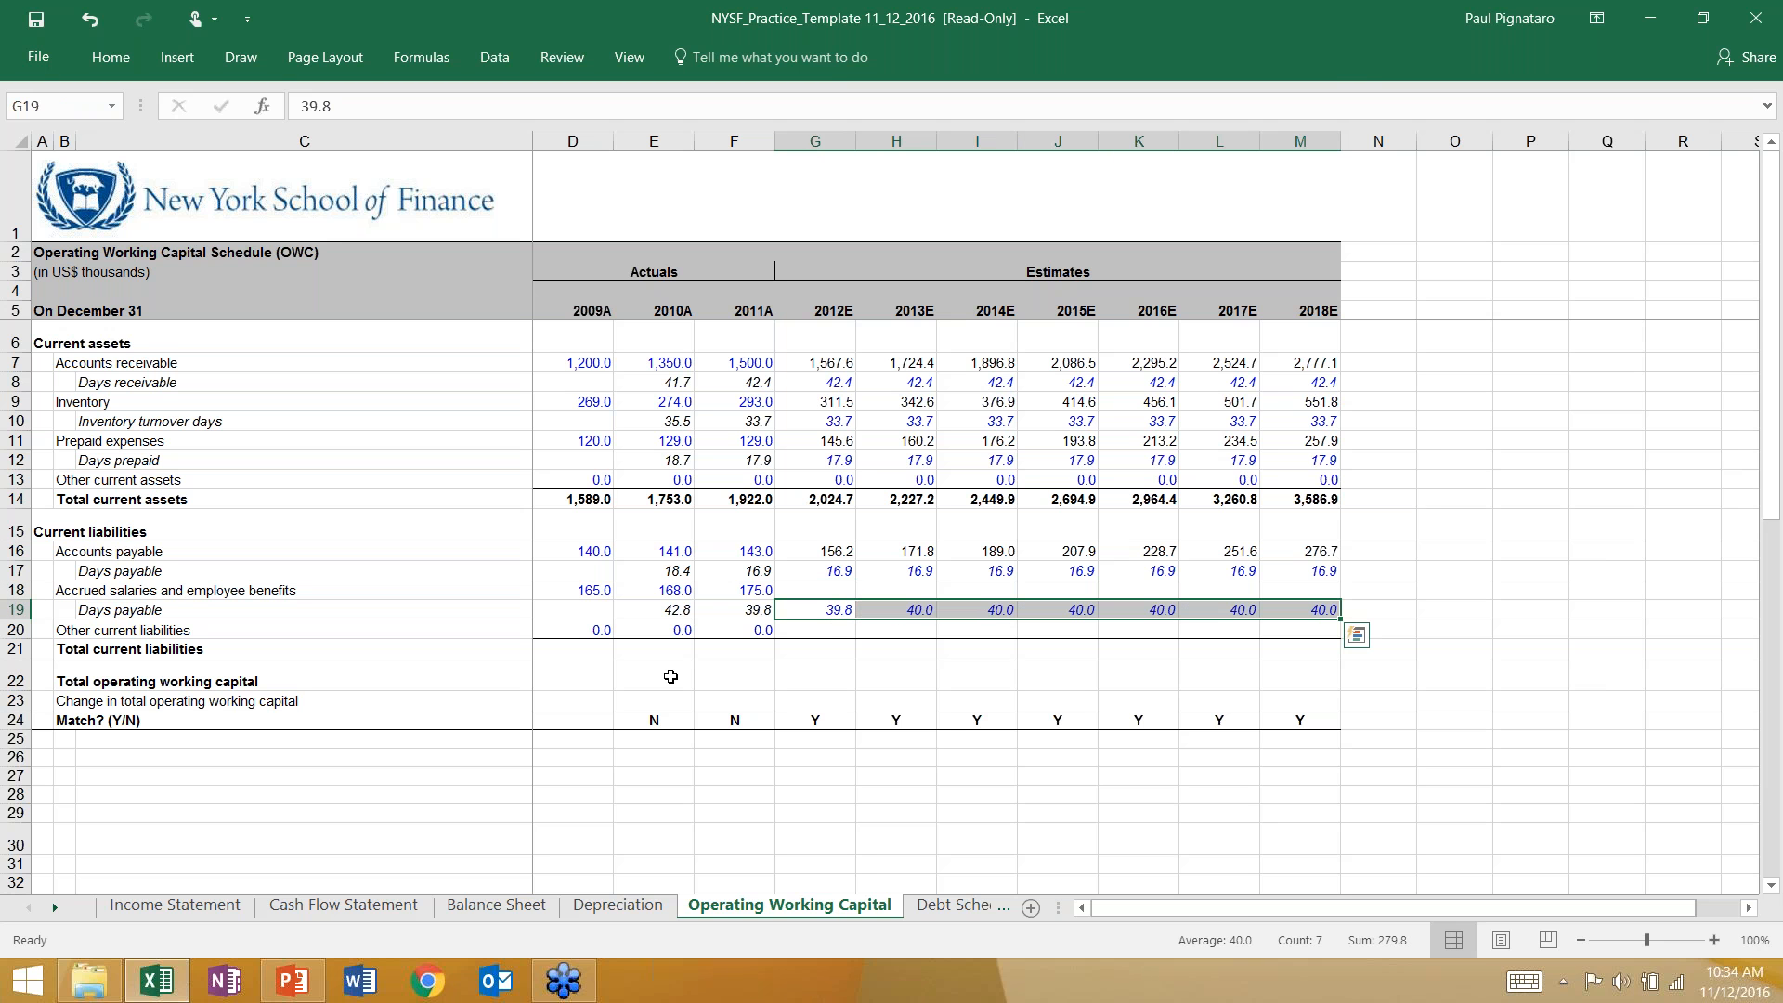
key(ctrl+r)
Step: Project 2012E accrued salaries in G18 as =G19/360*'Income Statement'!G21 and copy the formula across through 2018E in M18
key(Up)
text(=)
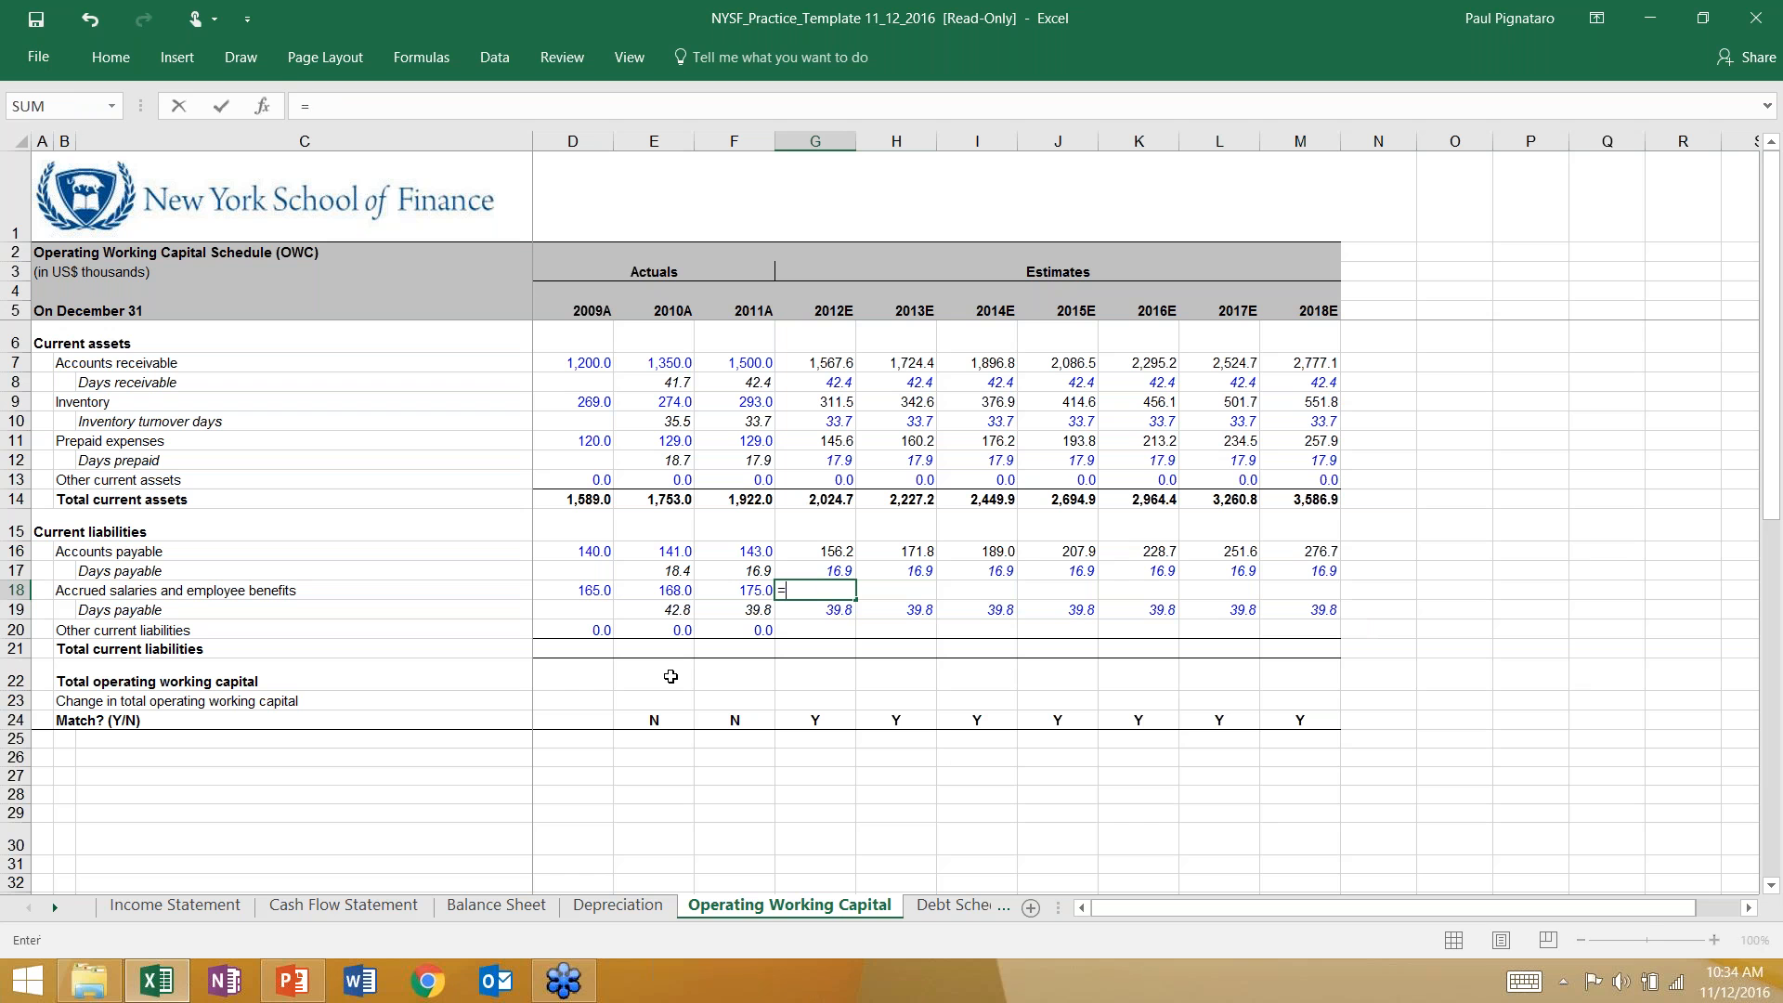
key(Down)
text(/360*)
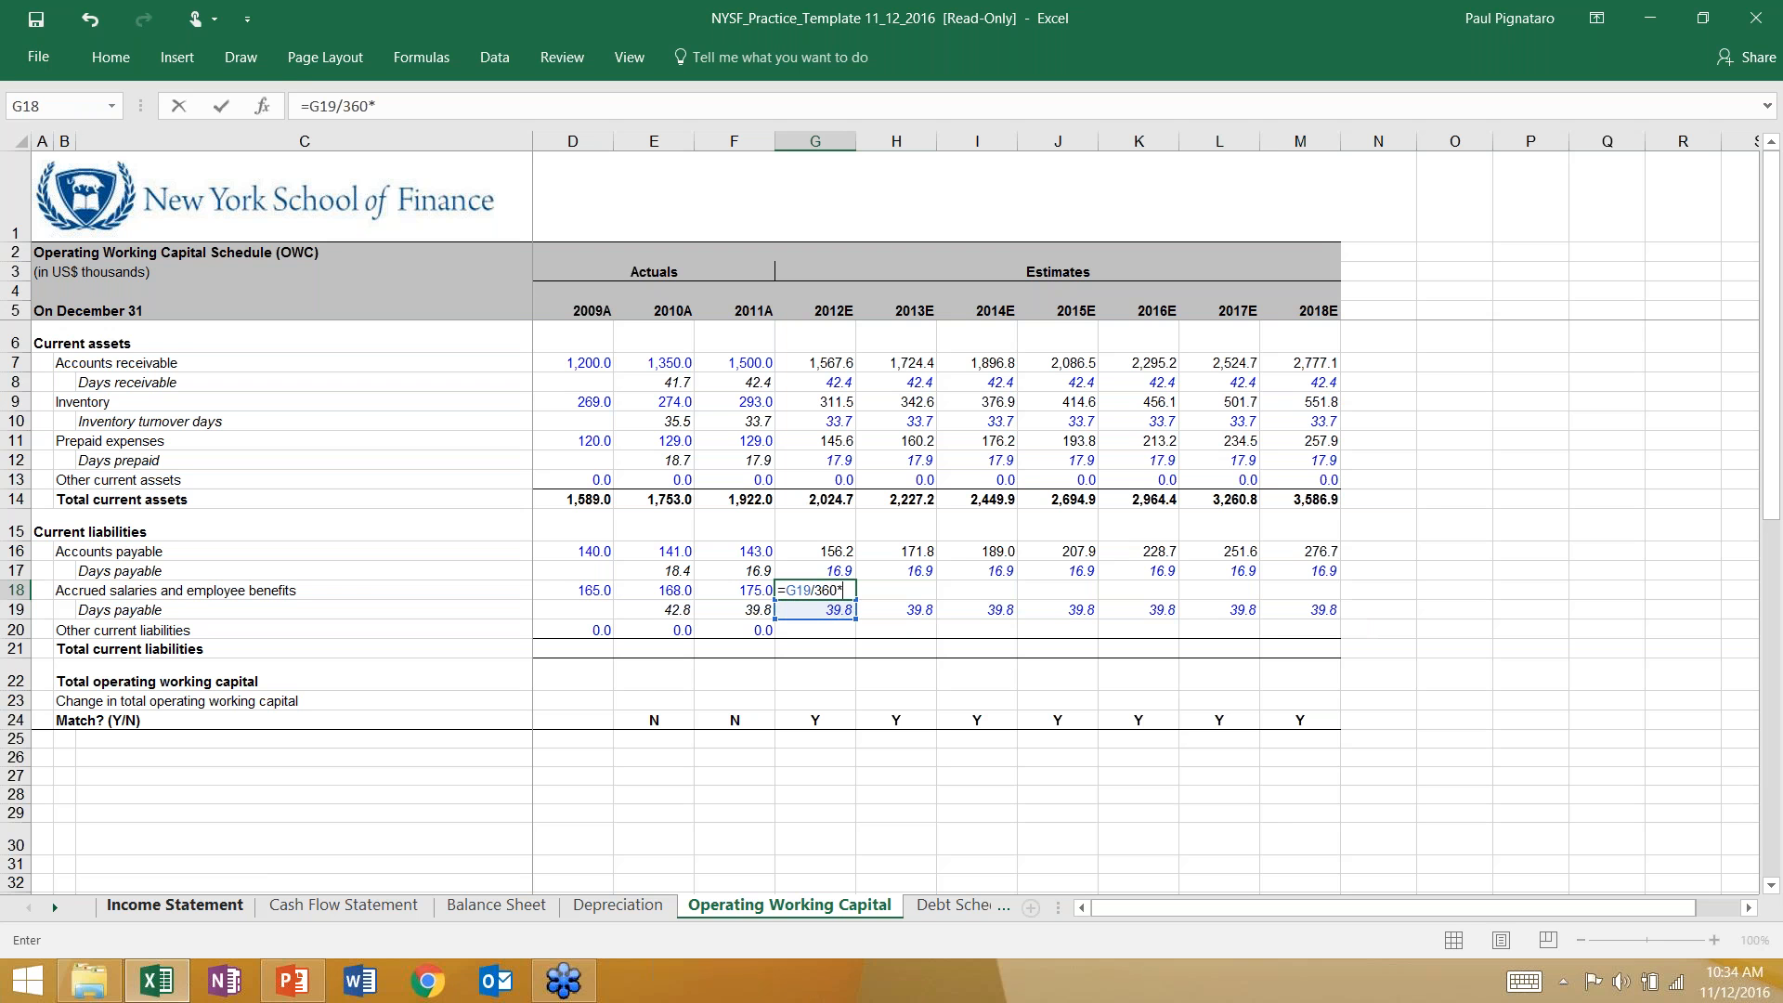
click(174, 904)
click(791, 675)
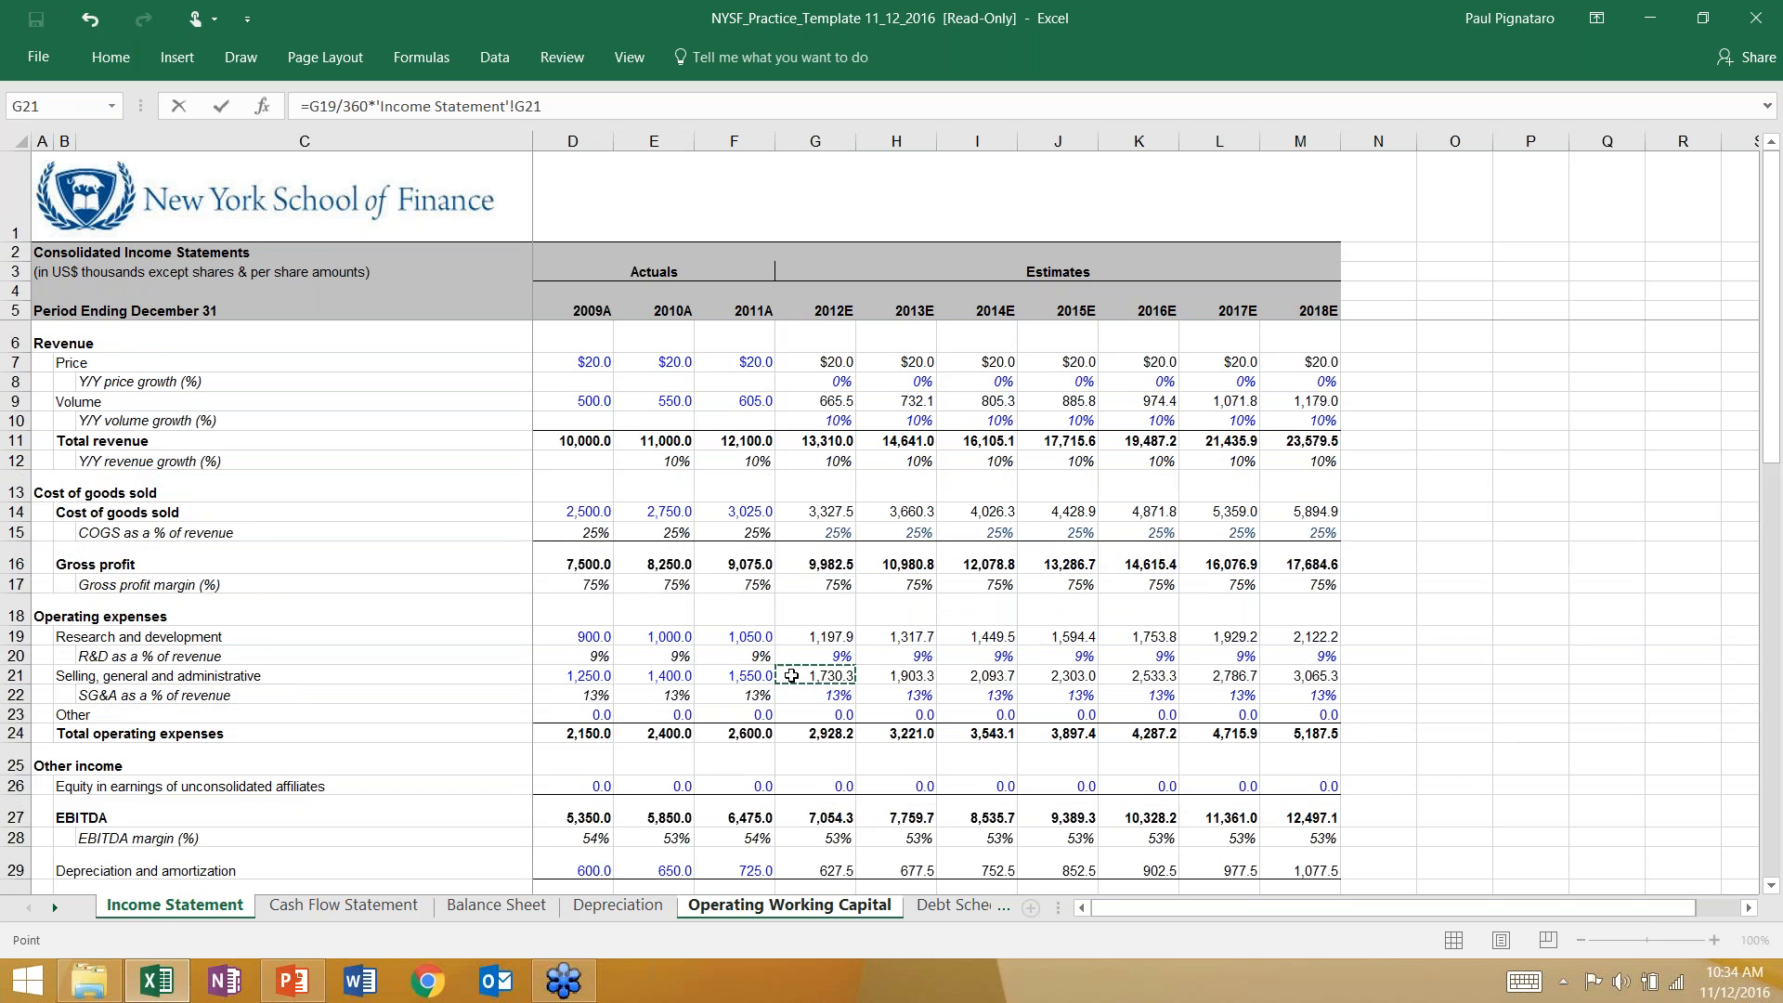
key(Return)
key(shift+Right)
key(shift+Right)
key(shift+Right)
key(shift+Right)
key(shift+Right)
key(shift+Right)
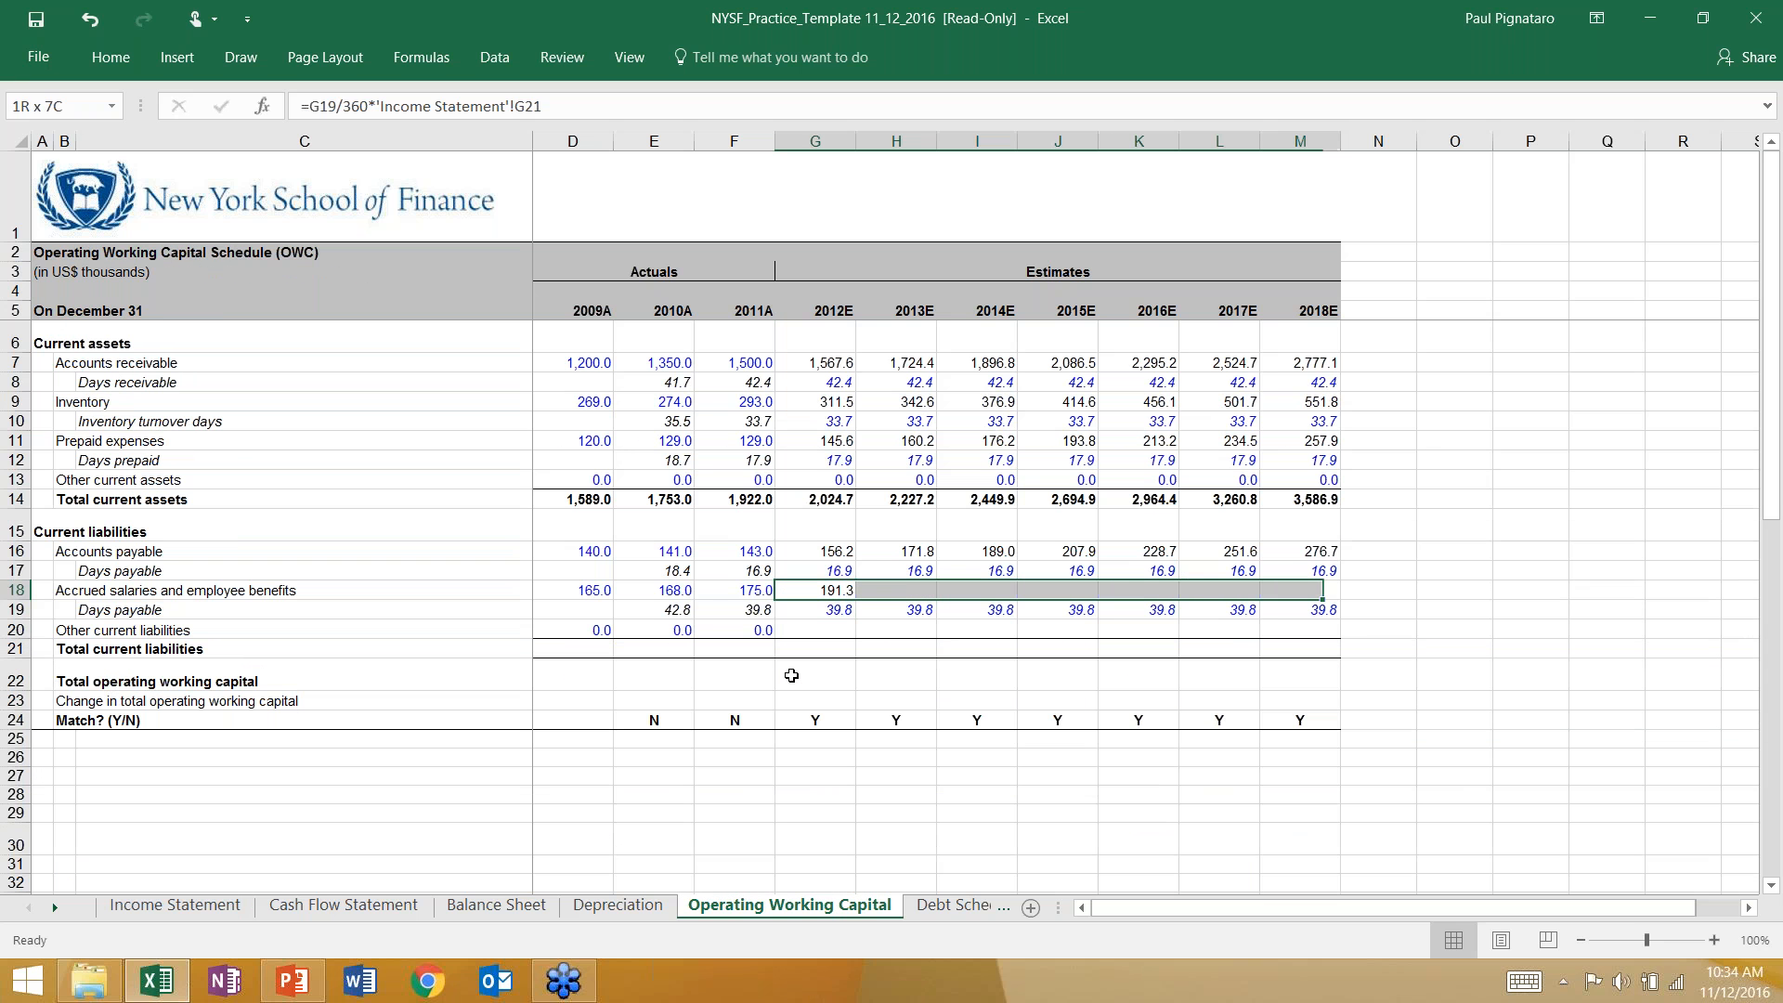
key(ctrl+r)
Step: Copy the 2011A other current liabilities value in F20 across the projected years through 2018E in M20
key(Down)
key(Down)
key(Left)
key(shift+Right)
key(shift+Right)
key(shift+Right)
key(shift+Right)
key(shift+Right)
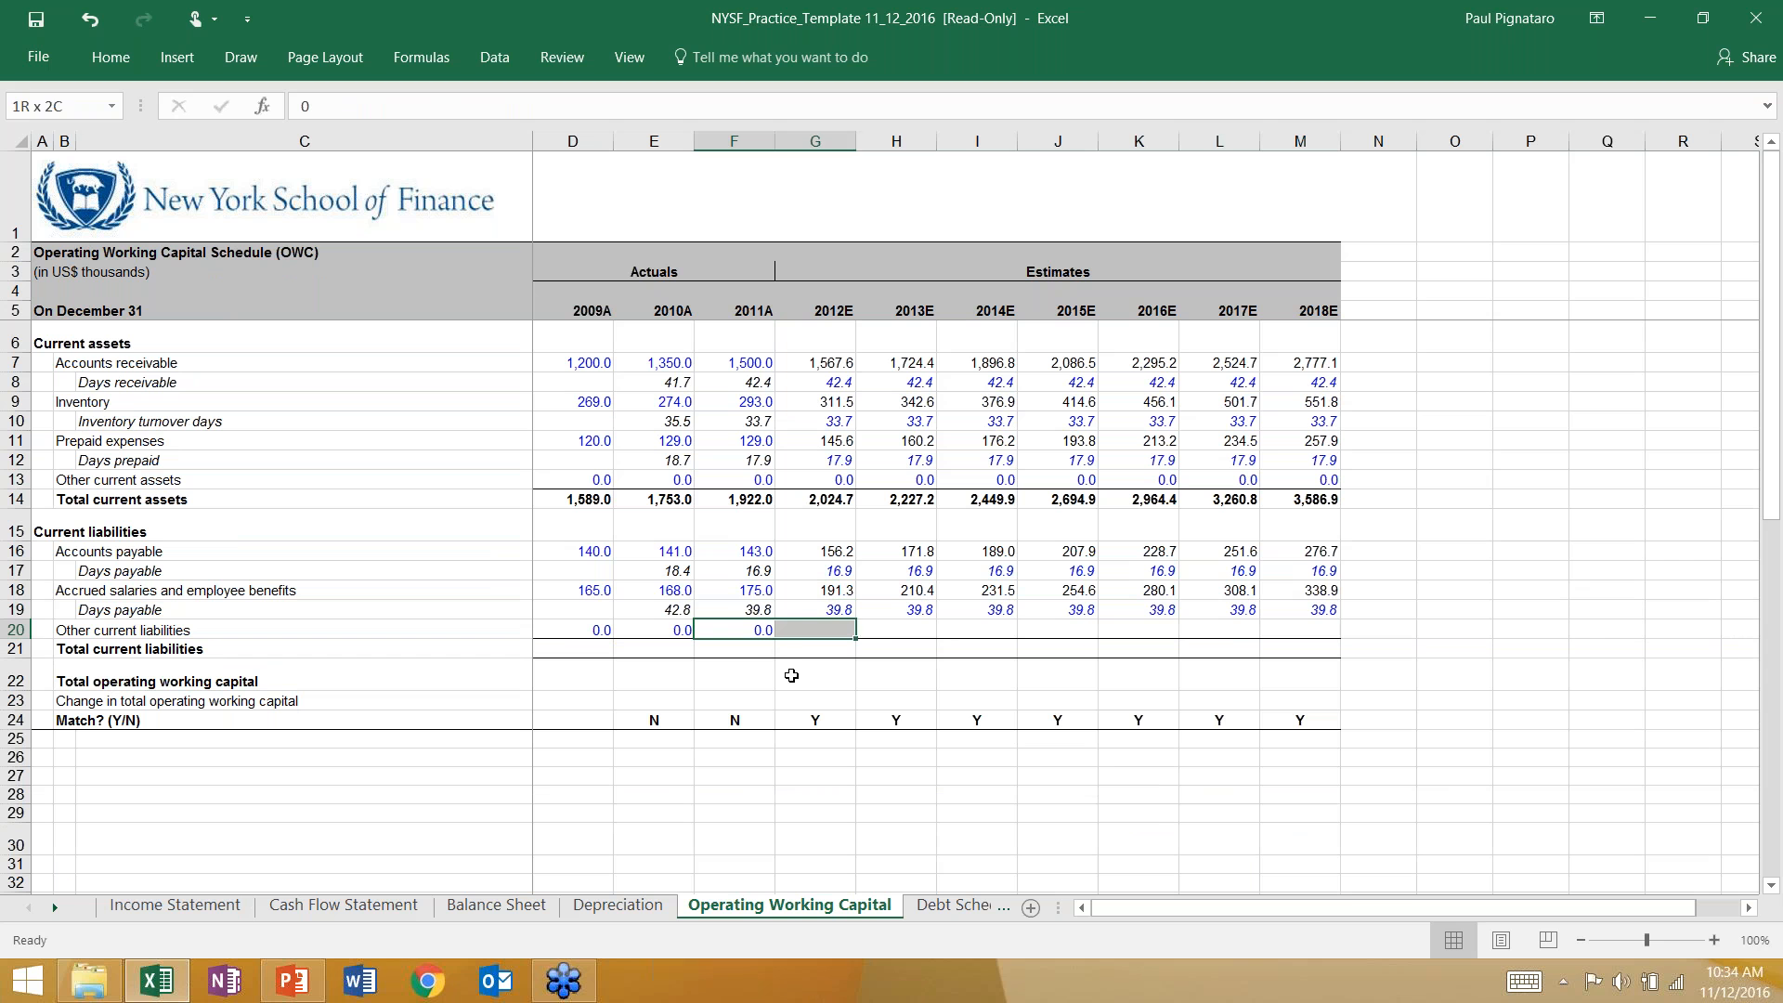
key(shift+Right)
key(shift+Right)
key(ctrl+r)
Step: Total the 2009A current liabilities in D21 with the formula =D20+D18+D16
key(Down)
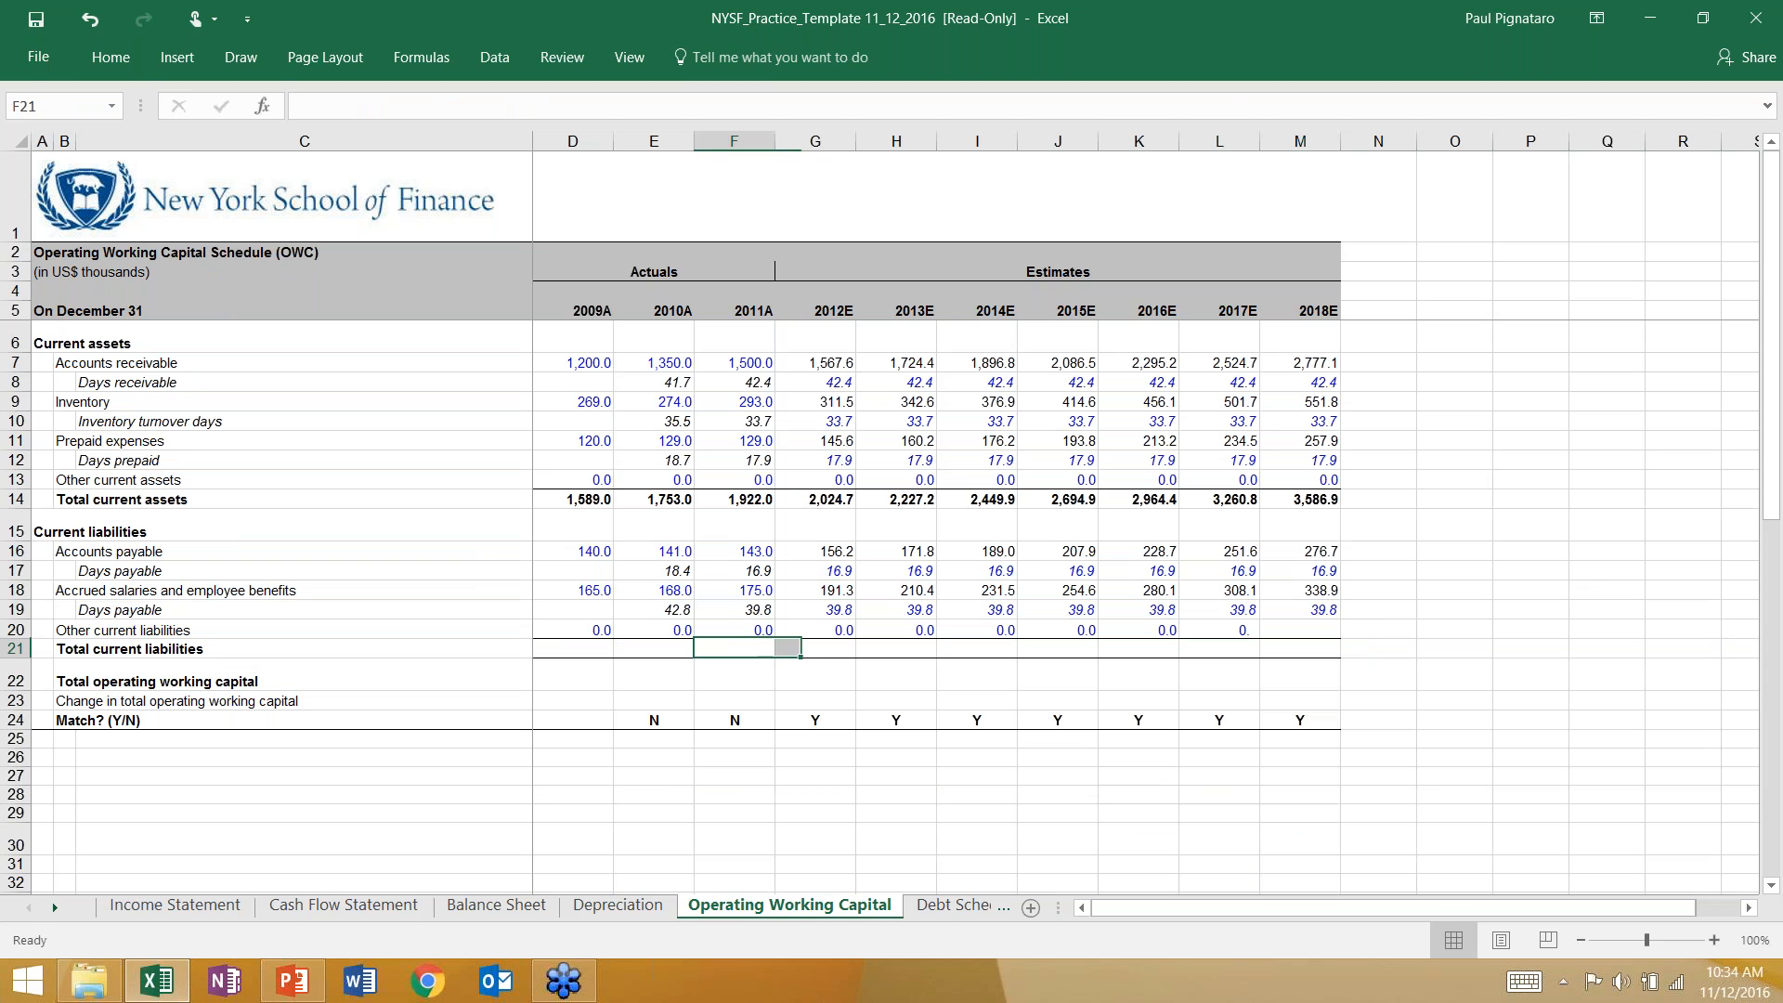
key(Left)
key(Left)
text(=)
key(Up)
text(+)
key(Up)
key(Up)
key(Up)
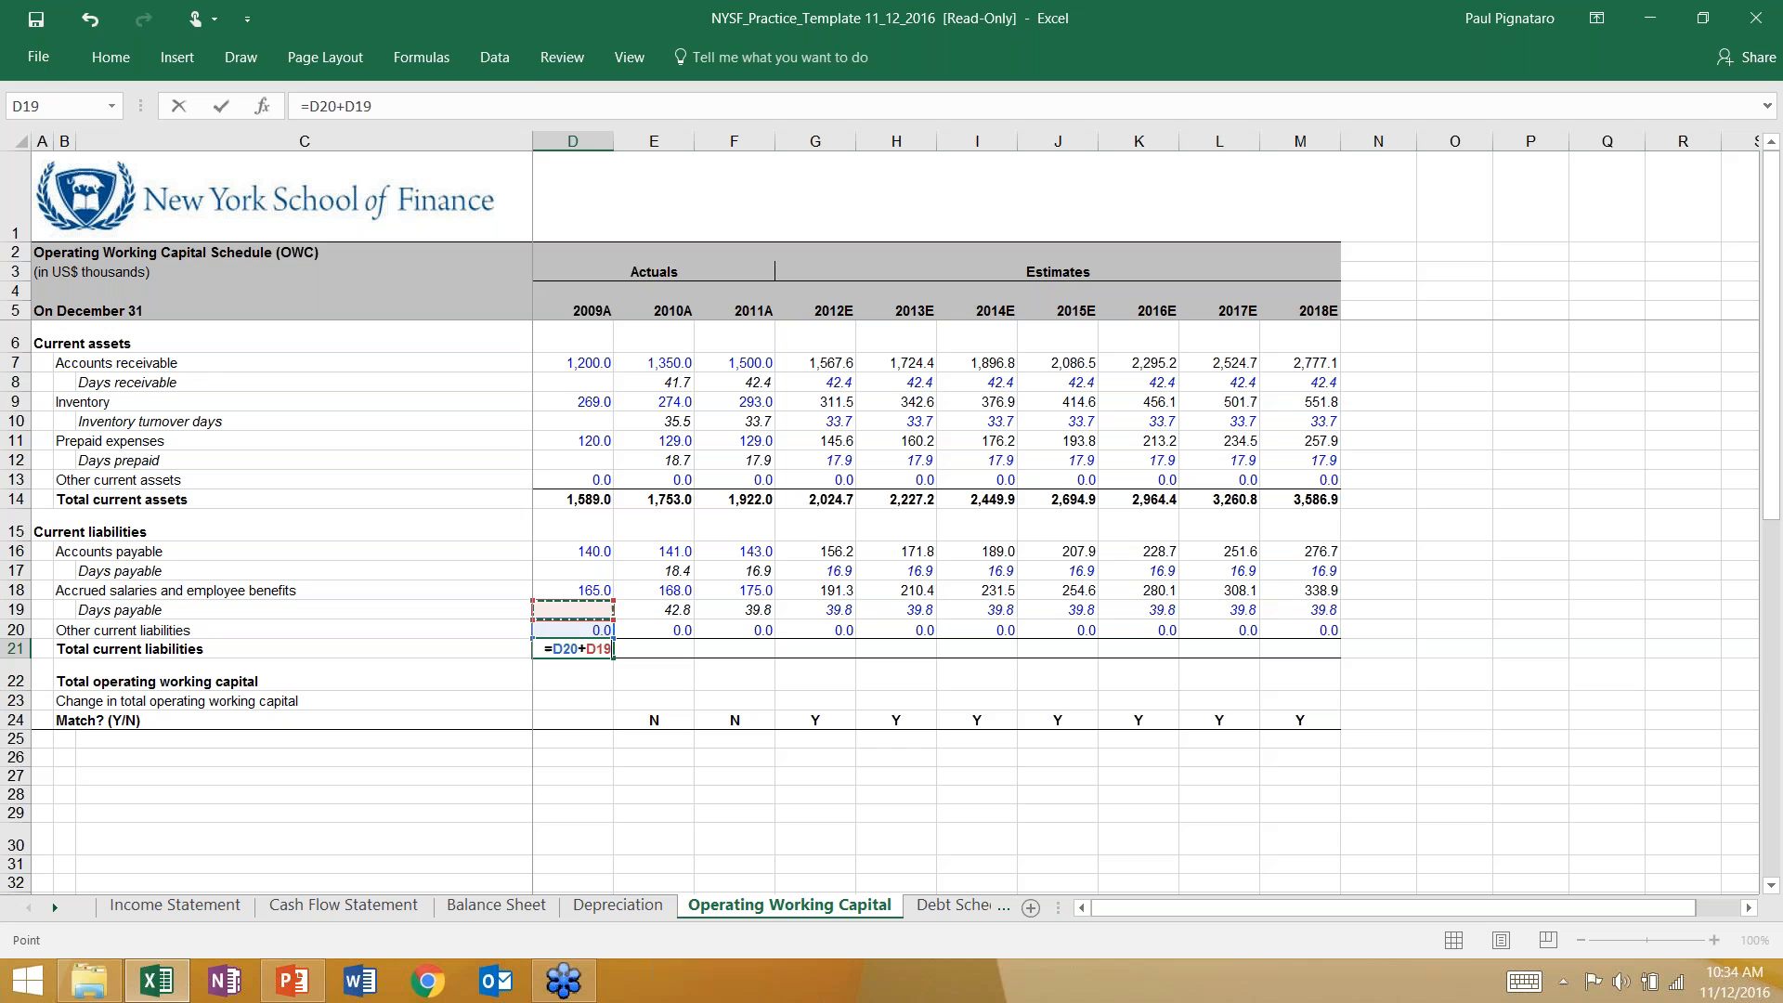
text(+)
key(Up)
key(Up)
key(Up)
key(Up)
key(Up)
key(ctrl+Return)
Step: Copy the total current liabilities formula from D21 across all years through 2018E in M21
key(shift+Right)
key(shift+Right)
key(shift+Right)
key(shift+Right)
key(shift+Right)
key(shift+Right)
key(shift+Right)
key(shift+Right)
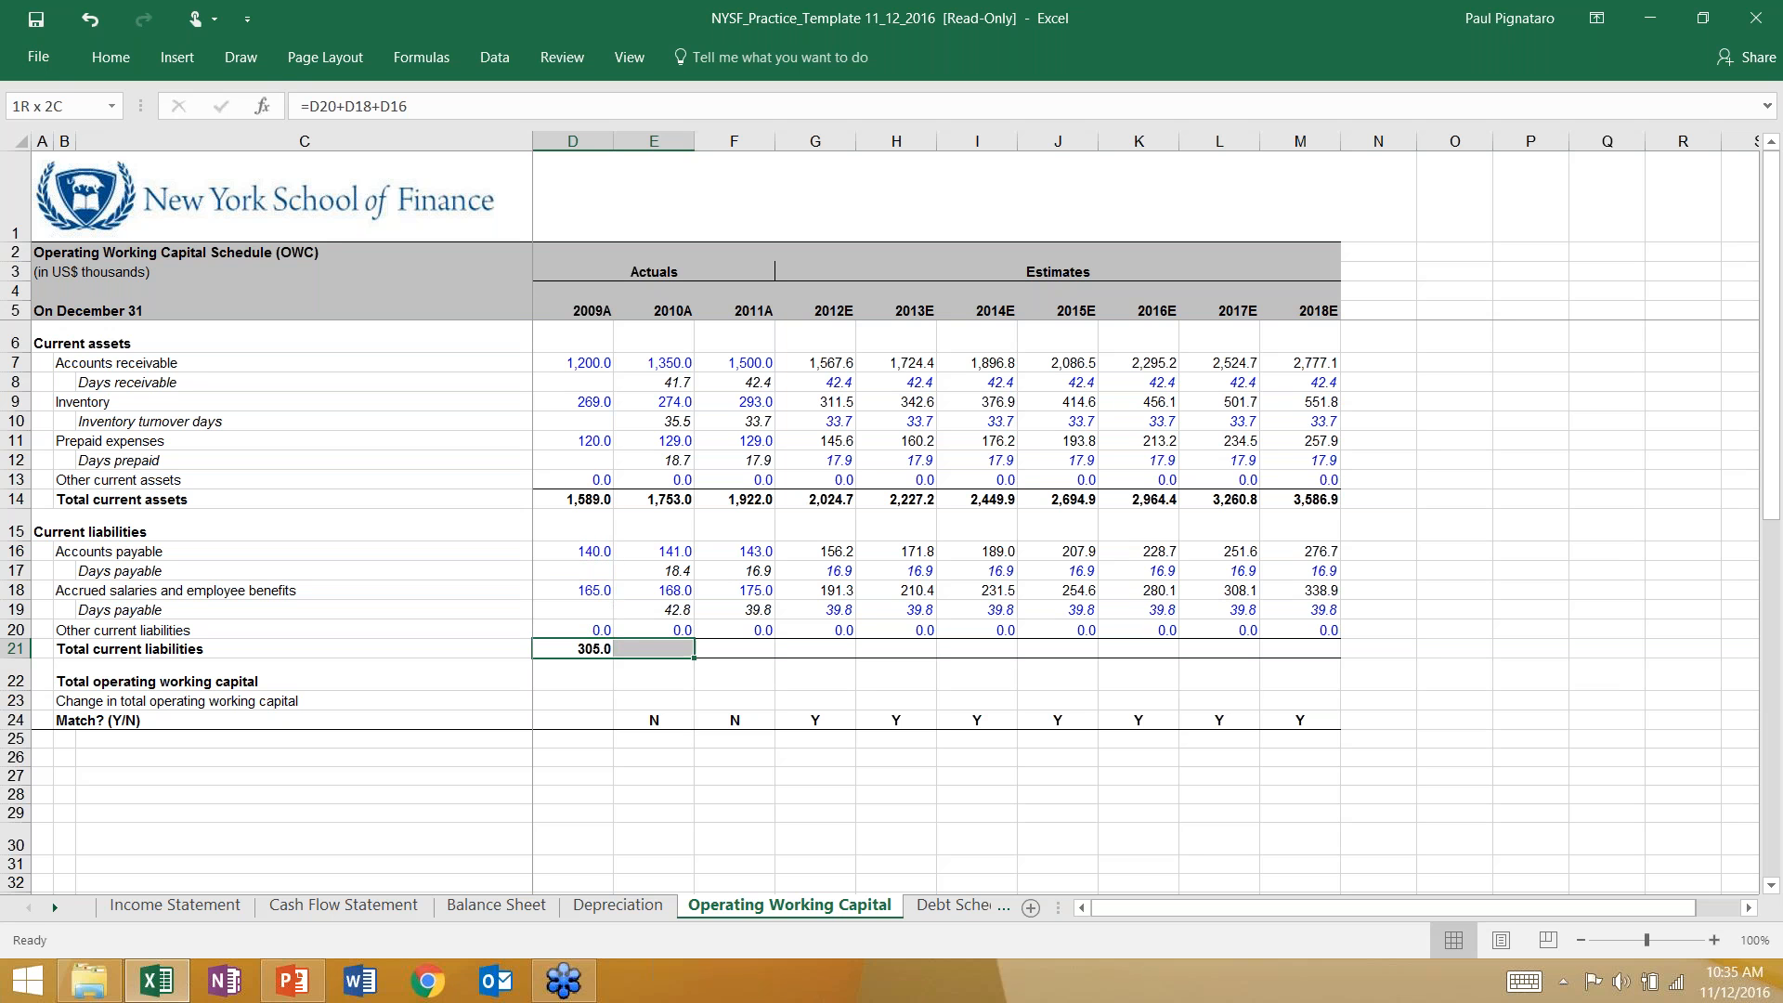
key(shift+Right)
key(ctrl+r)
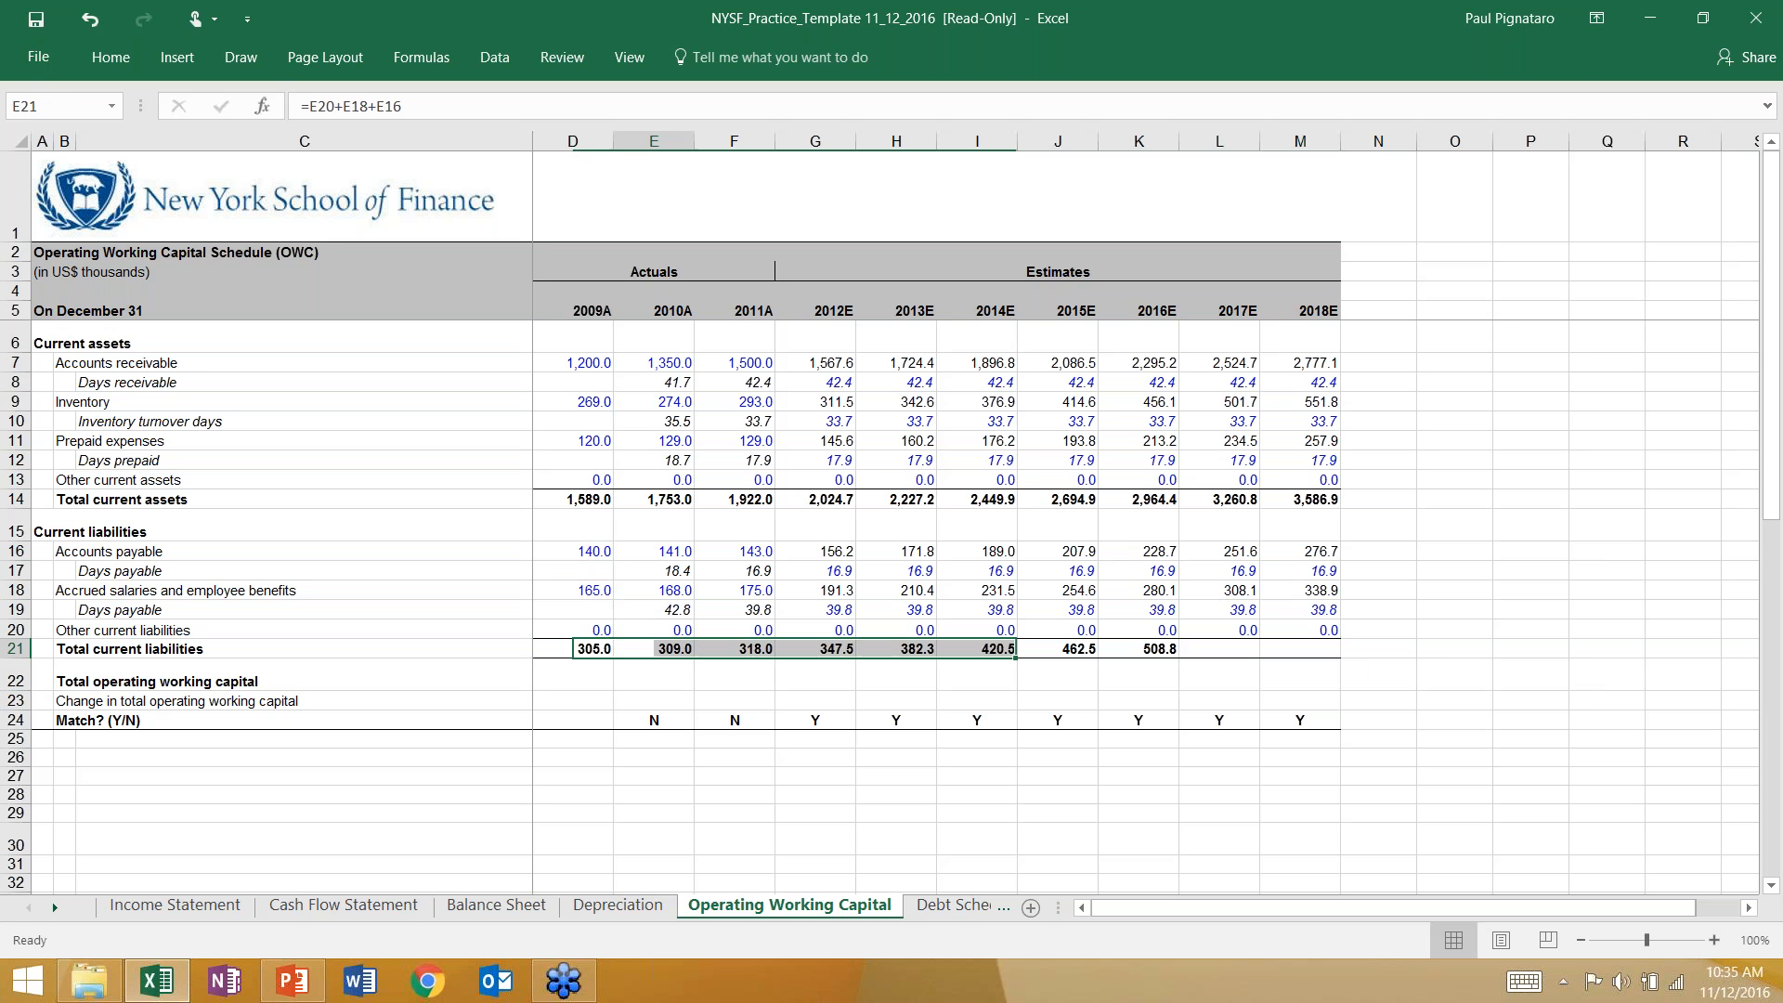
Step: Check the total current liabilities formulas across the years and the 2010A accrued salaries' days payable formula in E19
key(Right)
key(Right)
key(Right)
key(Right)
key(Right)
key(Right)
key(Right)
key(Right)
key(Right)
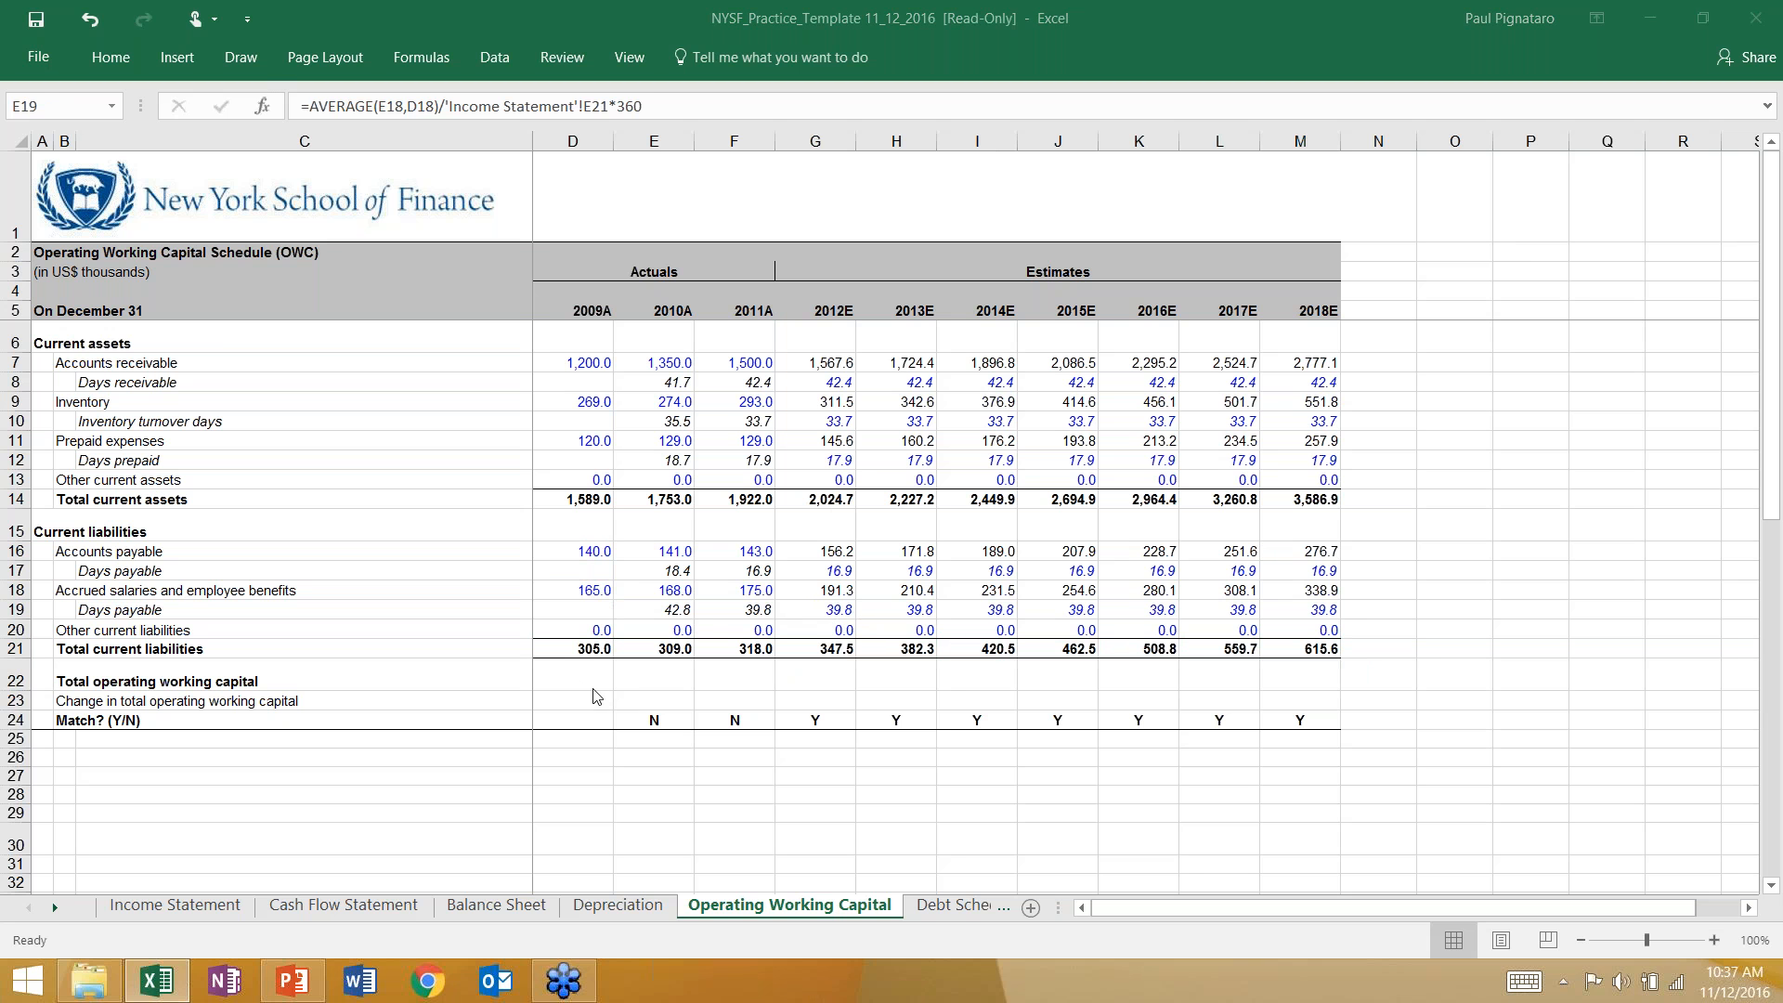
key(F2)
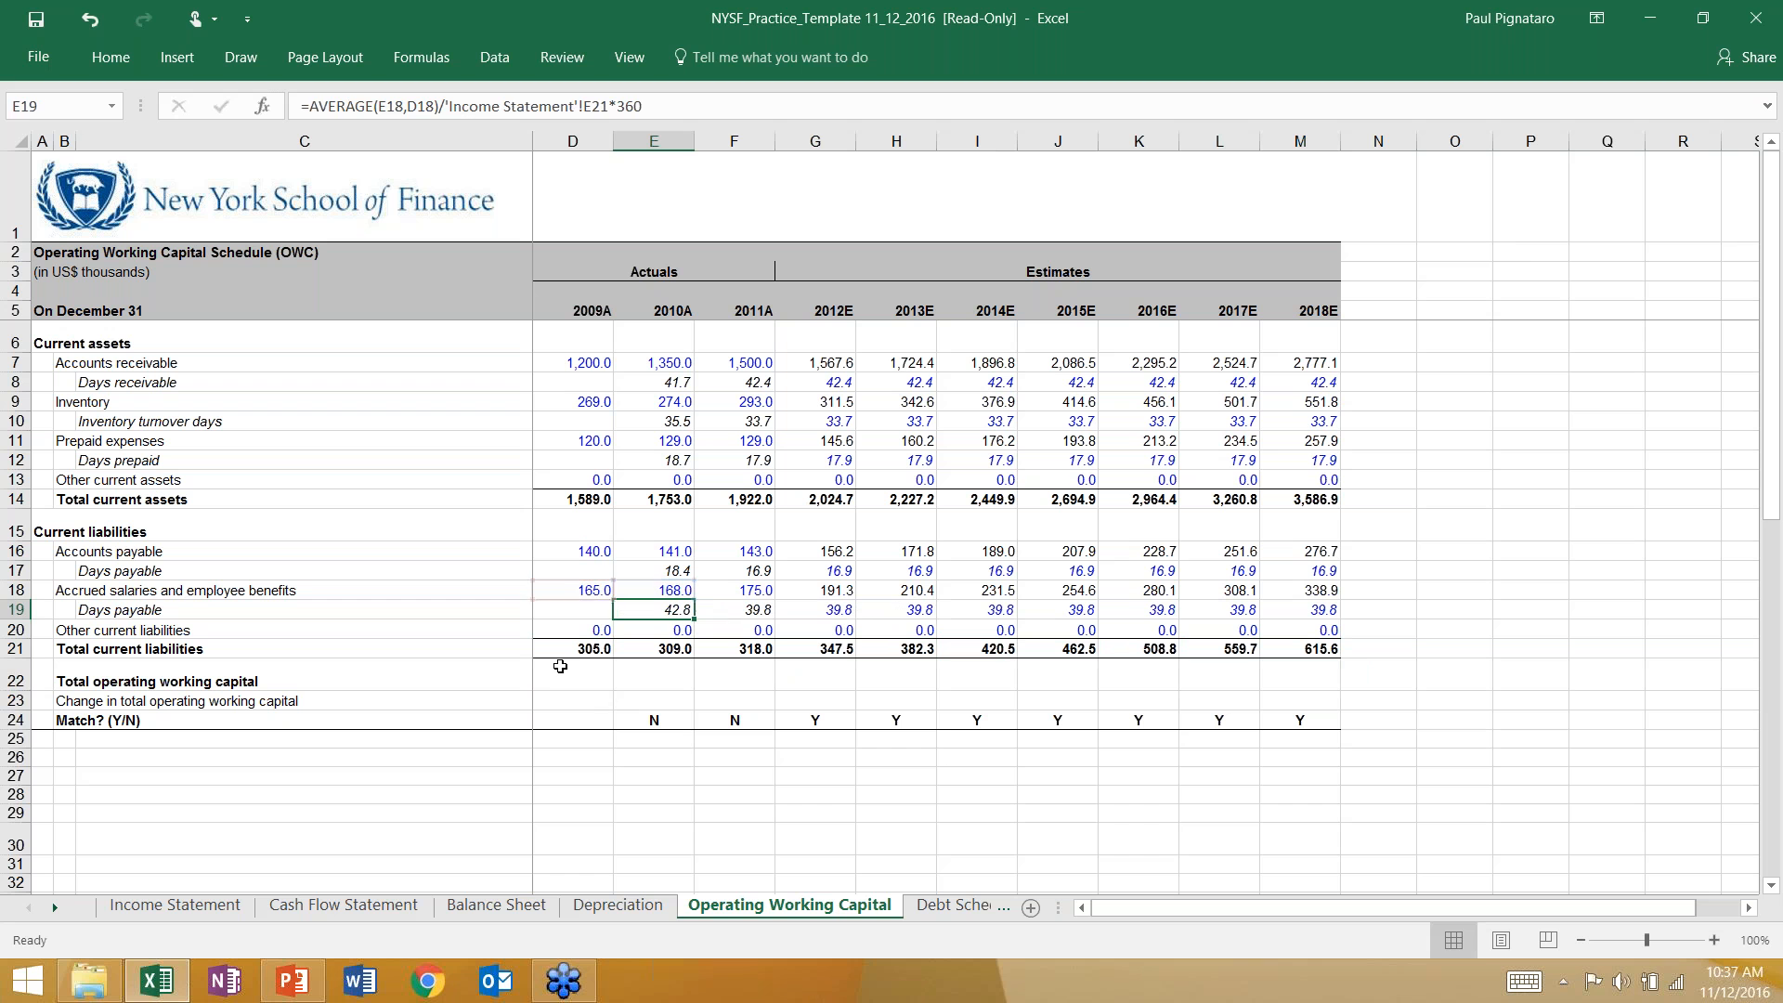
Step: Calculate 2009A total operating working capital in D22 as total current assets less total current liabilities, =D14-D21
click(561, 669)
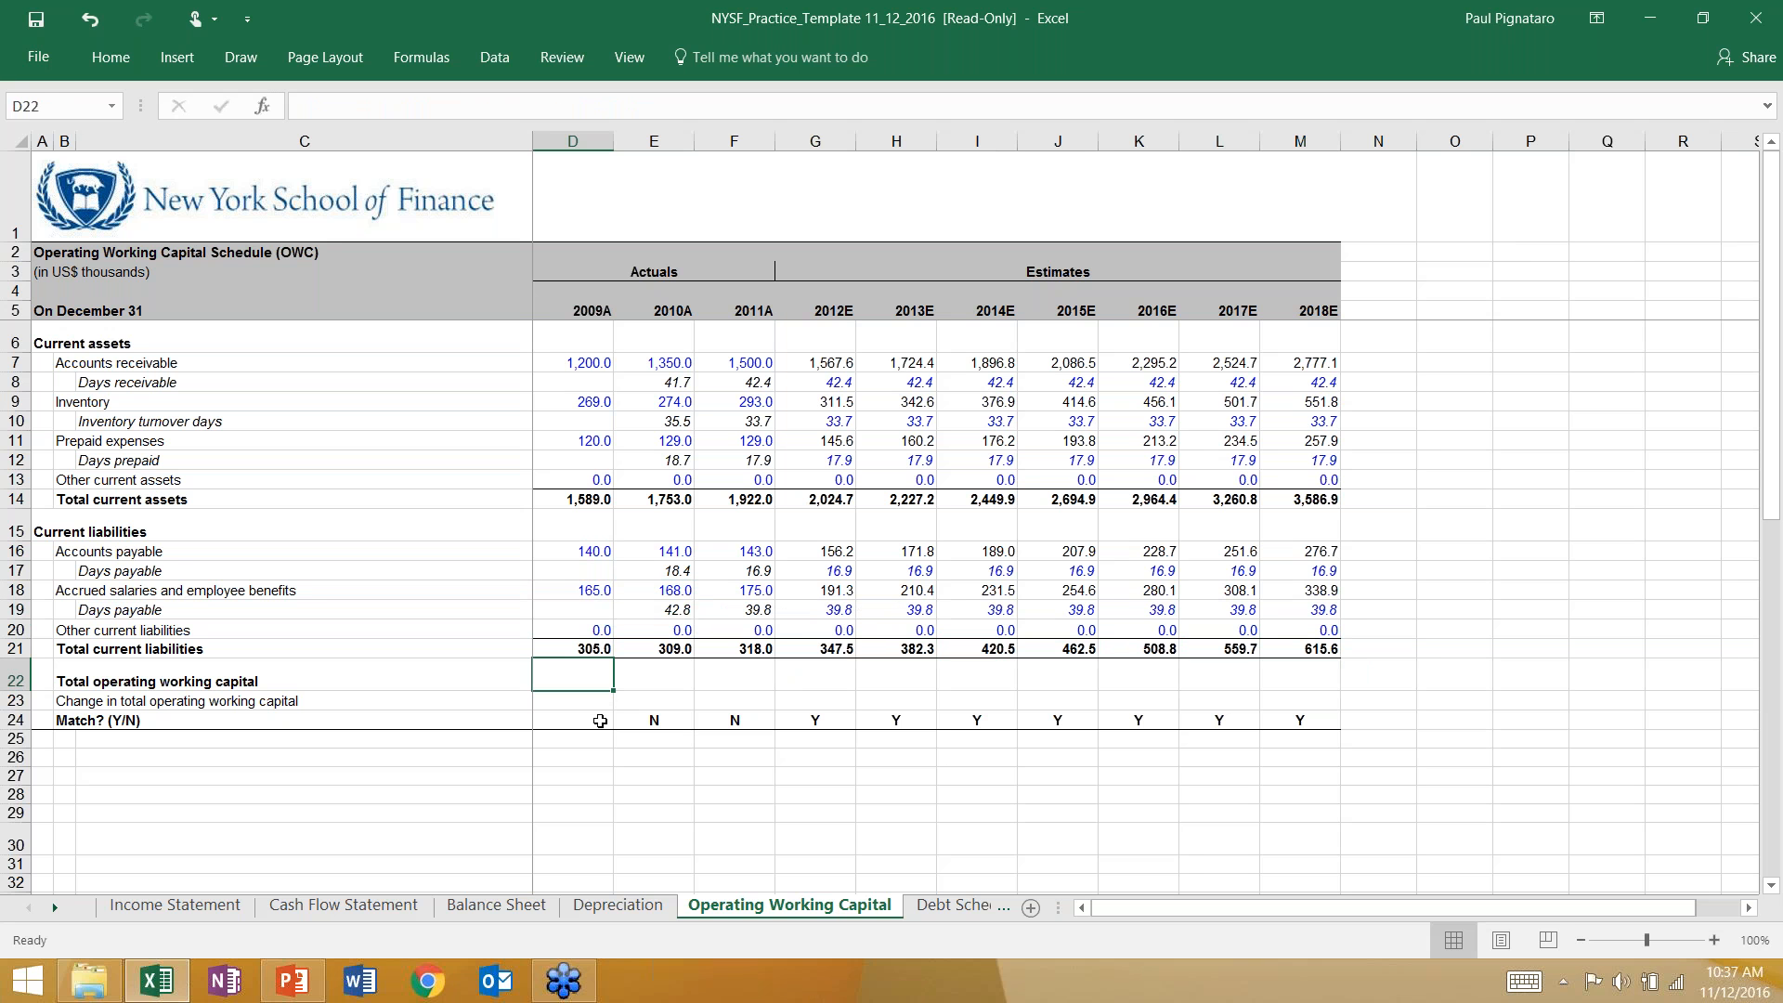
text(=)
key(Up)
key(Up)
key(Up)
key(Up)
key(Up)
key(Up)
key(Up)
key(Up)
text(-)
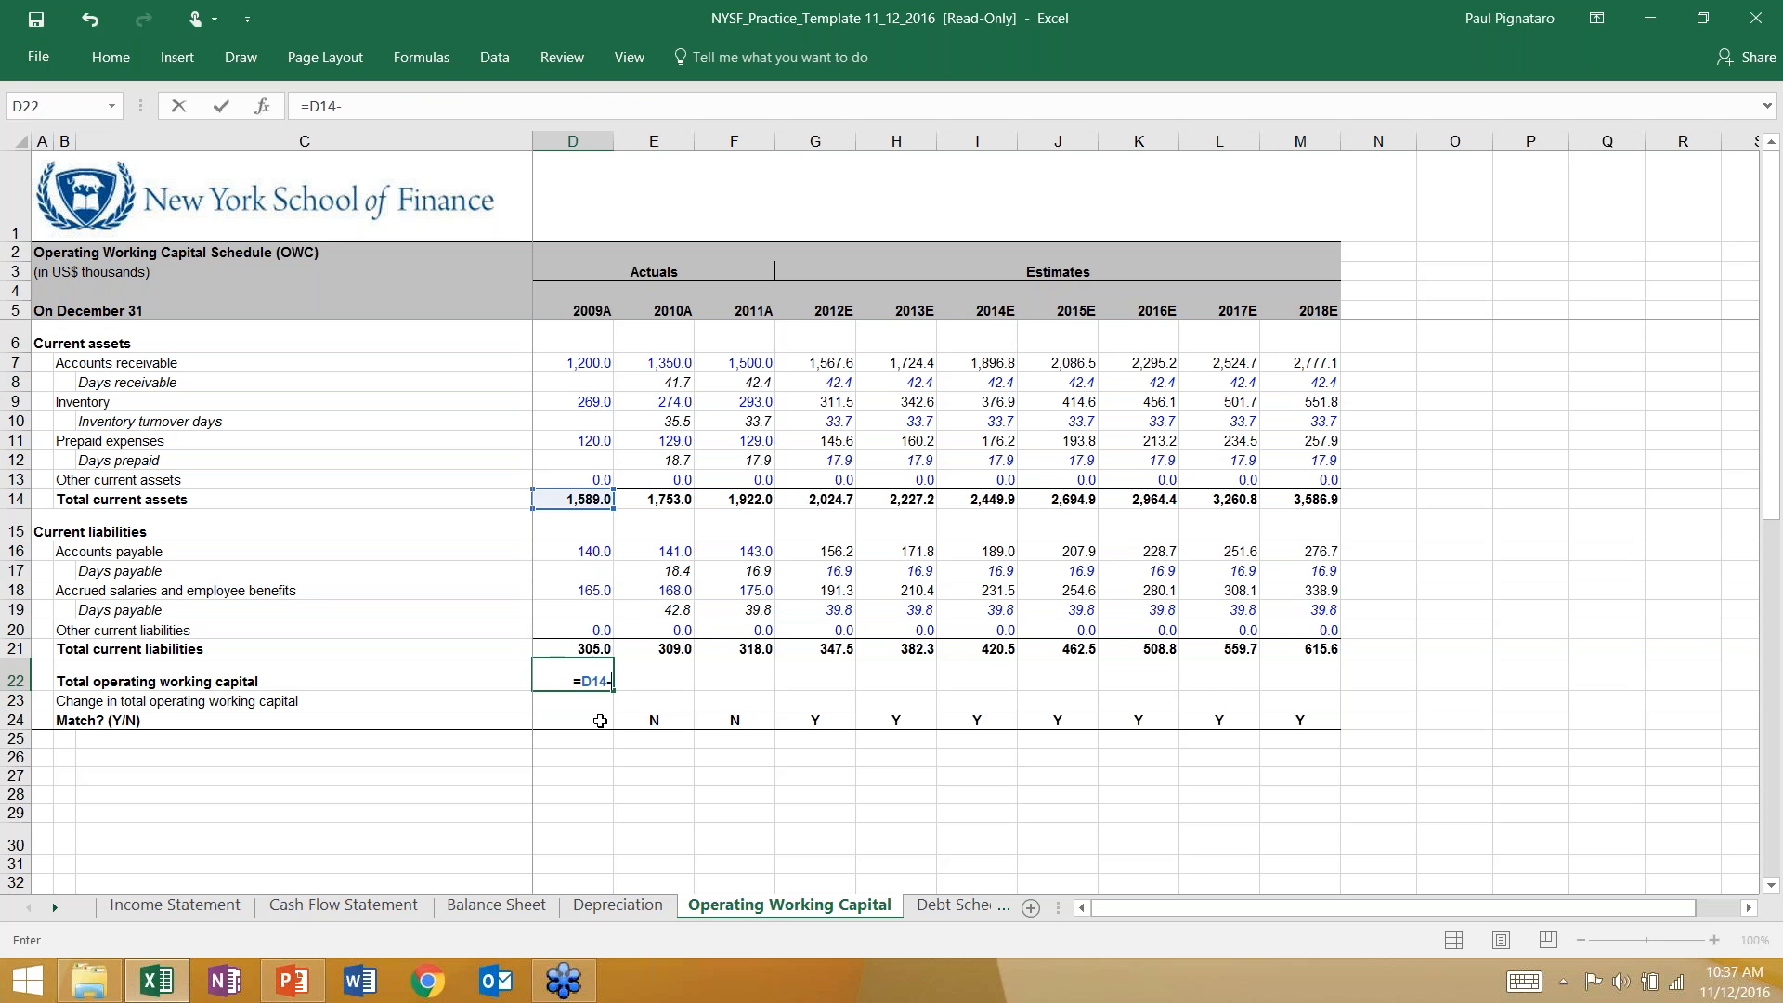
key(Up)
key(Return)
Step: Copy the total operating working capital formula from D22 across all years through 2018E in M22
key(Up)
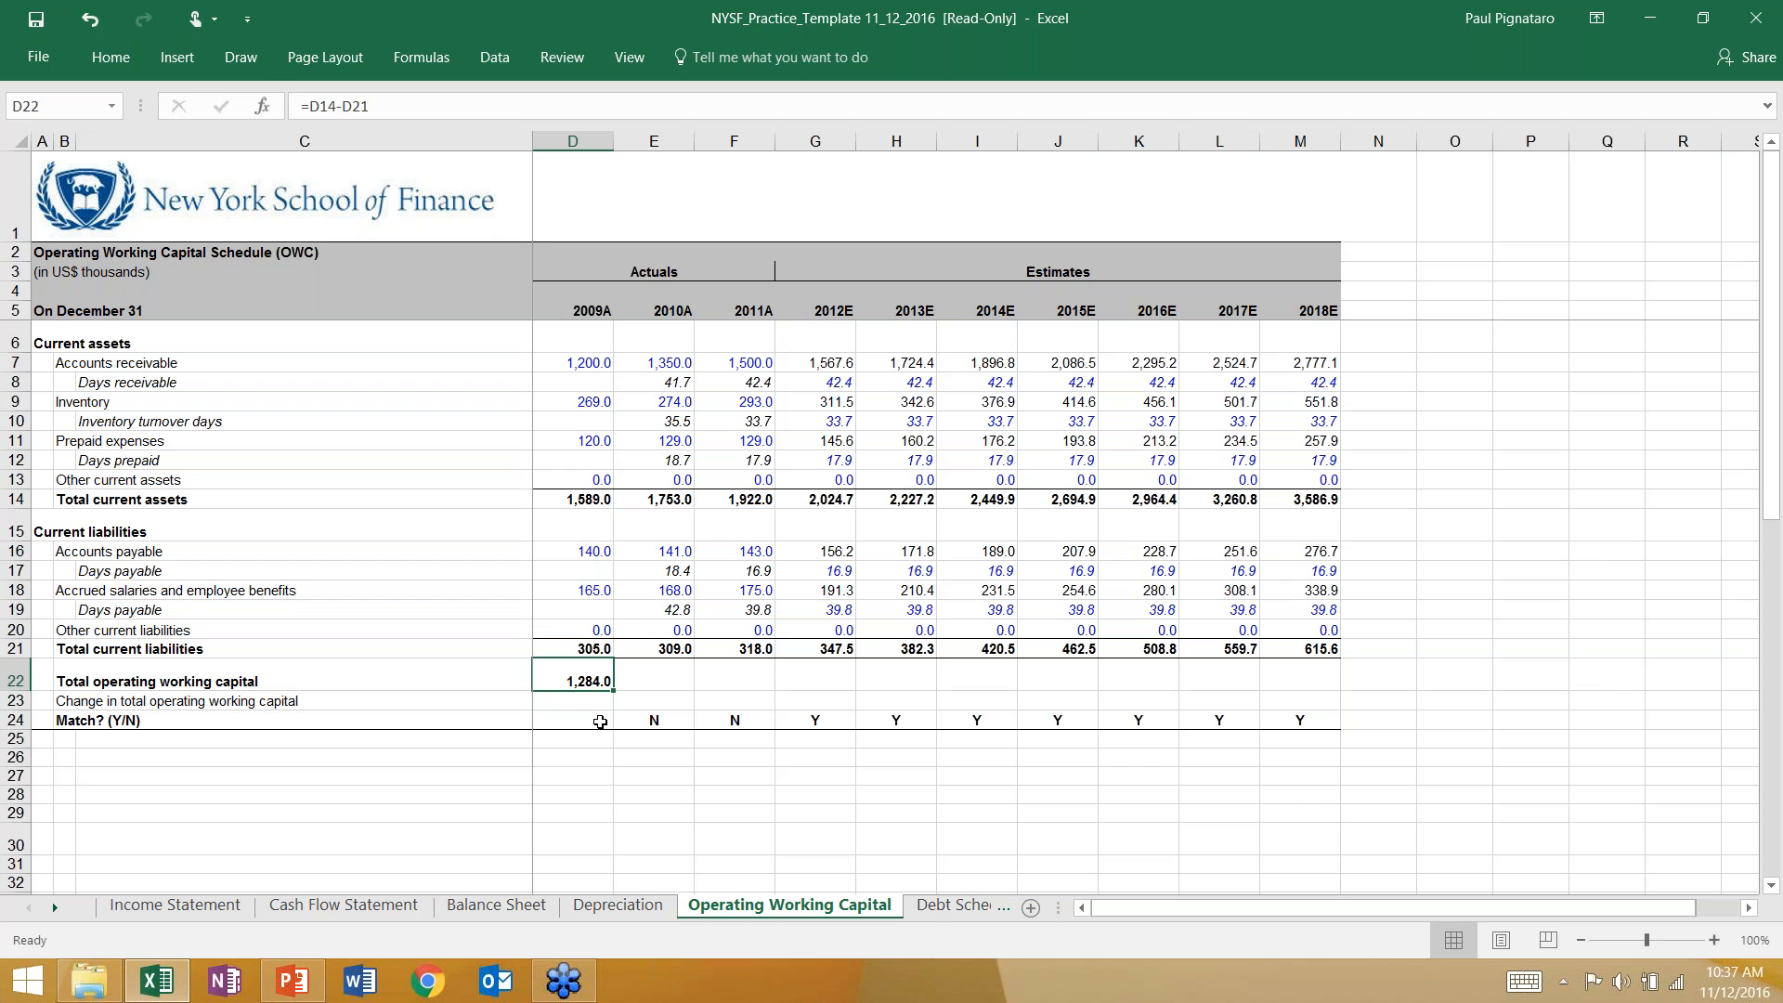
key(shift+Right)
key(shift+Right)
key(shift+Right)
key(shift+Right)
key(shift+Right)
key(shift+Right)
key(shift+Right)
key(shift+Right)
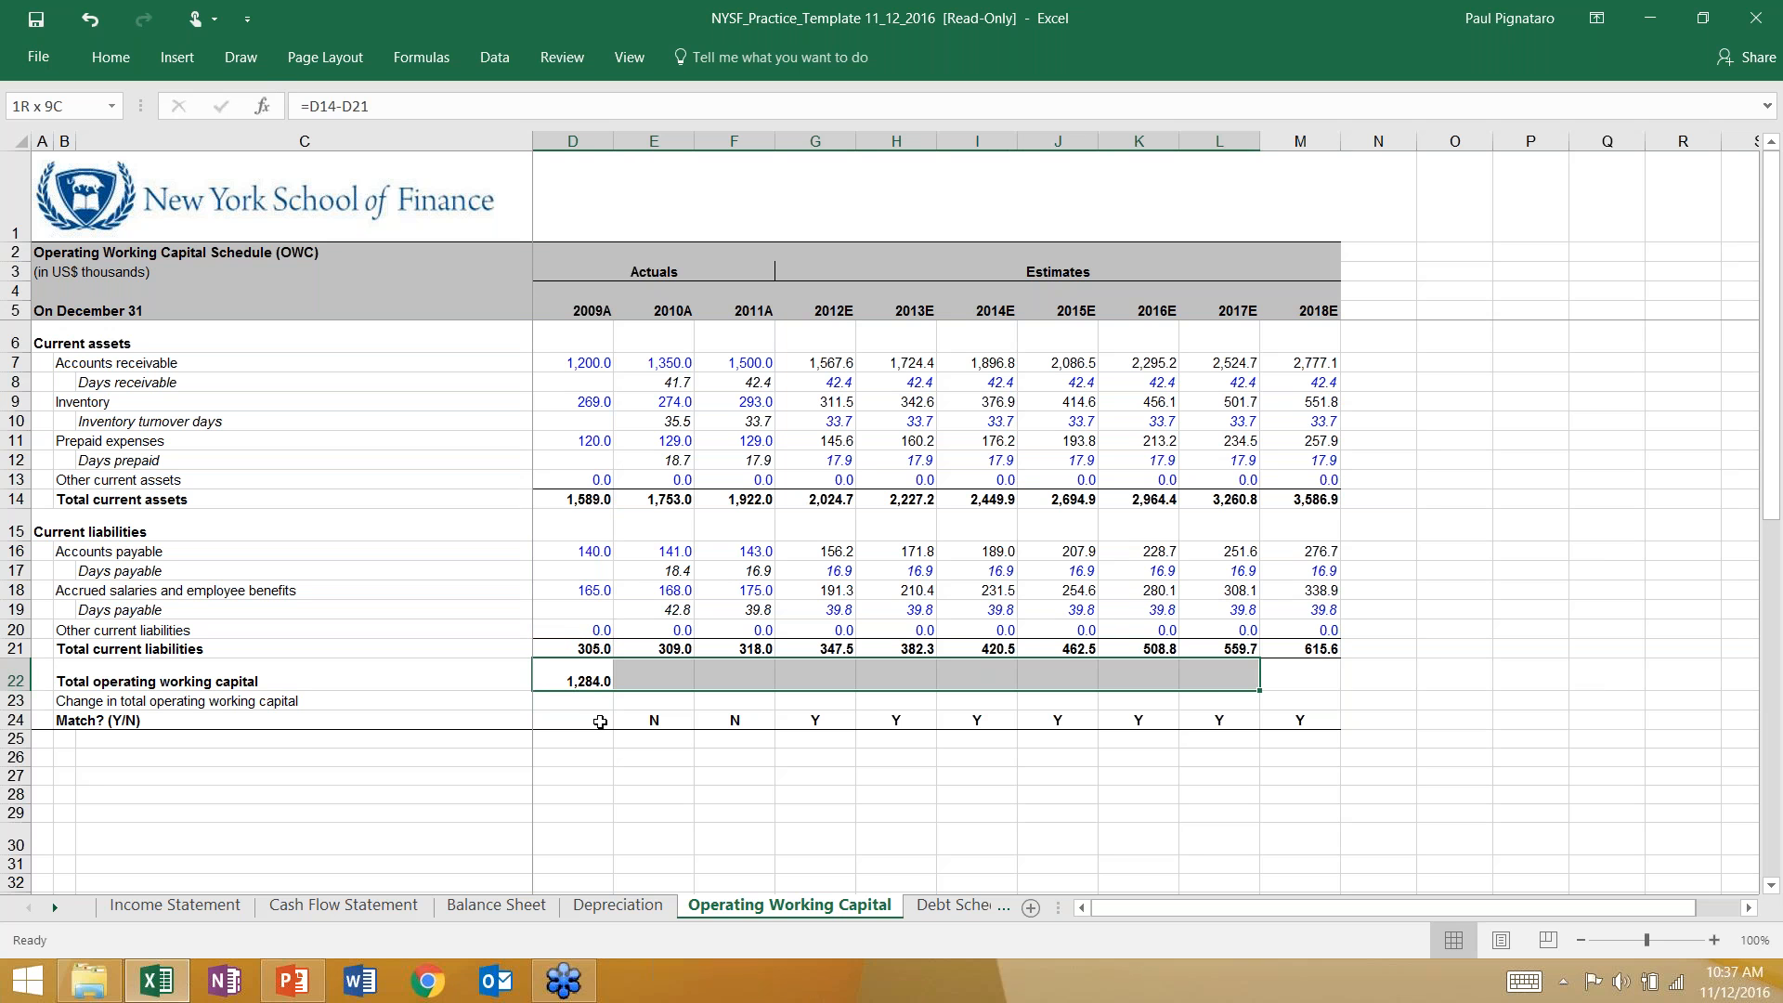
key(shift+Right)
key(ctrl+r)
Step: Calculate the 2010A change in total operating working capital in E23 with the formula =E22-D22
key(Down)
key(Right)
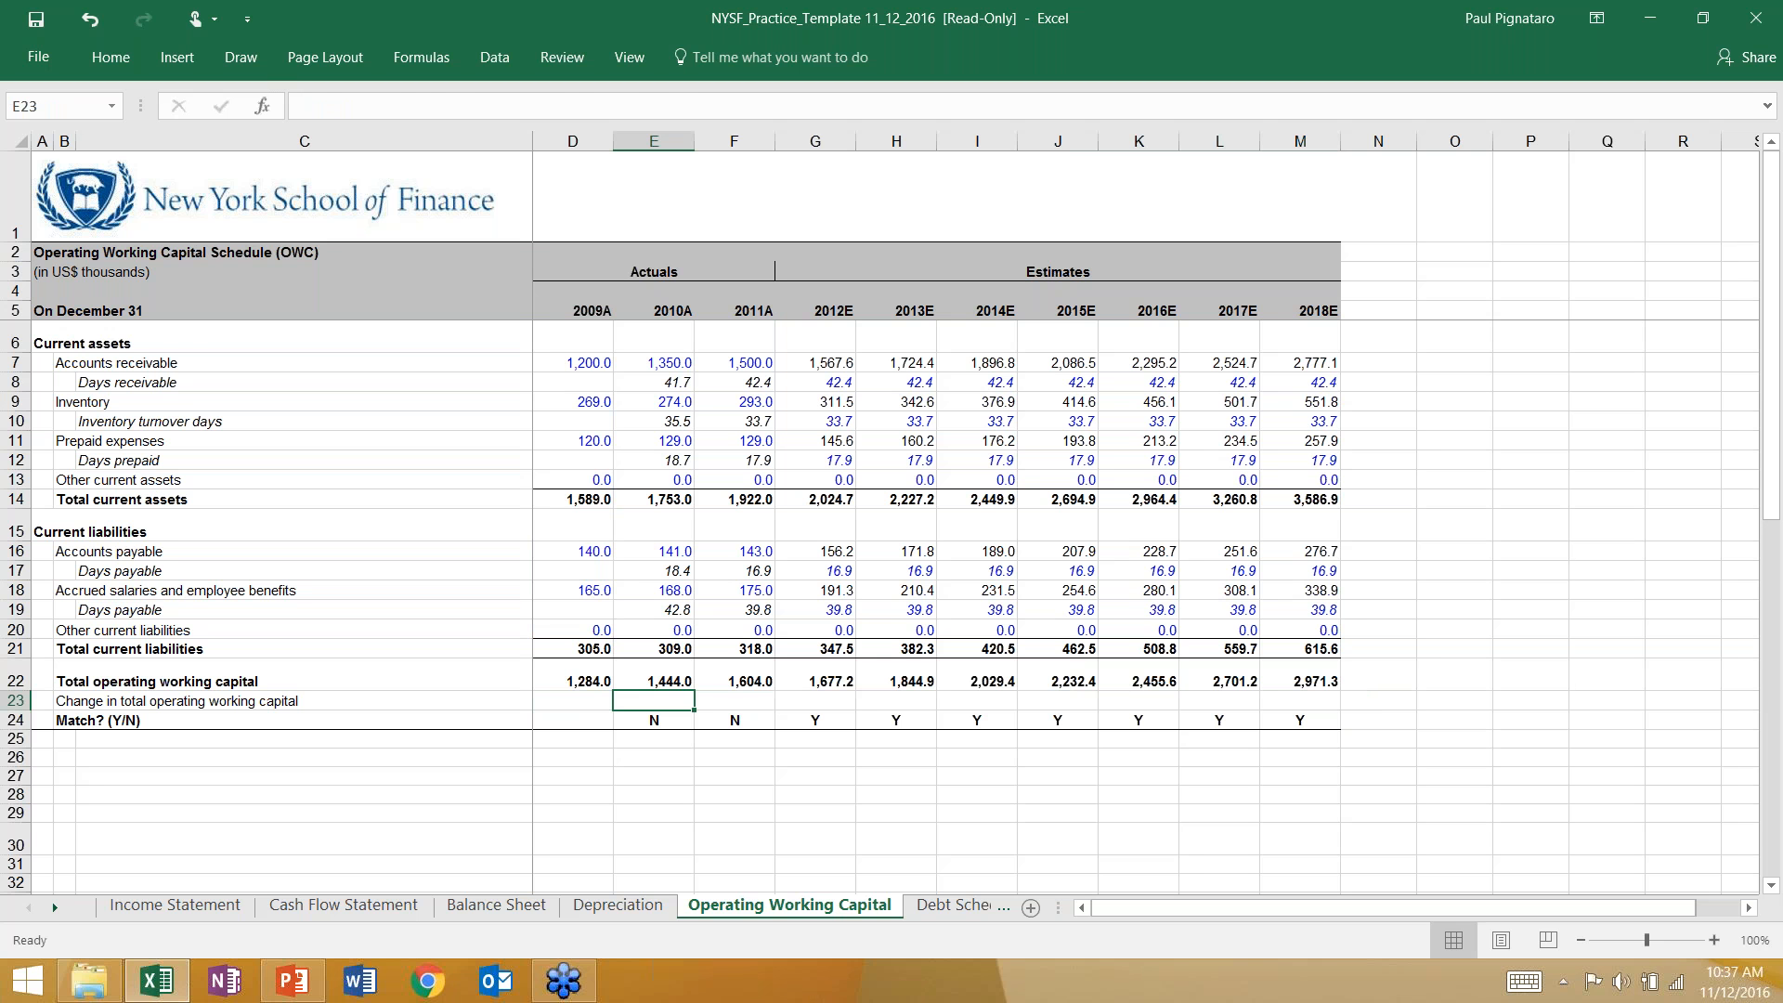
key(Down)
key(Up)
text(=)
key(Up)
text(-)
key(Left)
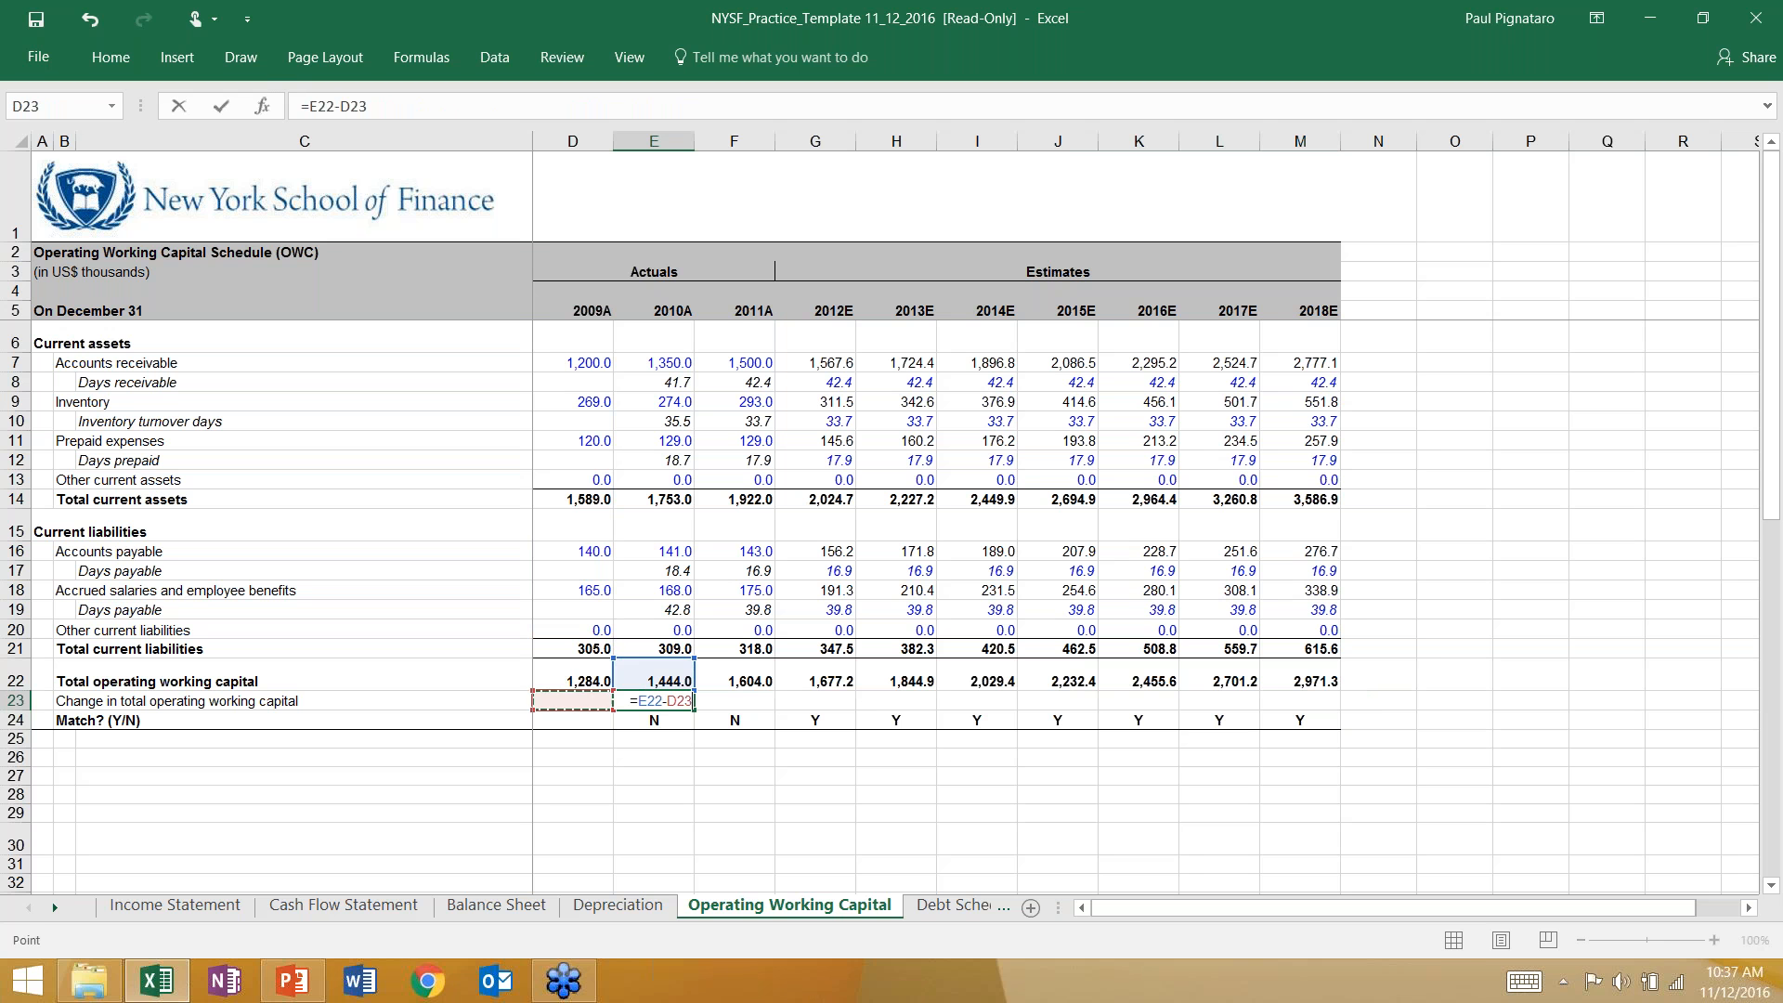
key(Up)
key(ctrl+Return)
Step: Copy the change in total operating working capital formula from E23 across through 2018E in M23
key(shift+Right)
key(shift+Right)
key(shift+Right)
key(shift+Right)
key(shift+Right)
key(shift+Right)
key(shift+Right)
key(shift+Right)
key(shift+Right)
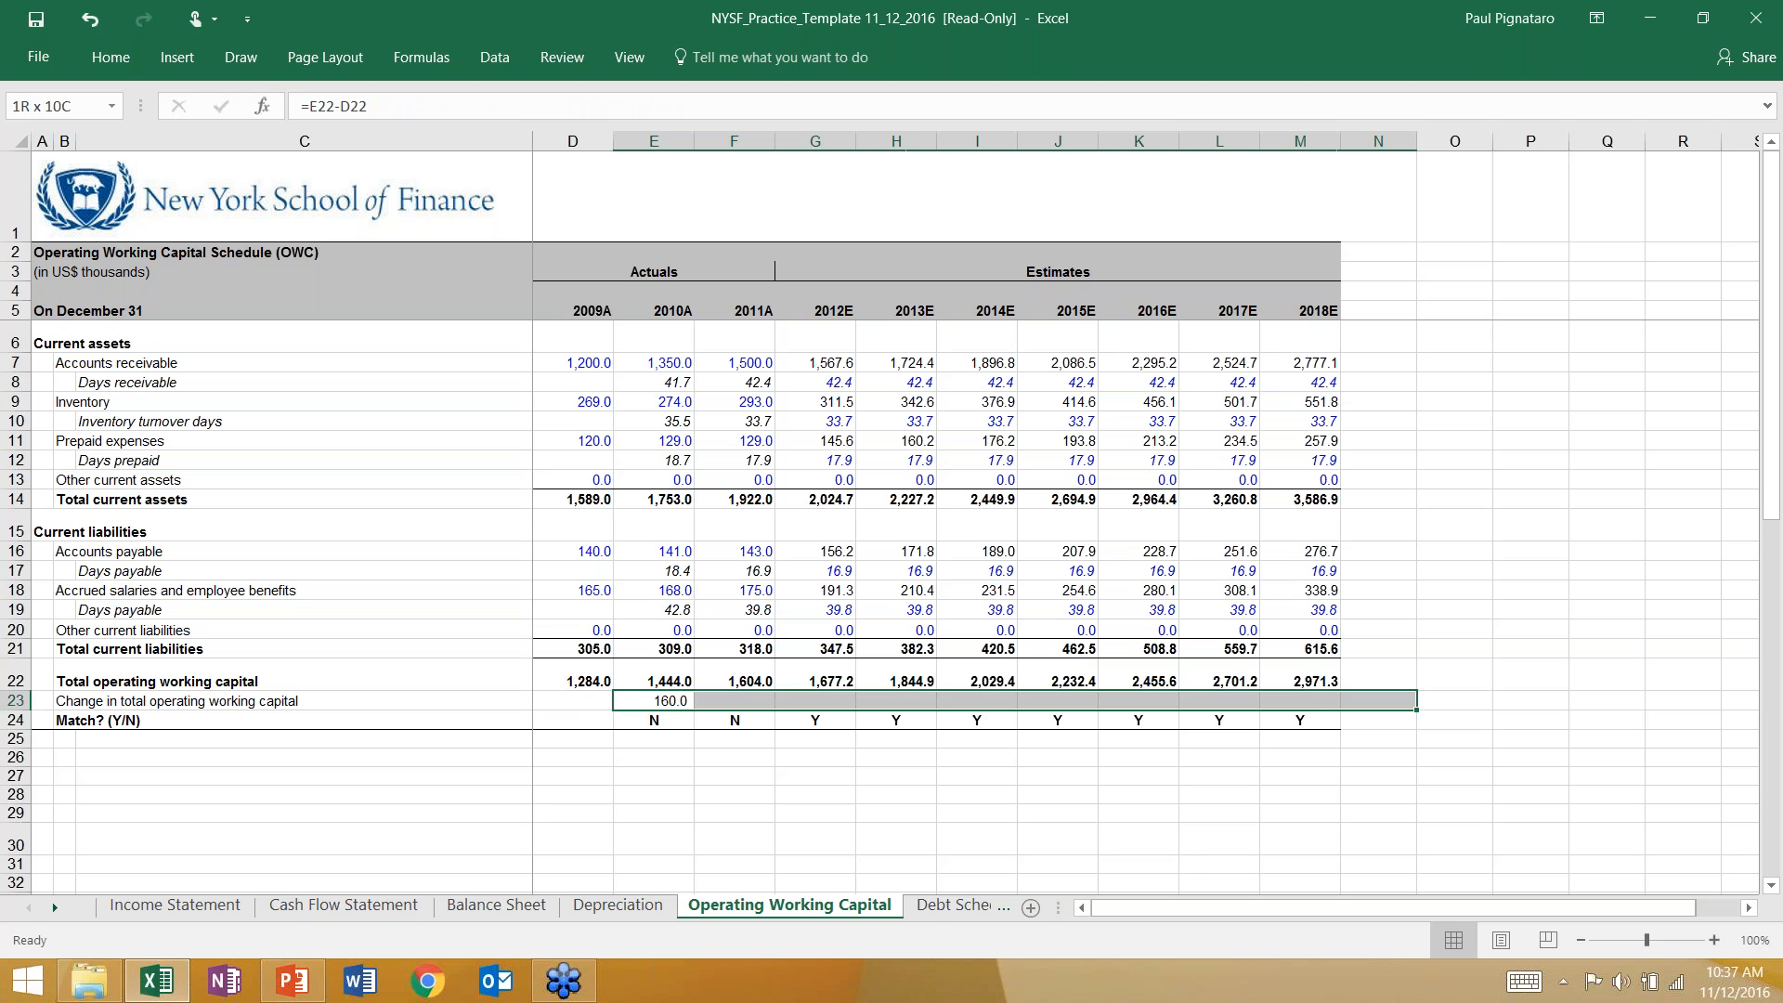
key(shift+Left)
key(ctrl+r)
Step: Inspect the copied year-over-year change formulas in row 23 across the projected years
key(Right)
key(Right)
key(Right)
key(Left)
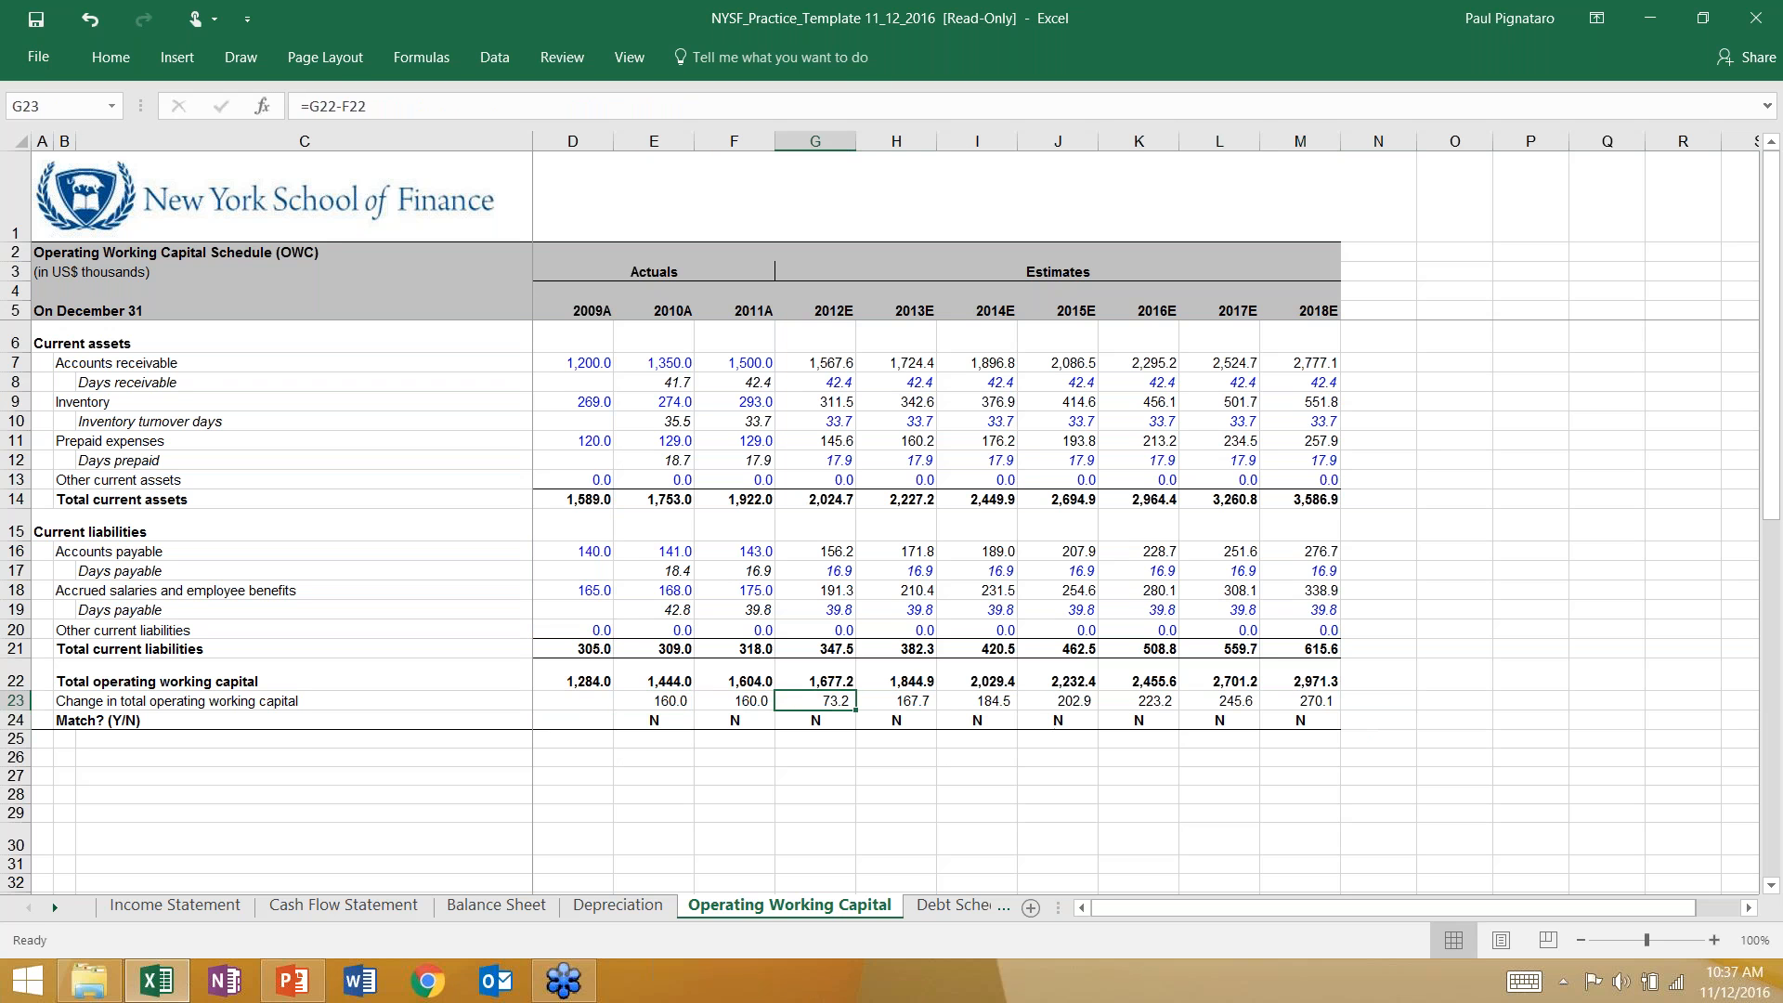
key(F2)
key(Escape)
key(Right)
key(Right)
key(Right)
key(Right)
key(Right)
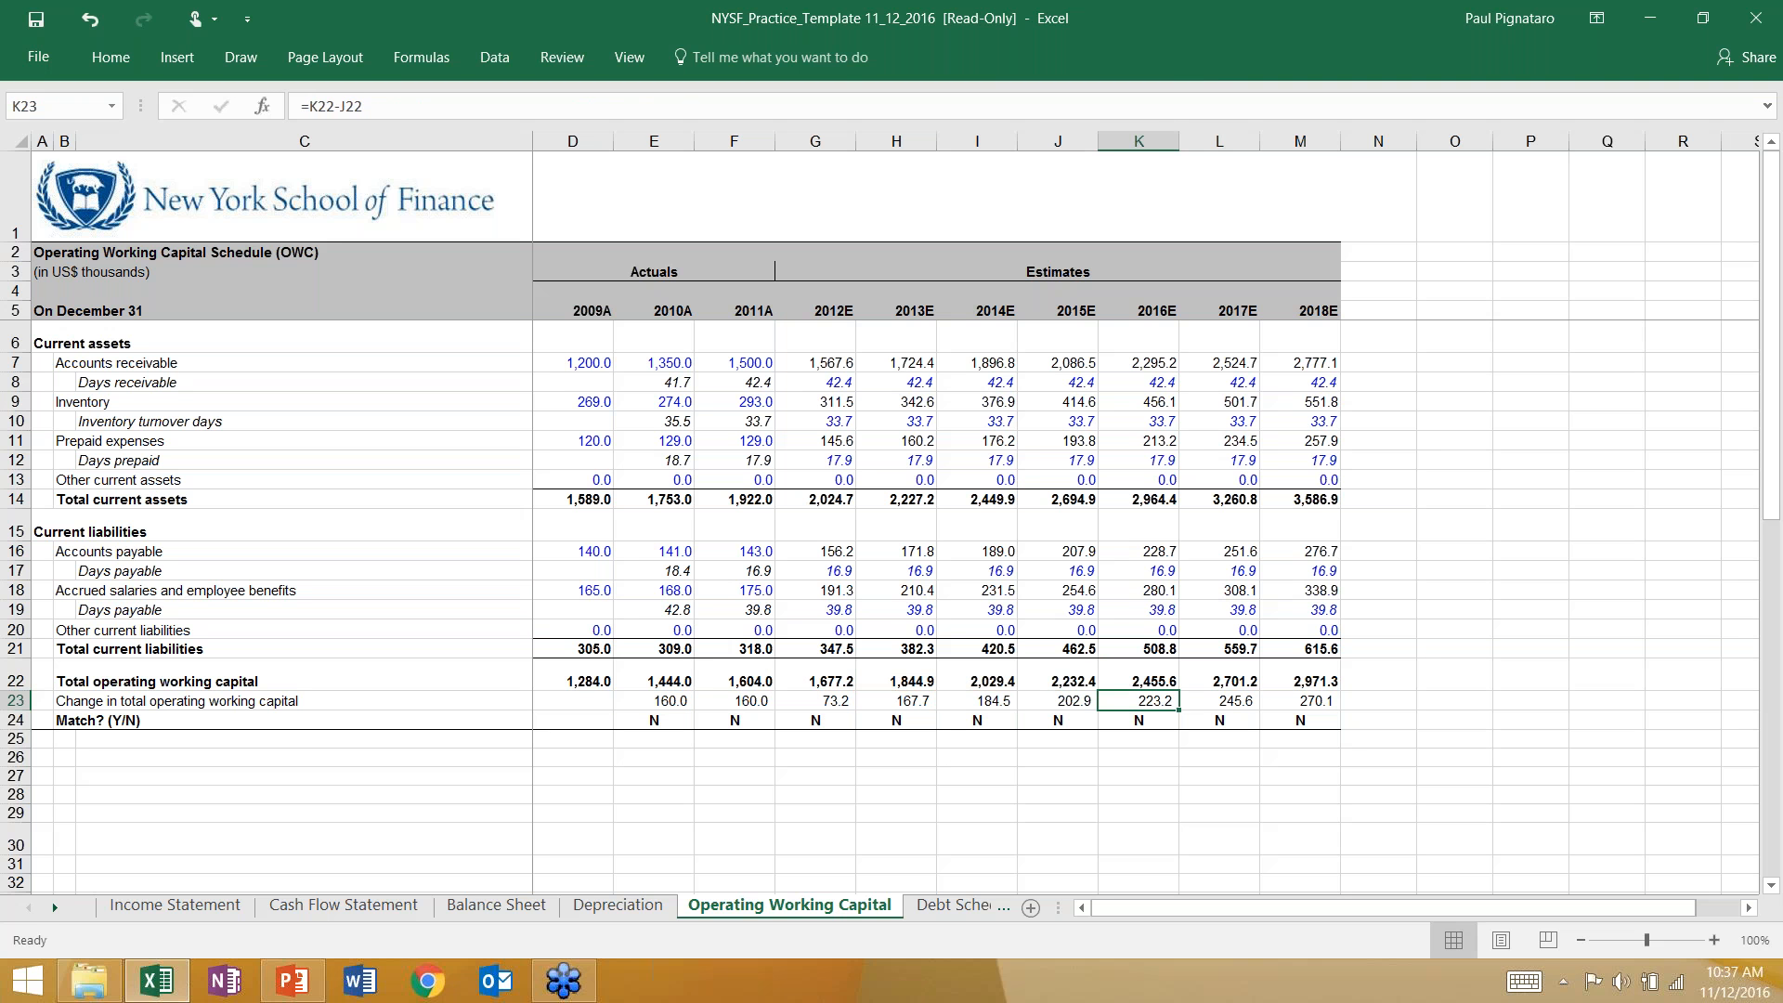
key(F2)
key(Escape)
key(Right)
key(F2)
key(Escape)
key(Left)
key(Left)
key(Left)
key(Left)
key(Left)
key(Left)
key(Left)
key(Left)
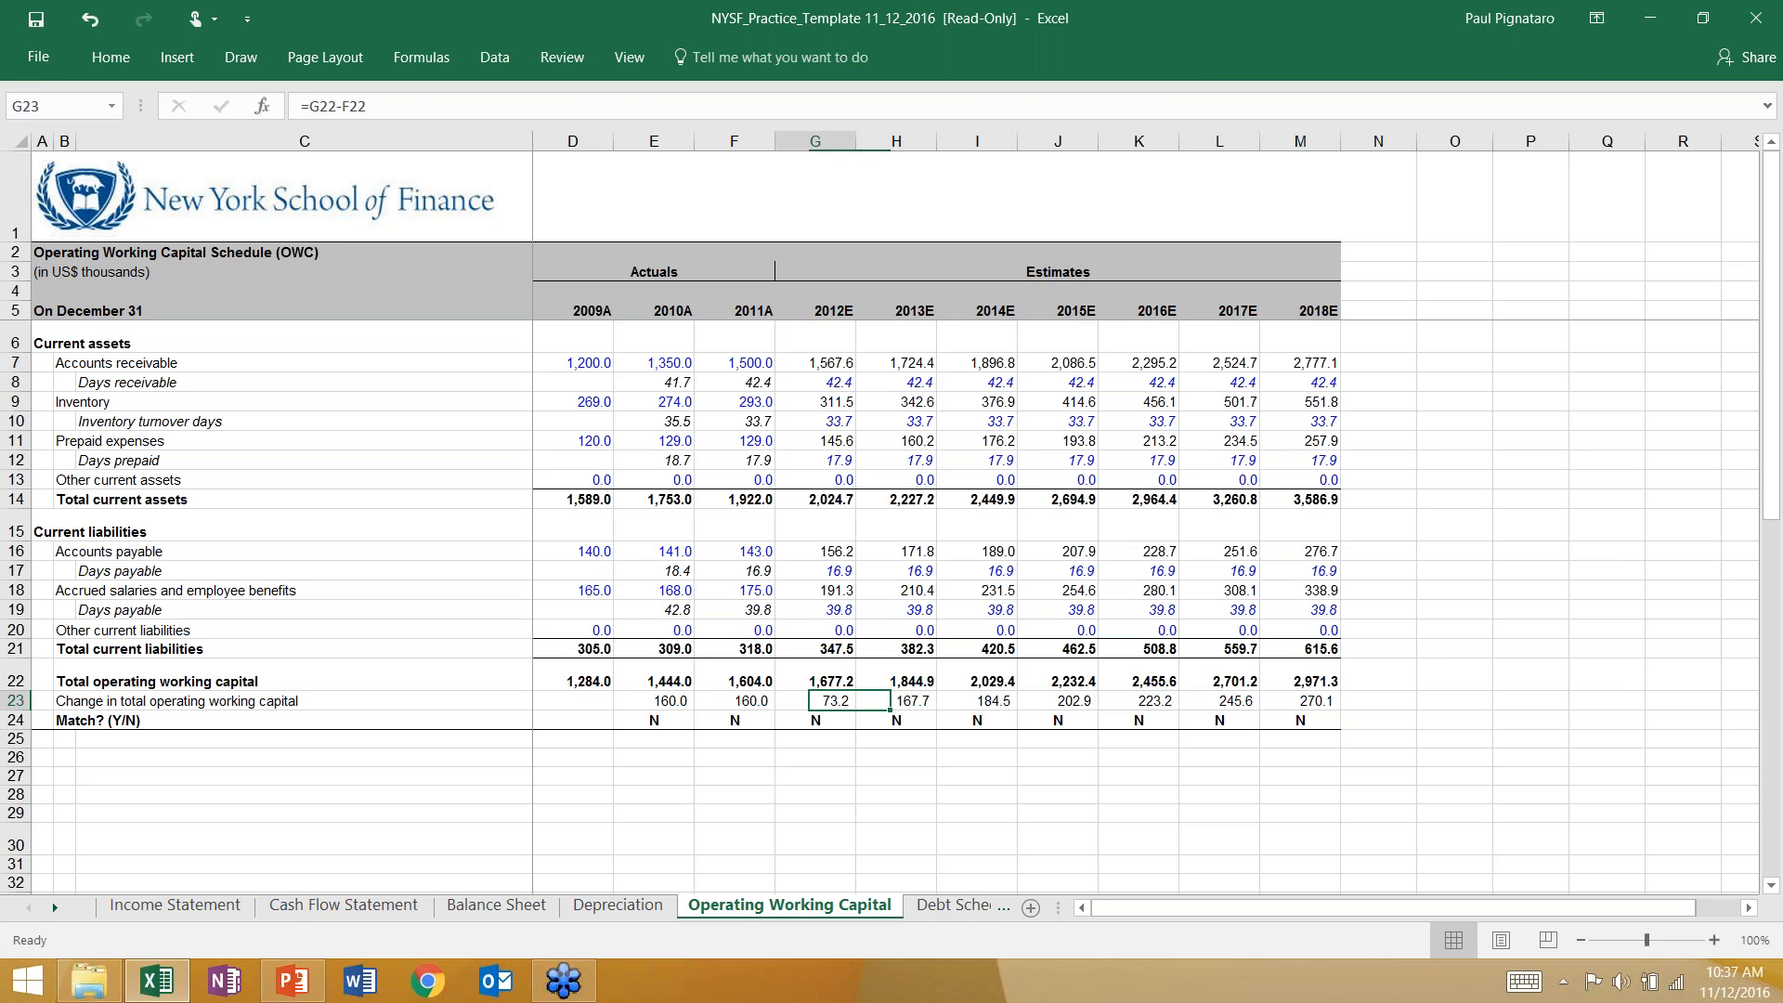
Step: Compare the 2012E and 2013E working capital change formulas with the match check formulas in row 24
key(F2)
key(Escape)
key(Right)
key(F2)
key(Escape)
key(Down)
key(F2)
key(Escape)
key(Left)
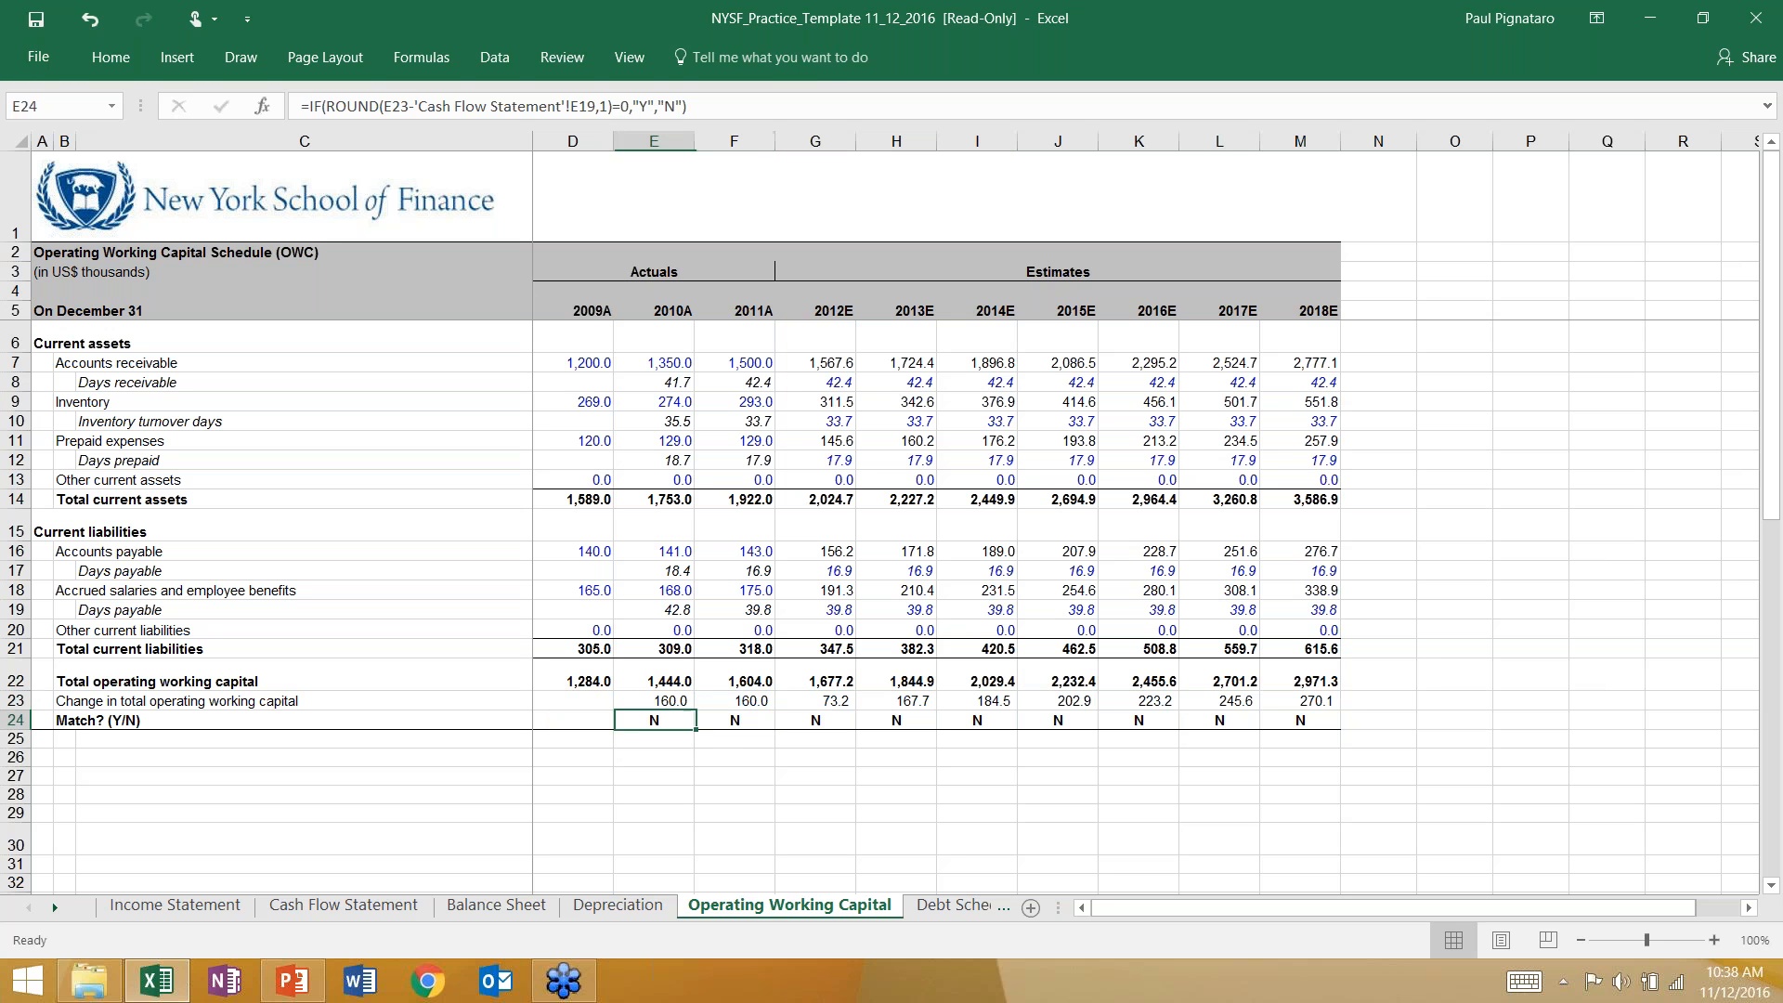
key(F2)
key(Escape)
Step: Examine the row 23 working capital change formulas one by one from 2010A through 2014E
key(Up)
key(F2)
key(Escape)
key(Right)
key(F2)
key(Escape)
key(Right)
key(F2)
key(Escape)
key(Right)
key(F2)
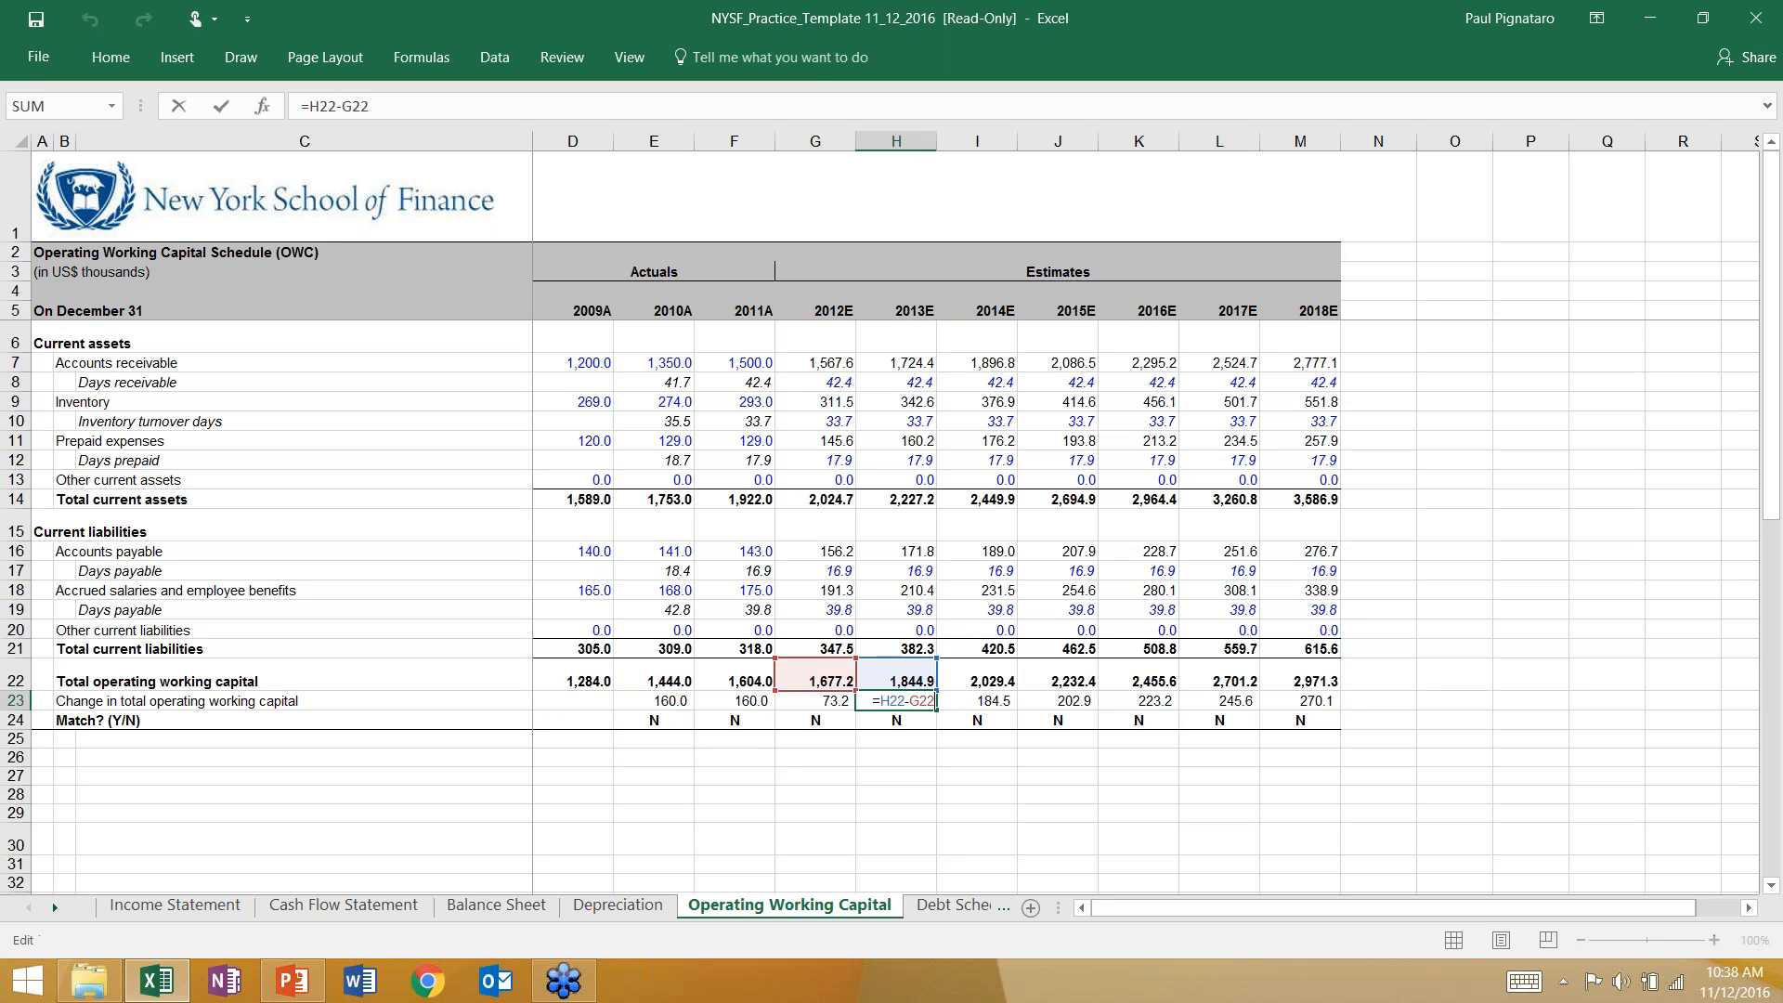
key(Escape)
key(Right)
key(F2)
key(Escape)
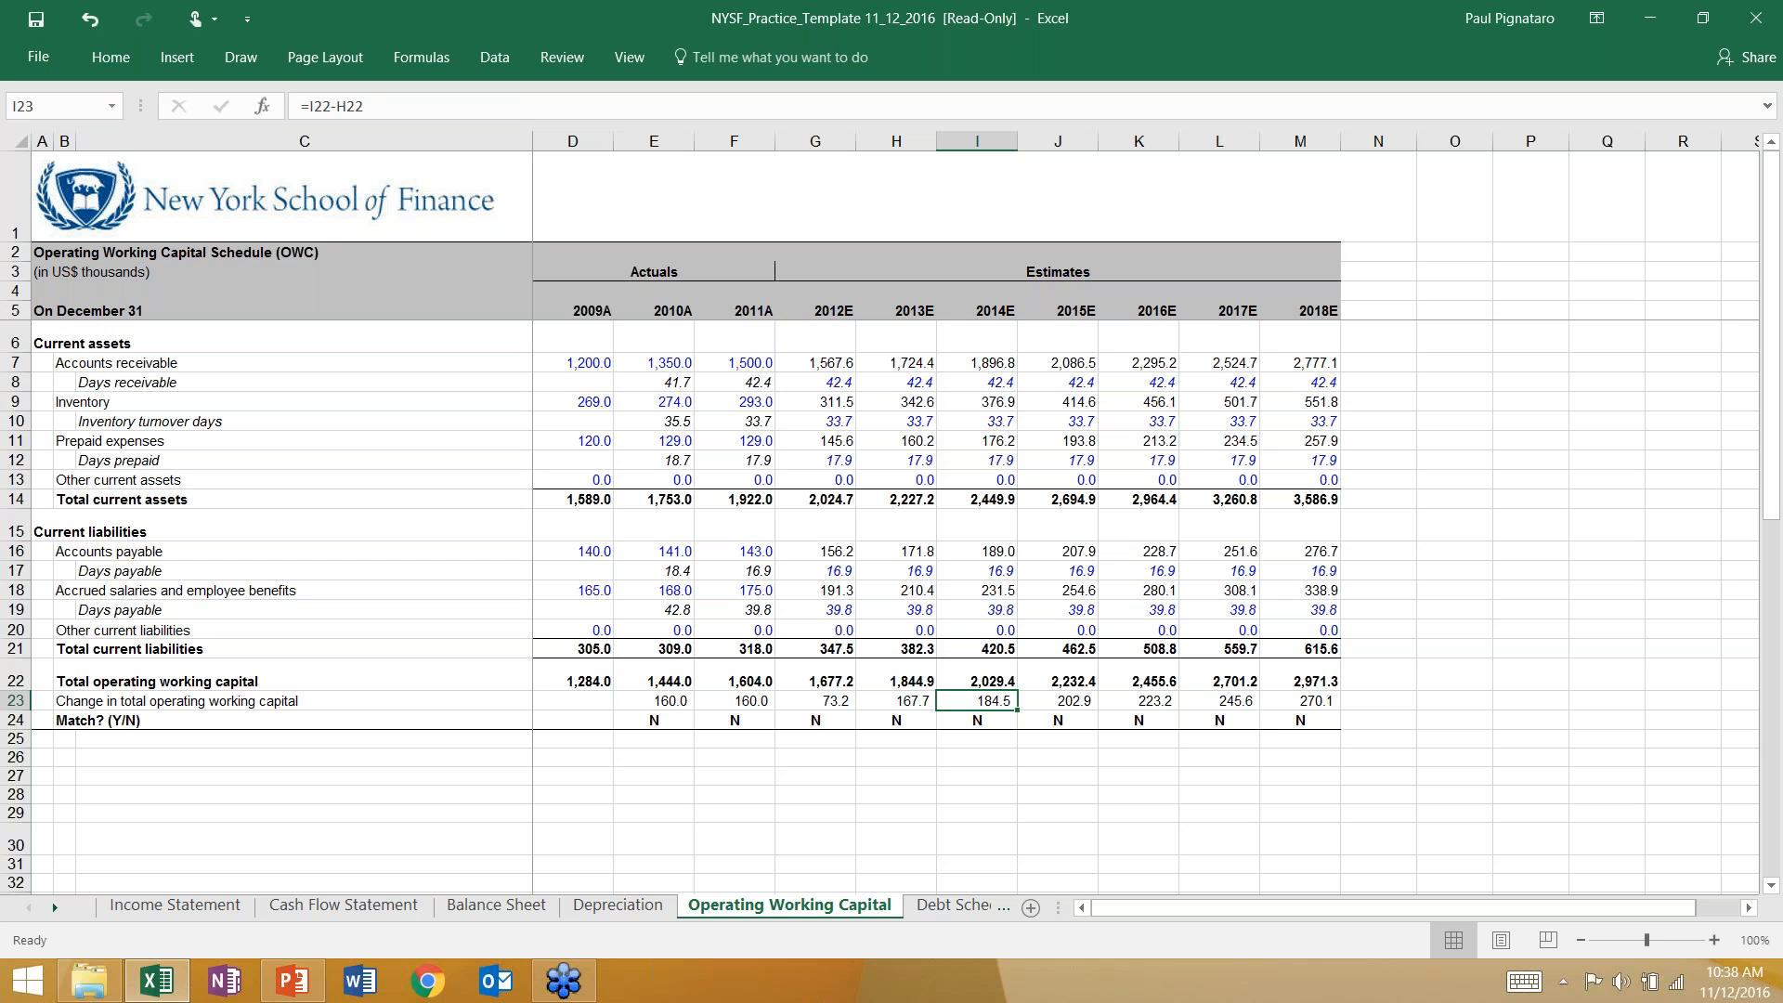
Step: Compare the accounts receivable and inventory lines across the Operating Working Capital, Cash Flow Statement and Balance Sheet sheets
drag(581, 362, 1318, 381)
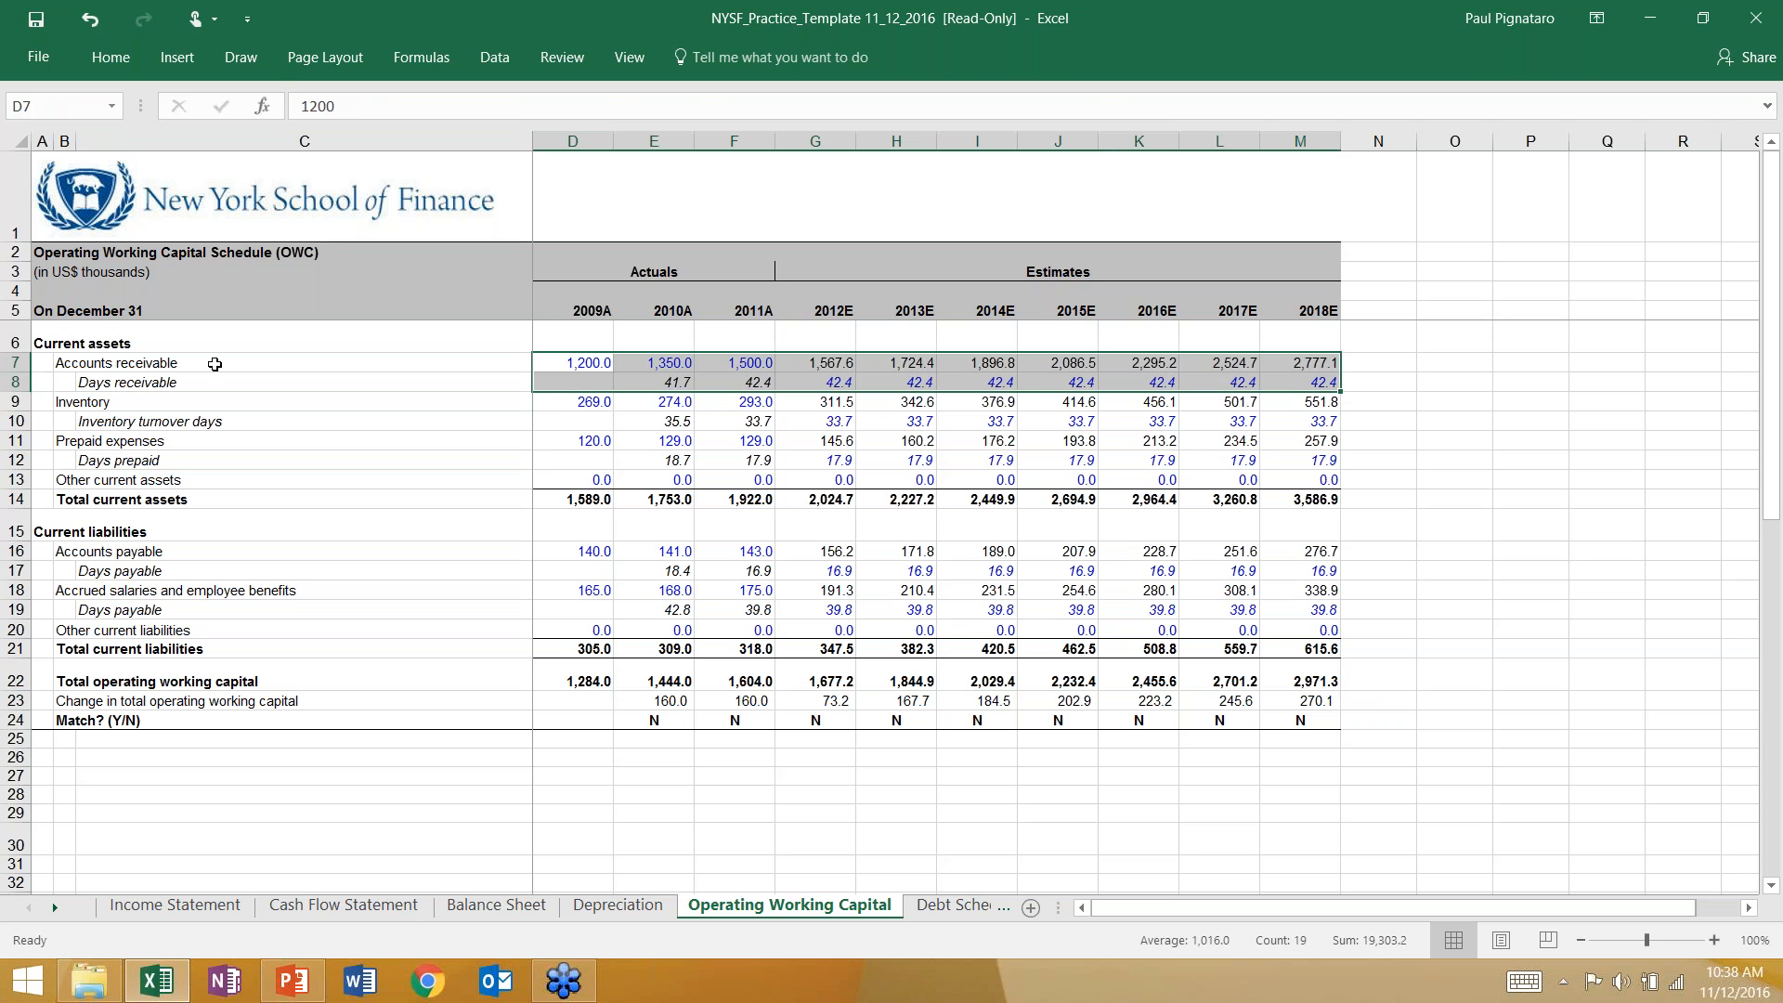
click(599, 401)
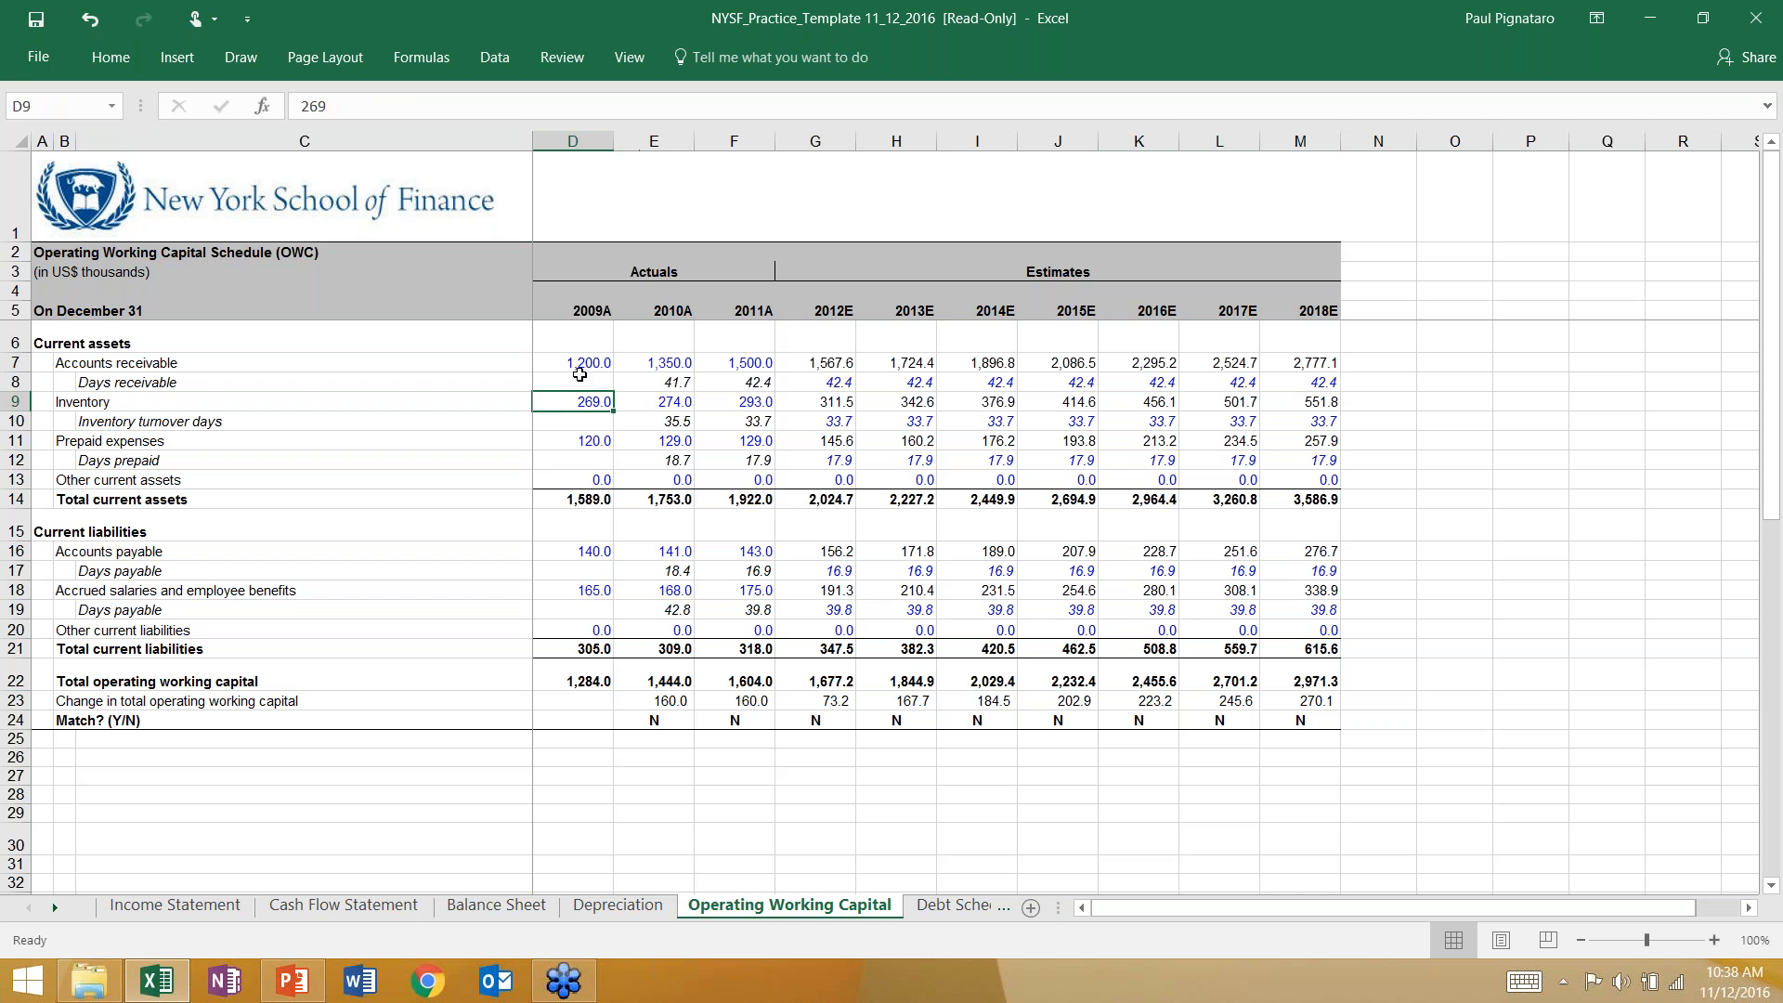
click(70, 362)
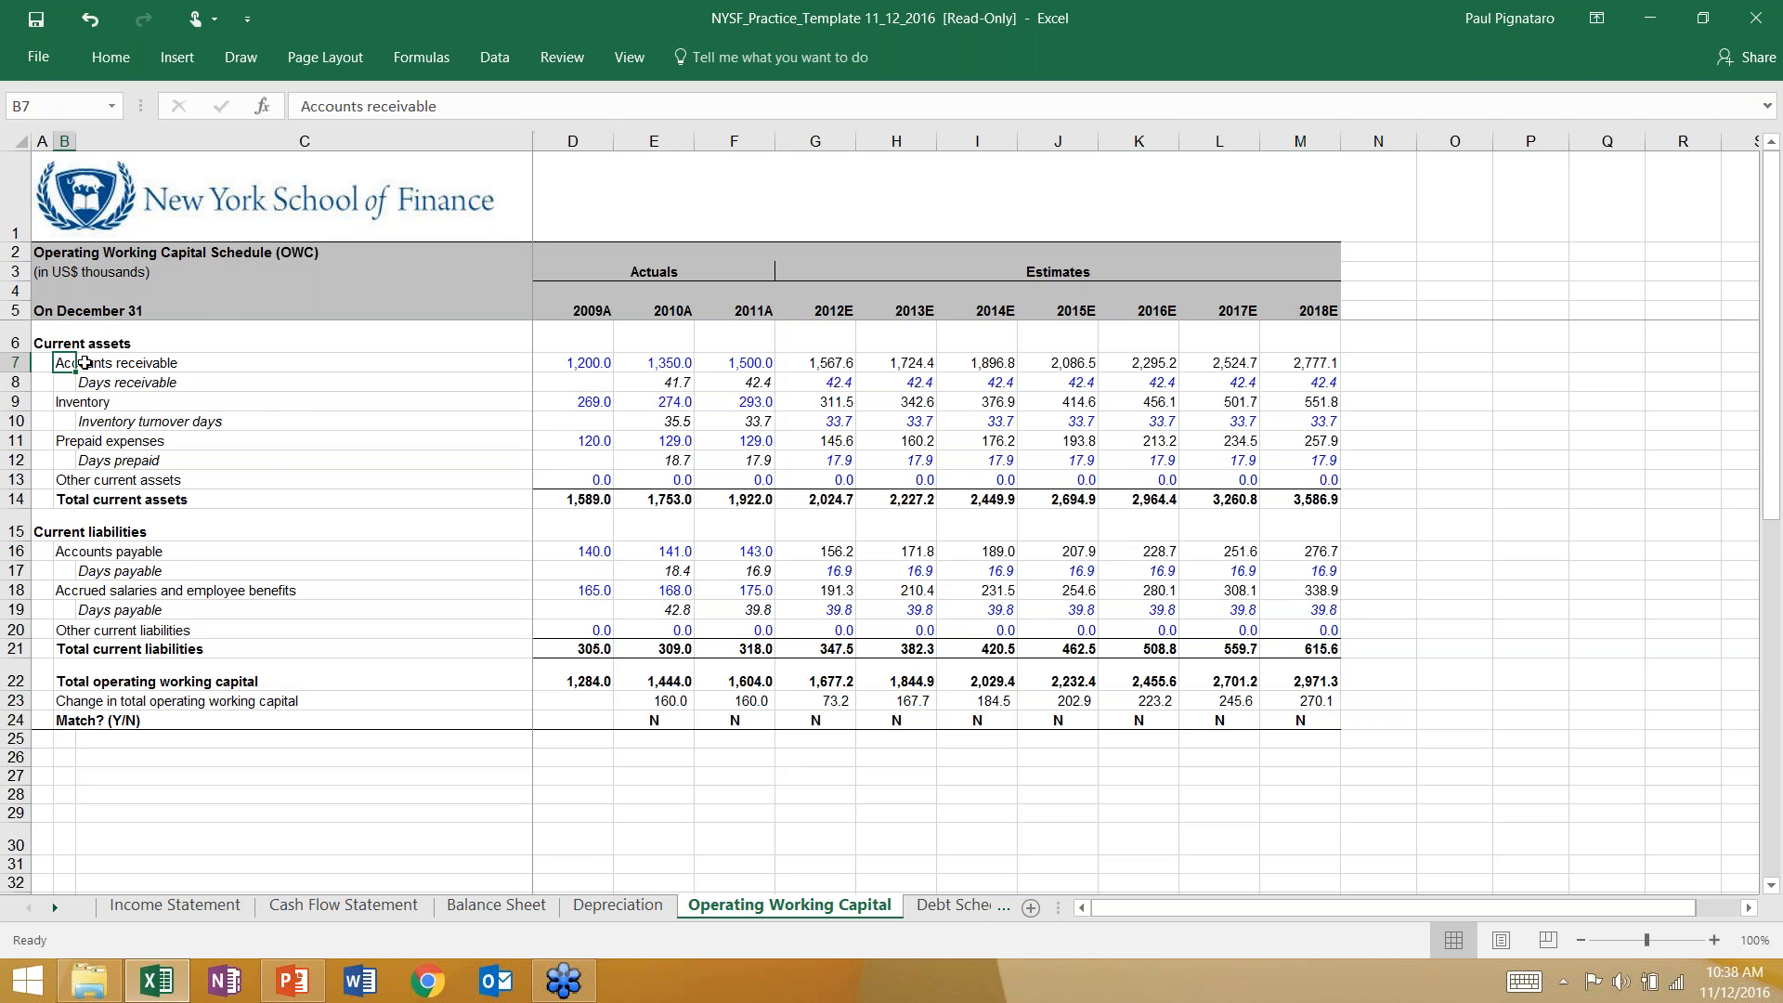
click(327, 906)
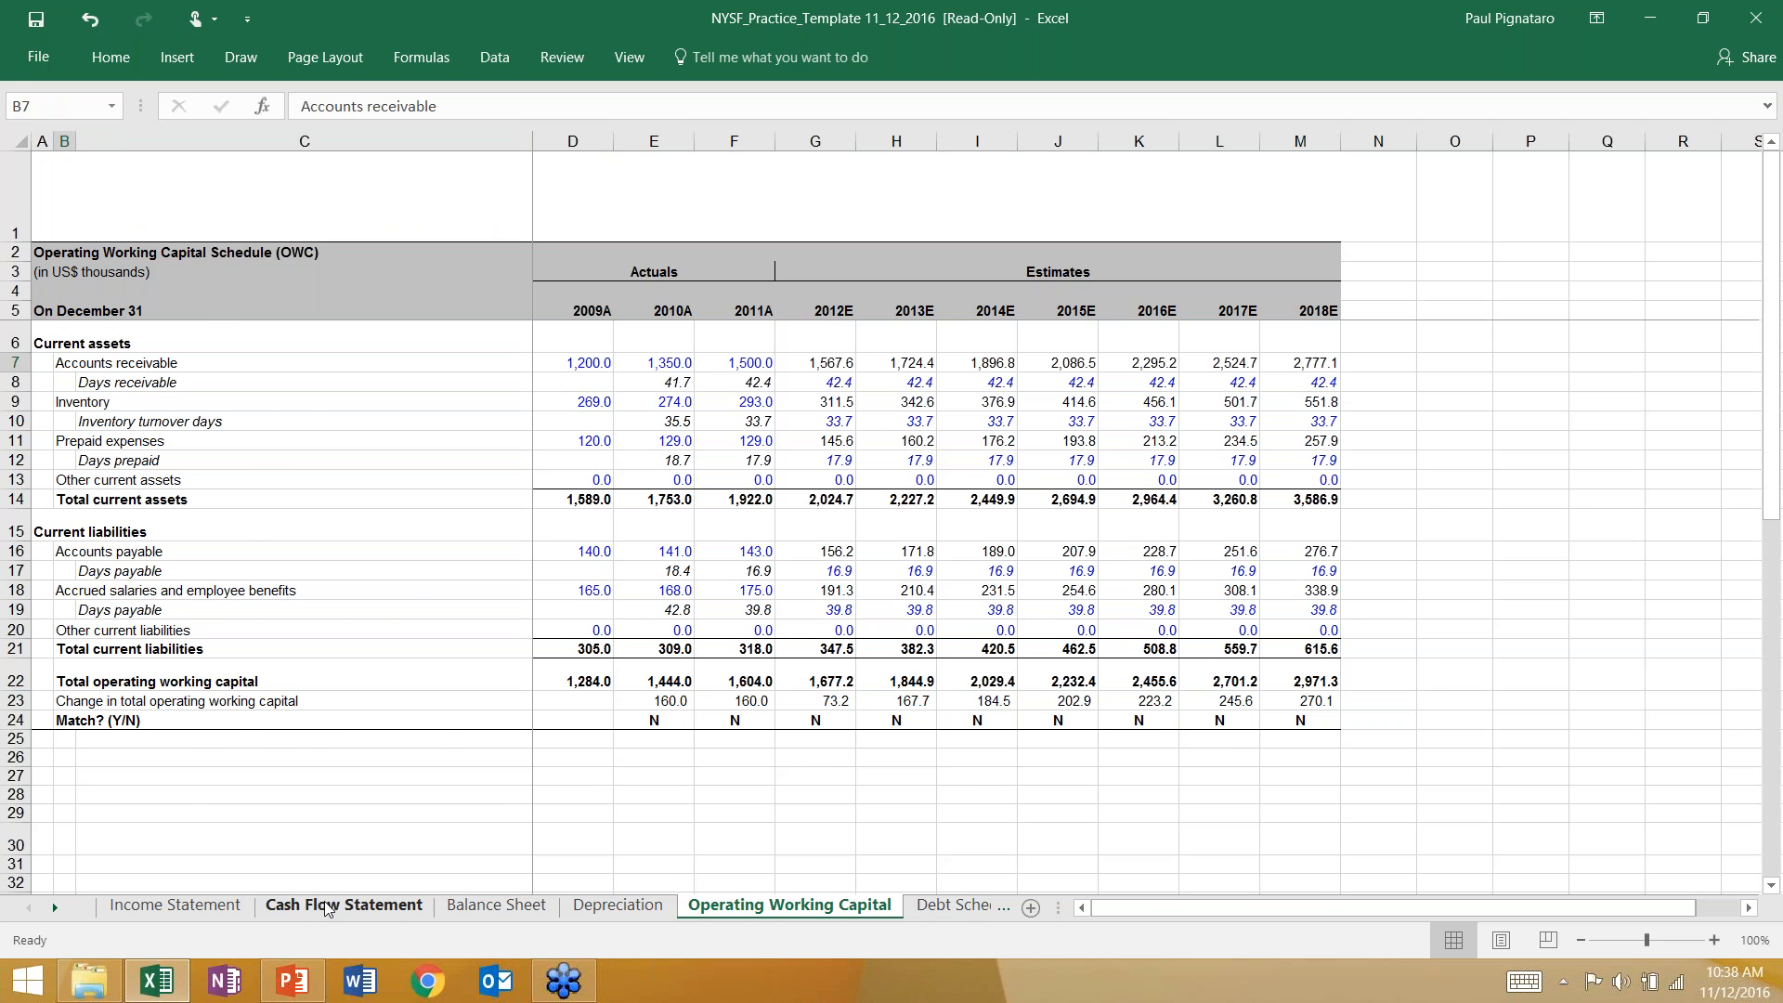
click(580, 478)
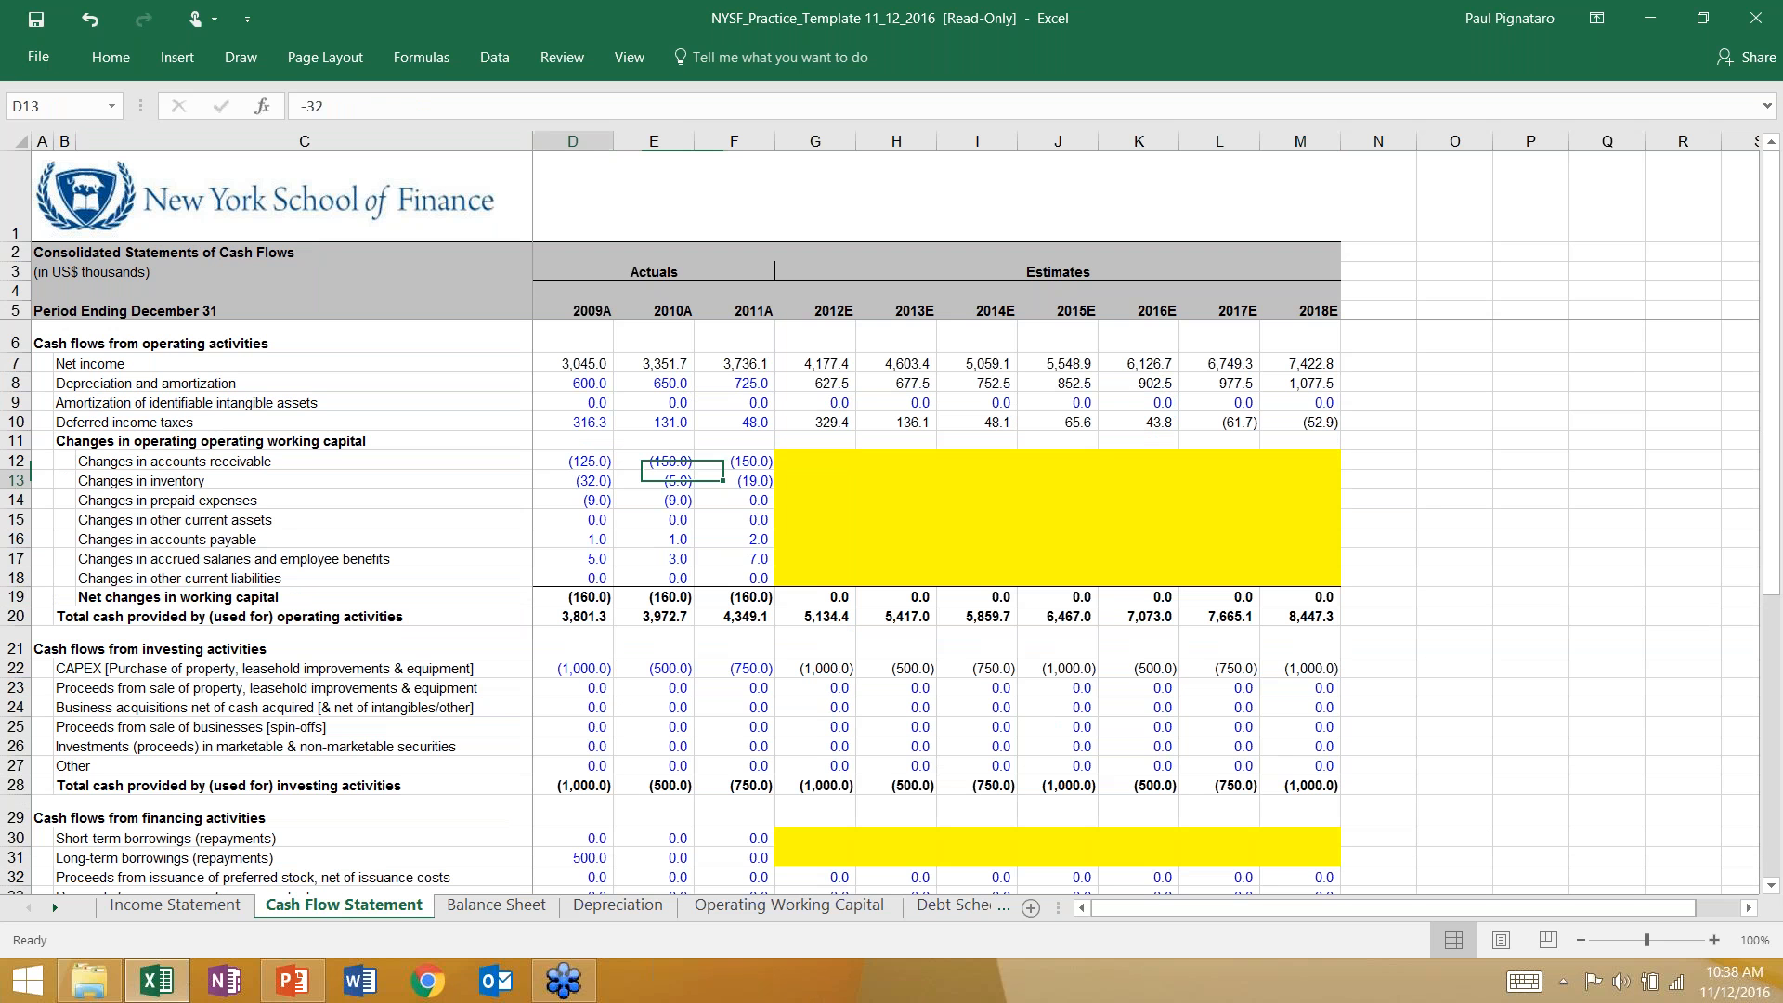
click(157, 462)
click(155, 482)
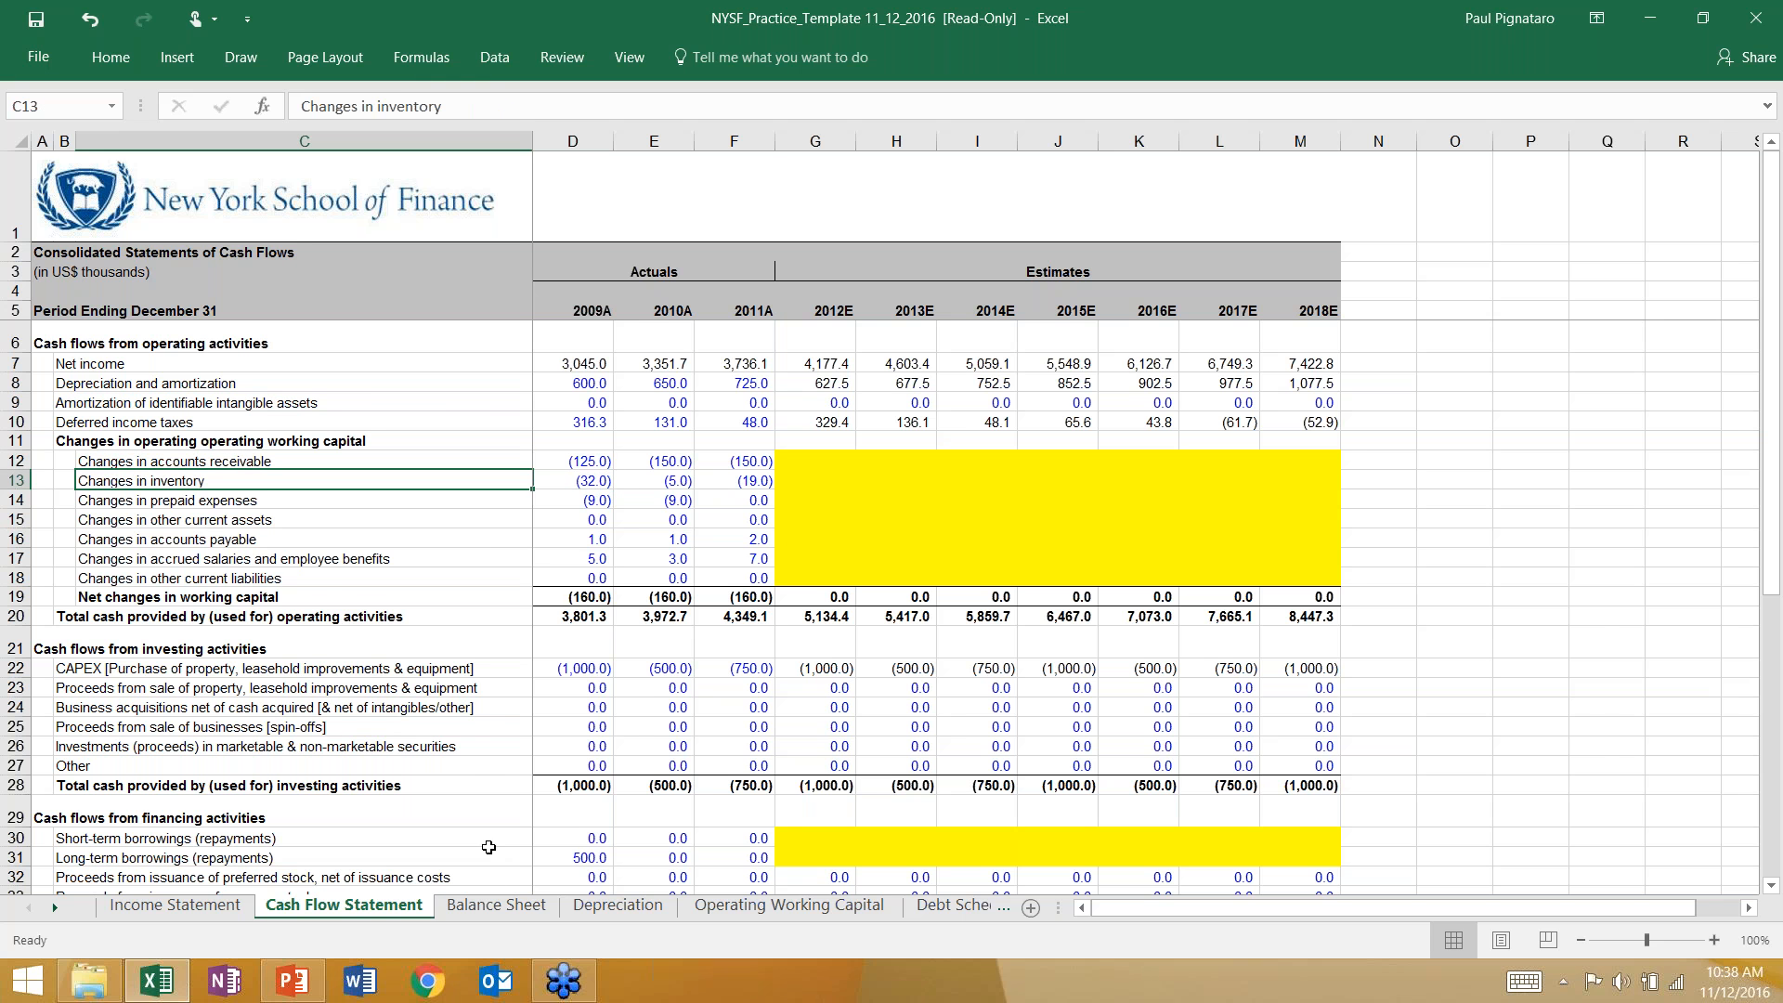
click(496, 905)
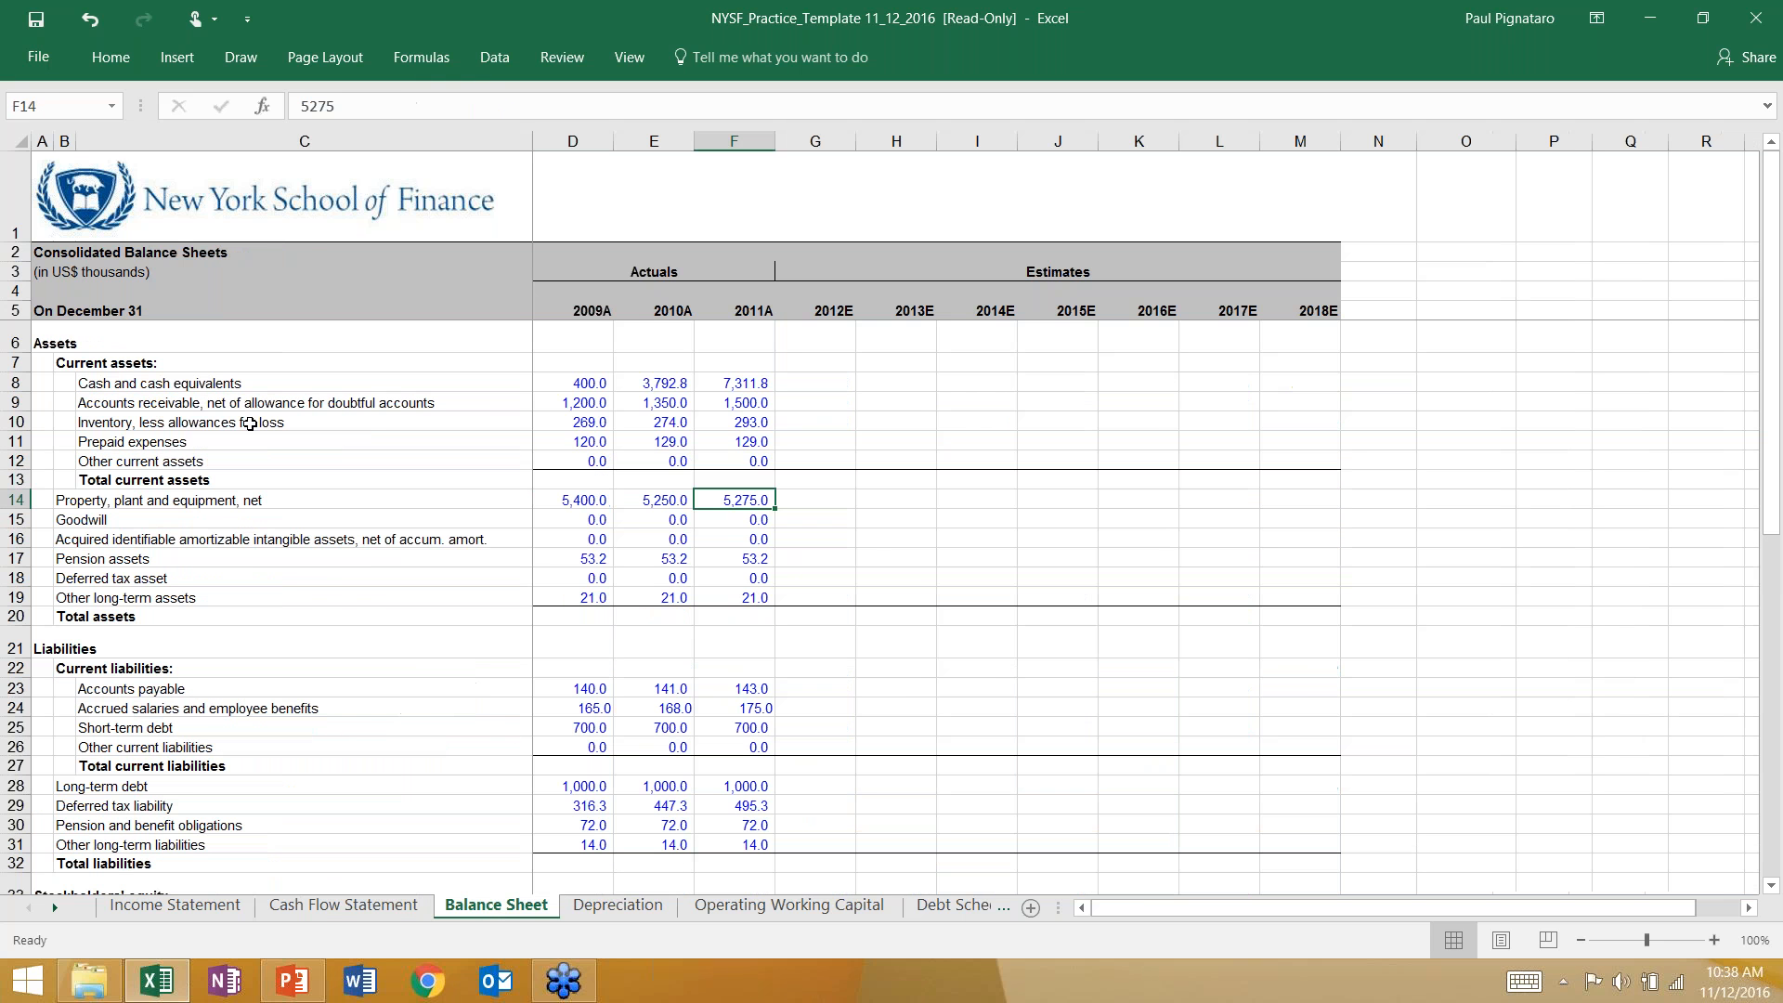
click(788, 906)
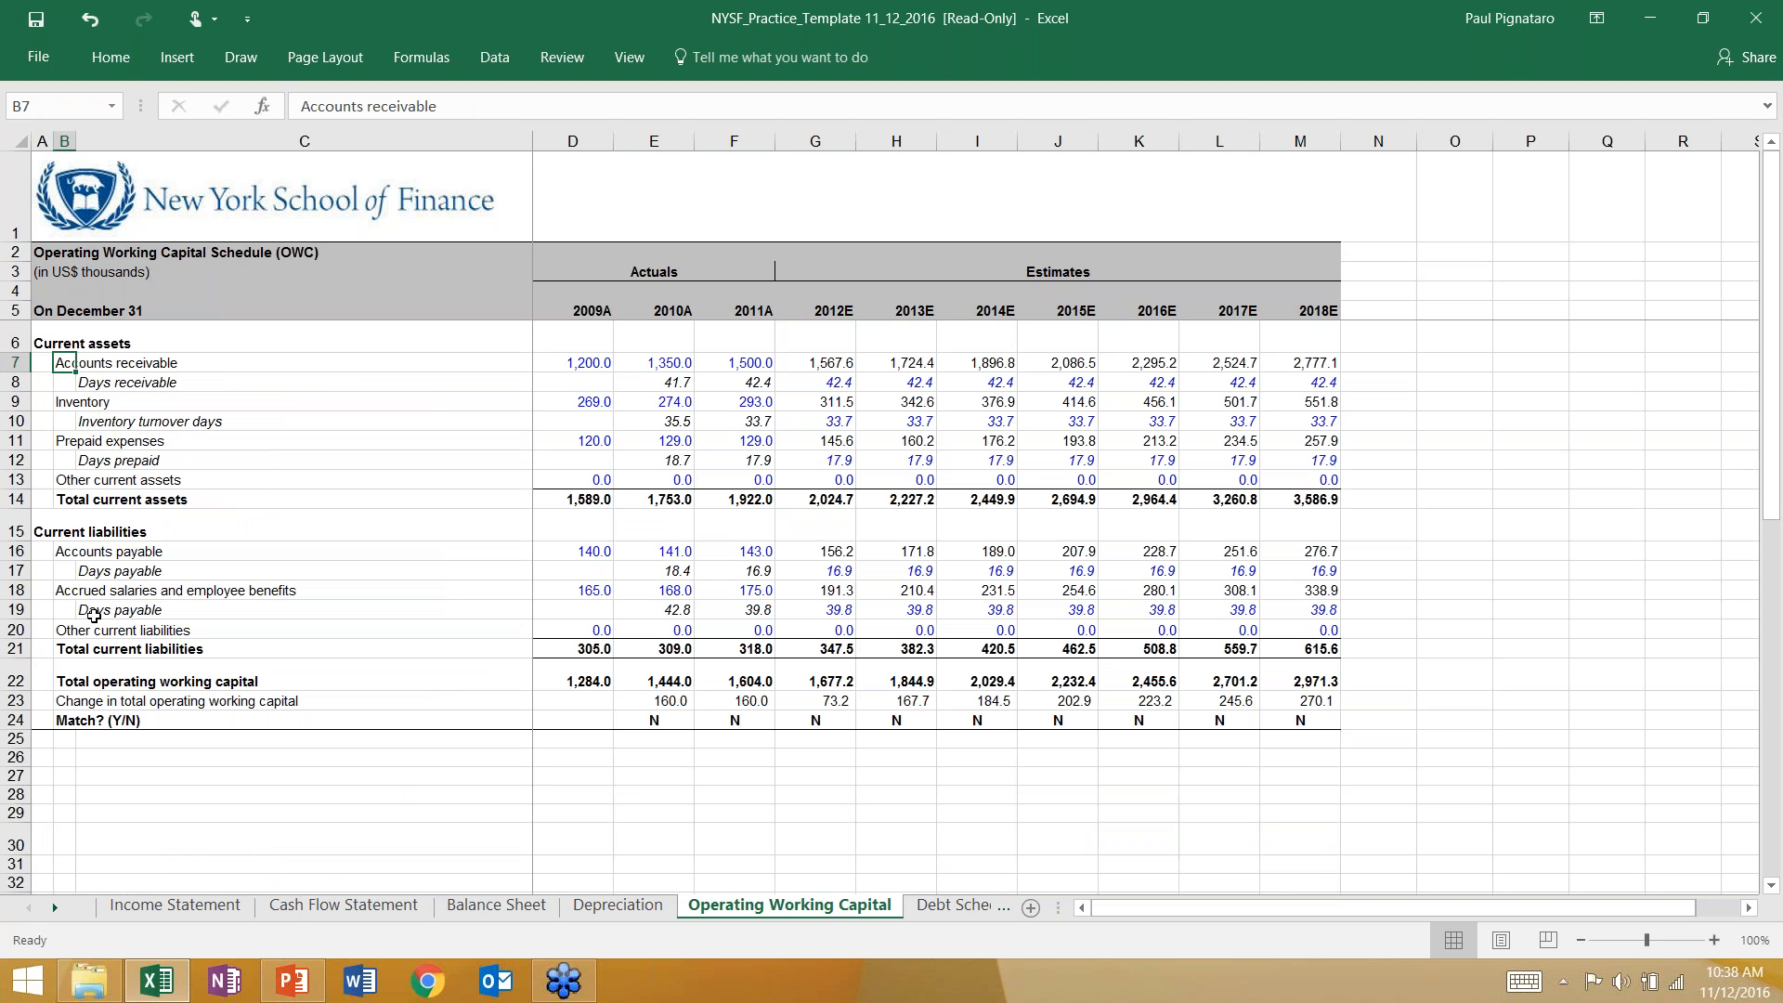
Step: Examine the yearly accounts payable and current asset balances, comparing accounts receivable year over year from 2009A through 2012E
drag(64, 552, 836, 631)
click(602, 551)
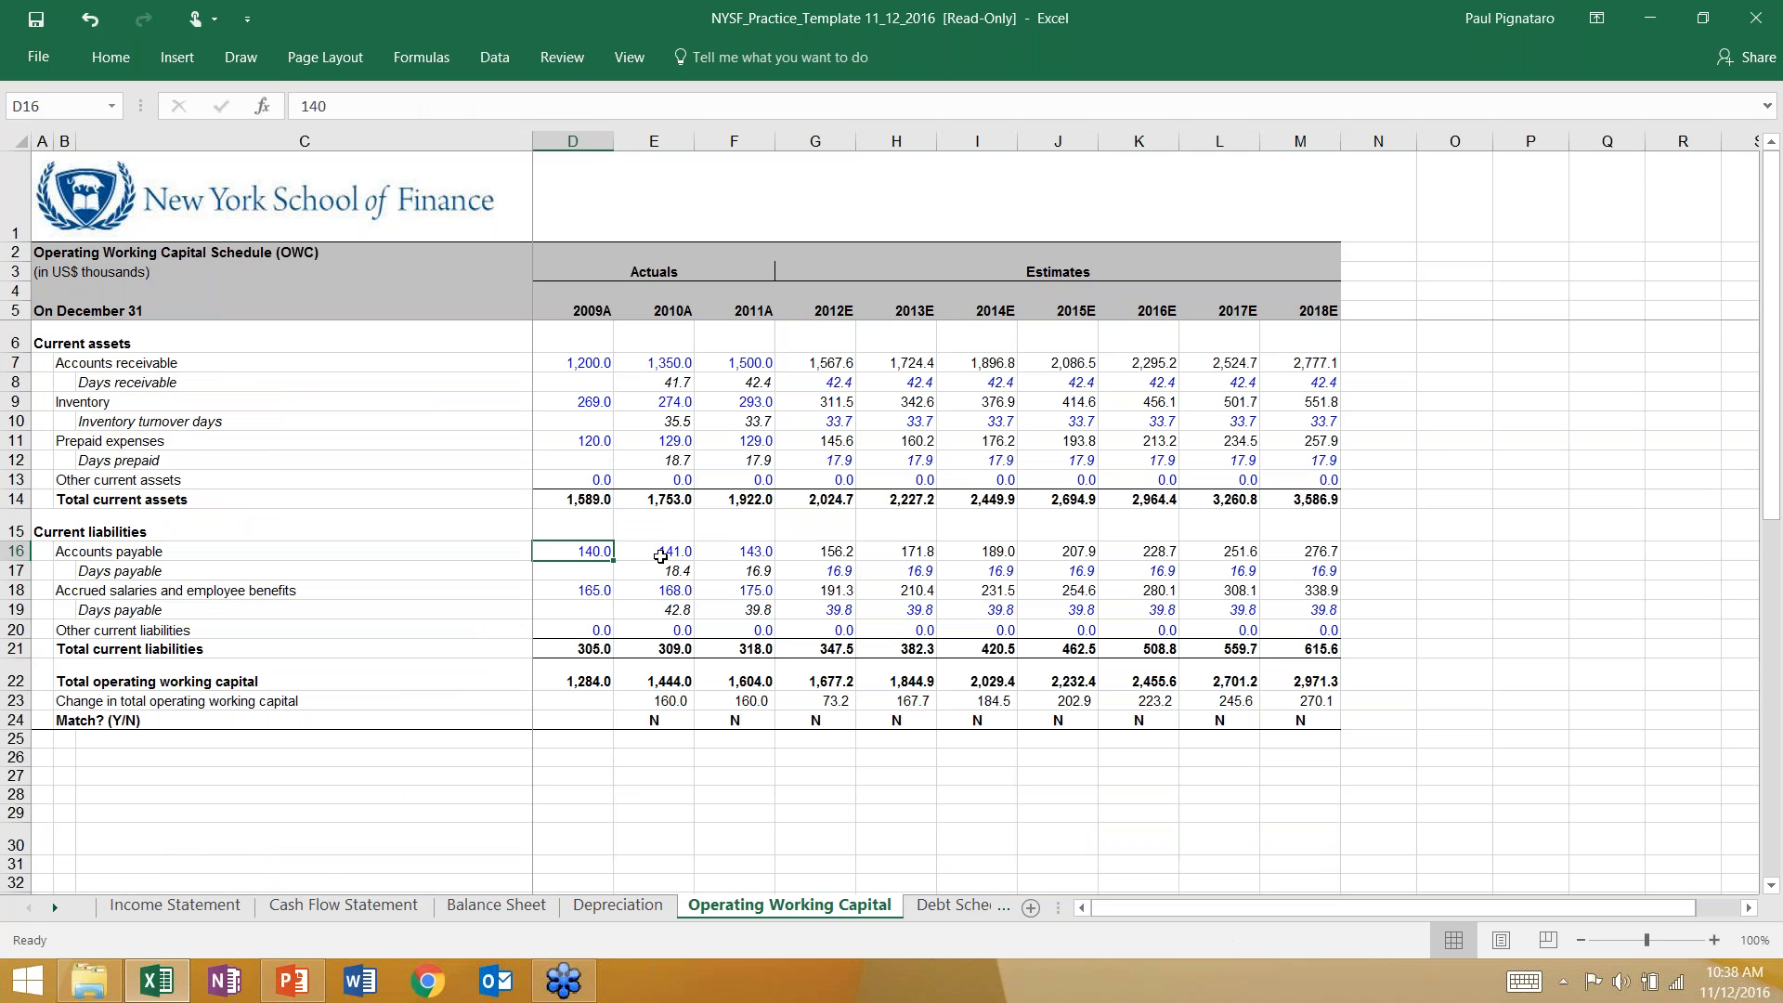
click(637, 548)
click(746, 552)
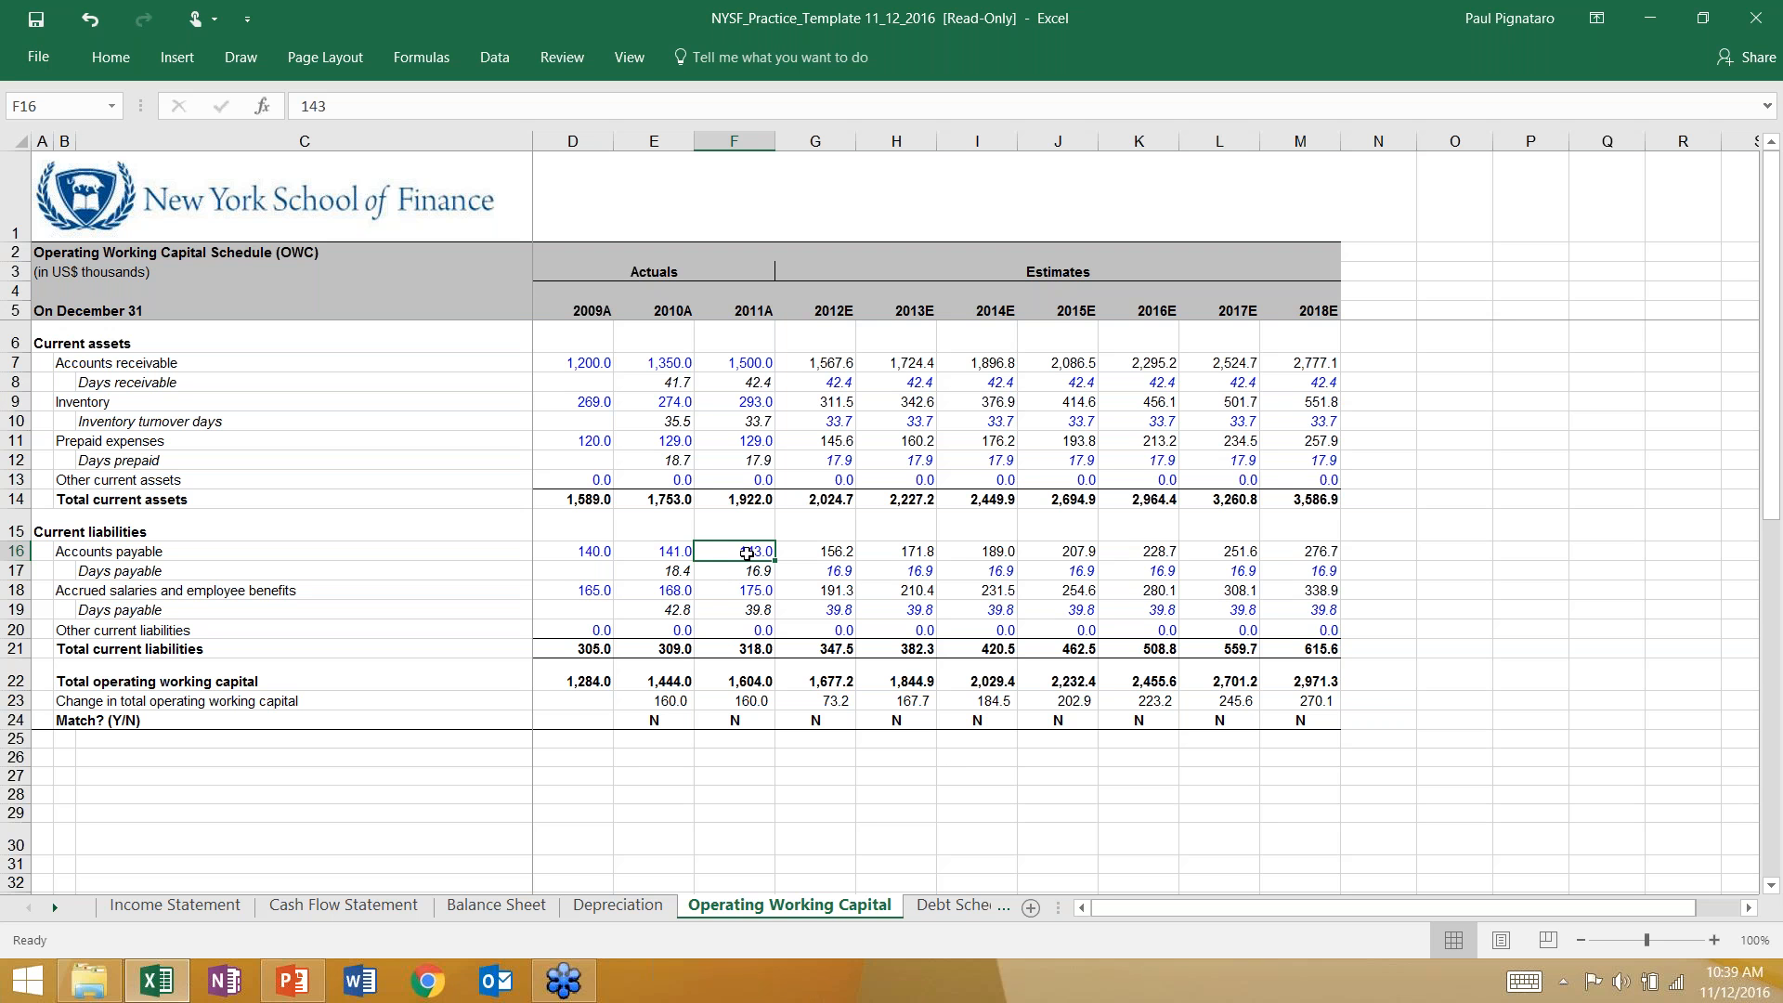
click(591, 552)
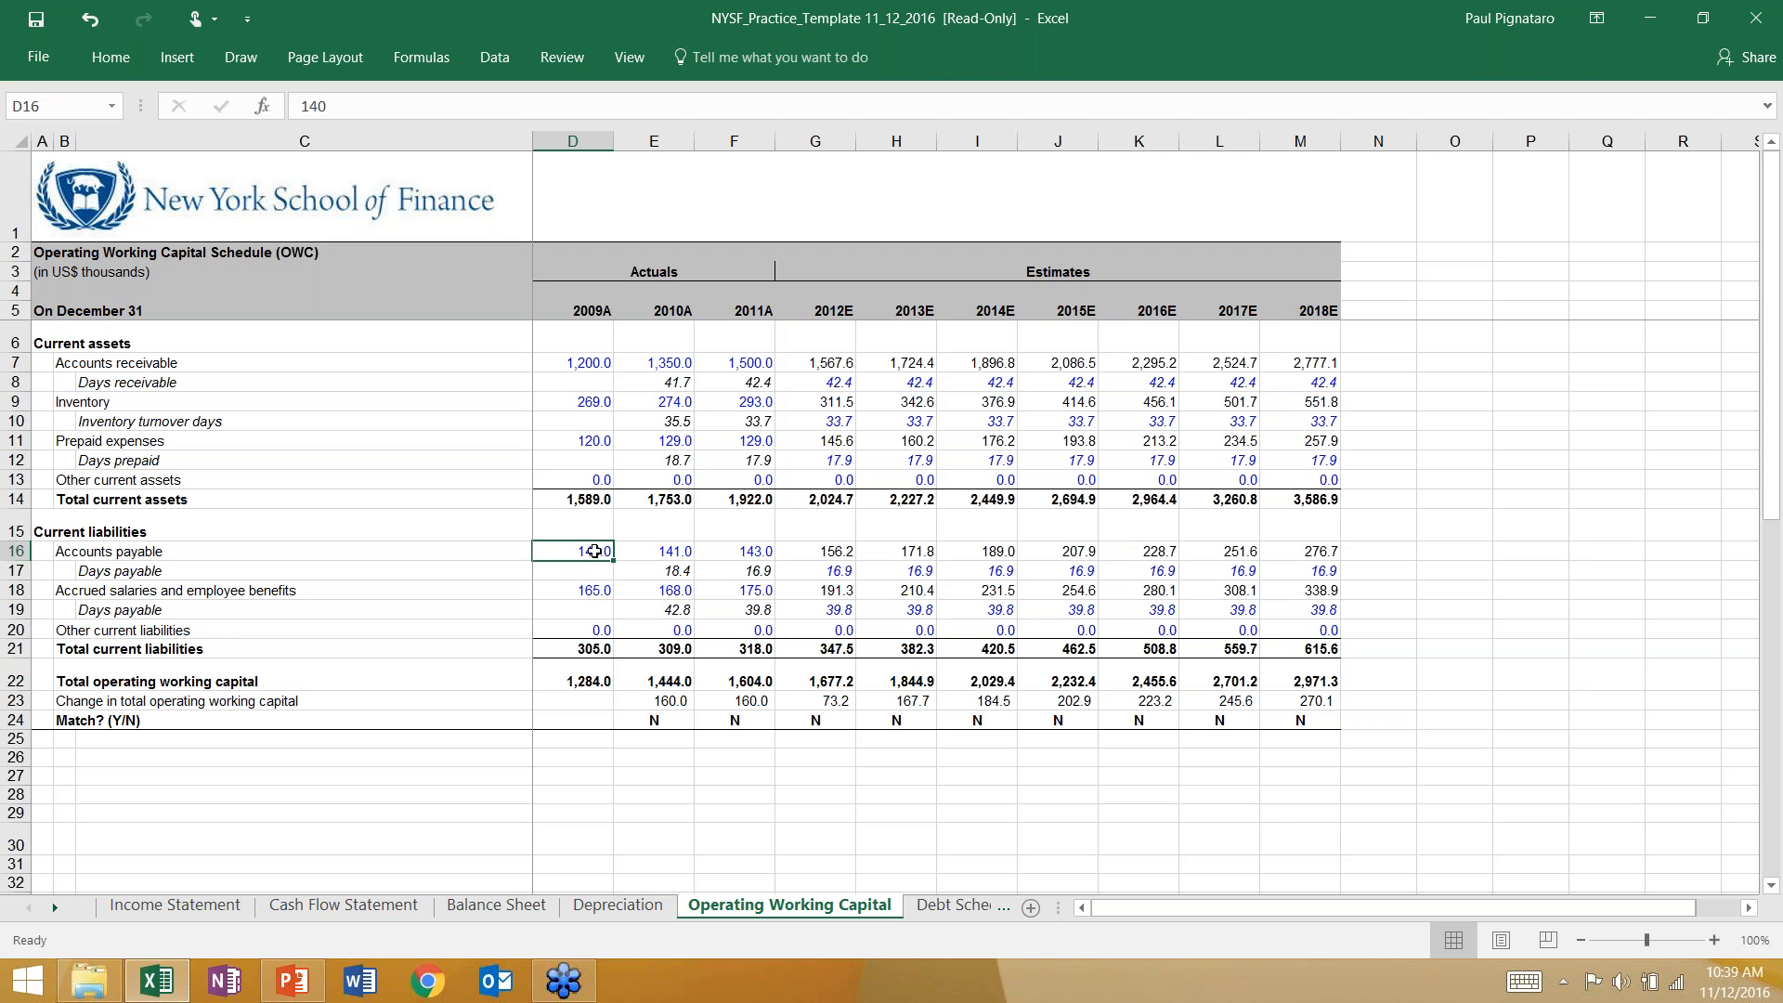
drag(583, 363, 738, 482)
click(579, 359)
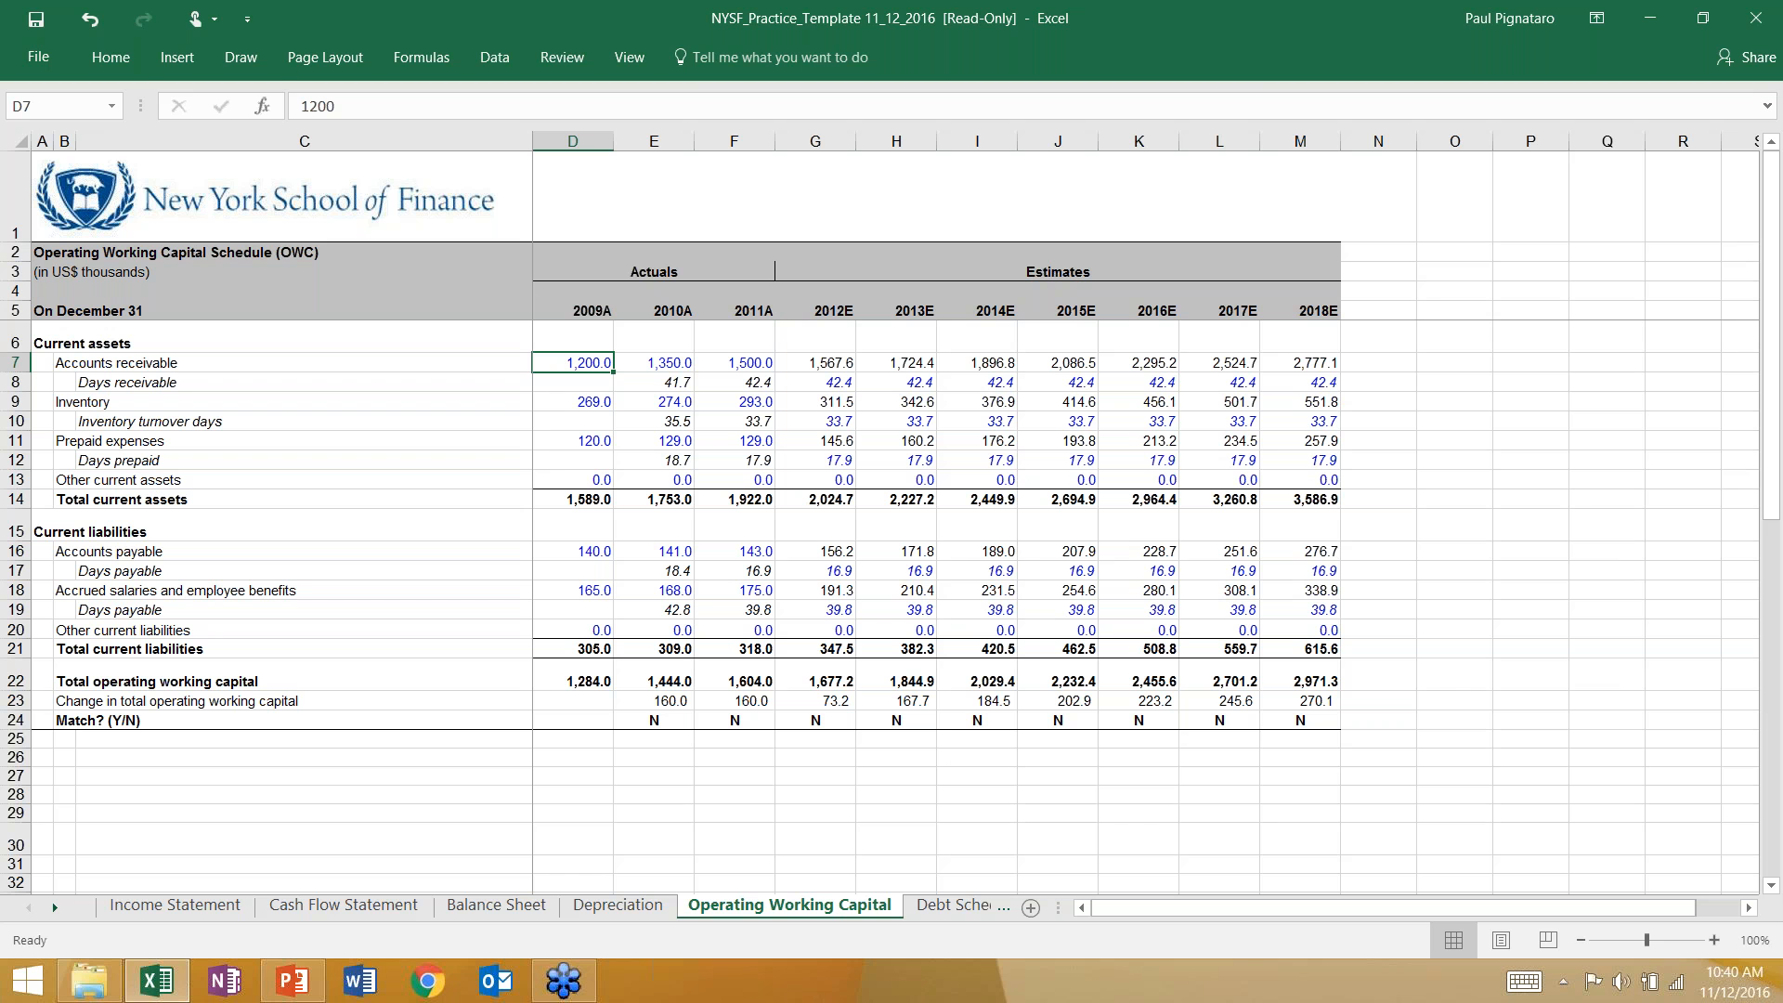
click(640, 362)
click(572, 365)
click(650, 364)
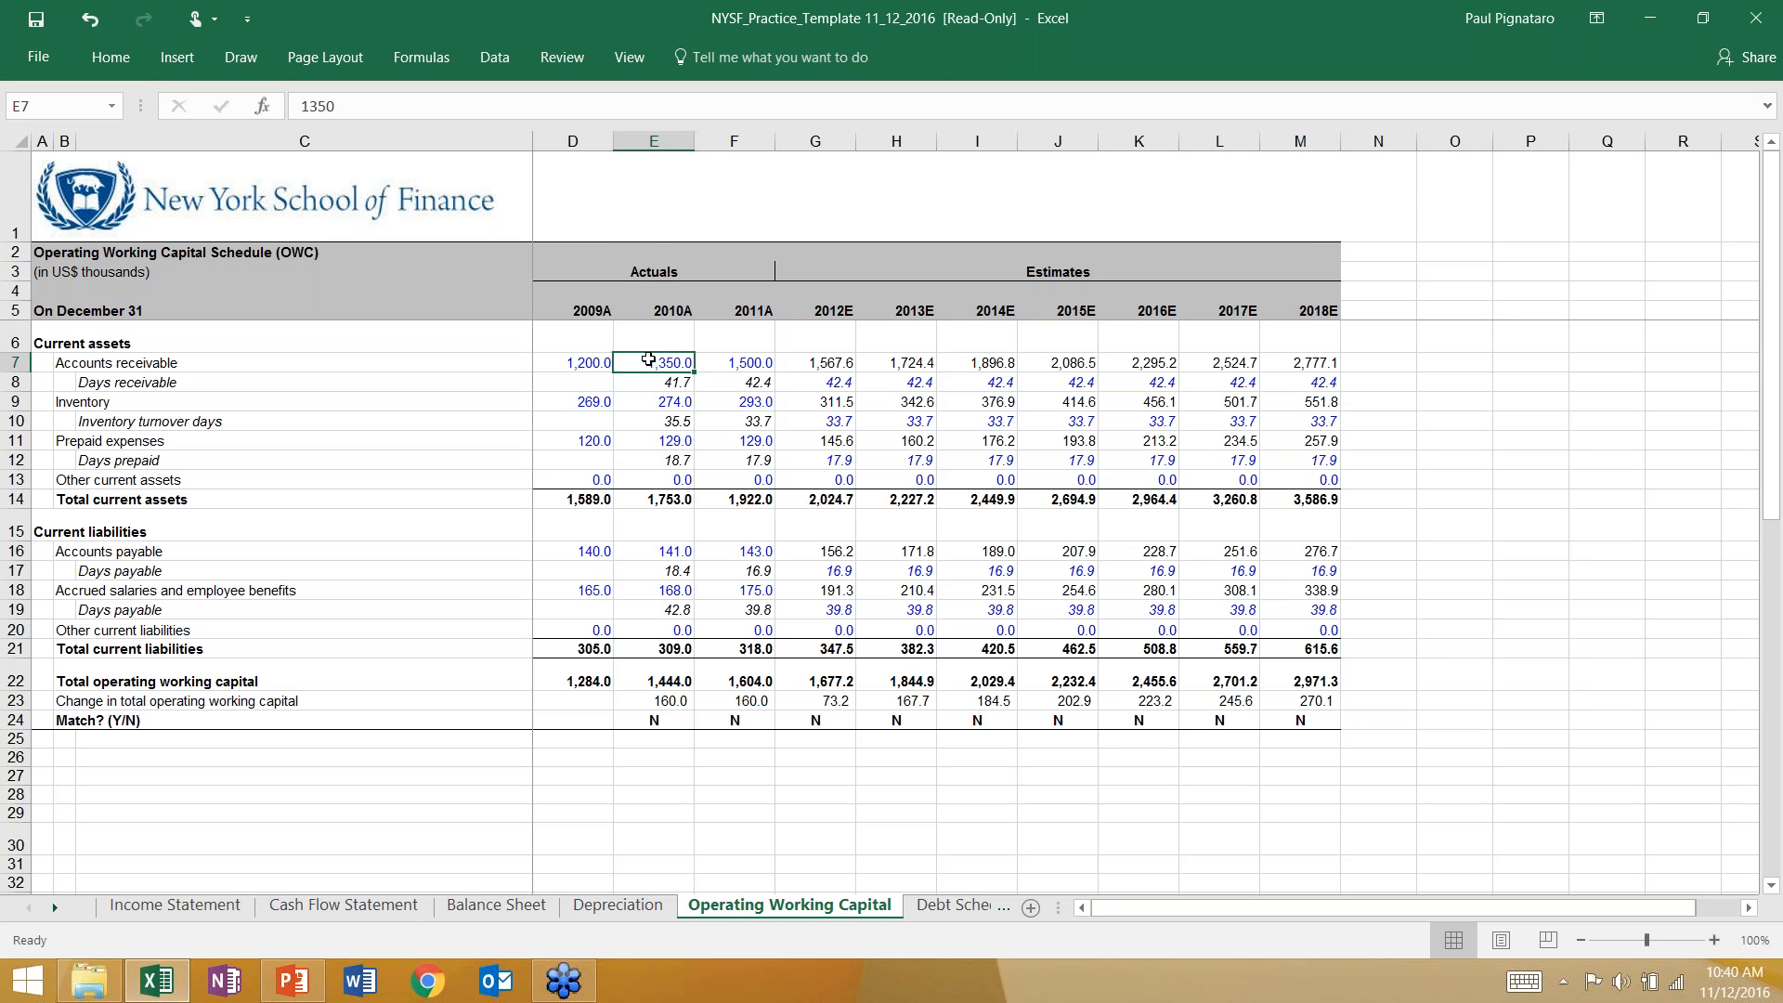
click(744, 367)
click(806, 362)
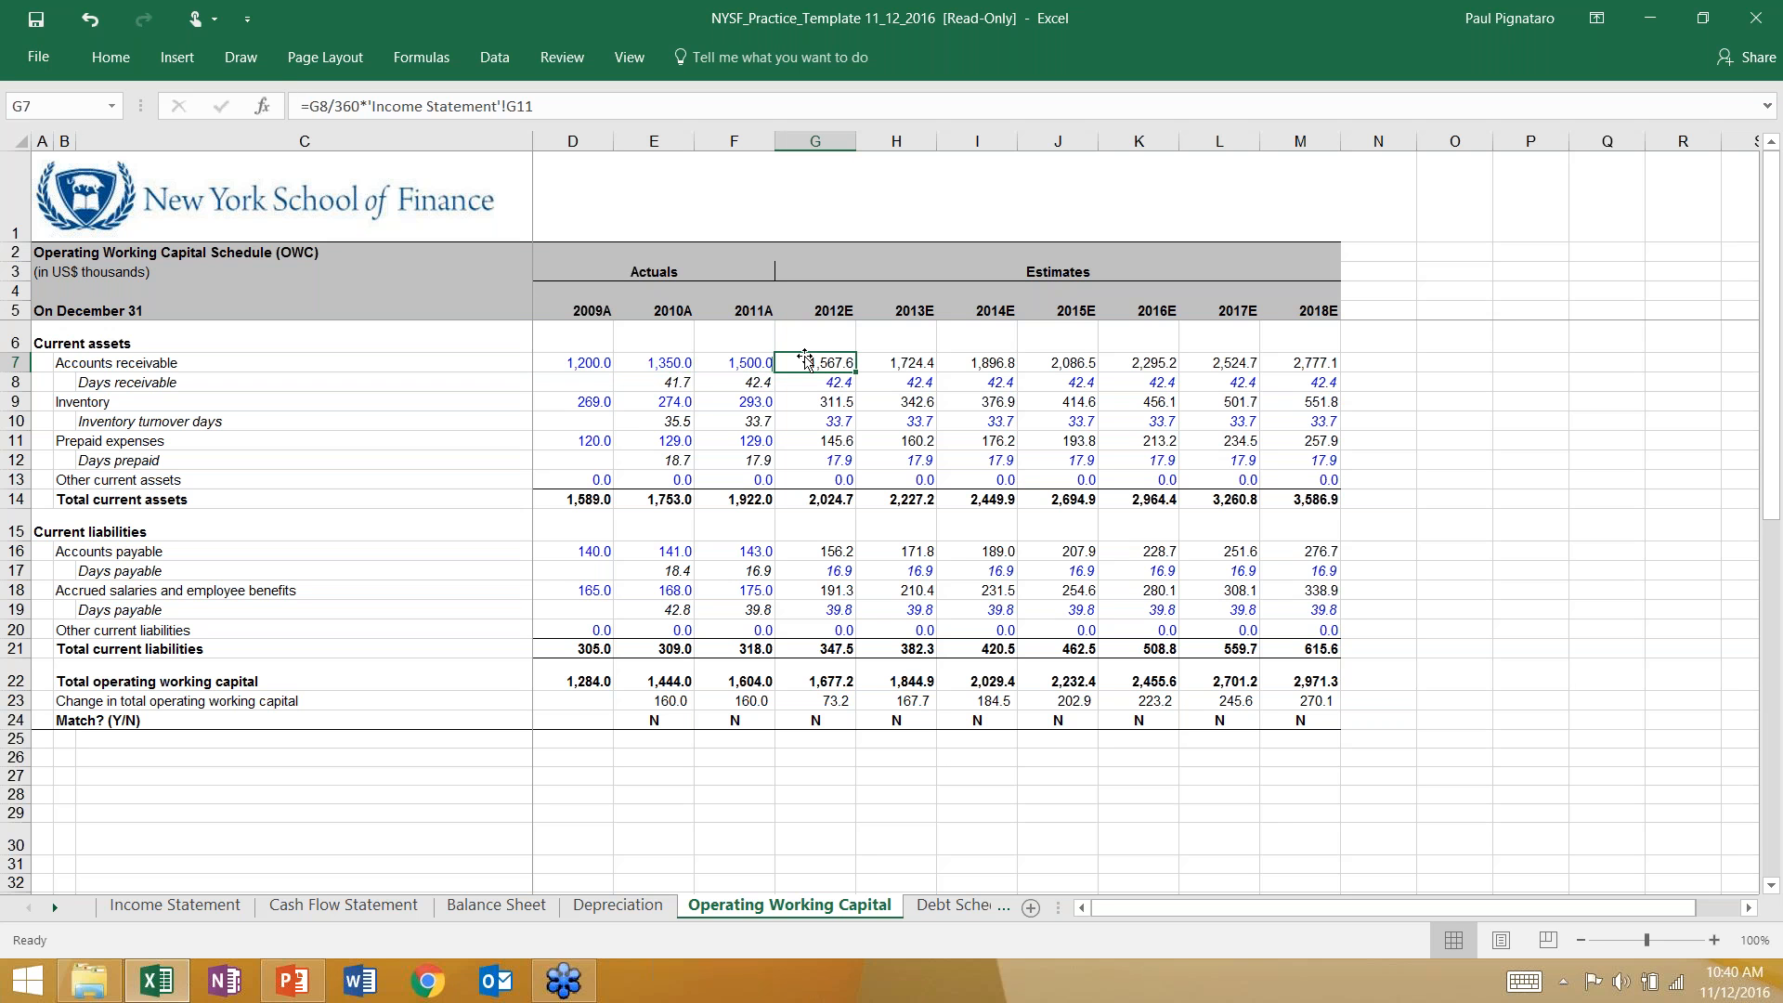
click(728, 362)
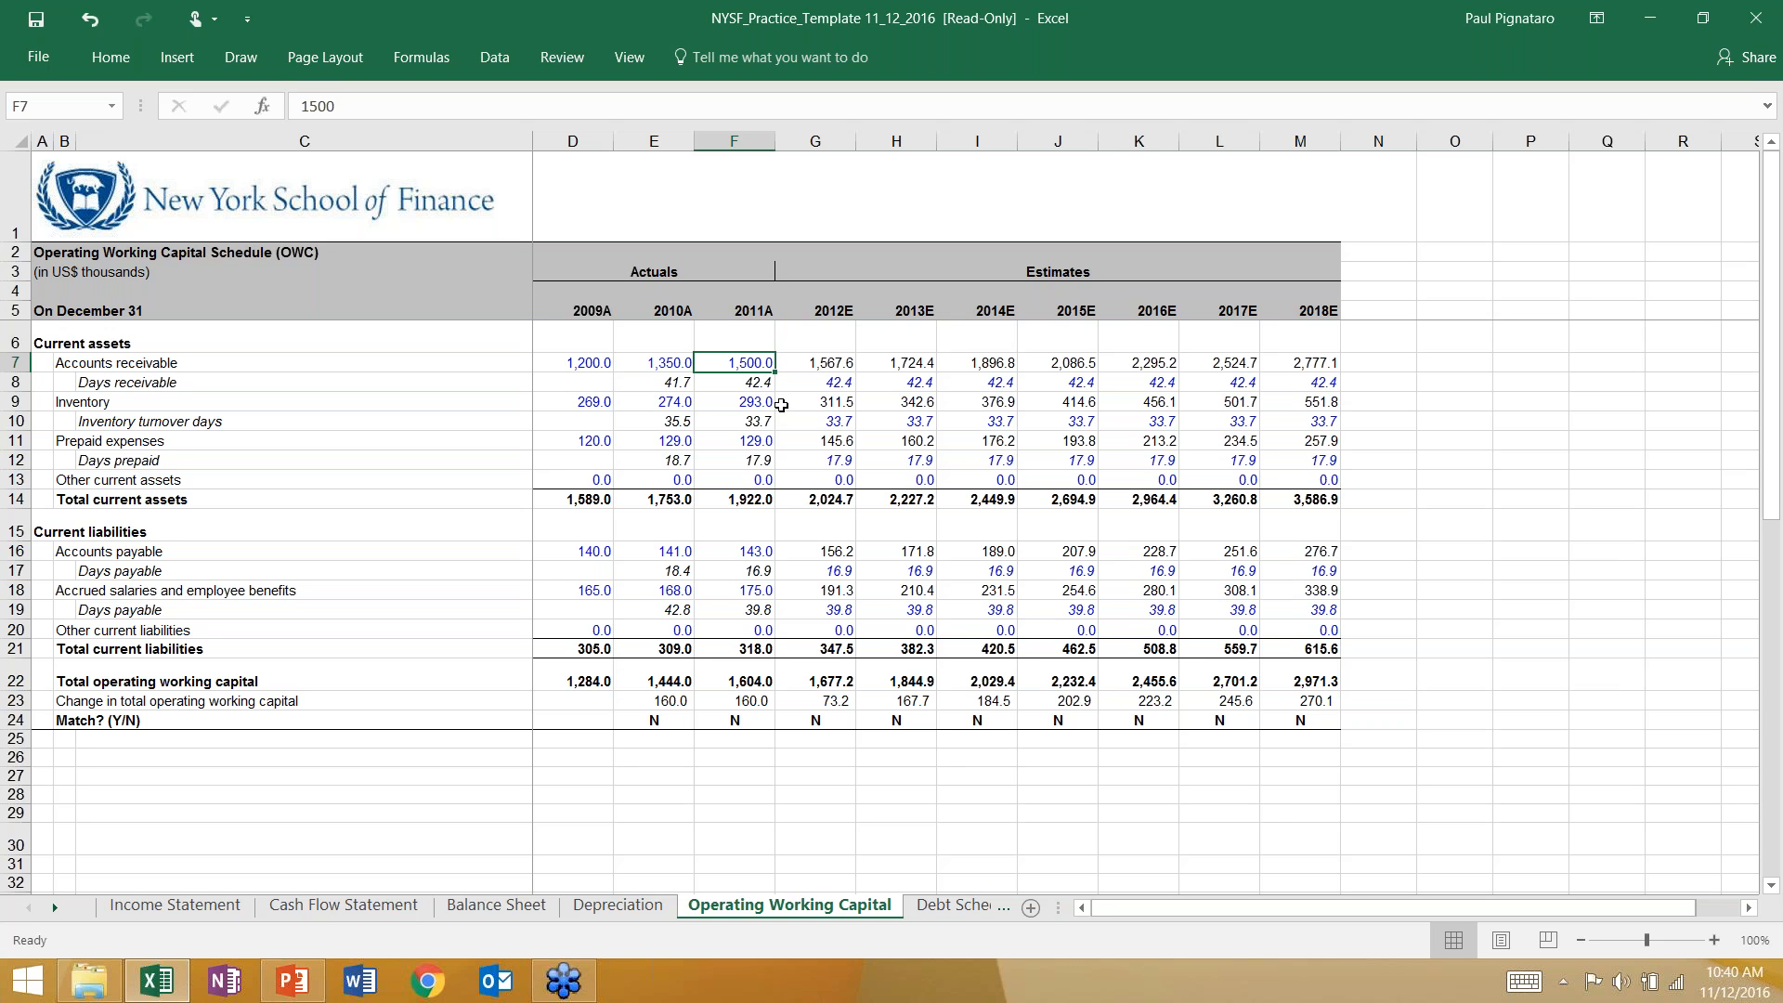
click(815, 362)
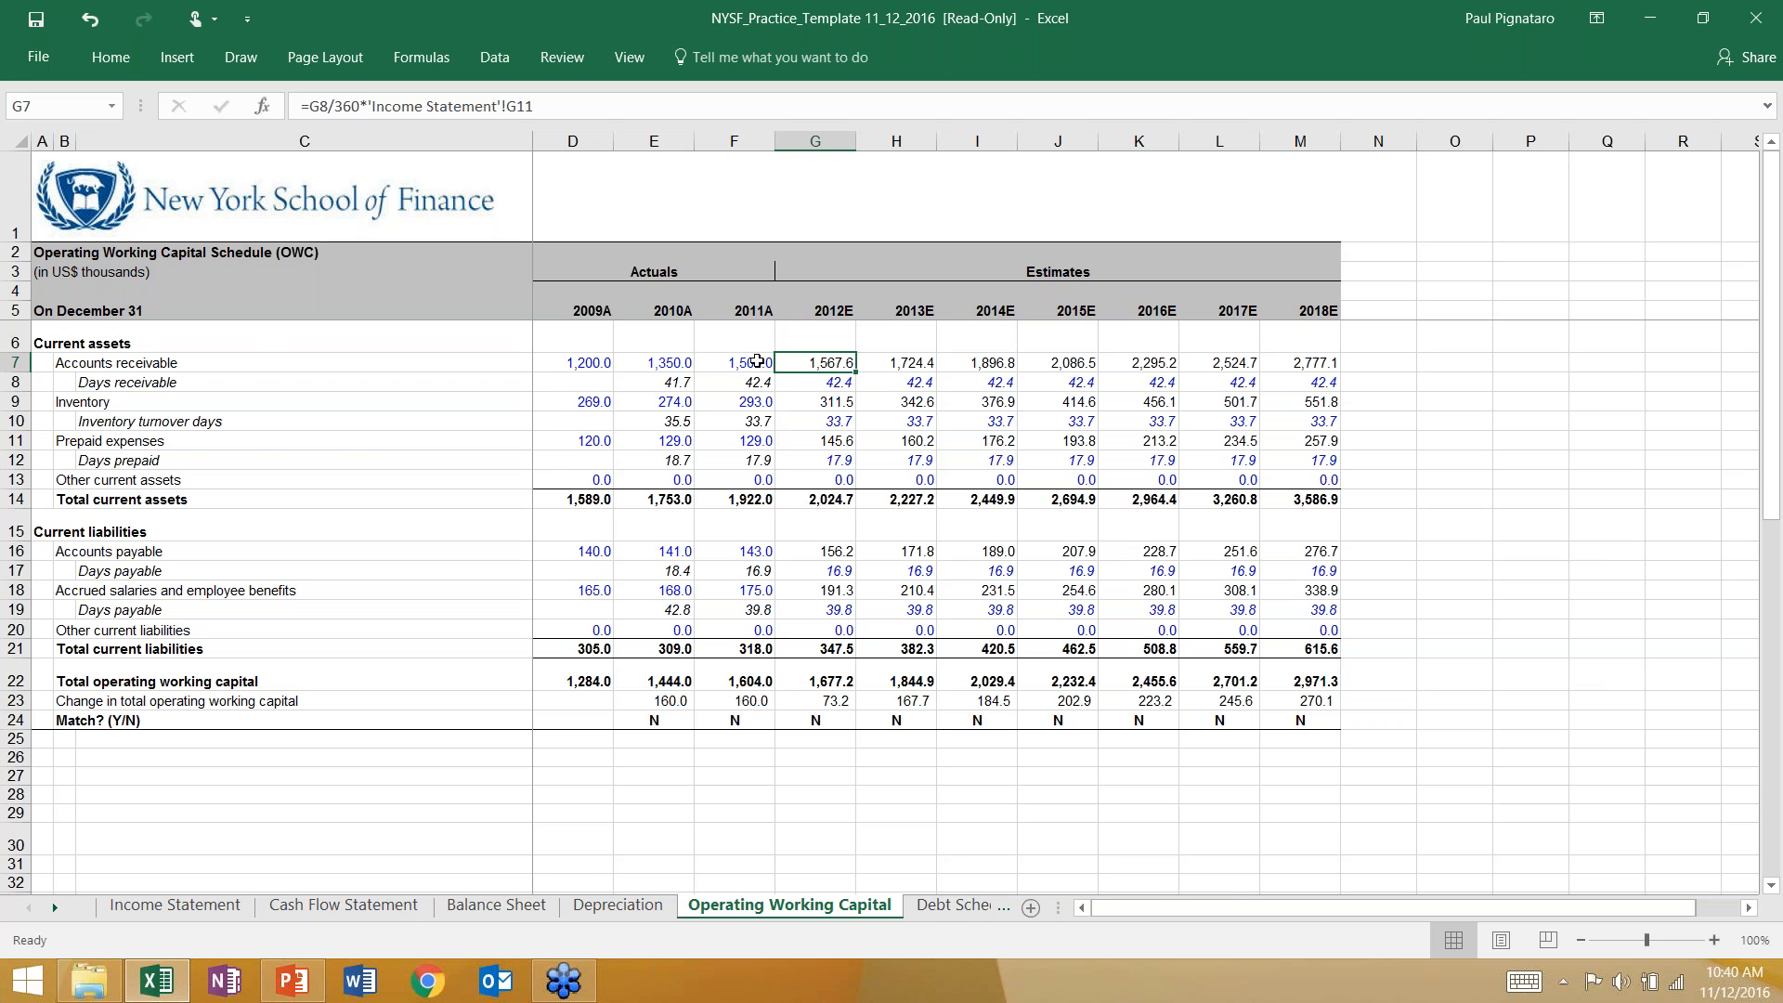
click(748, 362)
click(814, 362)
Step: Calculate the 2012E change in accounts receivable in Cash Flow Statement cell G12 with =-('Operating Working Capital'!G7-'Operating Working Capital'!F7)
click(303, 904)
click(796, 462)
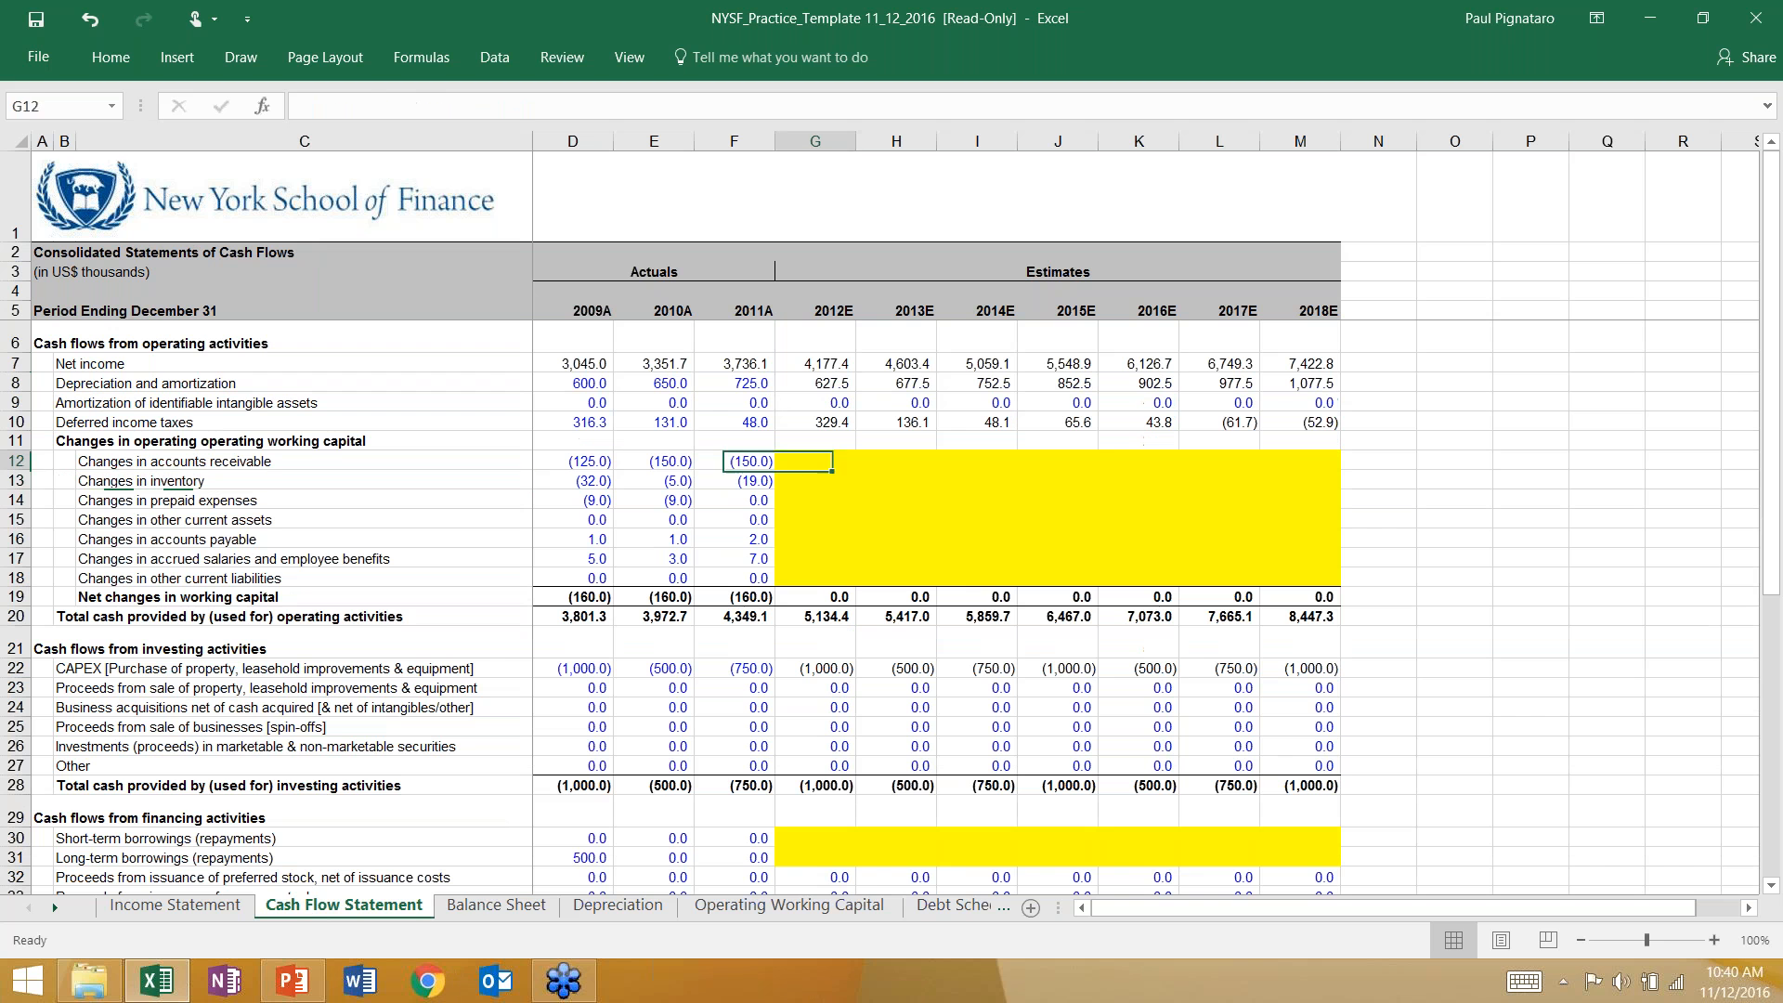
click(733, 917)
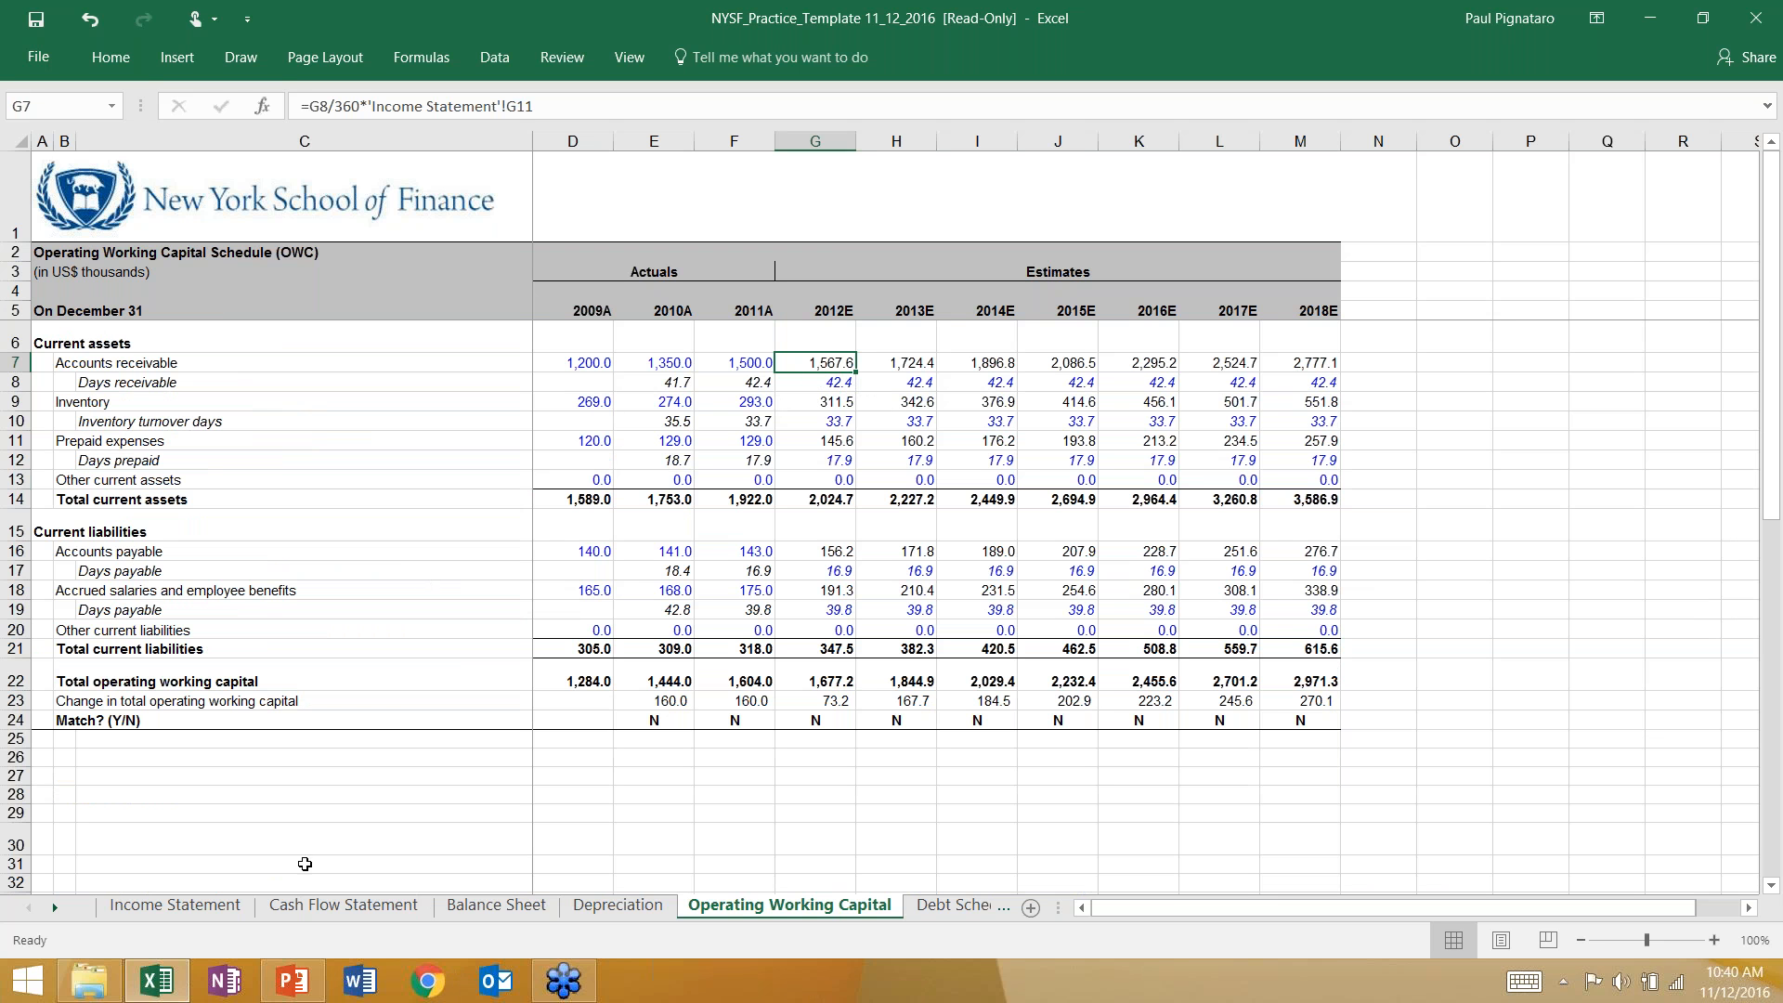
click(354, 907)
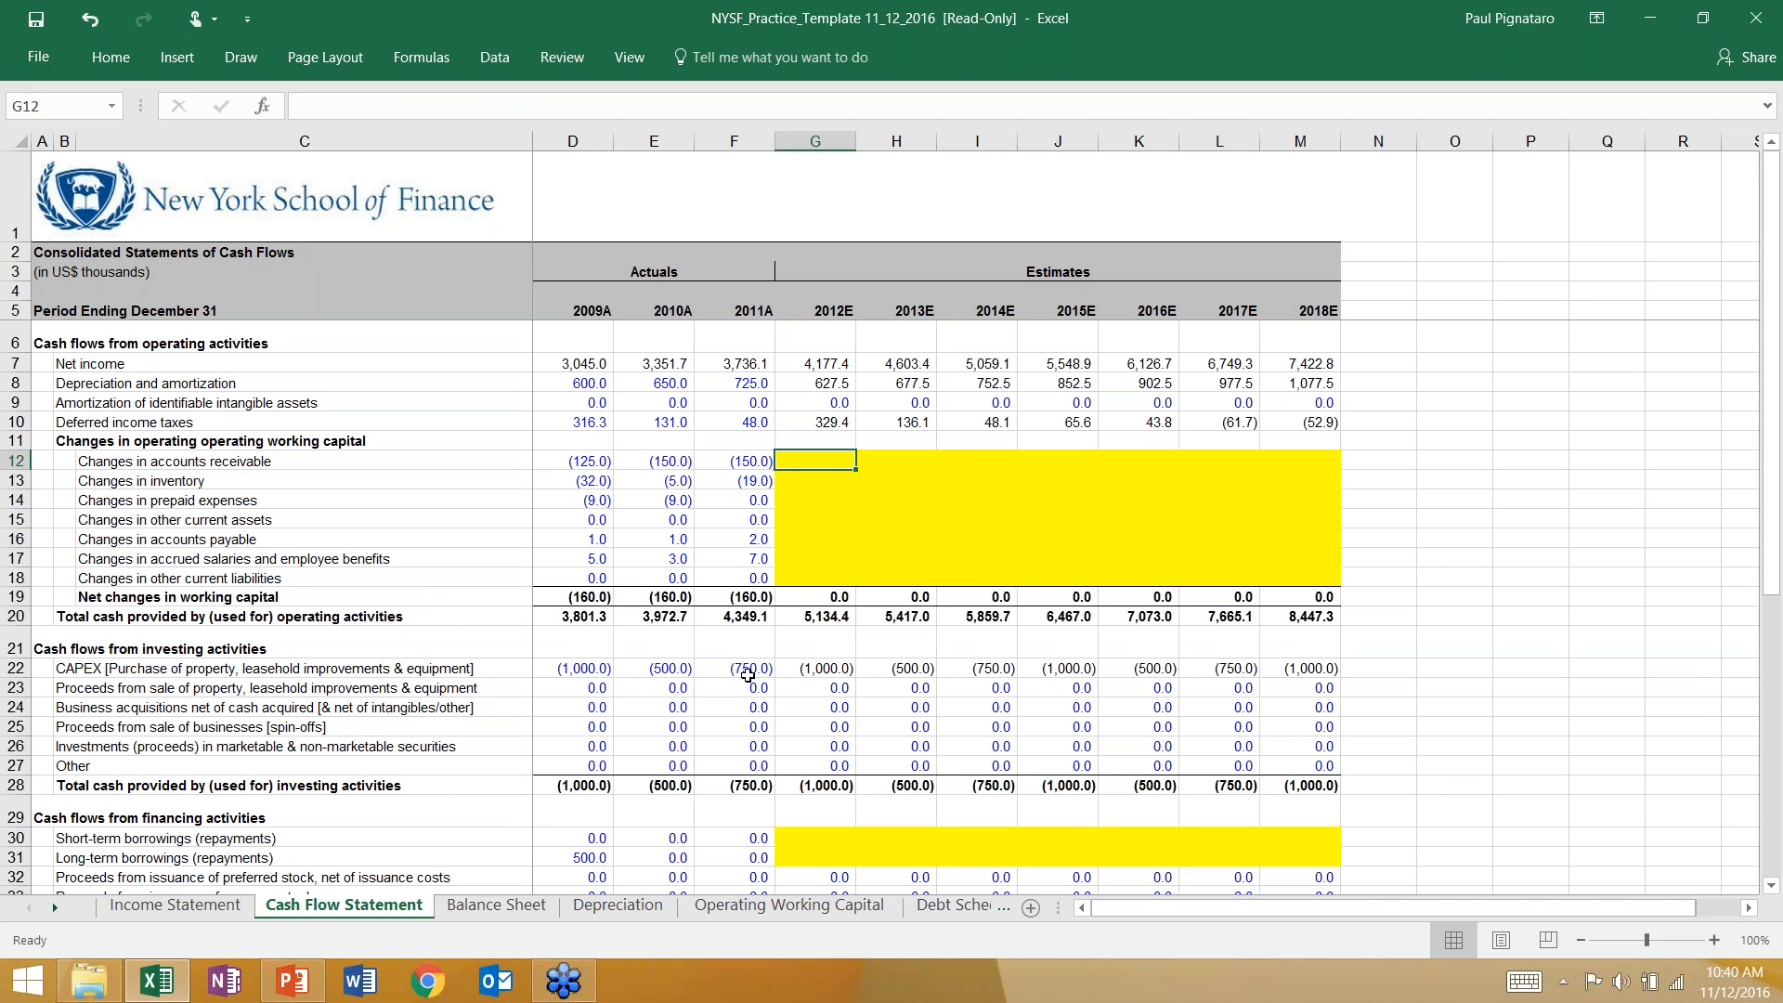
text(-)
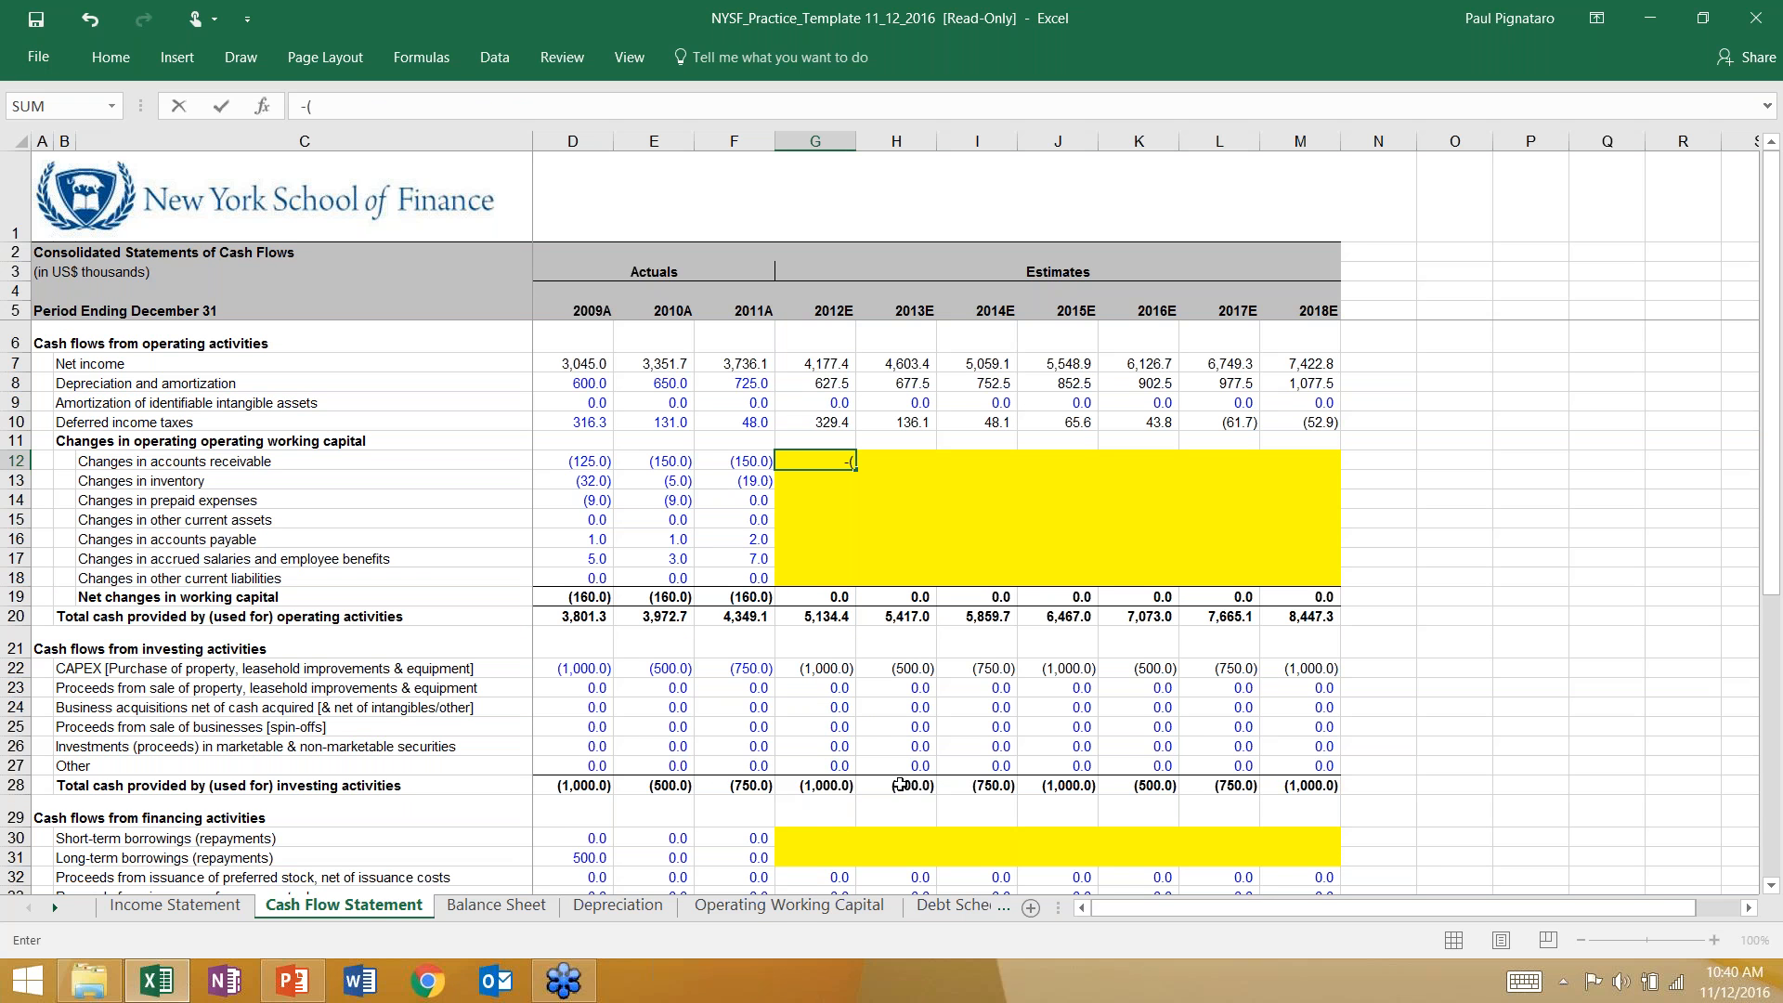
text(()
click(776, 911)
click(819, 362)
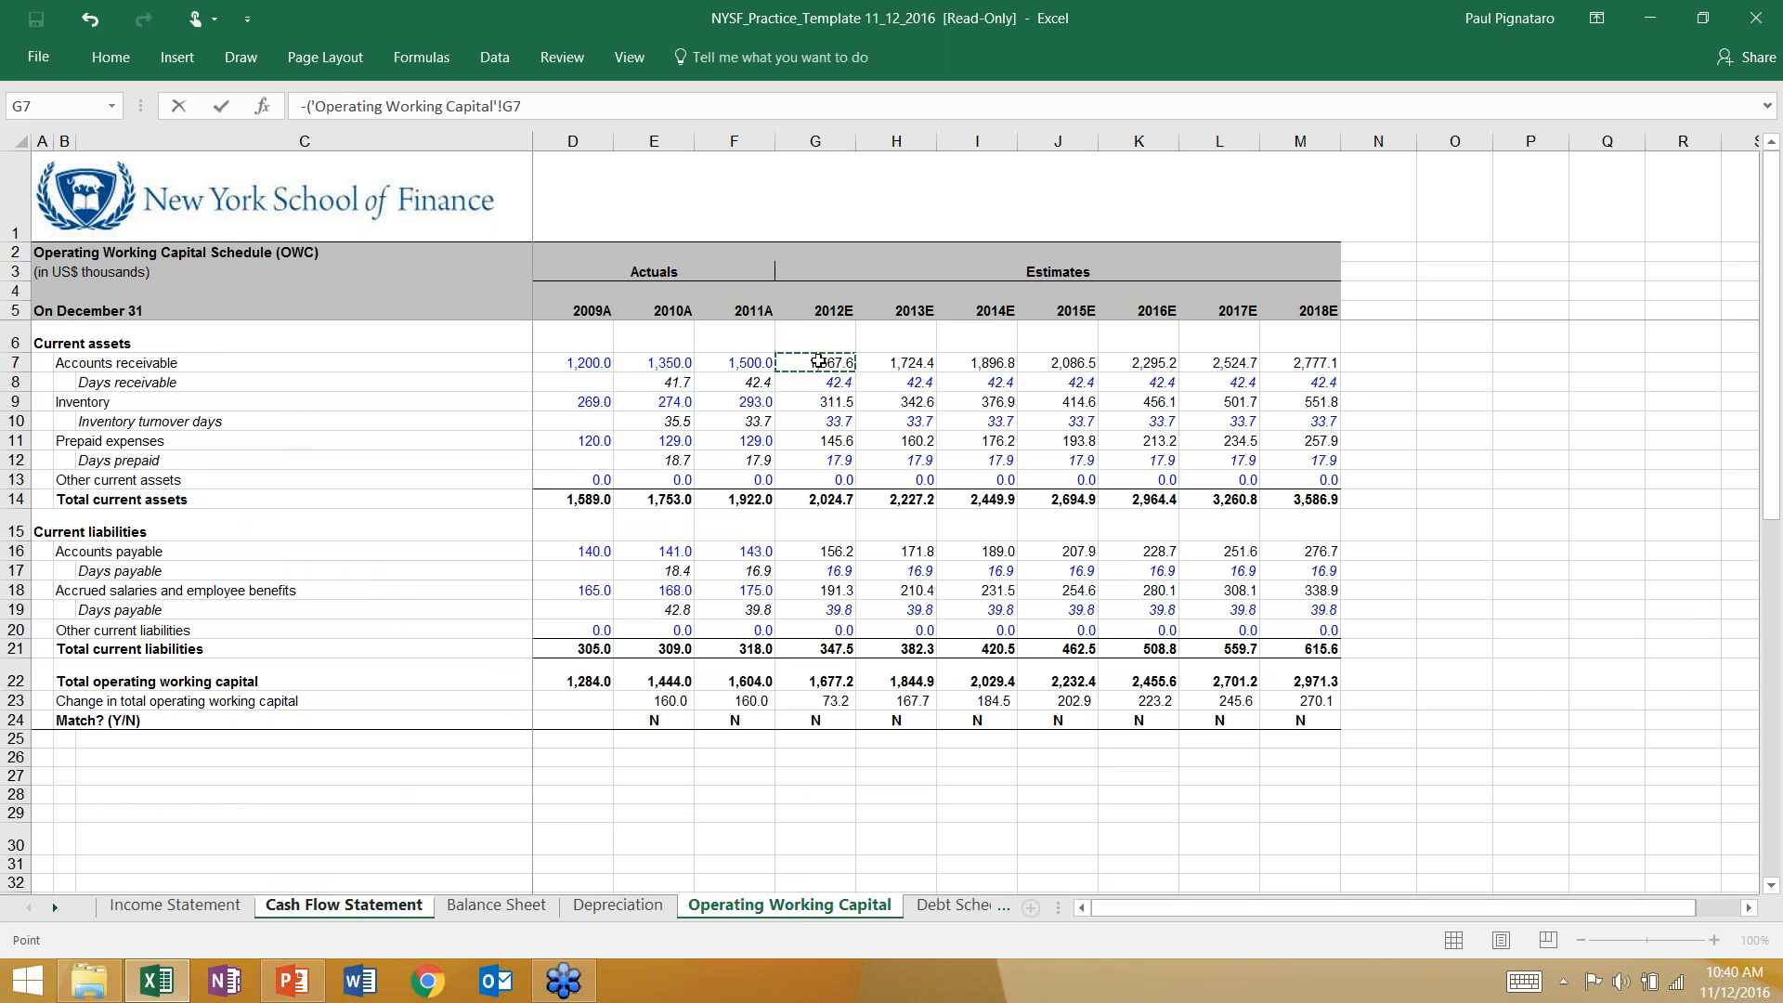
text(-)
click(735, 364)
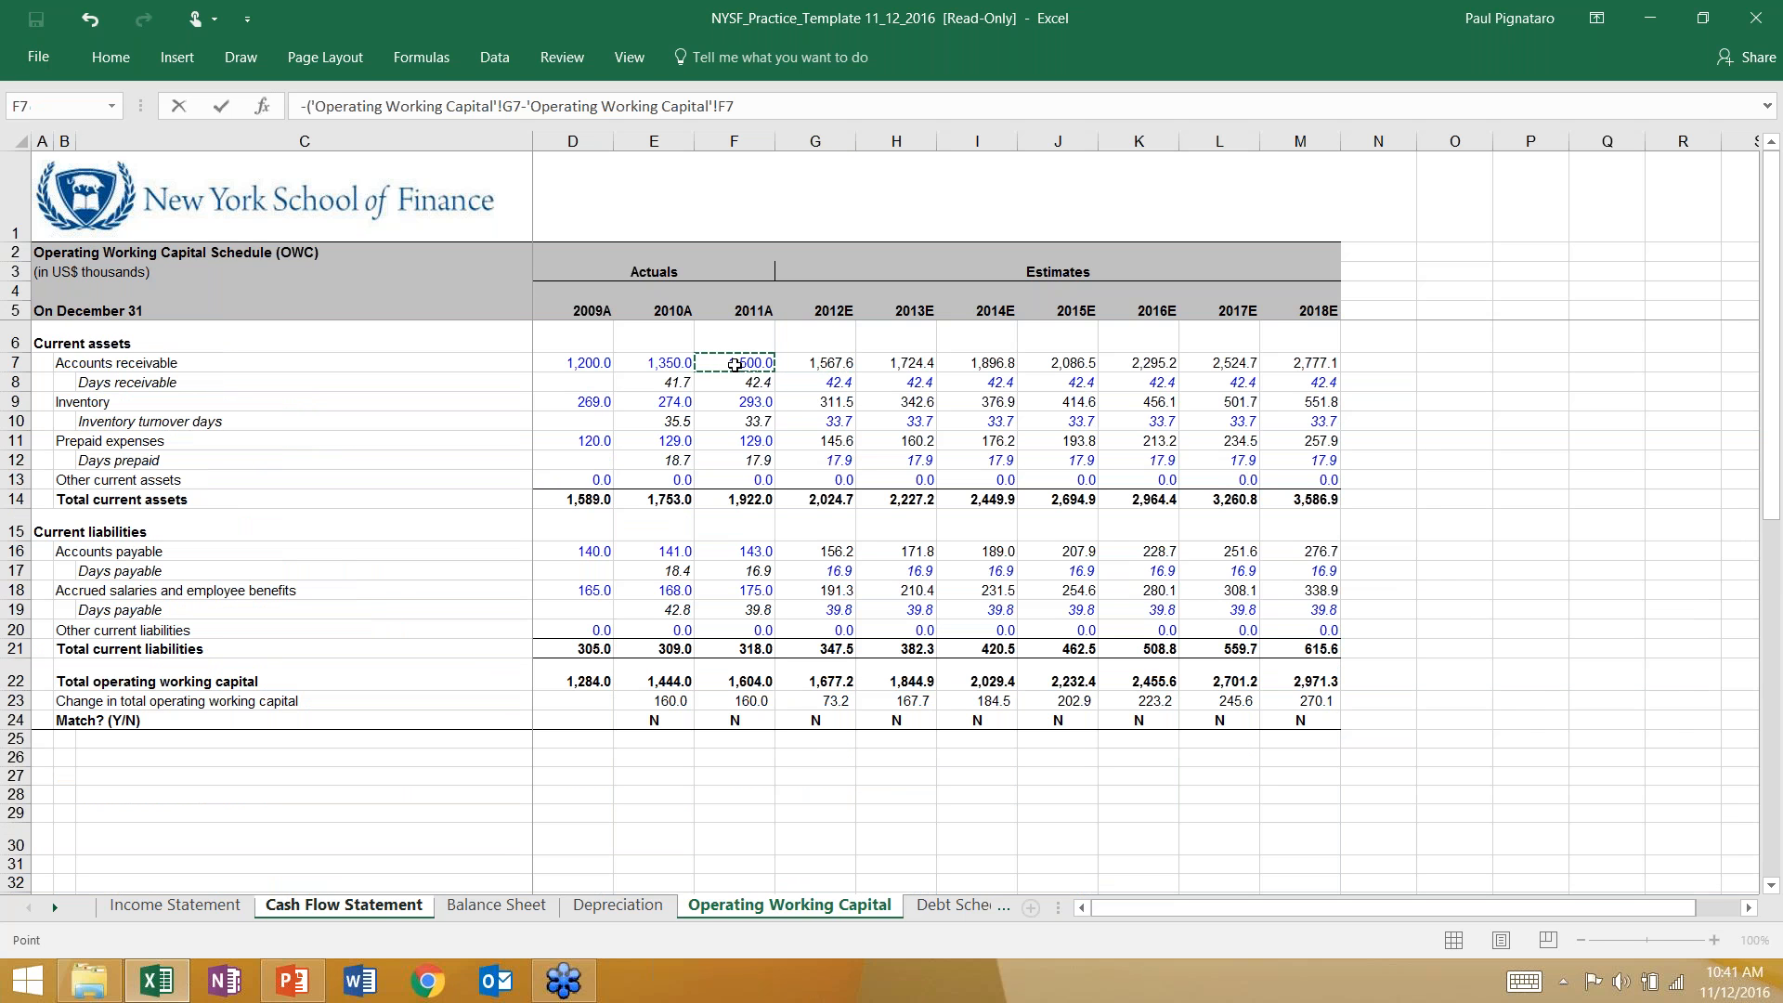
text())
key(Return)
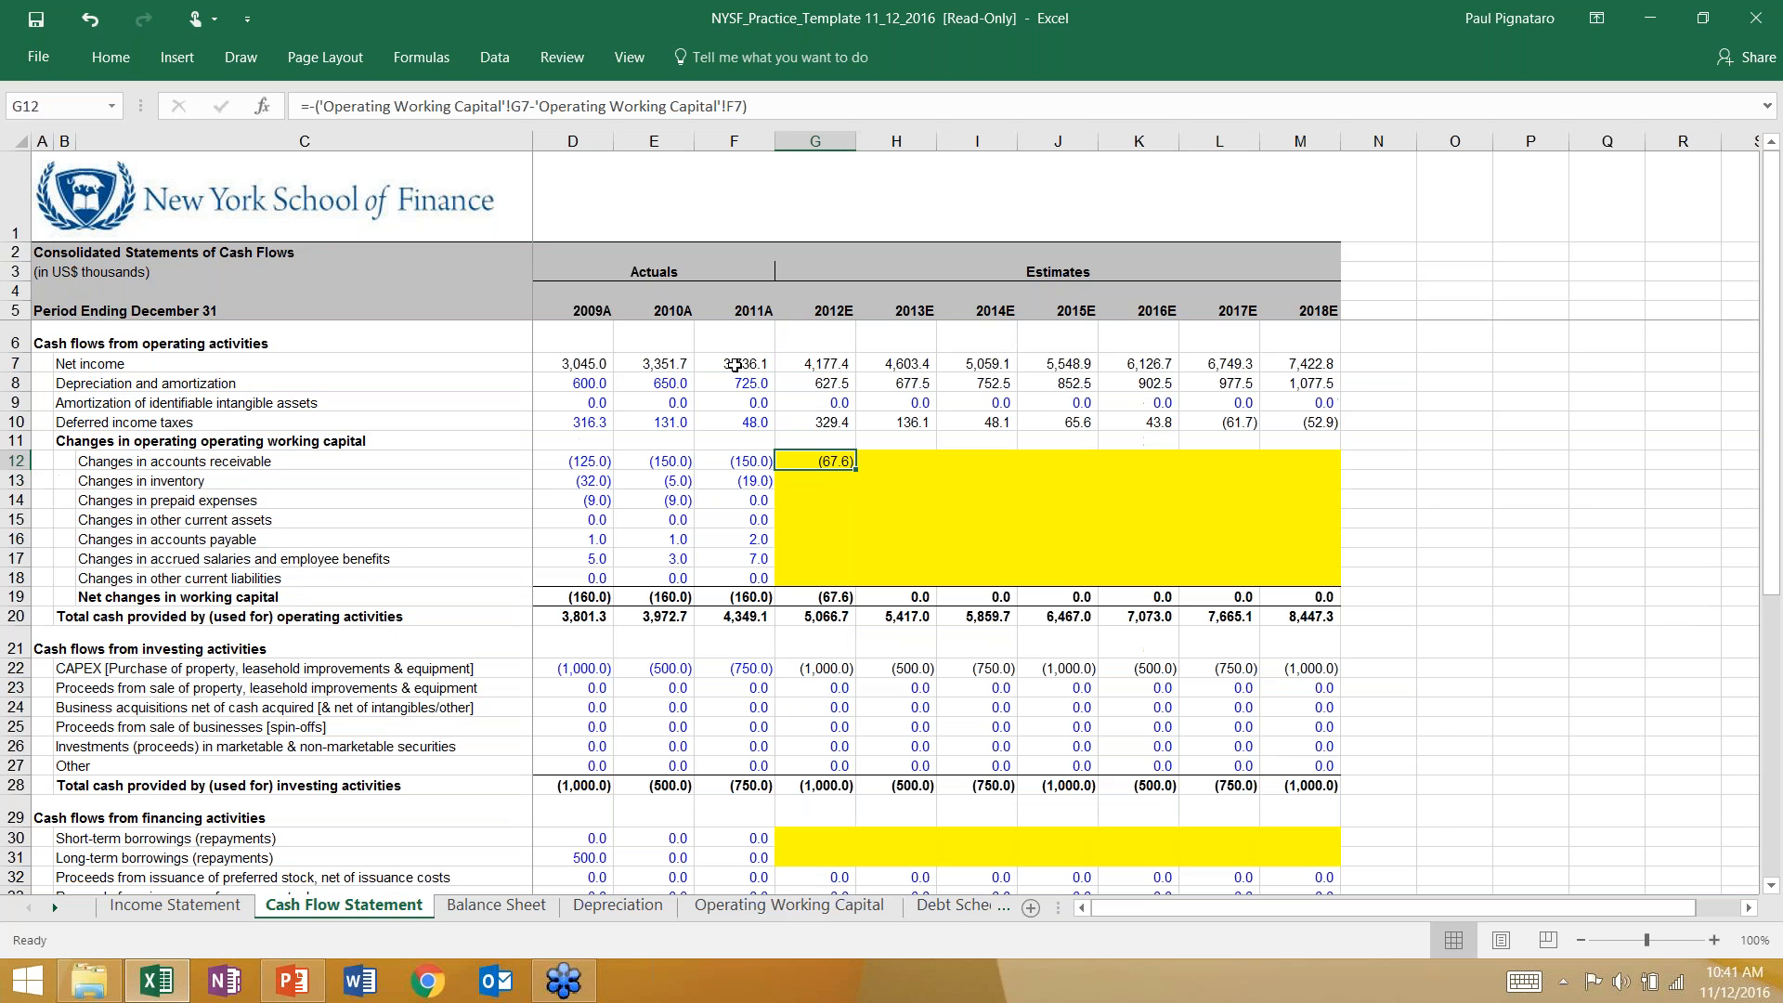
Step: Check the change in accounts receivable formula in G12 and copy it across through 2018E in M12
key(F2)
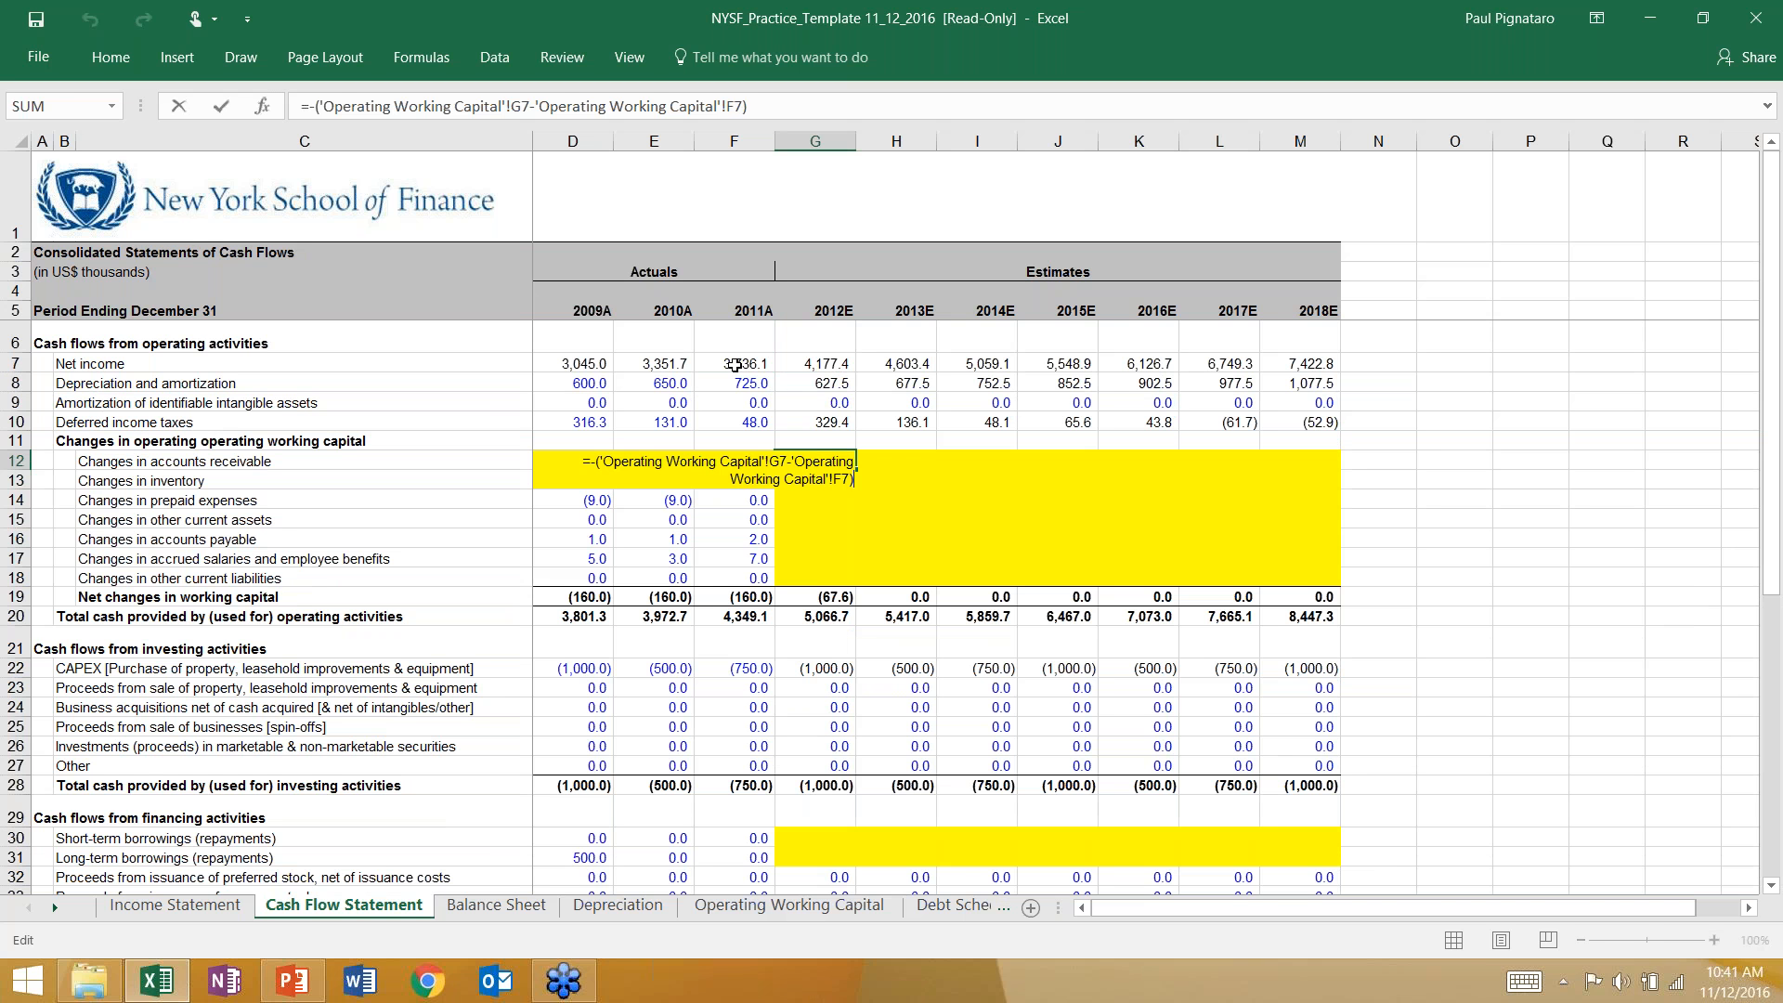
key(Escape)
key(shift+Right)
key(shift+Right)
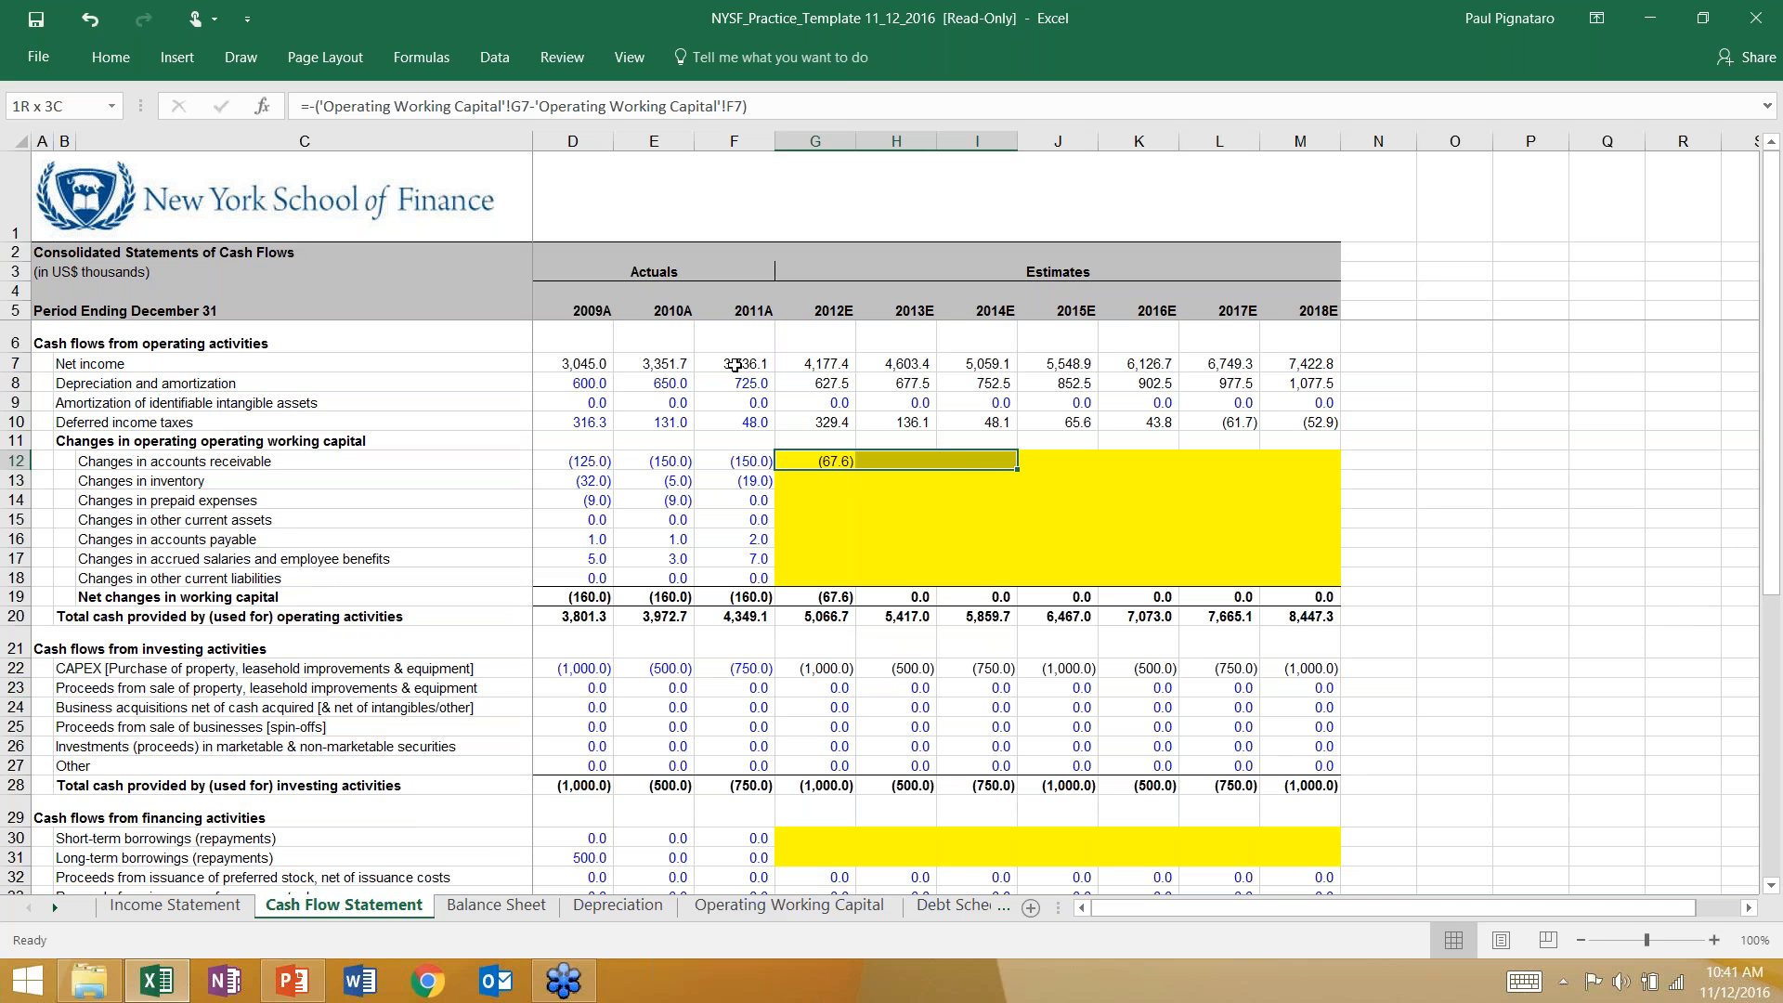
key(shift+Right)
key(shift+Right)
key(shift+Right)
key(shift+Right)
key(ctrl+r)
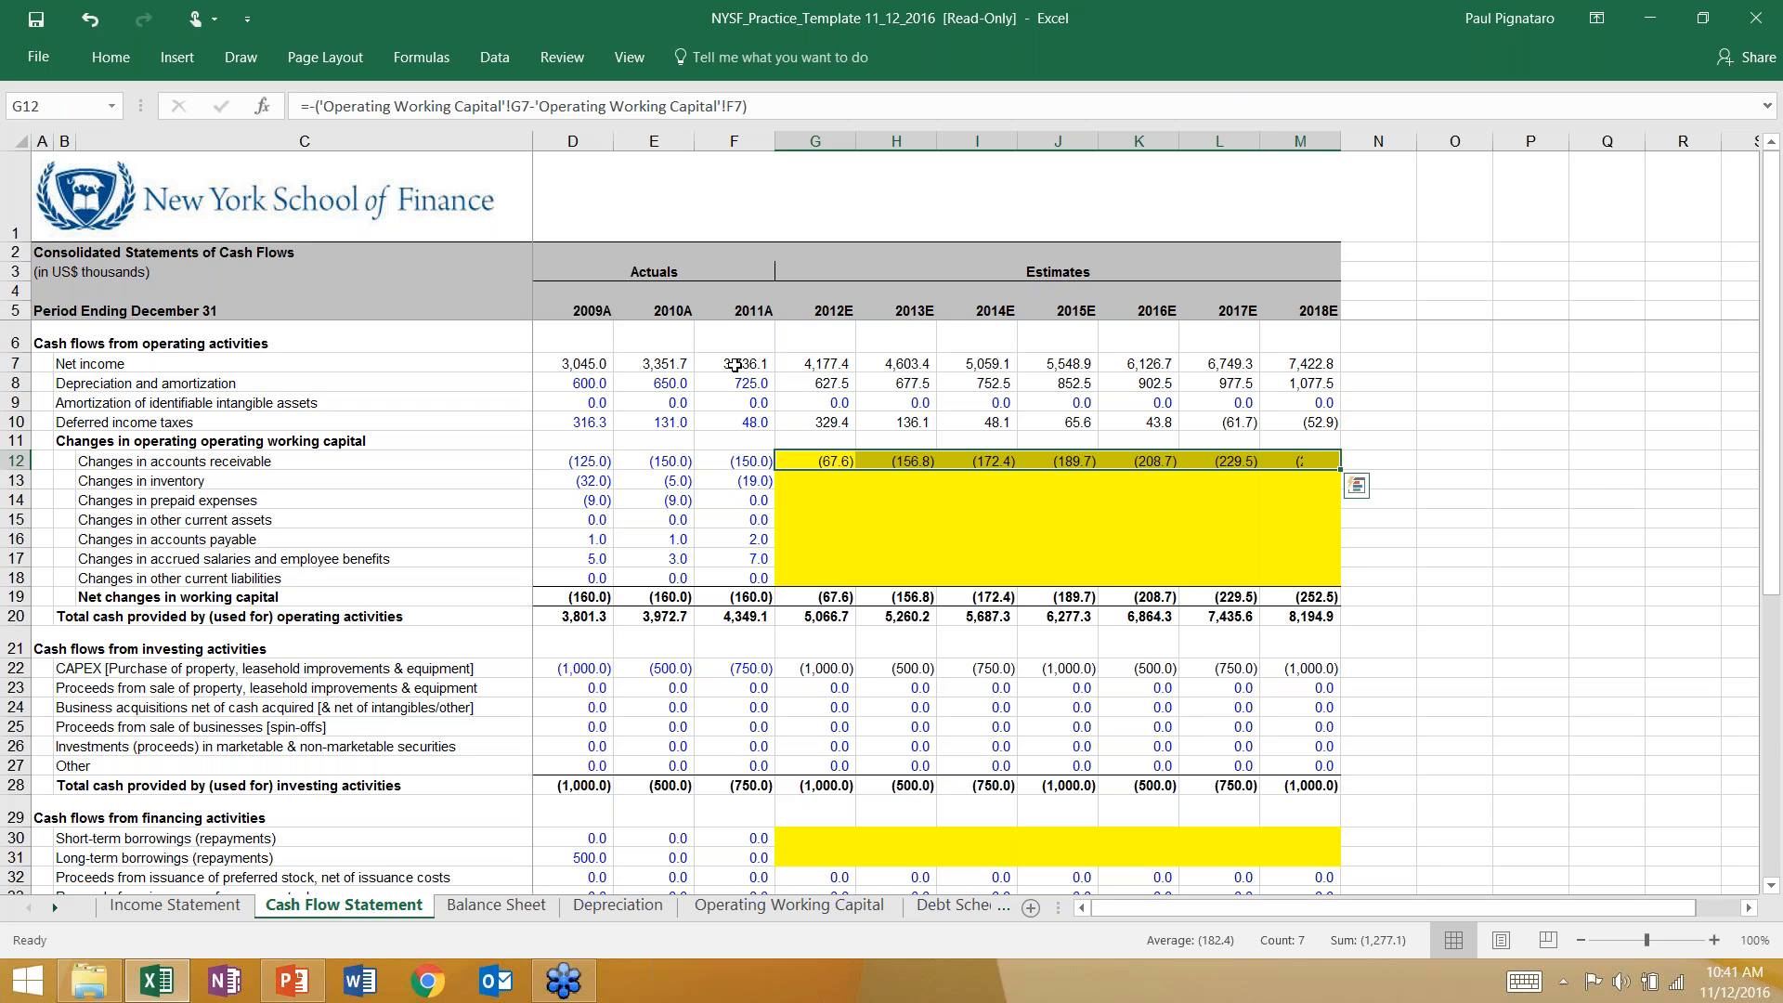
Step: Calculate the 2012E change in inventory in G13 with =-('Operating Working Capital'!G9-'Operating Working Capital'!F9)
key(Down)
text(=-)
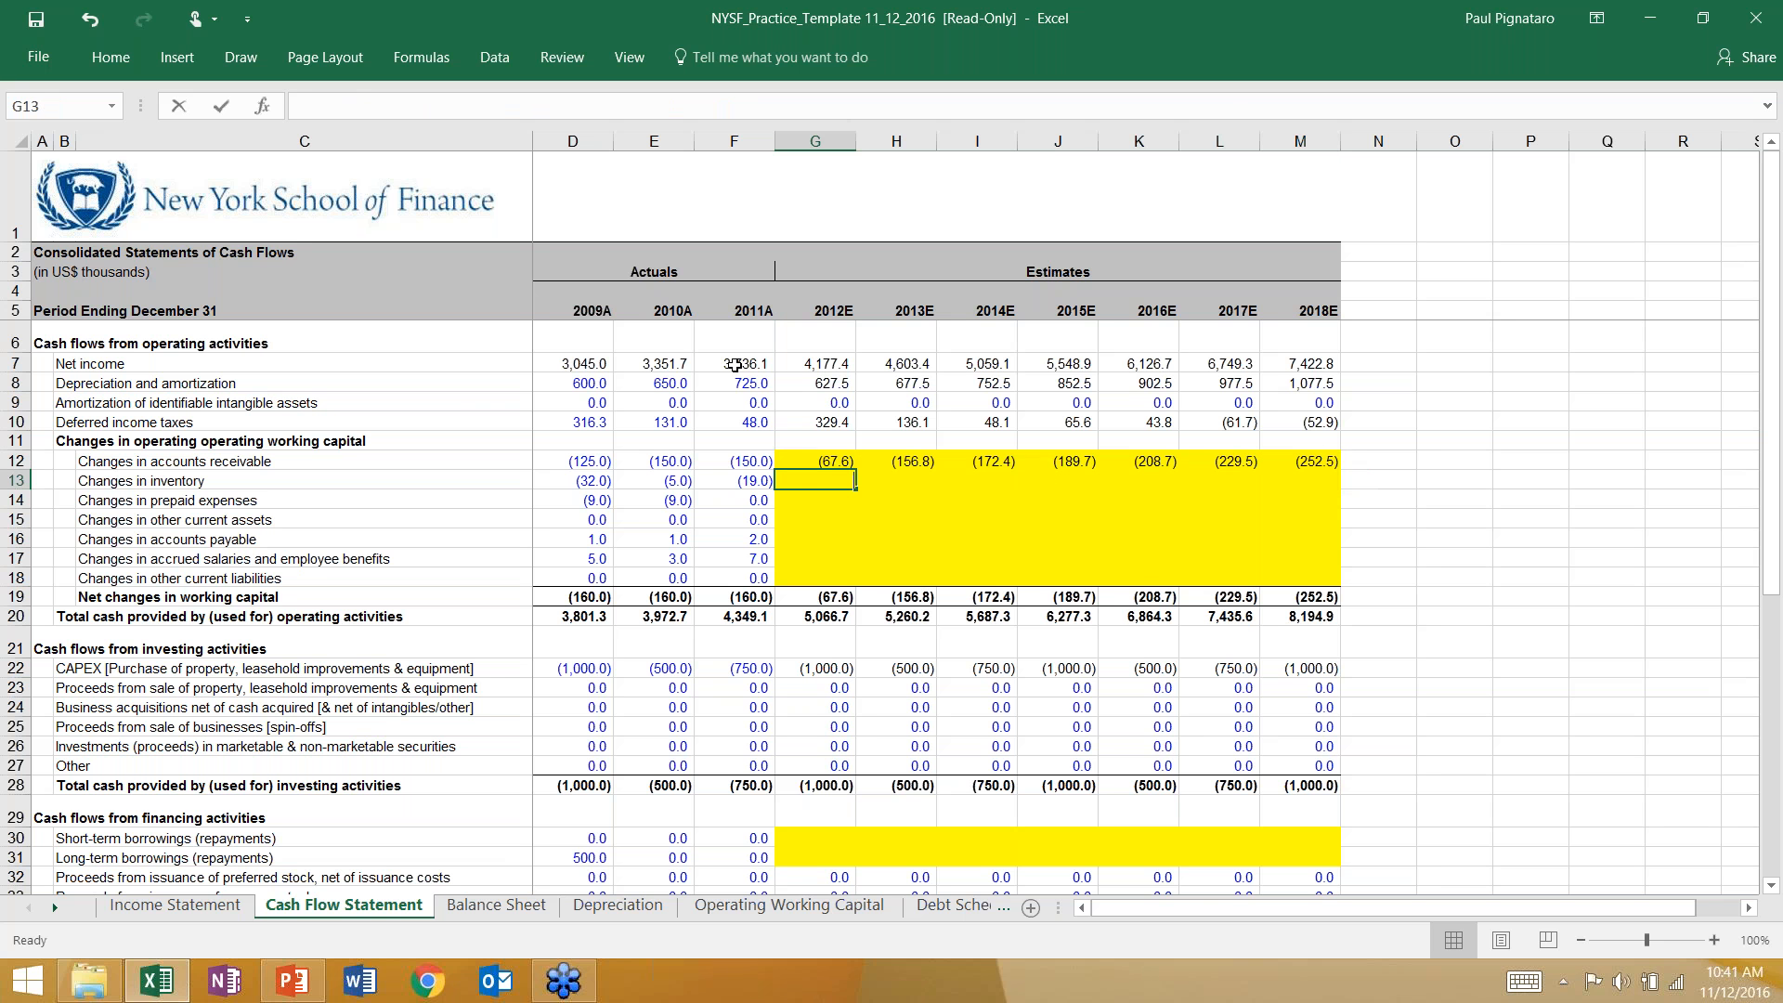
text(()
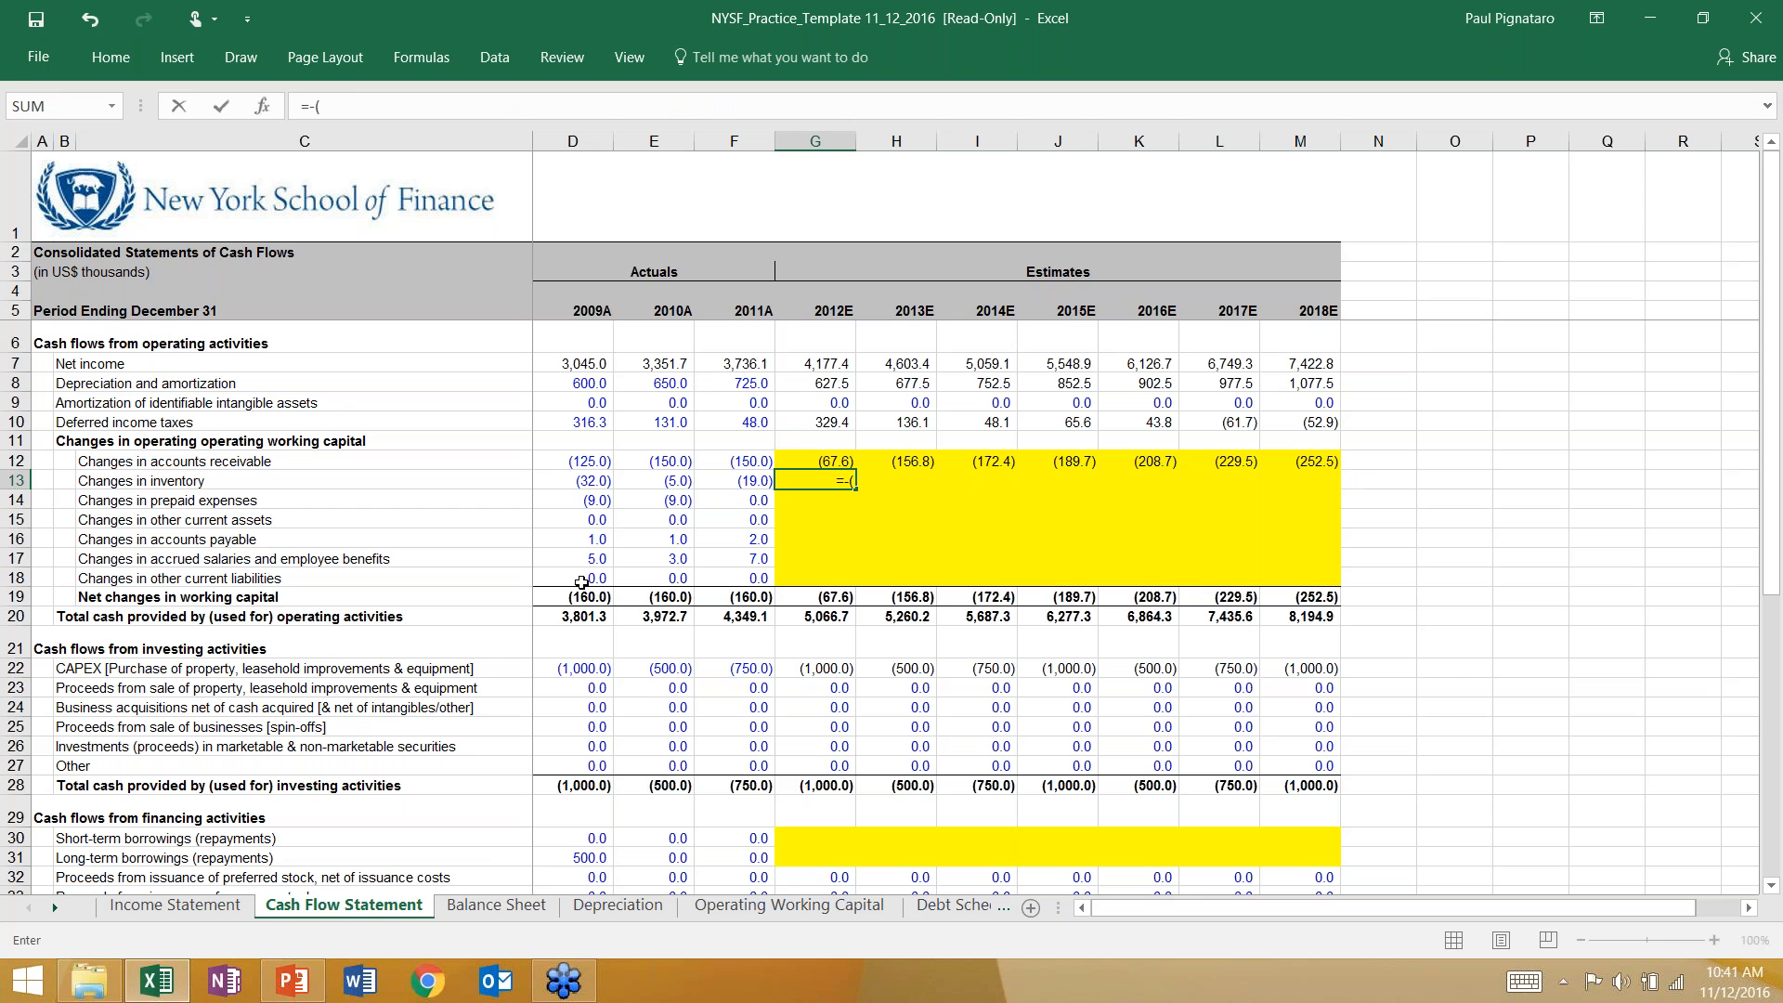
click(557, 905)
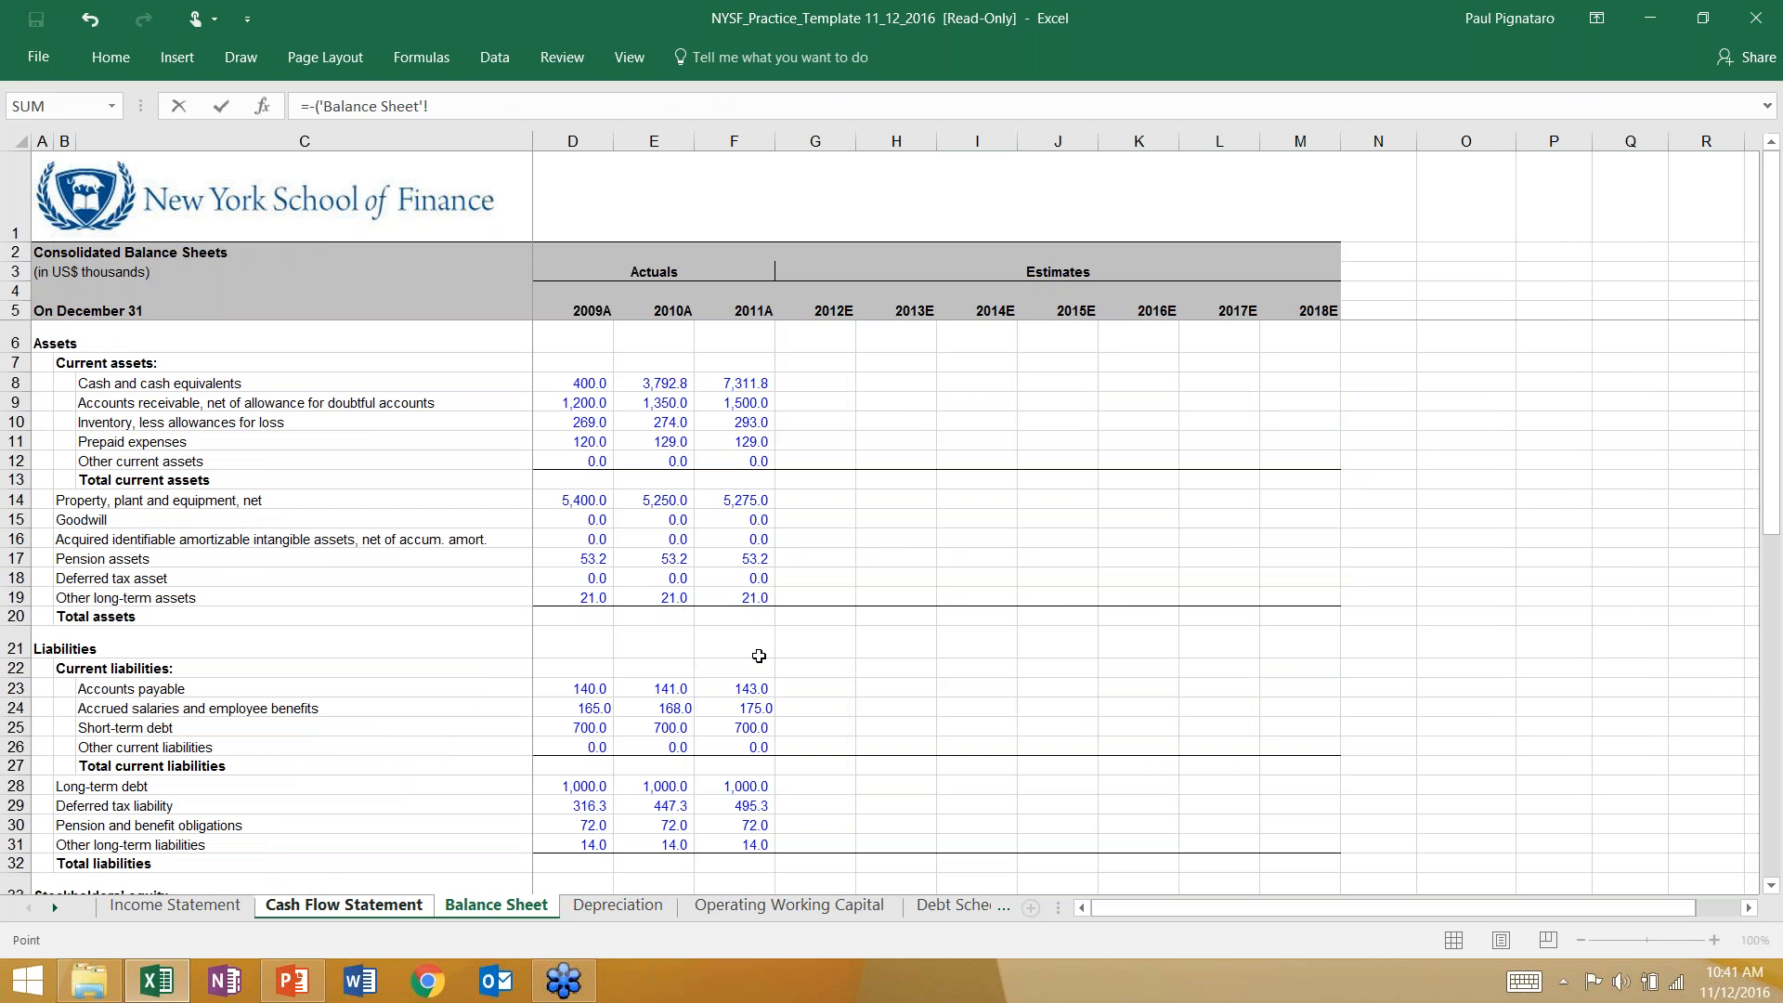
click(752, 905)
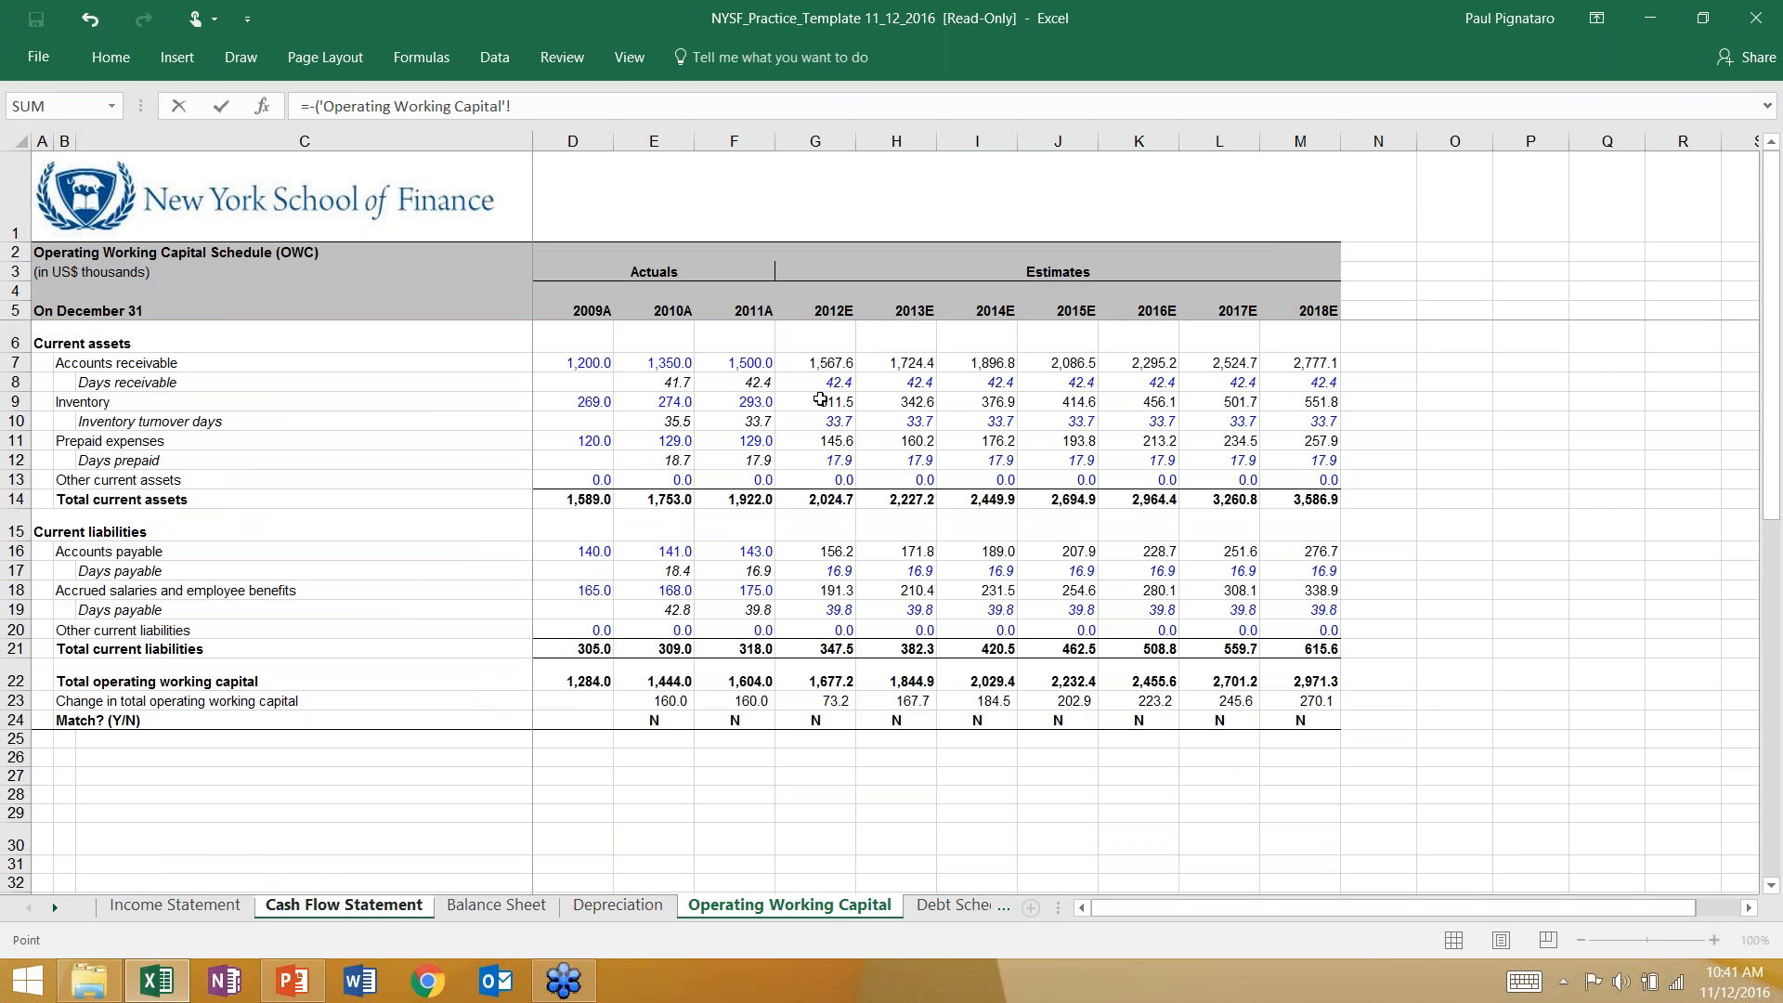
click(817, 401)
text(-)
click(741, 404)
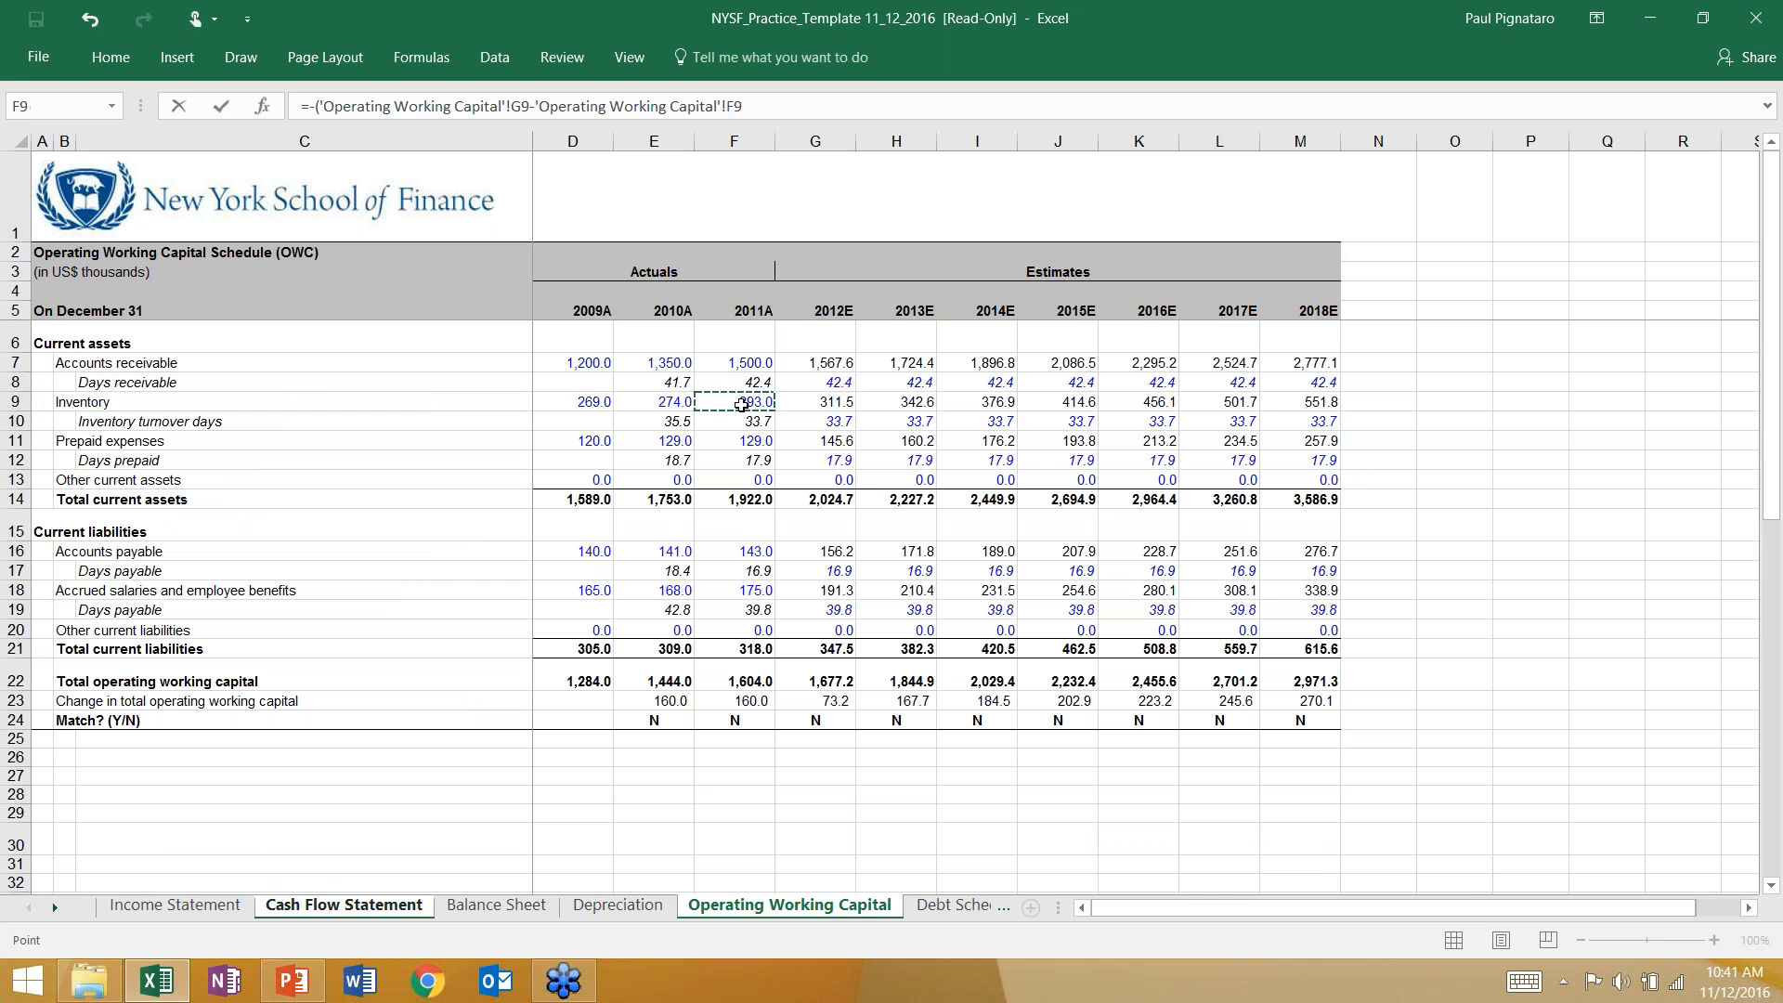
text())
key(ctrl+Return)
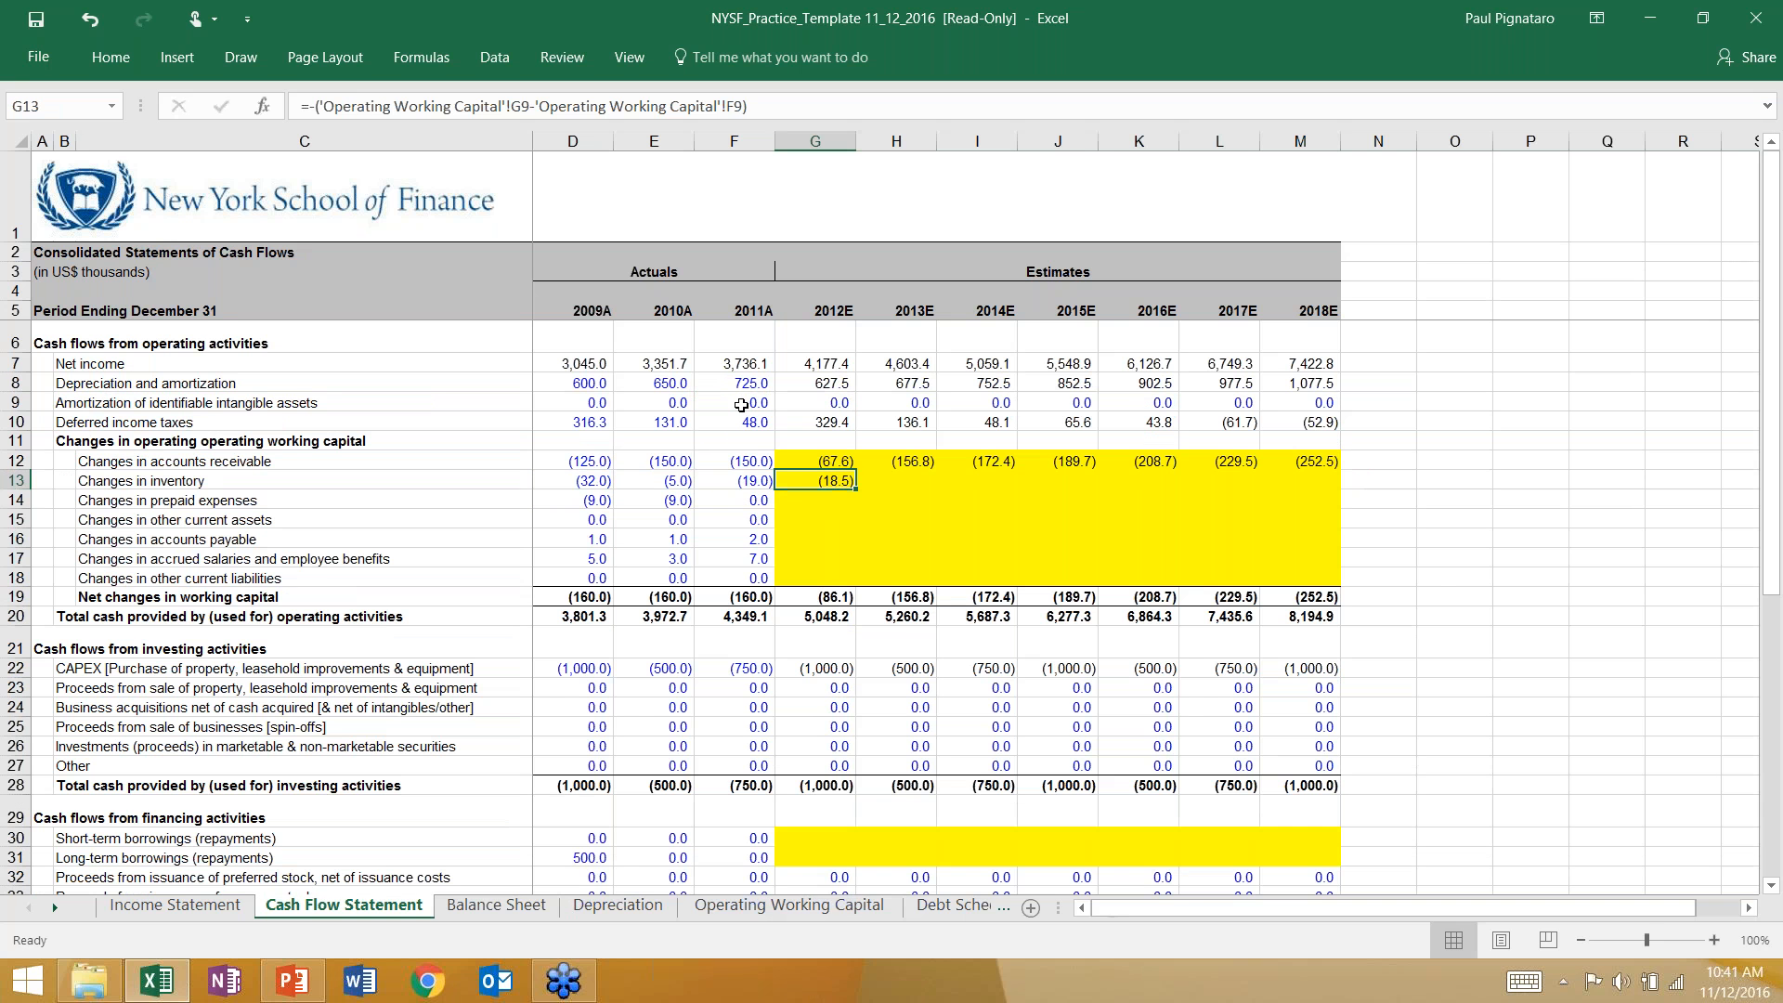
Step: Copy the change in inventory formula from G13 across through 2018E in M13
key(shift+Right)
key(shift+Right)
key(shift+Right)
key(shift+Right)
key(shift+Right)
key(shift+Right)
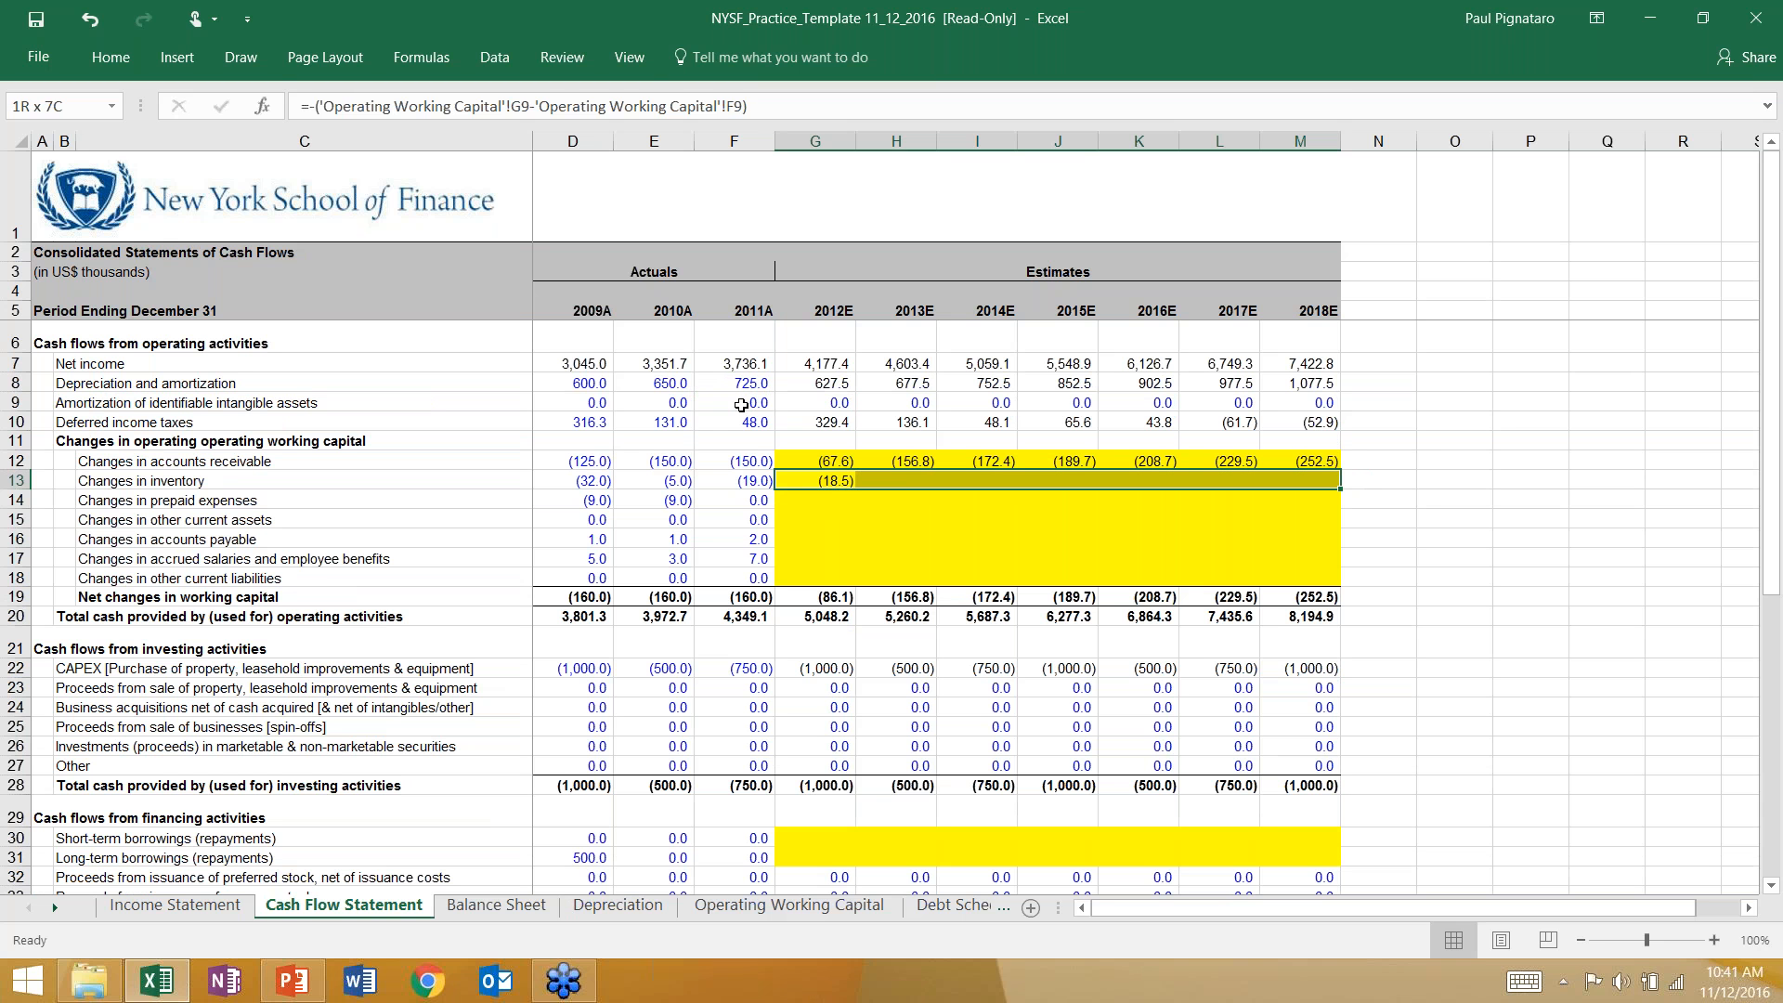
key(ctrl+r)
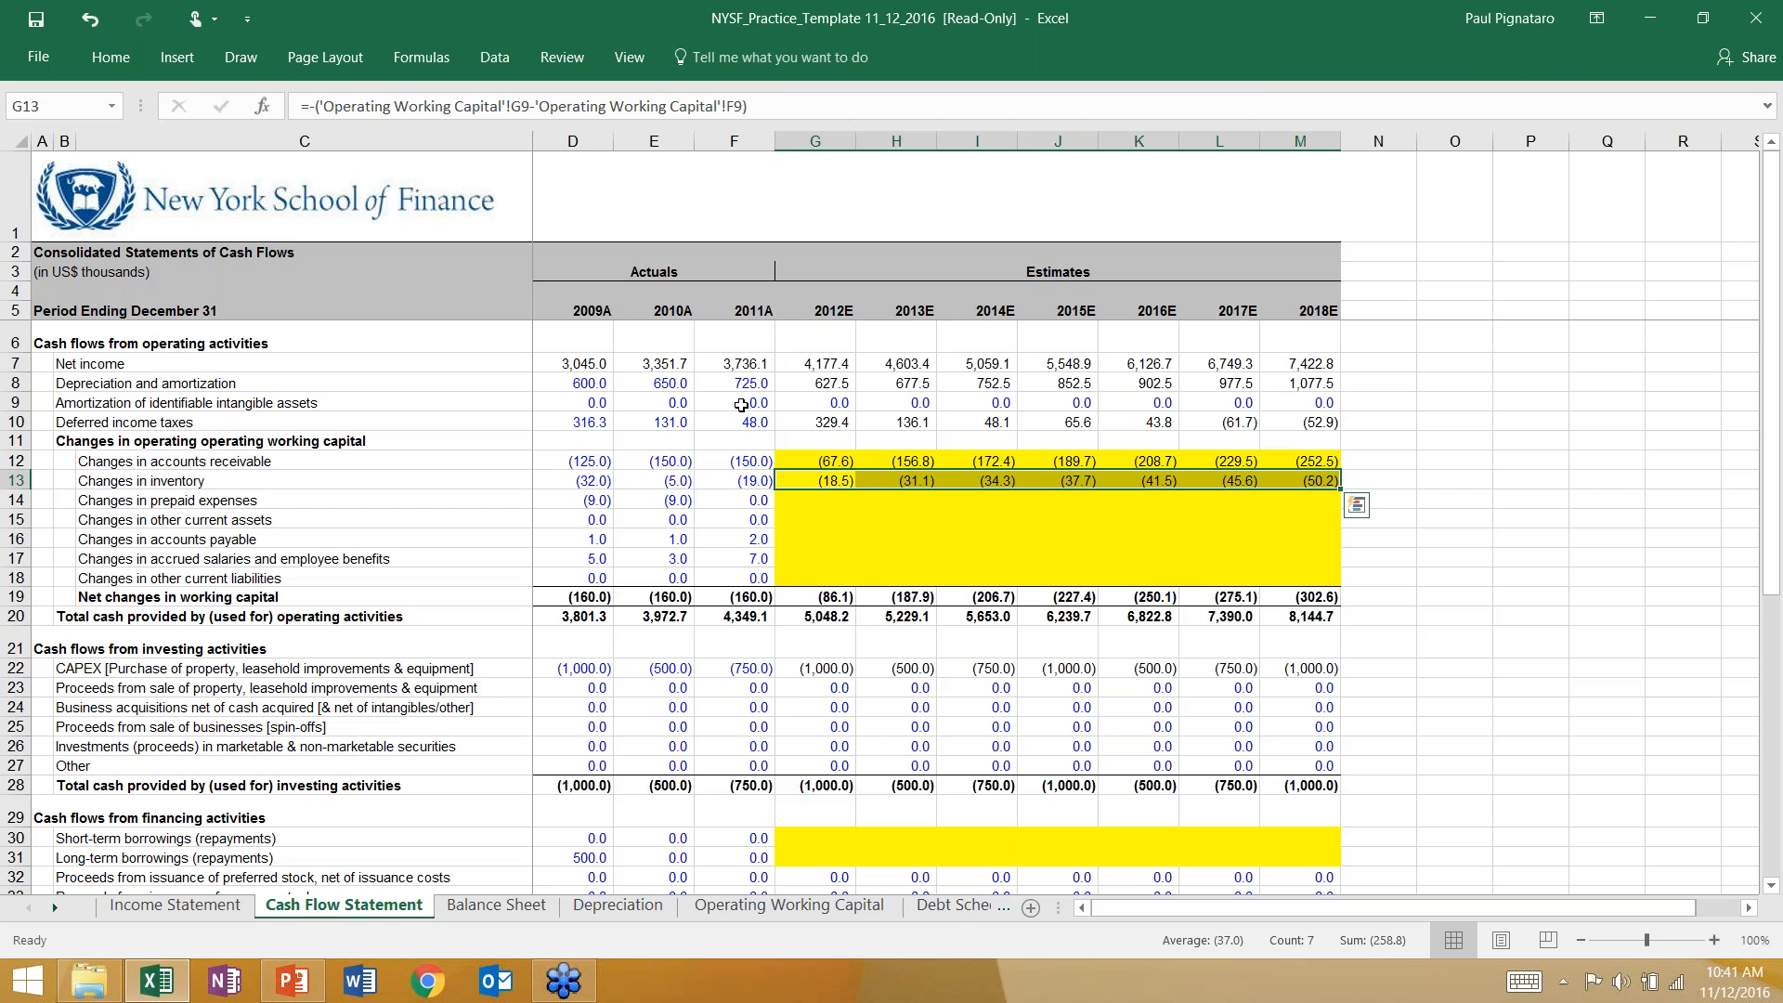
Step: Review the historical changes in prepaid expenses in row 14 and the balances on the Operating Working Capital sheet
key(Down)
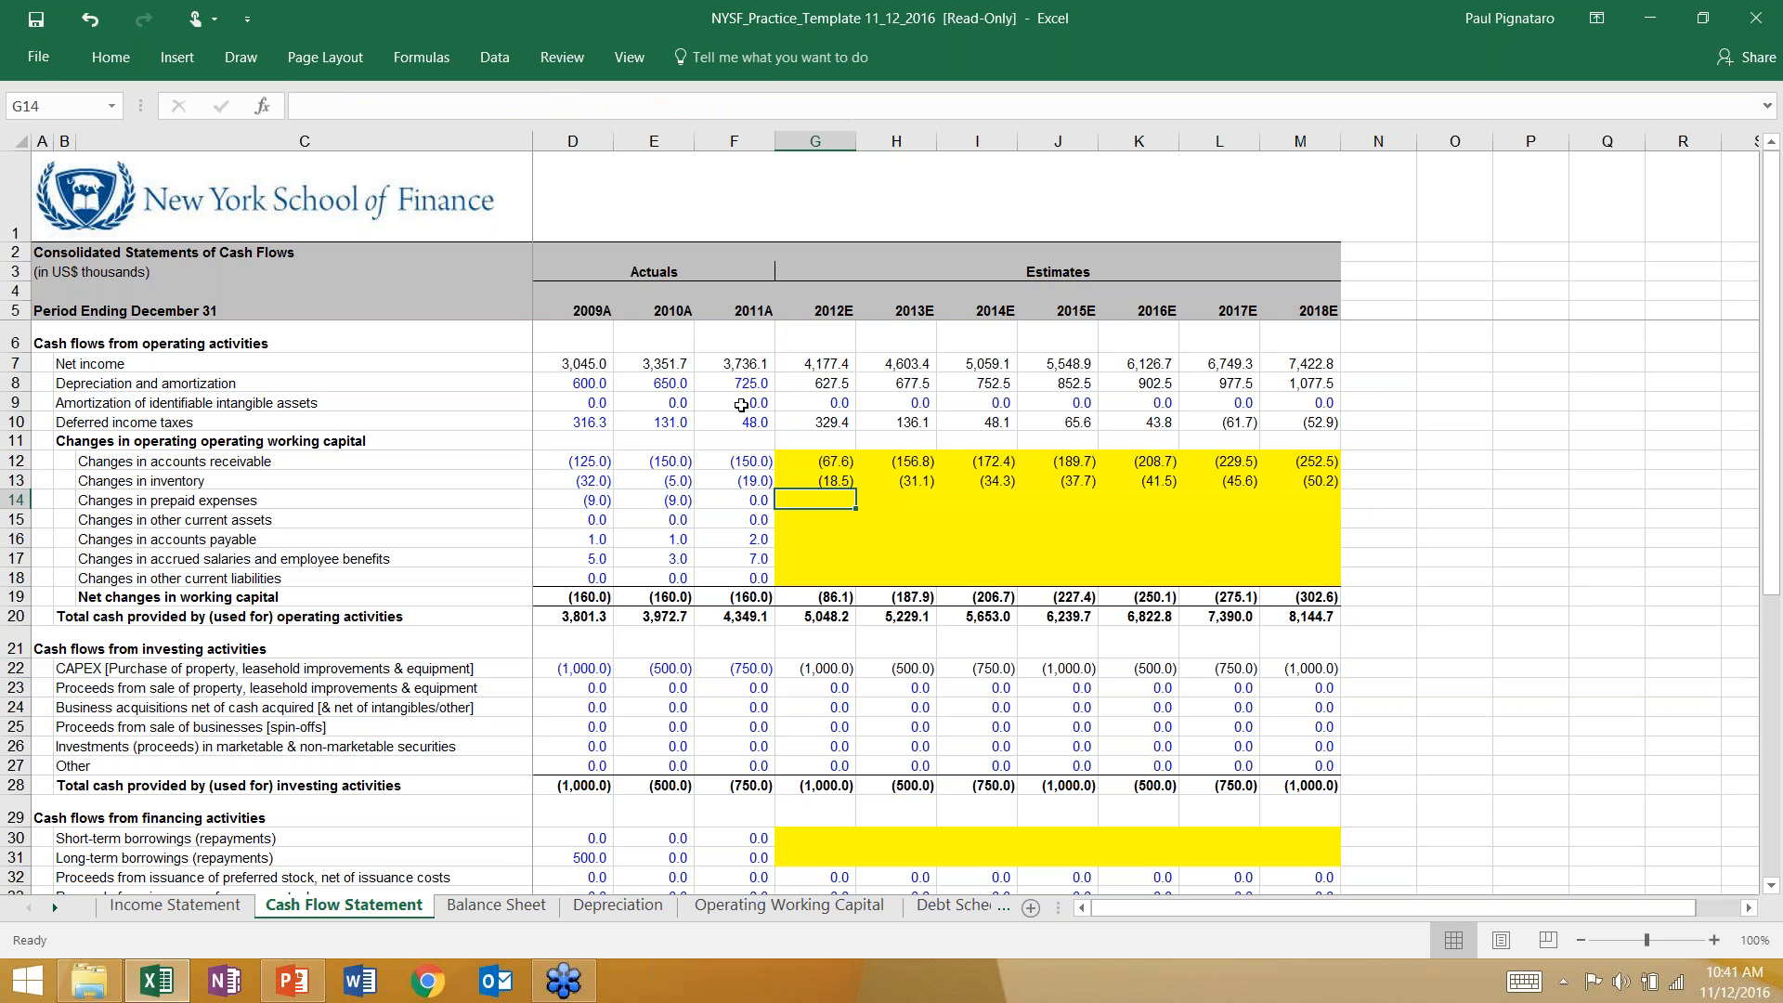
key(Left)
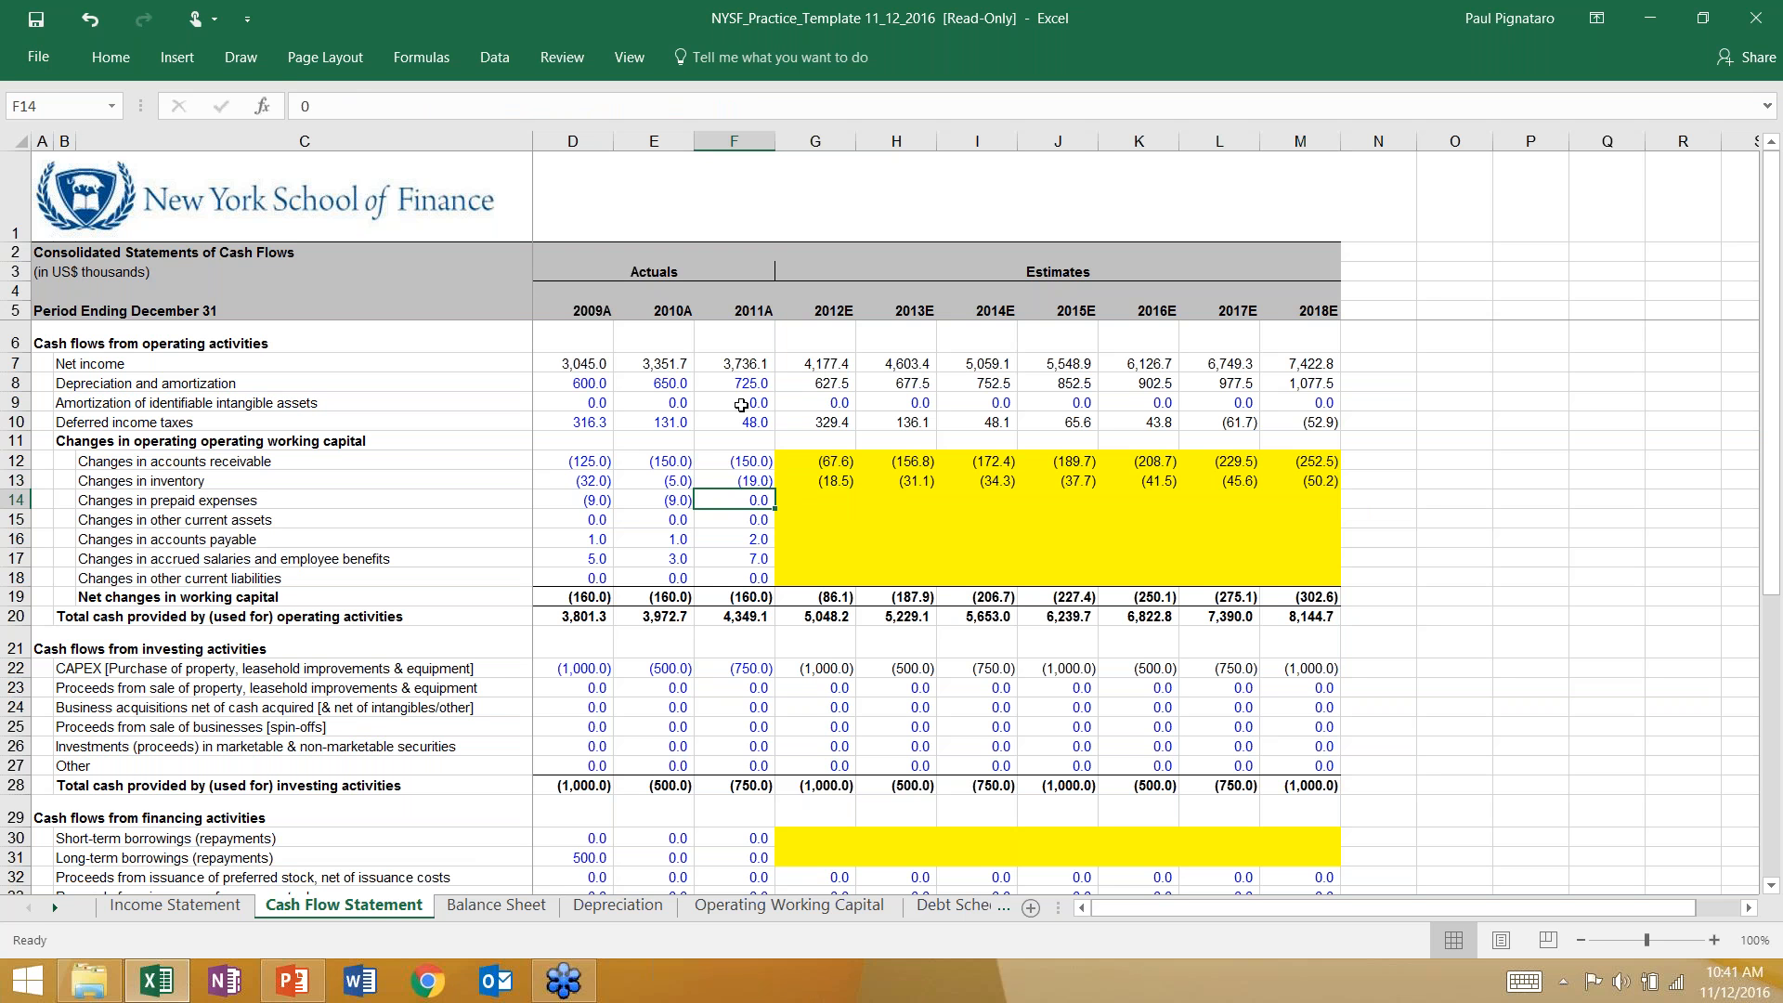
key(Left)
key(Right)
key(Right)
key(Left)
key(Right)
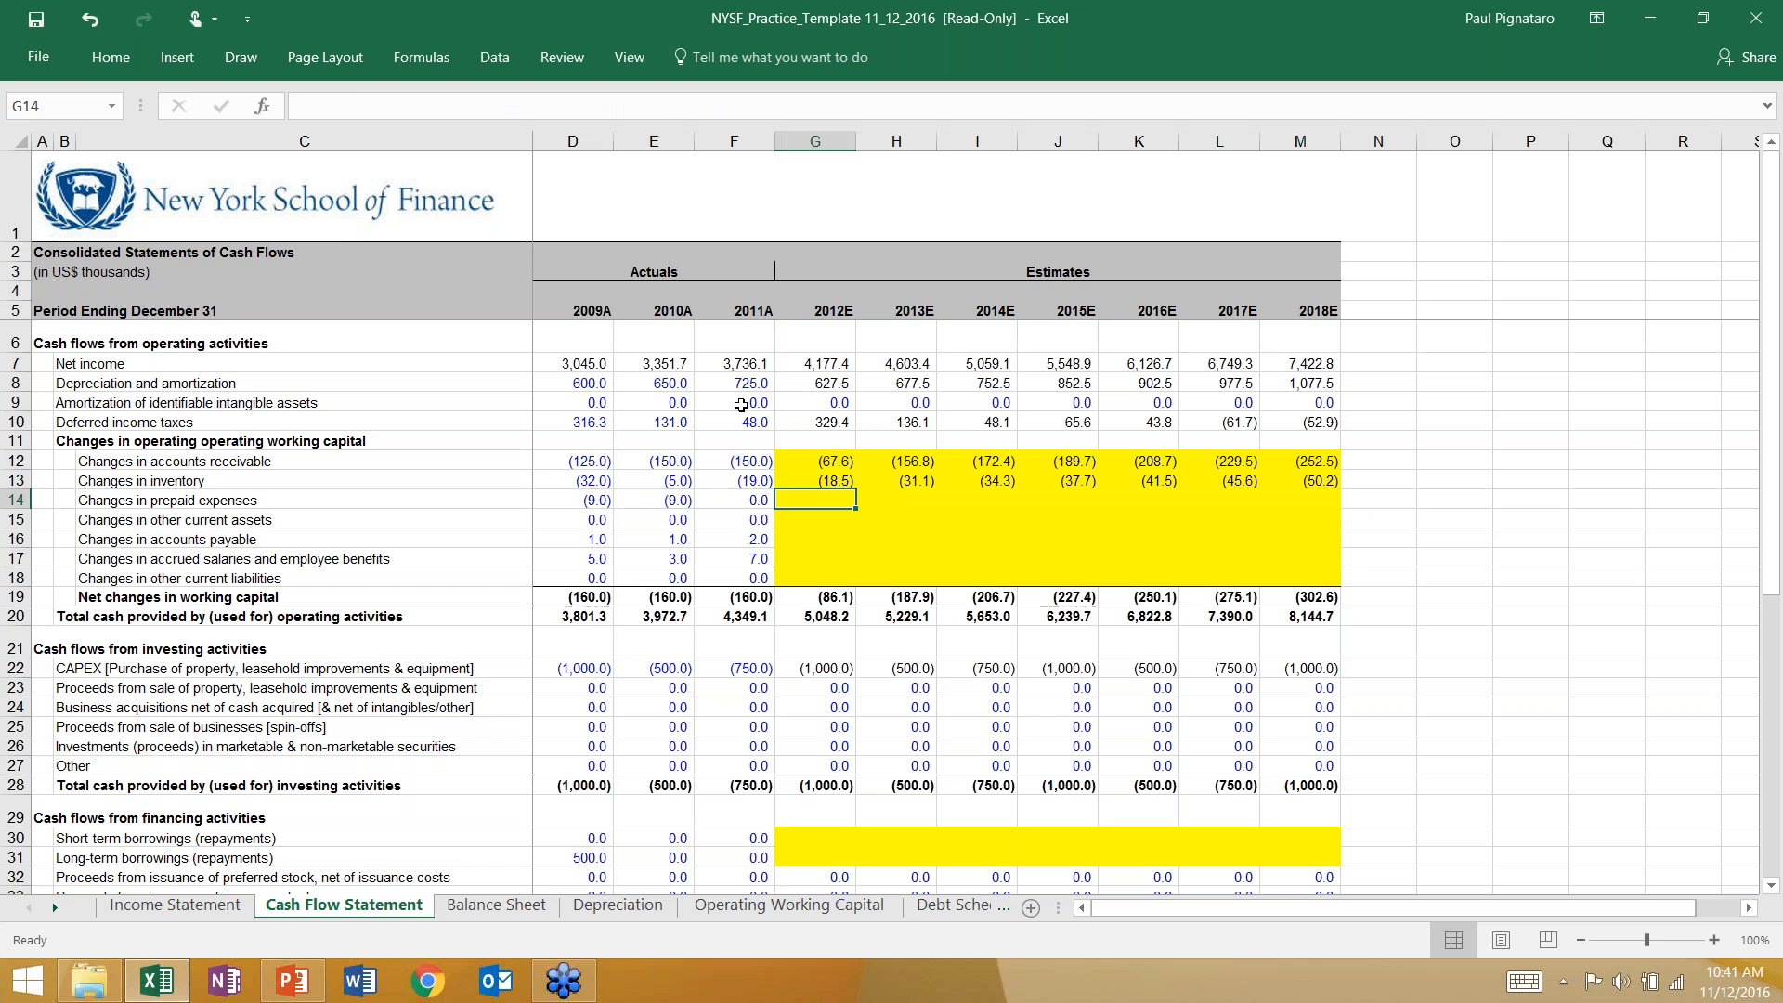
key(Left)
key(Right)
click(788, 906)
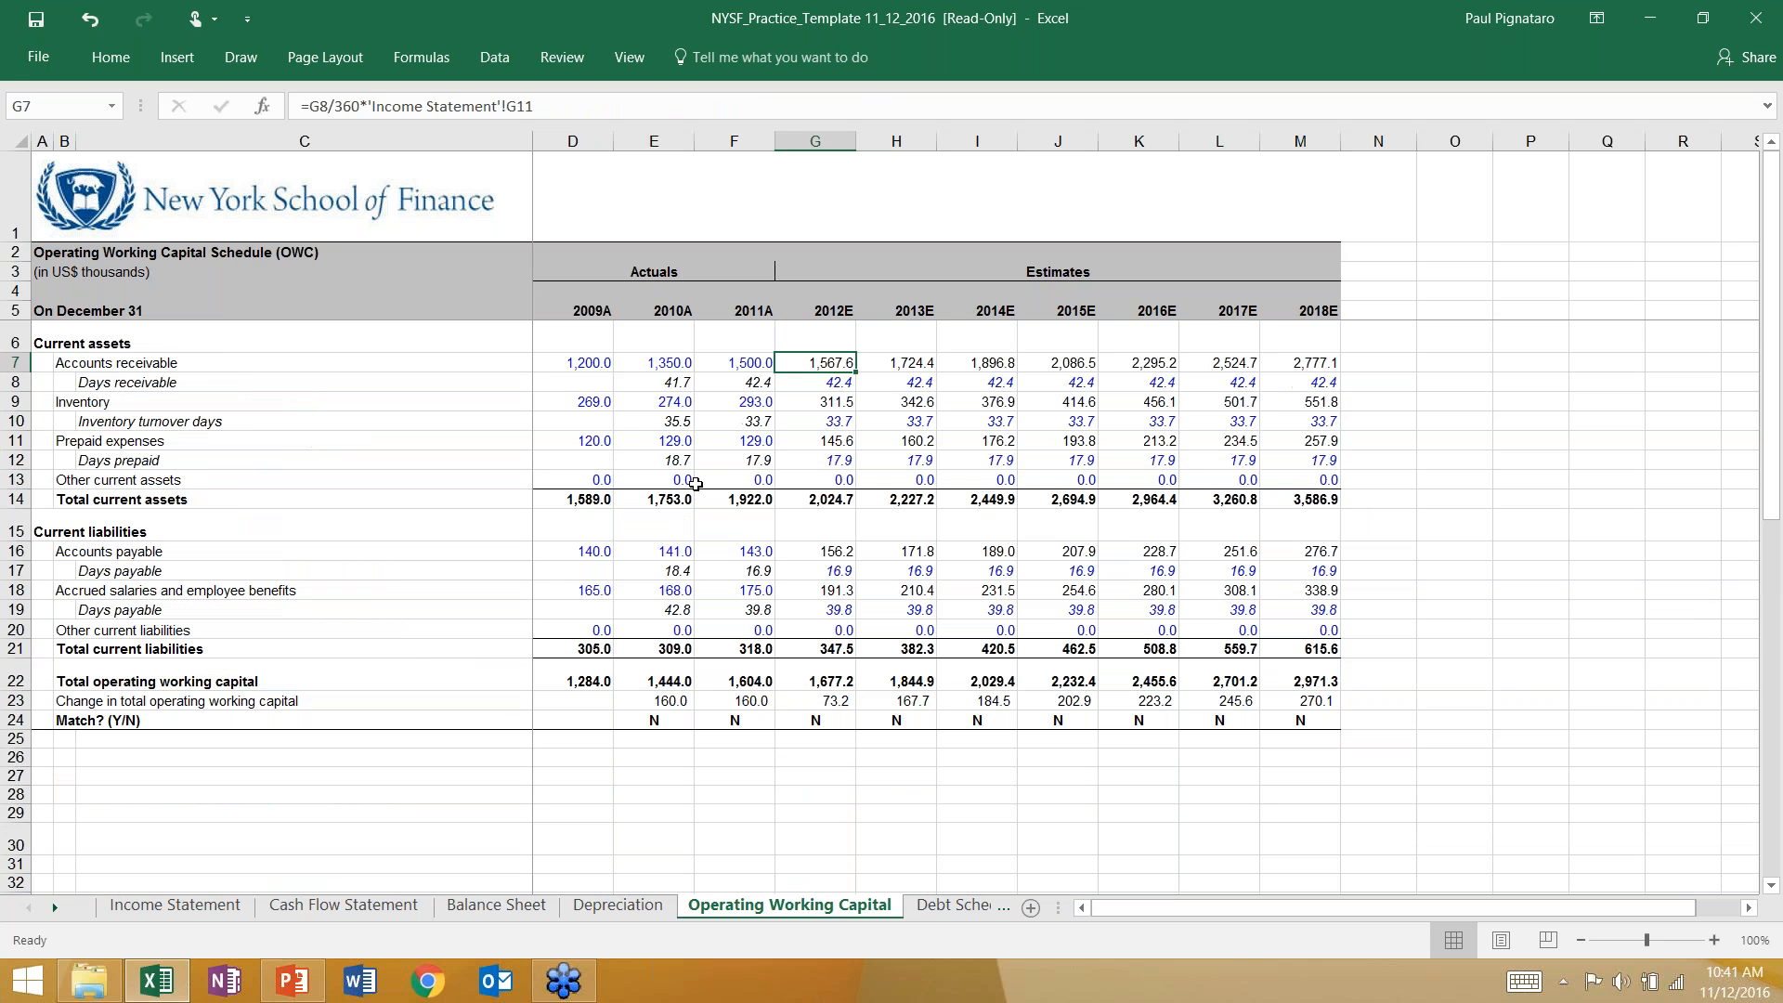
click(328, 909)
Step: Calculate the 2012E change in prepaid expenses in Cash Flow Statement cell G14 with =-('Operating Working Capital'!G11-'Operating Working Capital'!F11)
text(-)
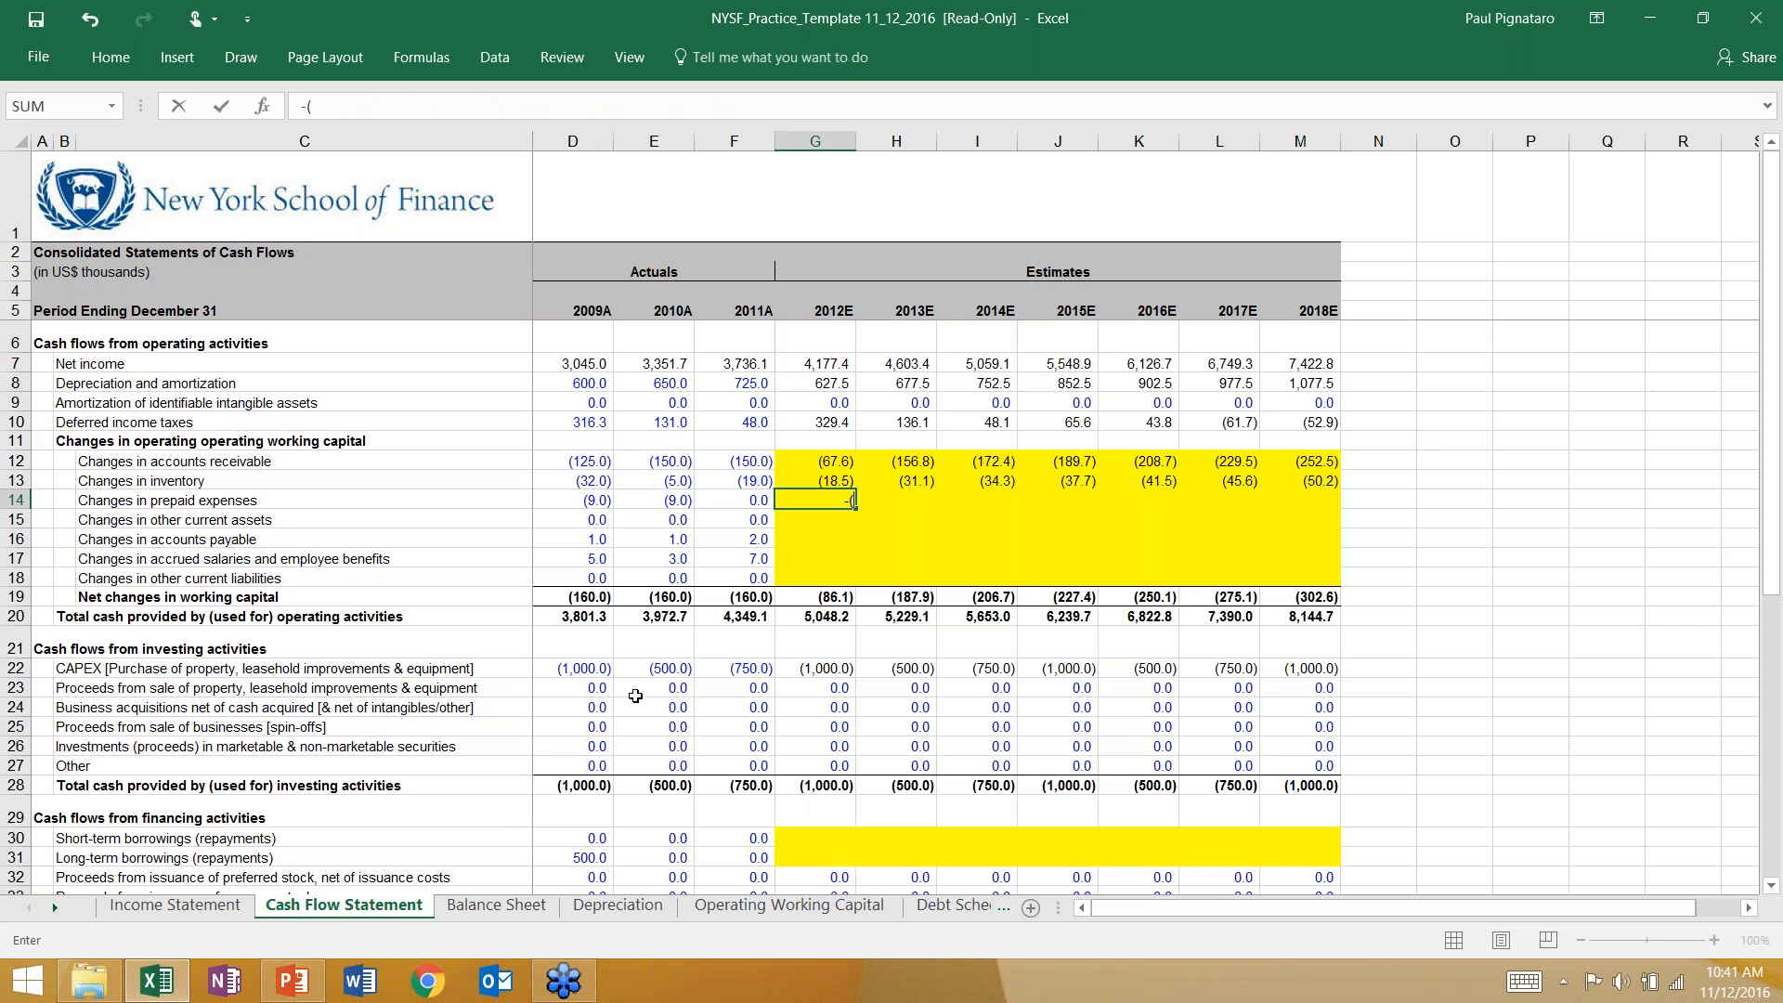
text(()
click(781, 910)
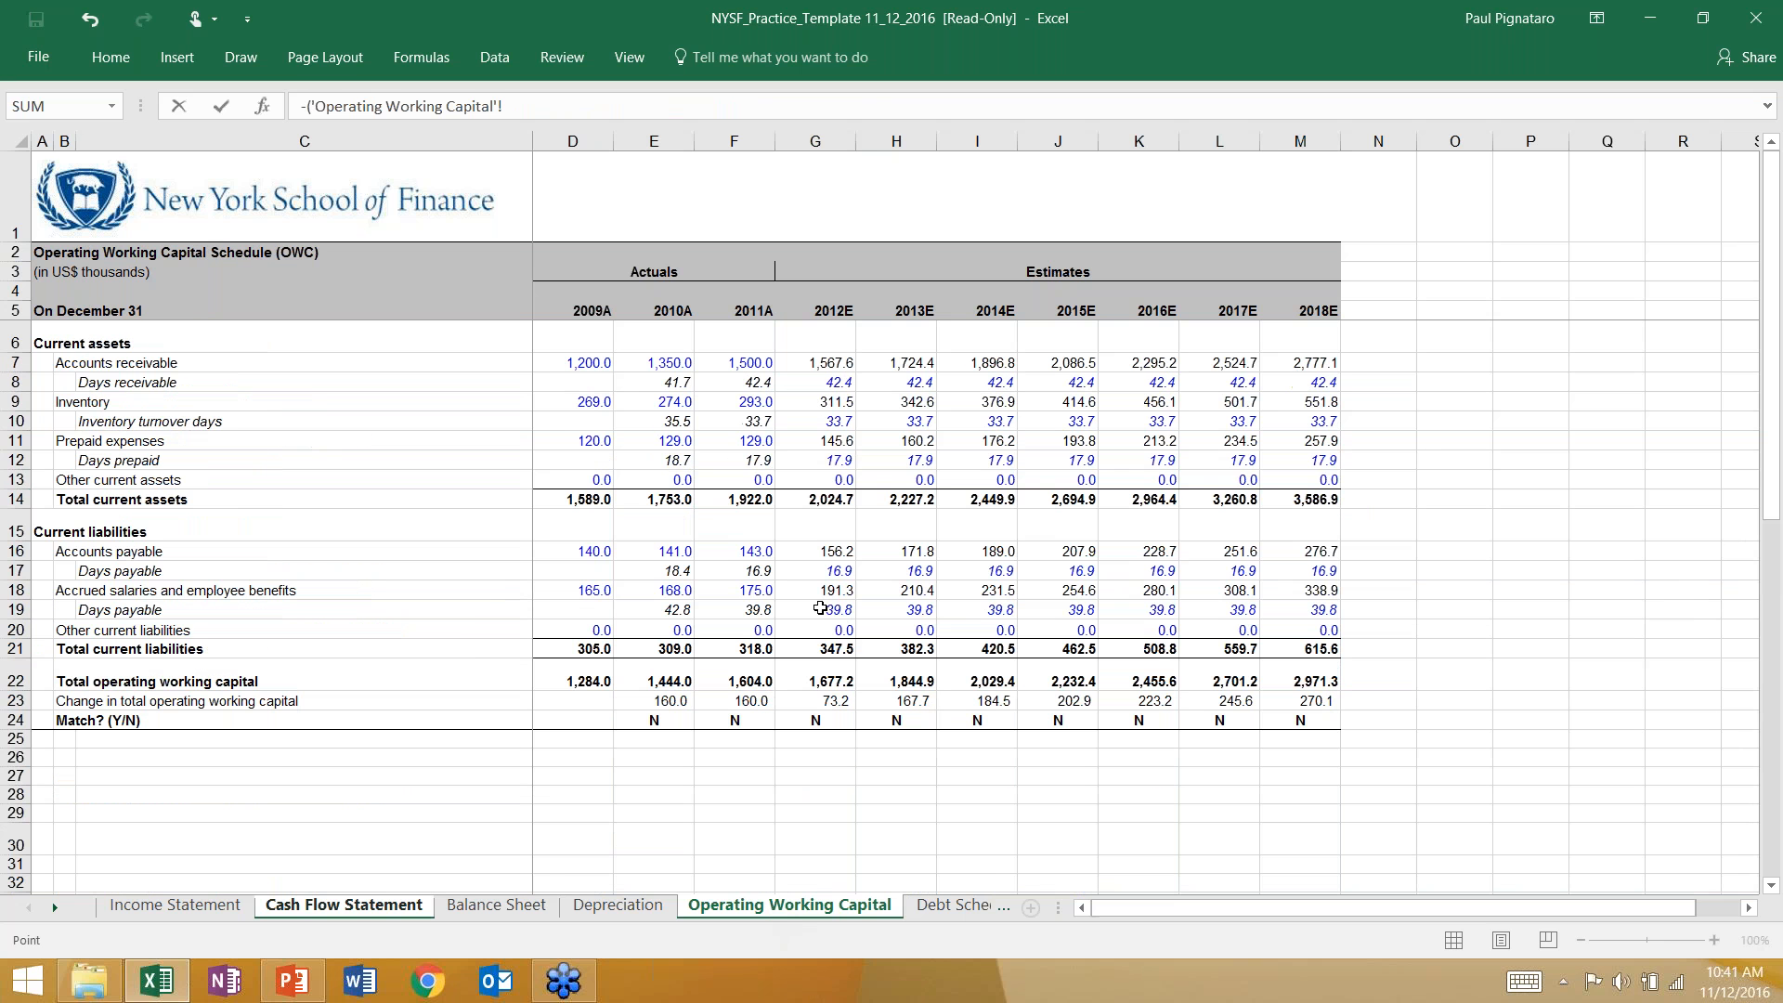
click(819, 437)
text(-)
click(742, 438)
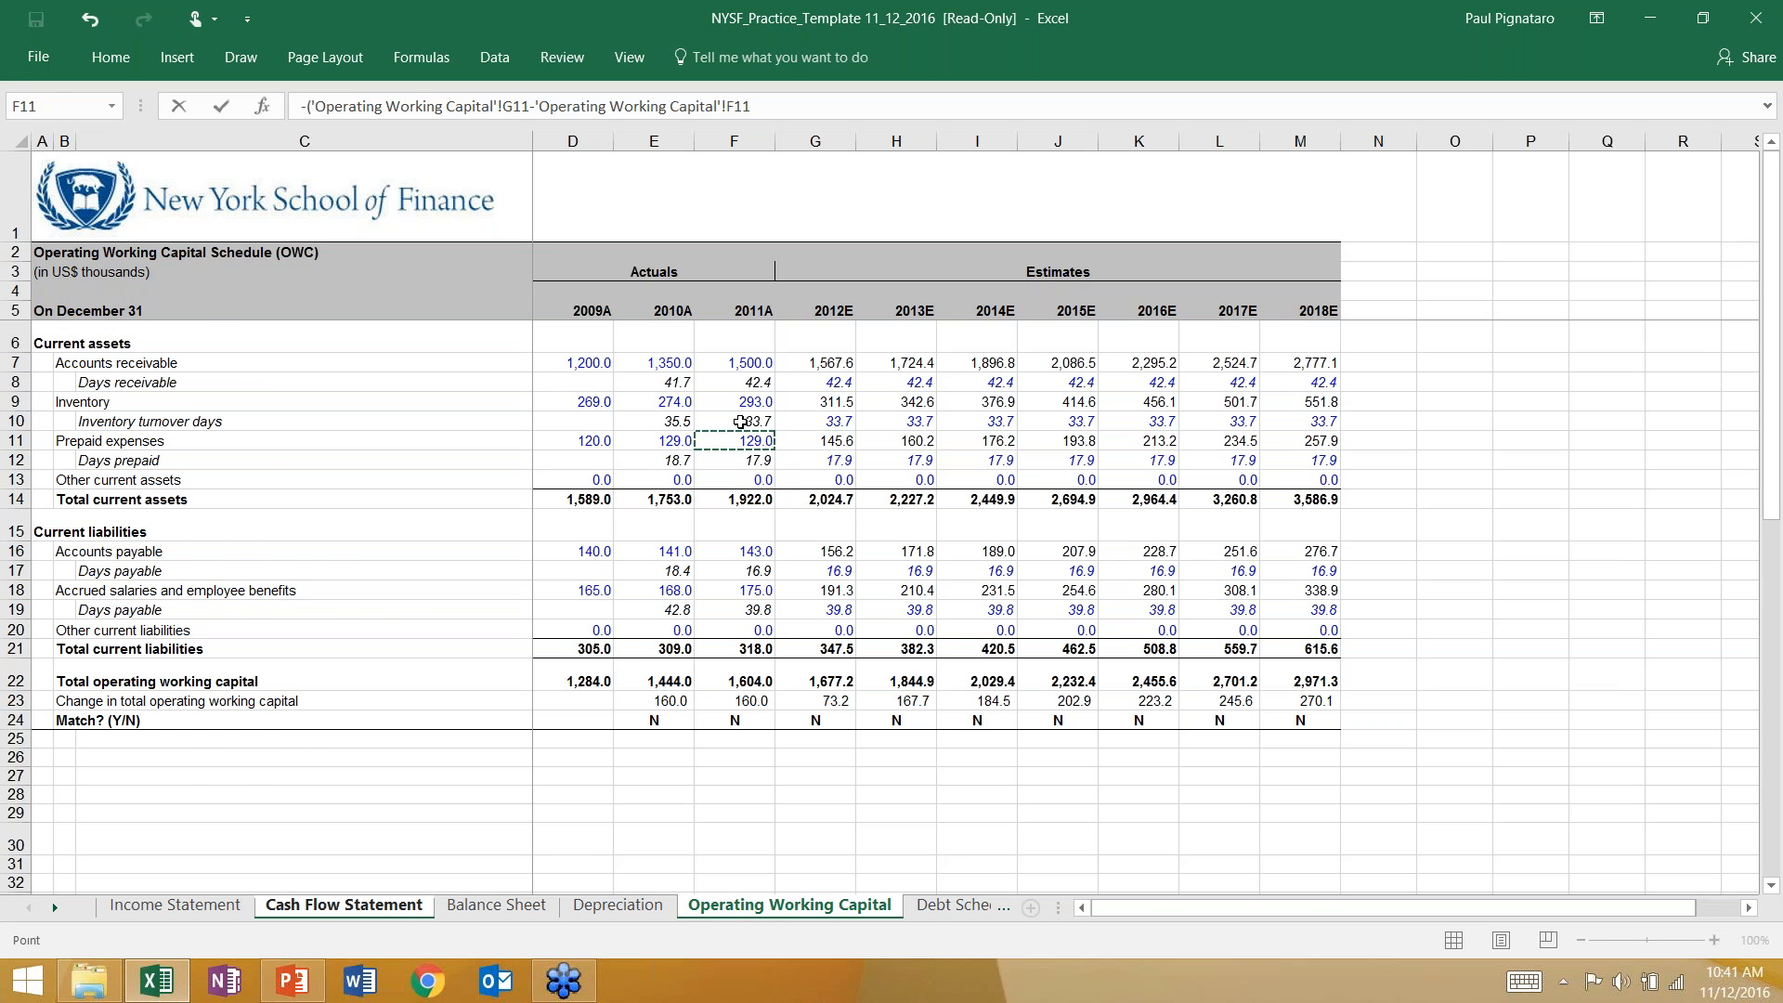
text())
key(ctrl+Return)
Step: Copy the change in prepaid expenses formula from G14 across through 2018E in M14
key(shift+Right)
key(shift+Right)
key(shift+Right)
key(shift+Right)
key(shift+Right)
key(shift+Right)
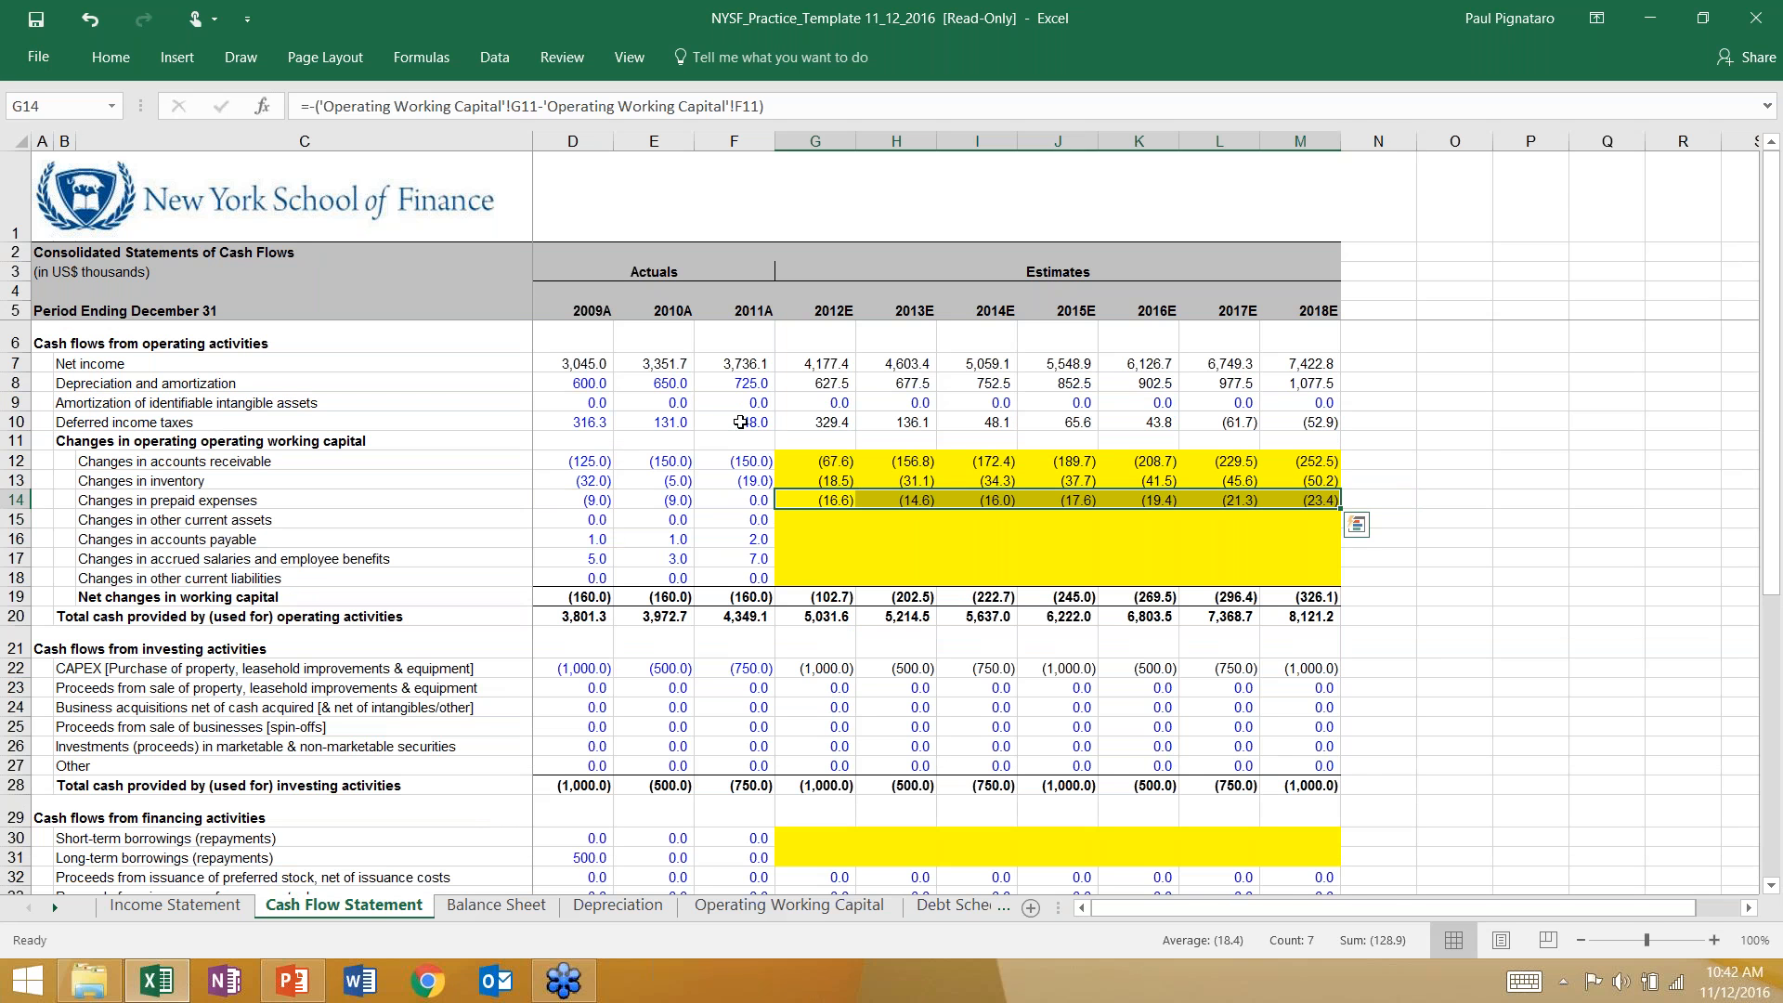
key(ctrl+r)
Step: Calculate the 2012E change in other current assets in G15 with =-('Operating Working Capital'!G13-'Operating Working Capital'!F13)
key(Down)
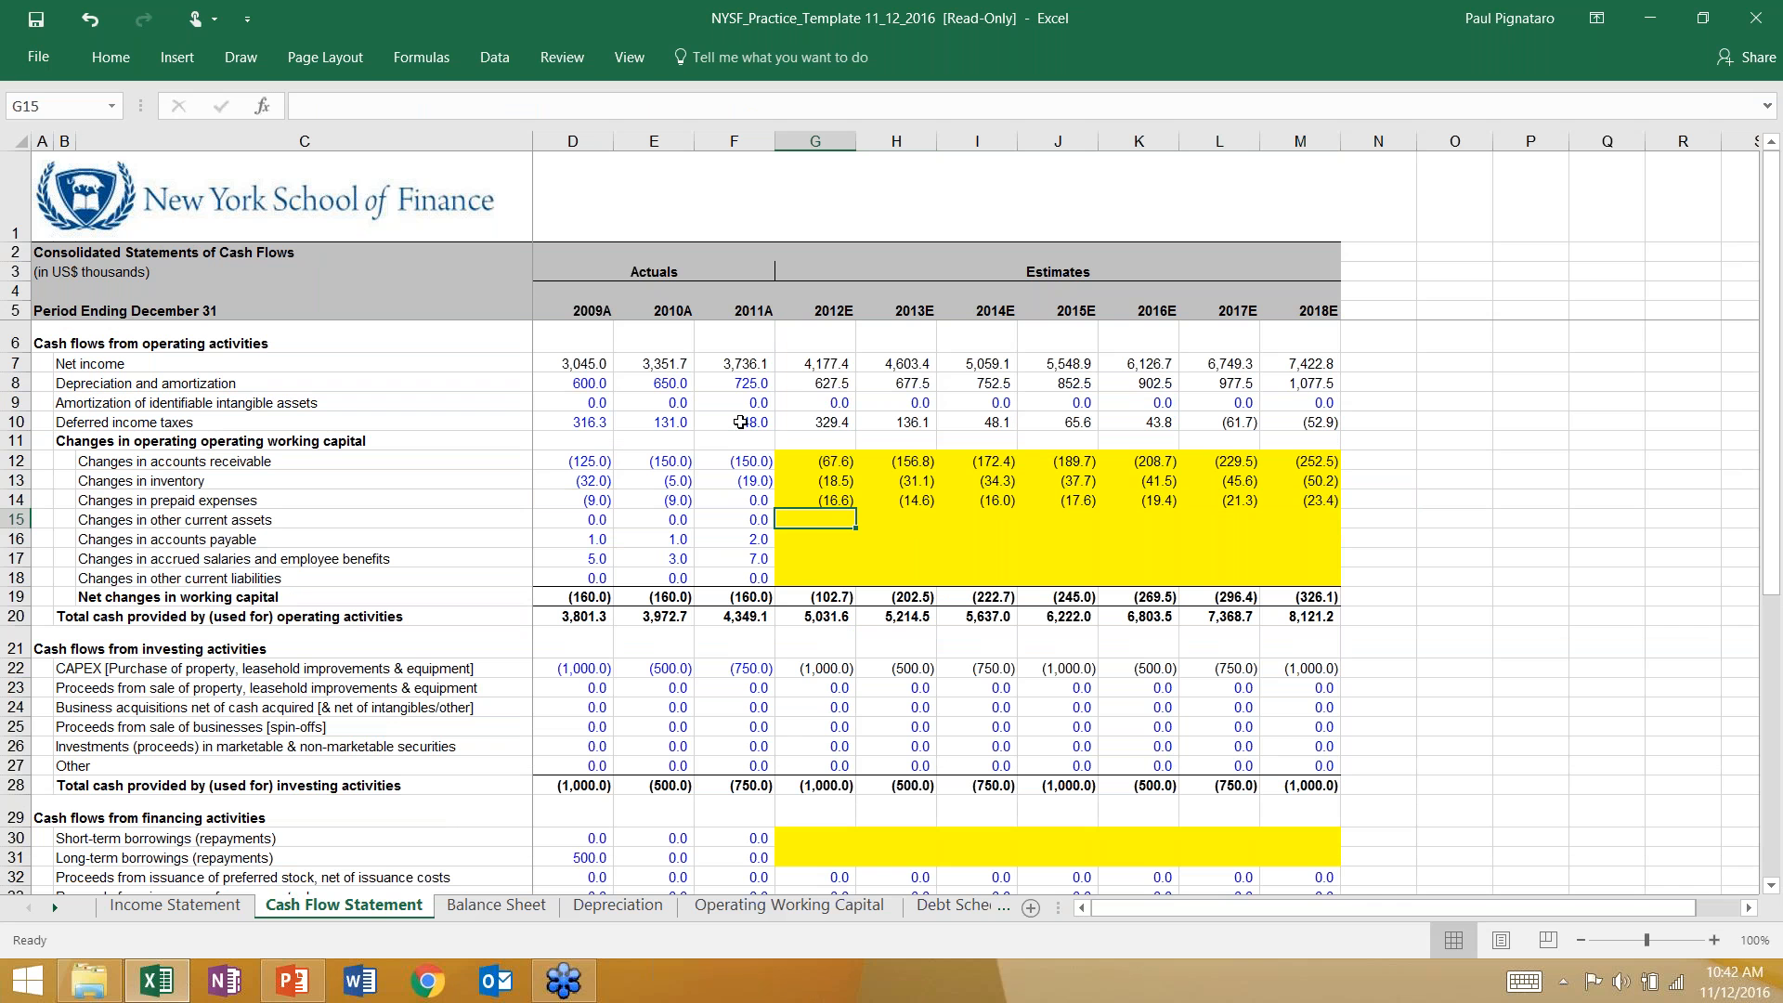
text(-()
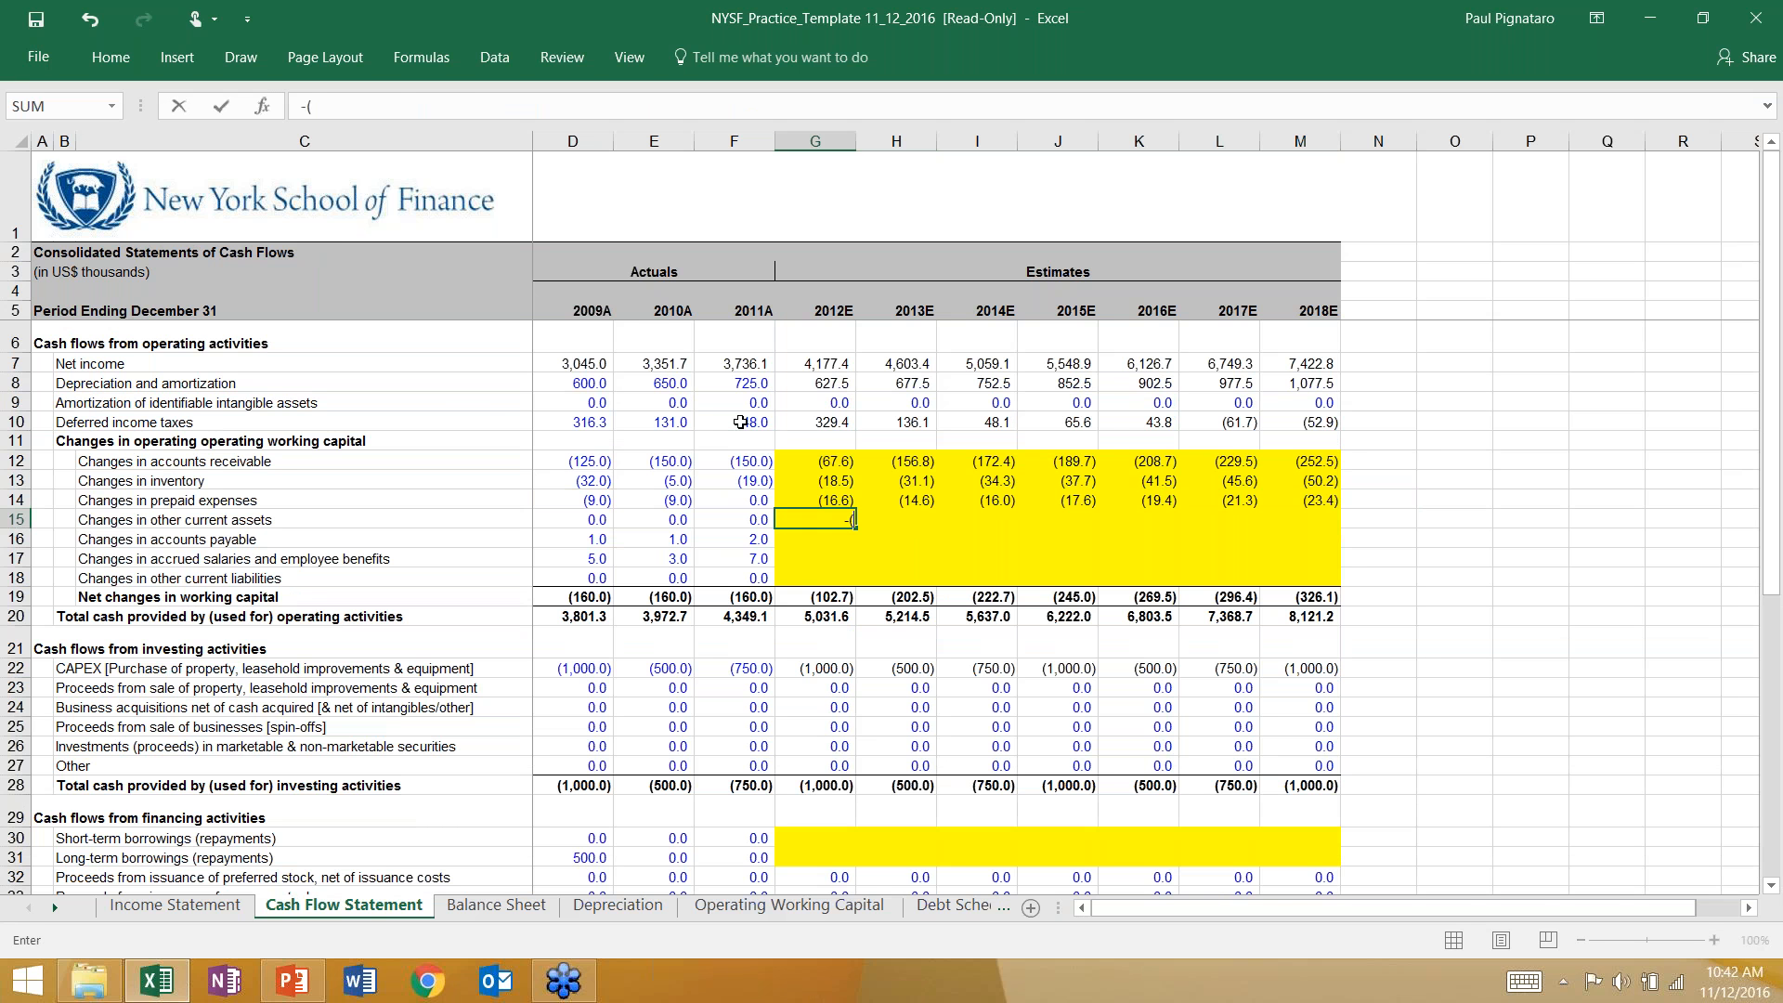
click(788, 904)
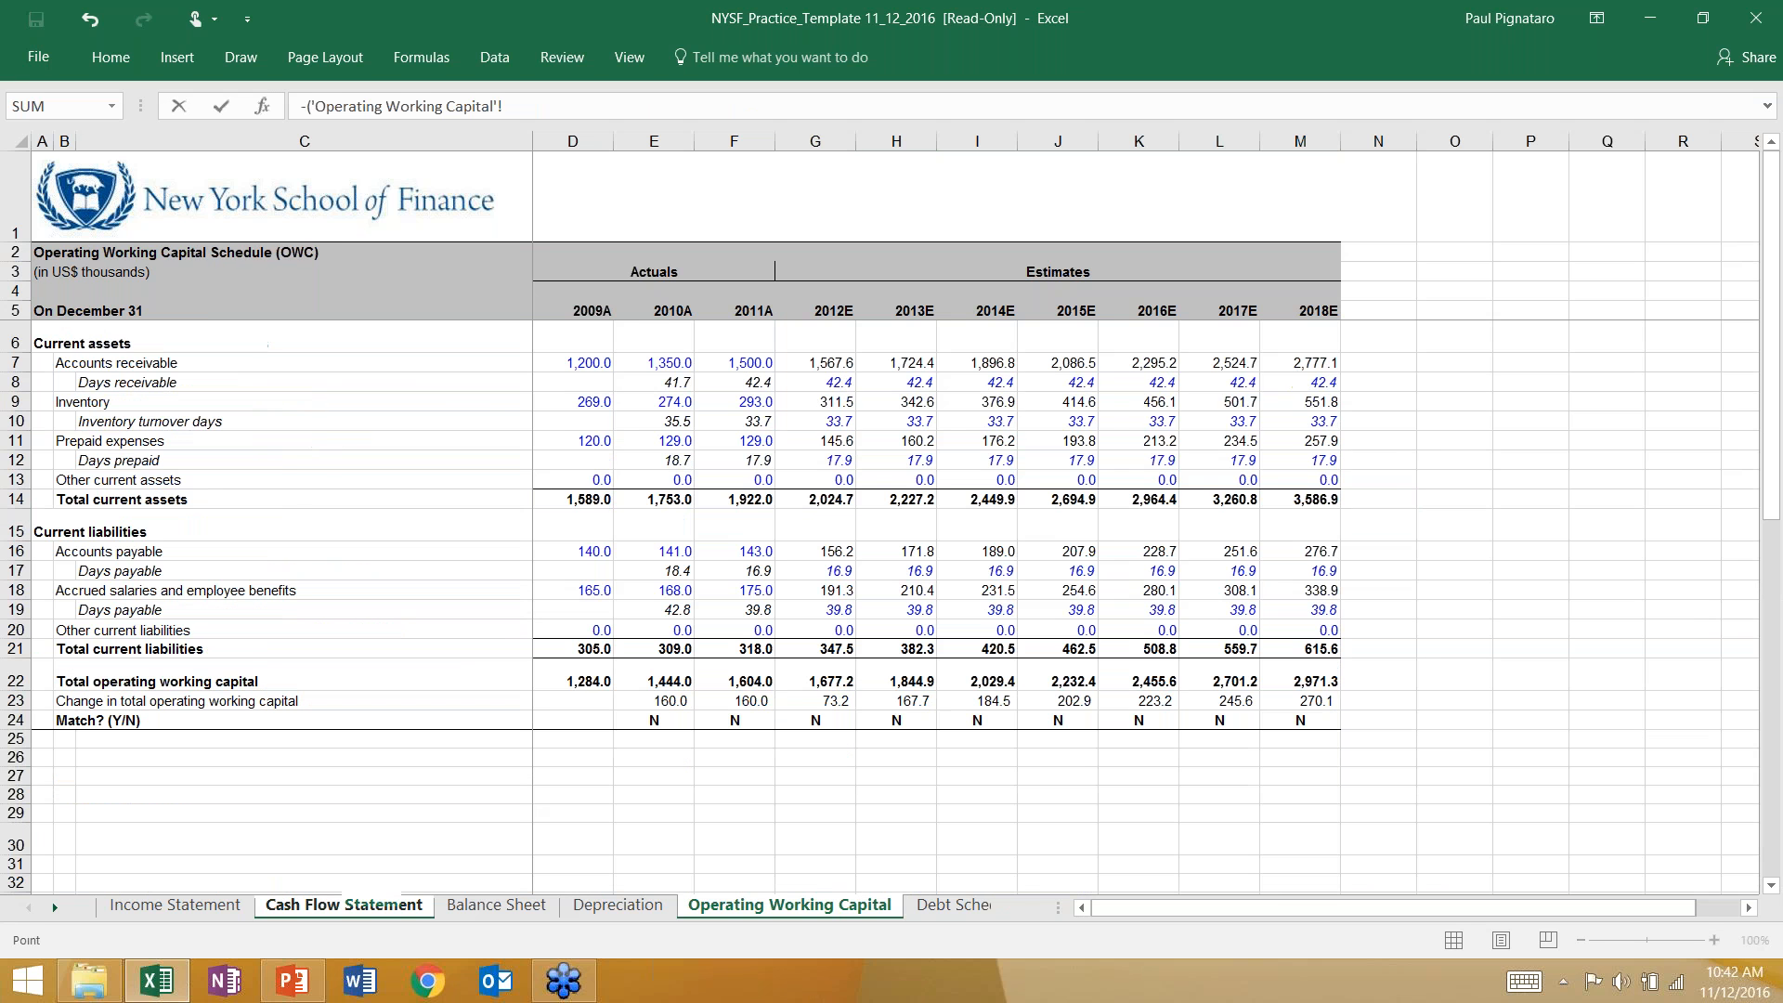
click(823, 479)
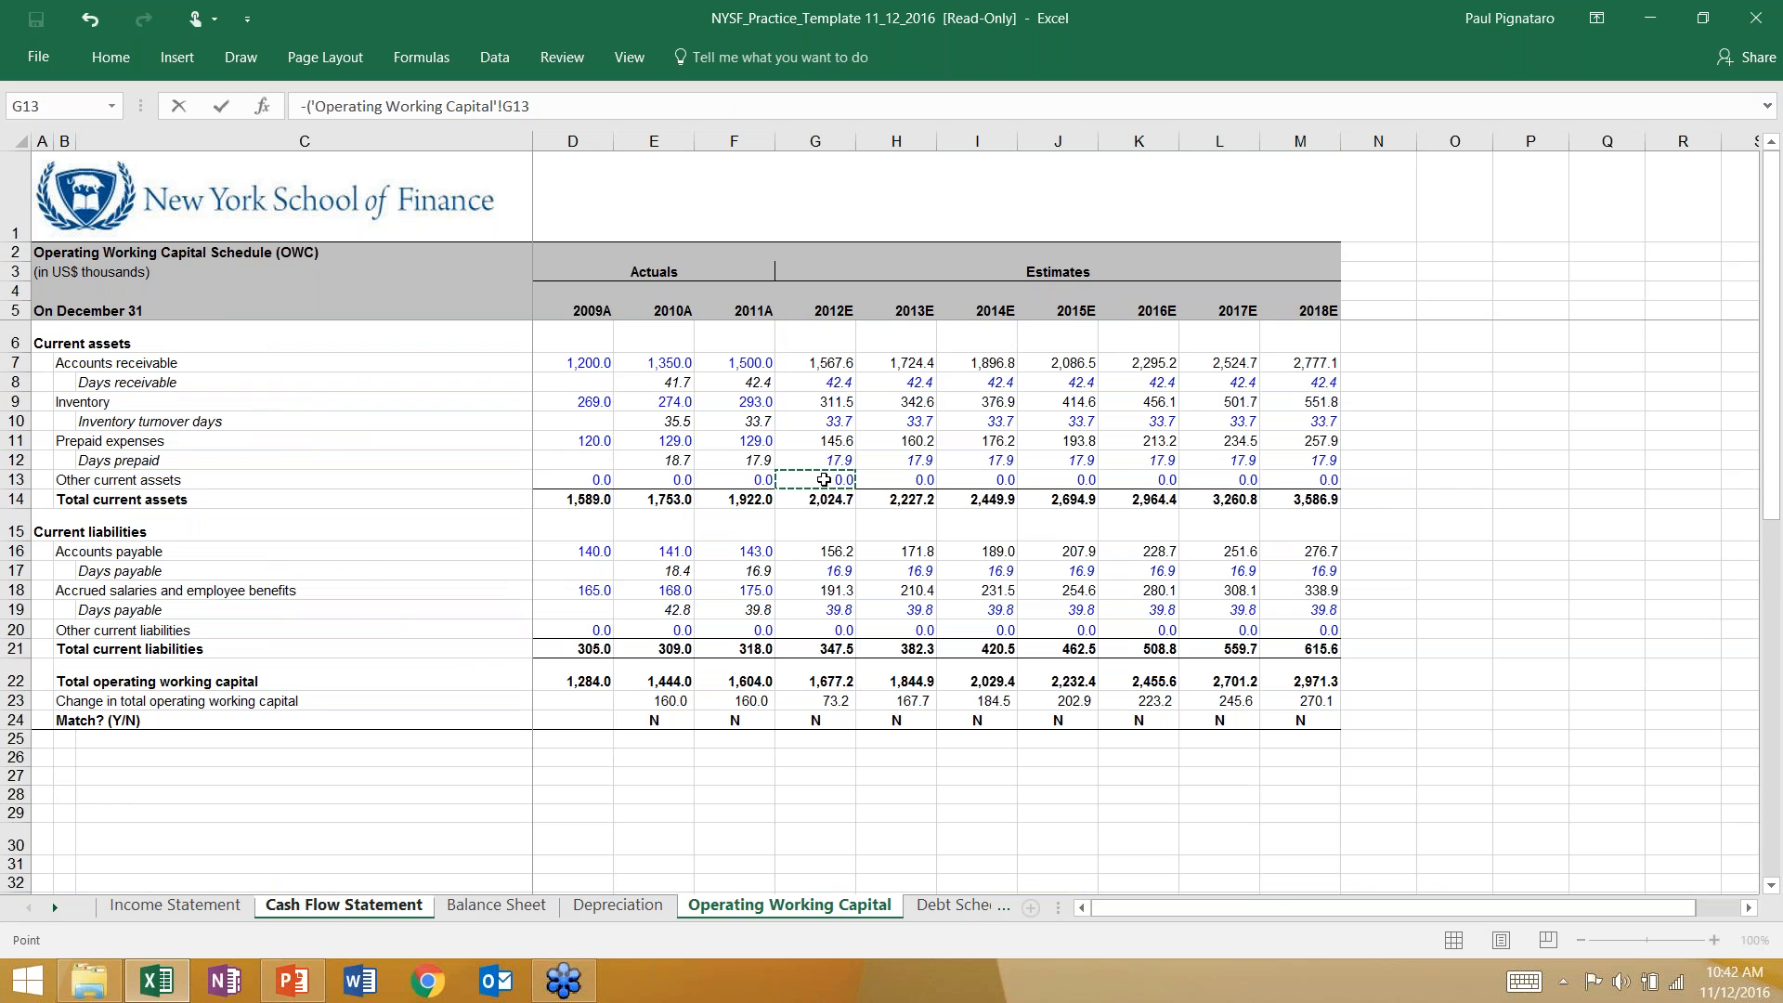
text(-)
click(733, 479)
key(Return)
Step: Copy the change in other current assets formula from G15 across through 2018E in M15
key(shift+Right)
key(shift+Right)
key(shift+Right)
key(shift+Right)
key(shift+Right)
key(shift+Right)
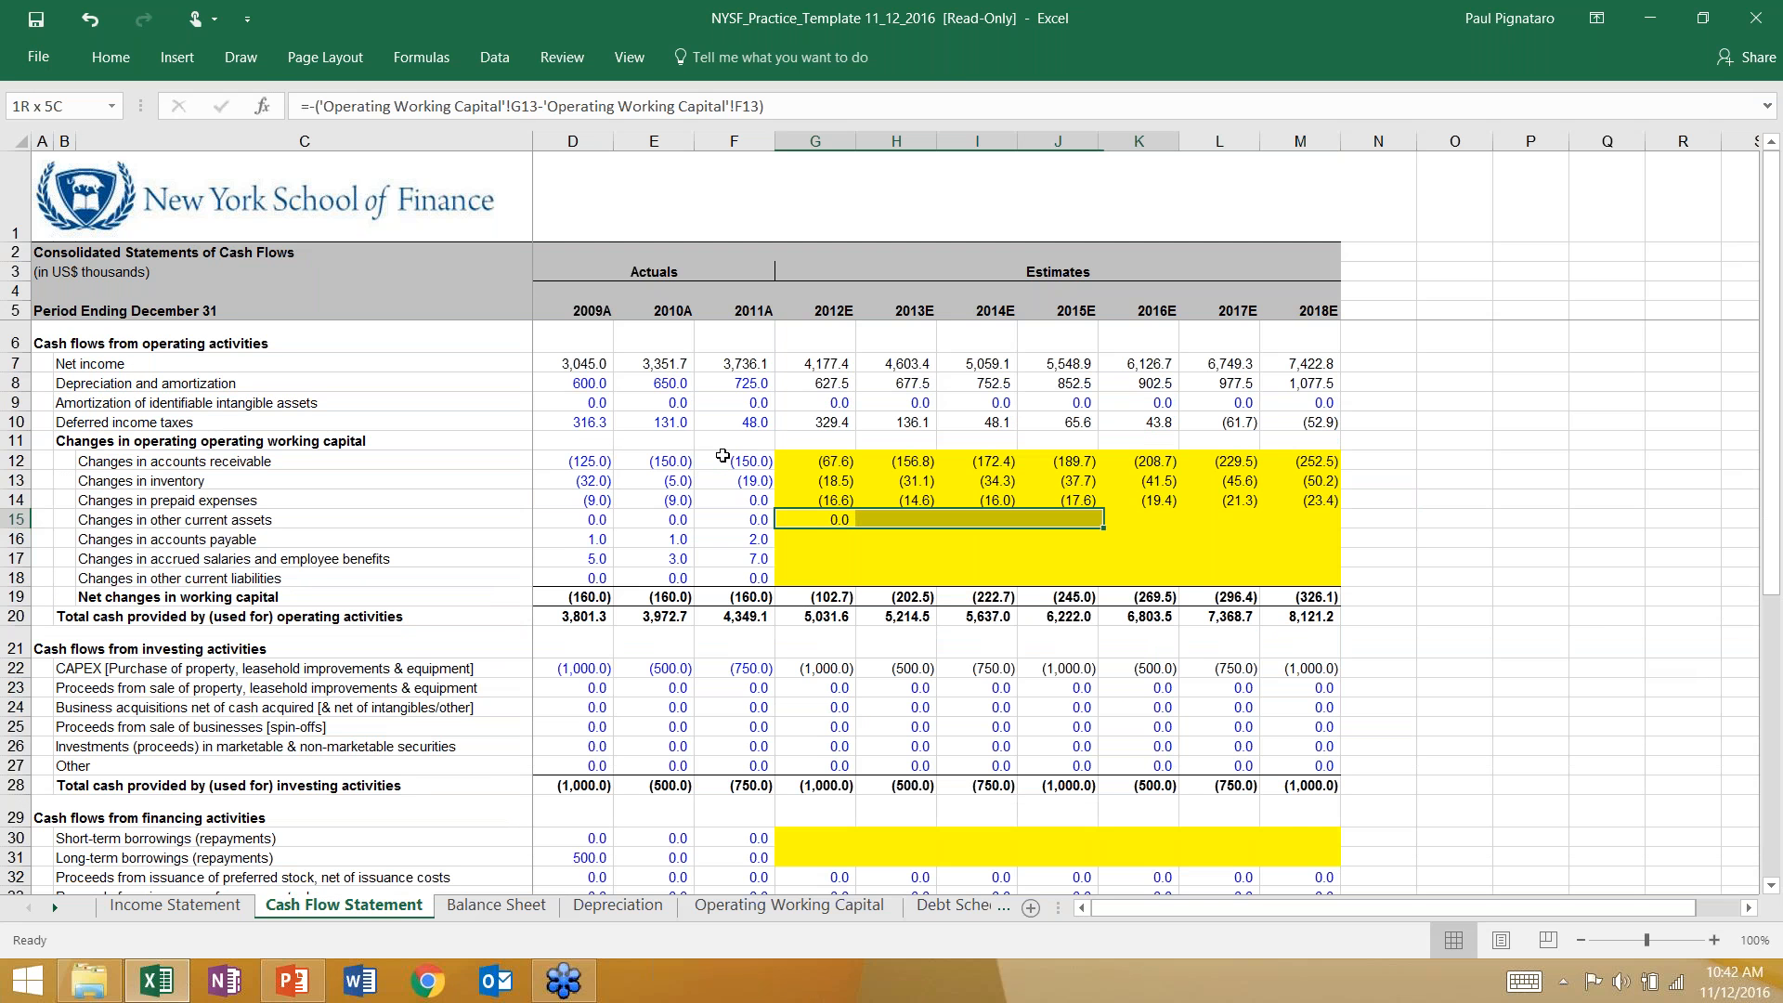
key(ctrl+r)
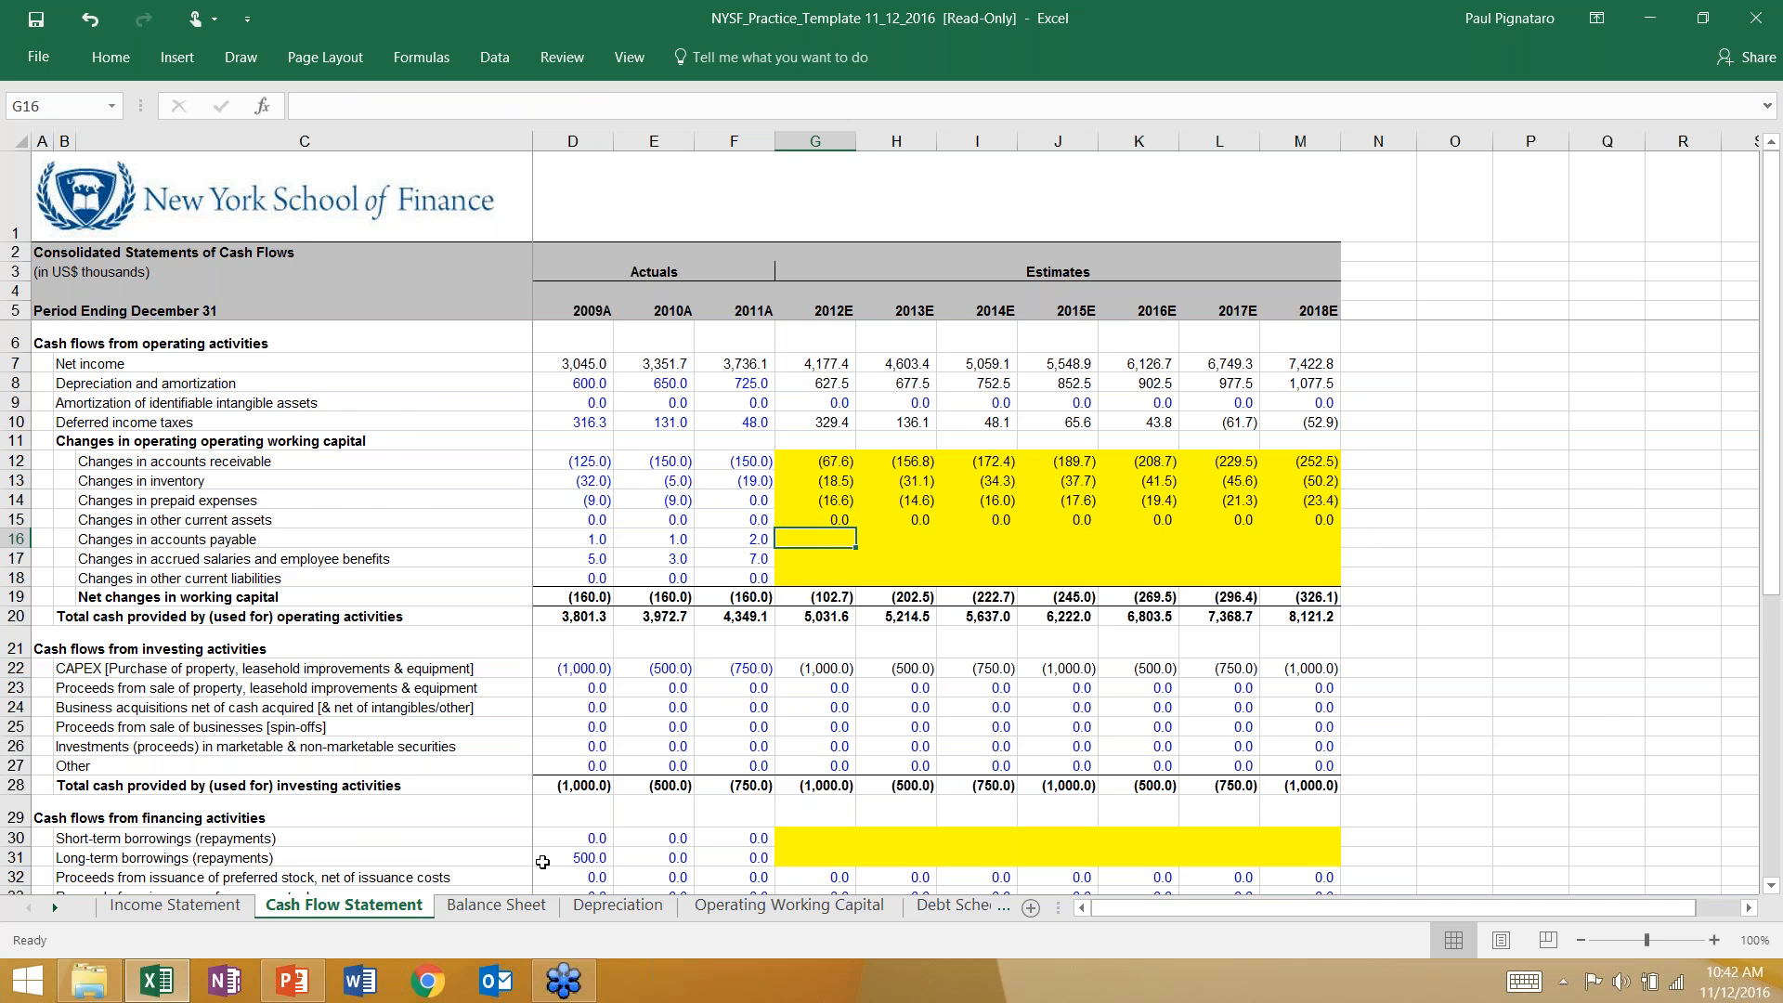
Step: Calculate the 2012E change in accounts payable in Cash Flow Statement cell G16 with ='Operating Working Capital'!G16-'Operating Working Capital'!F16
click(525, 905)
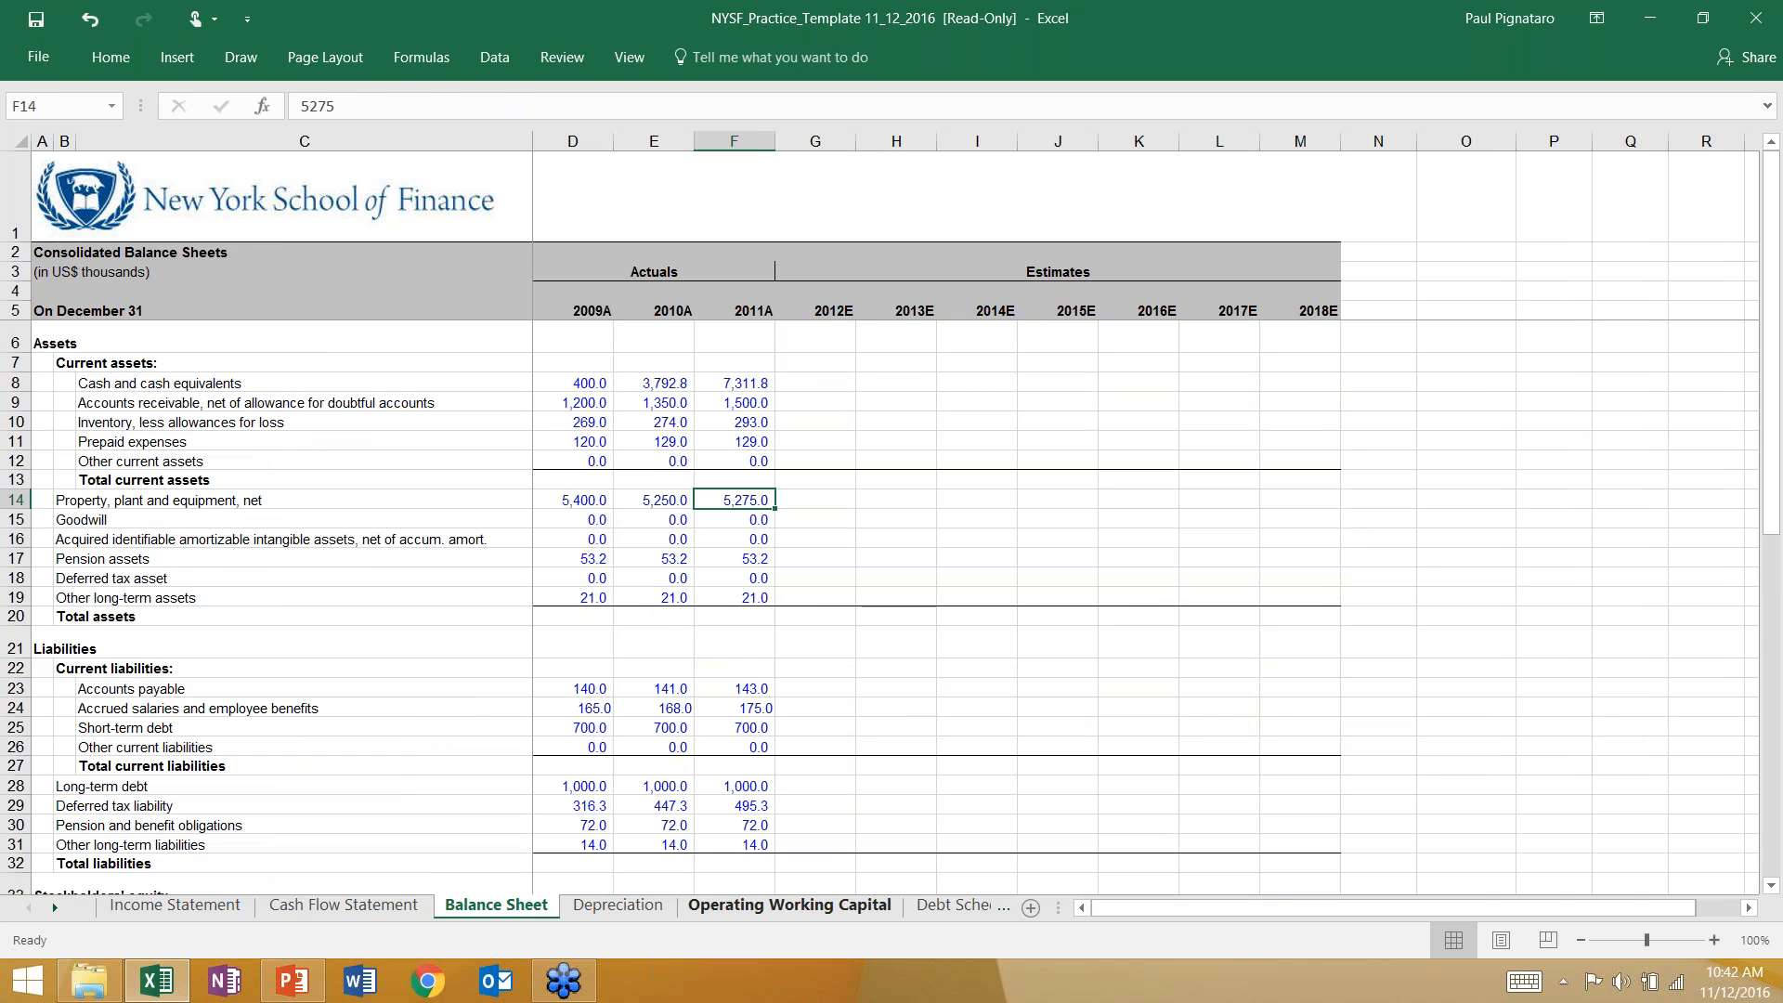
click(789, 906)
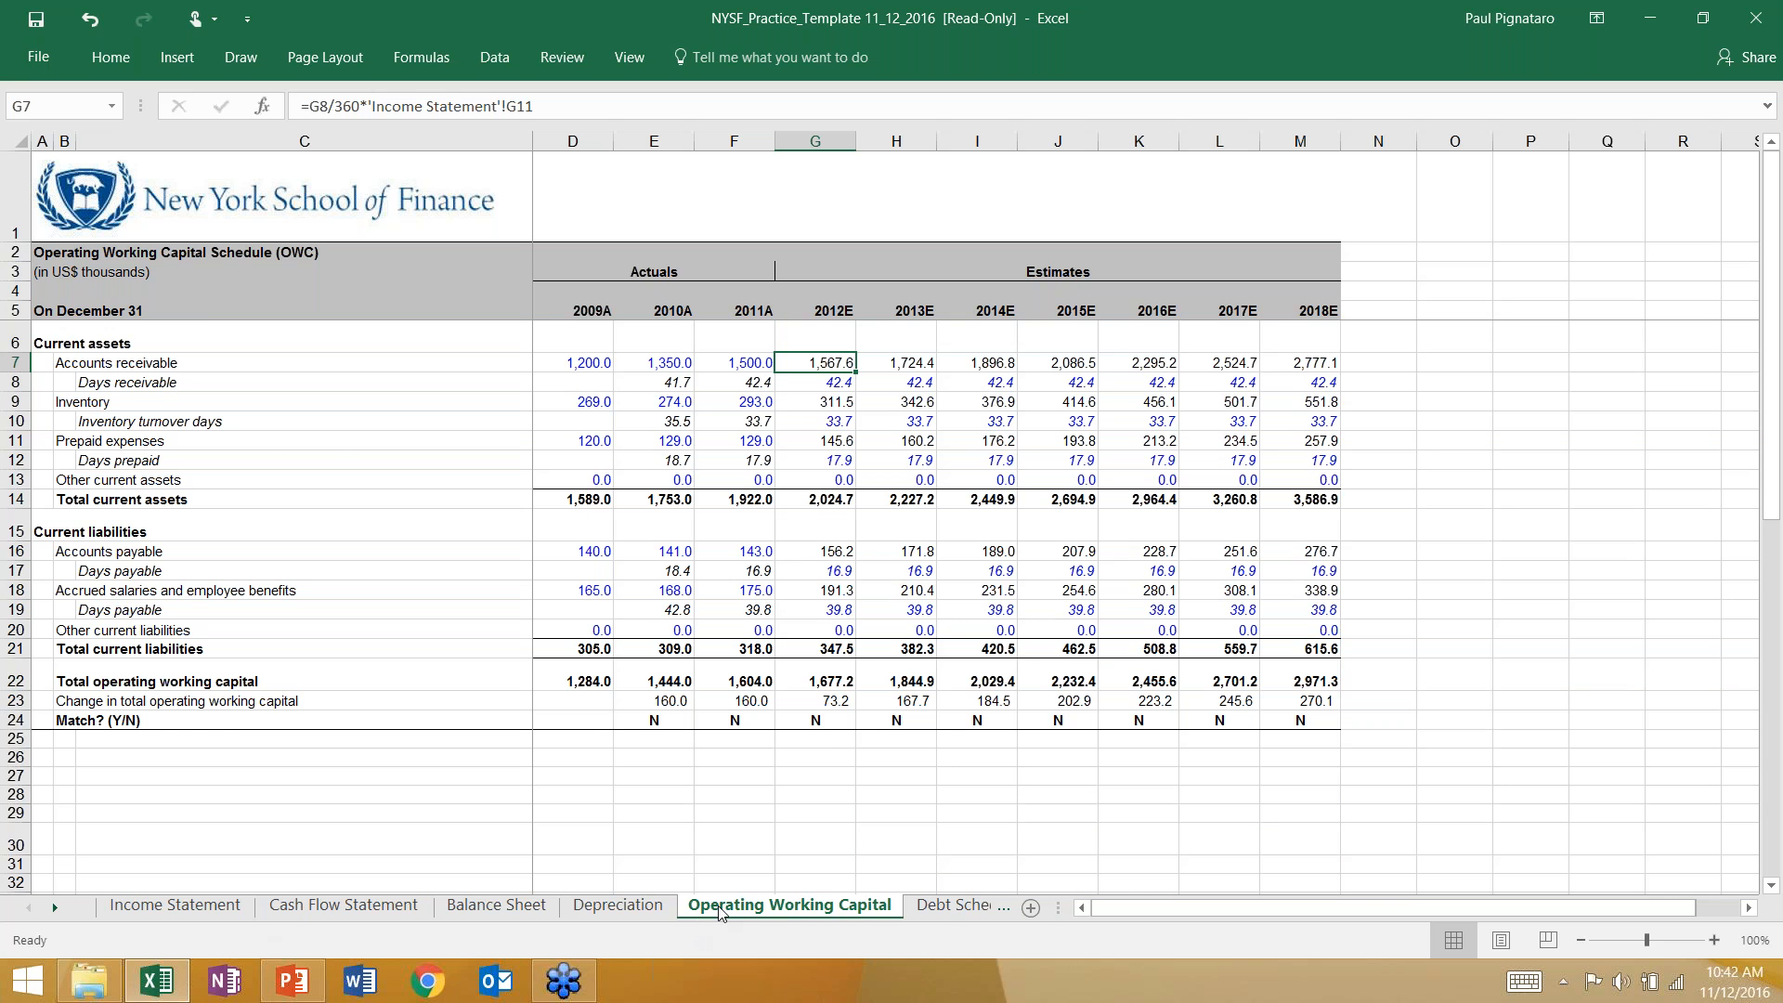
click(343, 905)
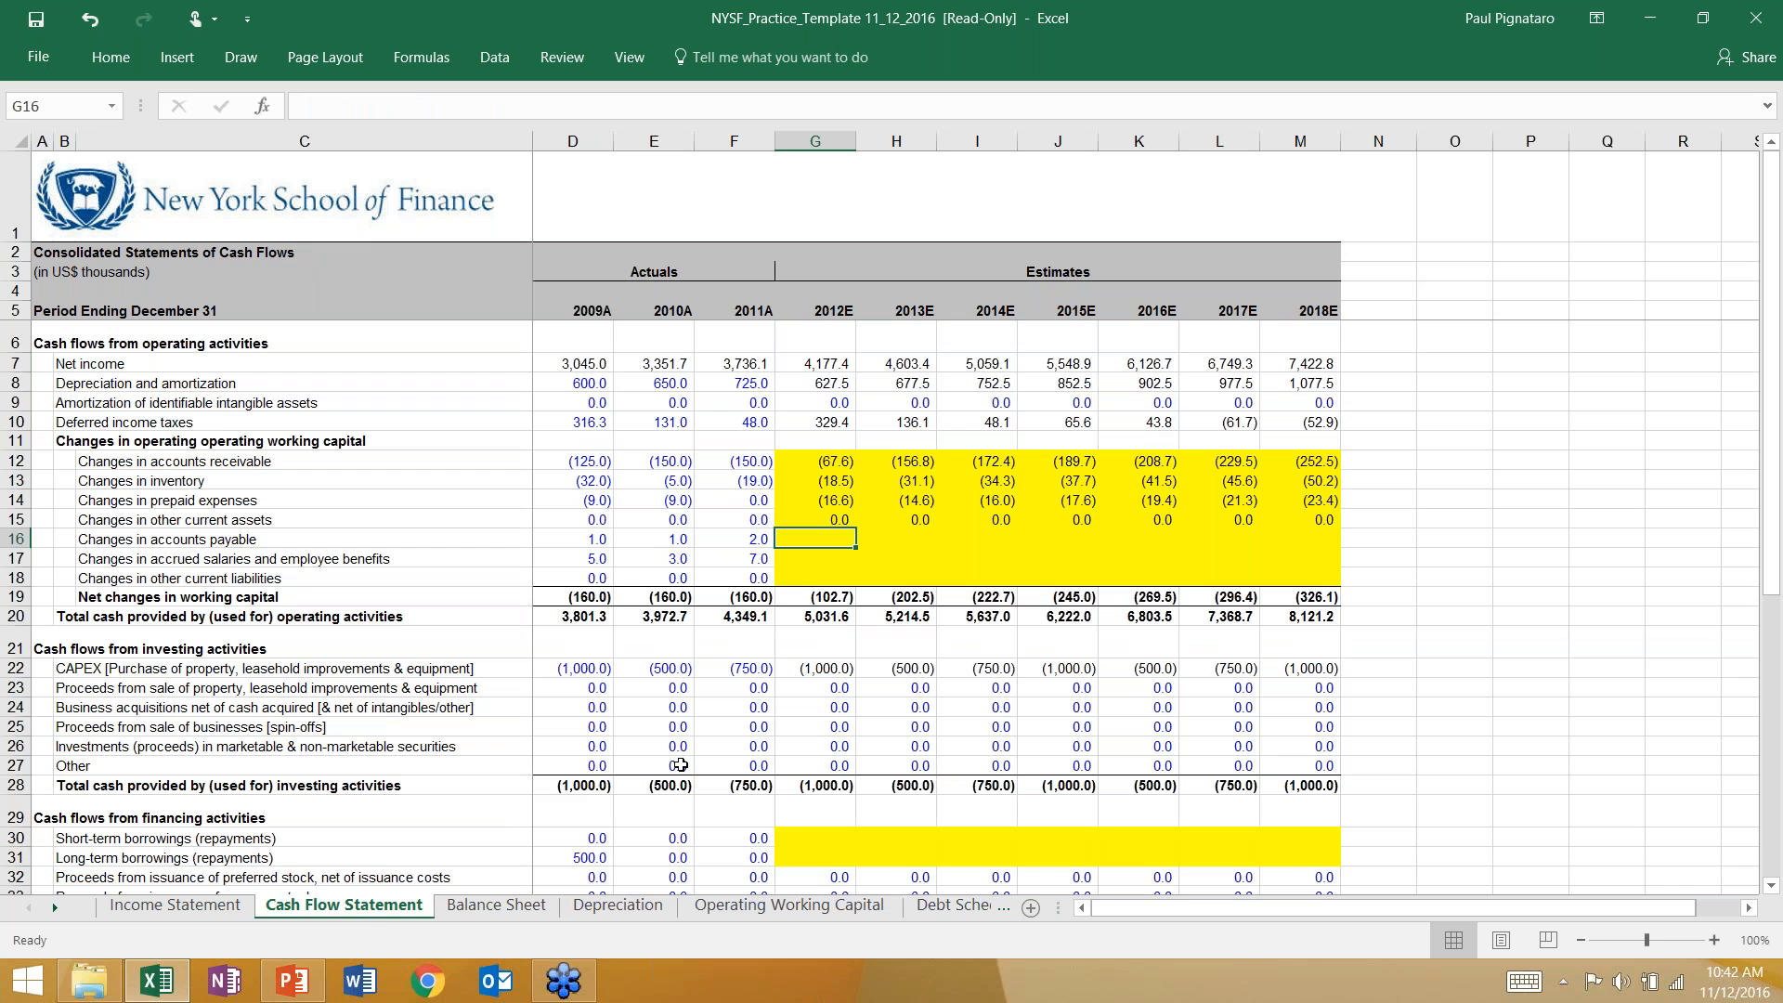
text(=)
click(790, 905)
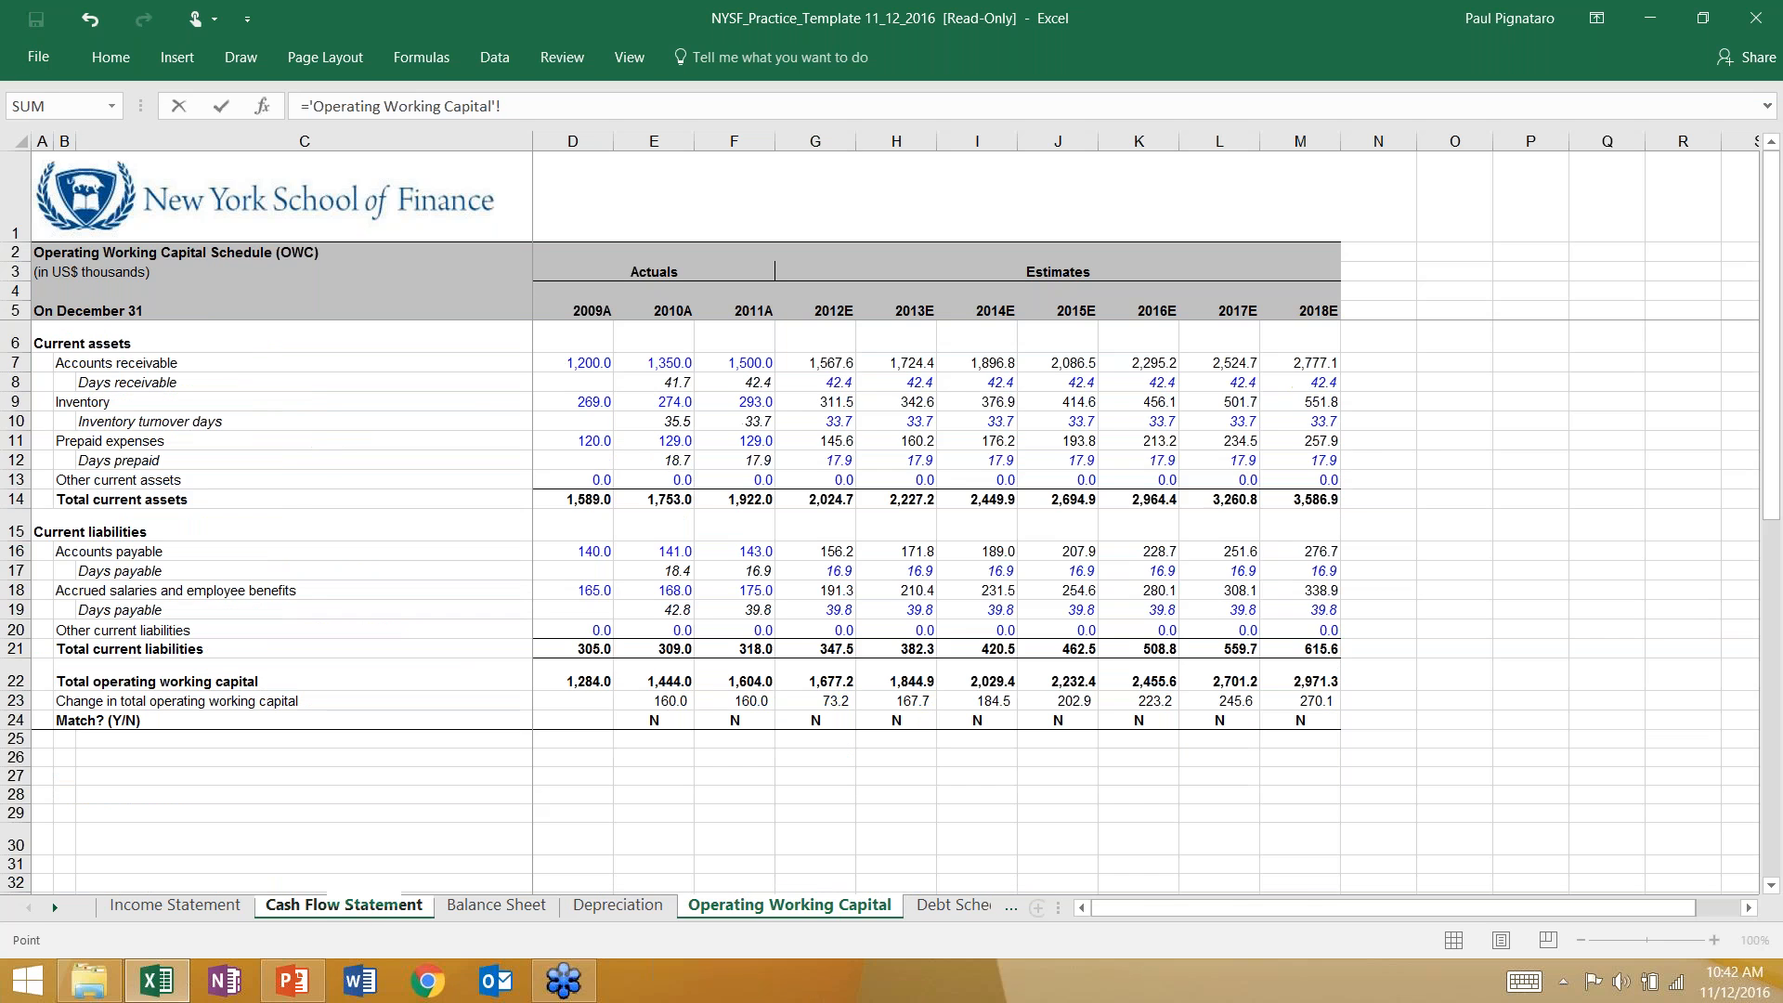
click(822, 549)
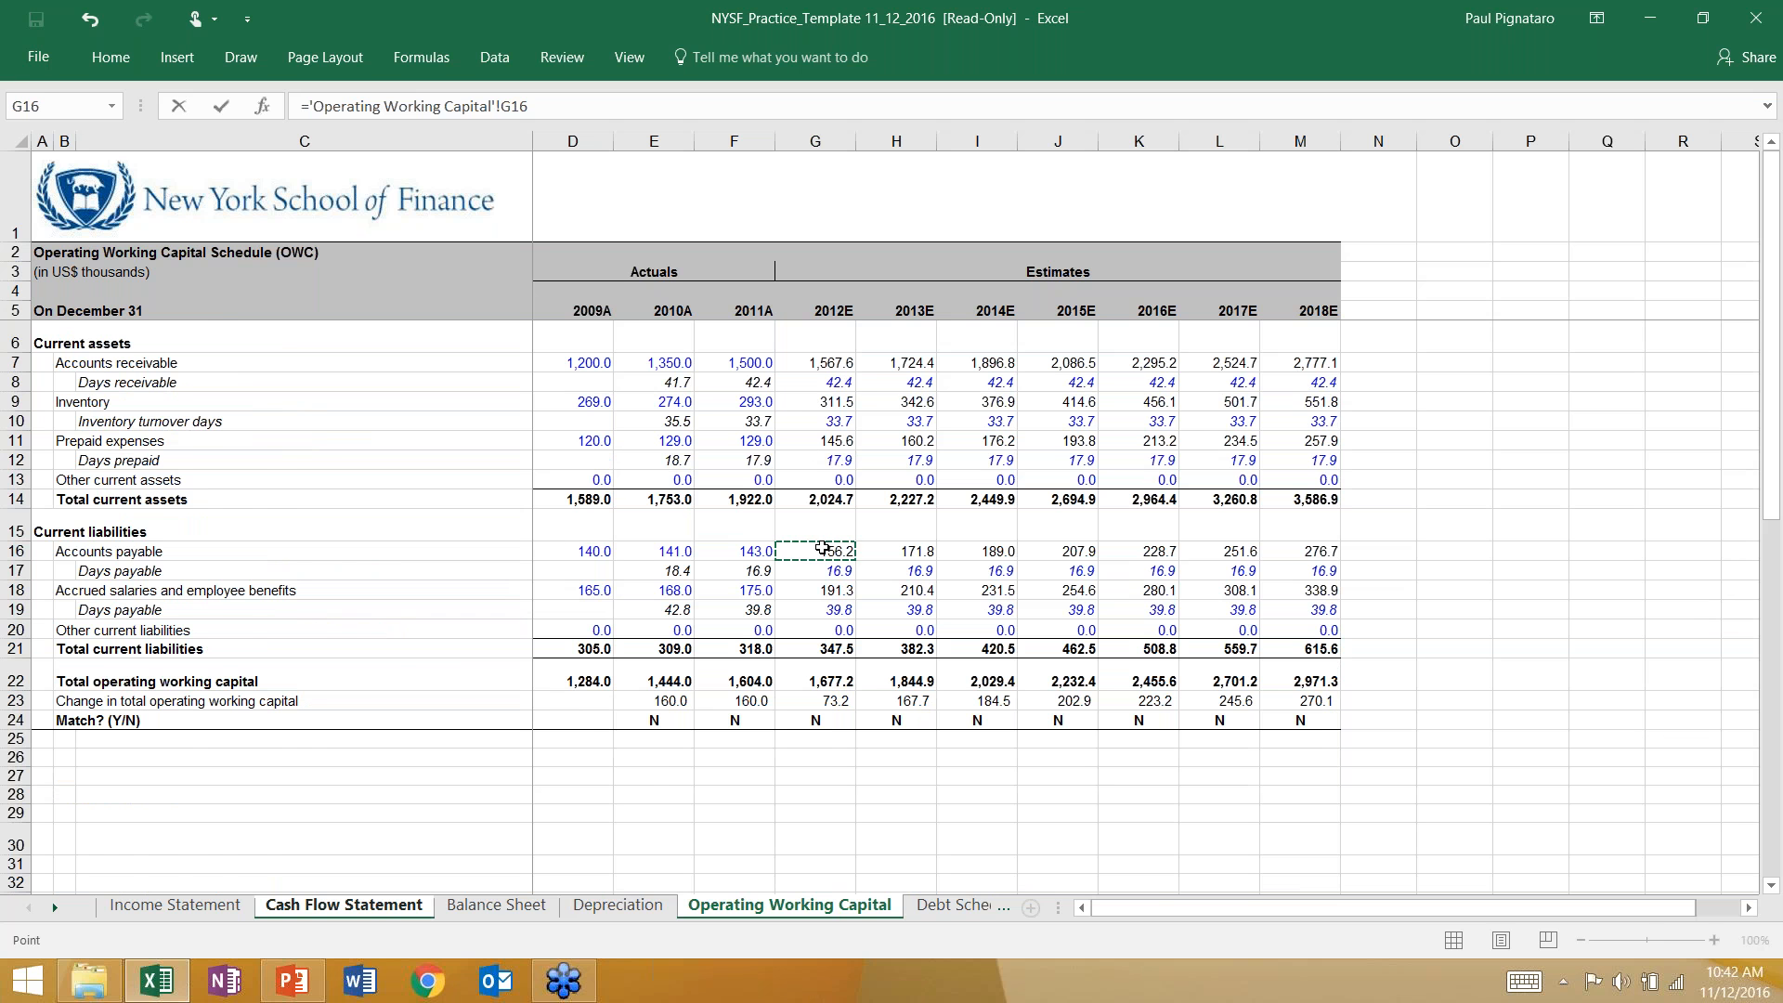
text(-)
click(762, 554)
key(Return)
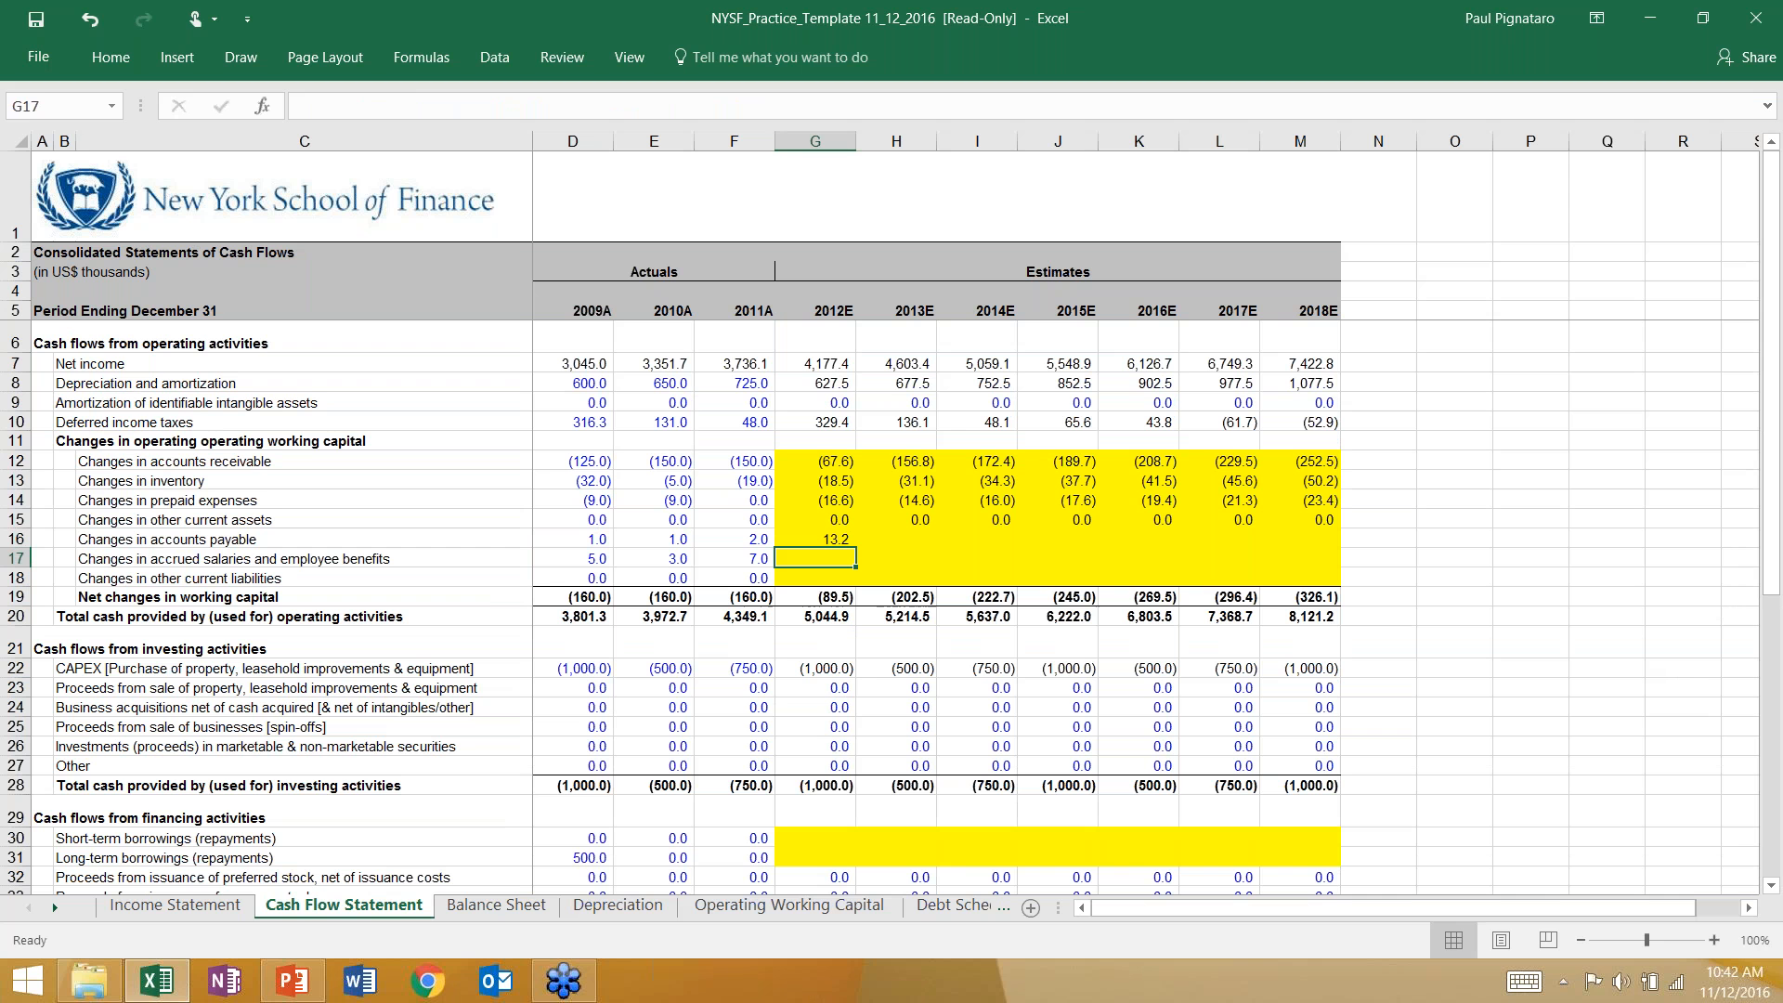
Step: Calculate the 2012E change in accrued salaries and employee benefits in G17 with ='Operating Working Capital'!G18-'Operating Working Capital'!F18
text(=)
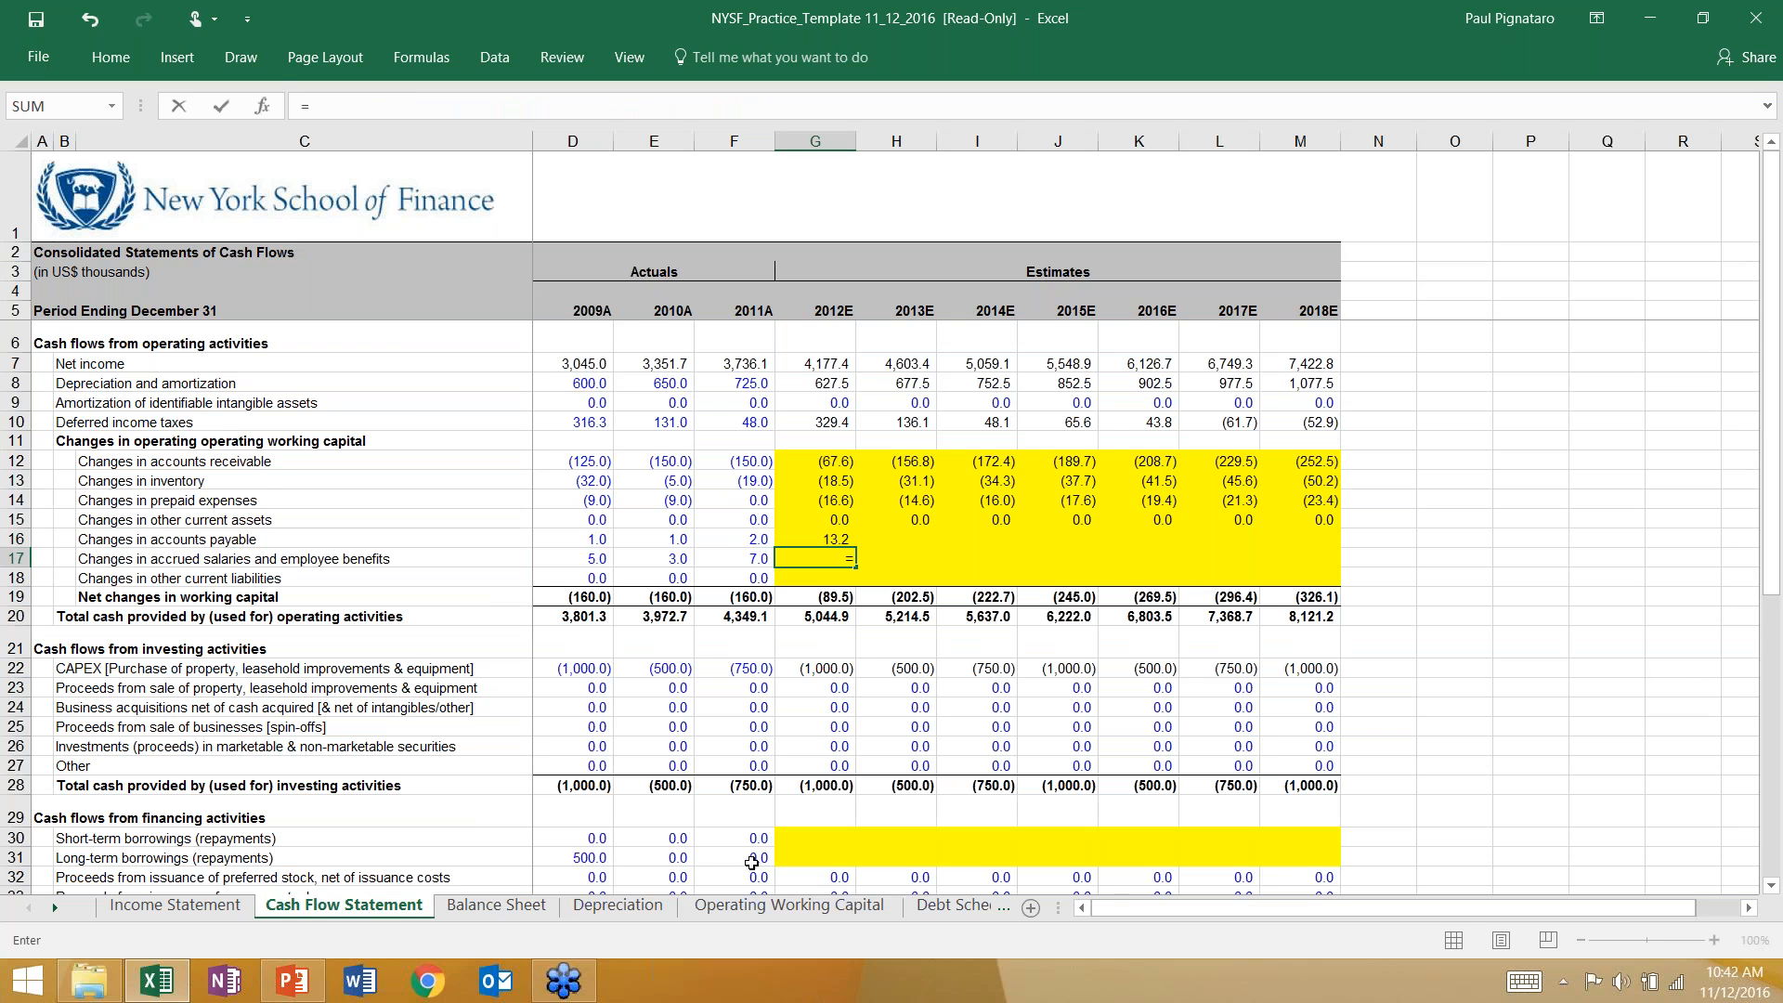
click(752, 907)
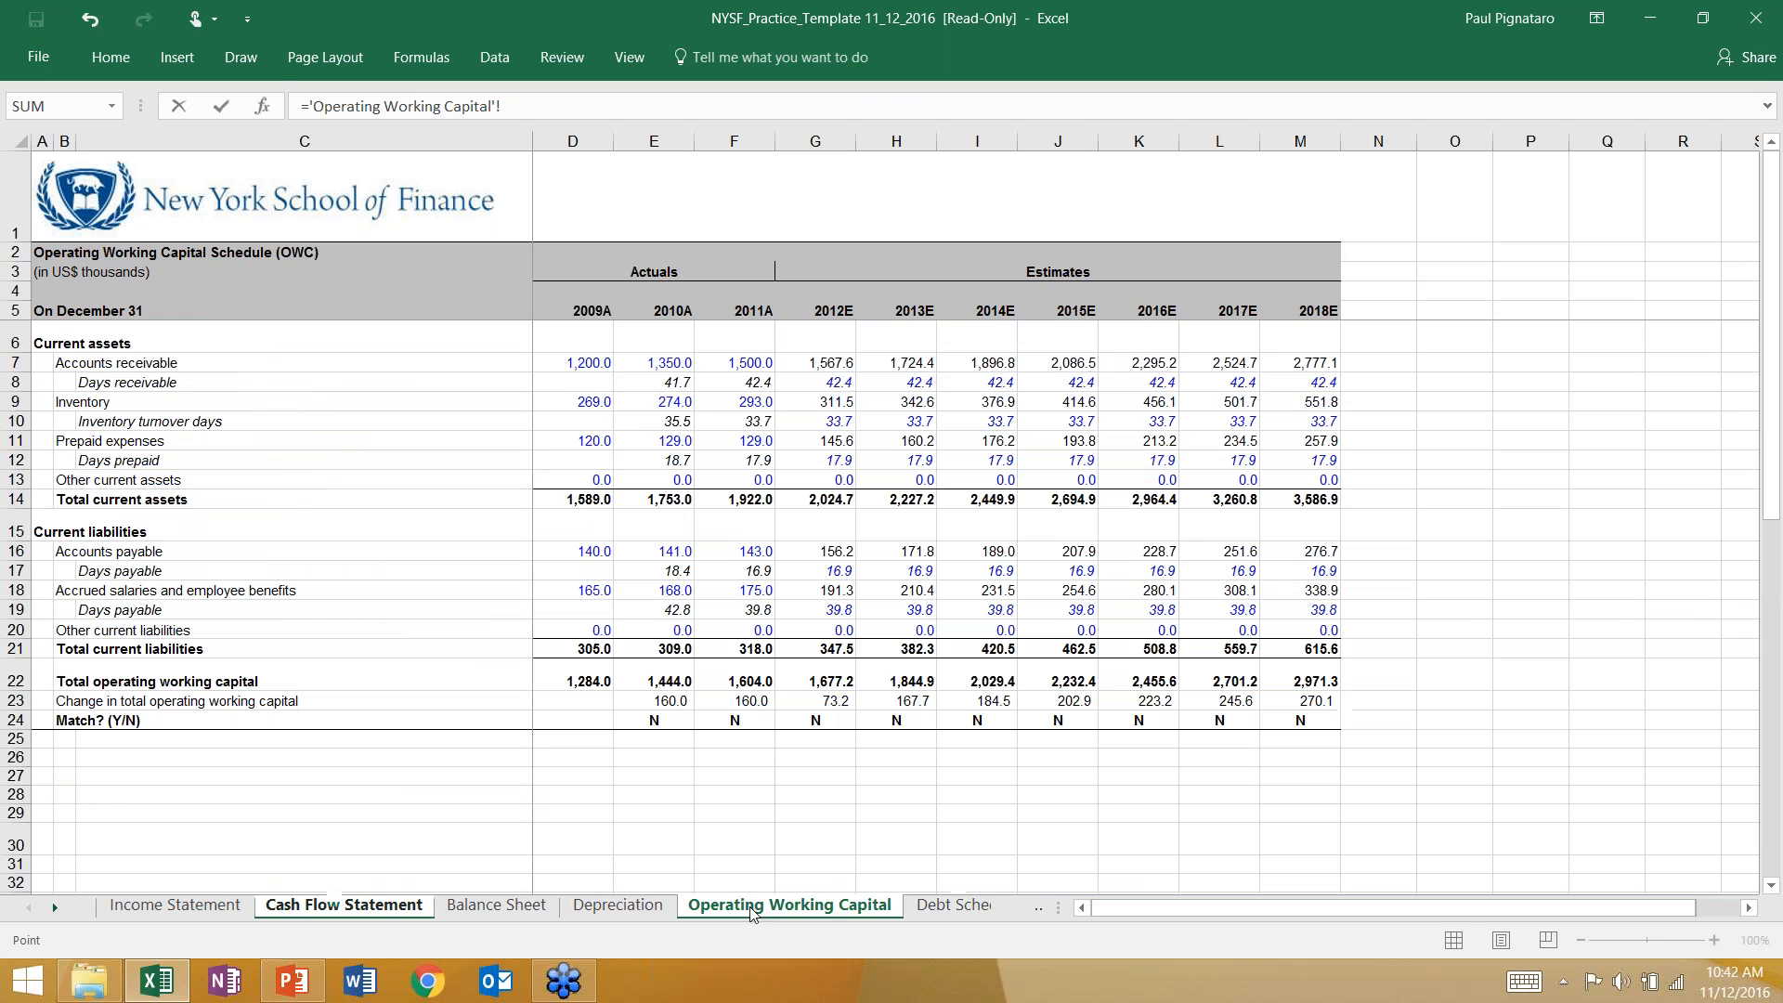
click(818, 595)
text(-)
click(716, 588)
key(Return)
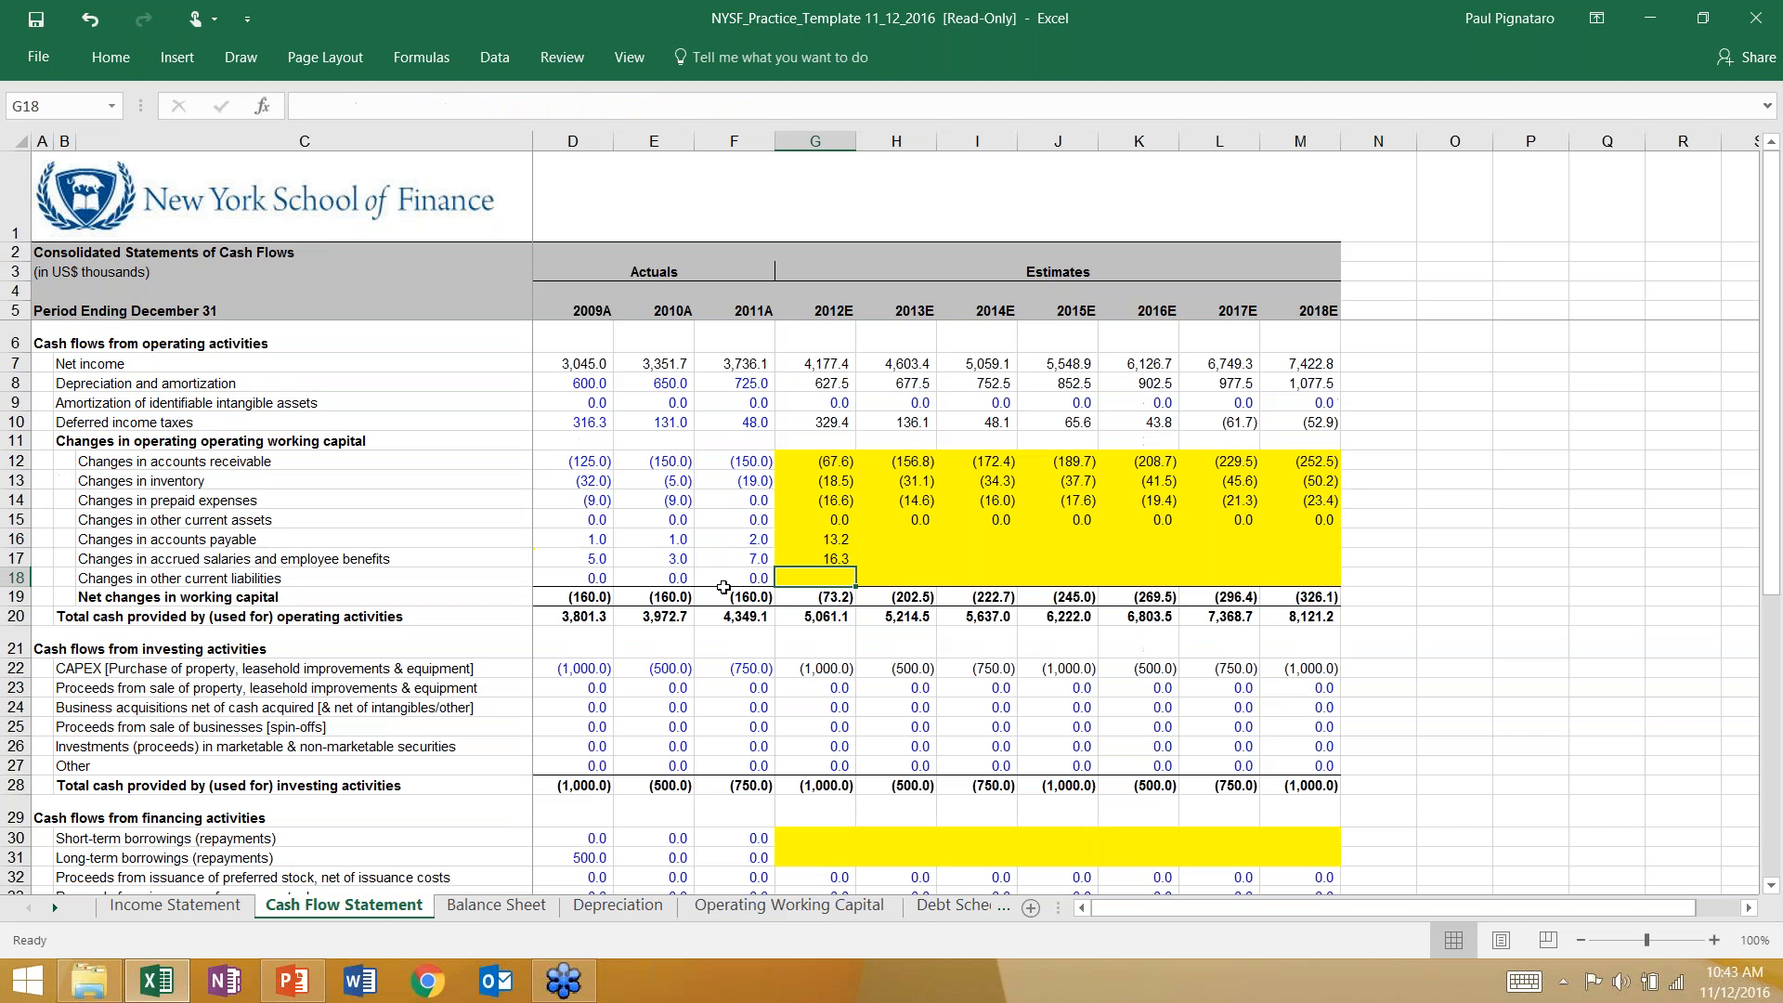
Step: Calculate the 2012E change in other current liabilities in G18 with ='Operating Working Capital'!G20-'Operating Working Capital'!F20
text(=)
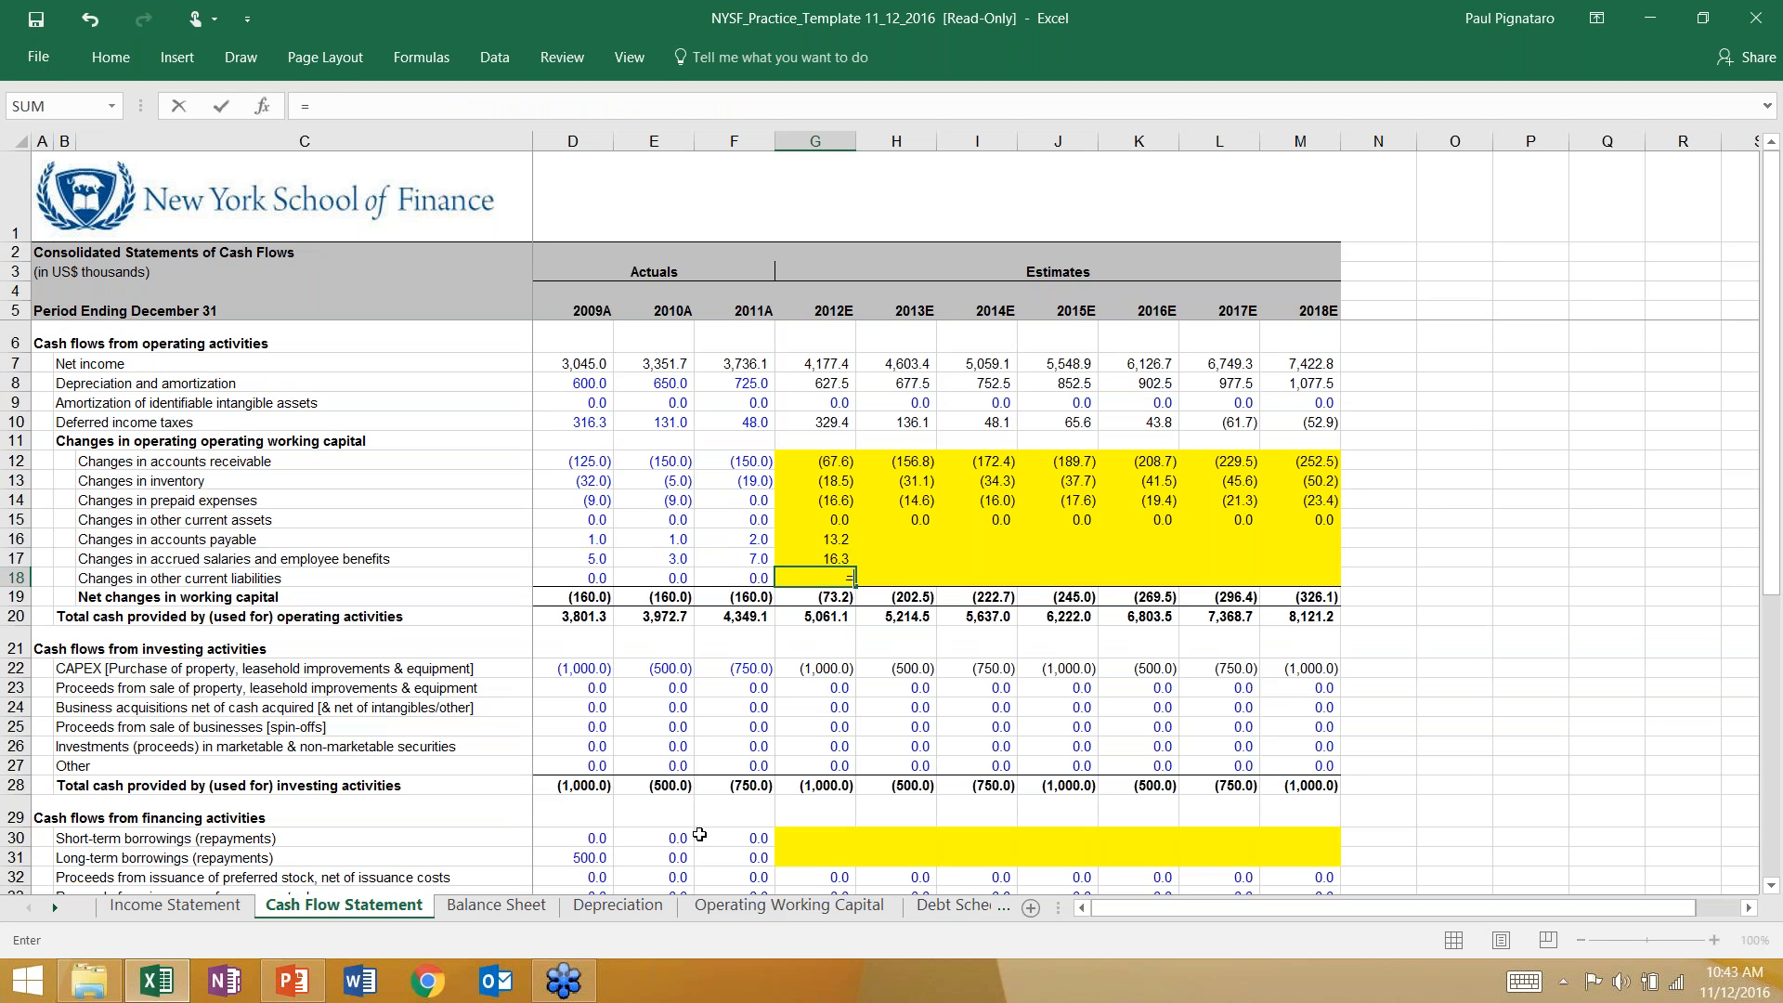
click(724, 905)
click(805, 630)
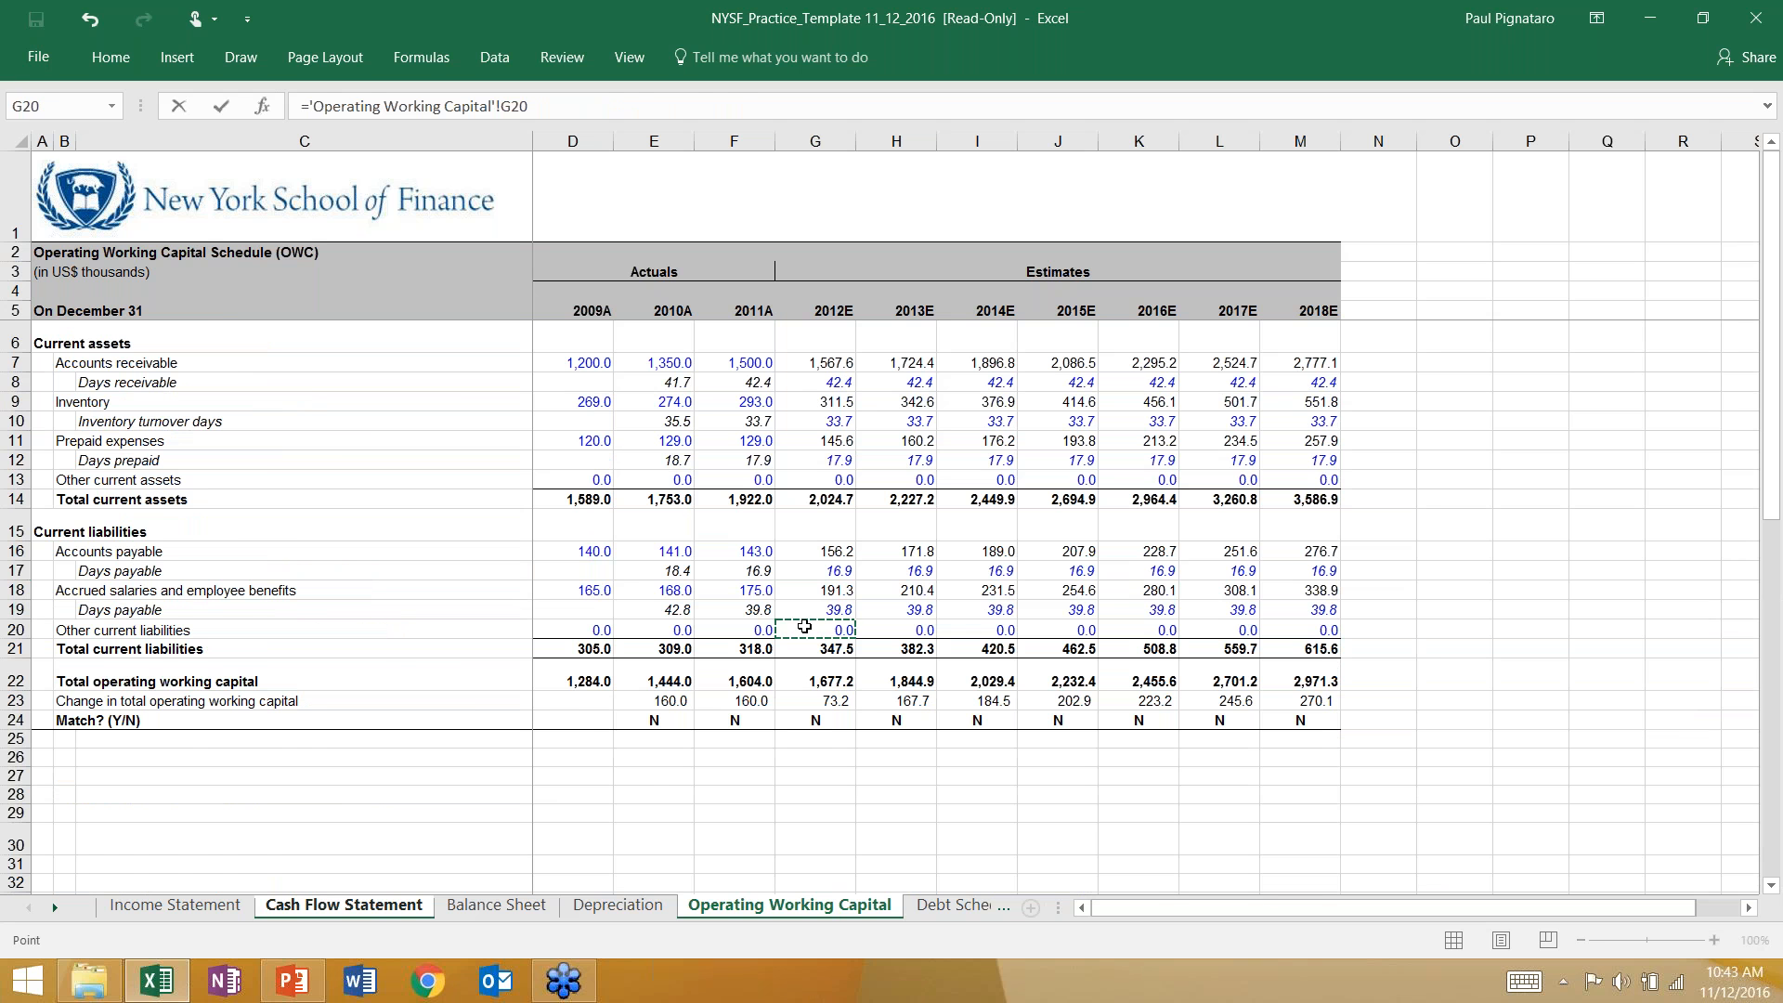
text(-)
click(744, 631)
key(Return)
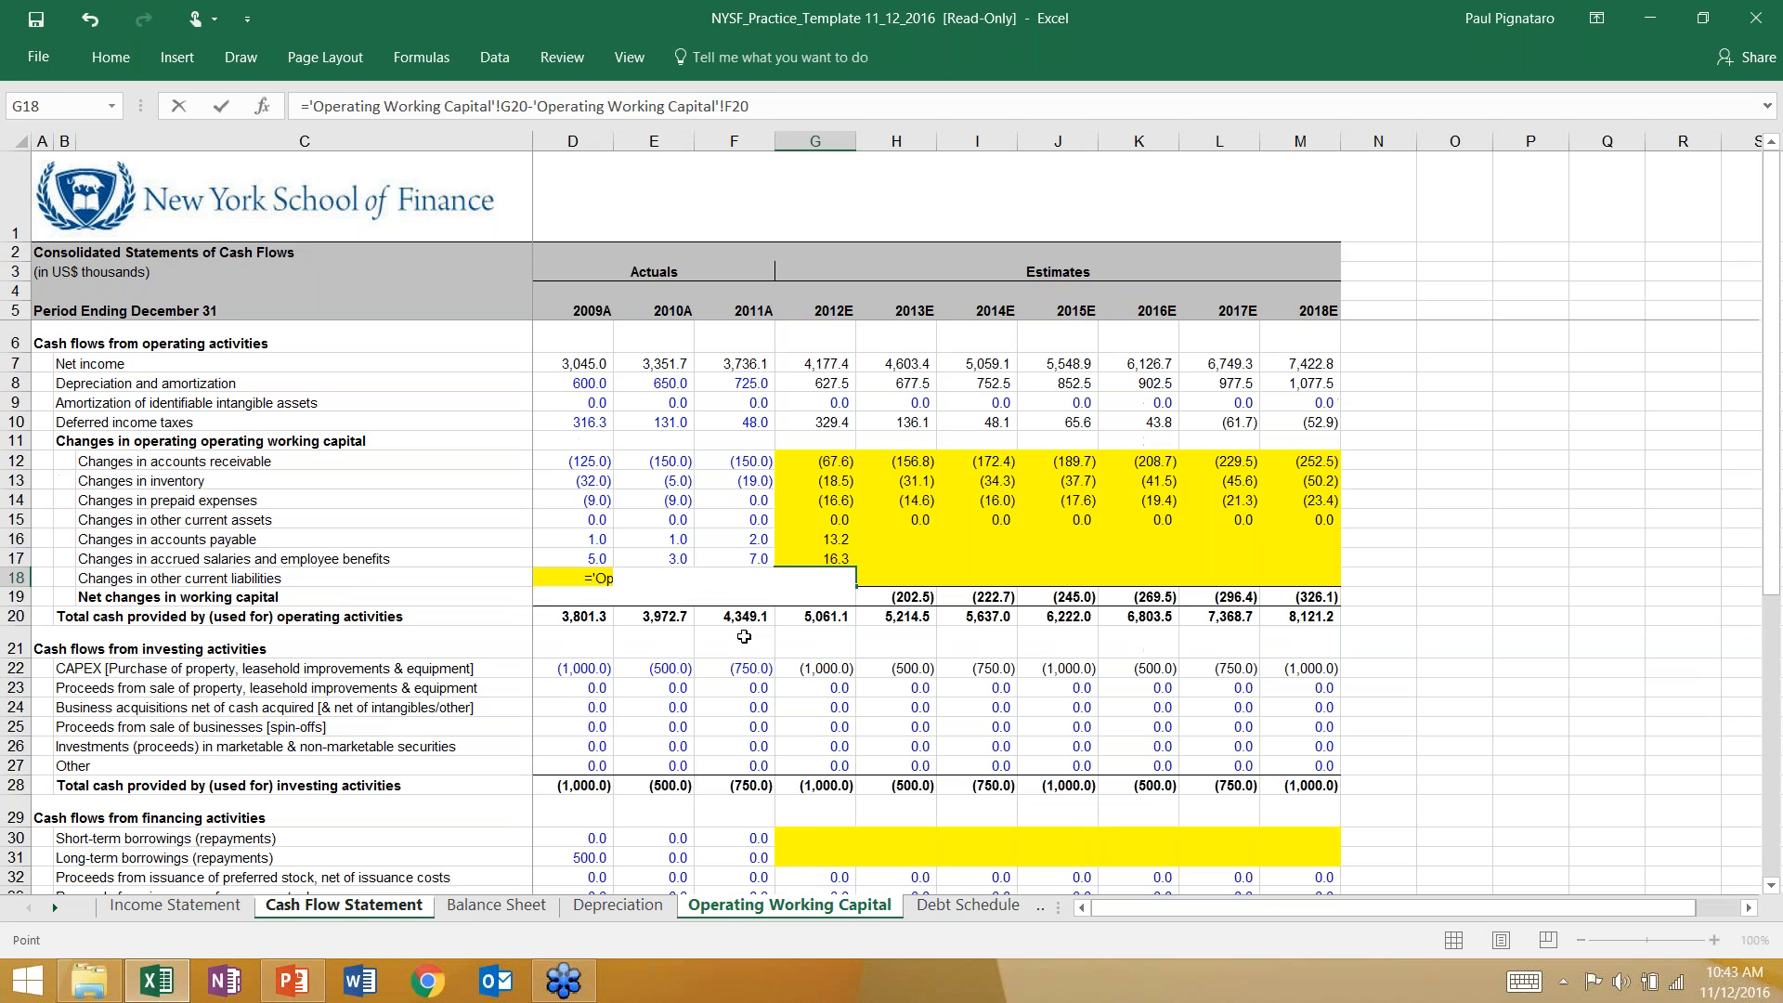
Step: Copy the formulas in G15:G18 across through 2018E and remove the yellow fill from G12:M18
drag(817, 519, 1275, 578)
key(ctrl+r)
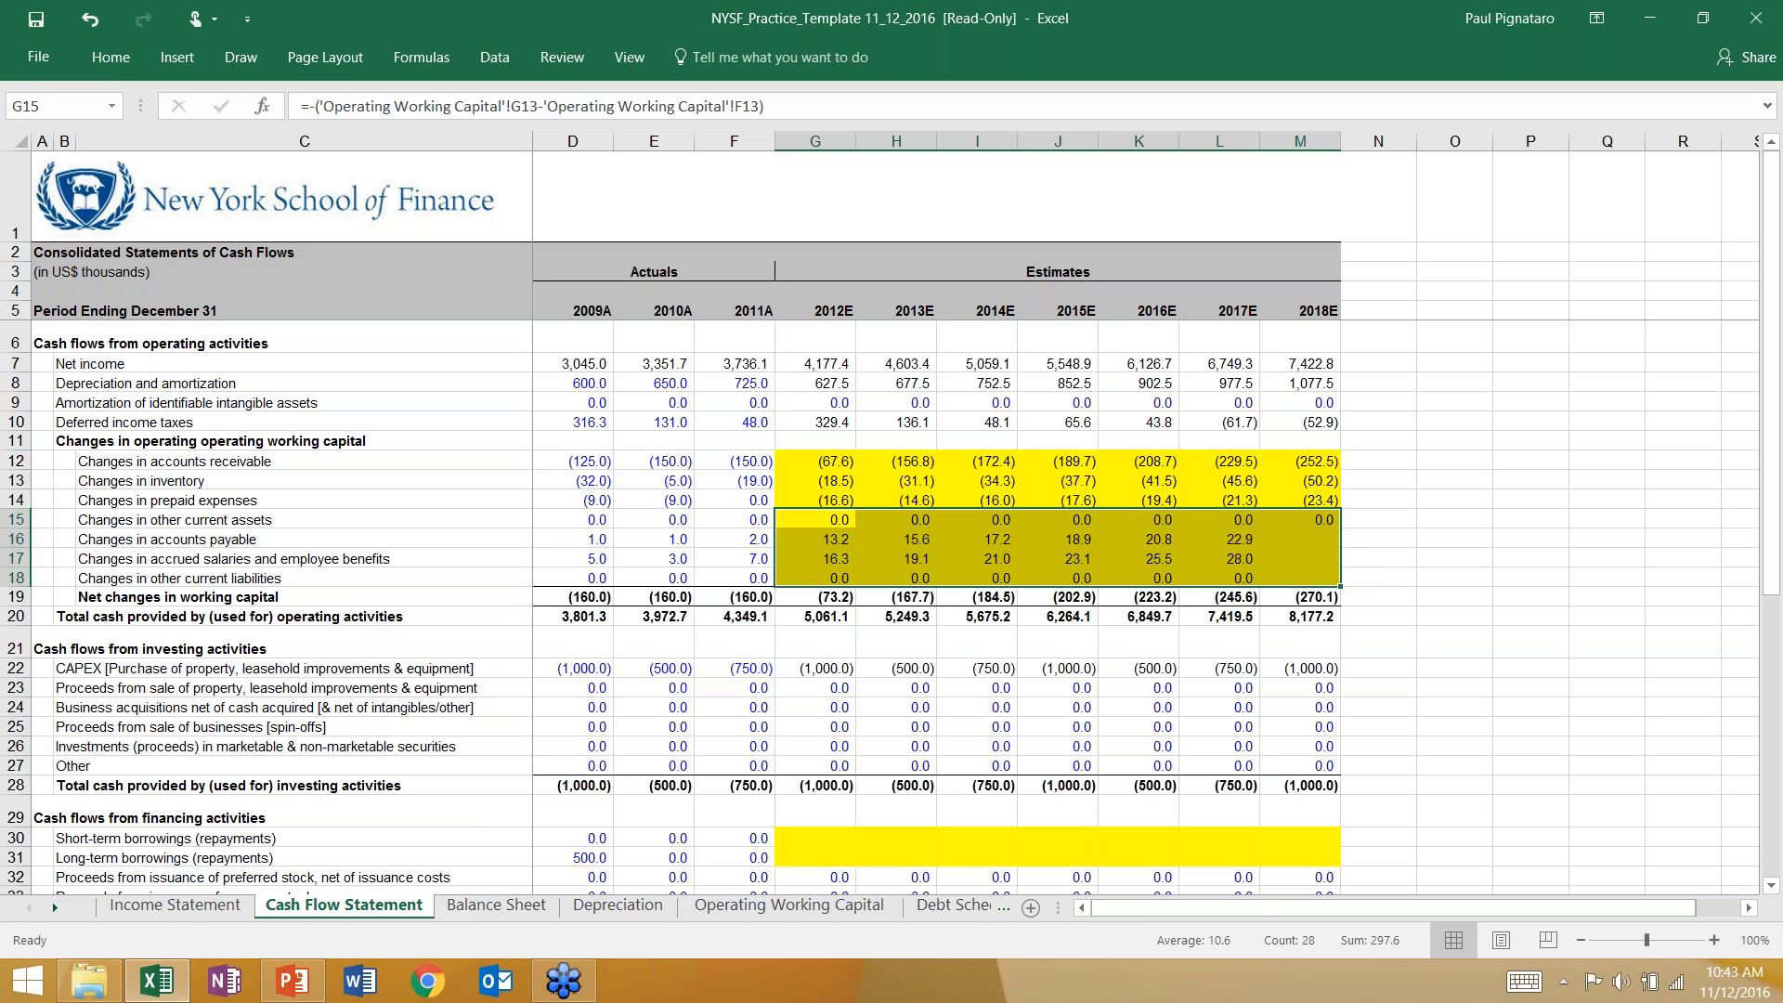
drag(836, 461, 1330, 583)
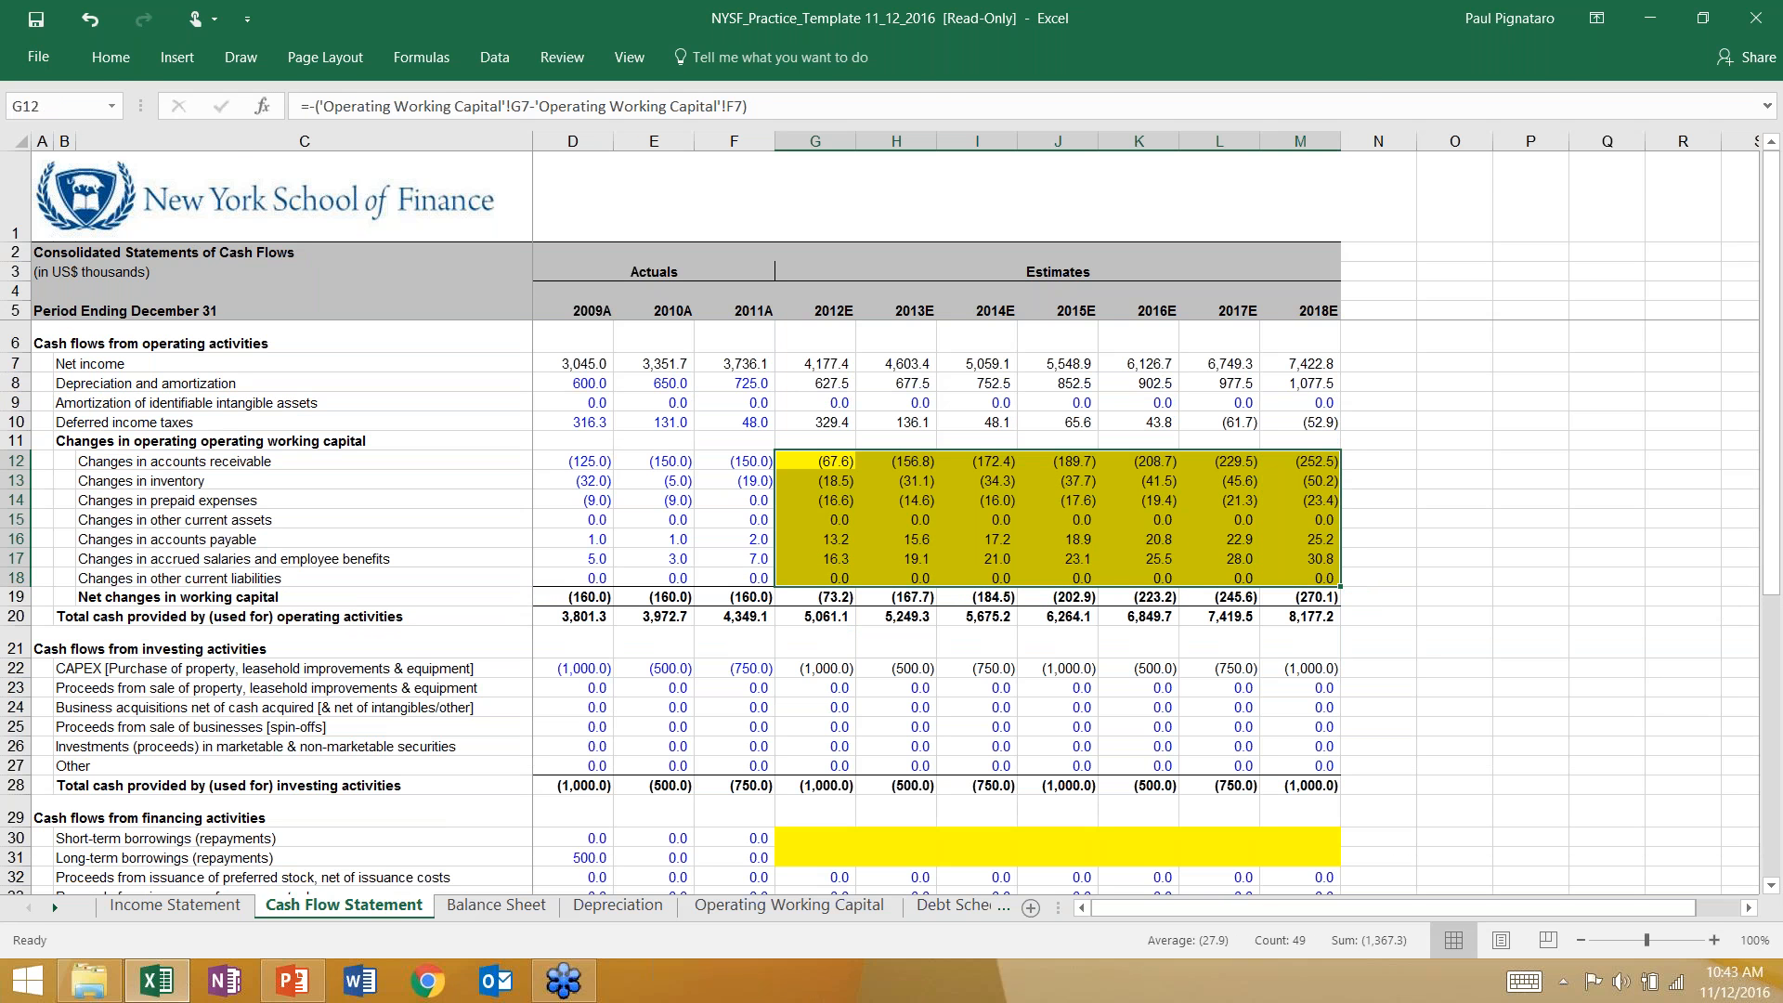
click(115, 70)
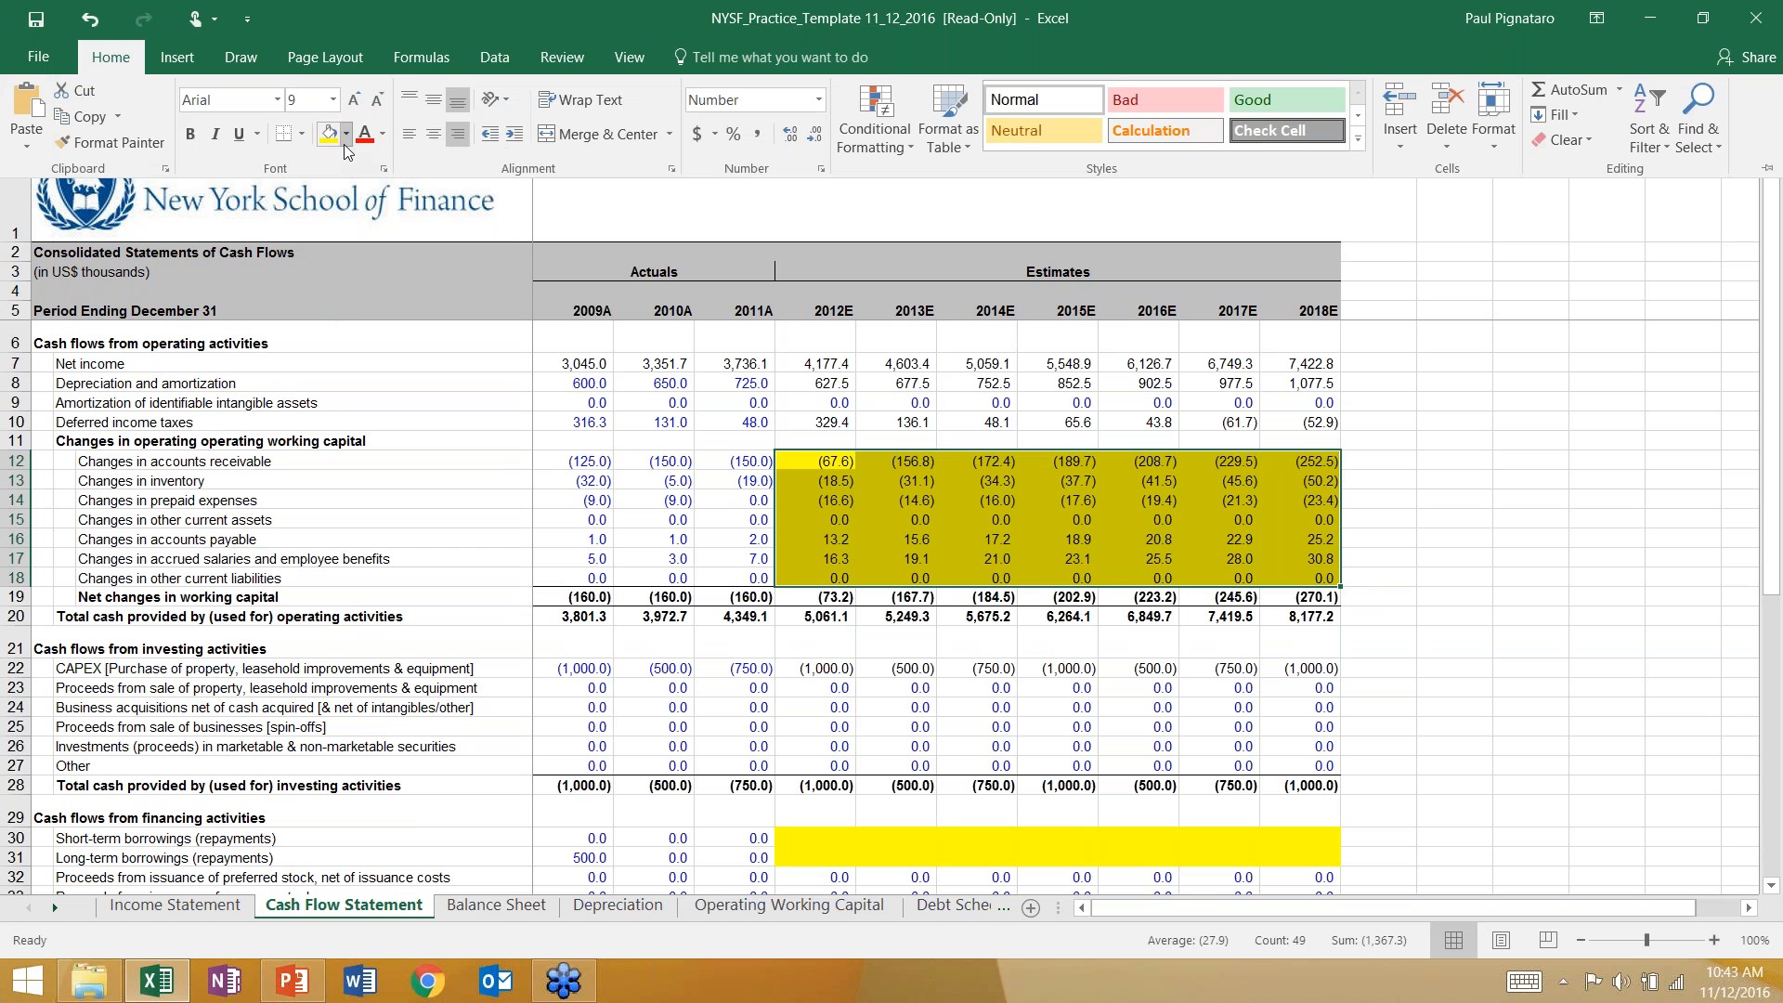
click(345, 134)
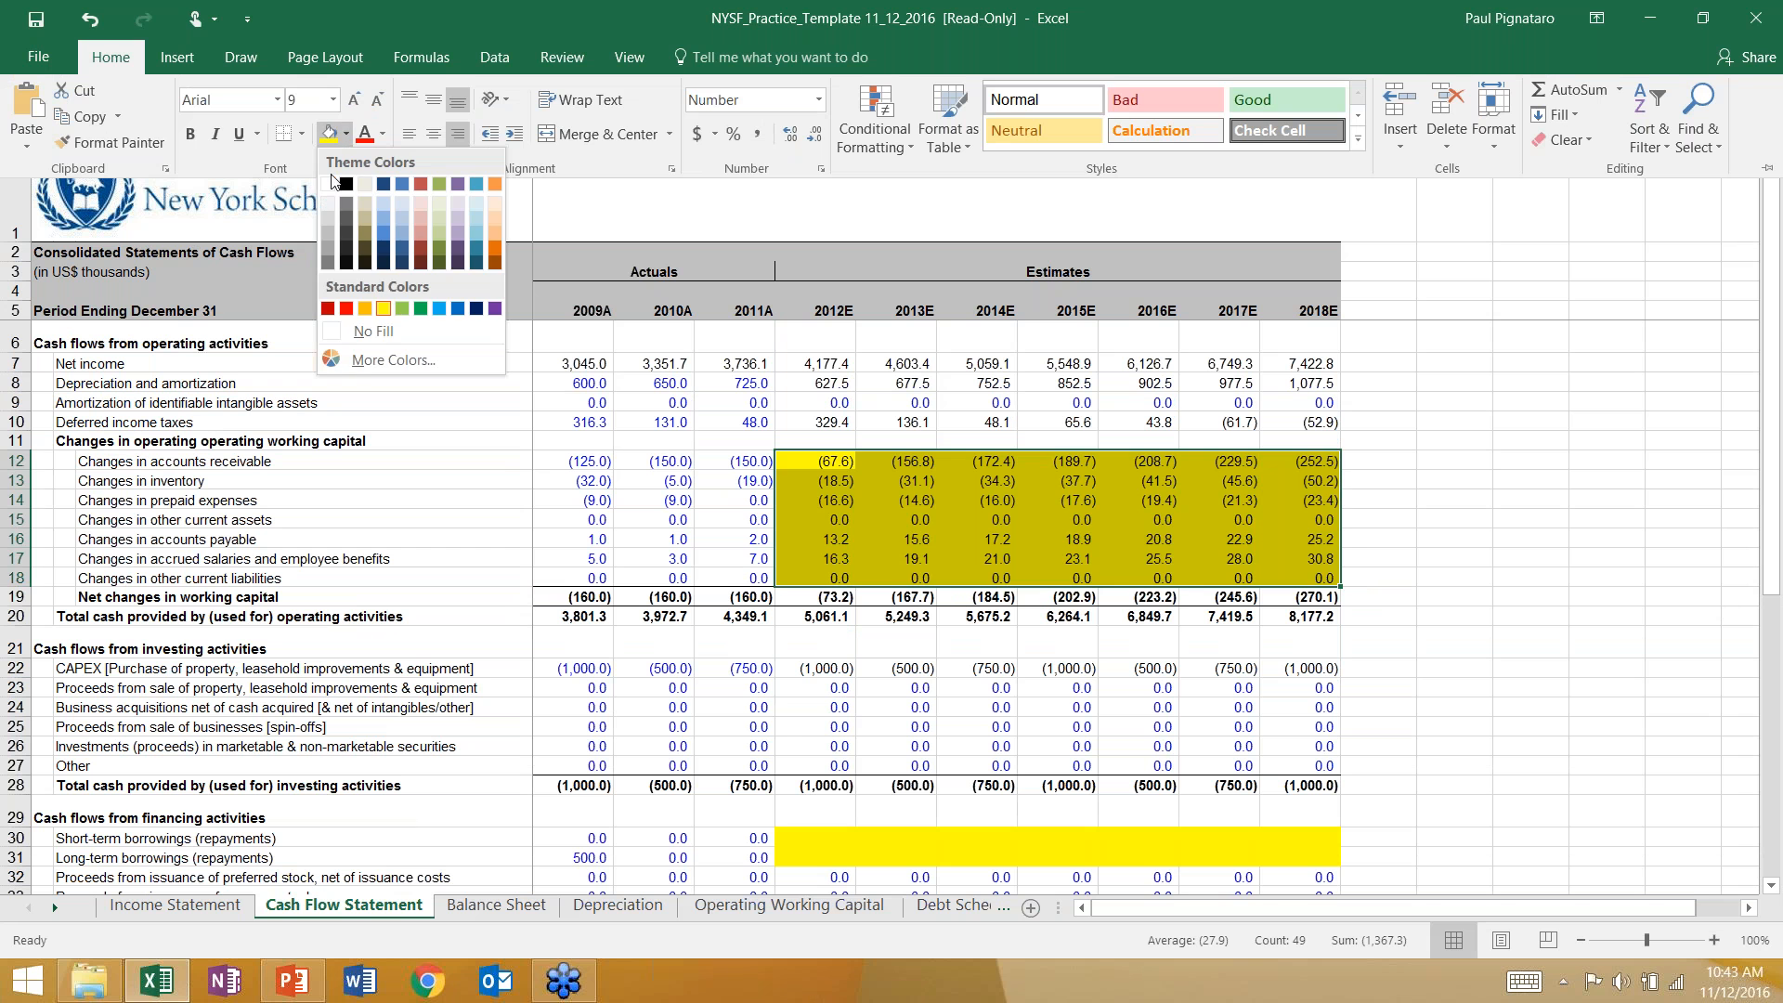
click(353, 332)
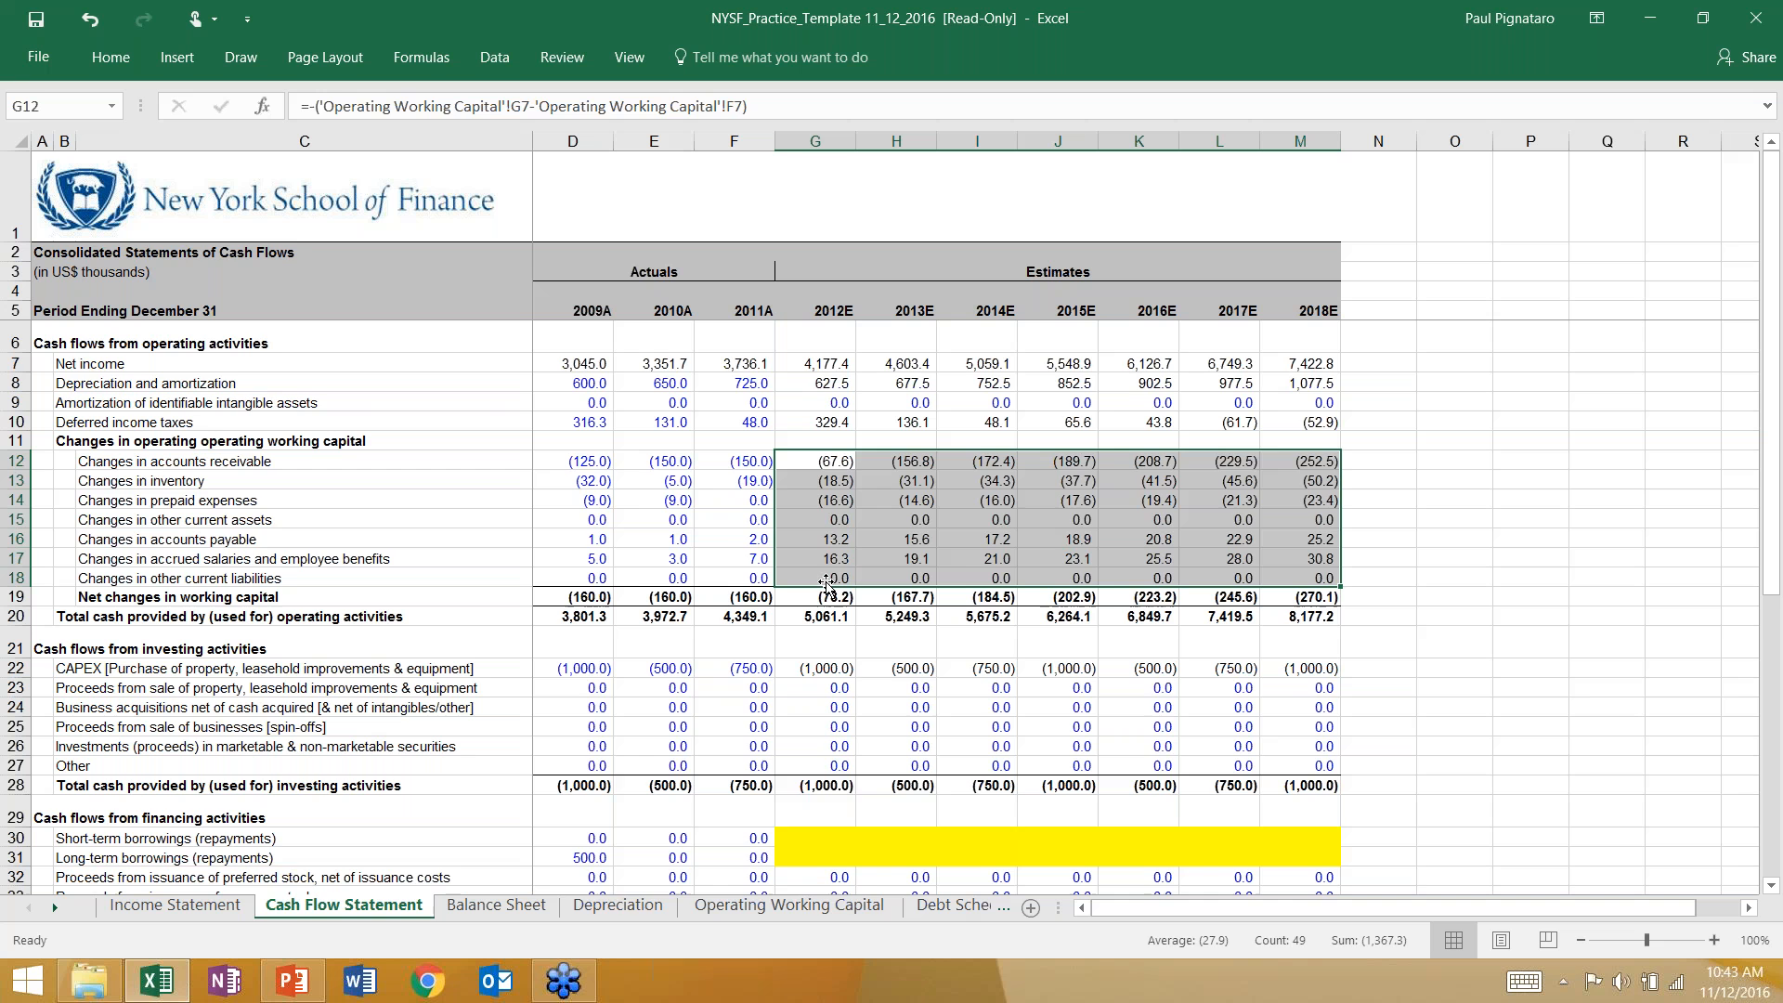
Step: Compare the Match? row E24:M24 in the Operating Working Capital schedule with the net changes in working capital in Cash Flow Statement row 19
click(698, 912)
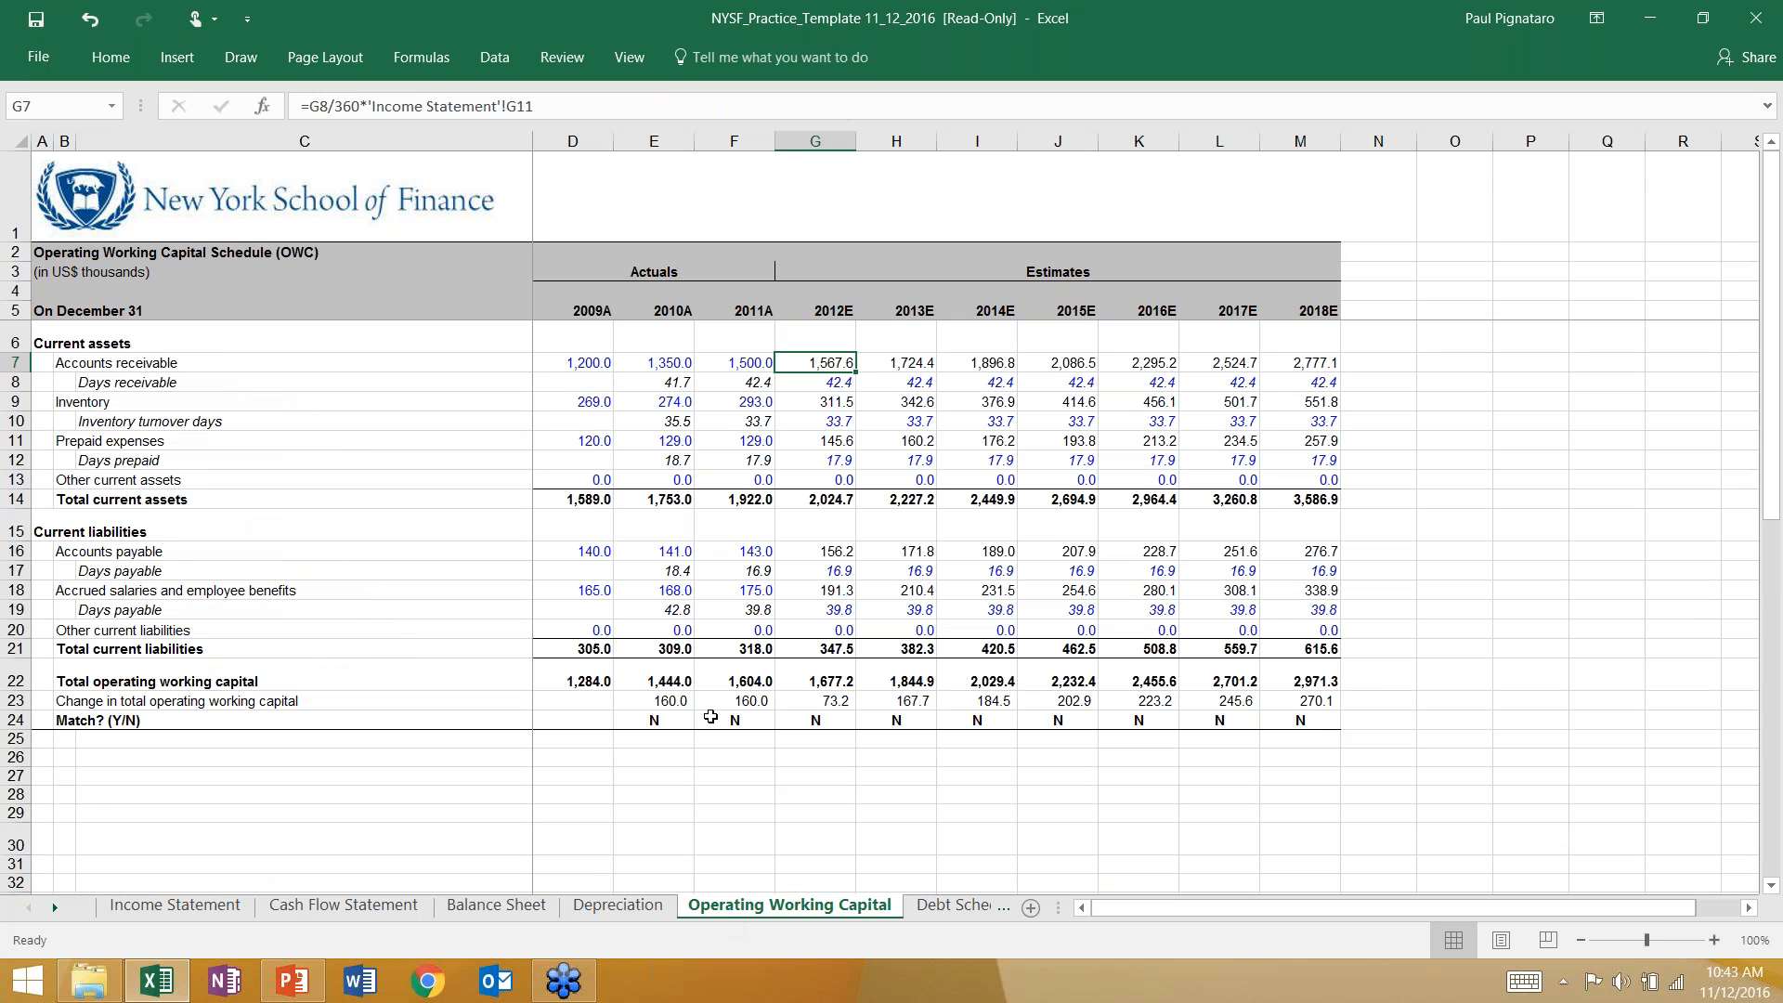
drag(671, 714, 1295, 719)
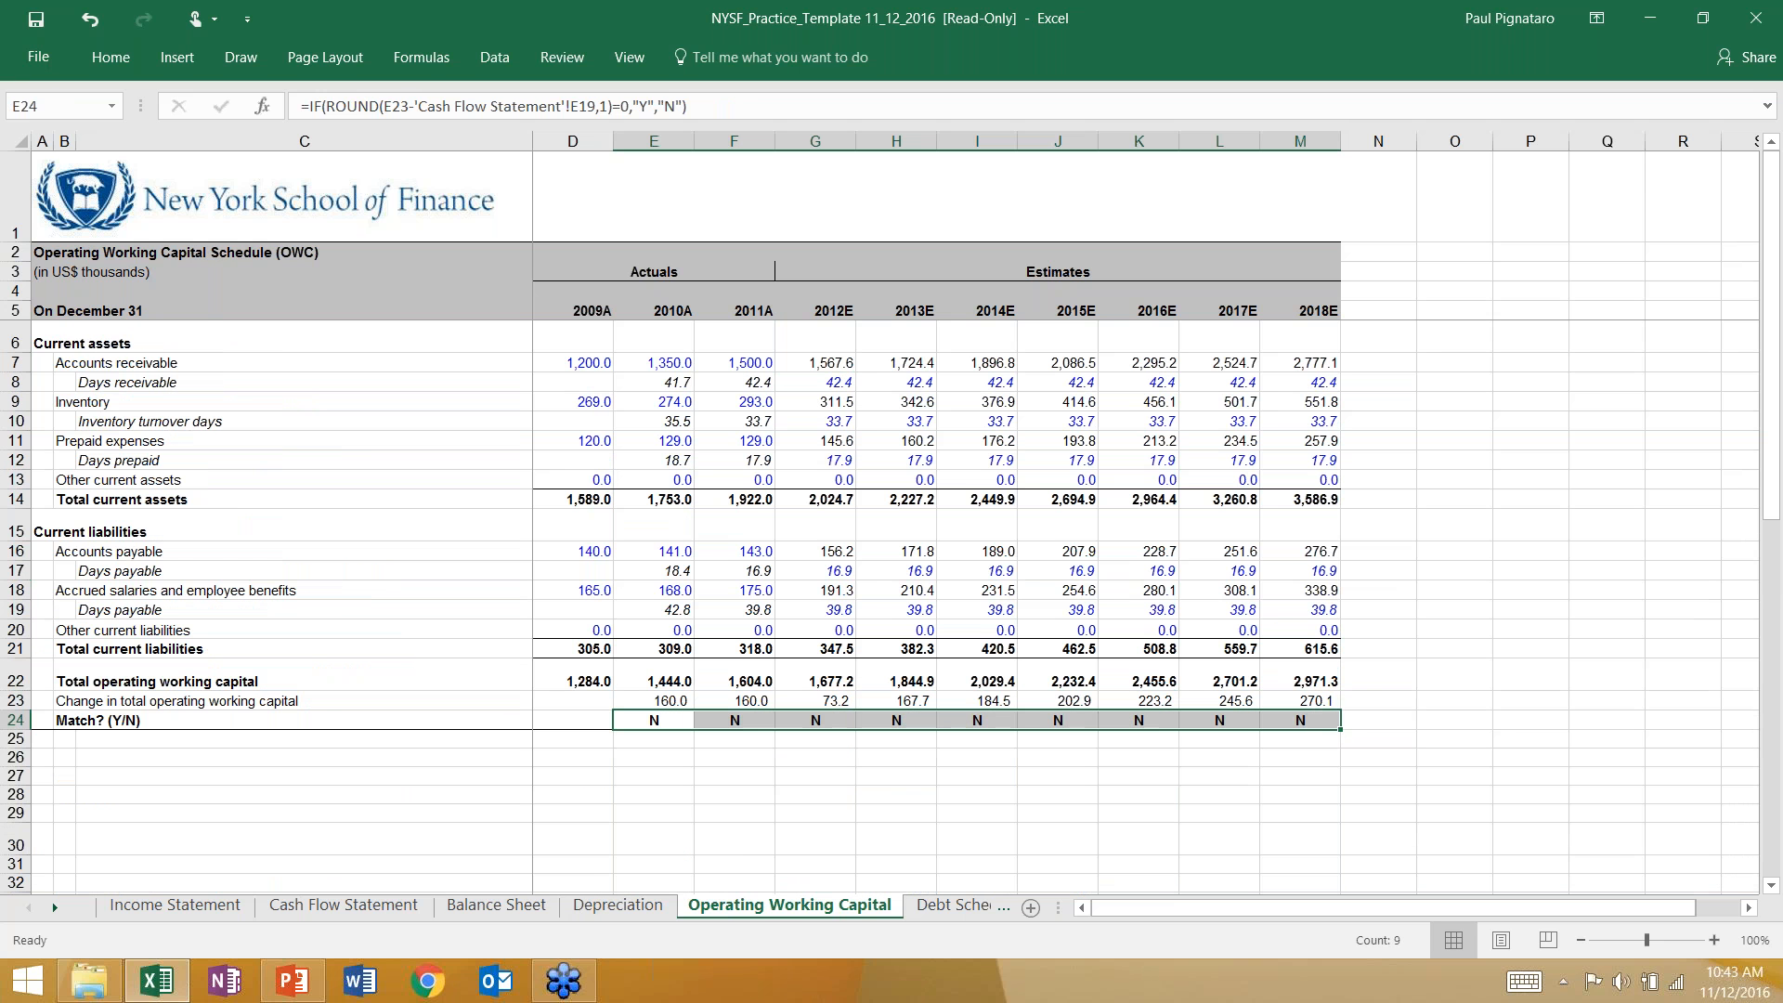
click(329, 909)
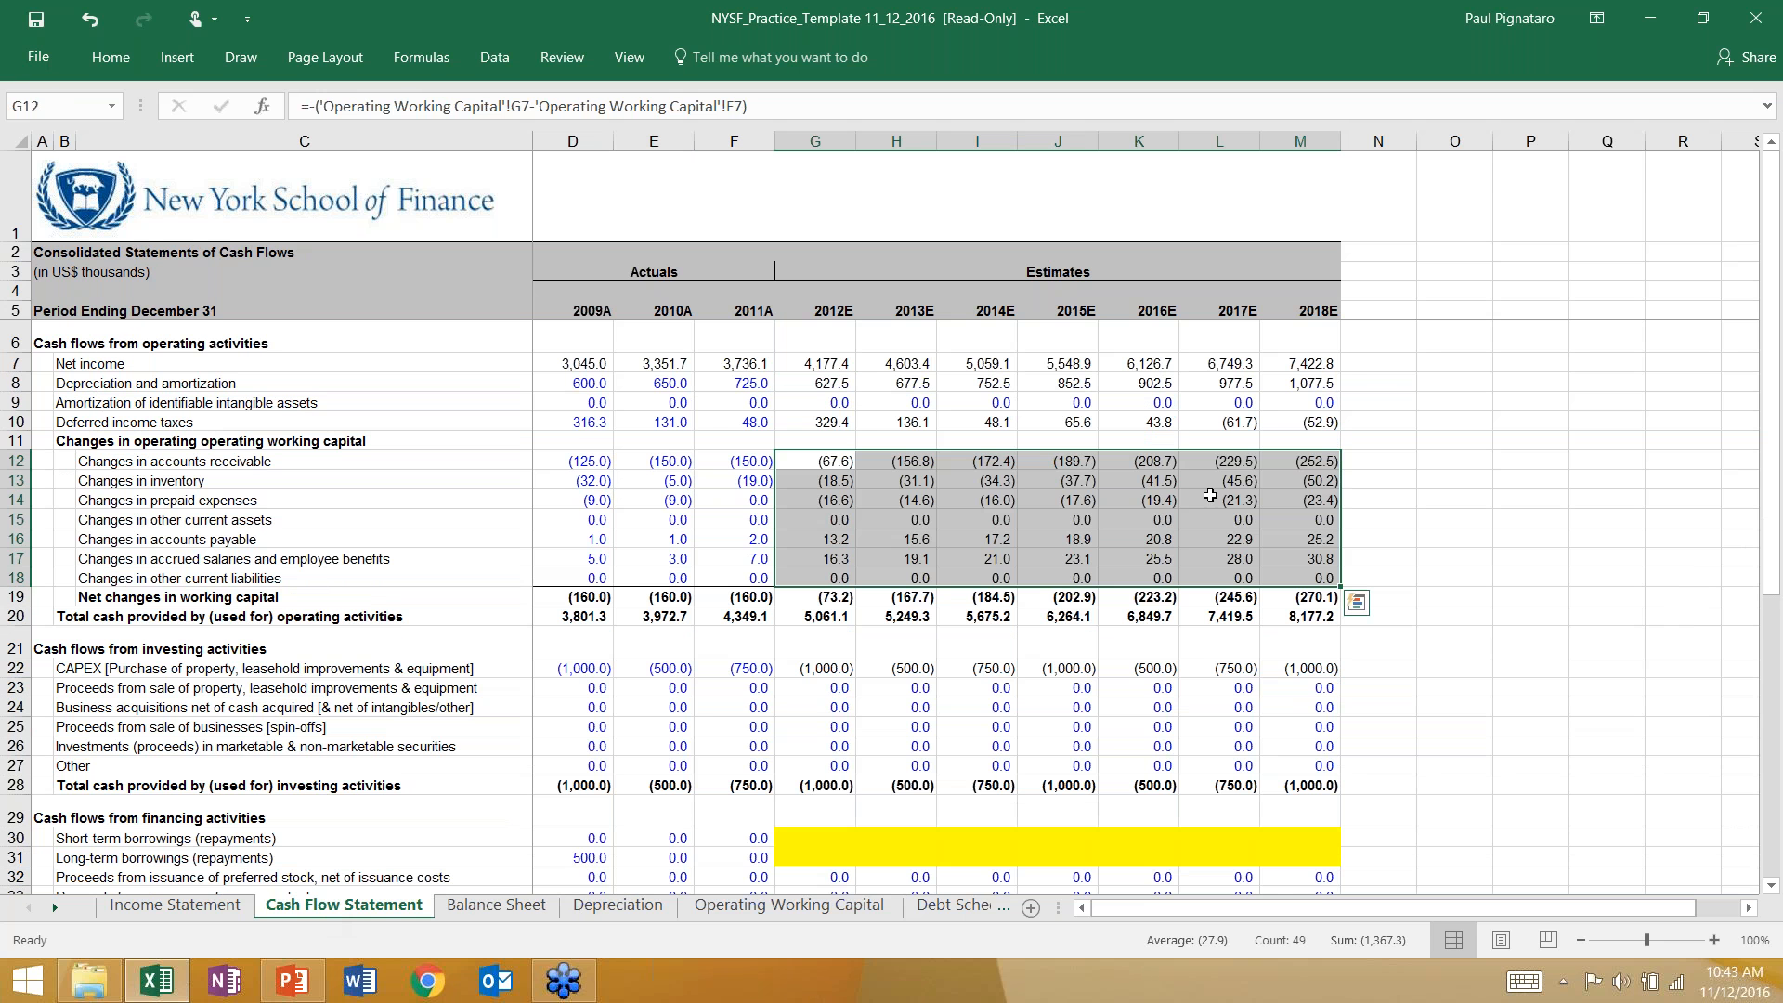
click(1513, 255)
click(817, 689)
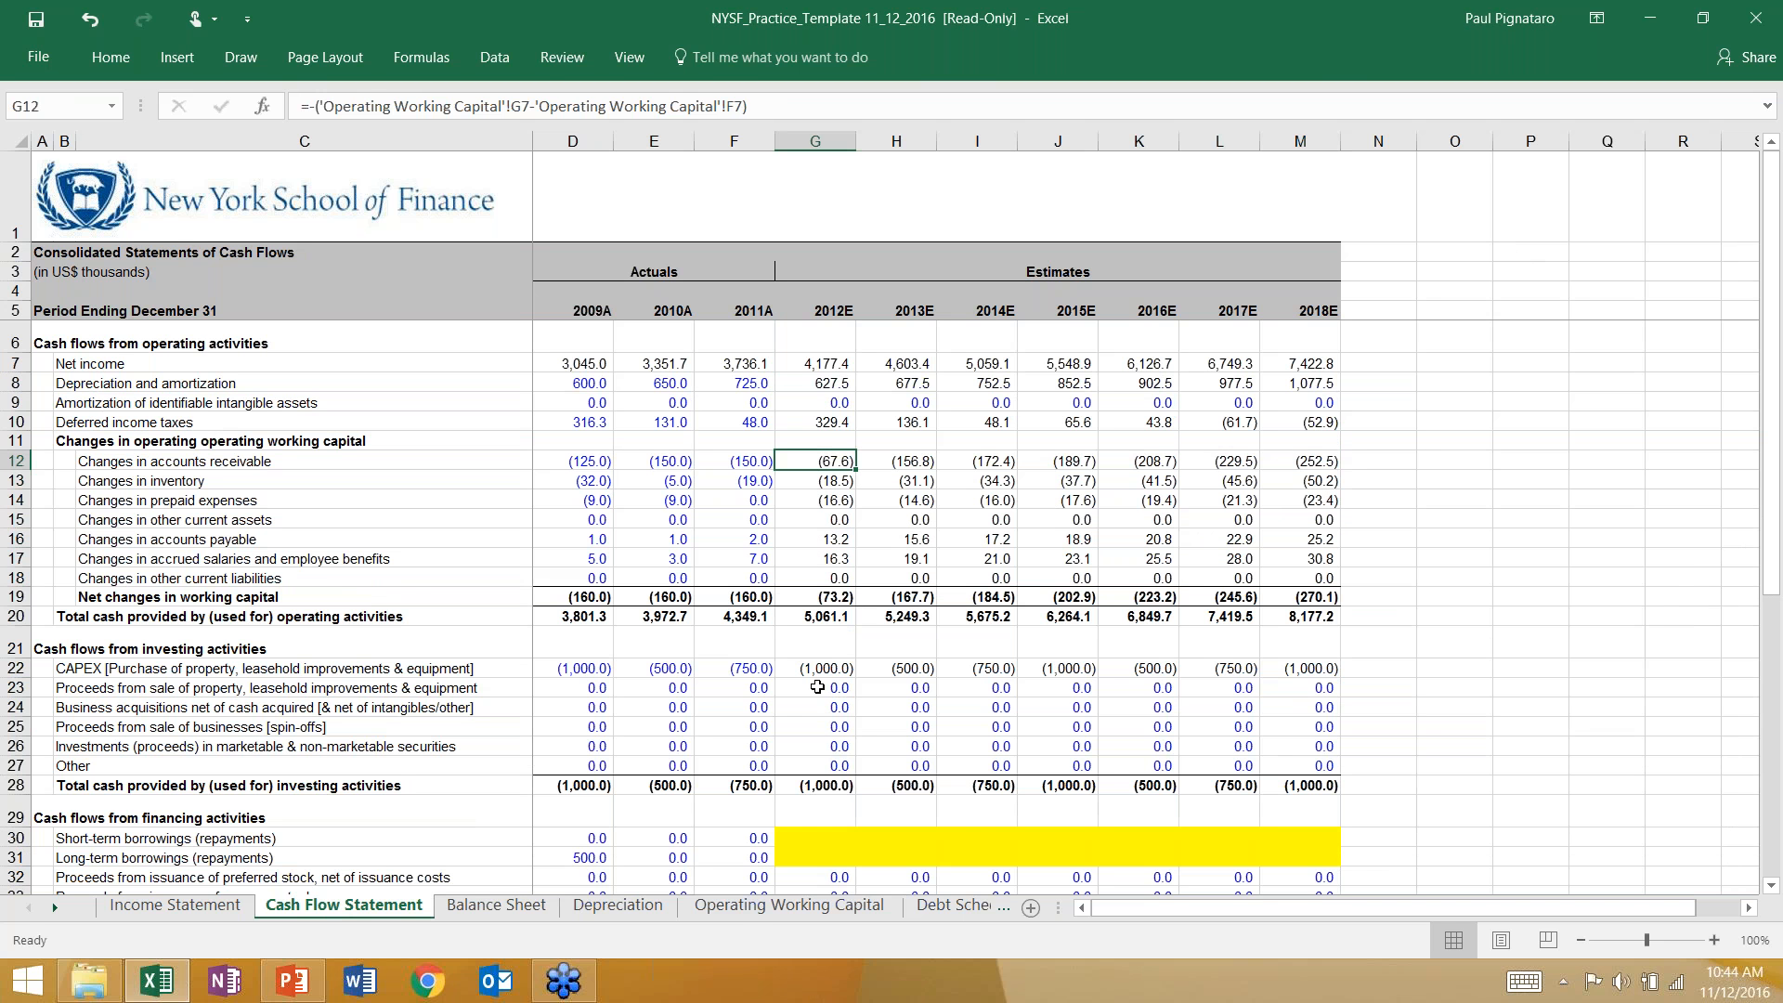
click(831, 599)
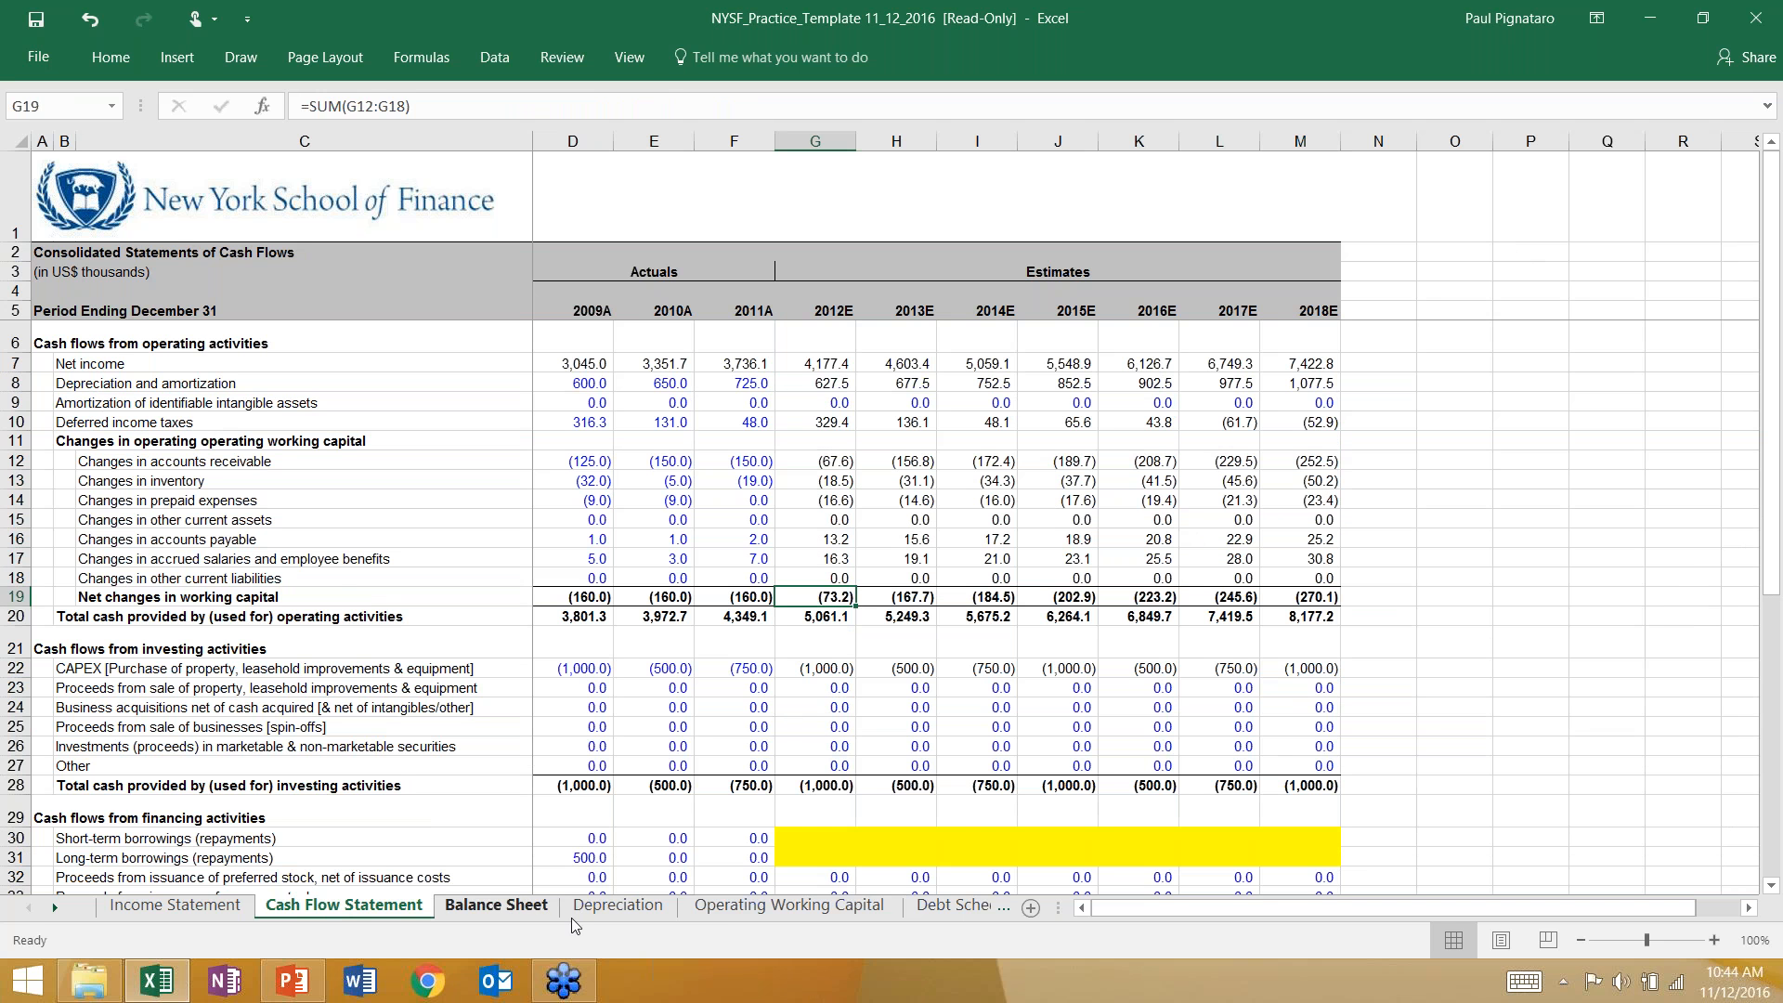
click(750, 915)
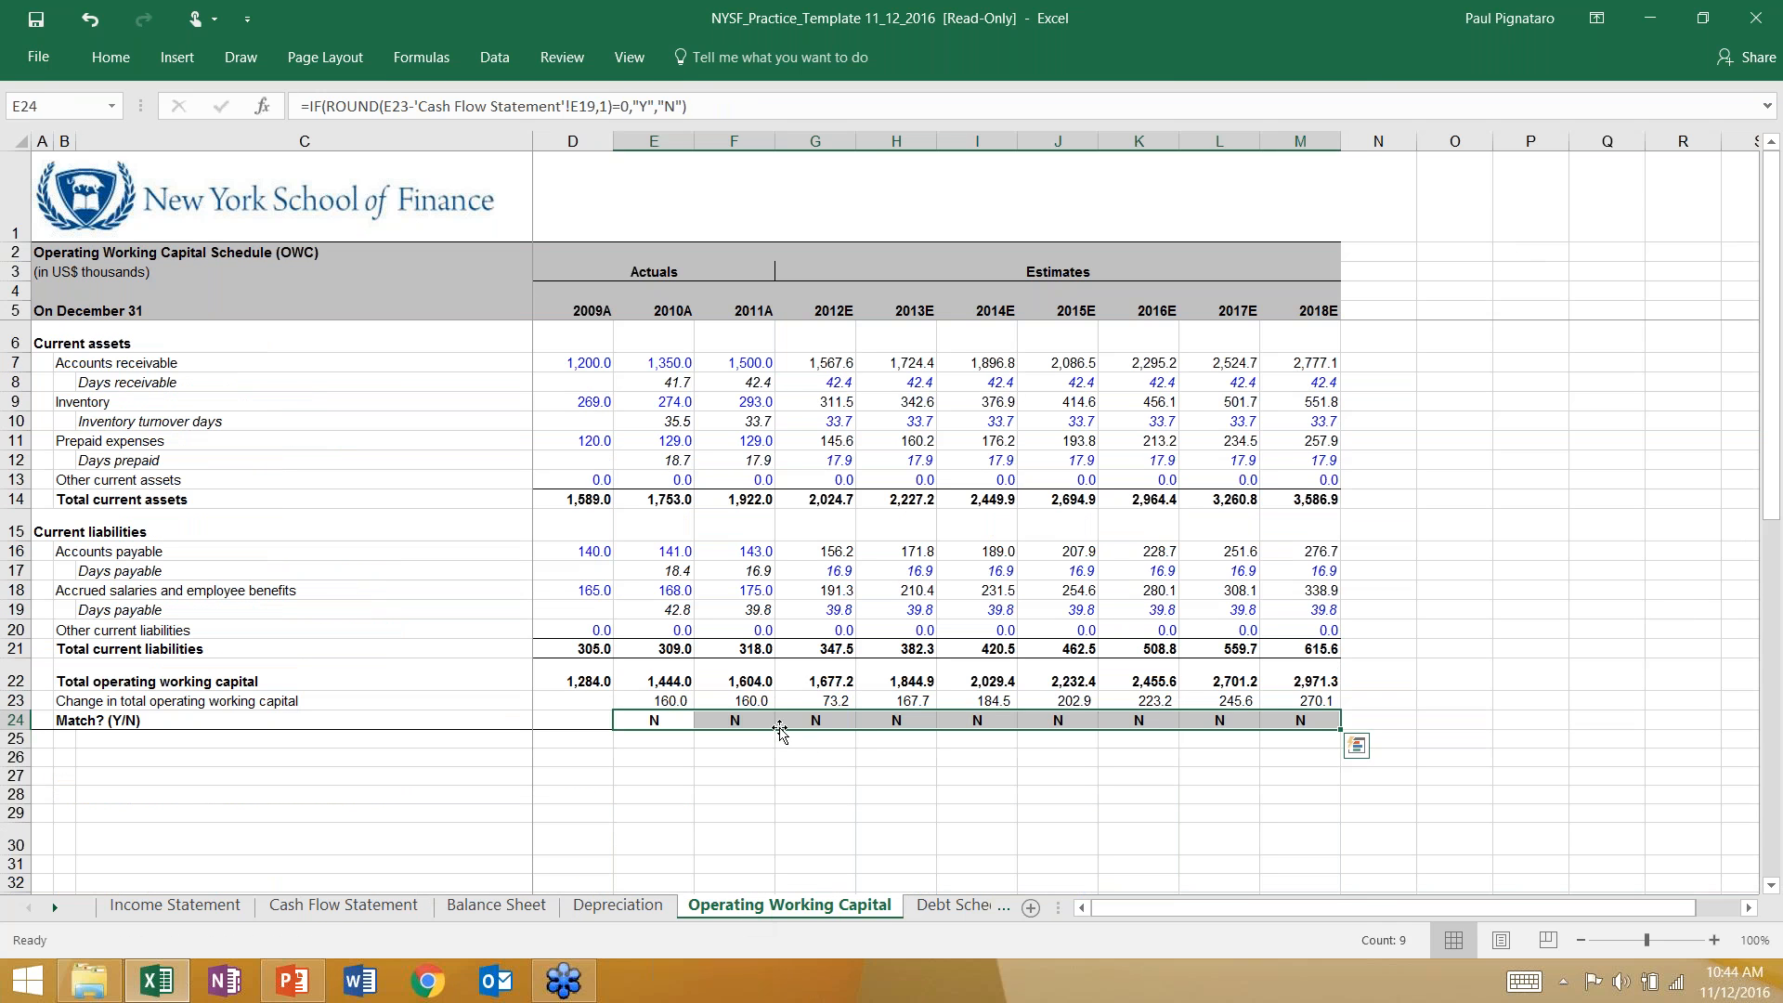
click(814, 719)
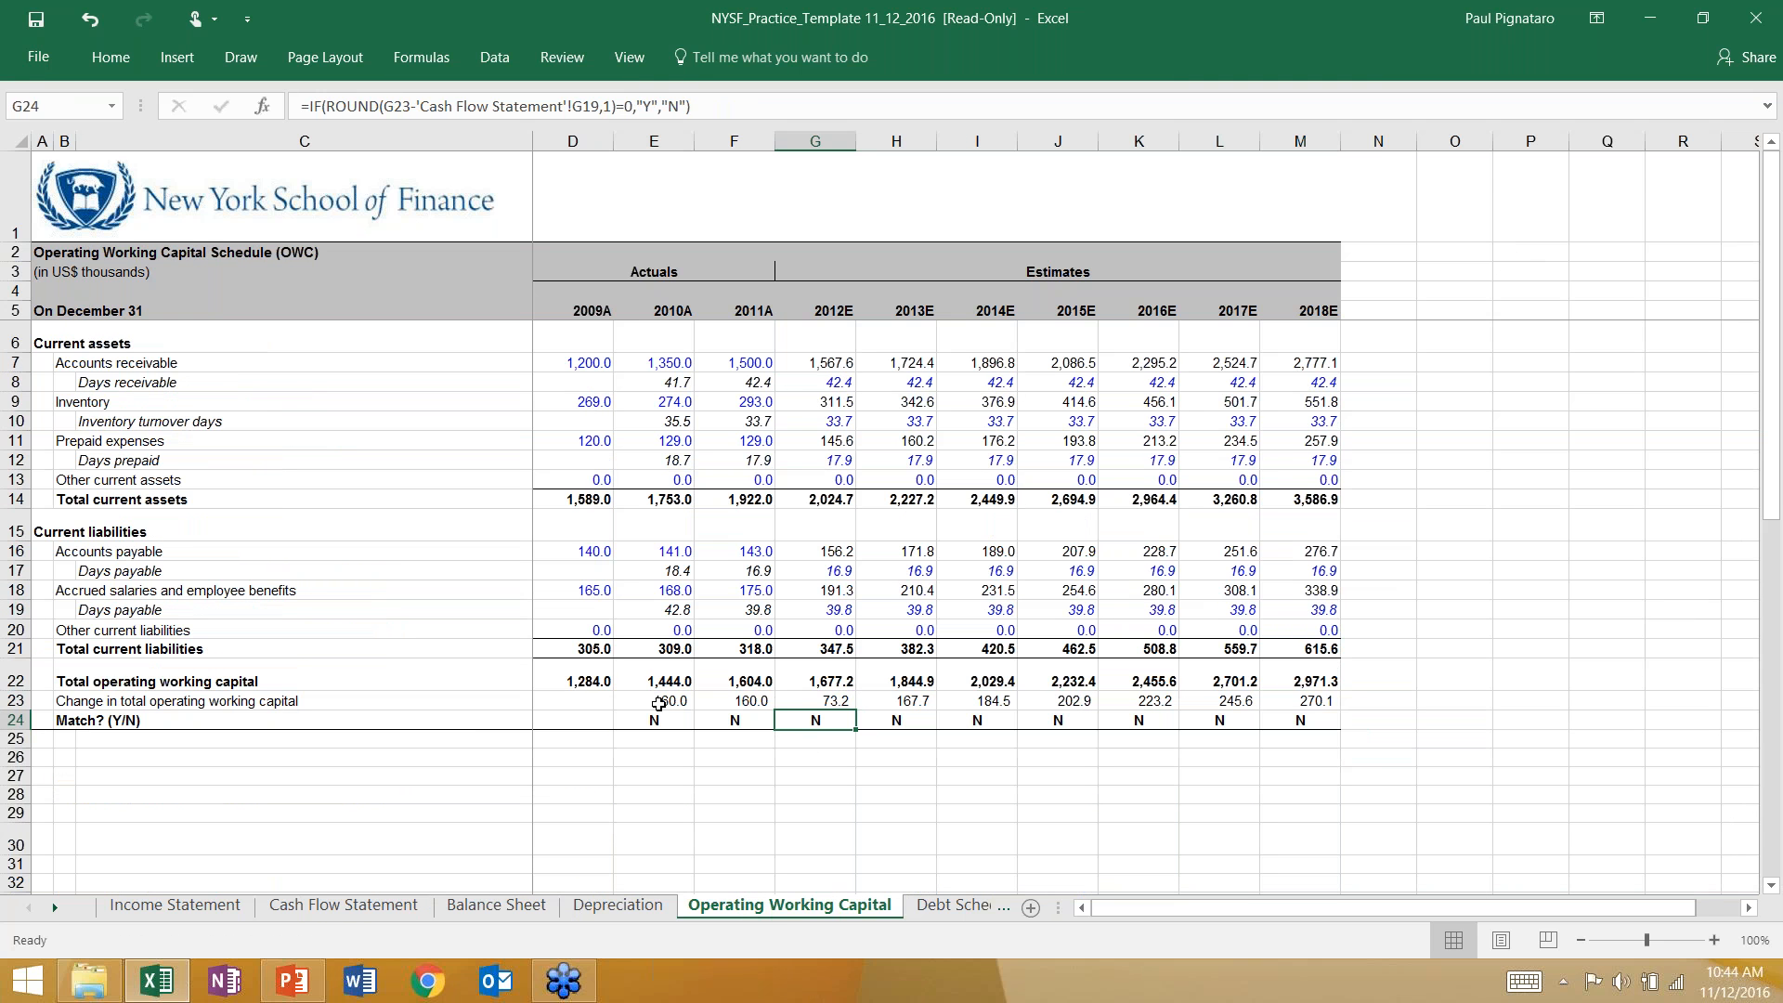
Step: Examine the year-over-year formulas for the change in total operating working capital in E23:M23
click(805, 700)
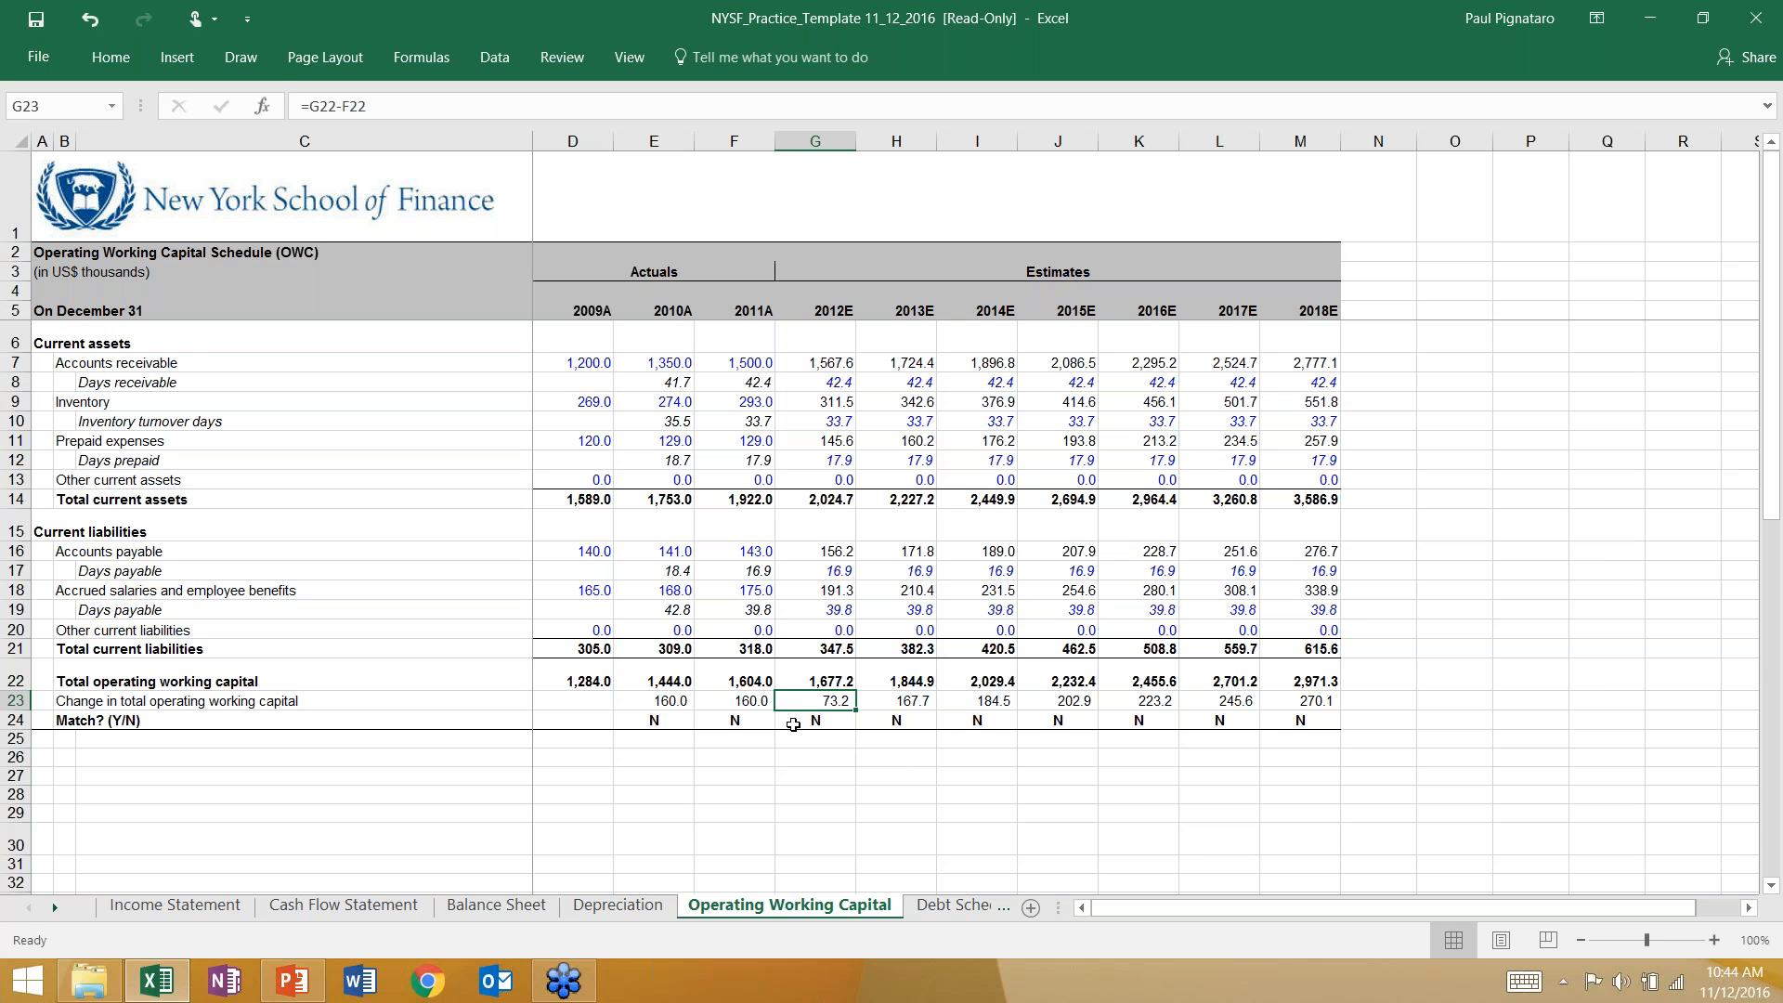
click(688, 701)
drag(702, 701, 1270, 700)
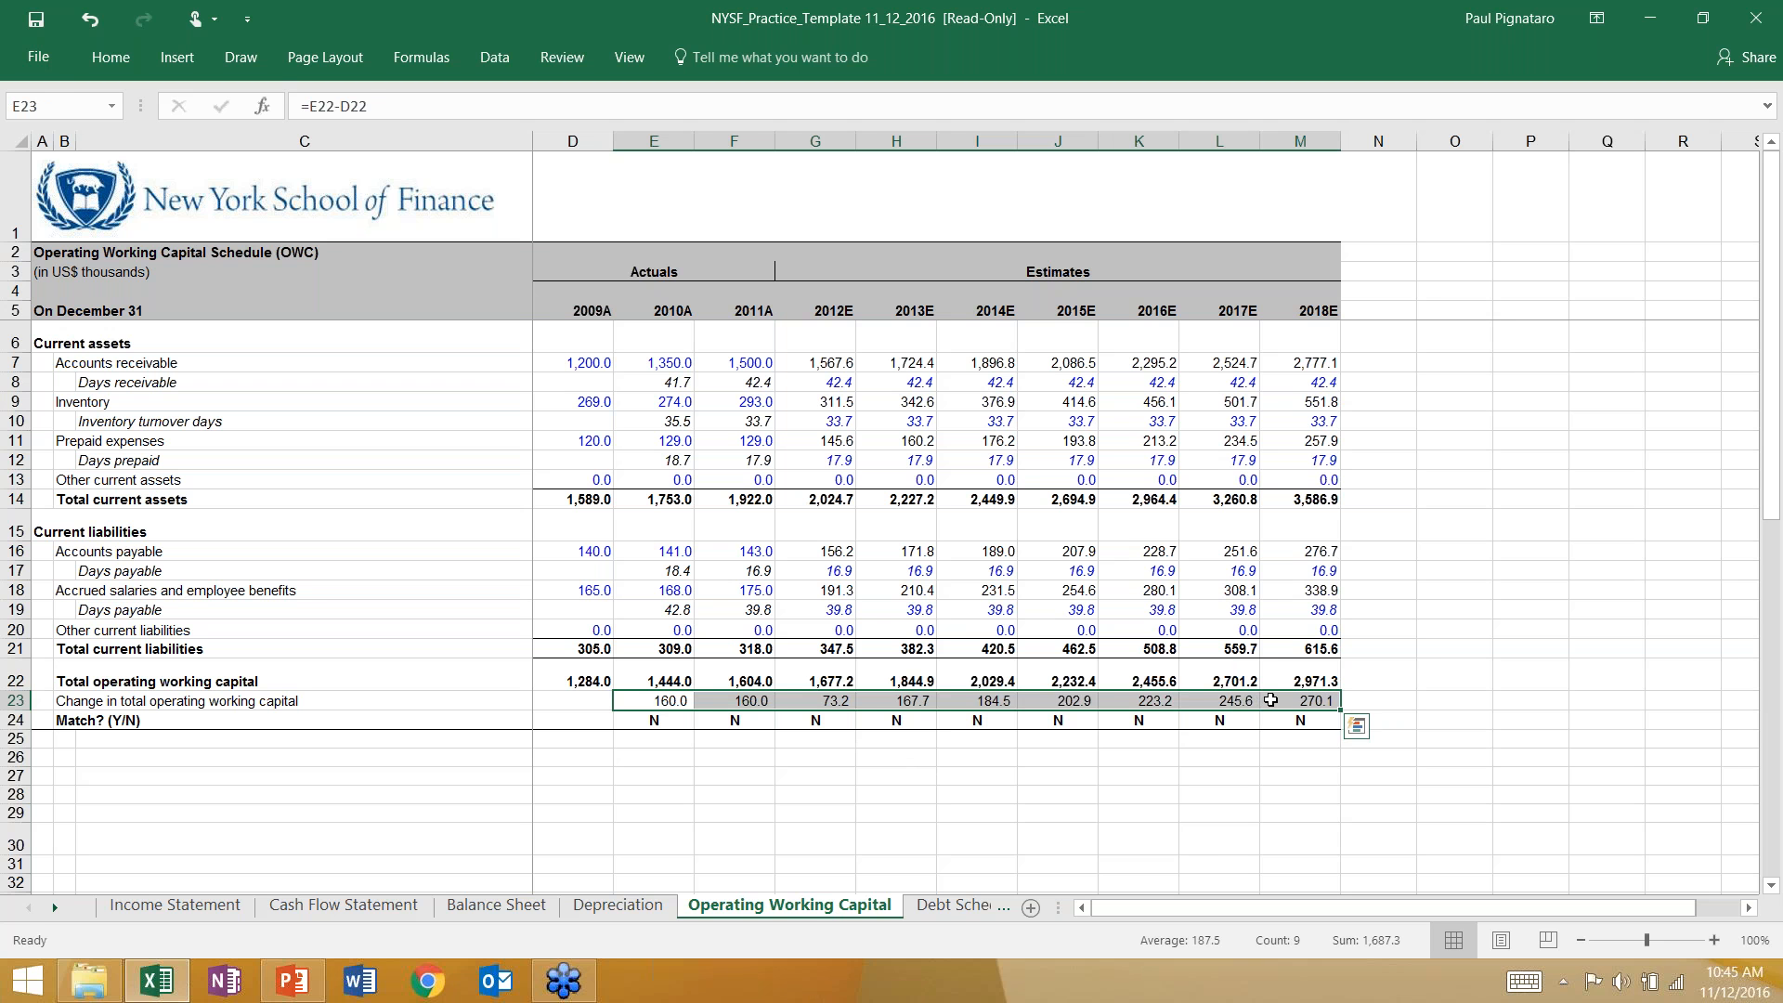
key(ctrl+r)
key(Right)
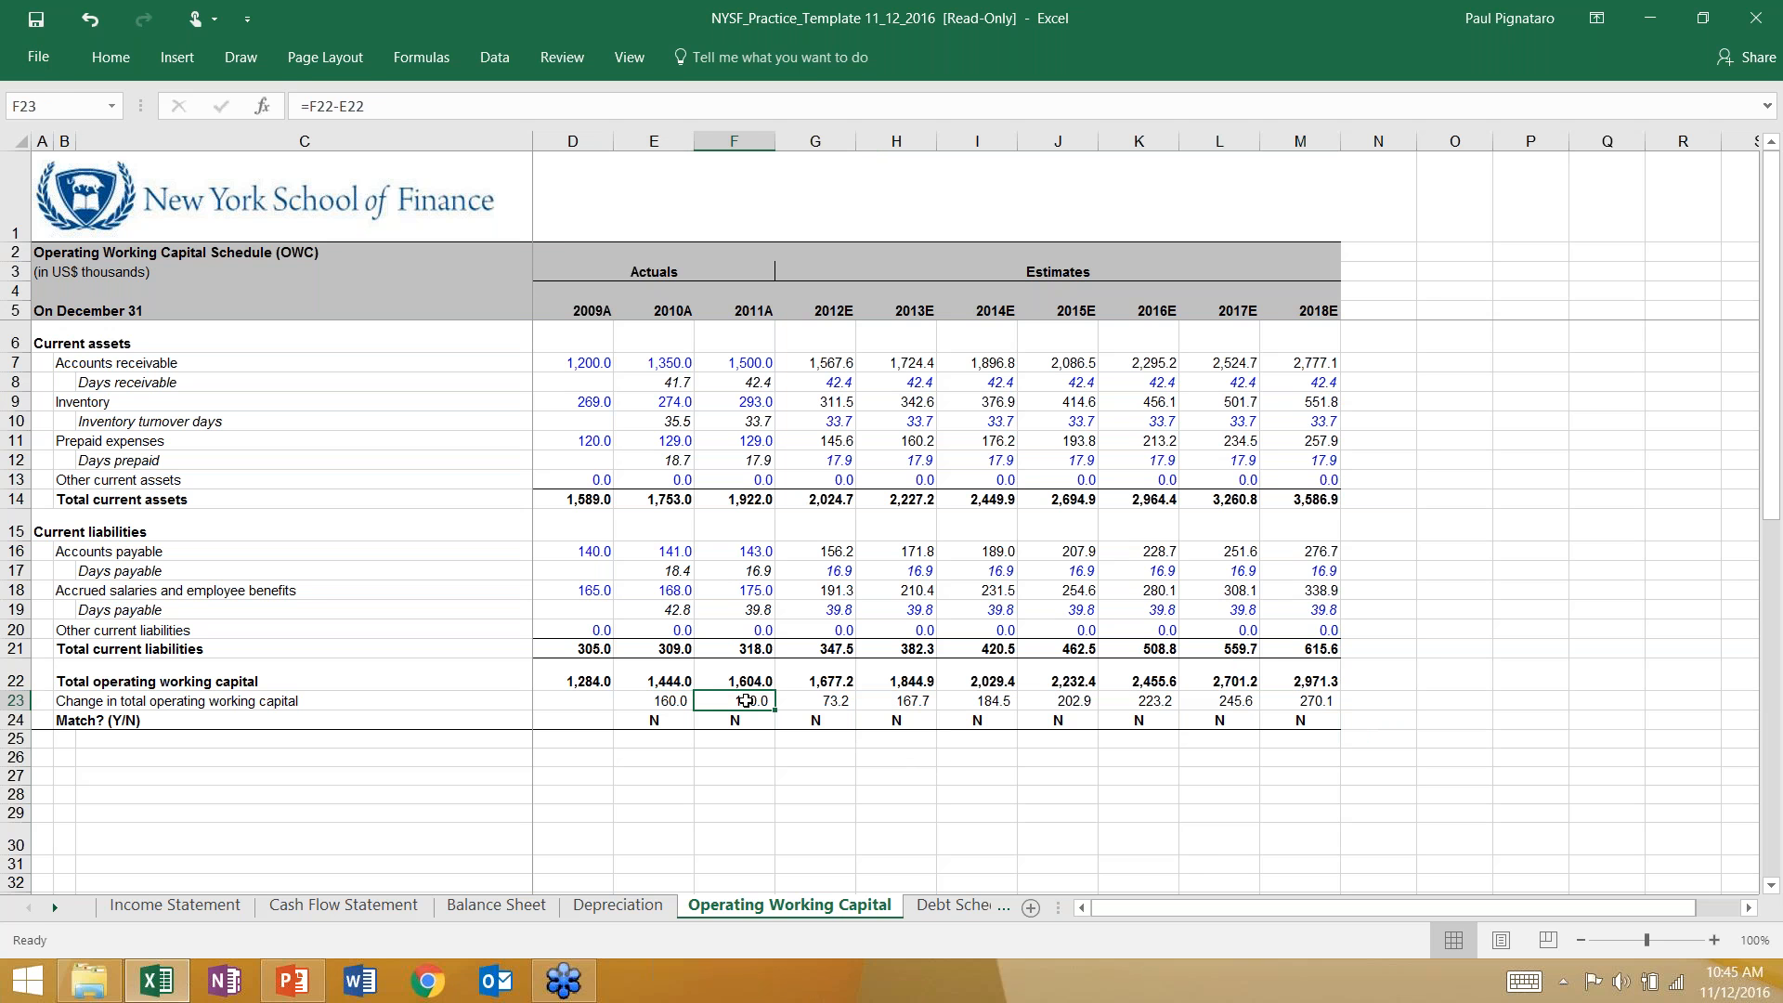
key(Right)
key(Left)
double_click(660, 700)
click(729, 700)
Step: Review the signs and formulas of the 2012E asset and liability changes in Cash Flow Statement cells G12:G18 against the working capital schedule
click(403, 906)
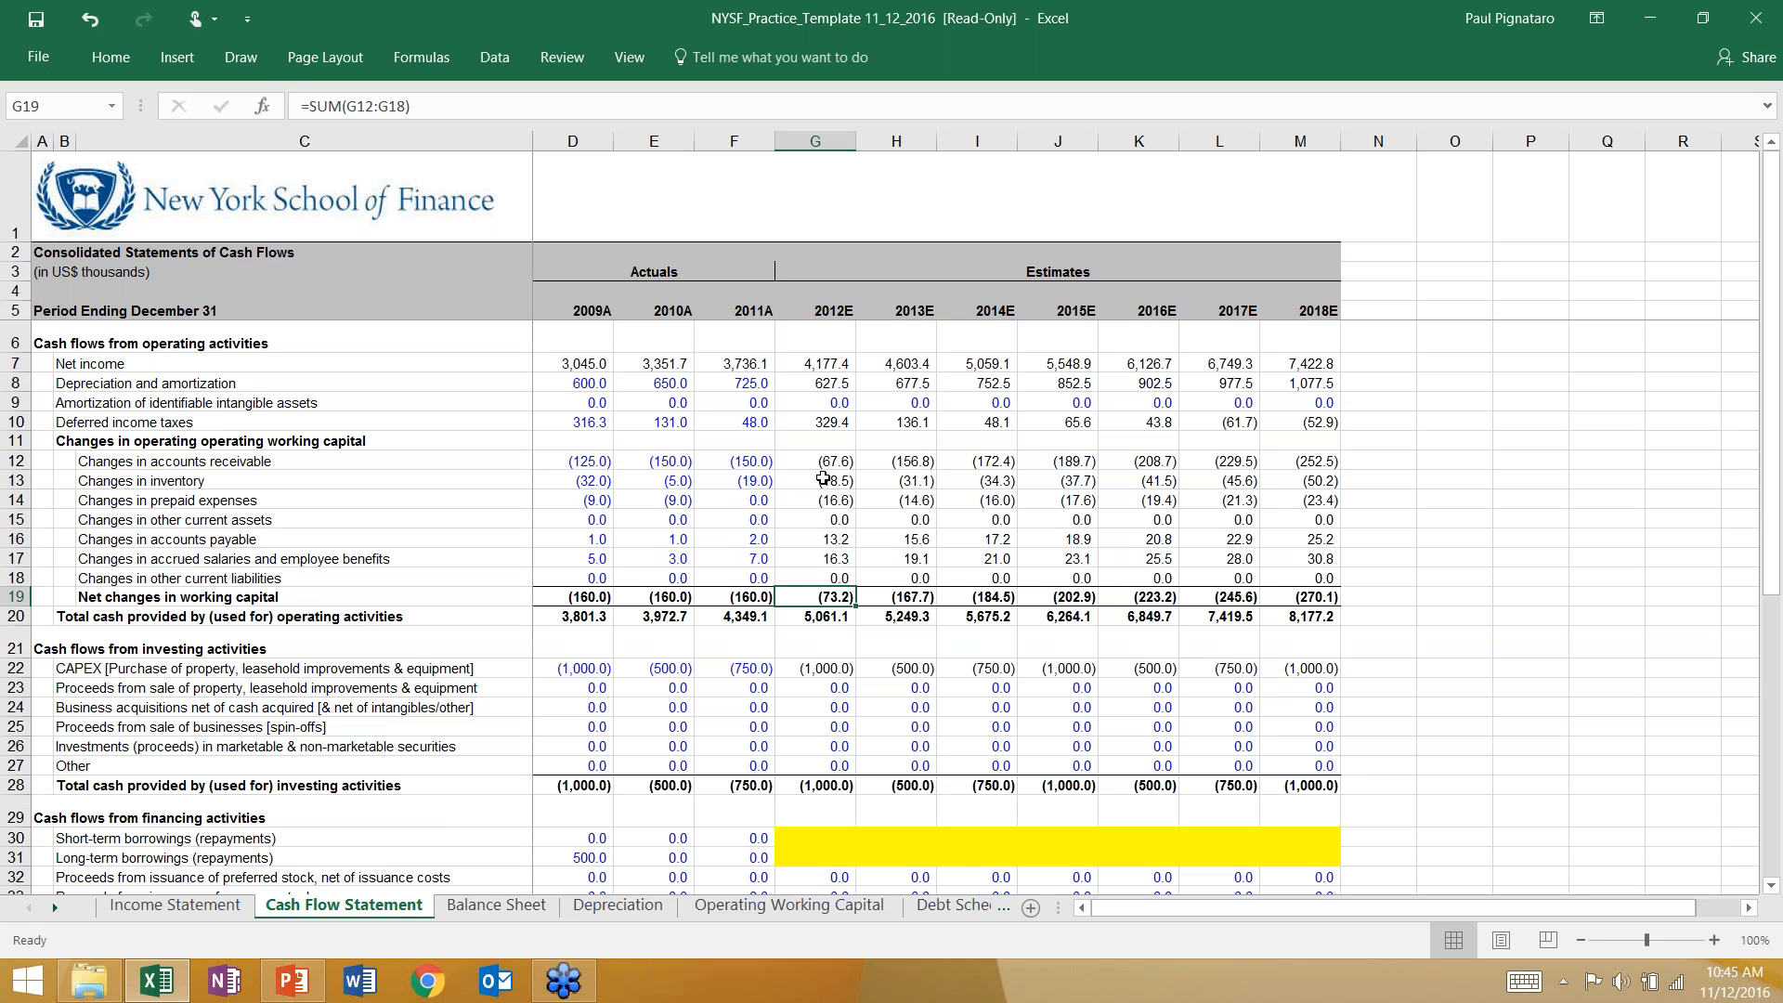
drag(821, 461, 822, 577)
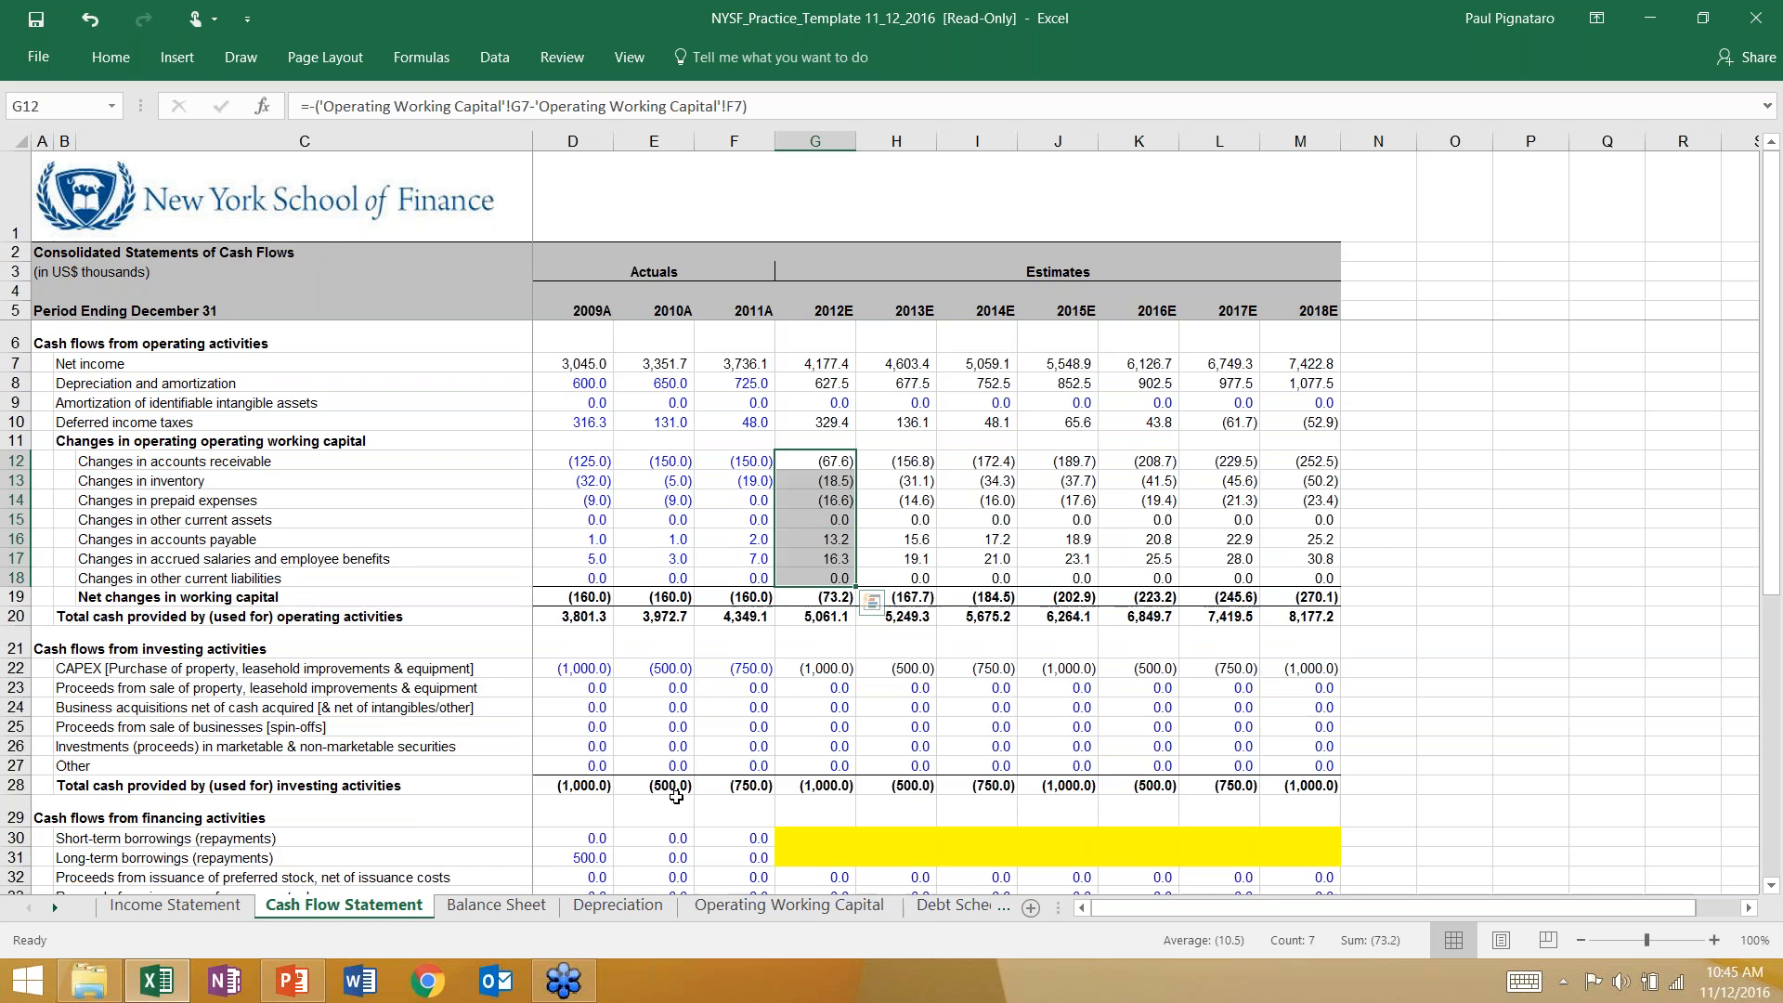
click(788, 905)
click(829, 554)
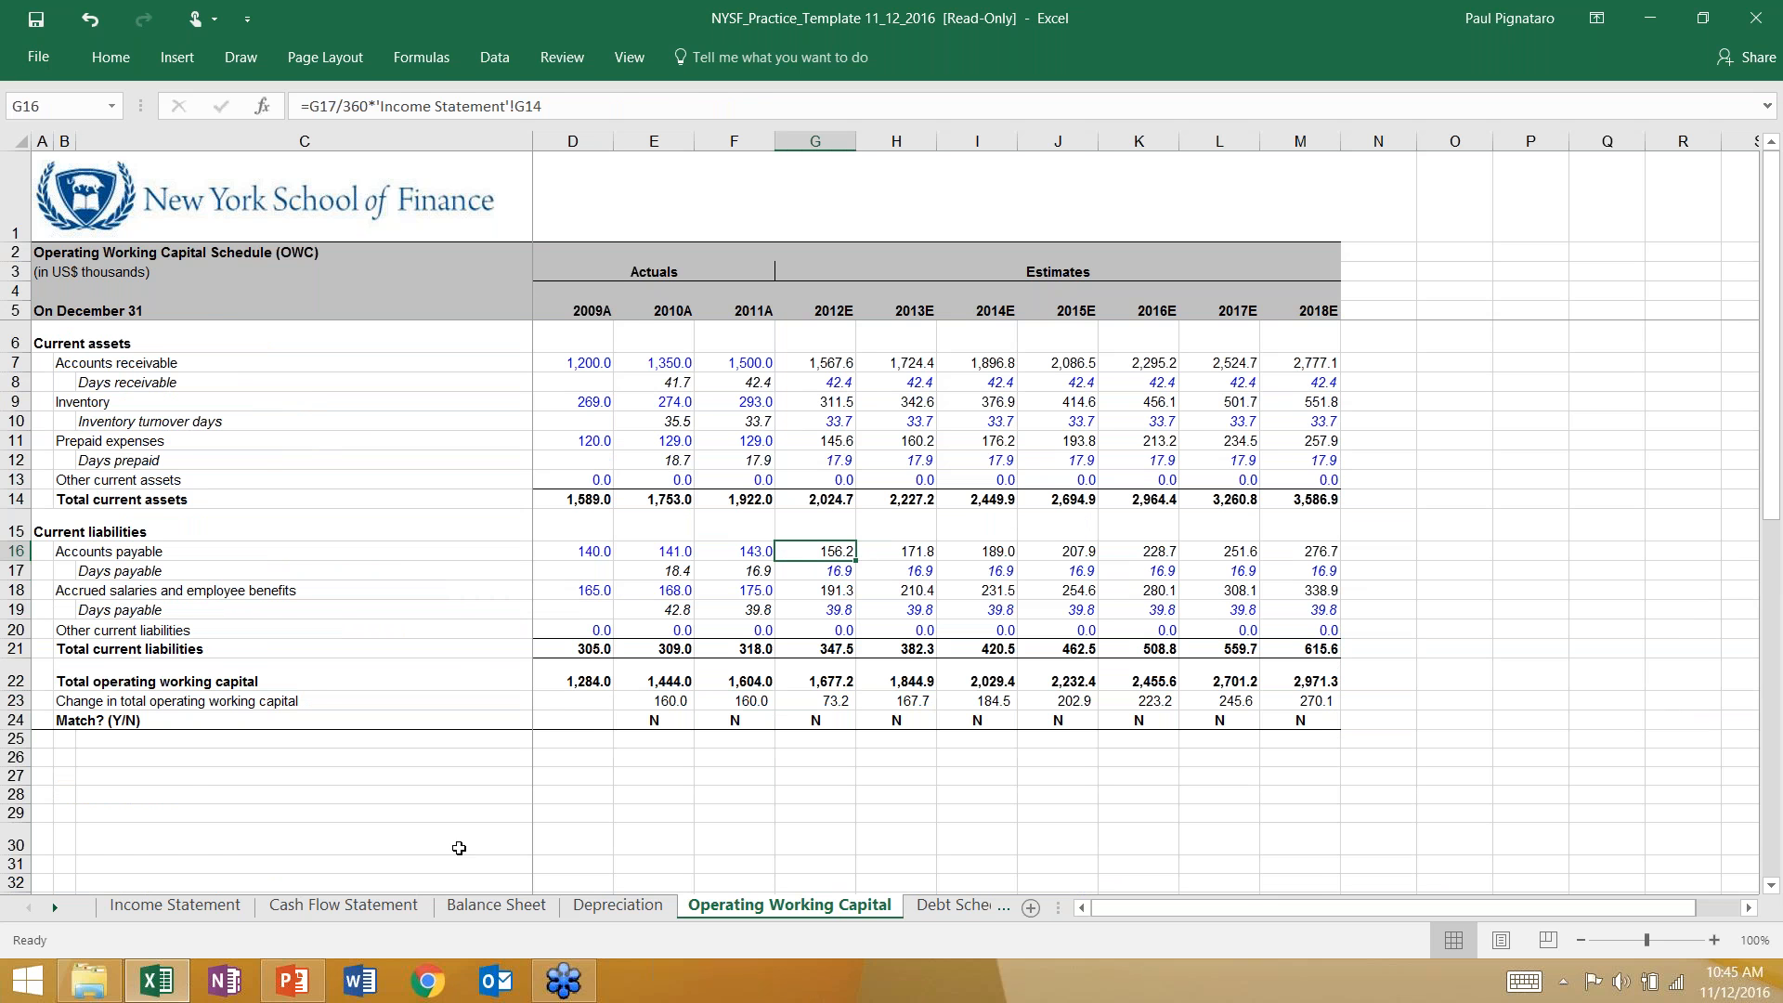
click(343, 905)
click(806, 467)
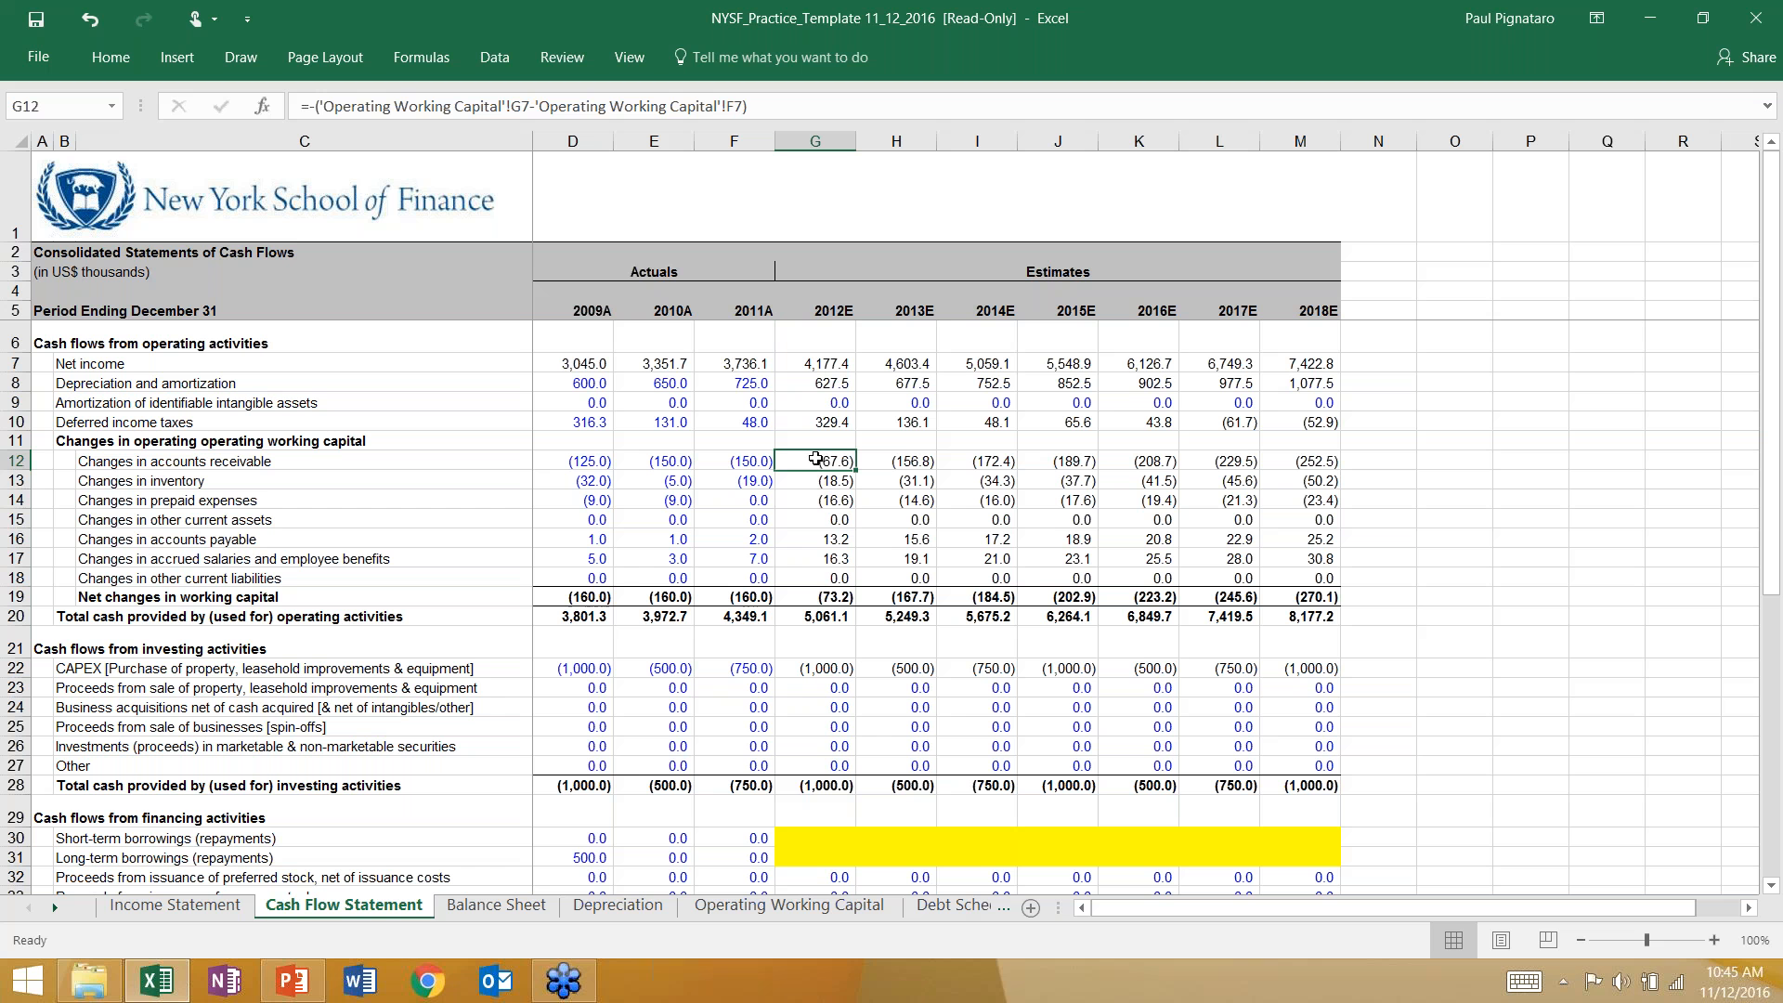
click(821, 484)
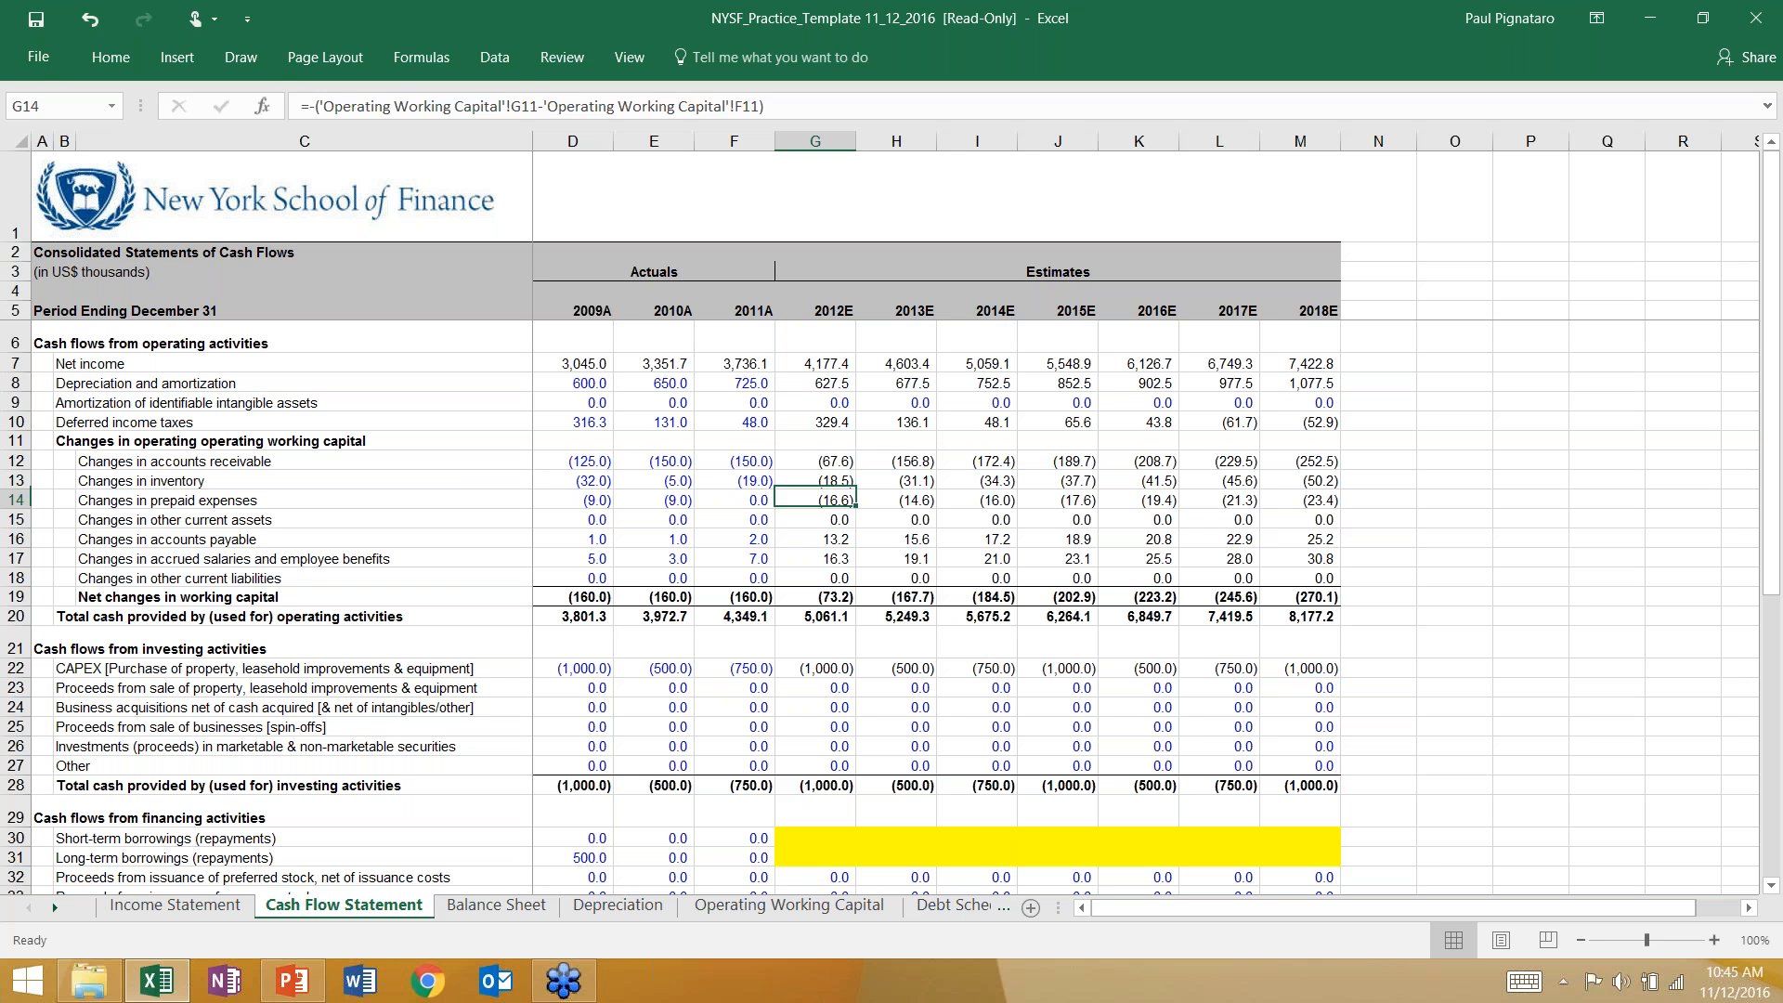
click(822, 468)
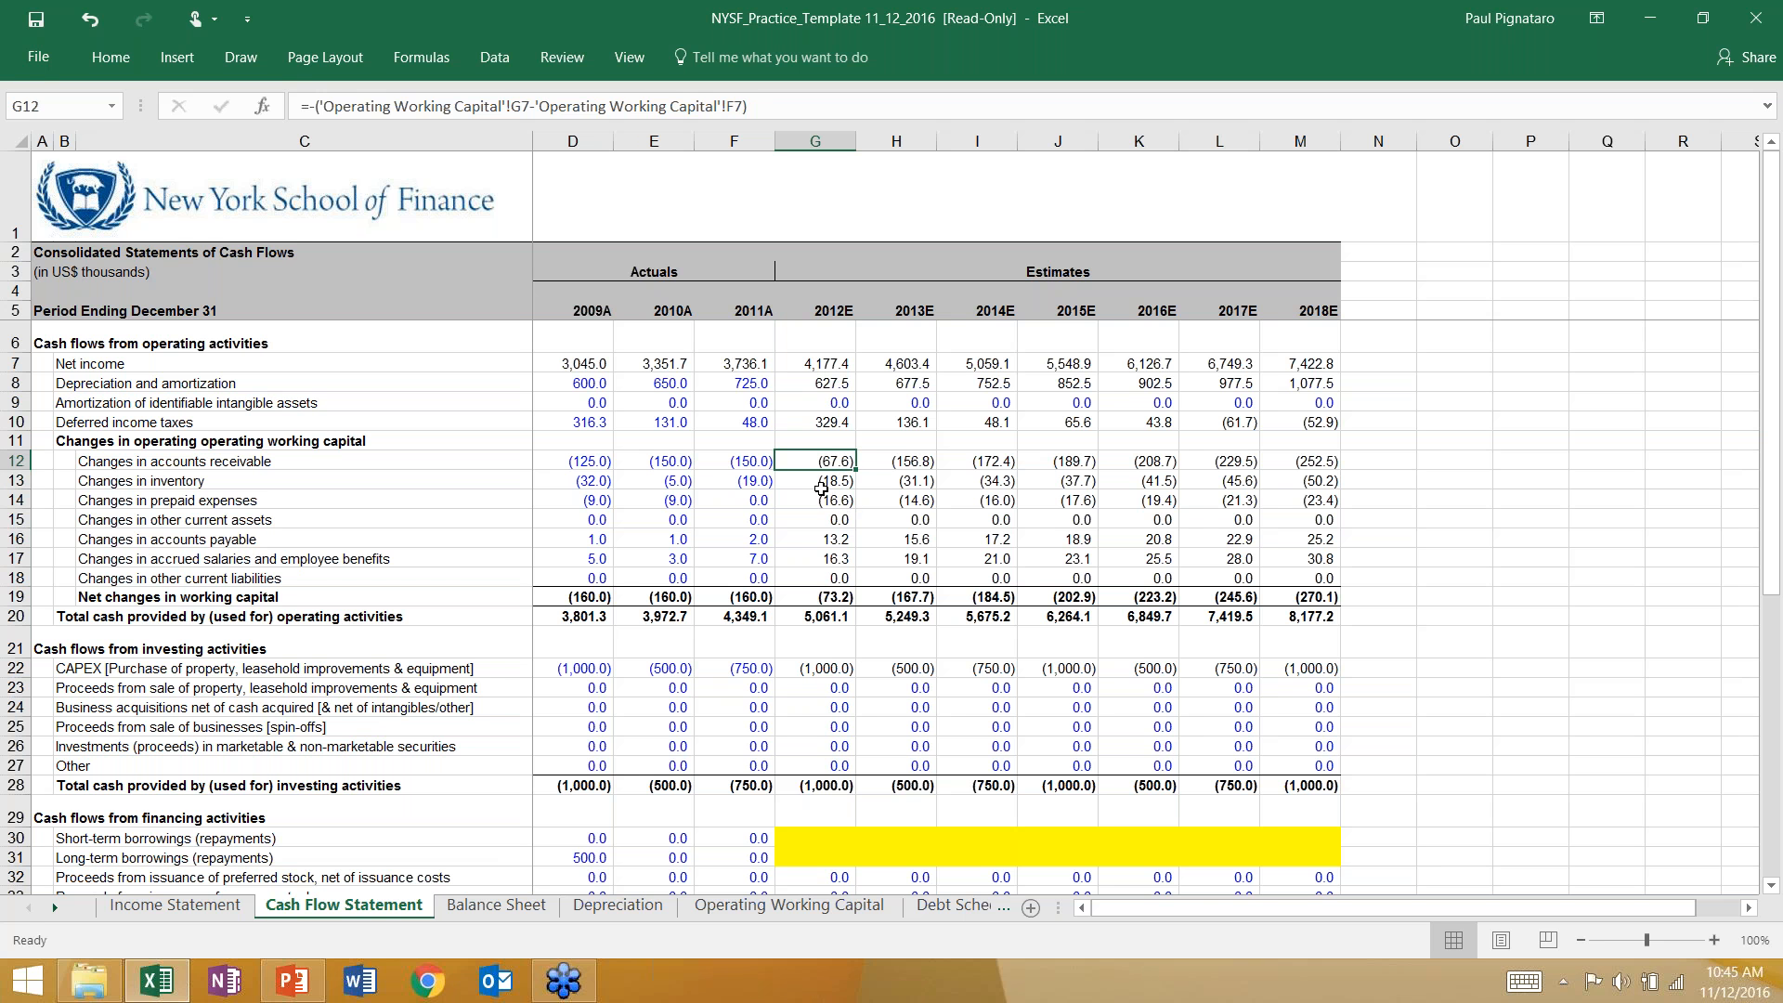
click(824, 520)
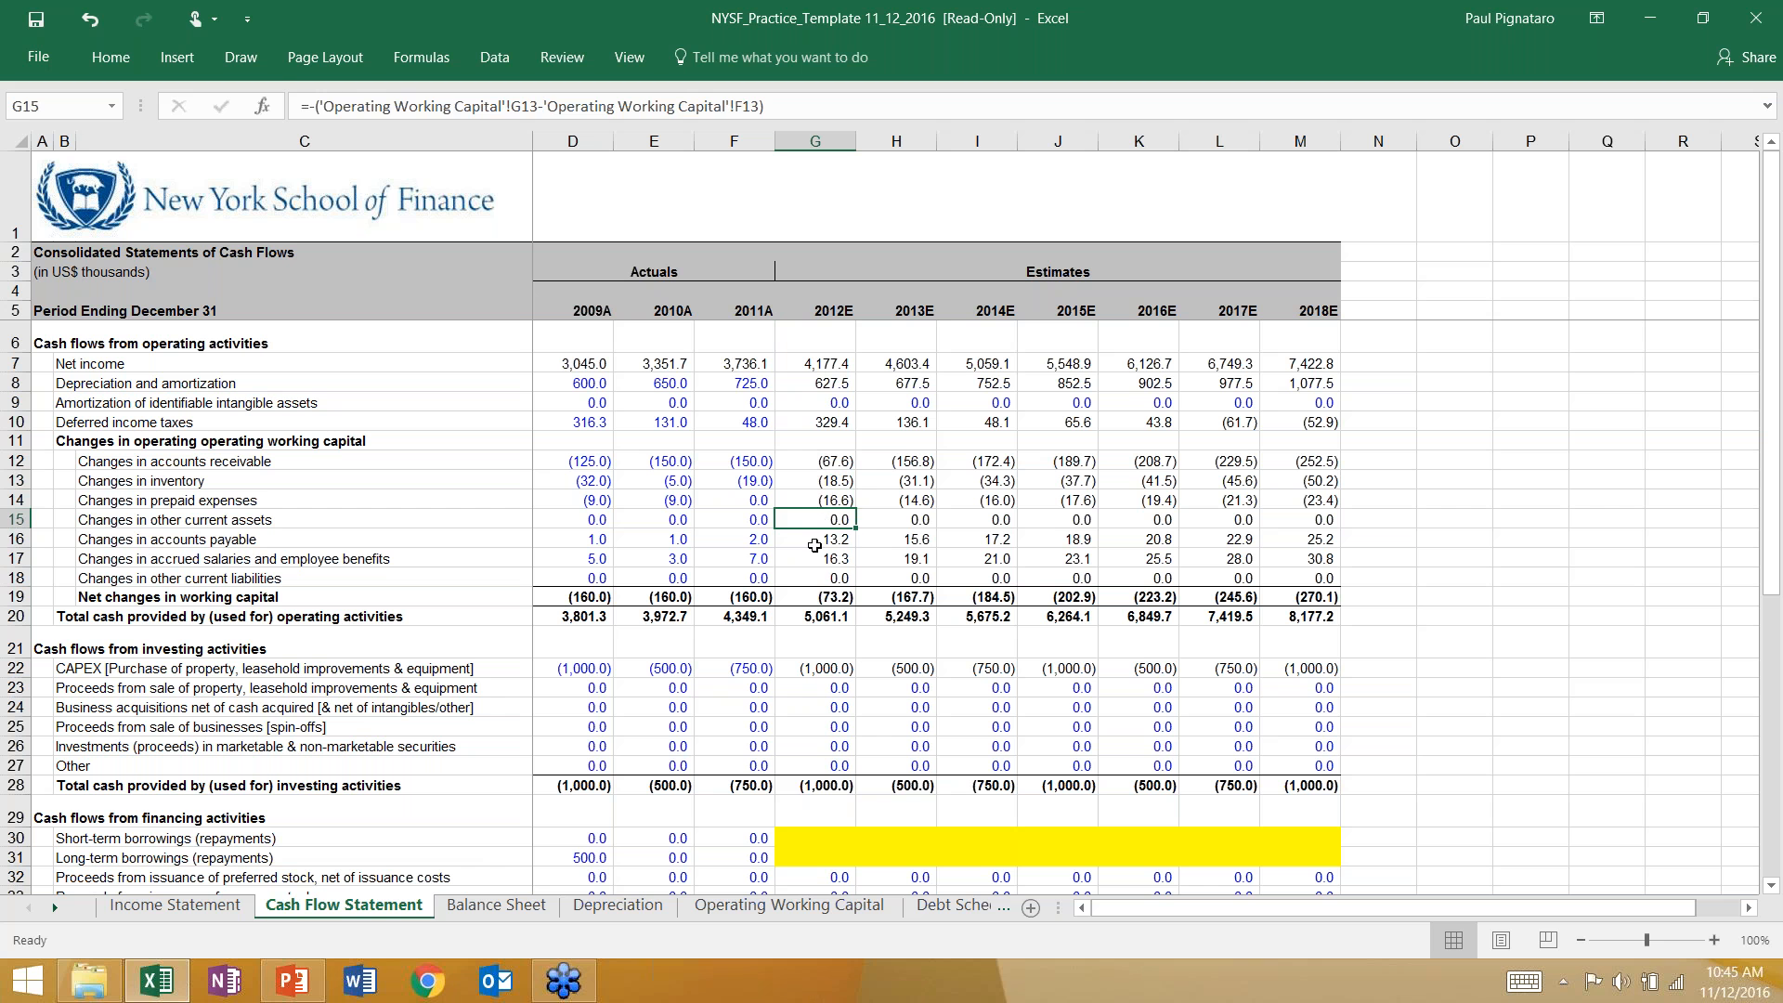
click(817, 577)
click(815, 461)
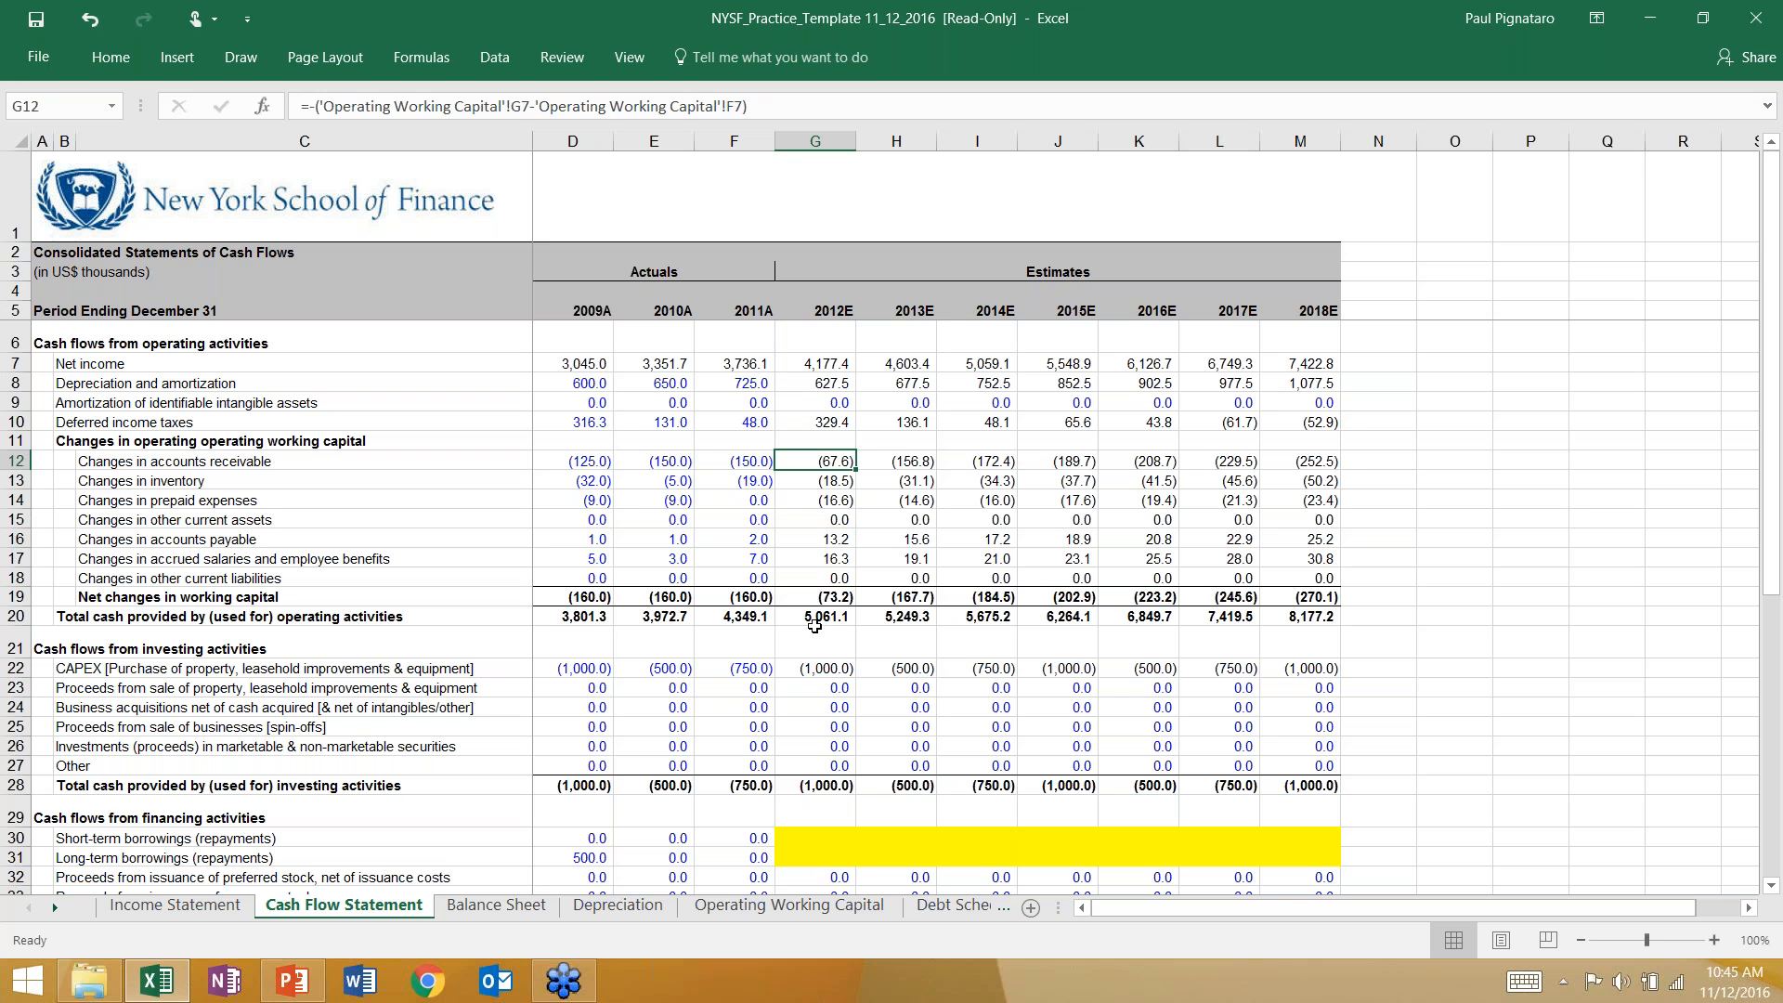
Step: Examine how the changes in row 23 of the Operating Working Capital schedule derive from the total operating working capital in row 22
click(718, 913)
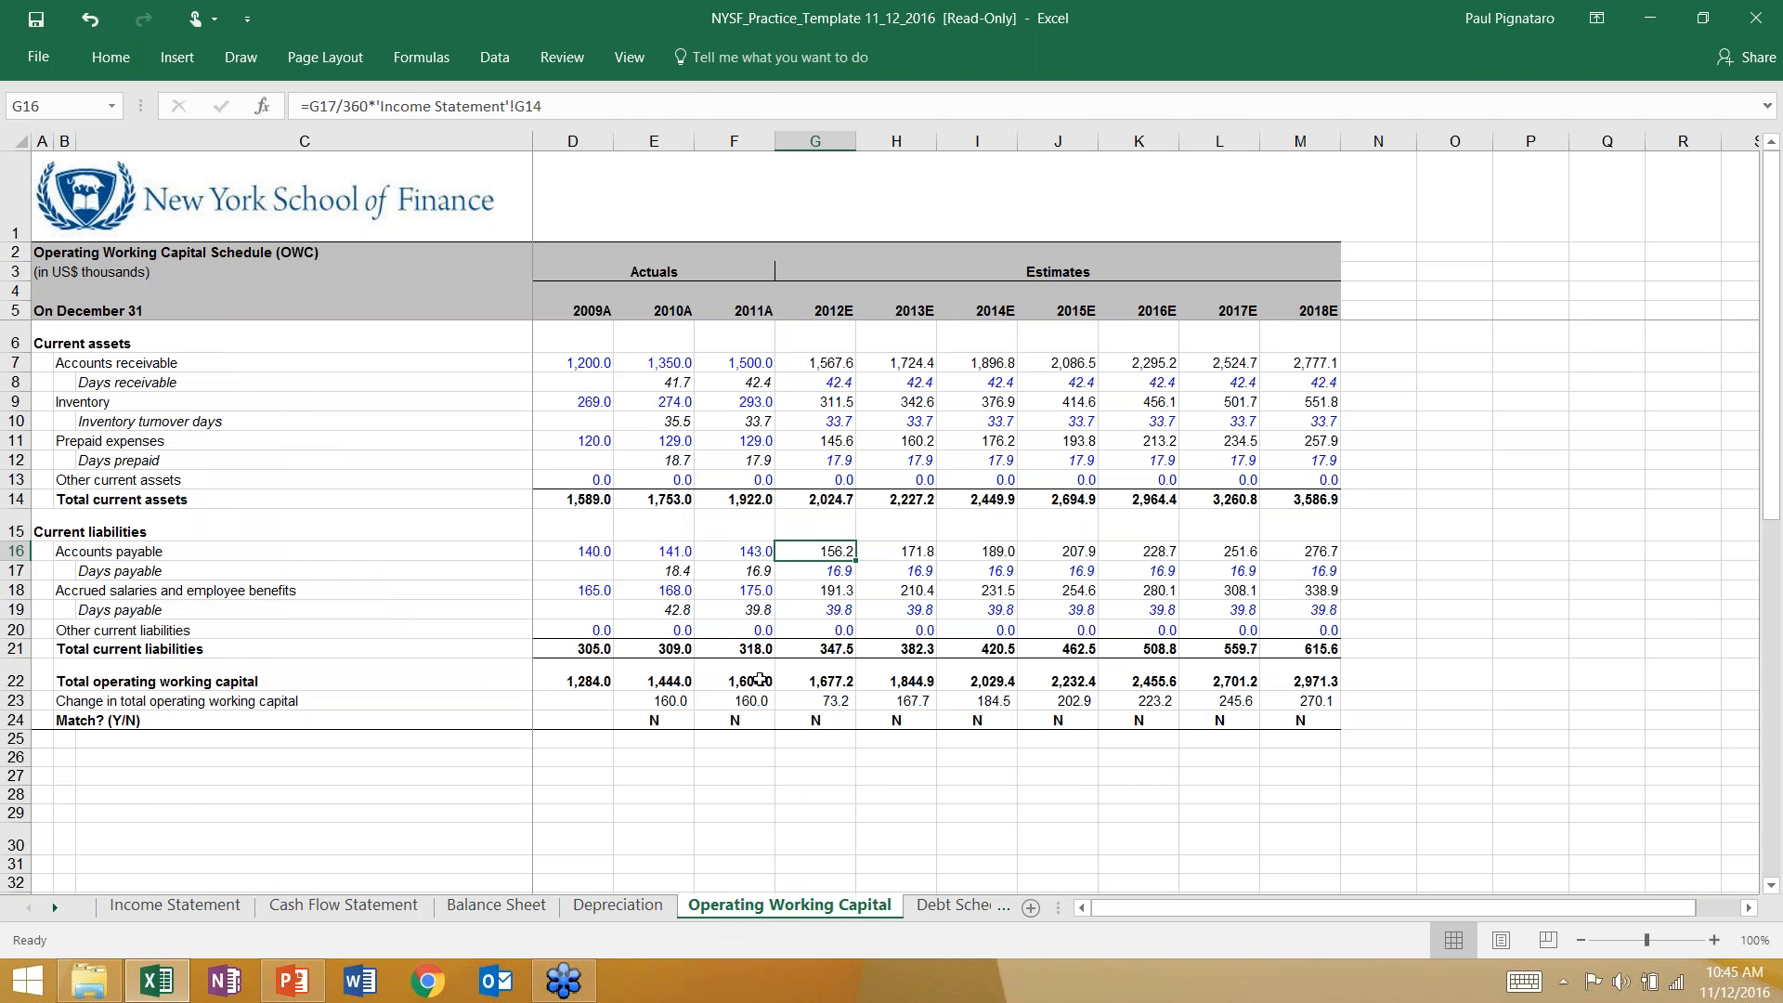
click(740, 700)
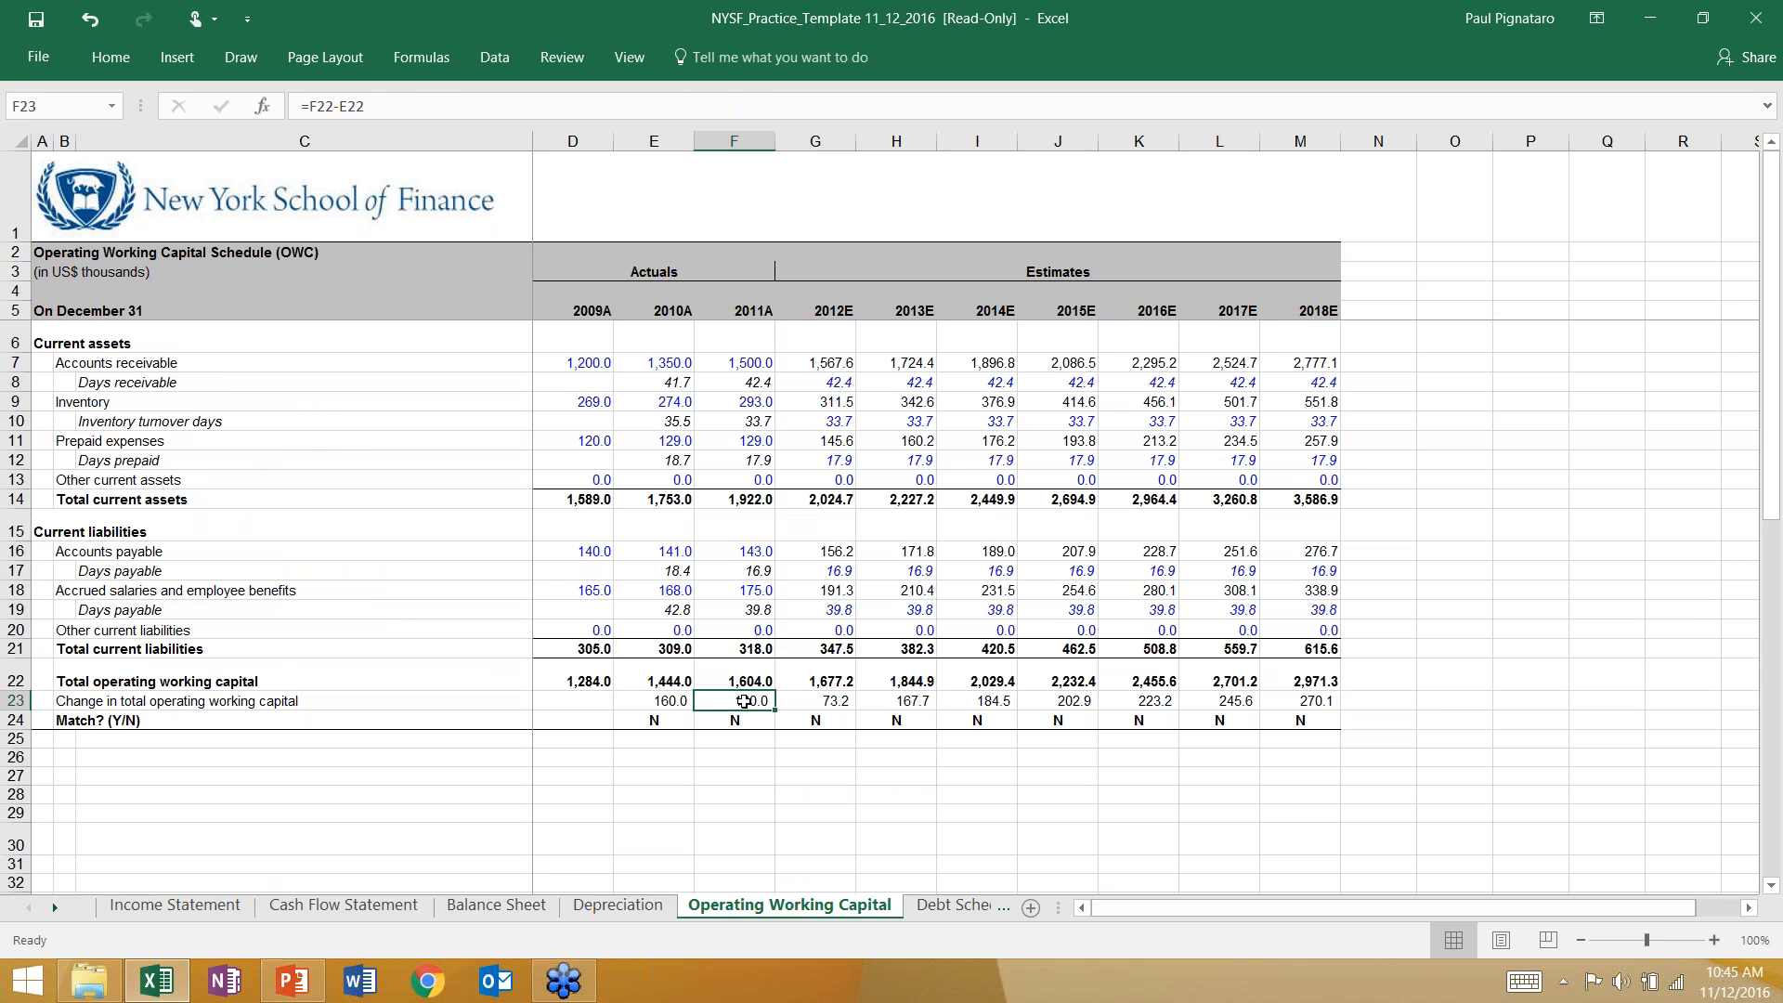
click(679, 702)
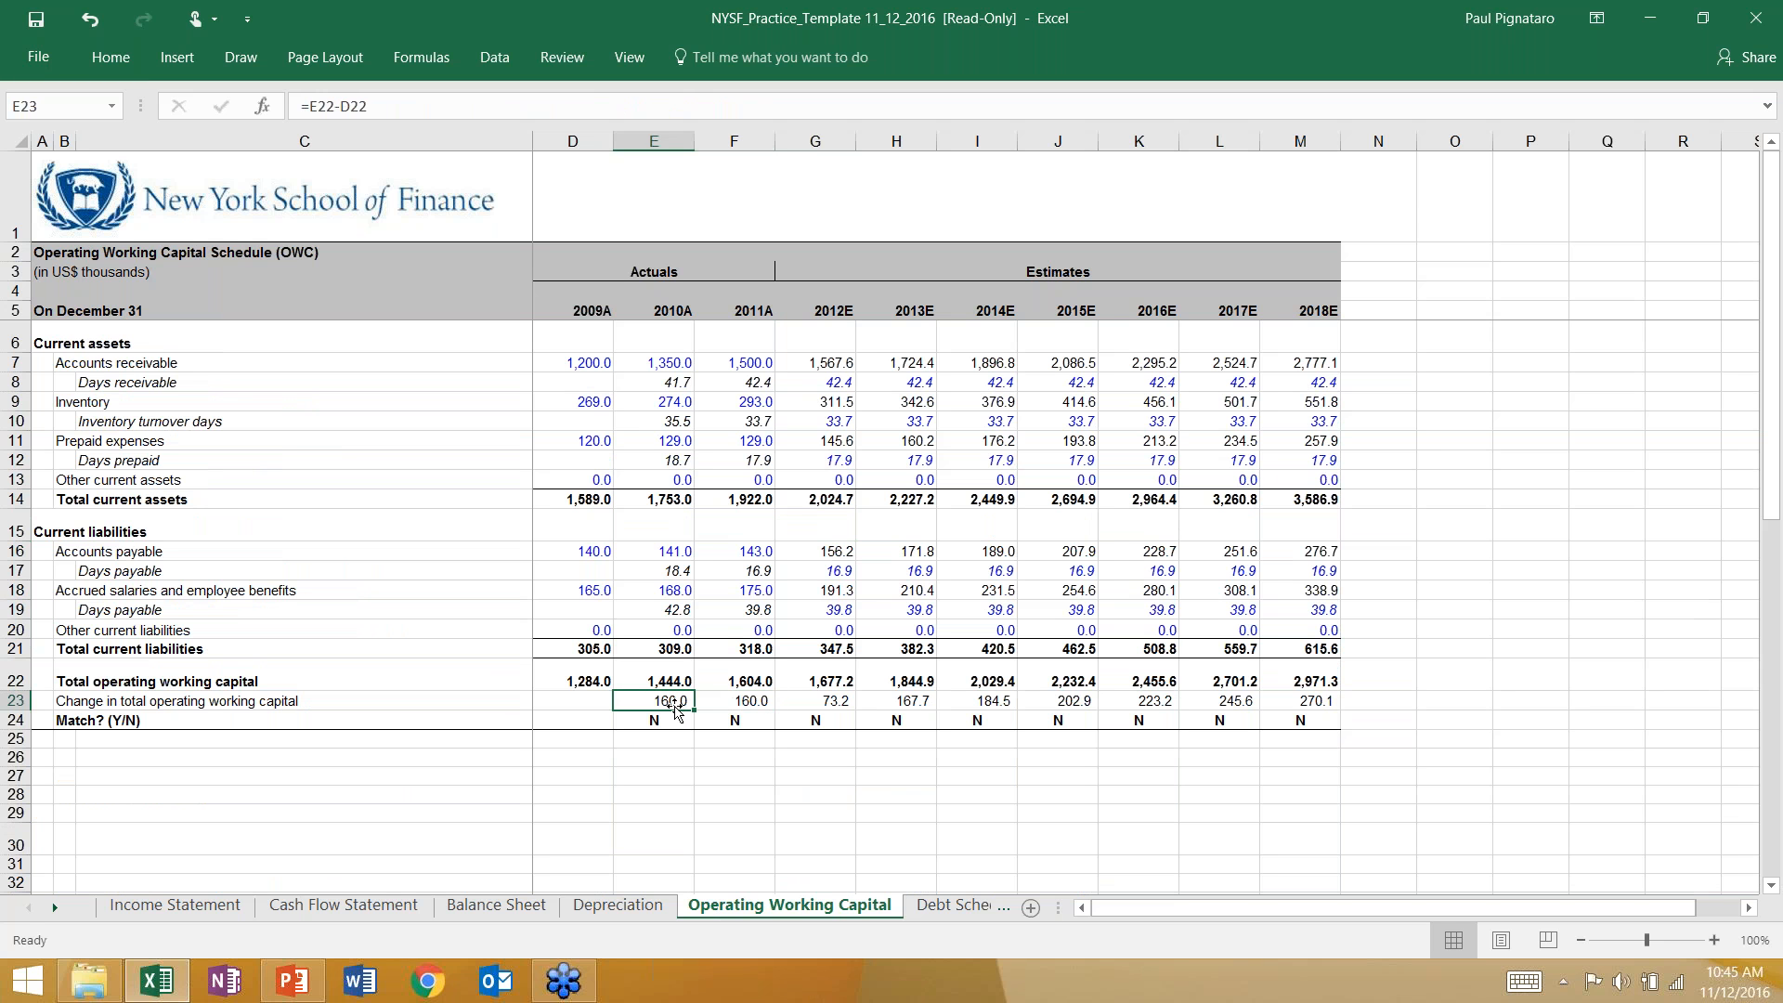
click(73, 704)
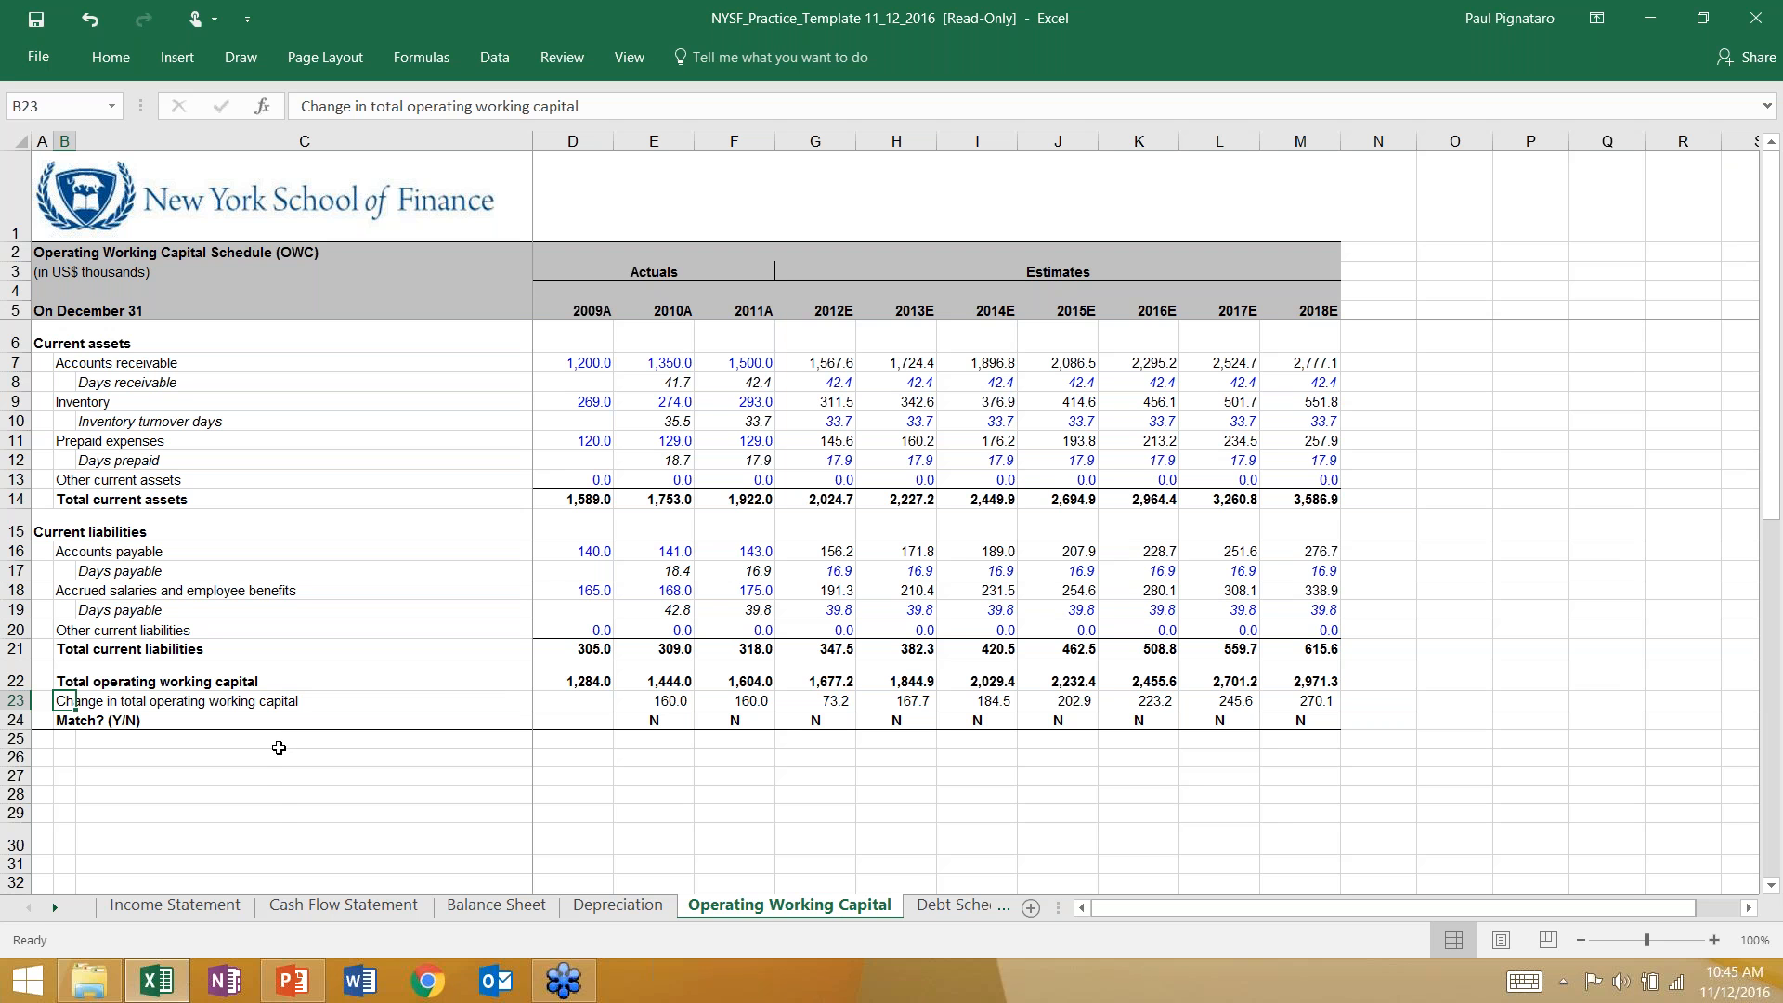
click(670, 698)
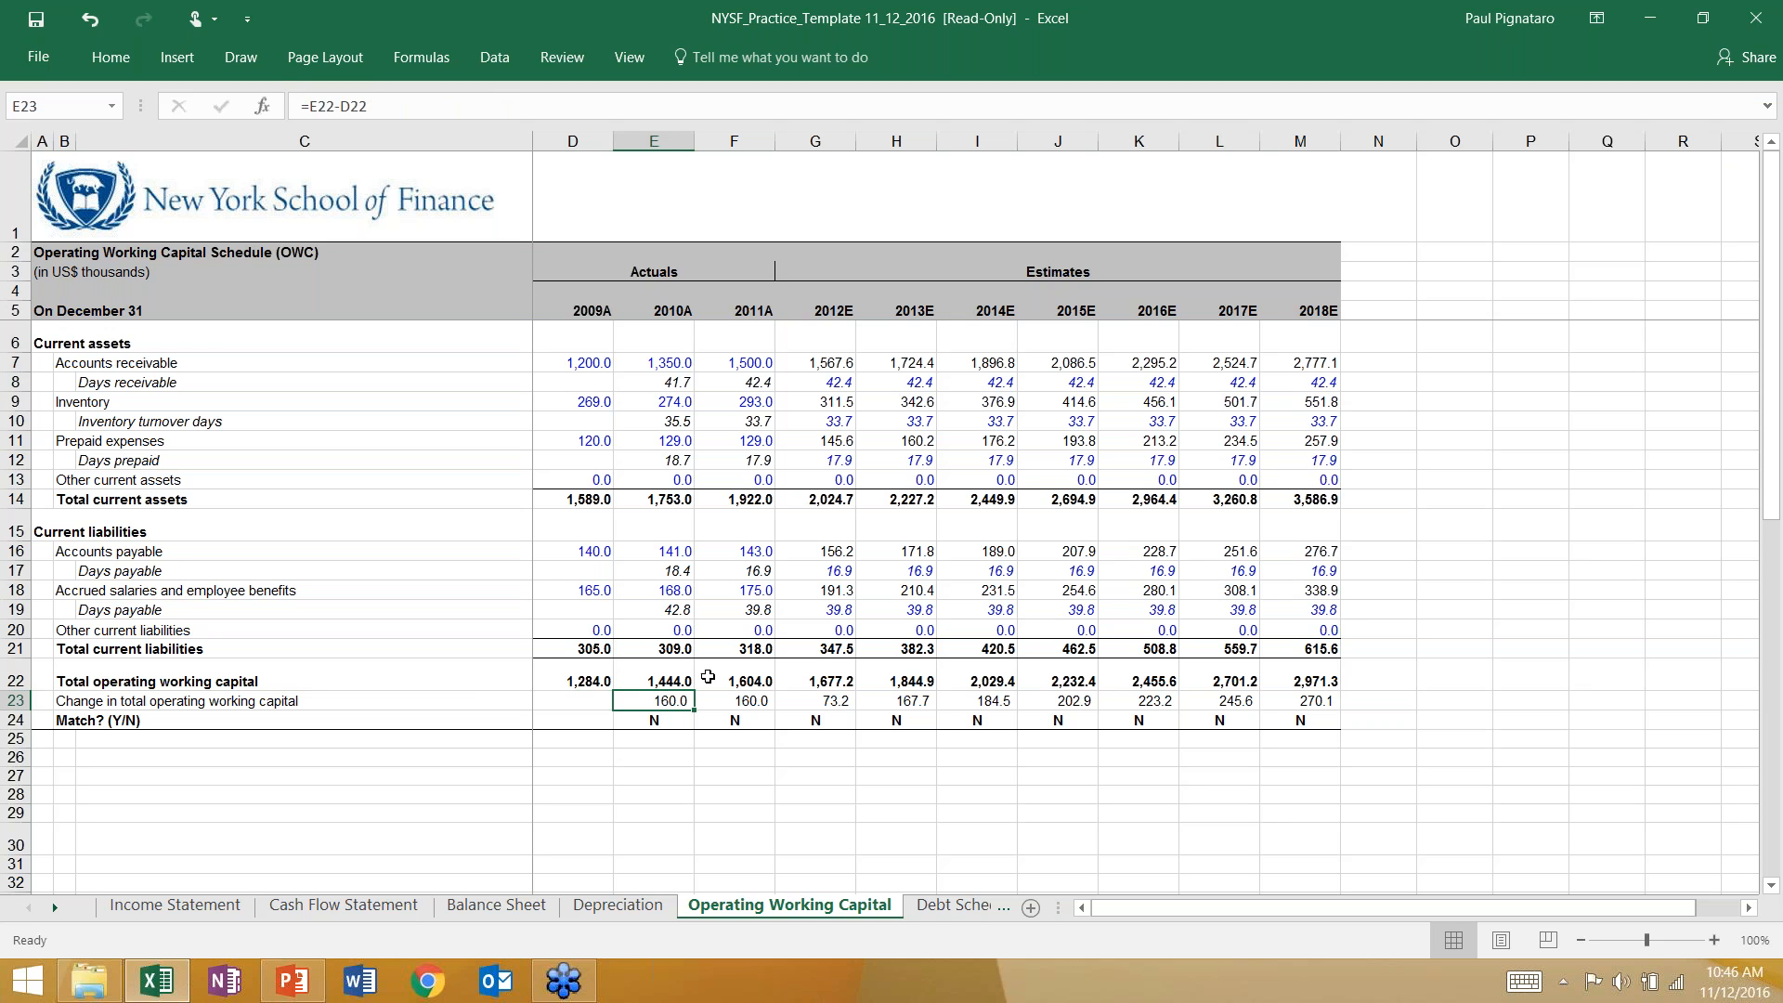
click(796, 701)
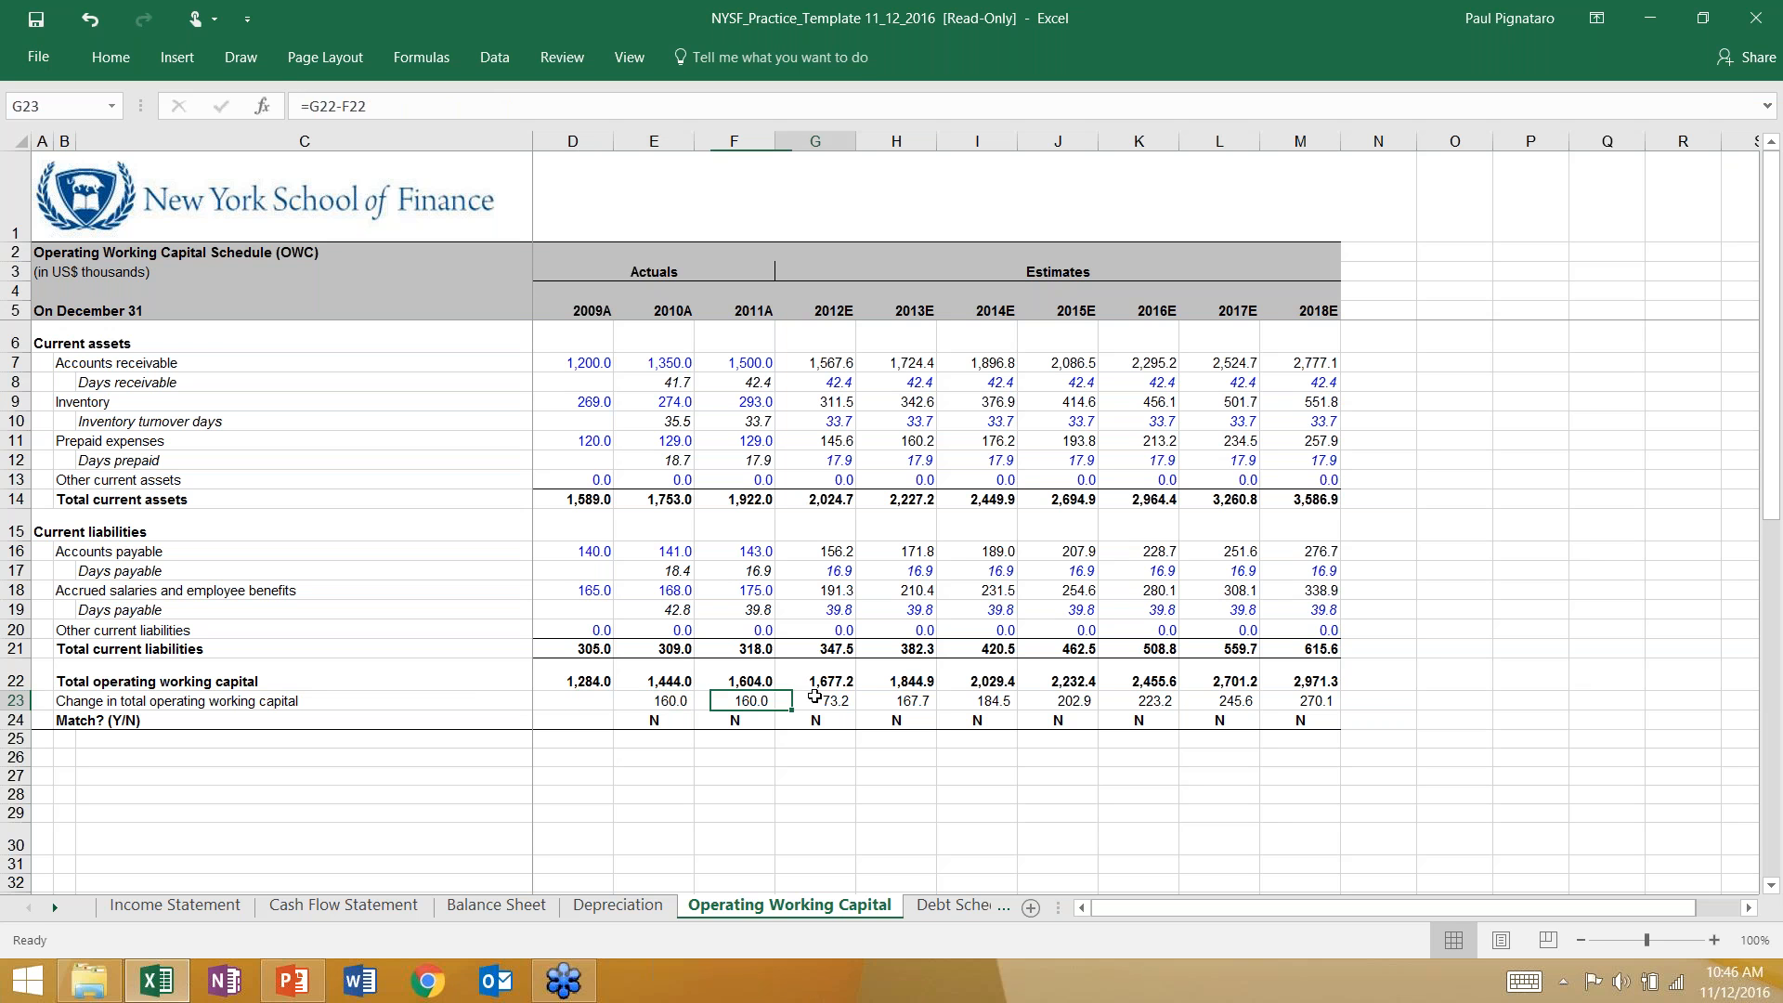
click(663, 685)
click(832, 681)
key(Left)
click(833, 679)
click(758, 679)
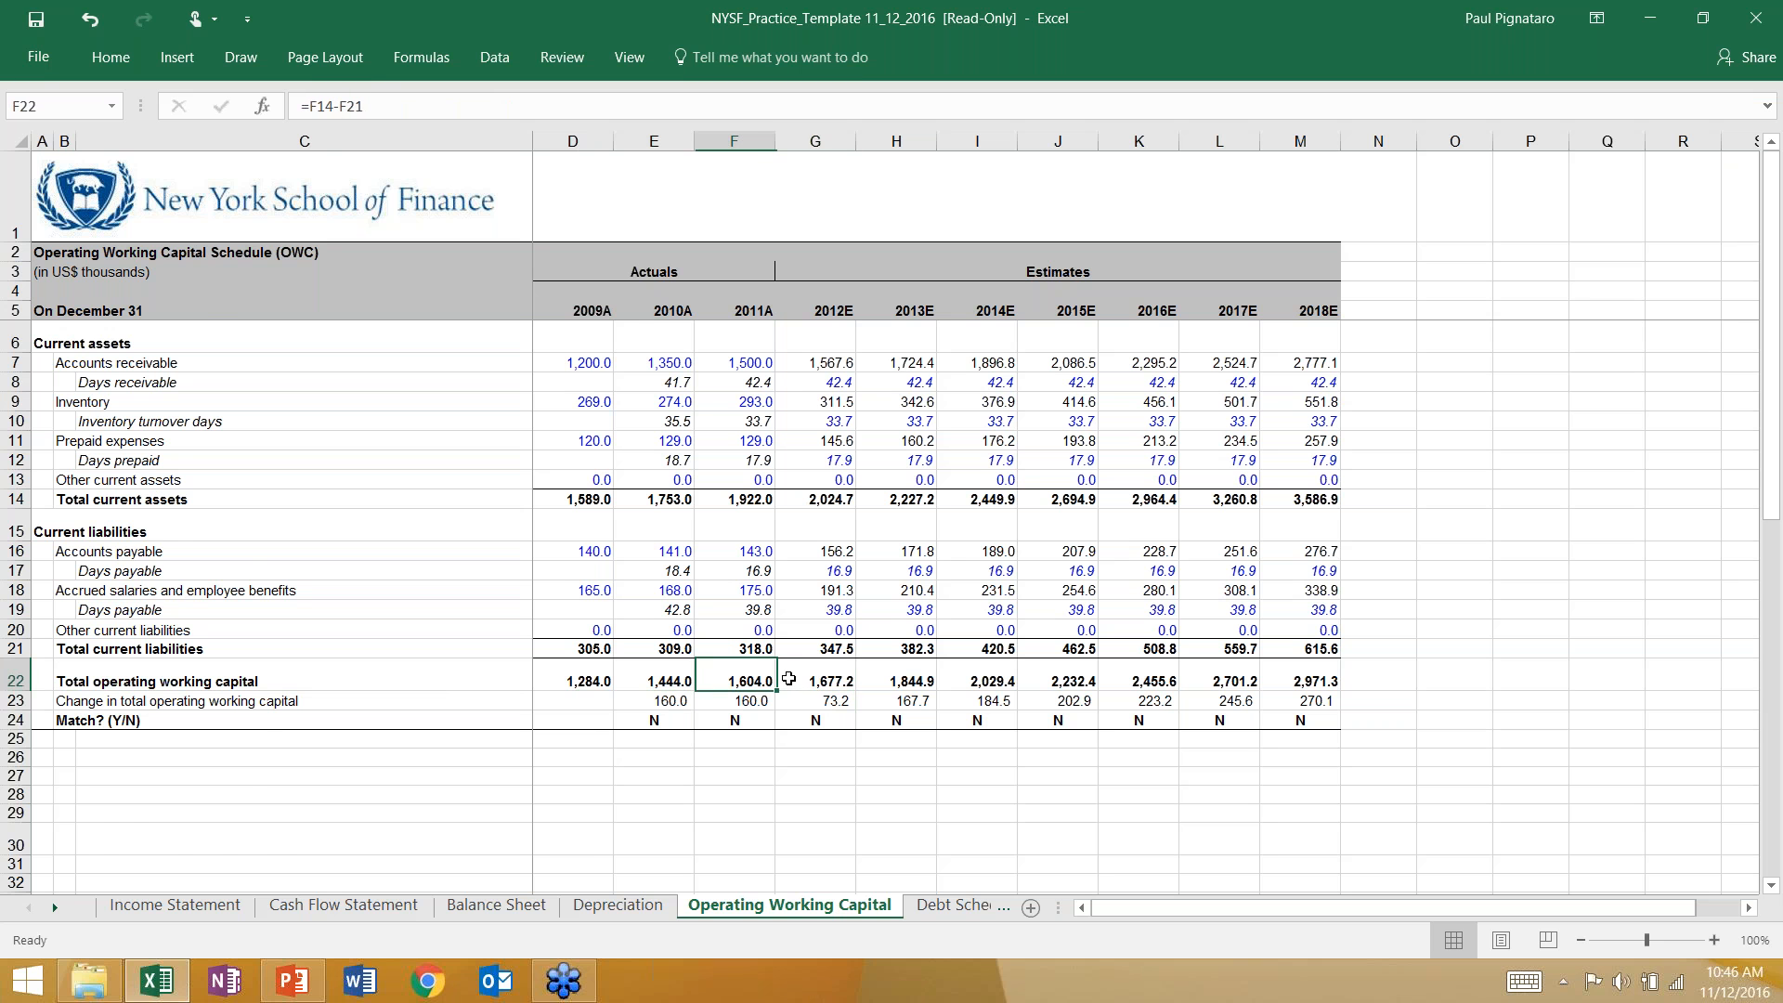
click(796, 678)
click(756, 701)
click(851, 700)
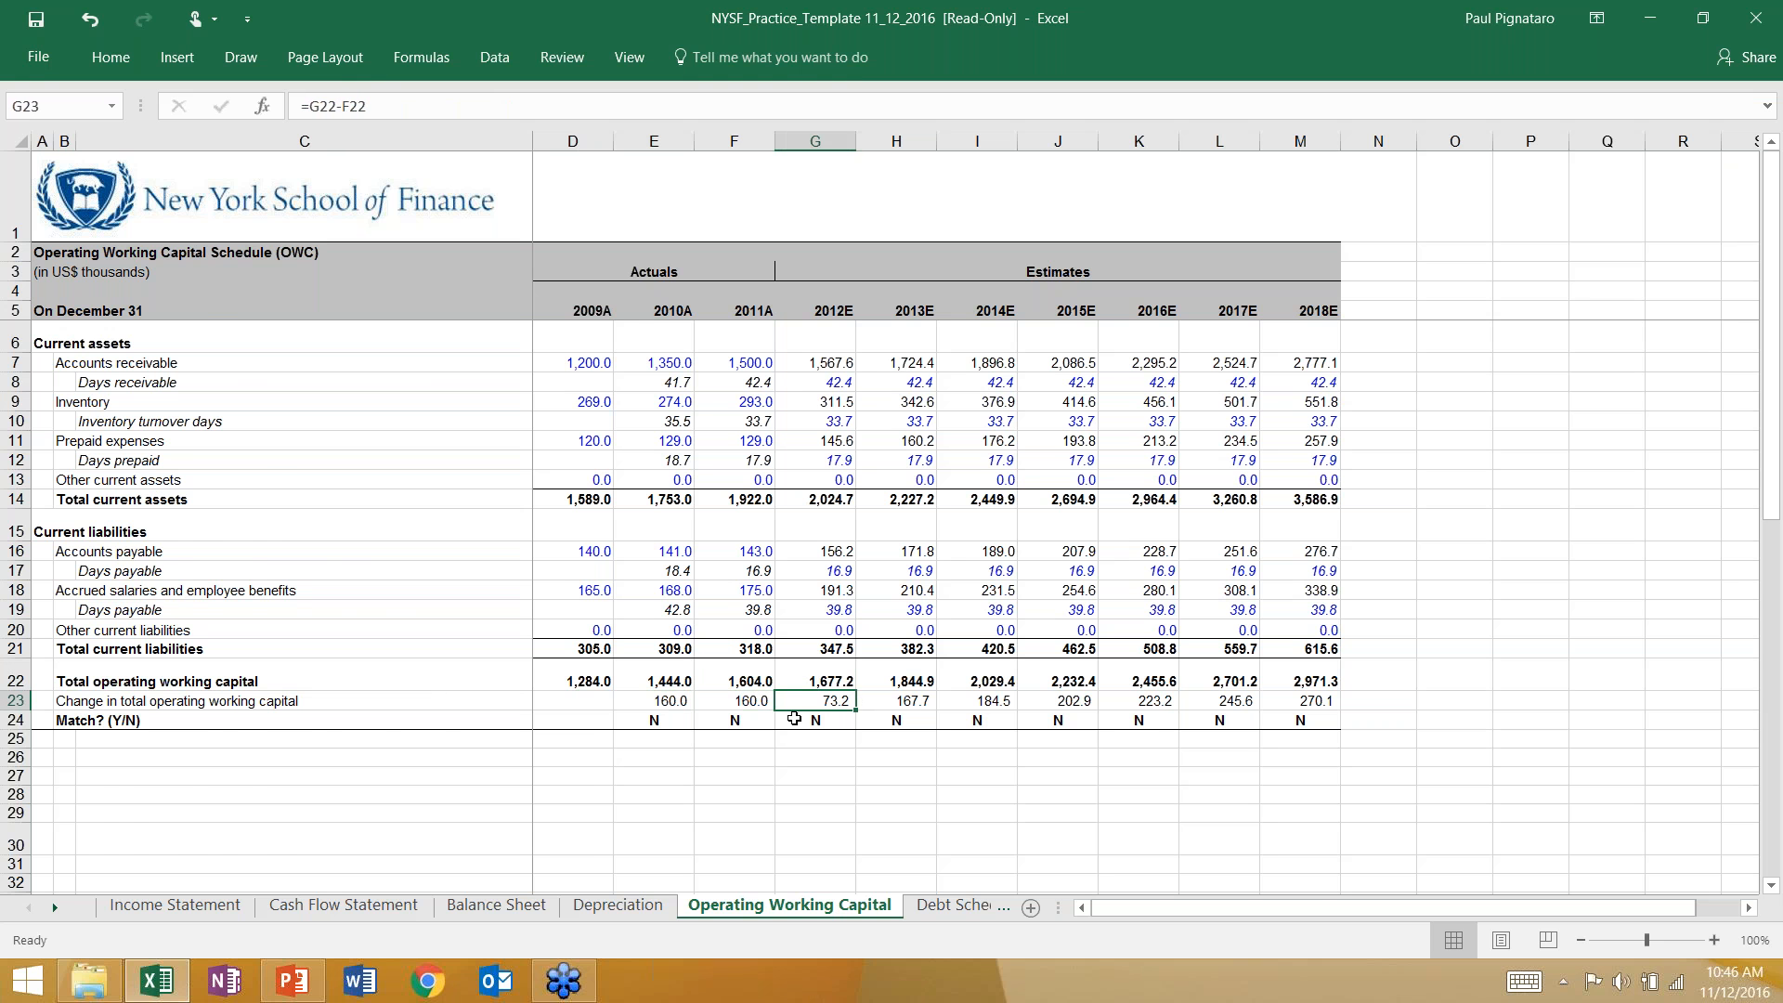
Step: Check the 2012E match formula in G24 and compare the schedule's change in total operating working capital with the Cash Flow Statement's net changes line
click(343, 904)
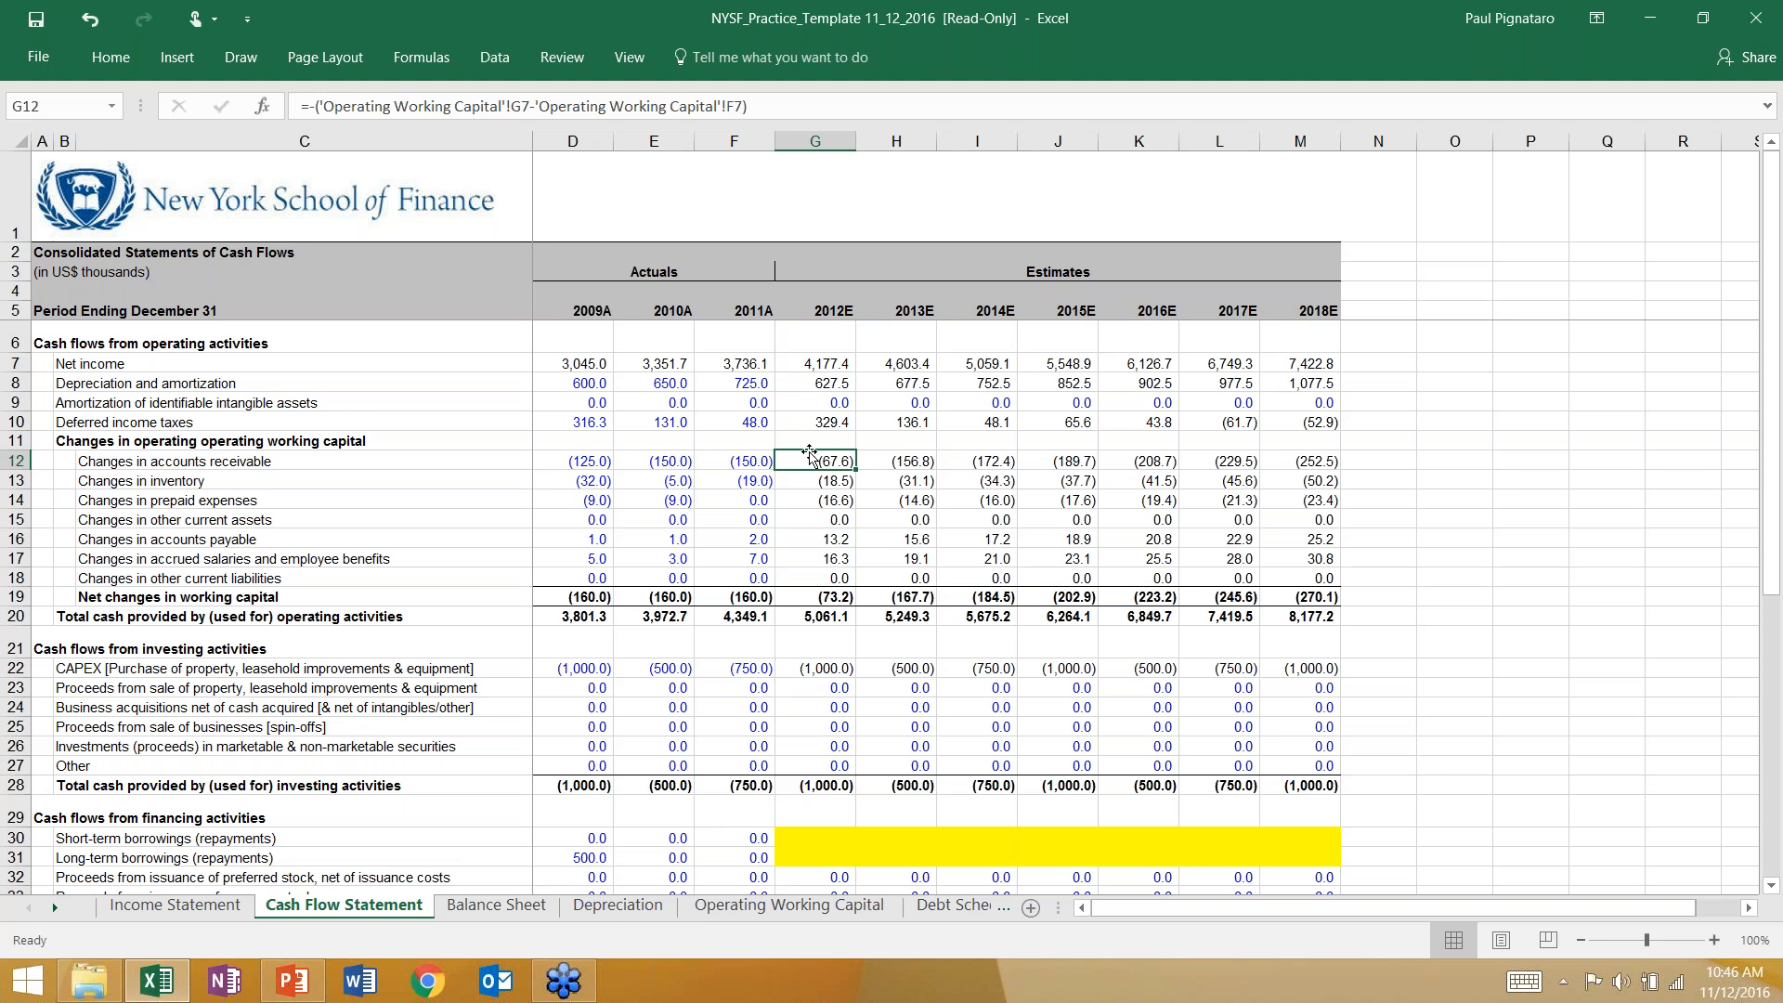
click(824, 615)
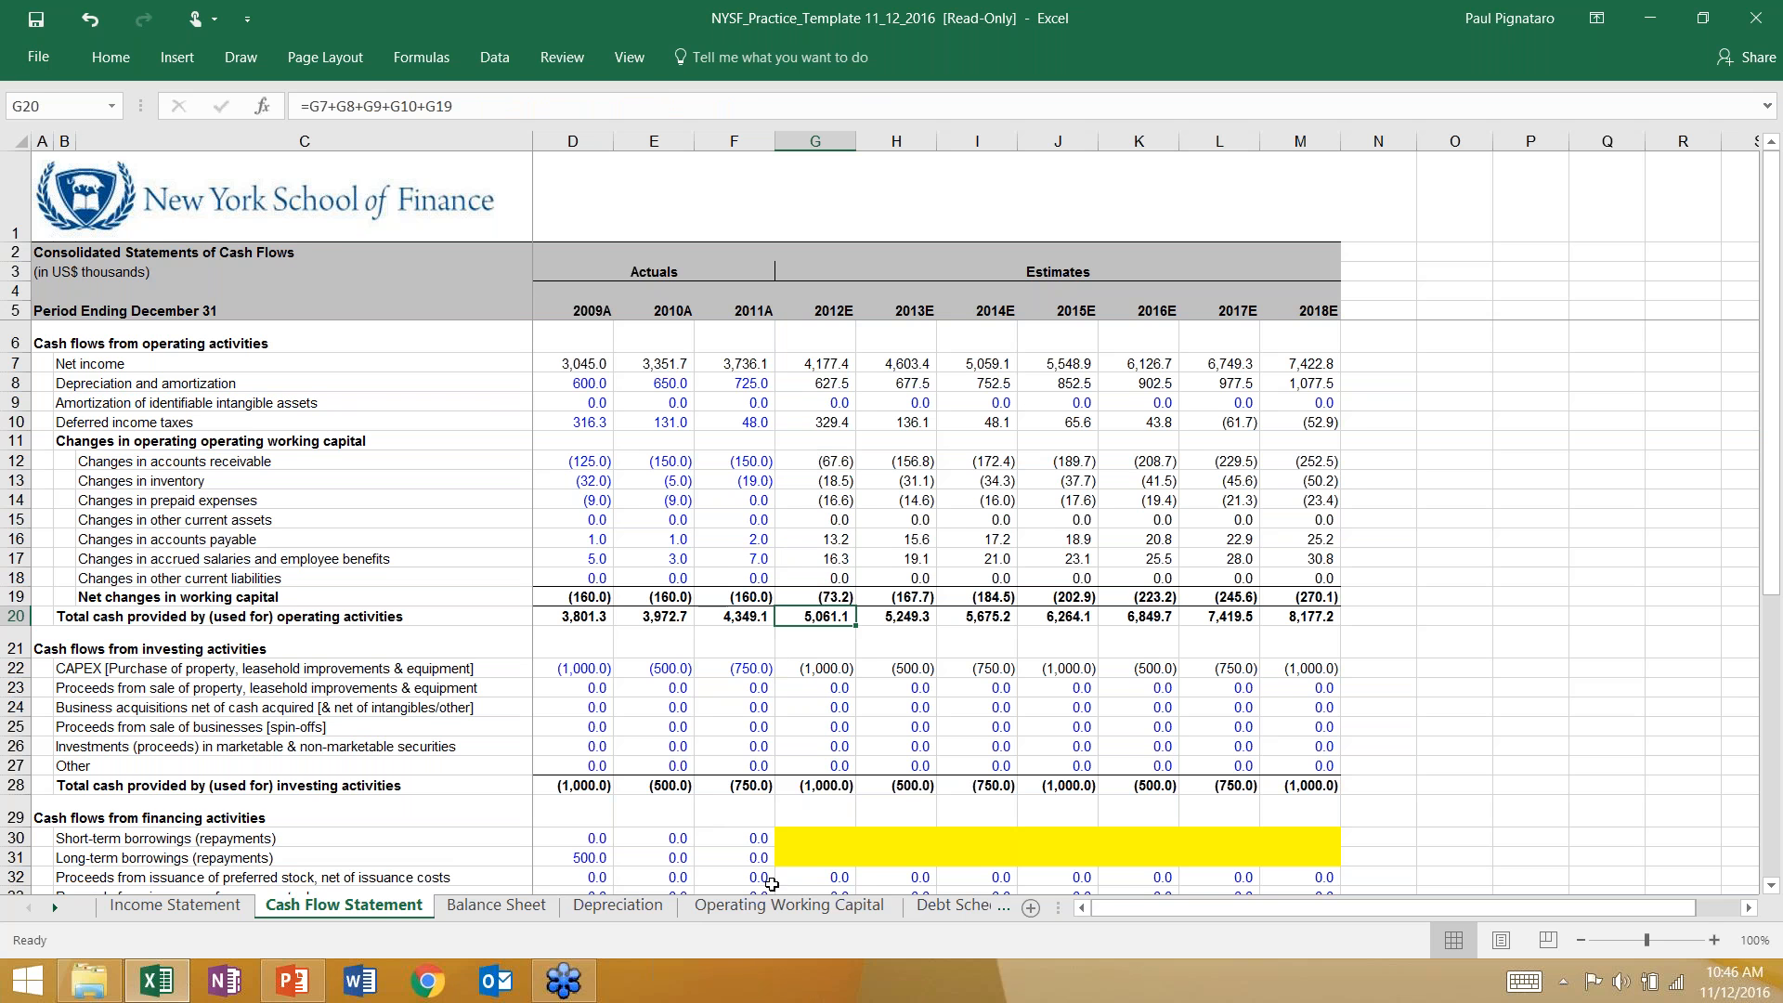
click(789, 904)
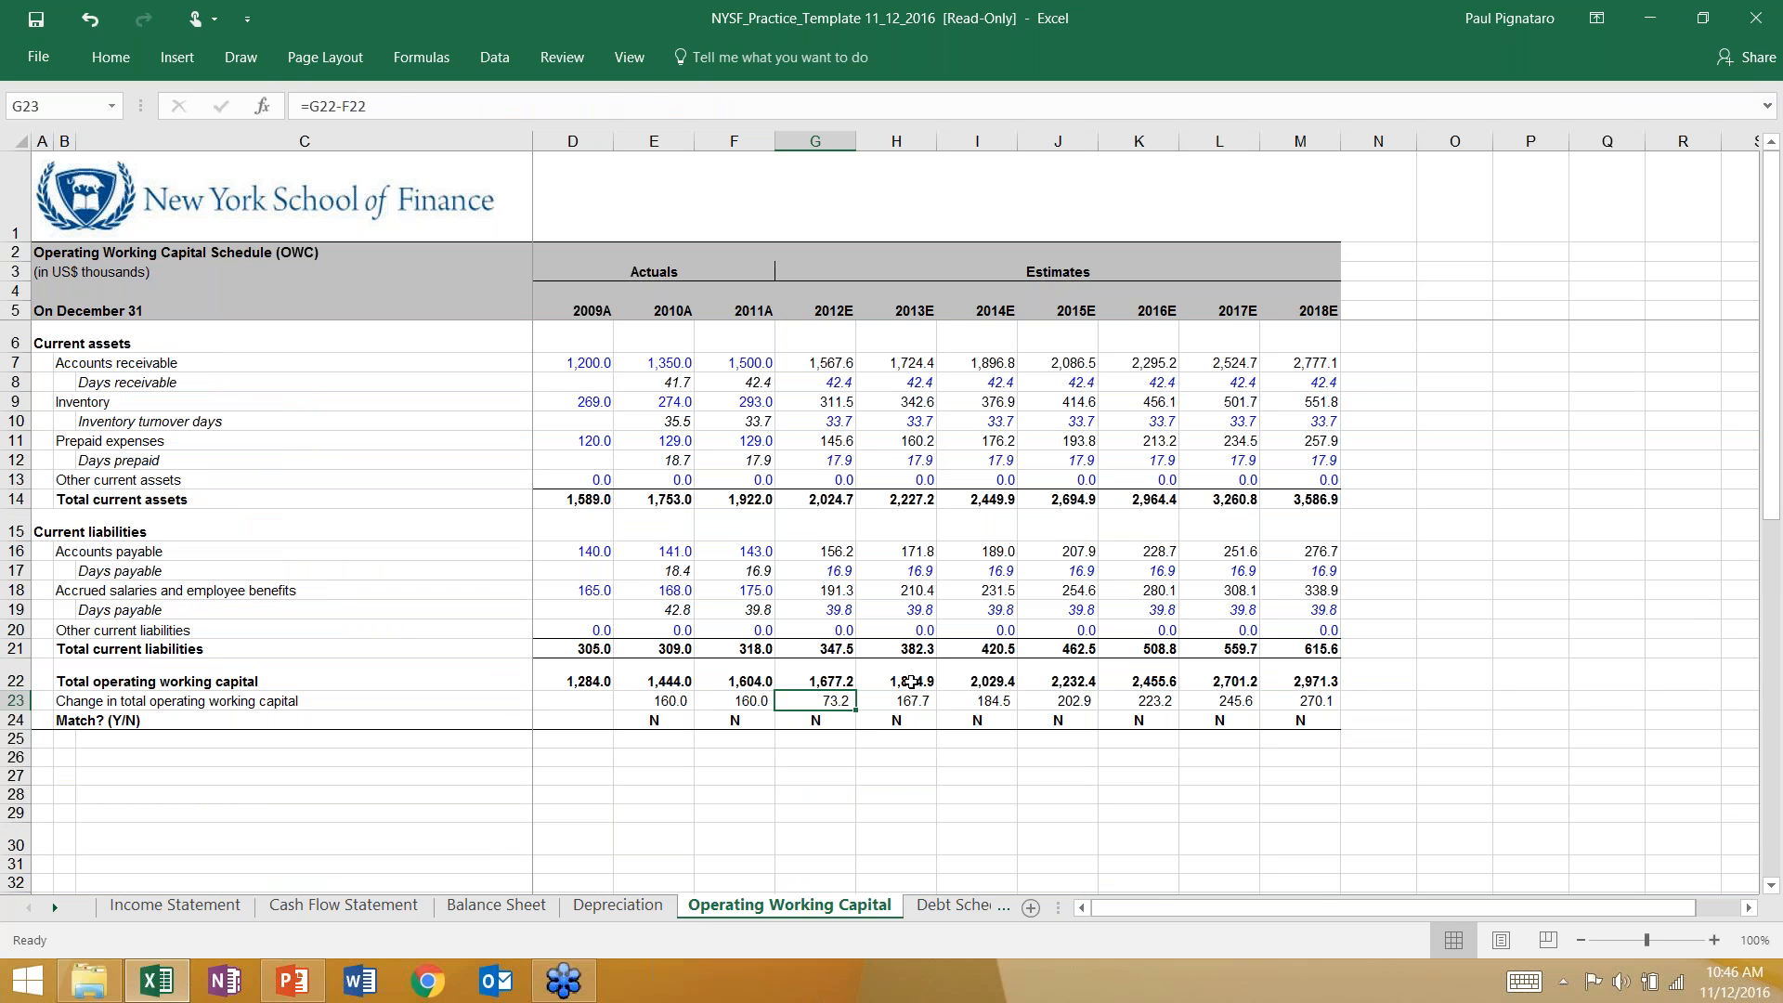
click(840, 723)
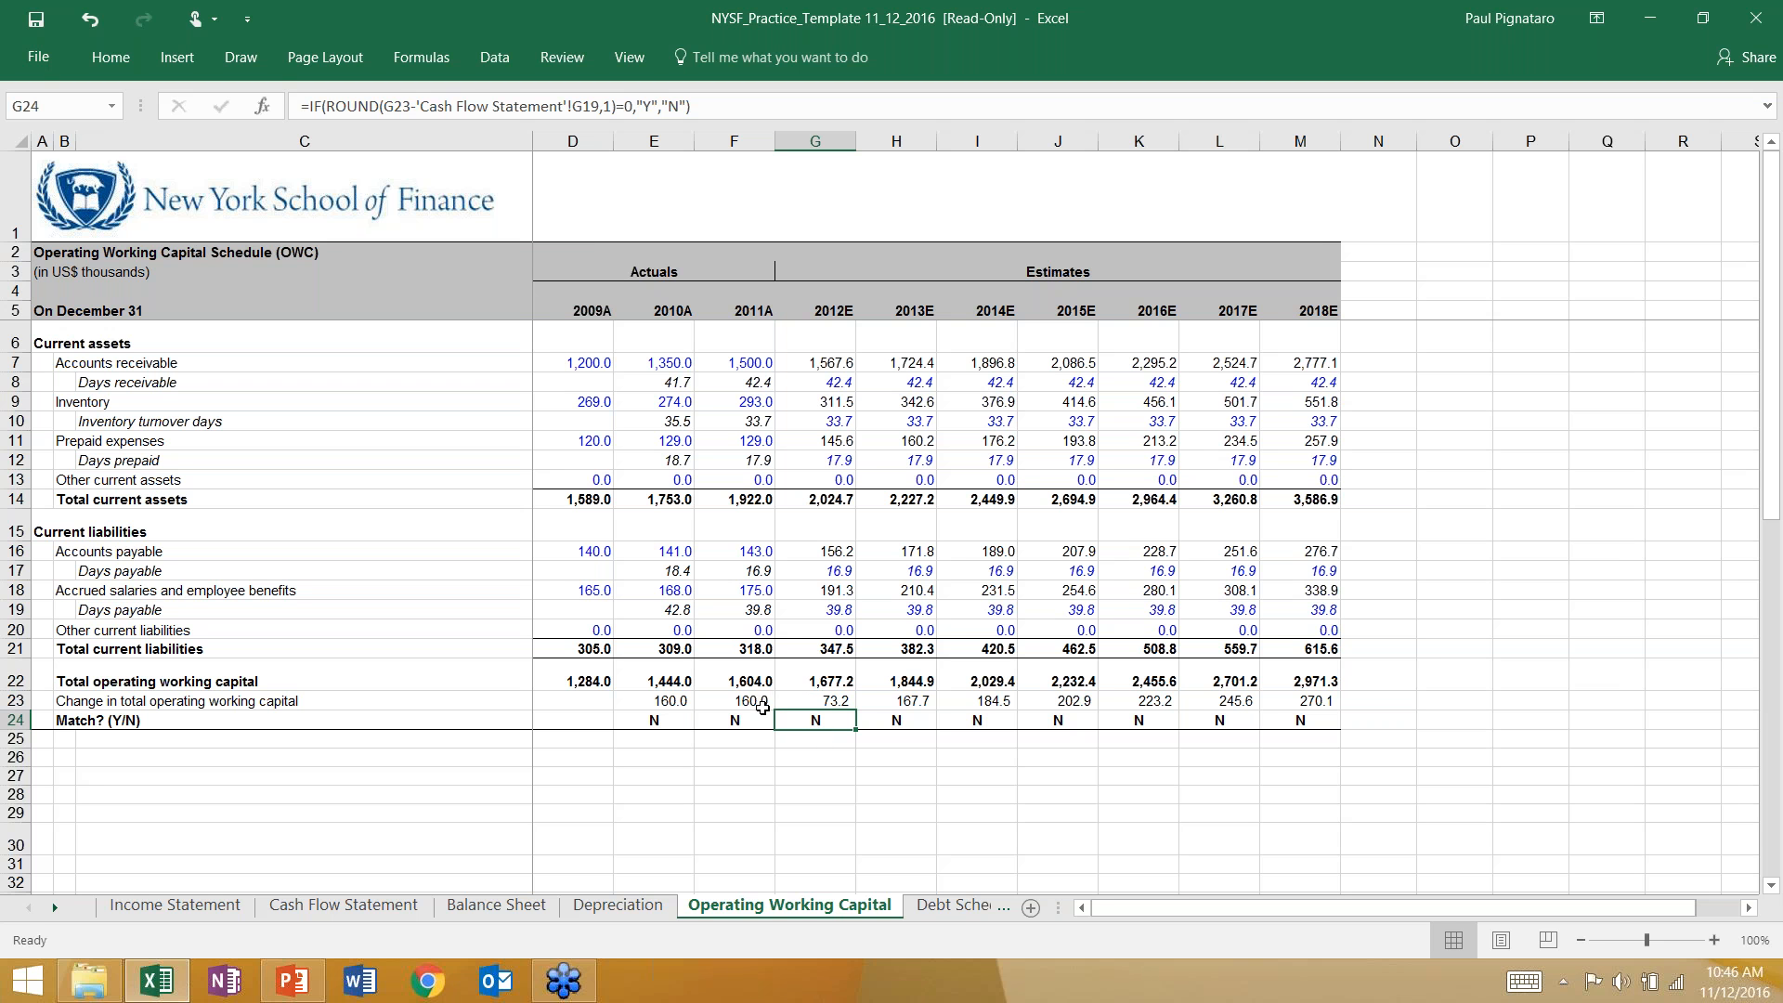
click(670, 706)
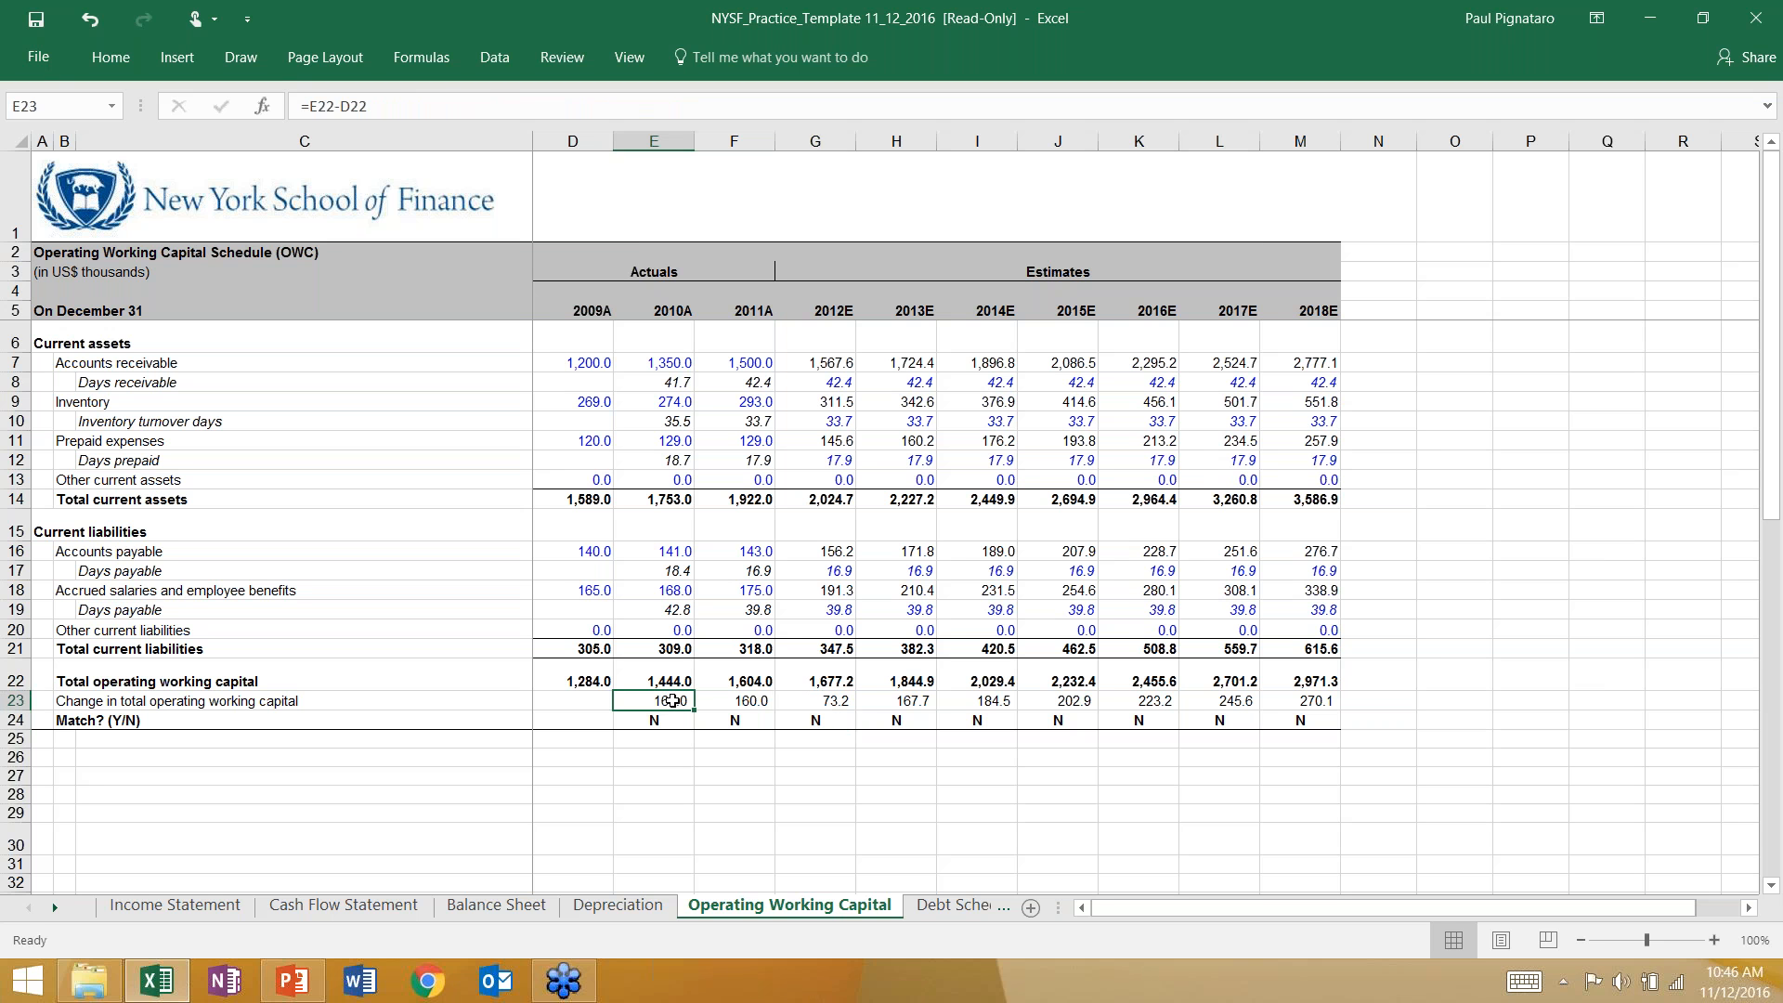
click(75, 703)
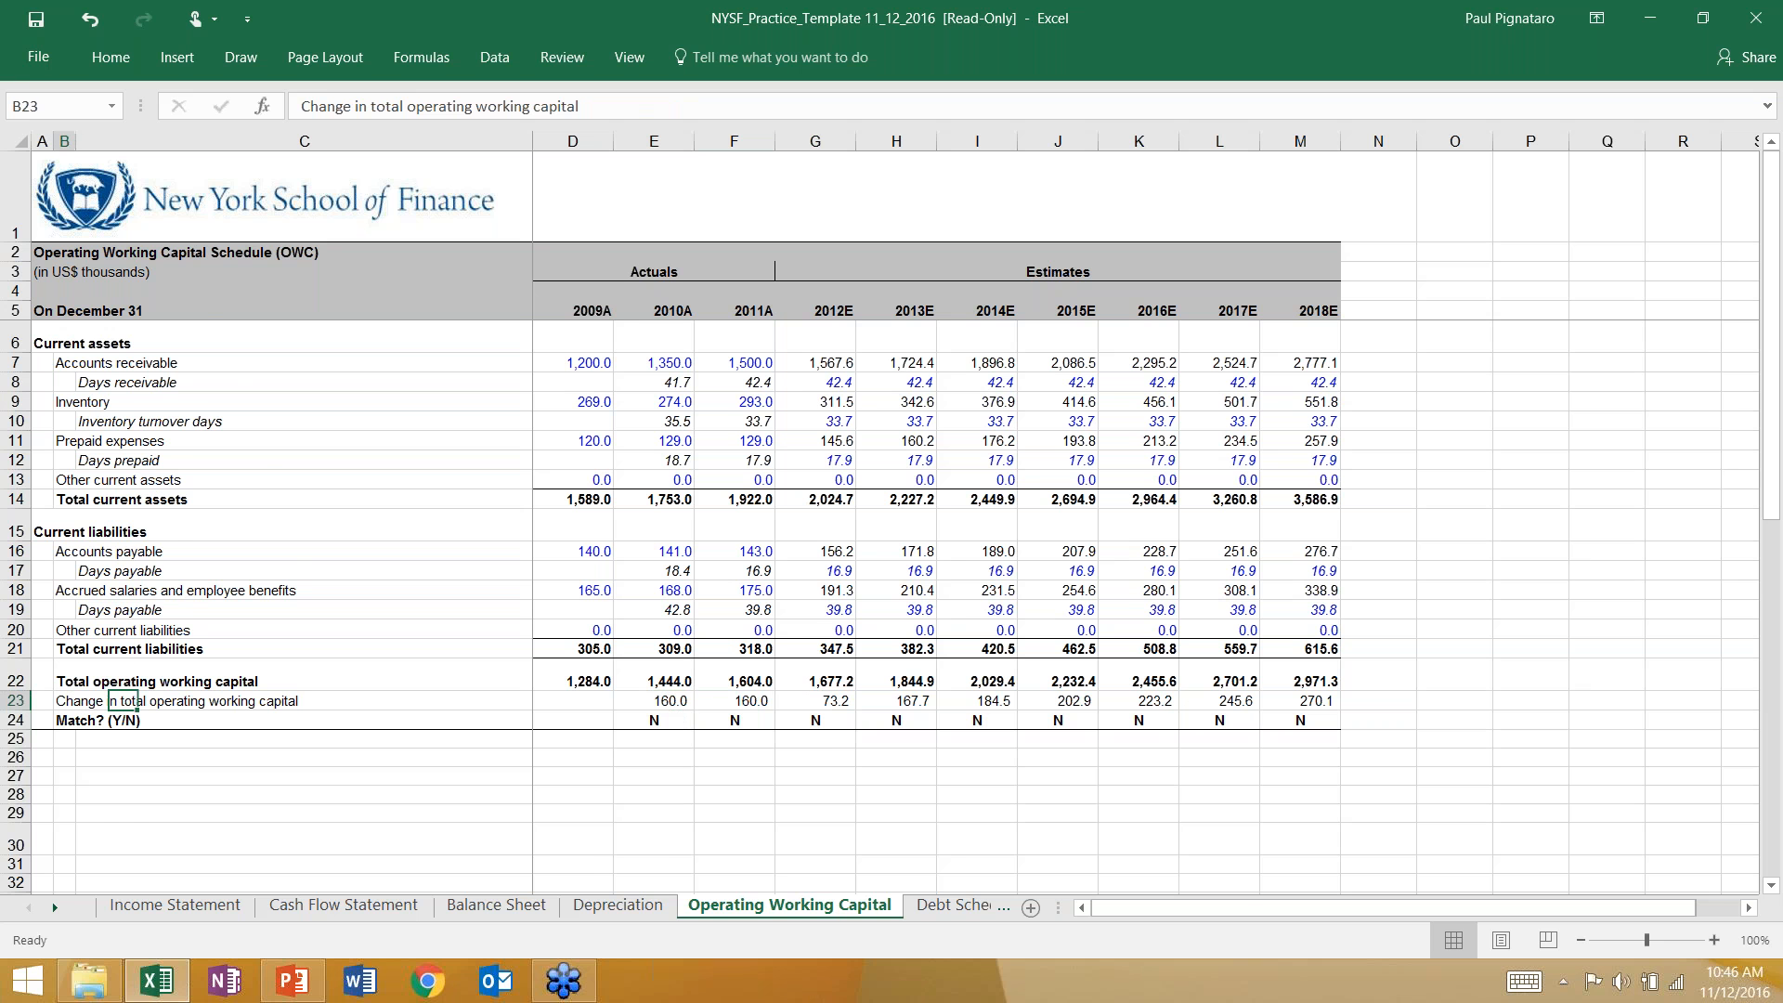
click(320, 905)
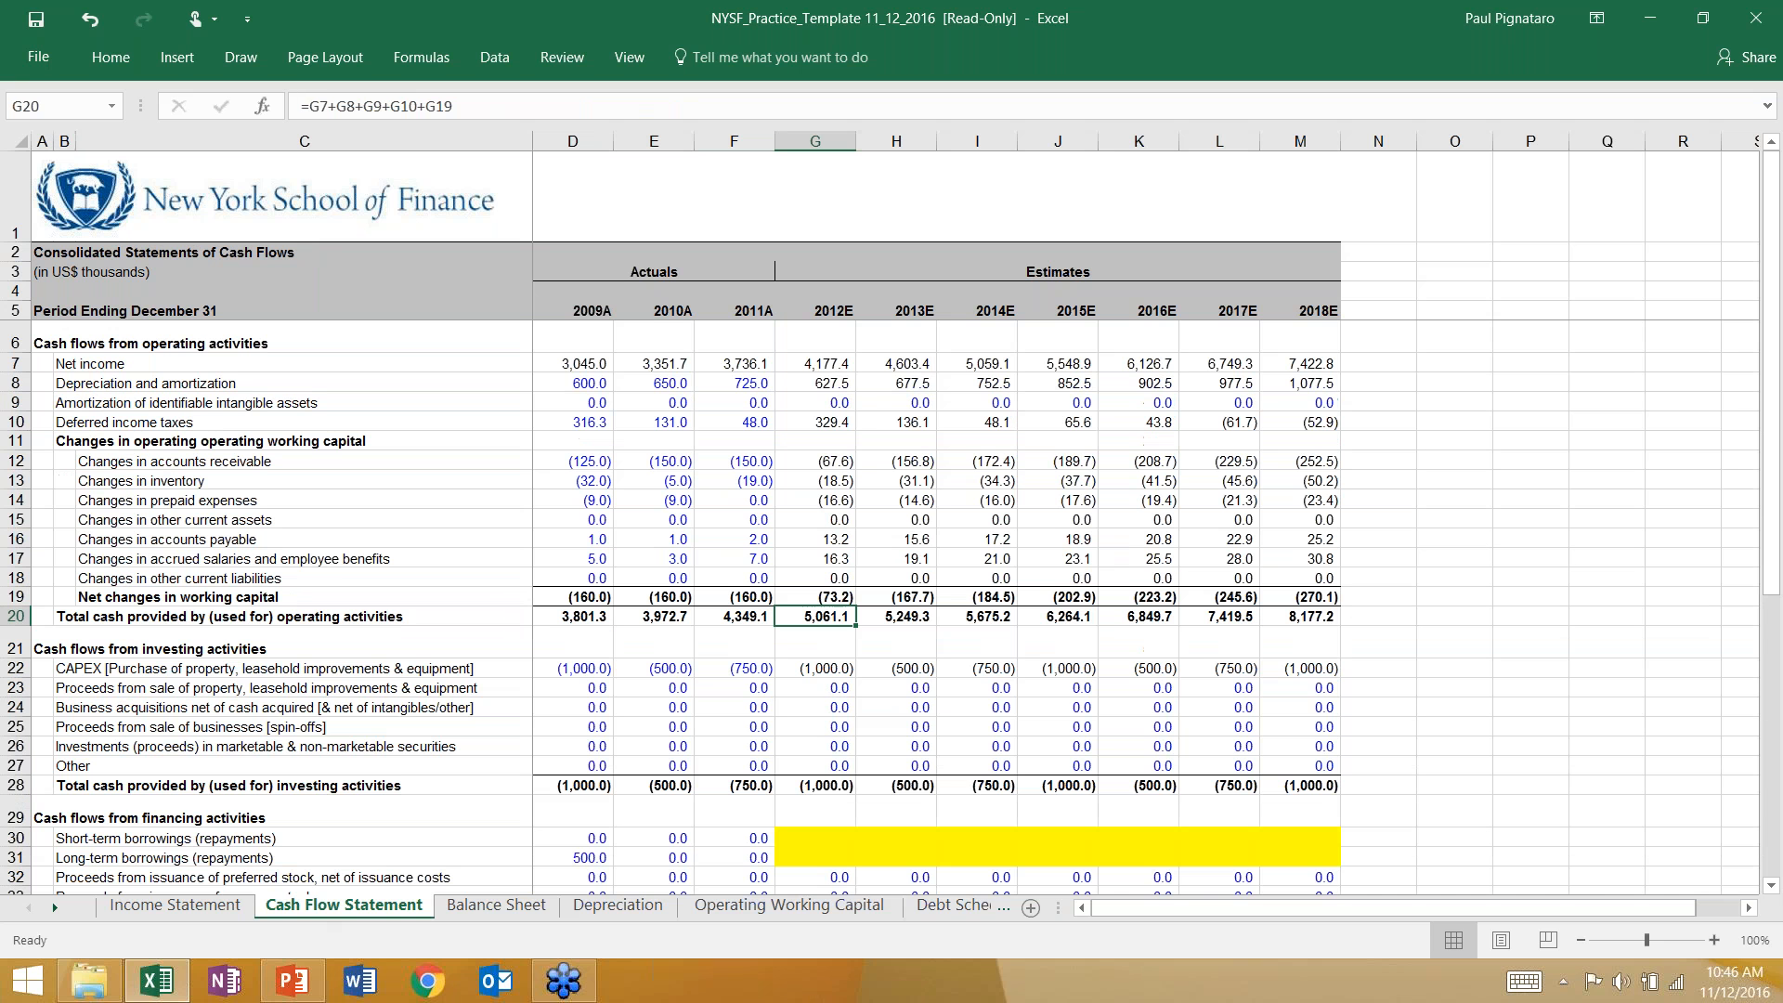
click(91, 596)
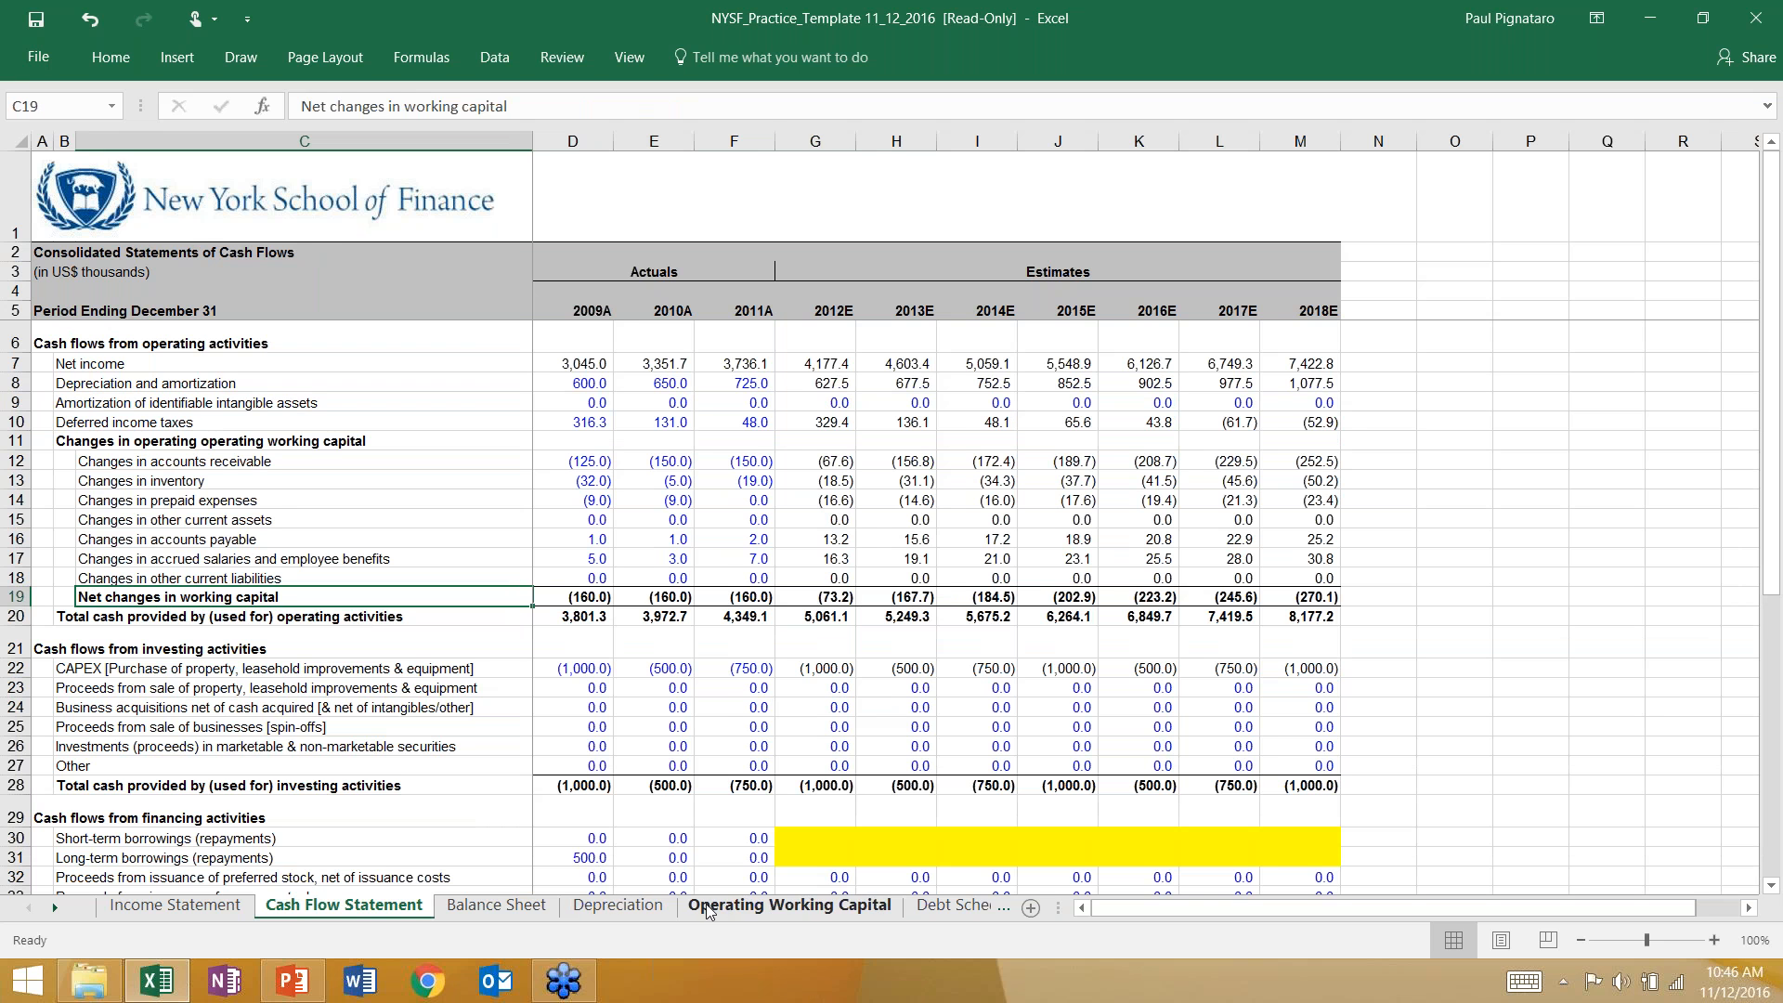
click(789, 905)
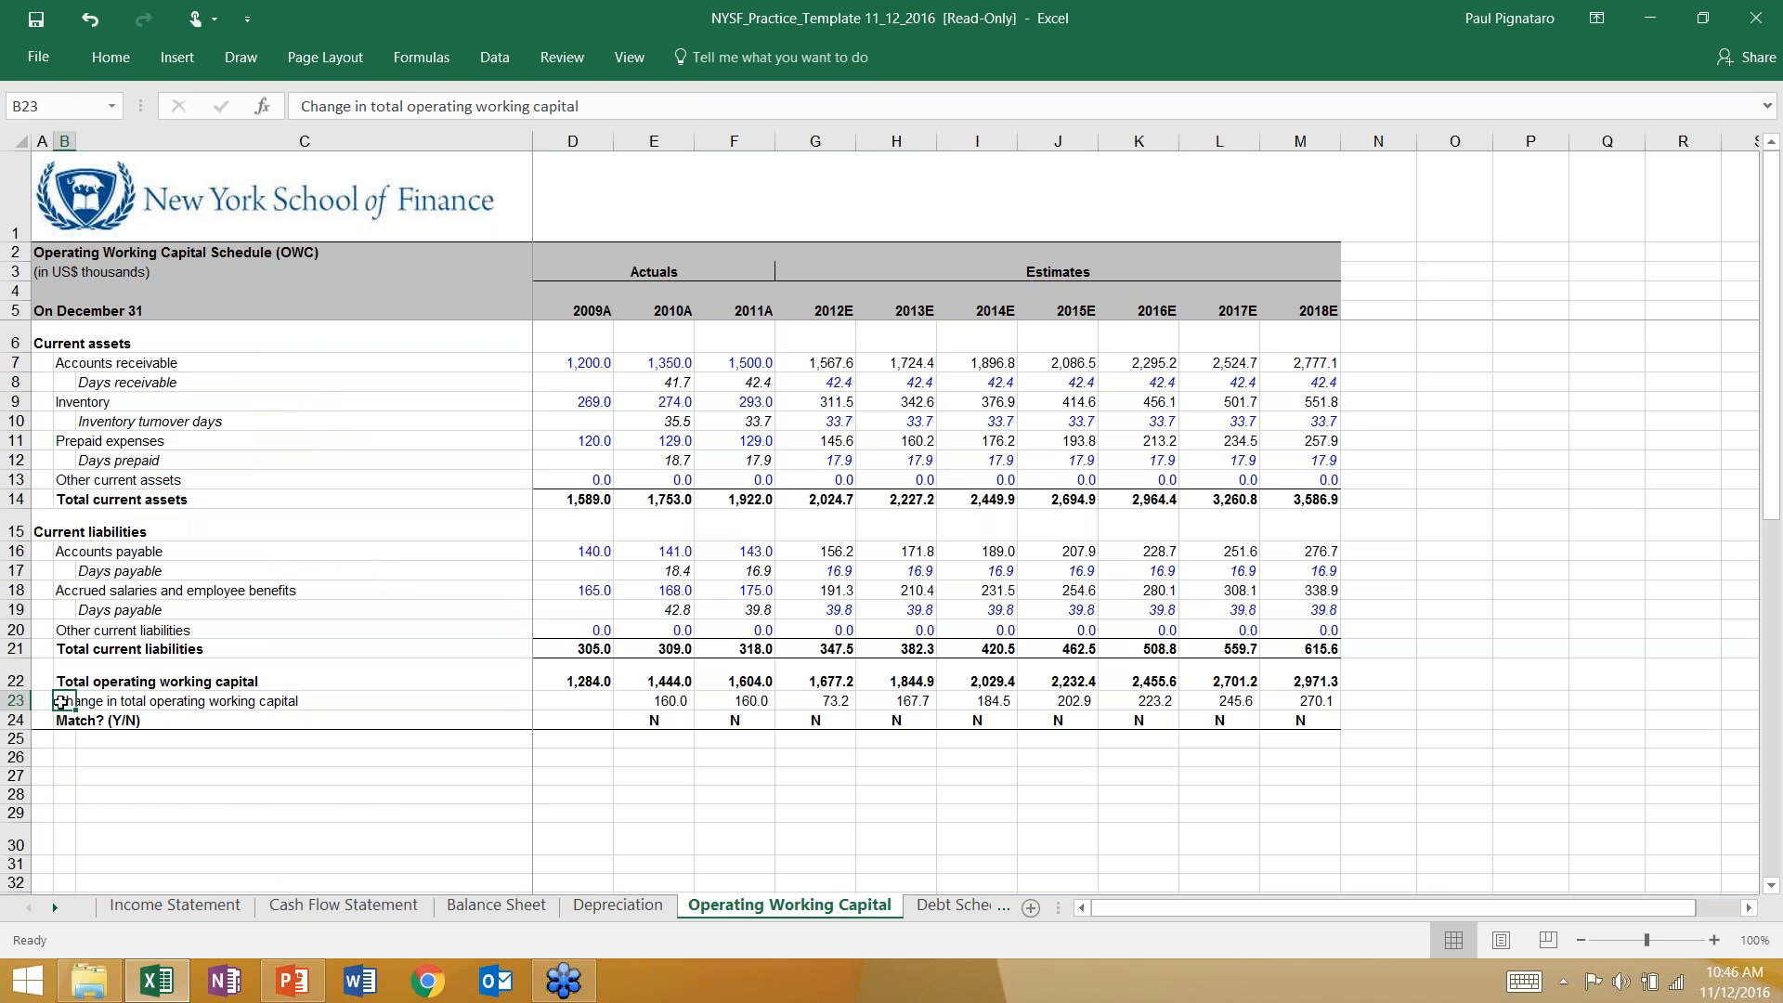
Step: Examine the total operating working capital in row 22 and its year-over-year changes in row 23, focusing on 2010A through 2012E
drag(65, 703, 1300, 704)
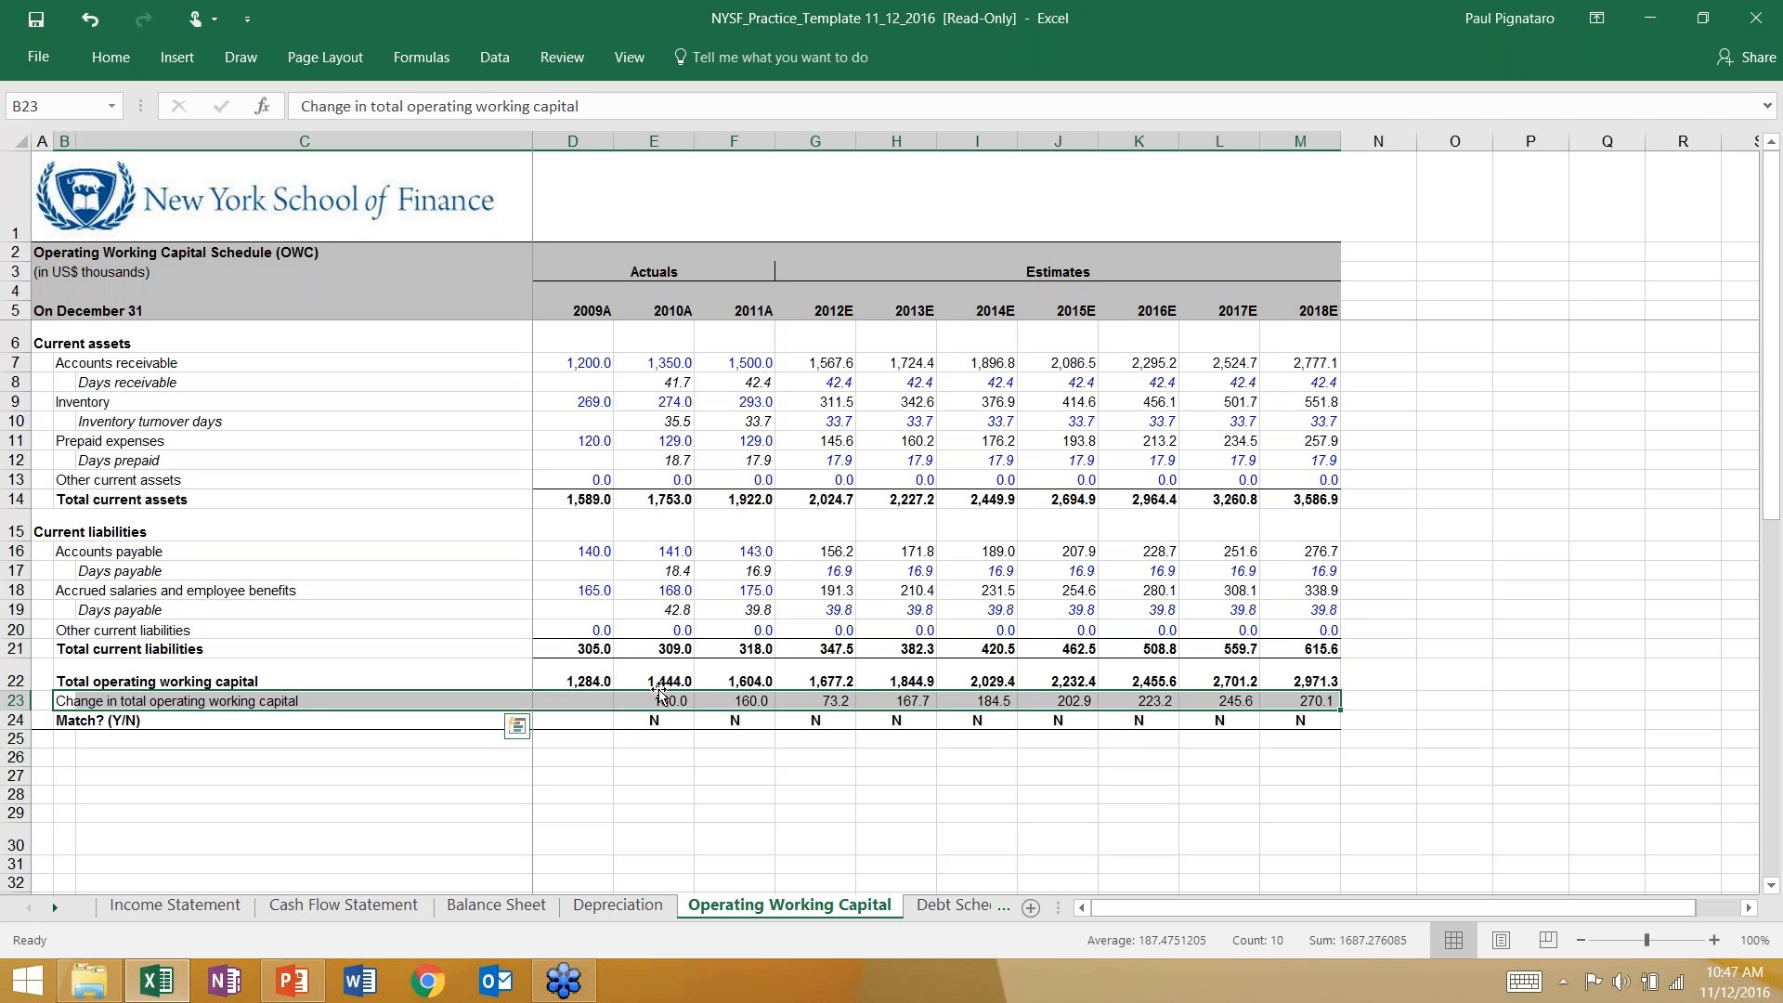
click(743, 677)
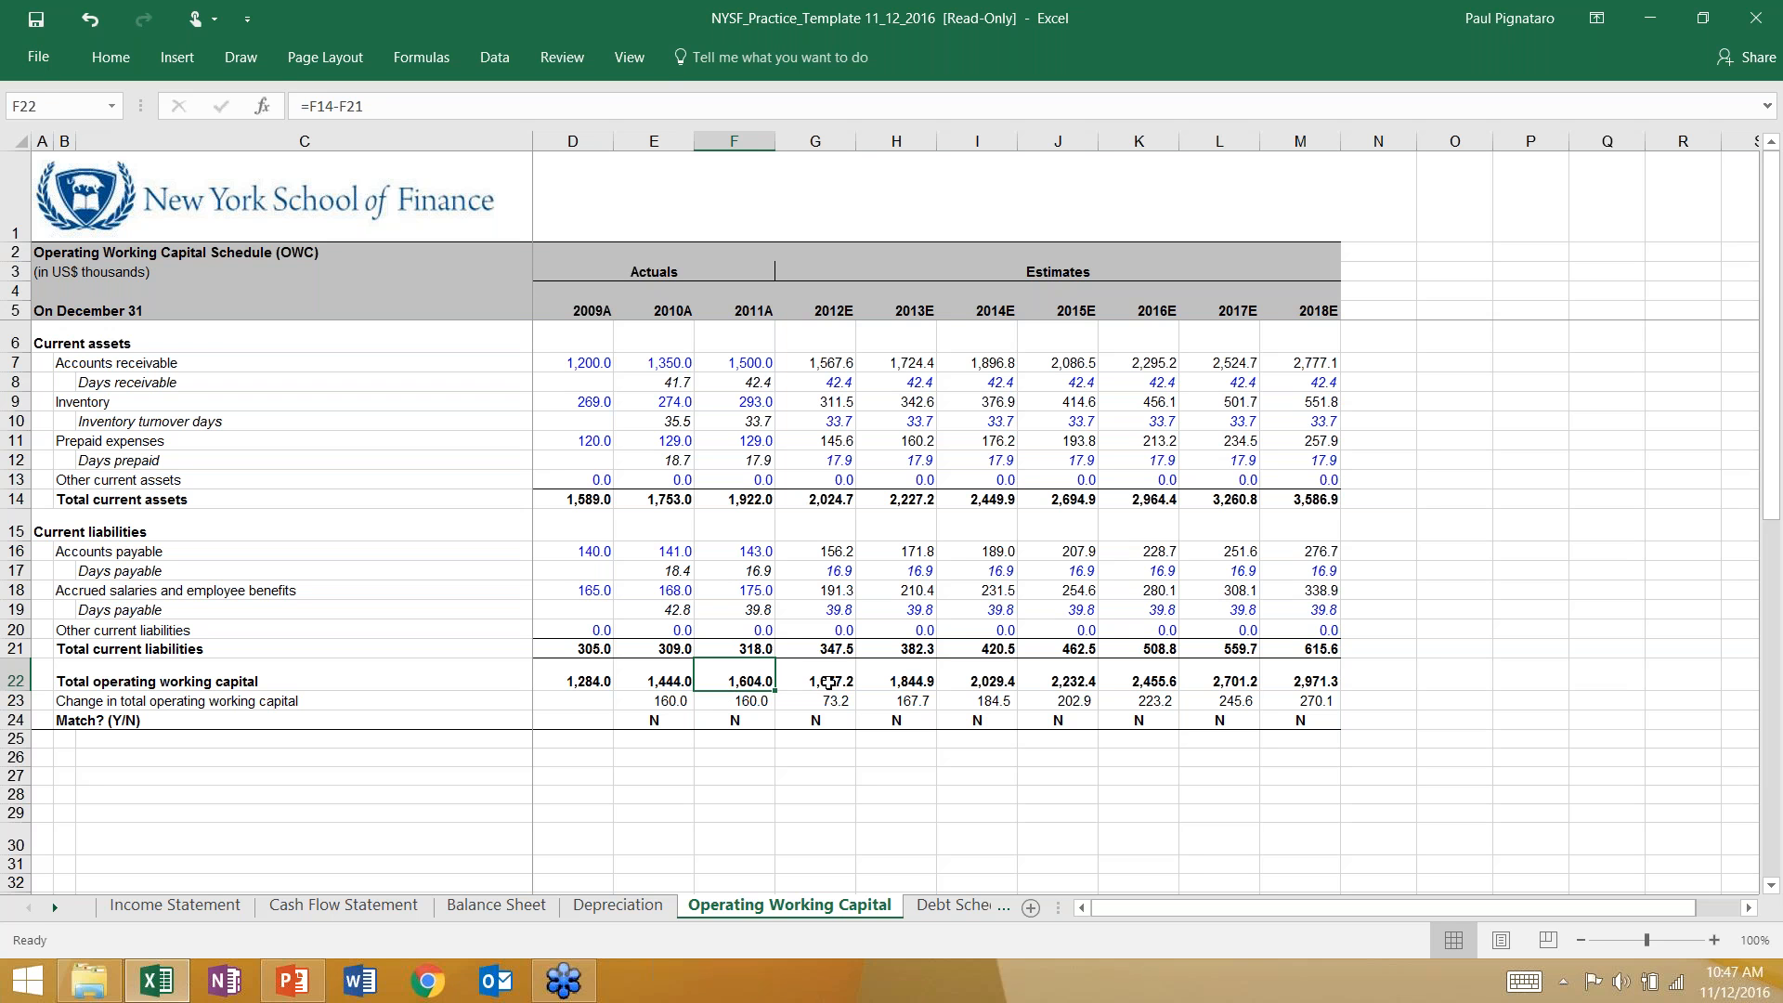
click(793, 677)
click(758, 681)
click(790, 682)
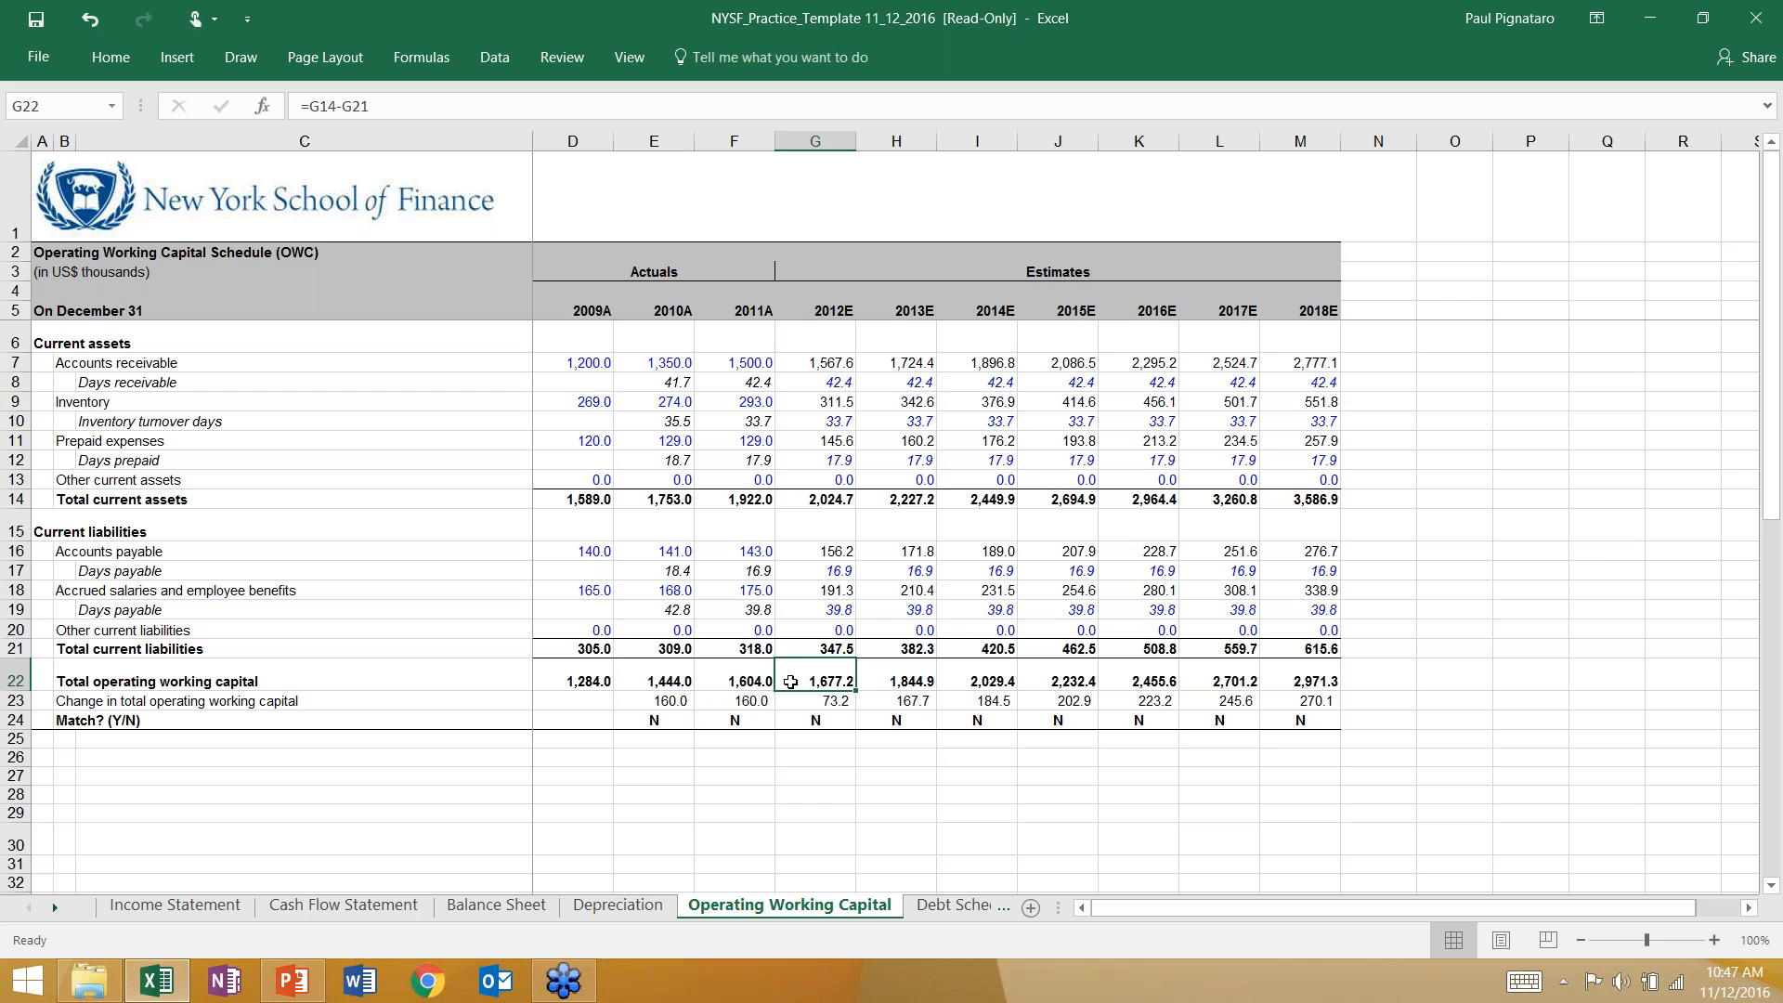
click(733, 673)
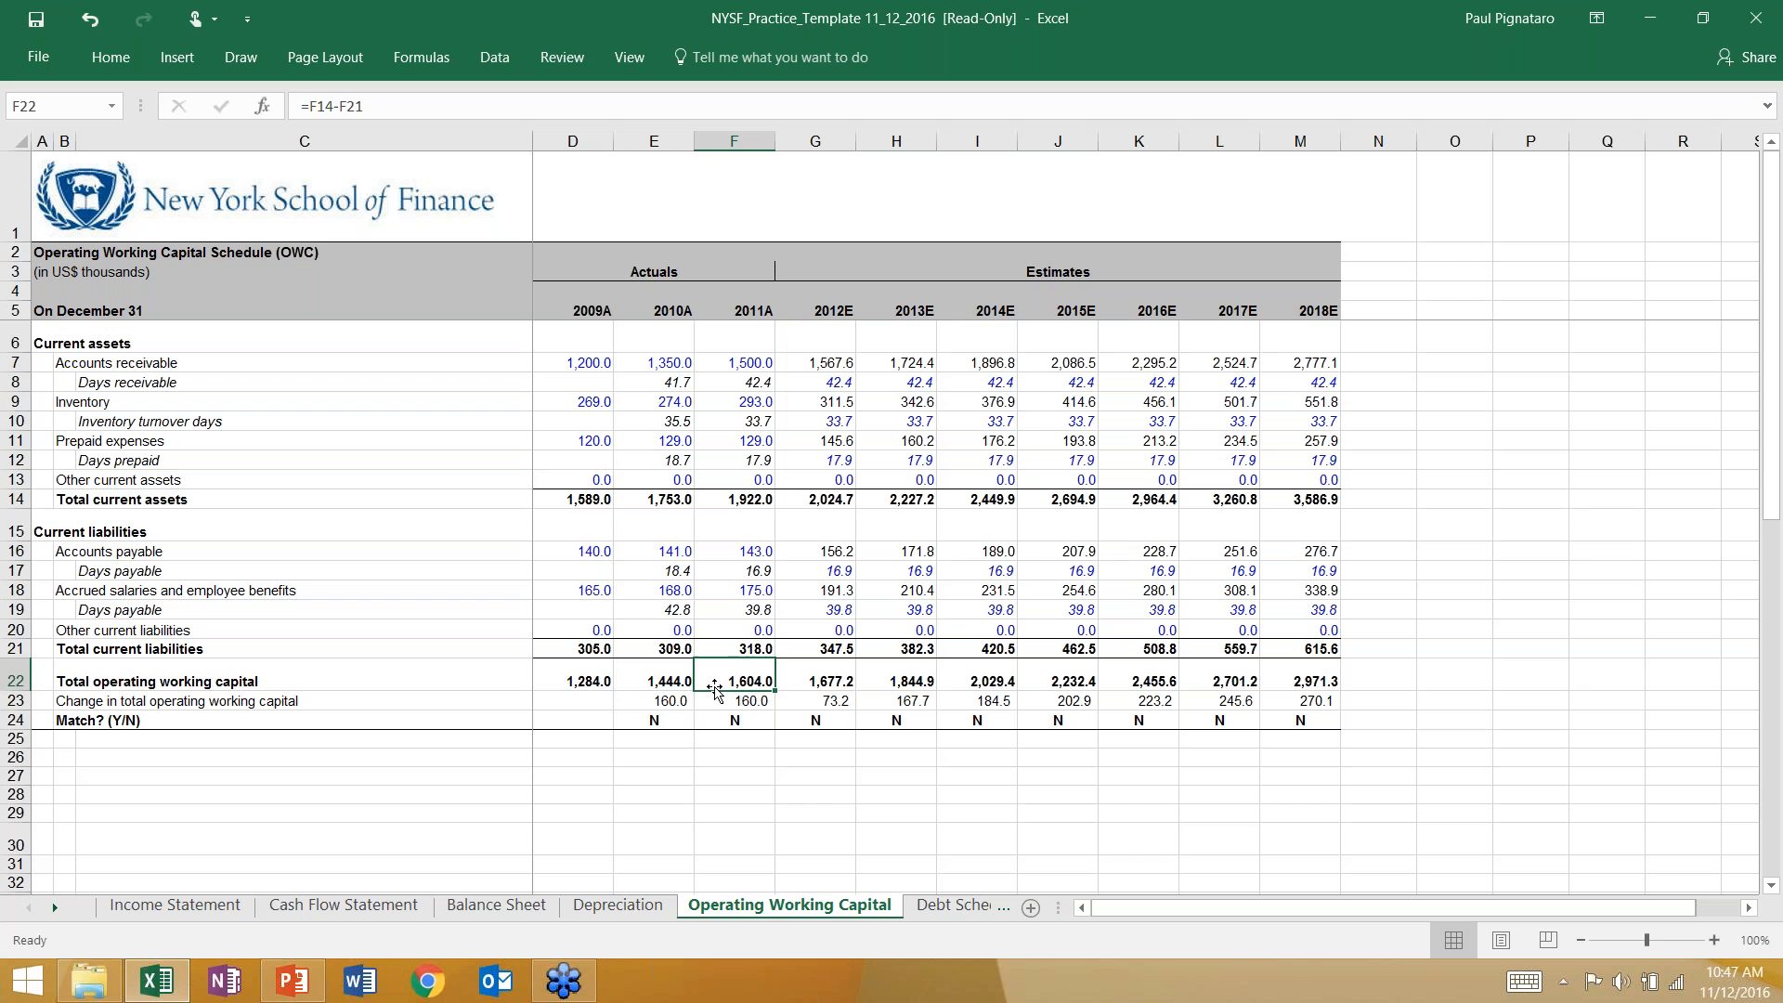
click(571, 690)
click(685, 676)
key(Right)
key(Right)
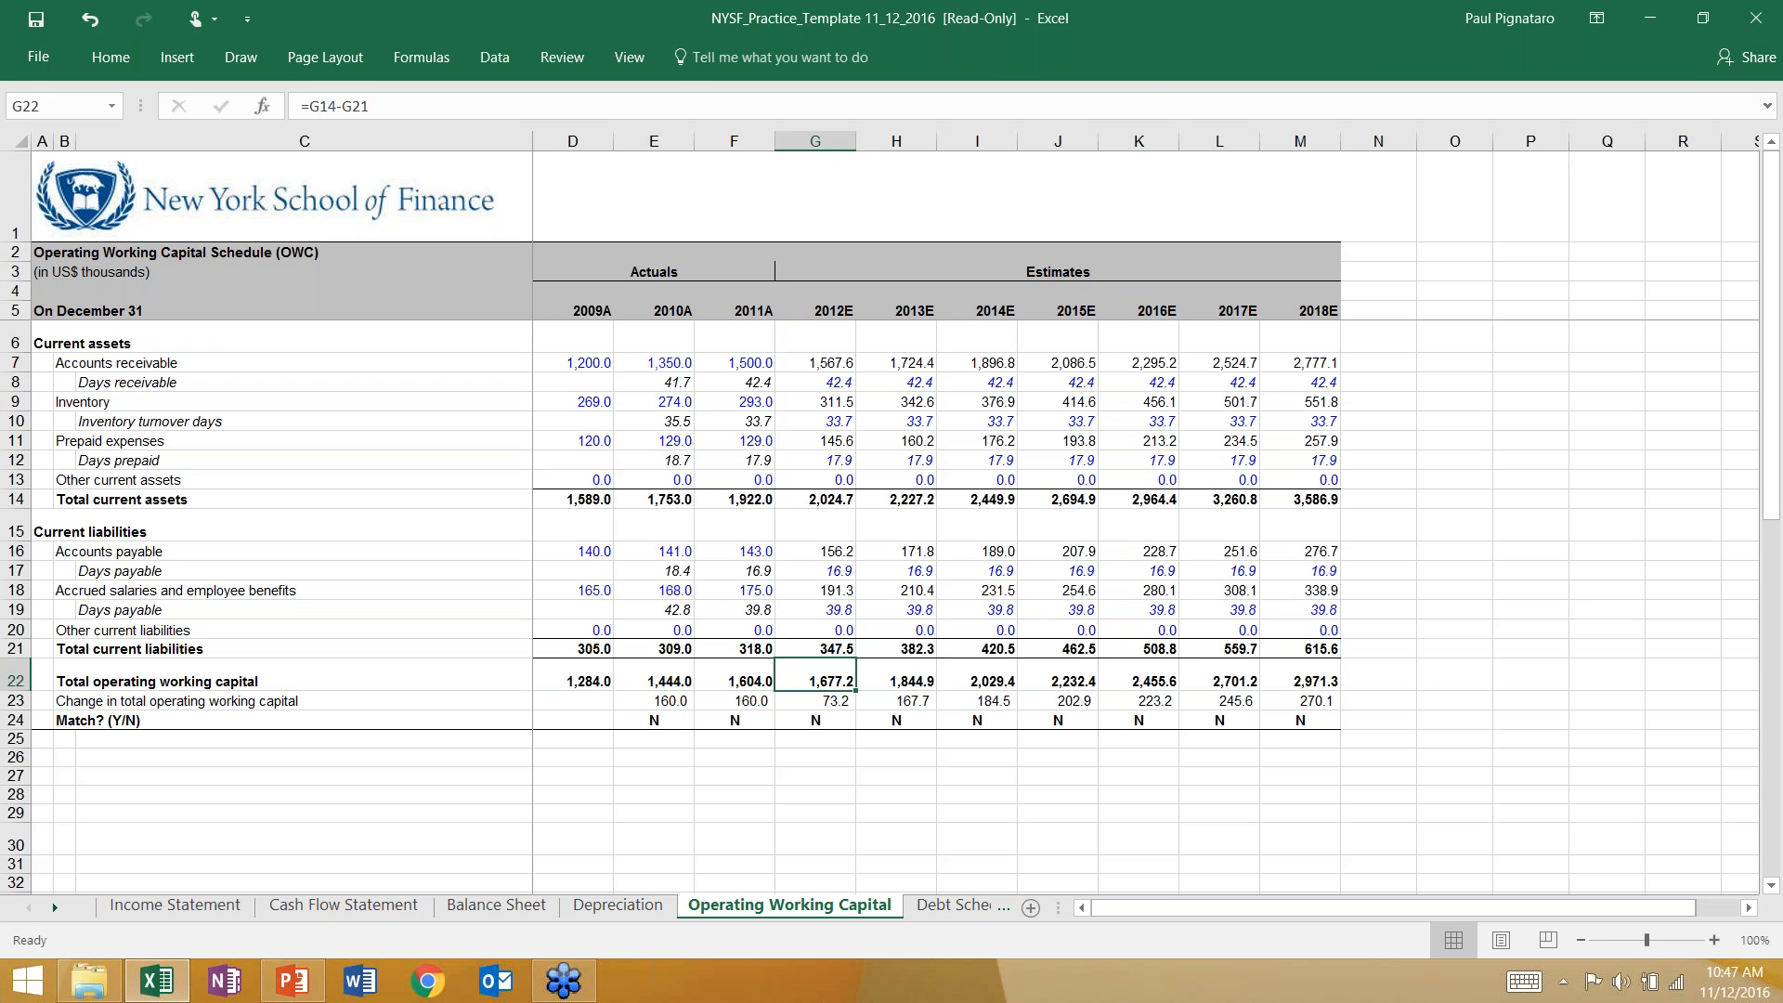
drag(654, 700, 1030, 698)
click(804, 704)
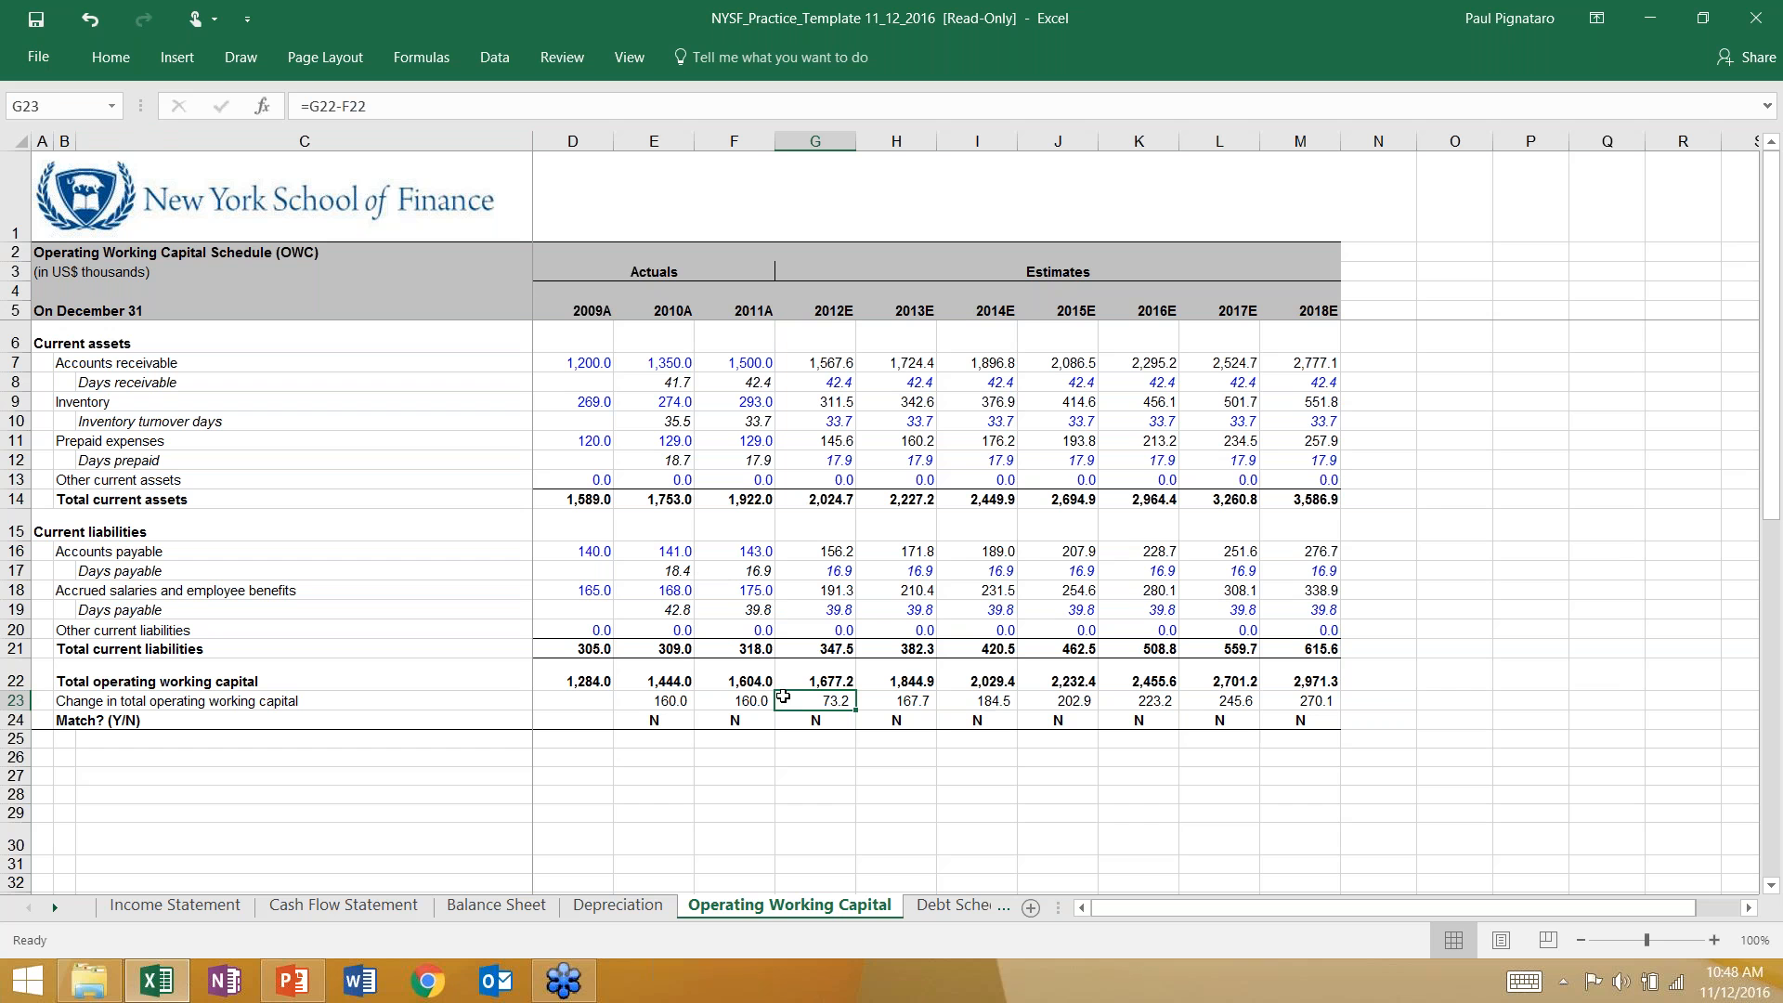
drag(637, 699, 842, 709)
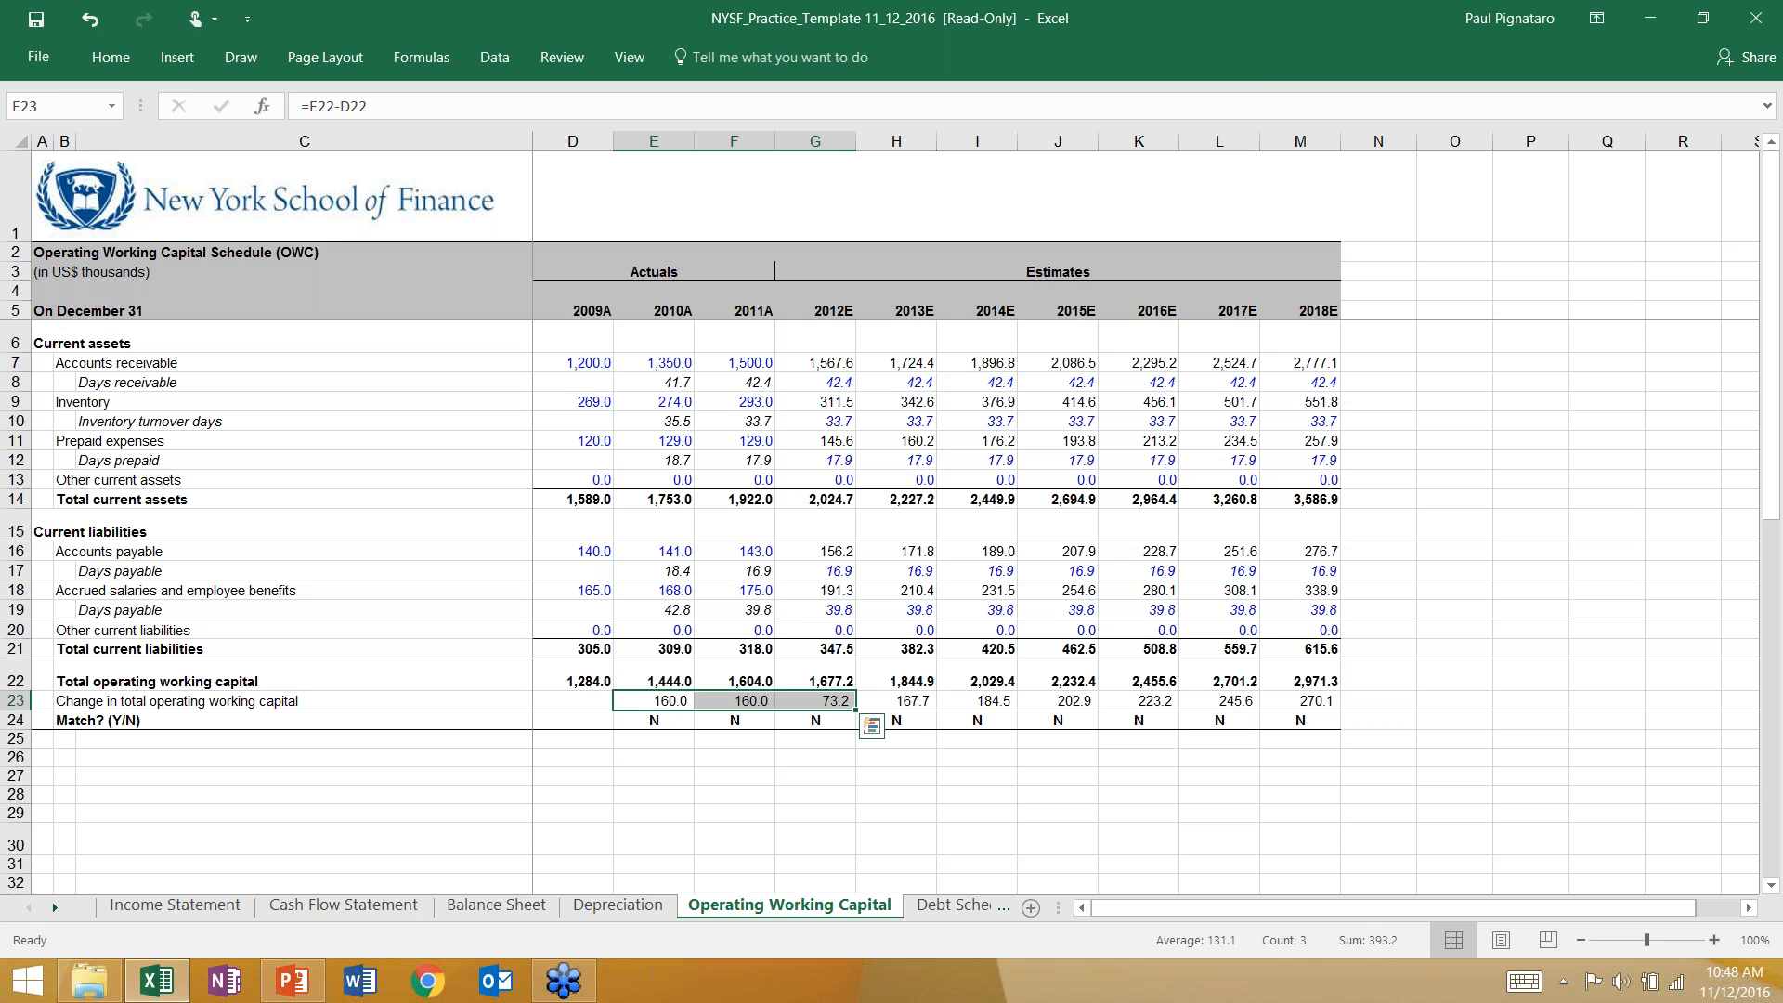
click(836, 703)
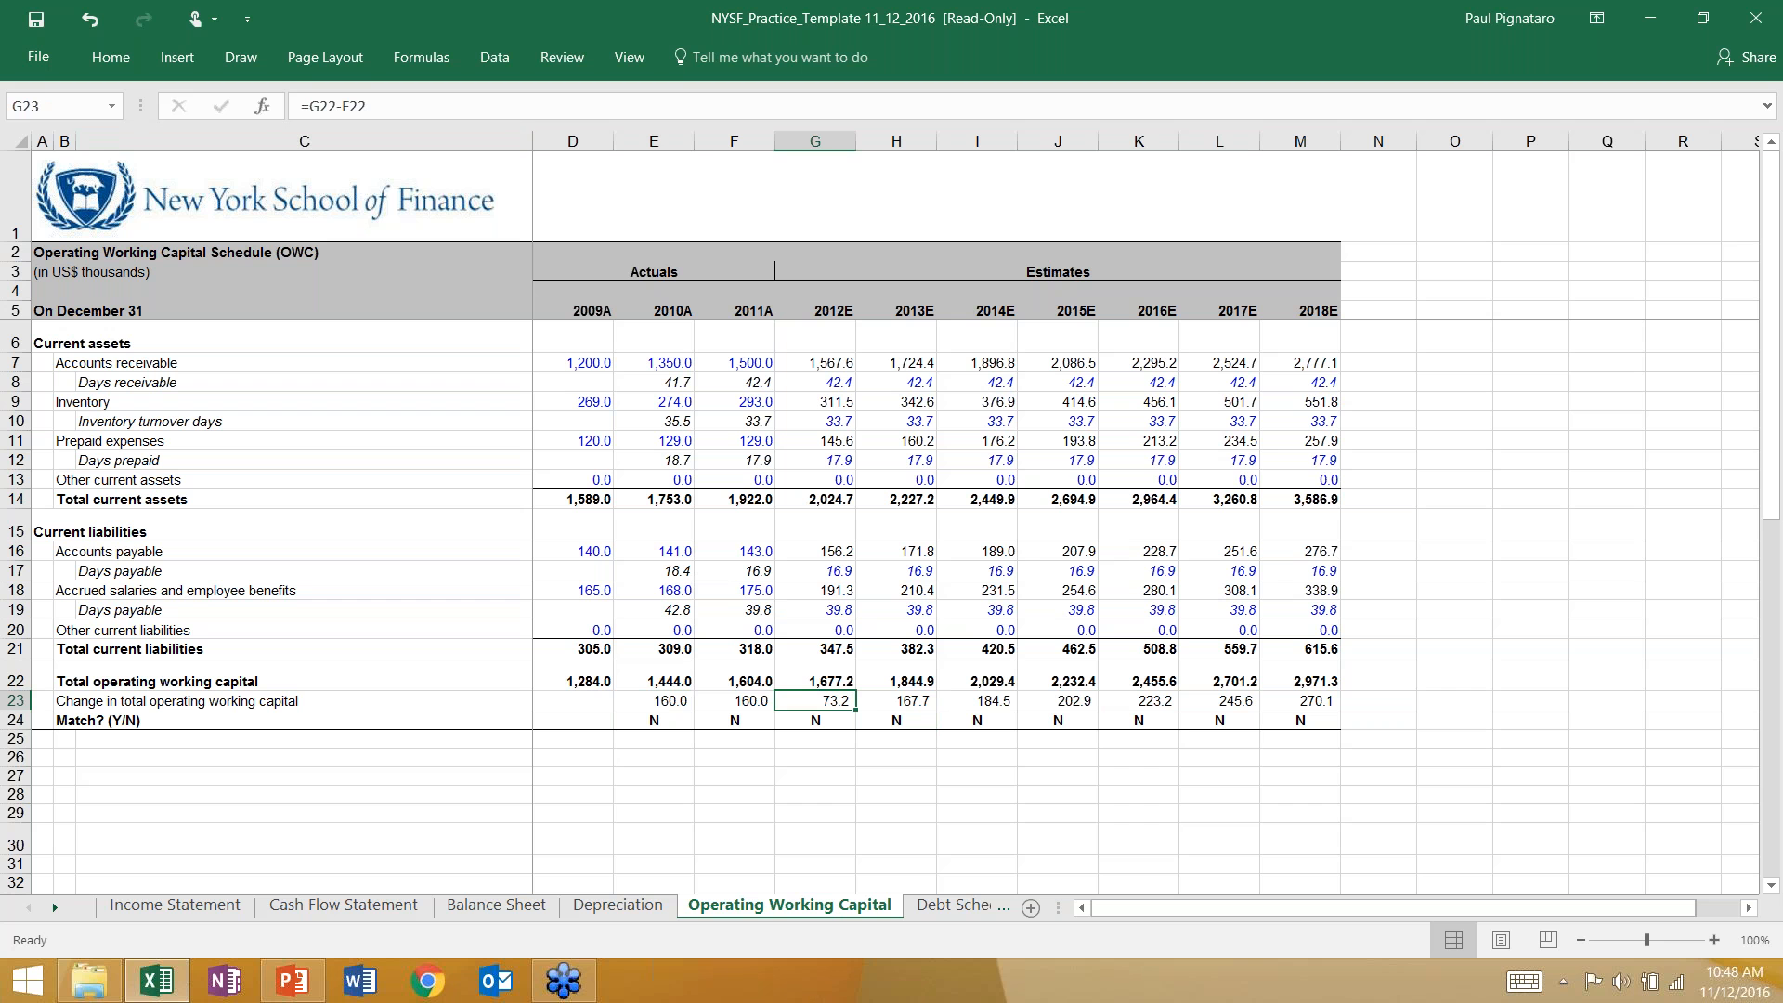
Step: Rewrite the 2010A change in total operating working capital in E23 with a reversed sign as =-(E22-D22)
click(663, 701)
click(312, 107)
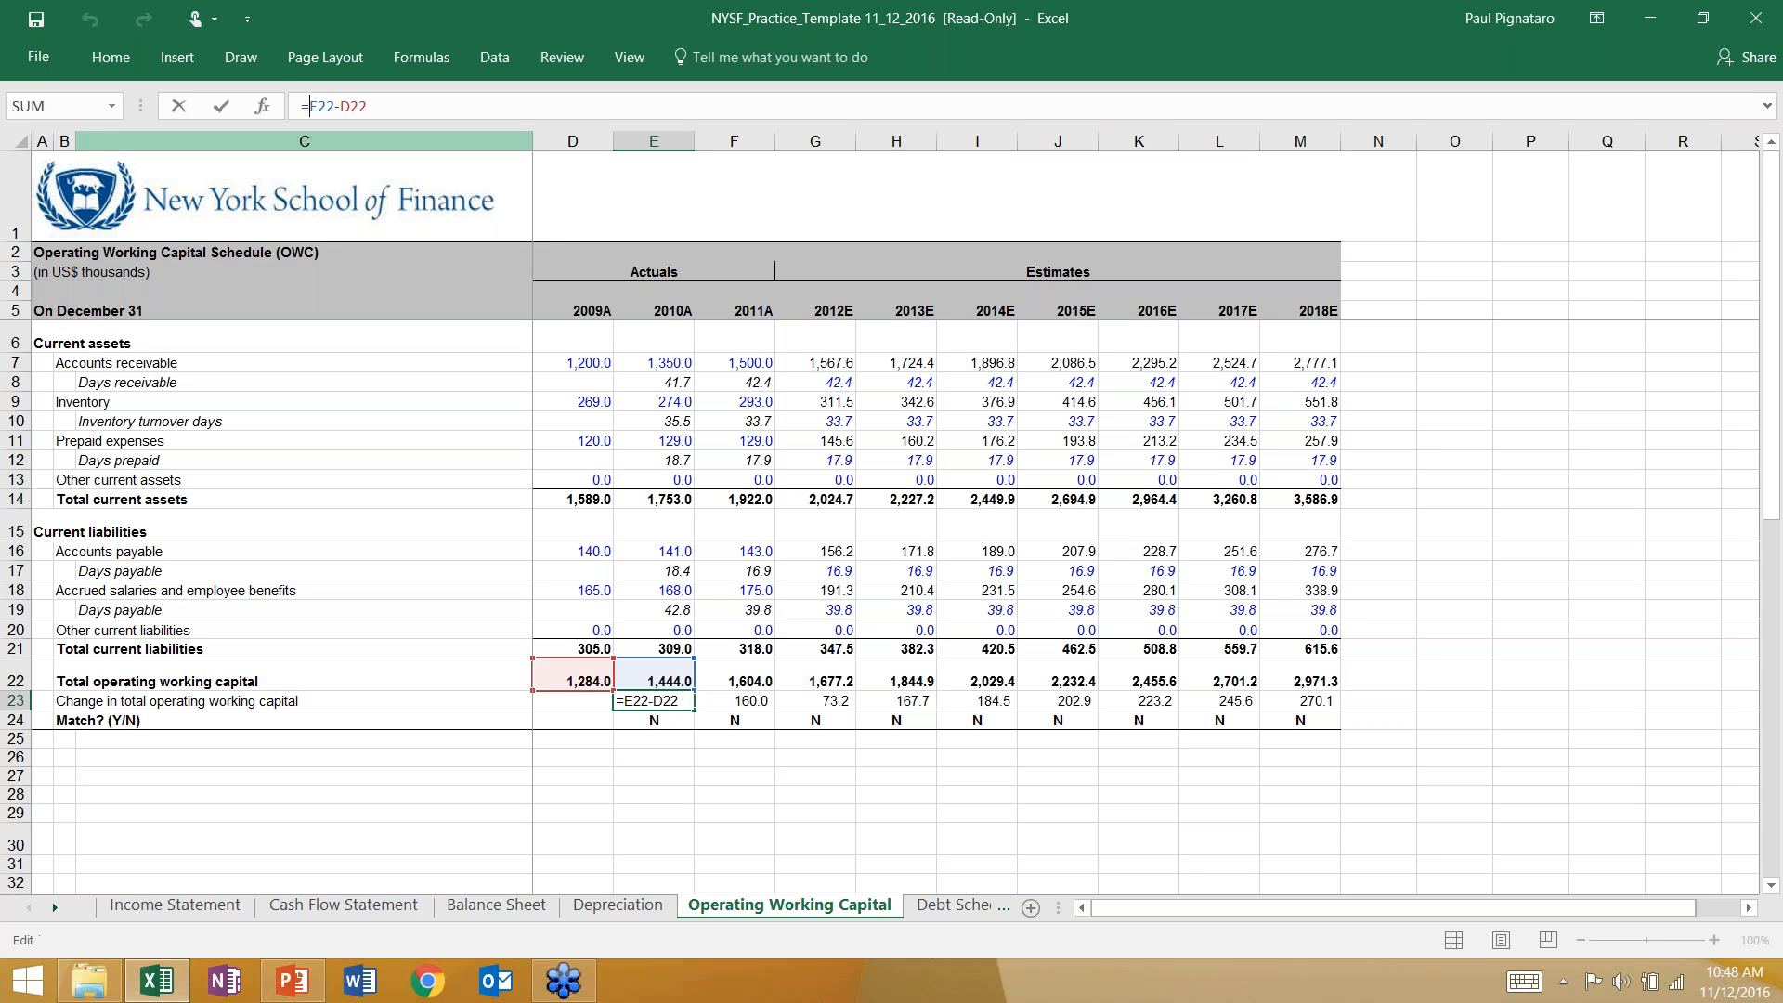
key(ctrl+Return)
text(=)
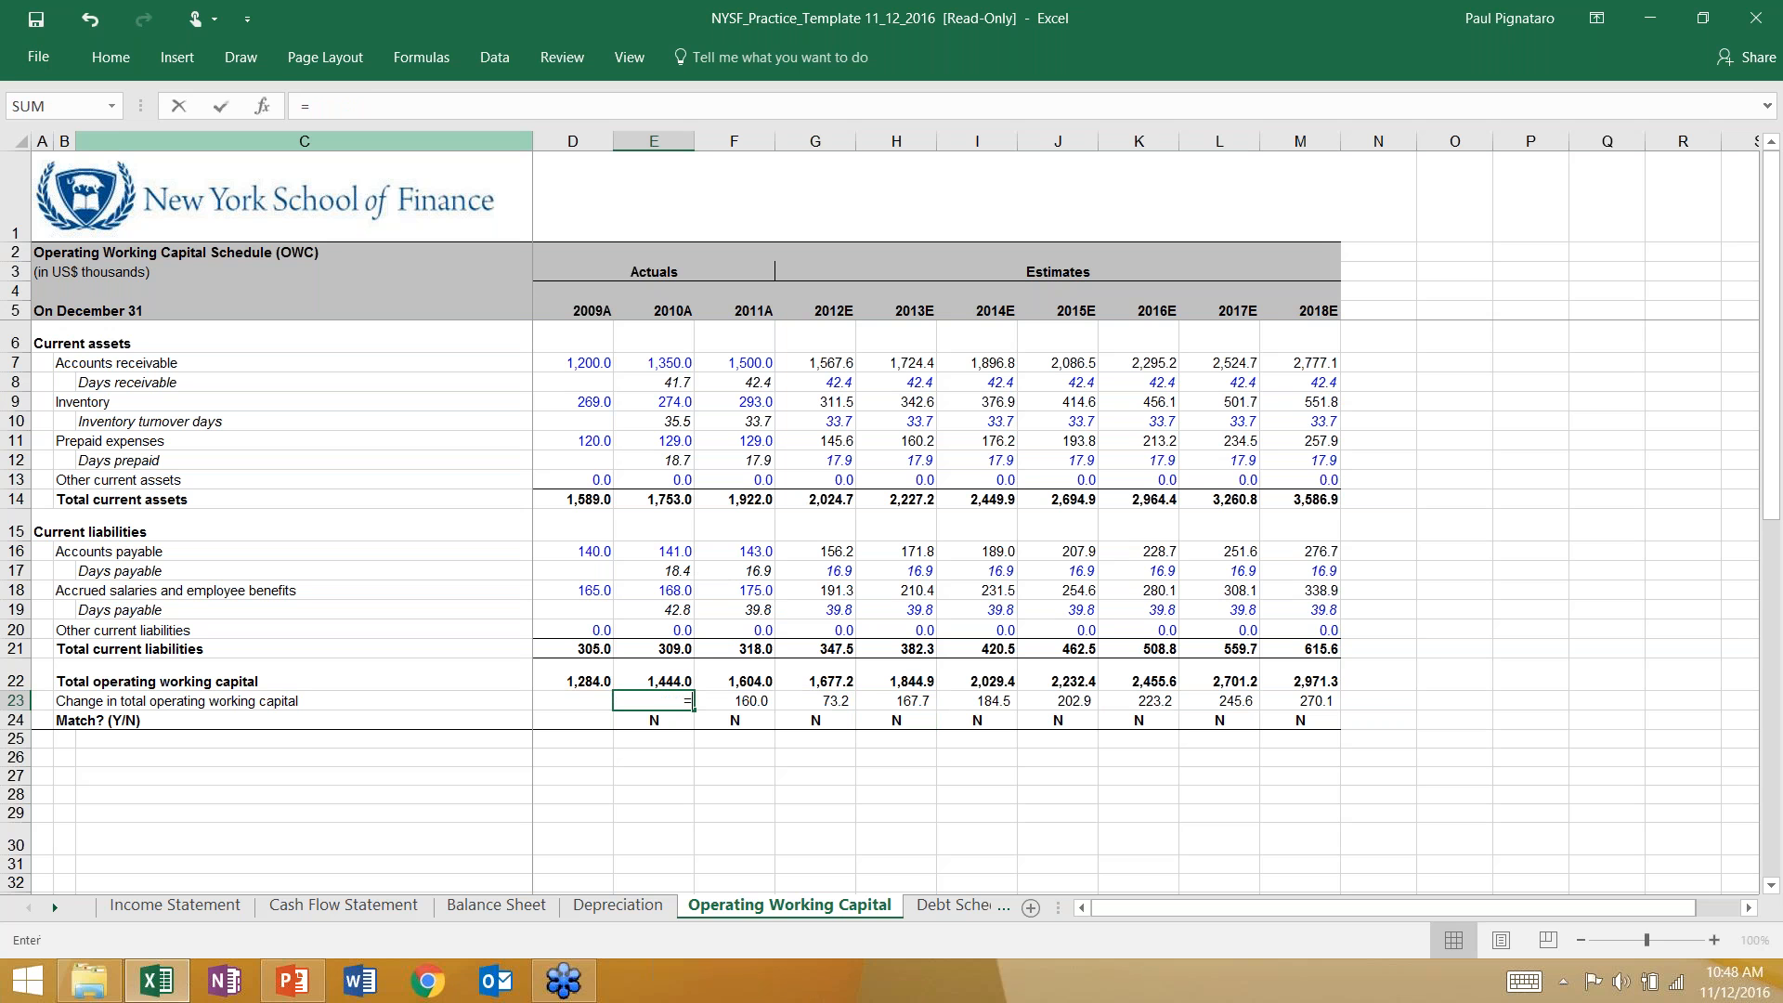
text(-()
key(Up)
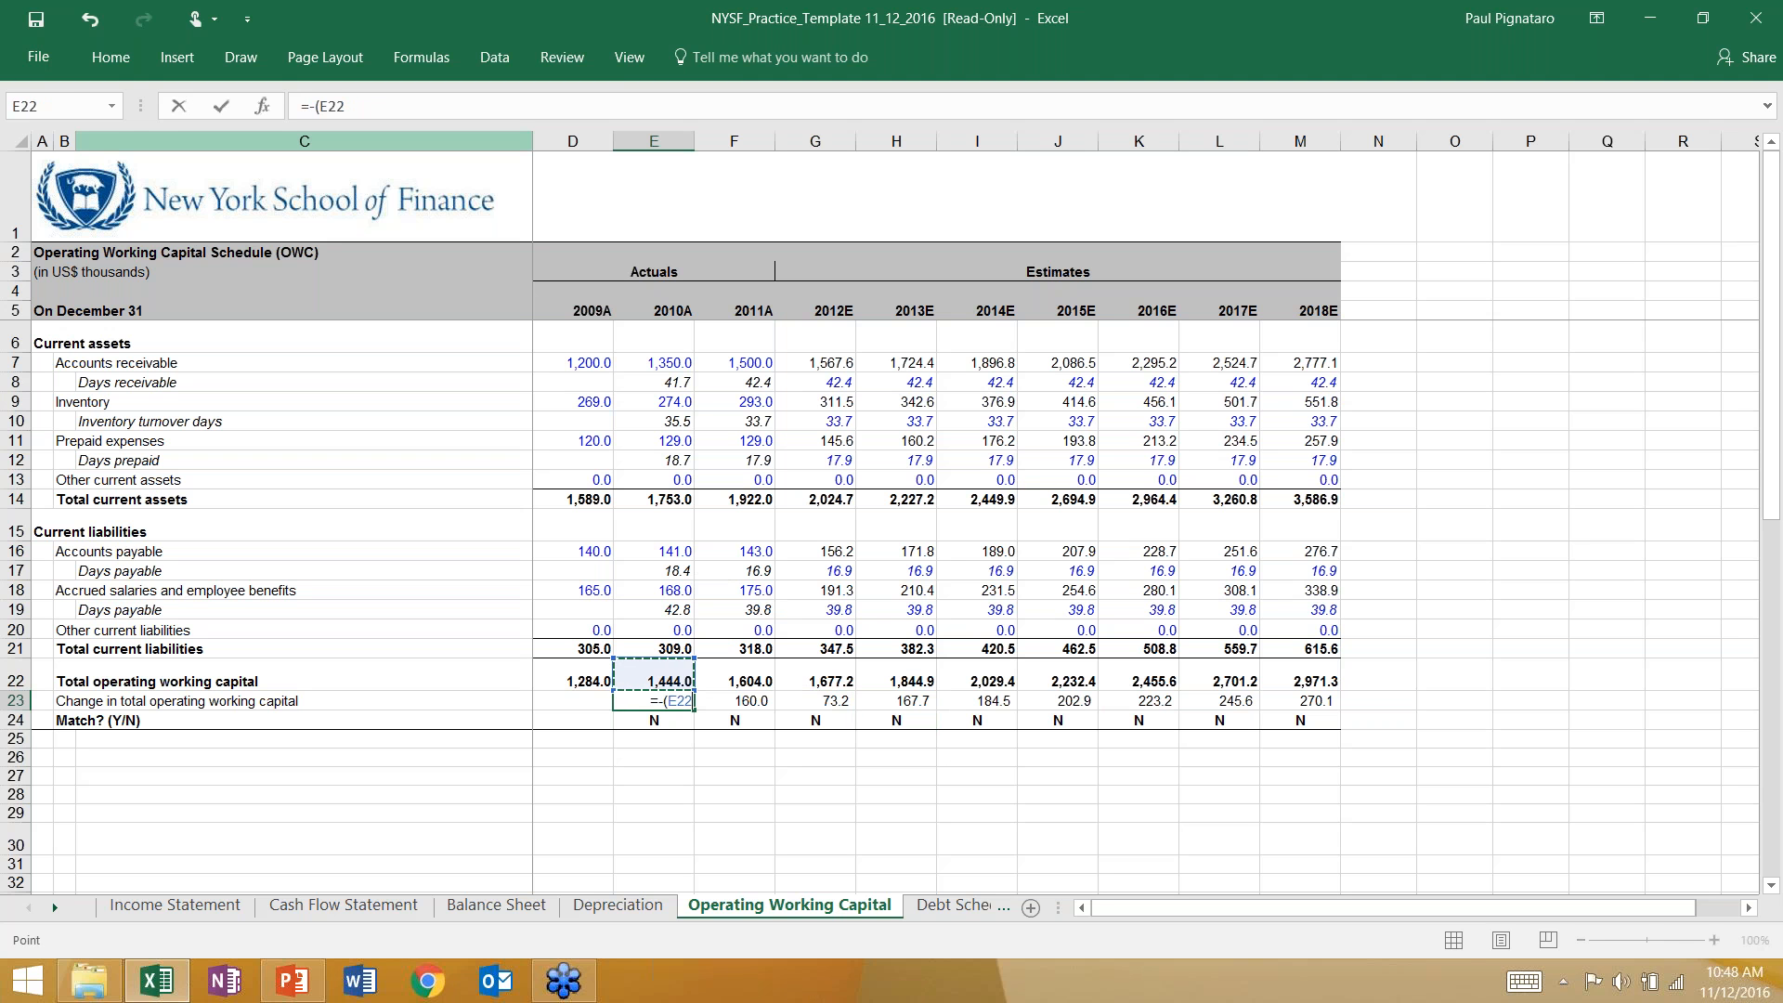
text(-)
key(Left)
key(Up)
text())
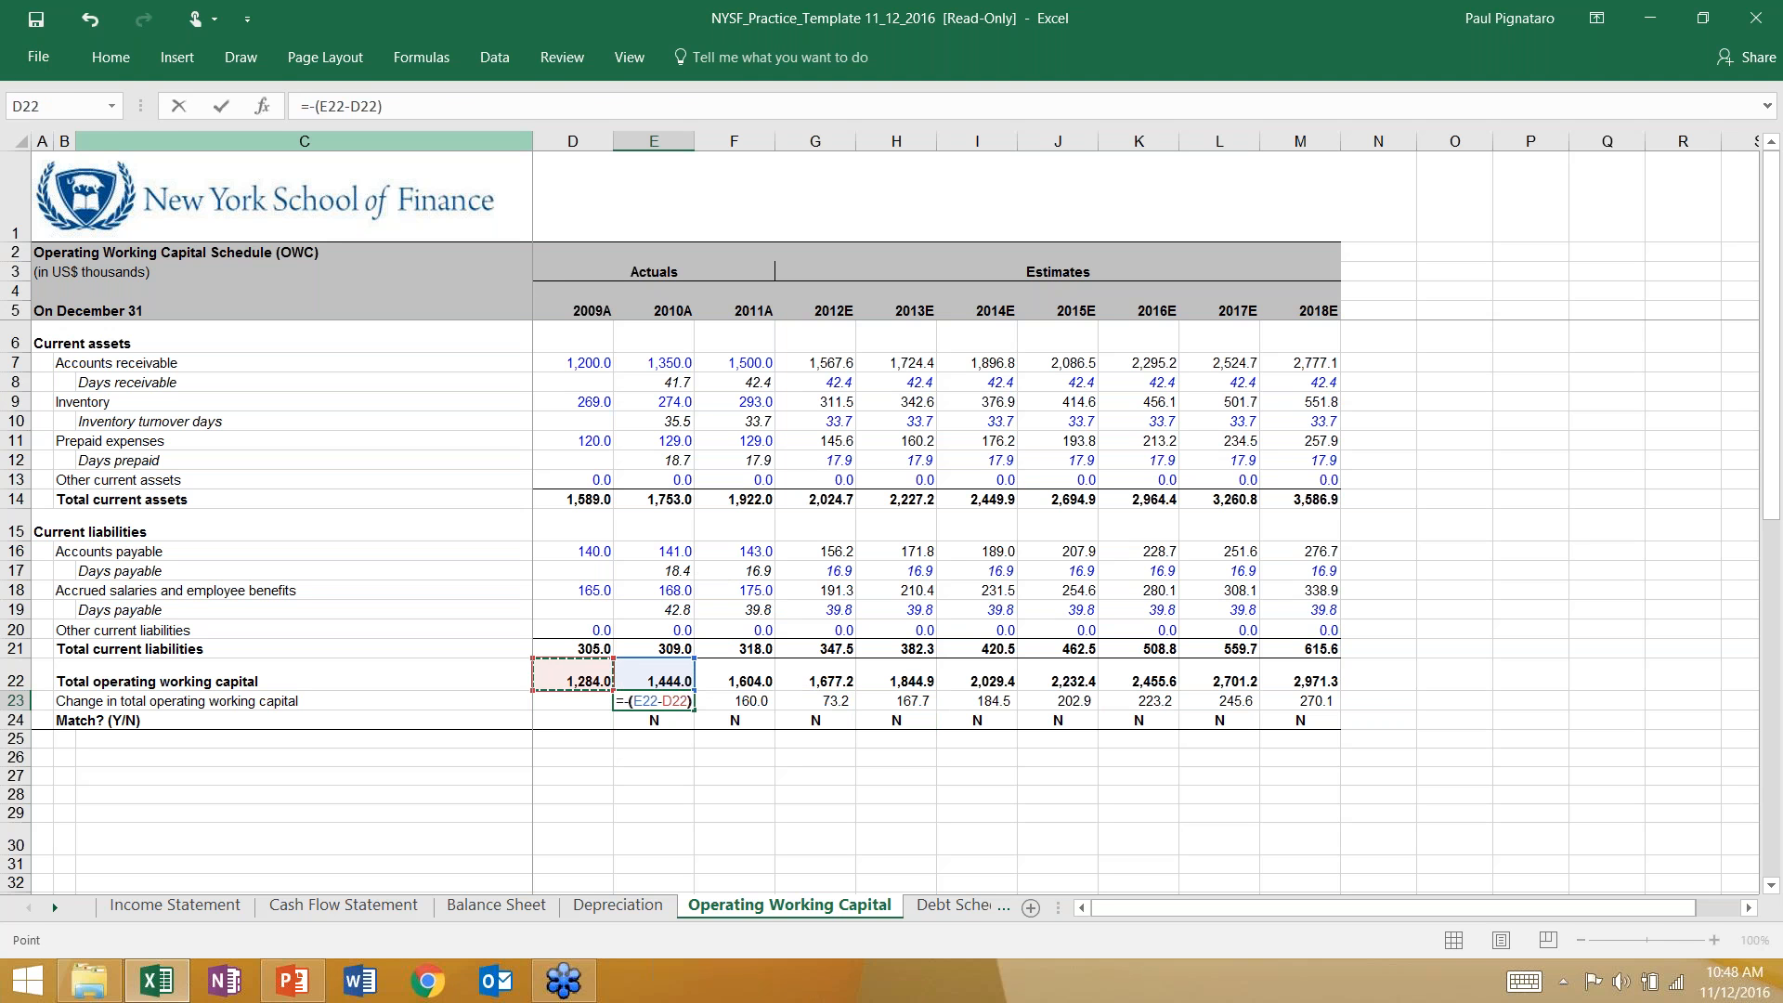
key(Return)
Step: Fill the sign-reversed formula from E23 across the remaining years through M23
key(Up)
key(shift+Right)
key(shift+Right)
key(shift+Right)
key(shift+Right)
key(shift+Right)
key(shift+Right)
key(shift+Right)
key(shift+Right)
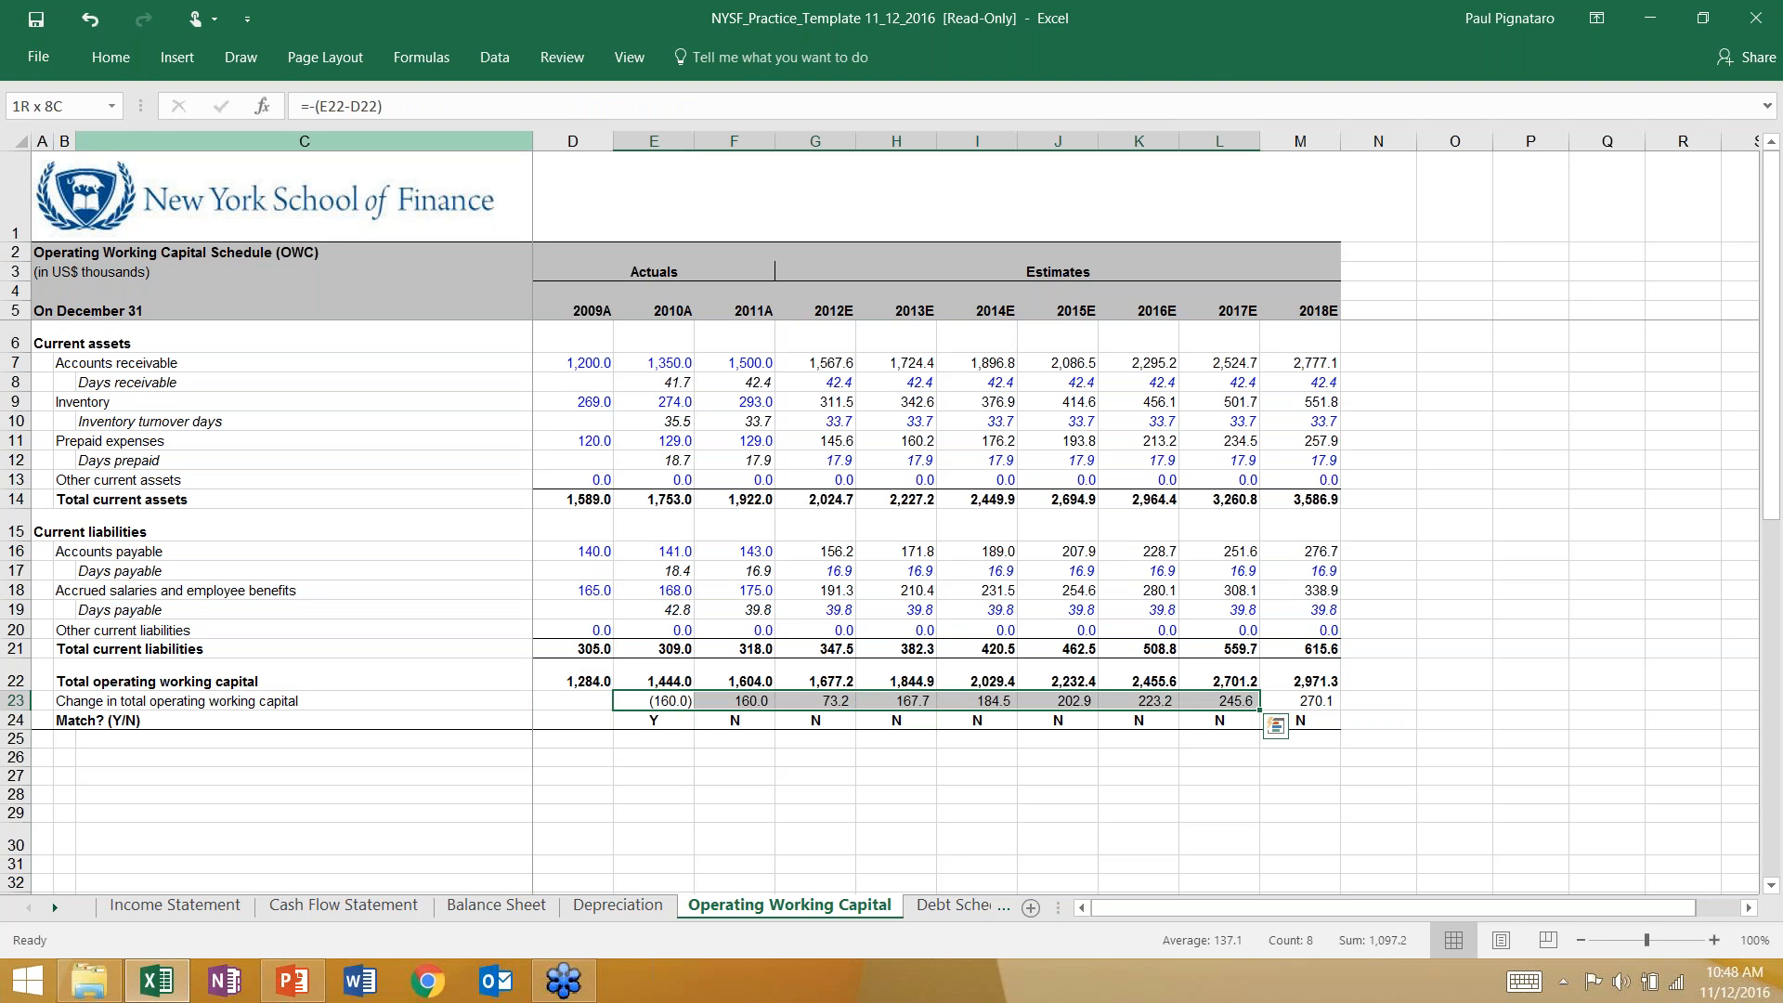
key(ctrl+r)
key(Right)
key(Right)
key(Right)
key(Right)
key(Right)
key(Left)
key(Left)
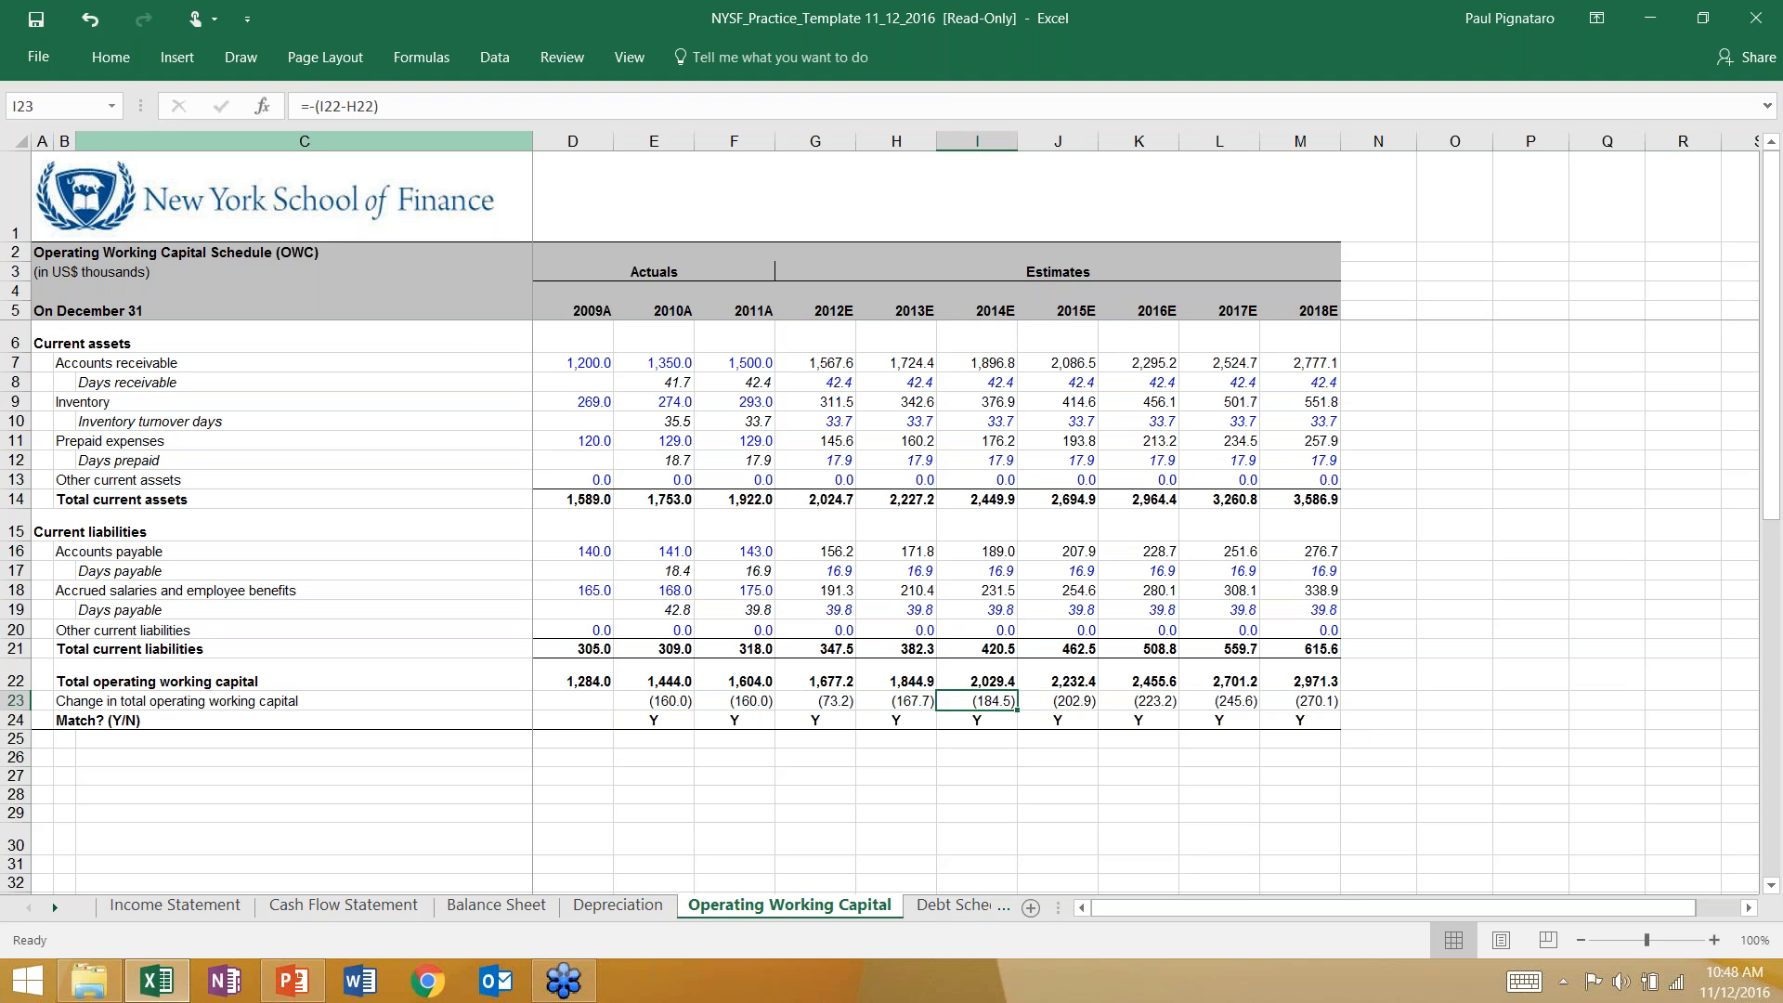
Step: Compare the row 23 working capital changes with the Cash Flow Statement's 2012E–2018E working capital lines in G12:M18
key(shift+space)
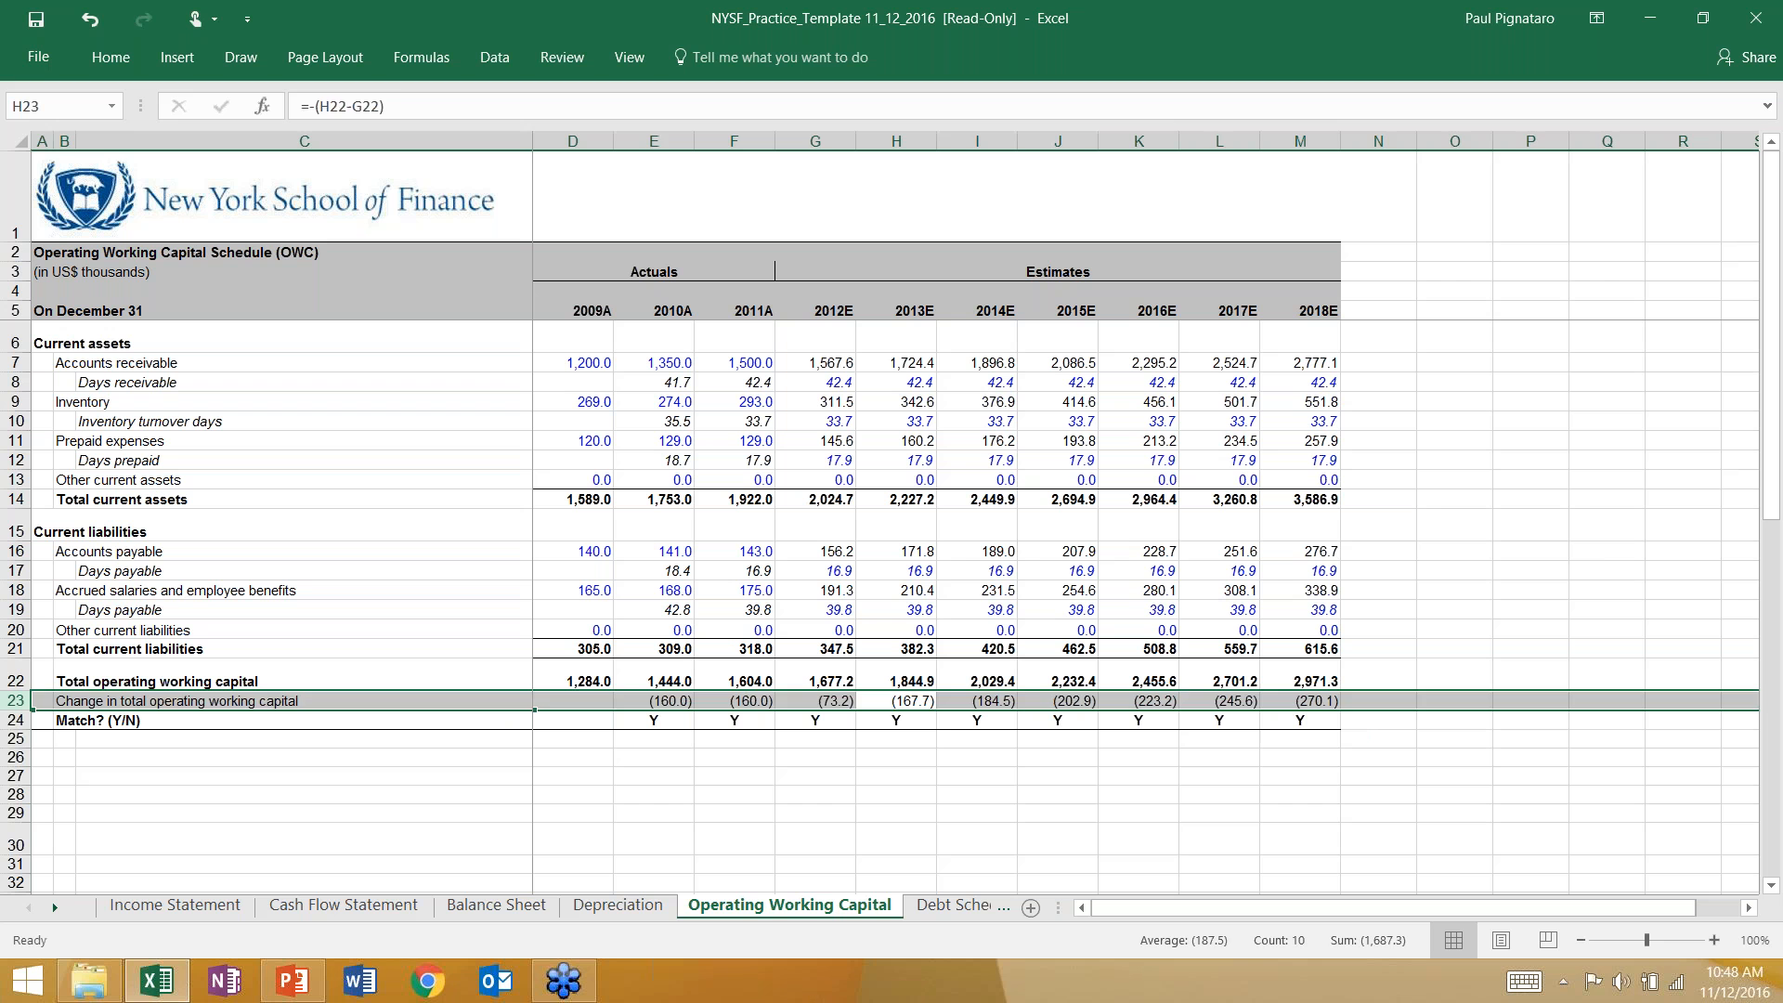
click(63, 700)
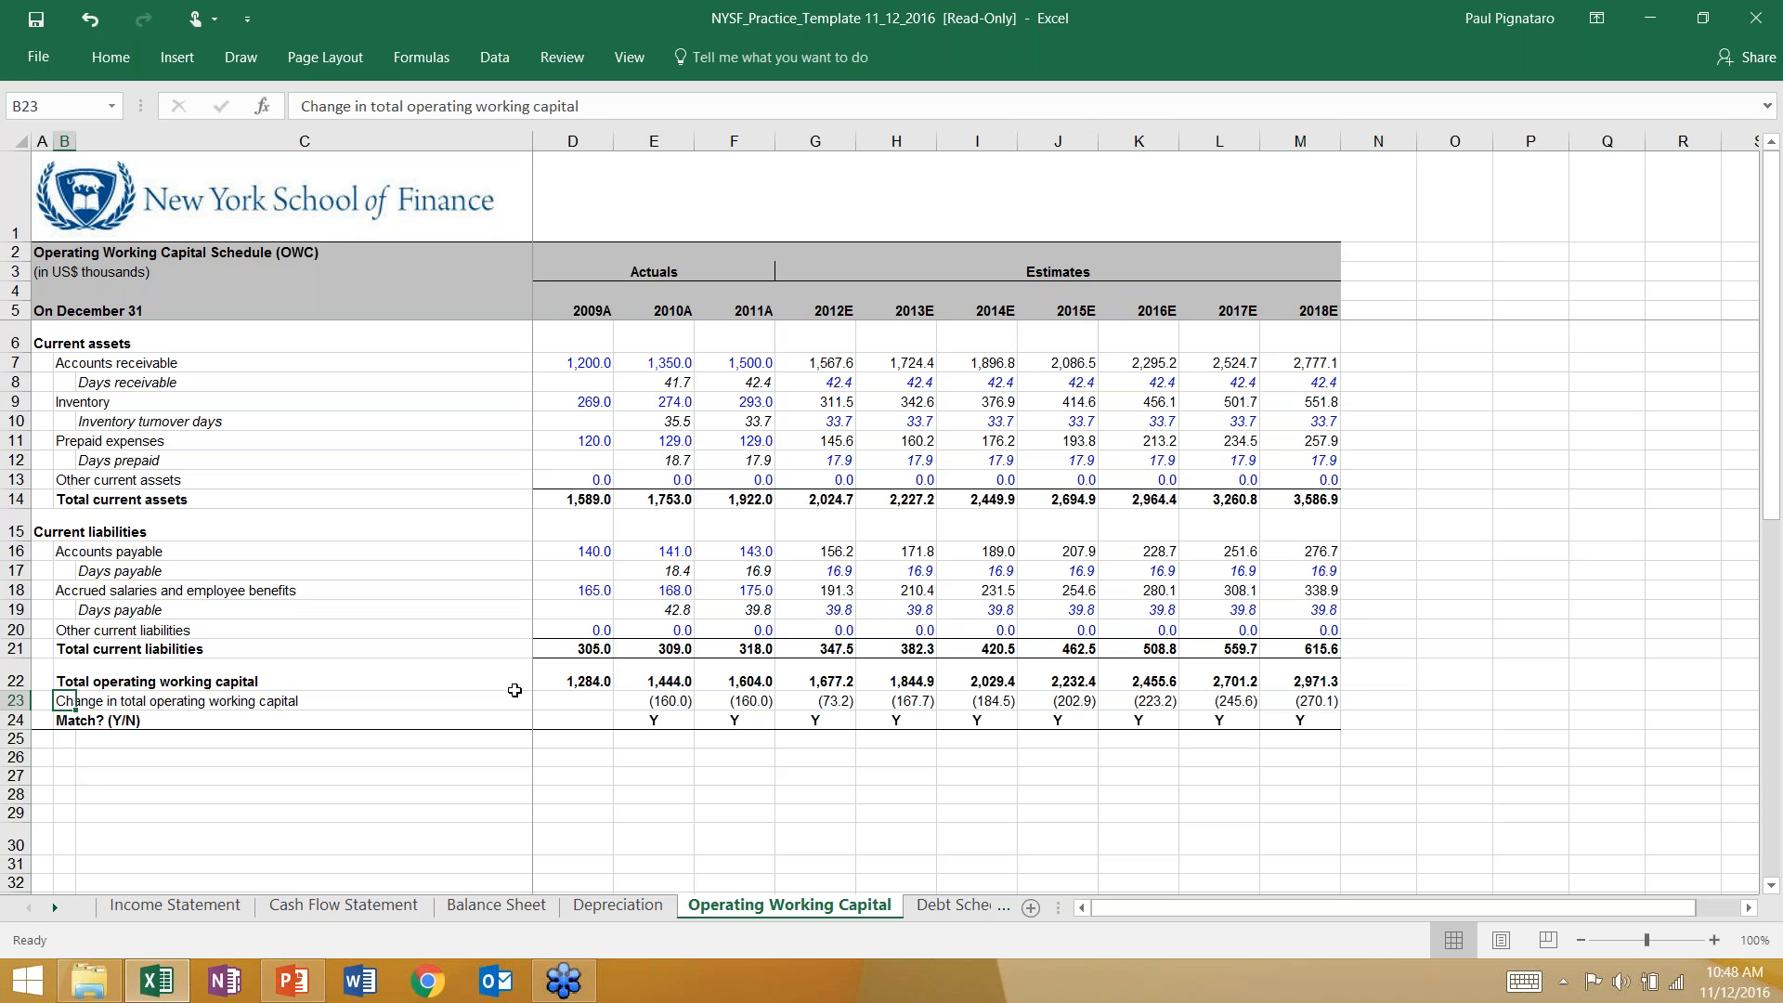
click(671, 700)
click(1312, 700)
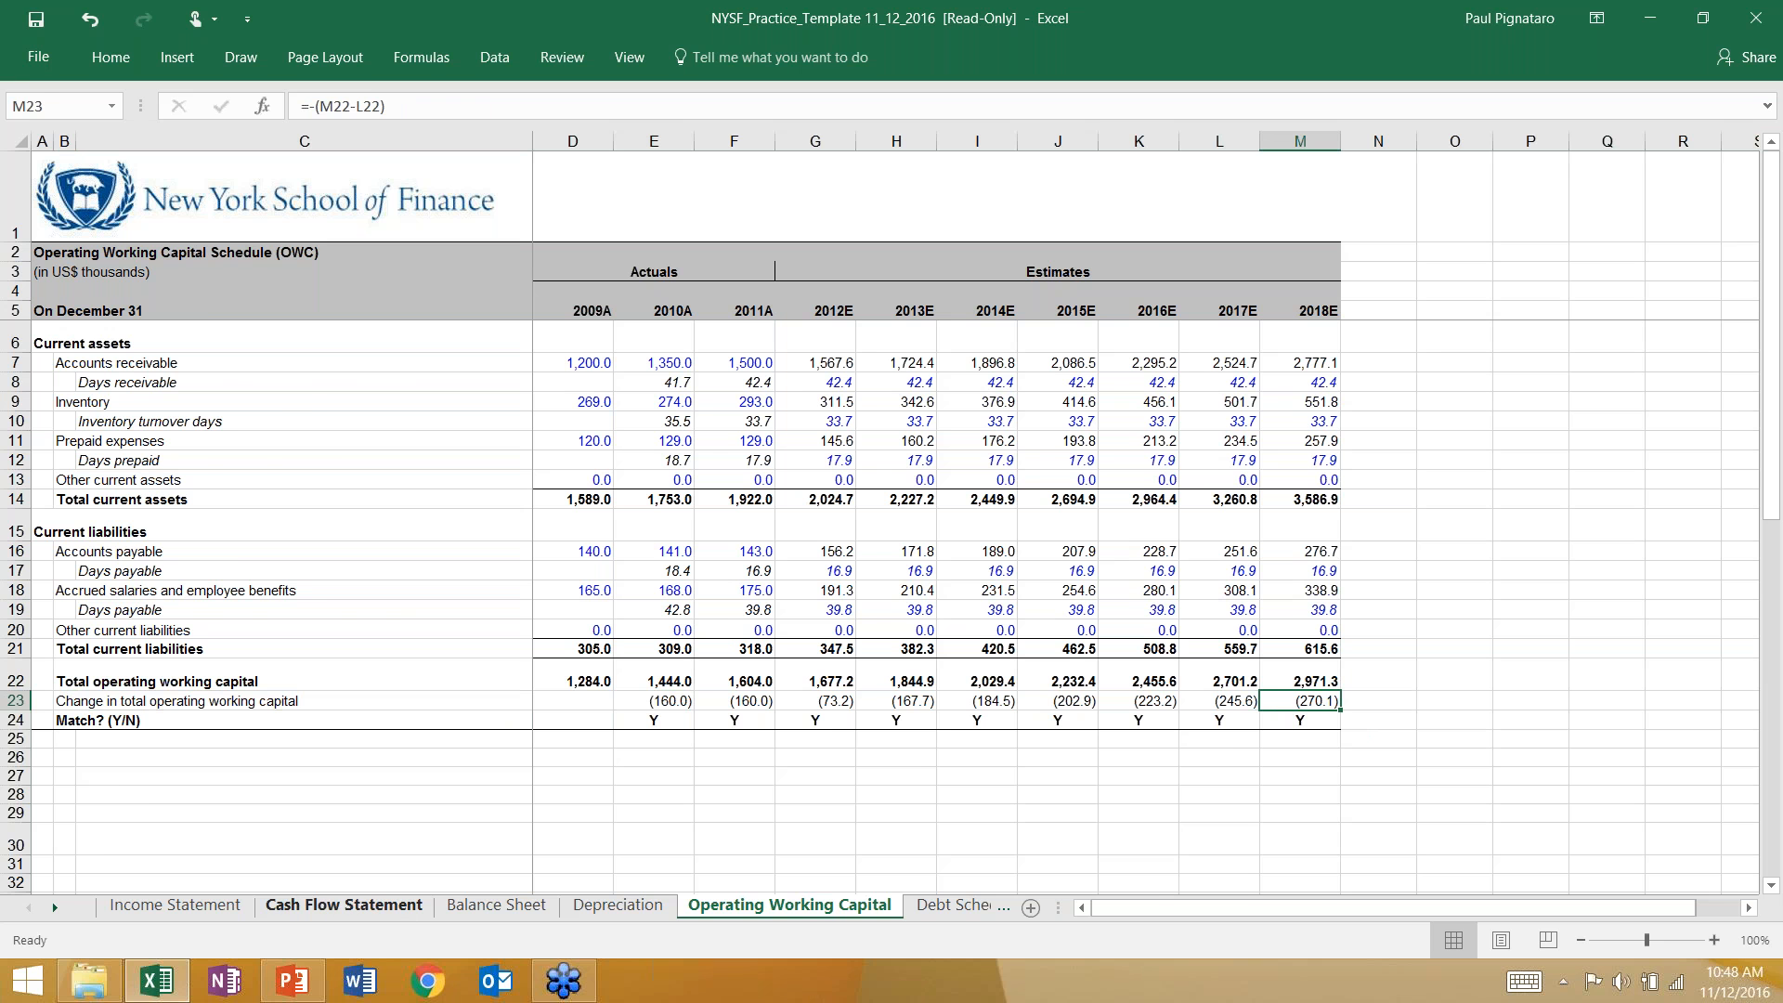
click(299, 897)
click(831, 464)
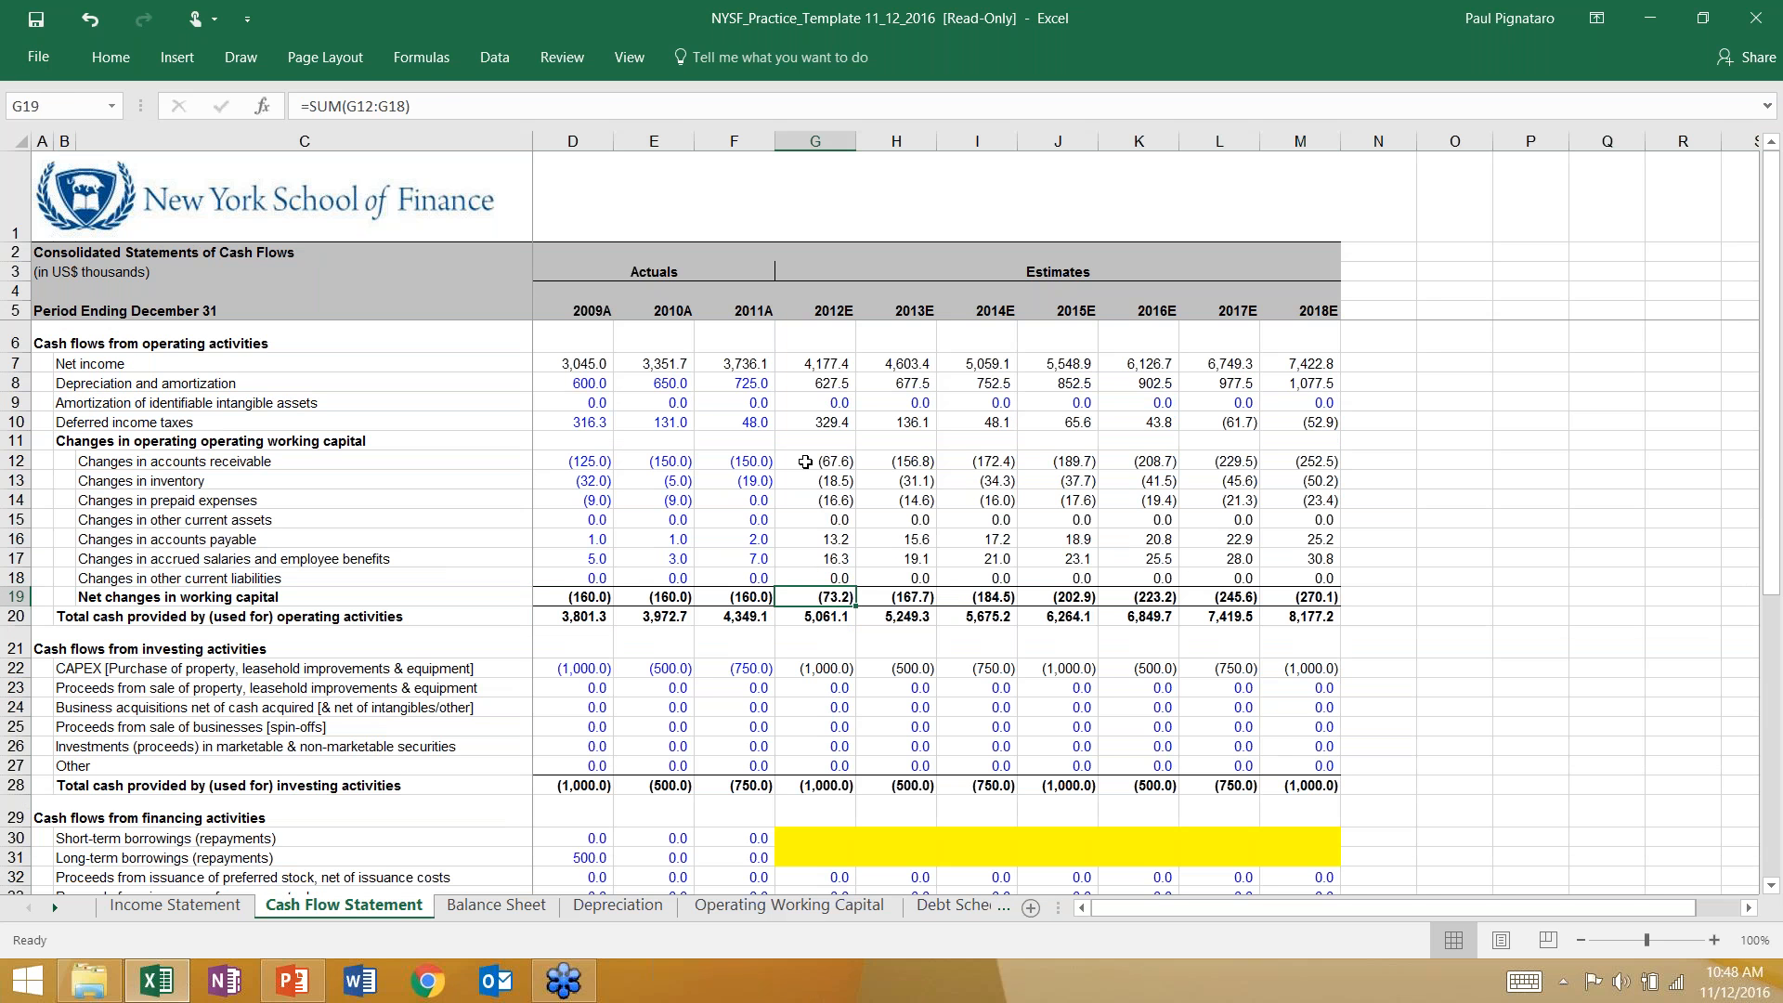
drag(831, 469, 1300, 580)
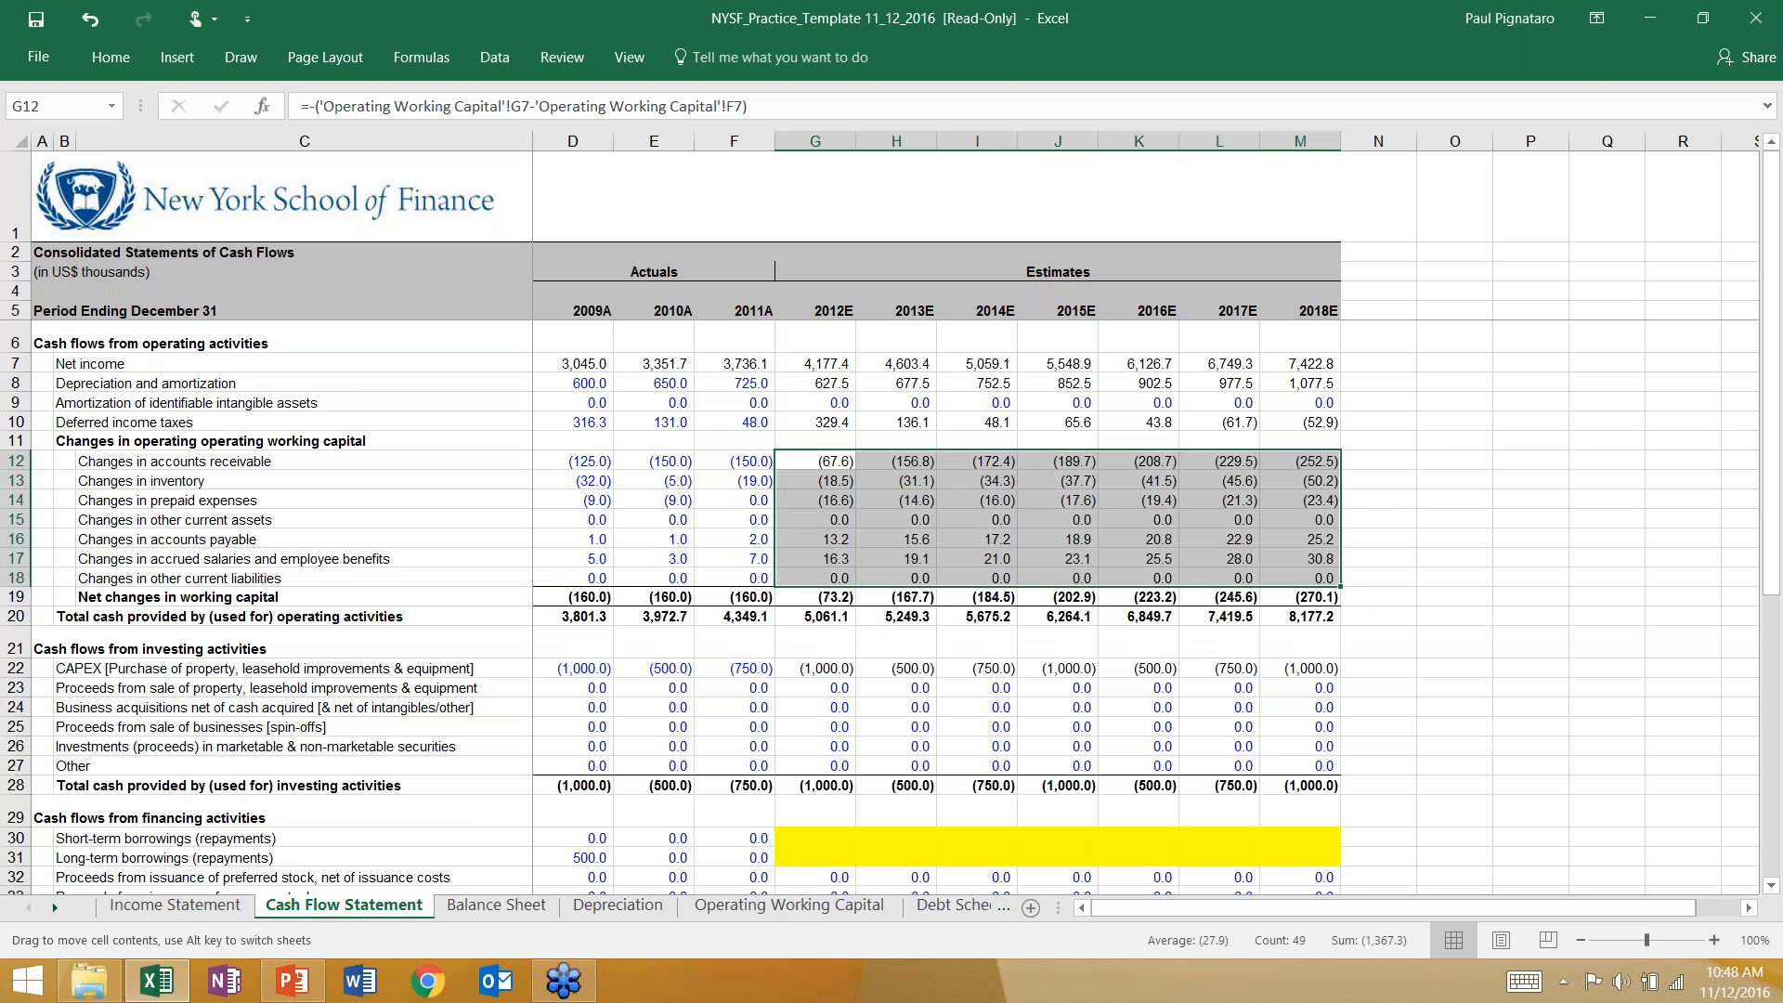
click(860, 665)
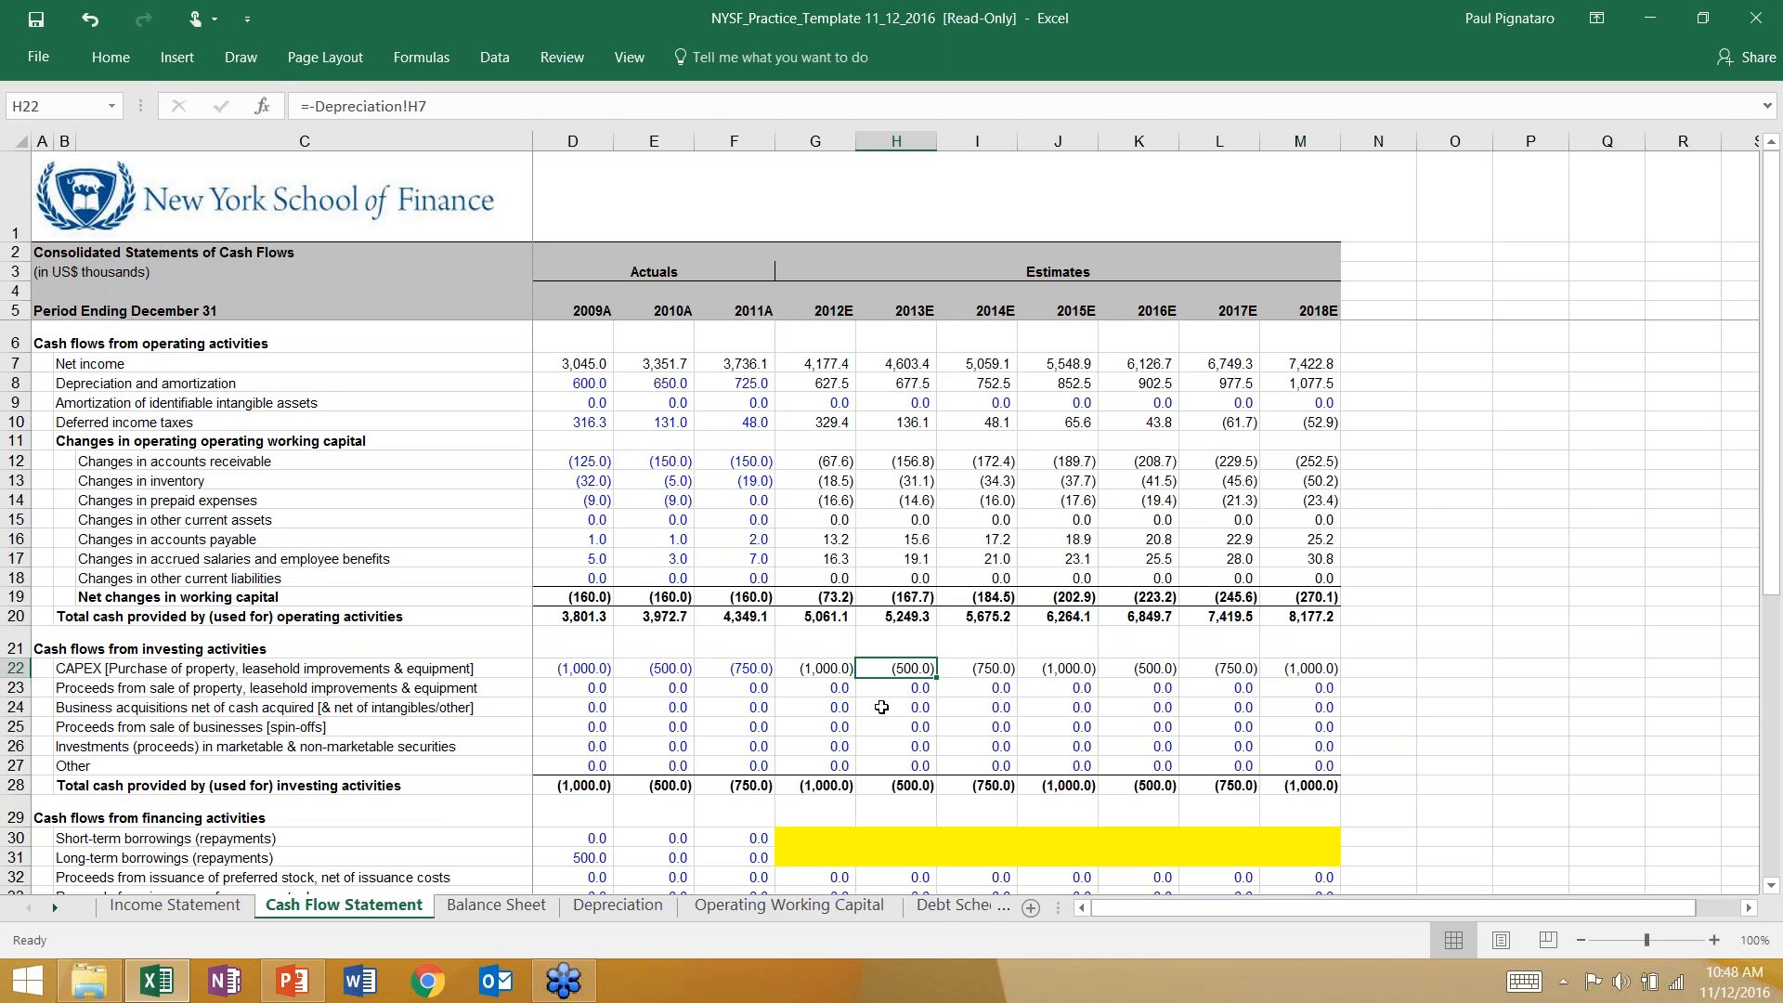
Step: Review the yellow unprojected cells: interest expense and income on the Income Statement, short-term and long-term borrowings on the Cash Flow Statement
scroll(882, 710, down, 6)
scroll(882, 709, up, 1)
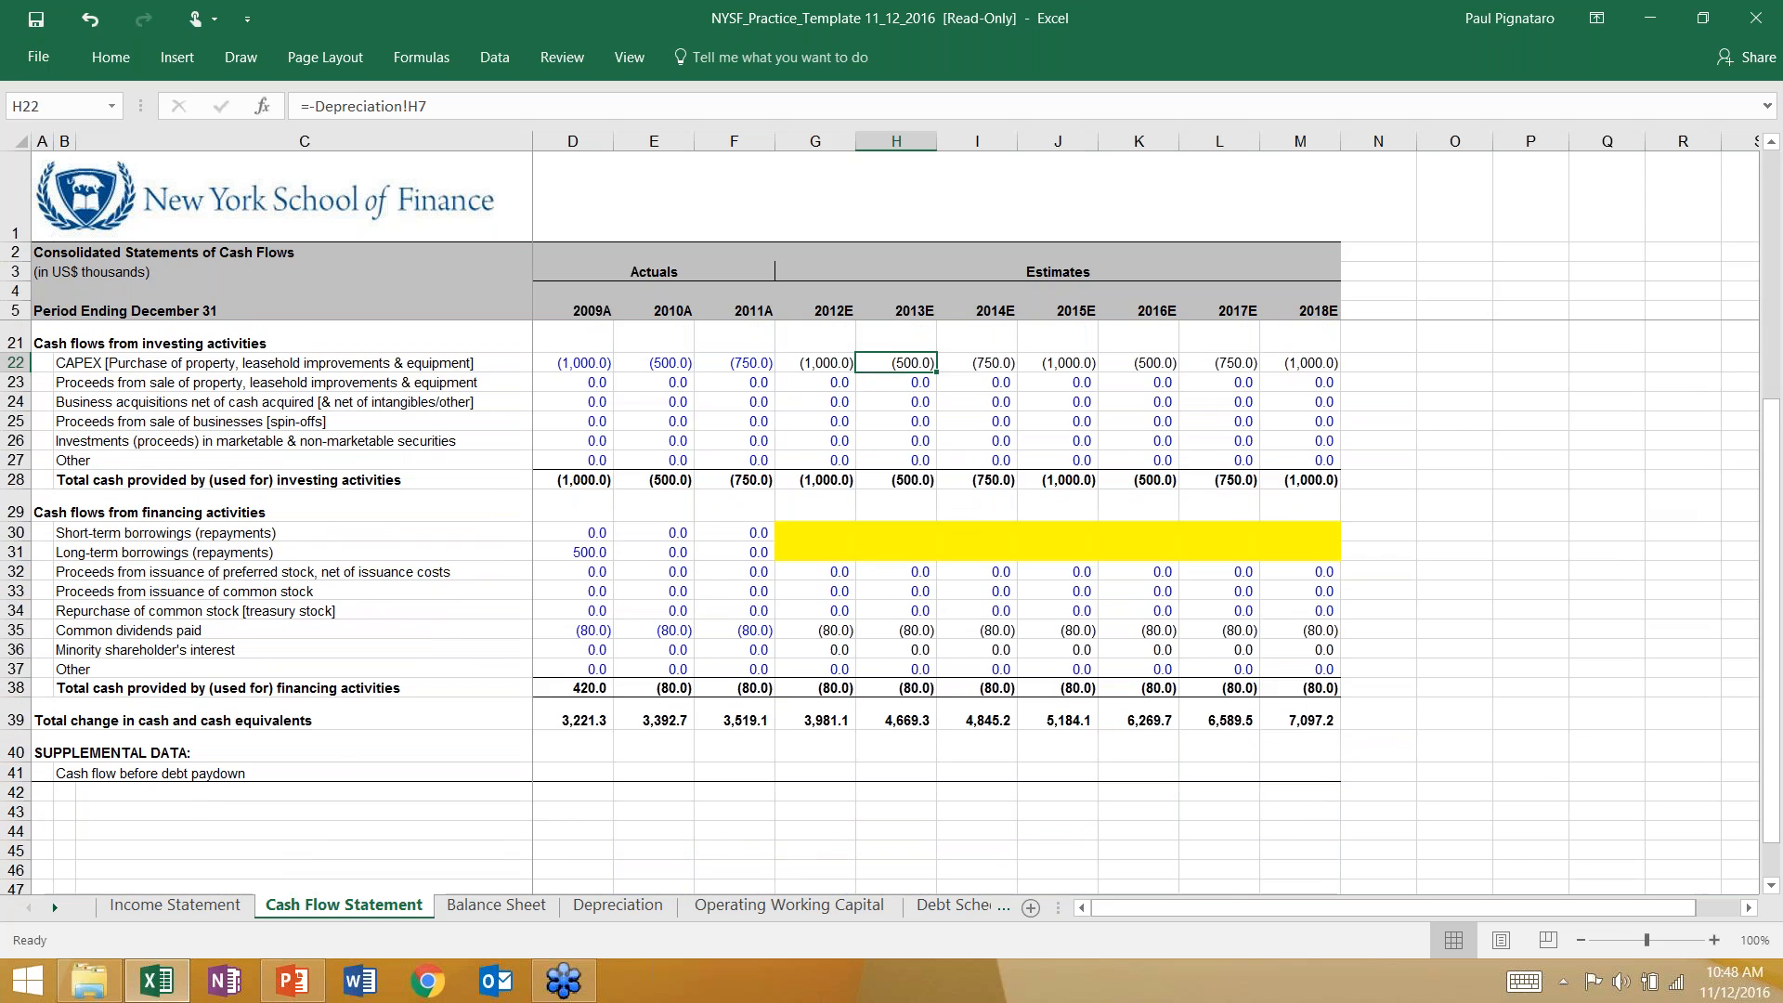
click(144, 915)
scroll(798, 519, down, 5)
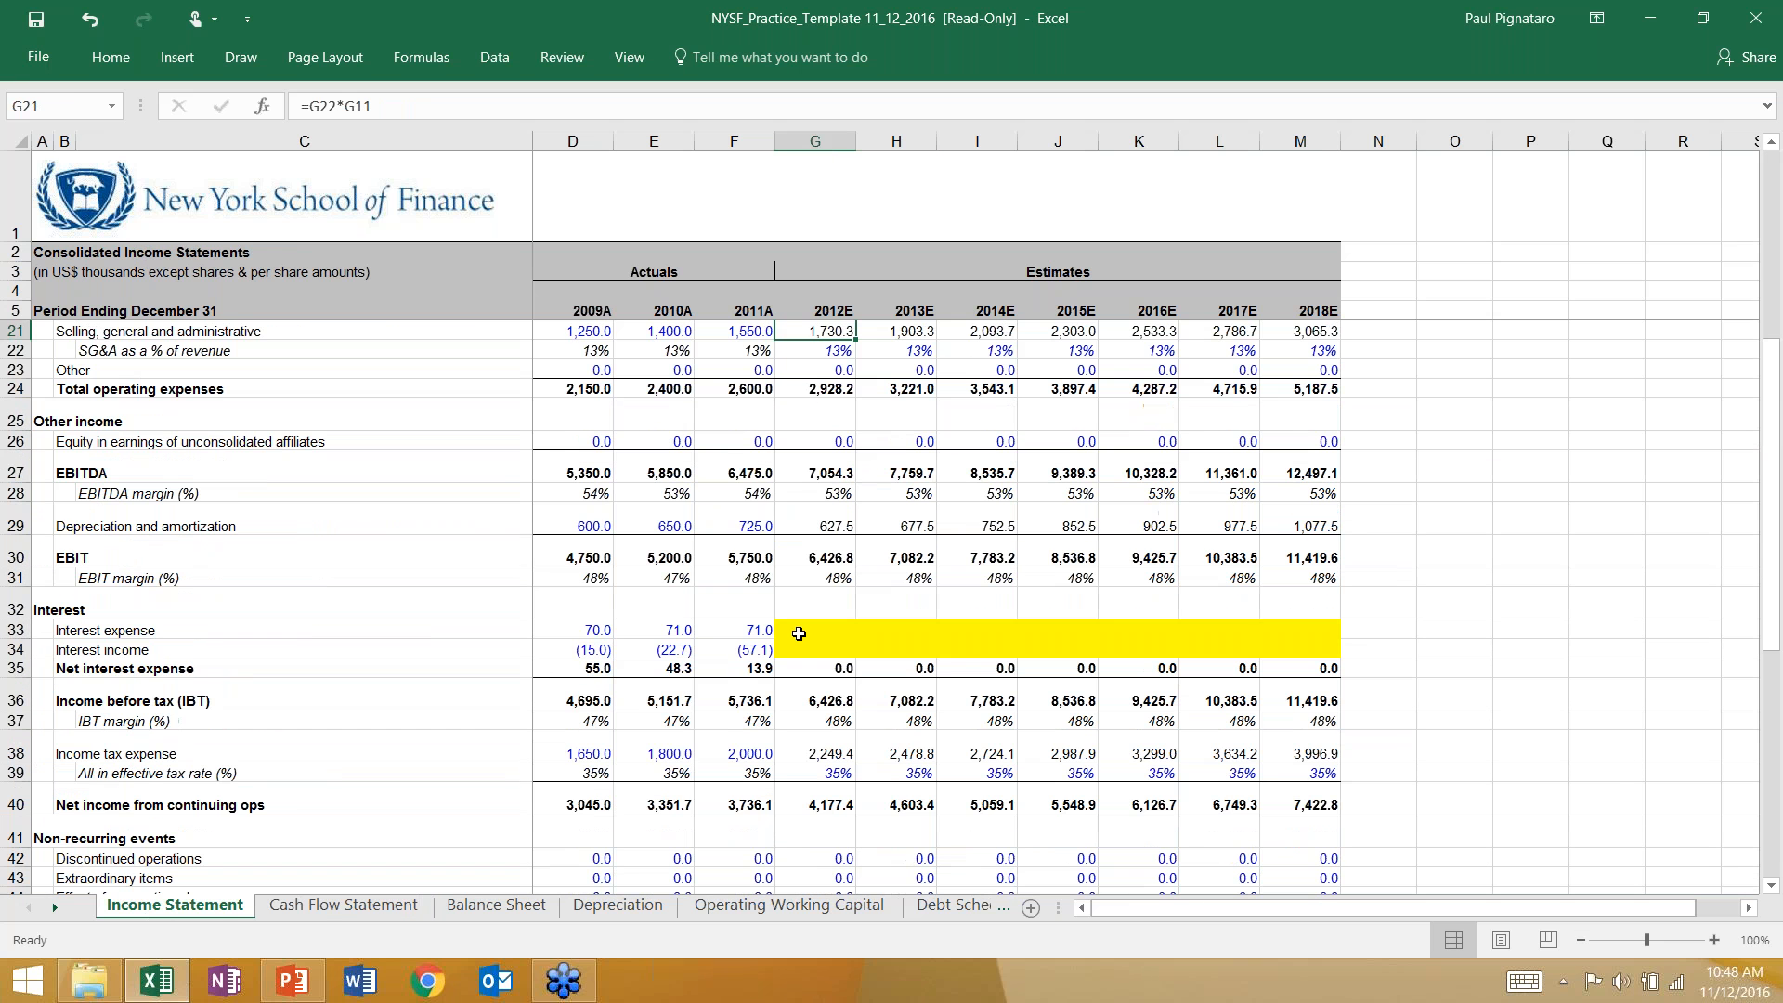
drag(1098, 630, 1290, 648)
click(376, 914)
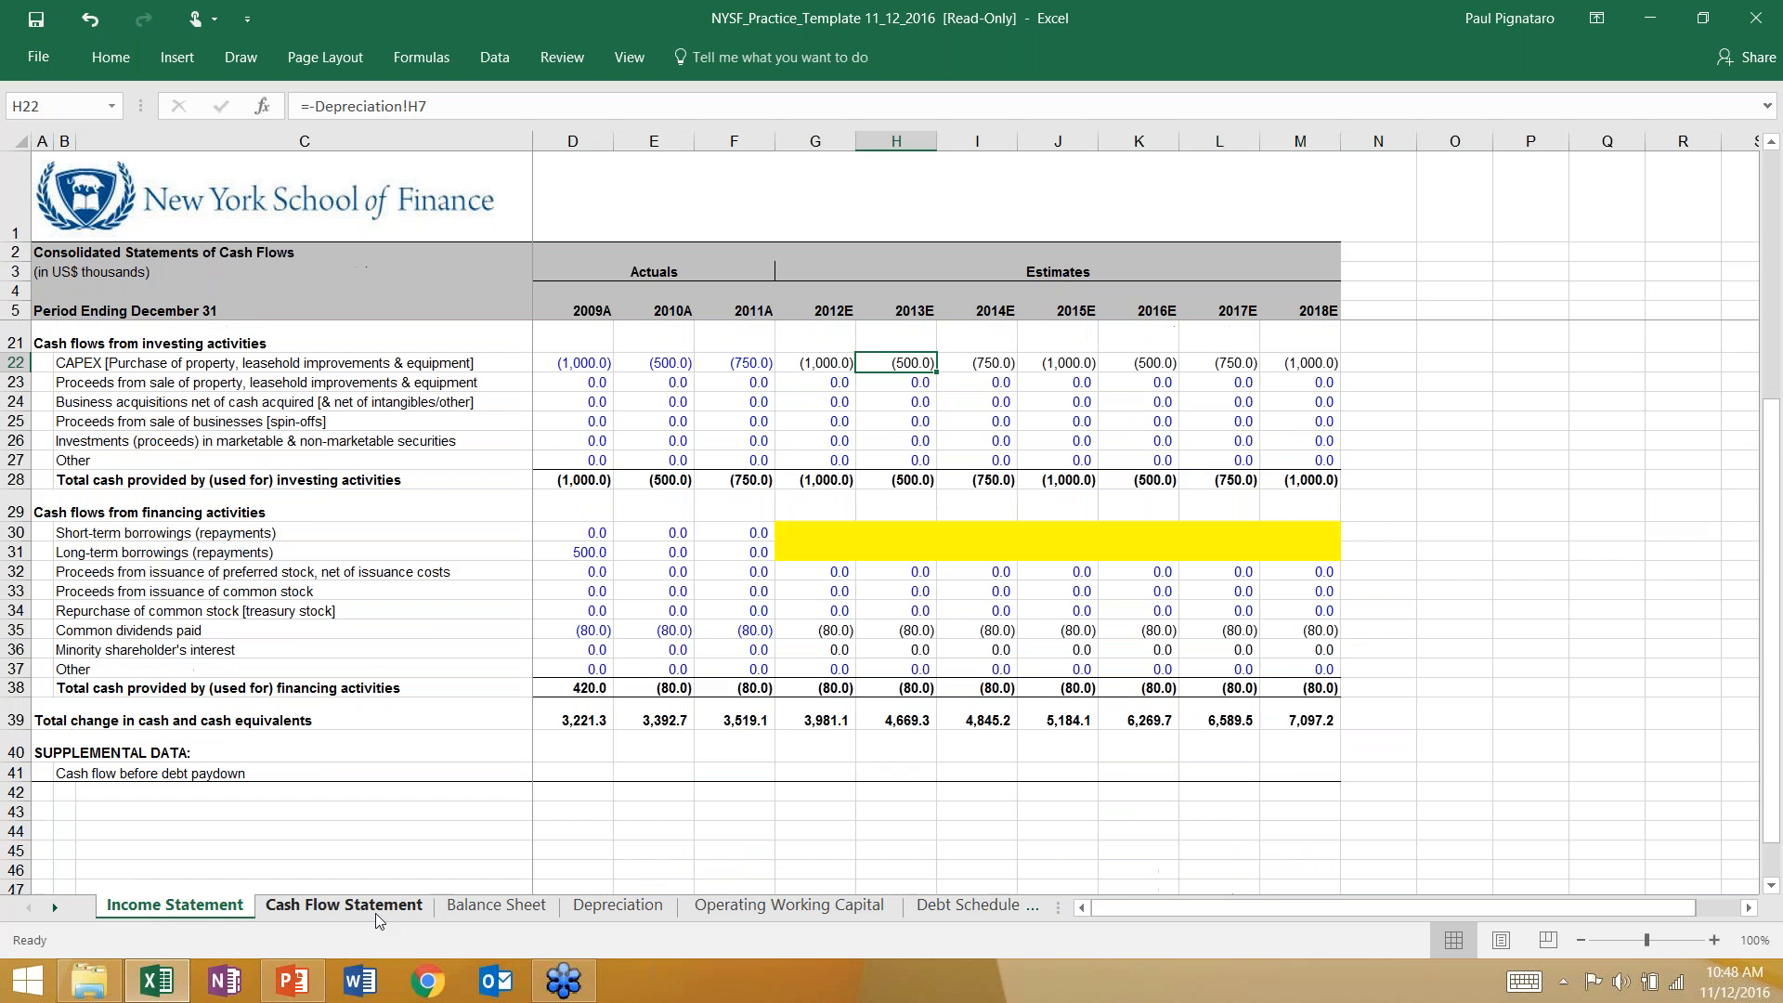
scroll(815, 666, up, 4)
scroll(815, 665, down, 3)
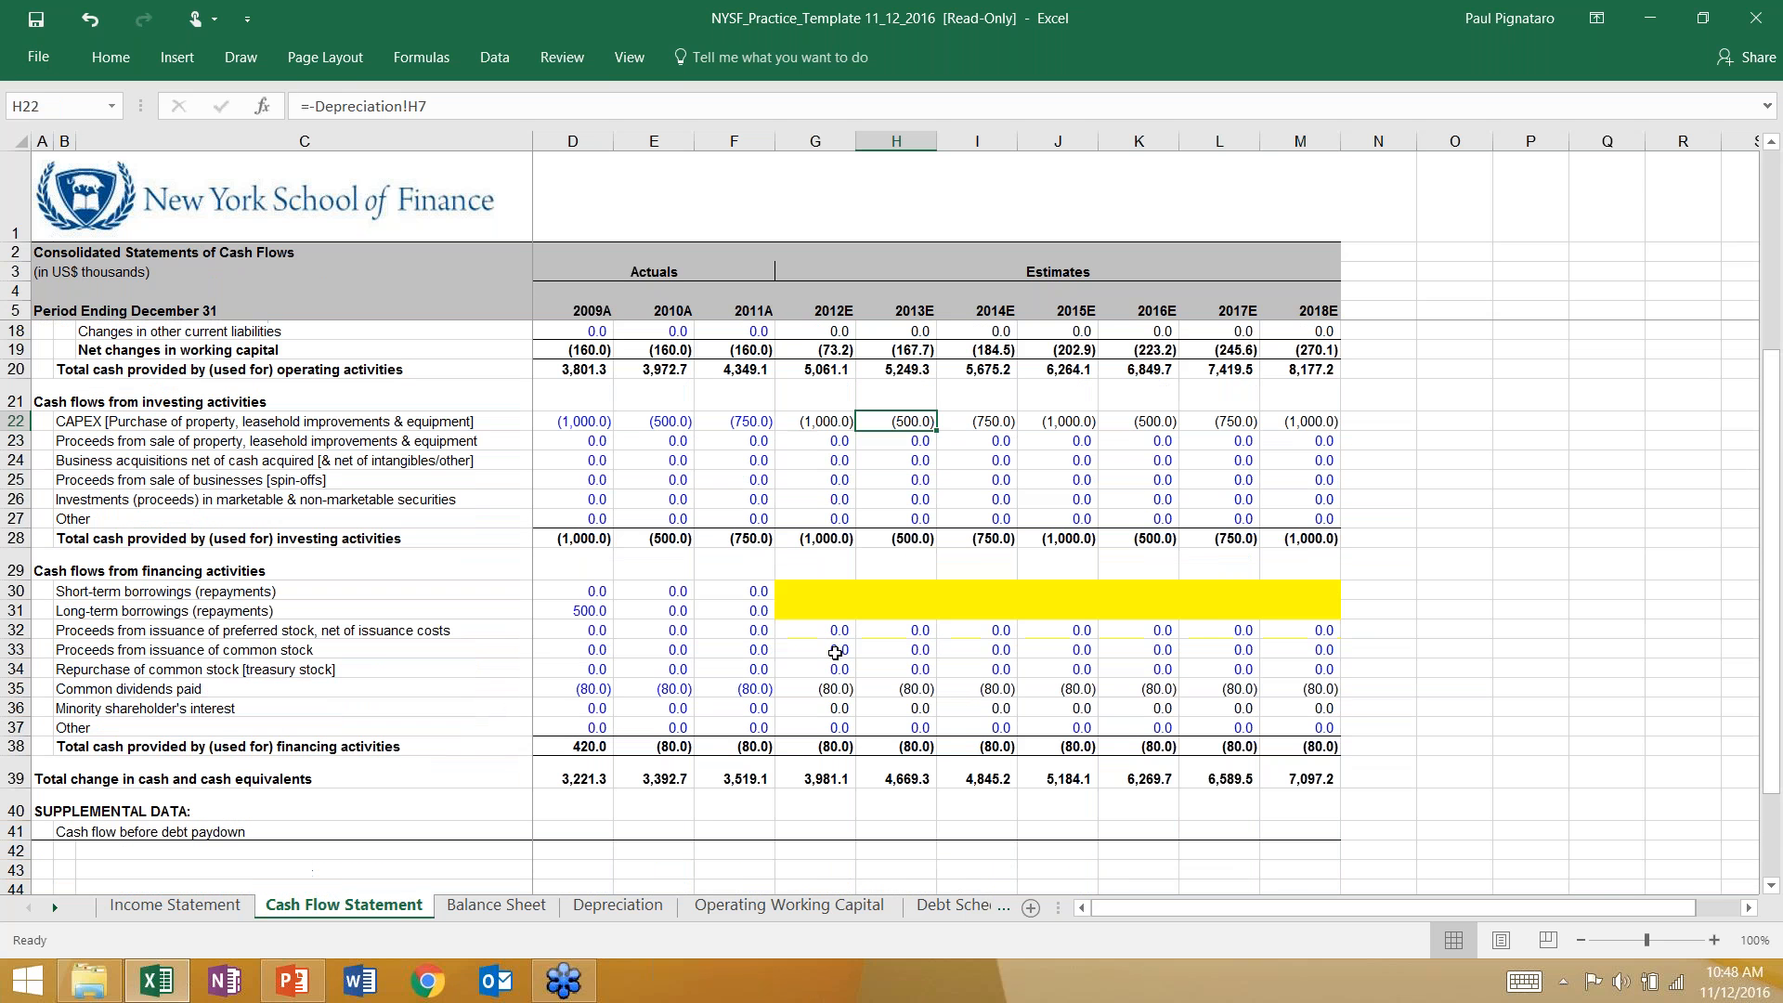
drag(815, 591, 1300, 610)
click(820, 668)
scroll(830, 682, up, 4)
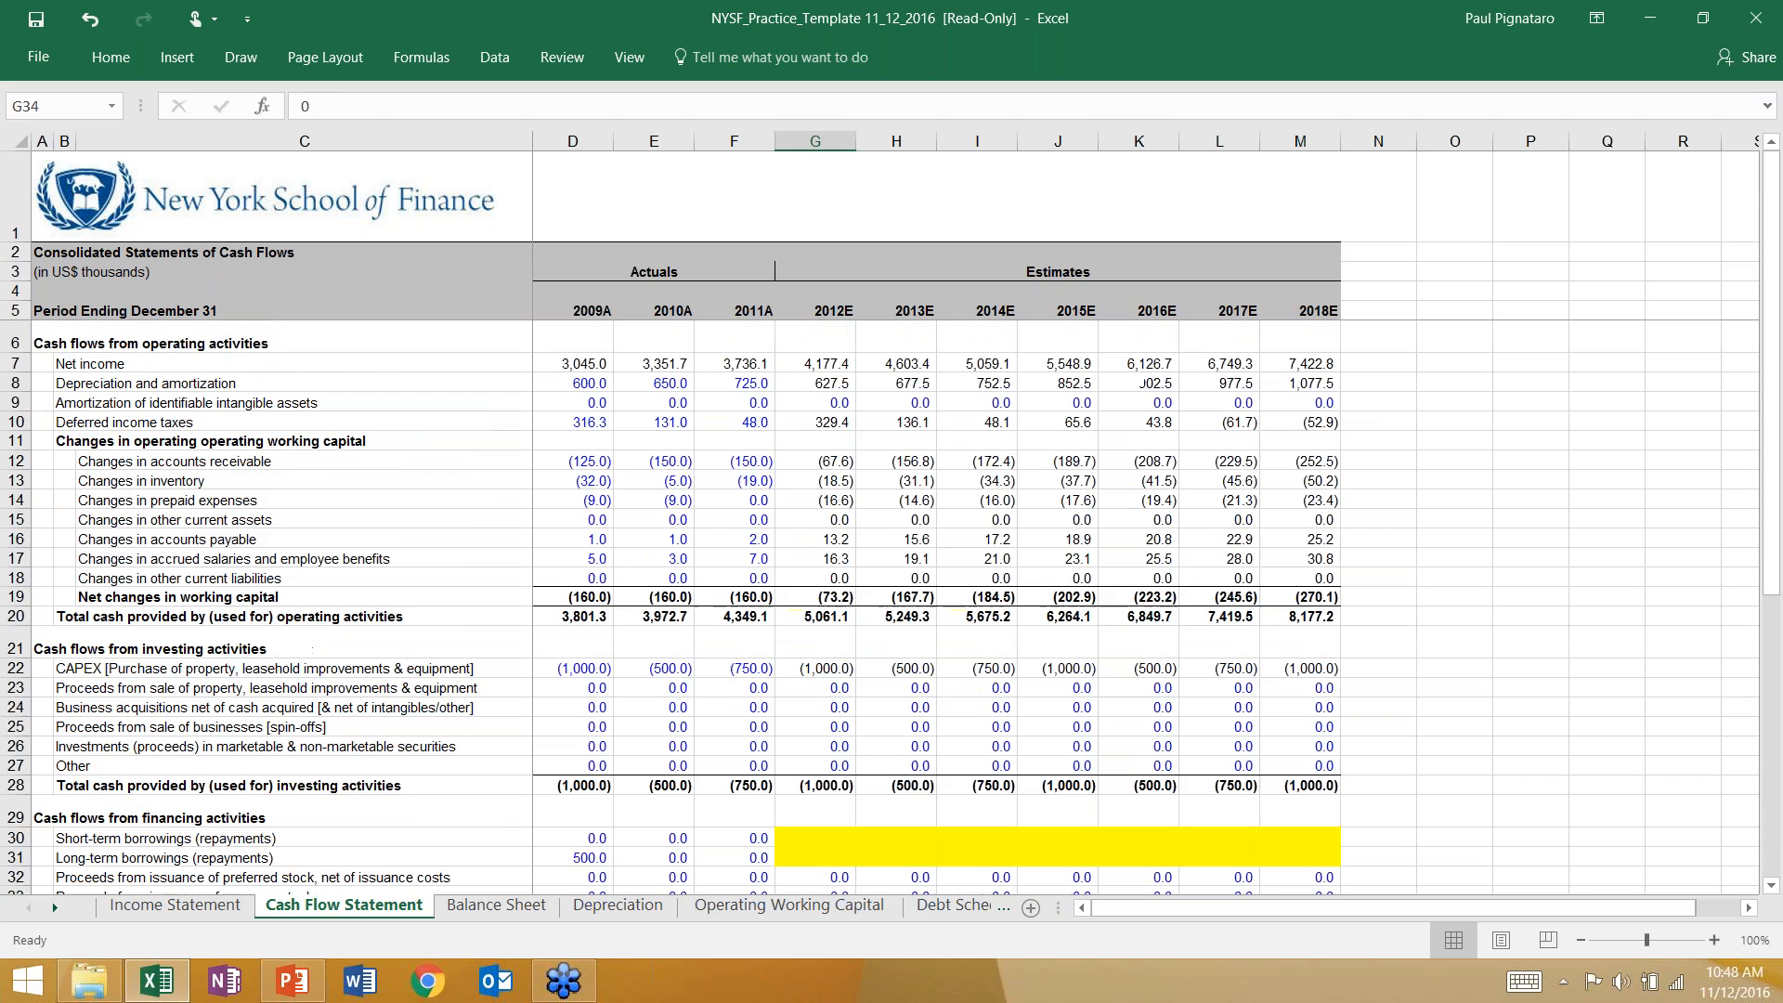
scroll(830, 682, down, 5)
Step: Look over the Balance Sheet's asset, liability and equity lines and their blank 2012E–2018E projection columns
key(ctrl+Page_Down)
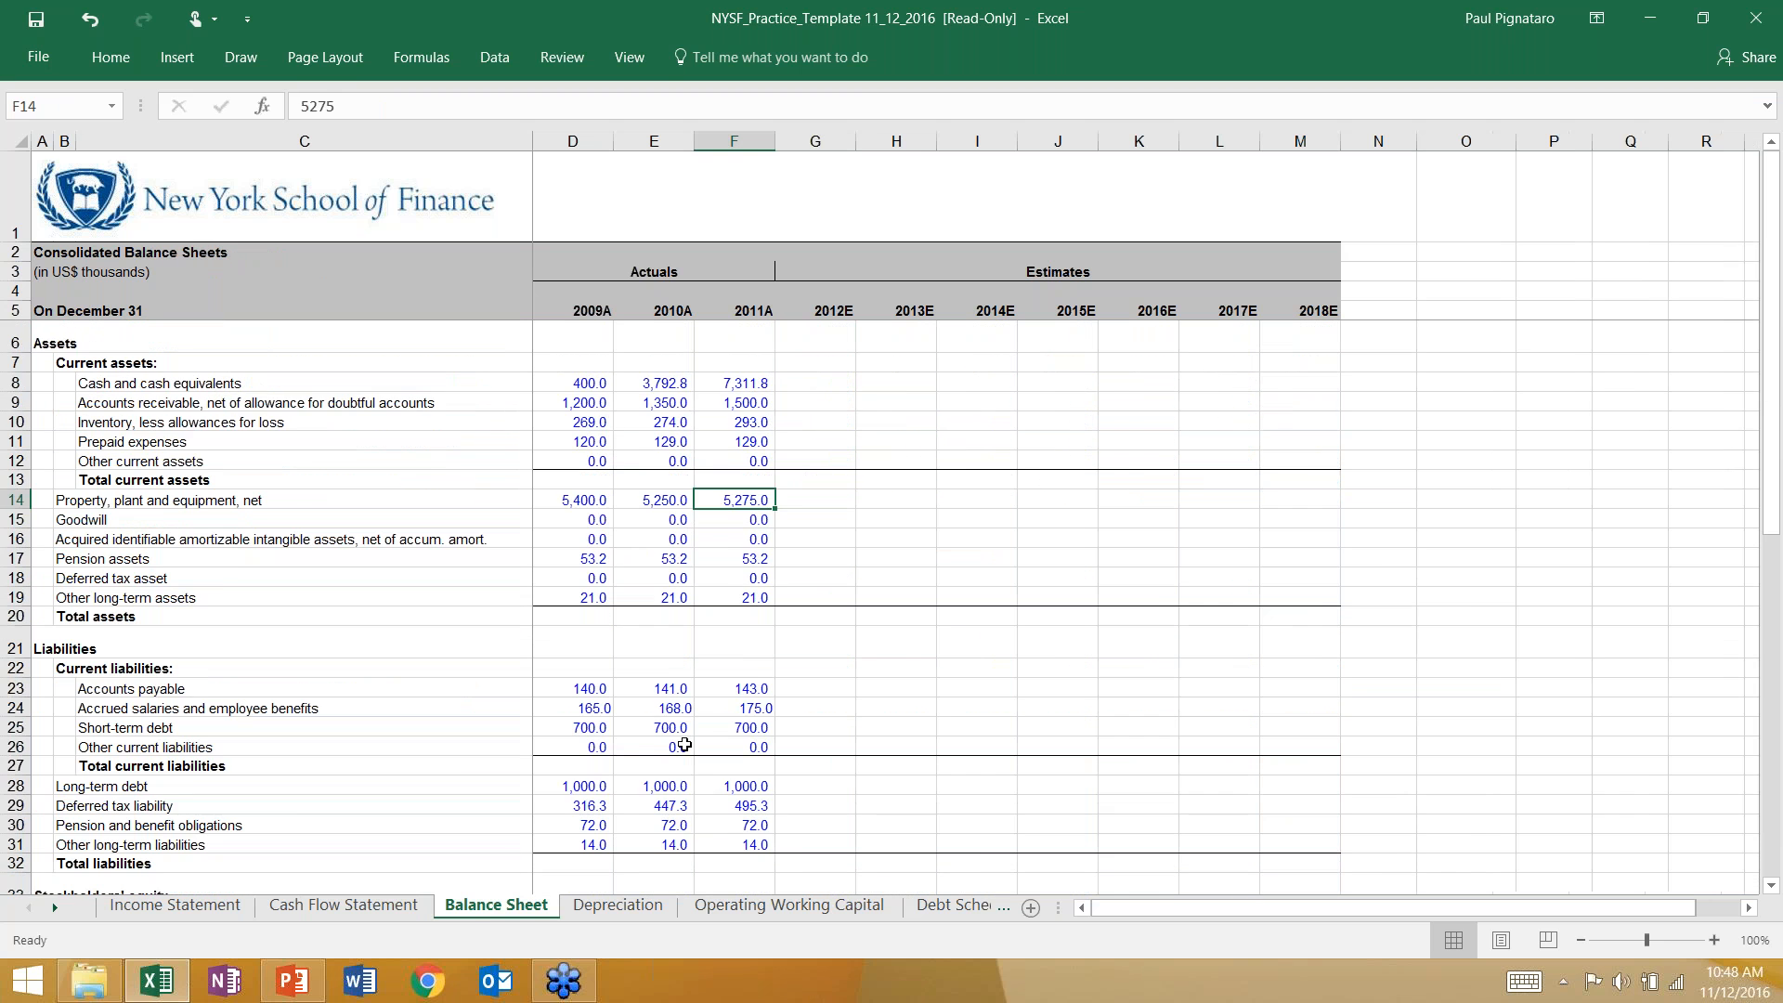
scroll(692, 725, down, 4)
scroll(691, 724, up, 4)
click(376, 902)
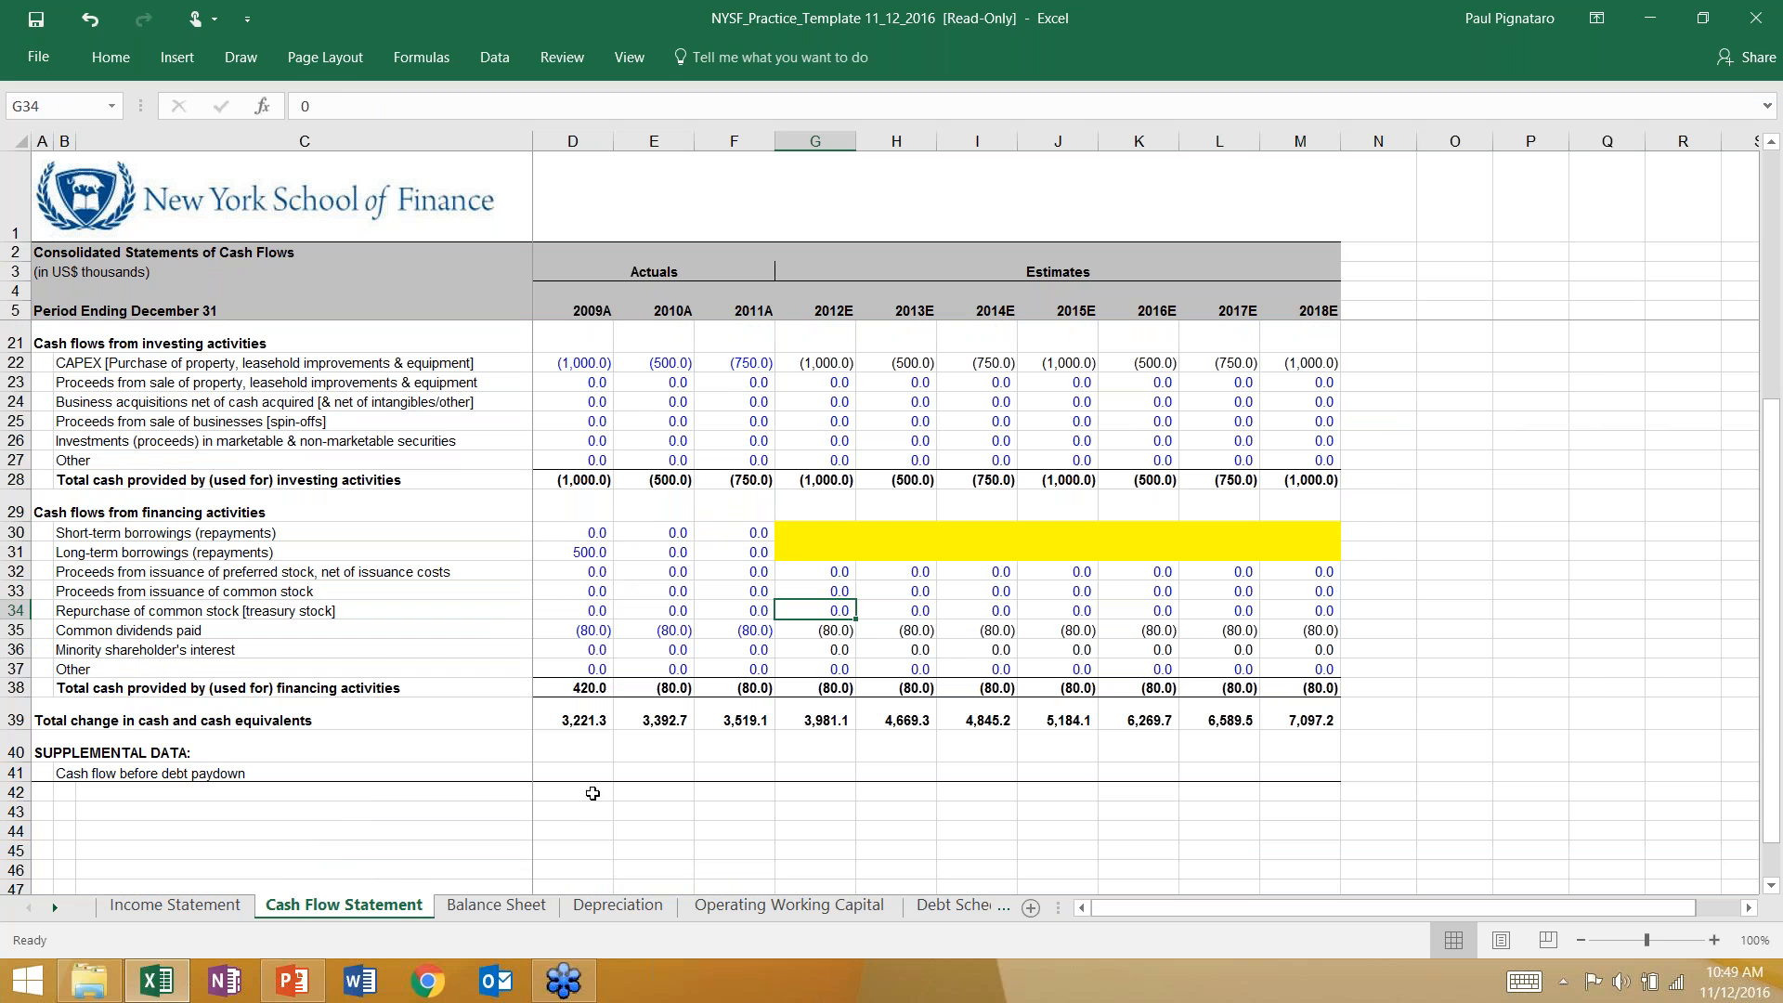
click(524, 908)
scroll(691, 669, down, 3)
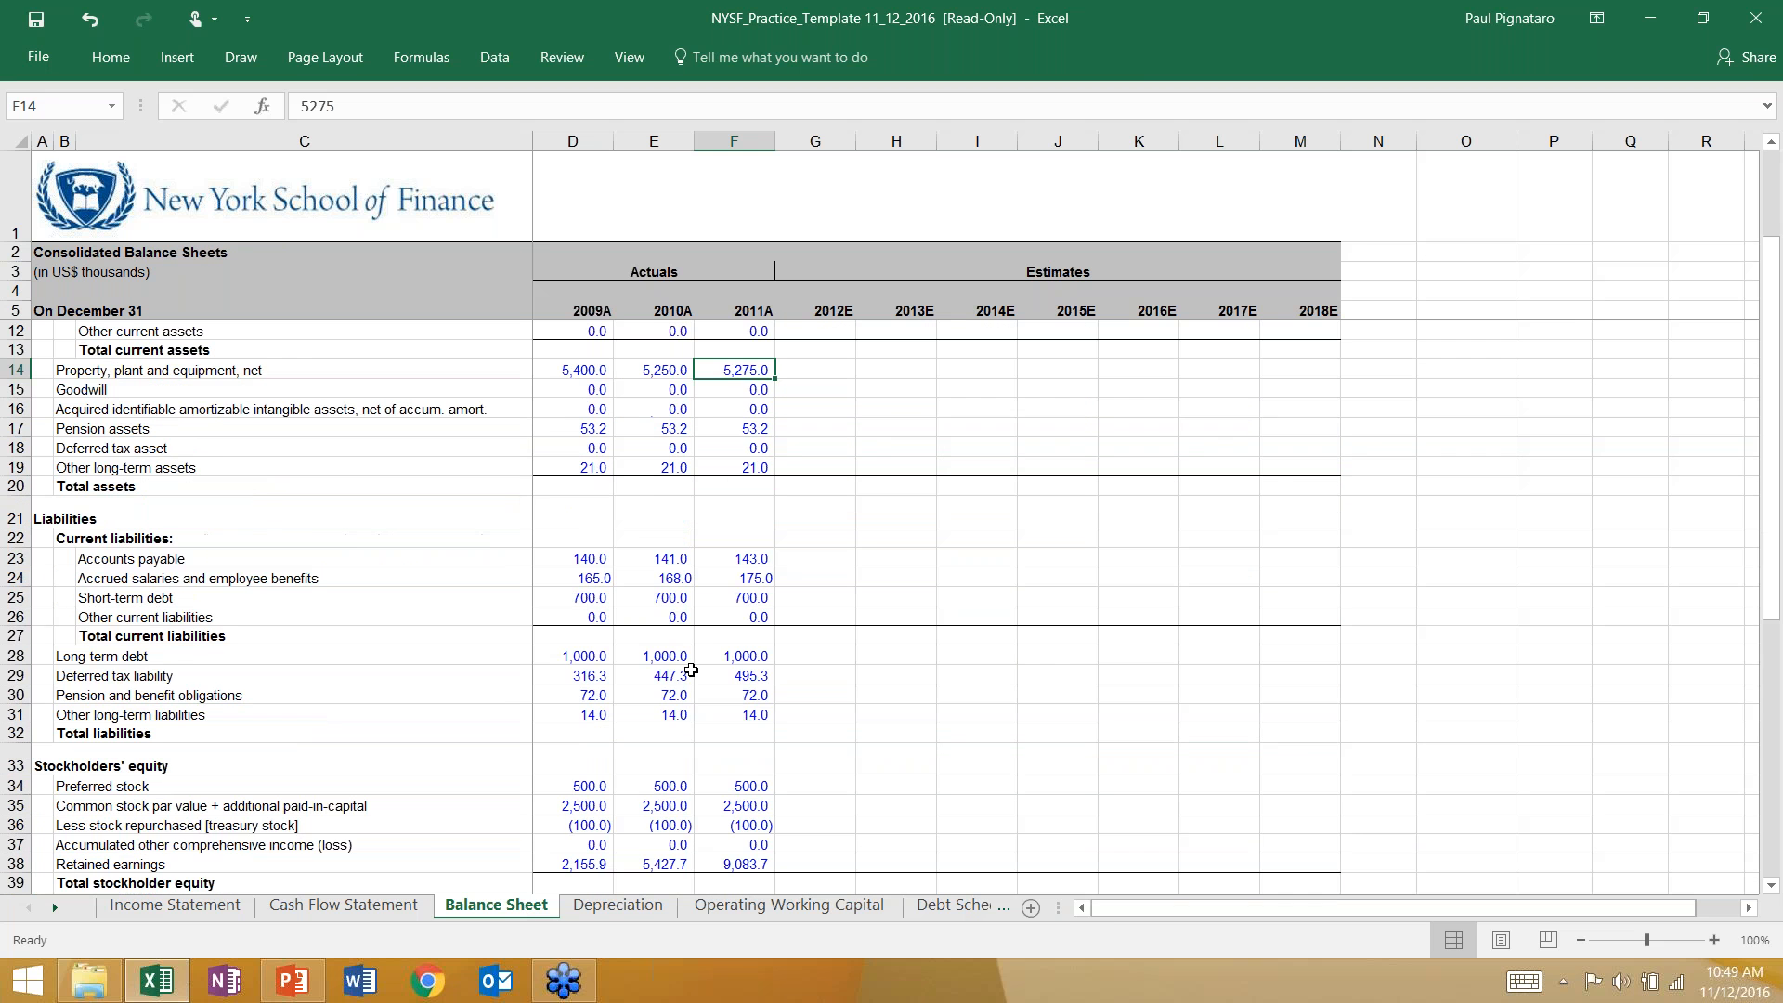
scroll(692, 669, up, 3)
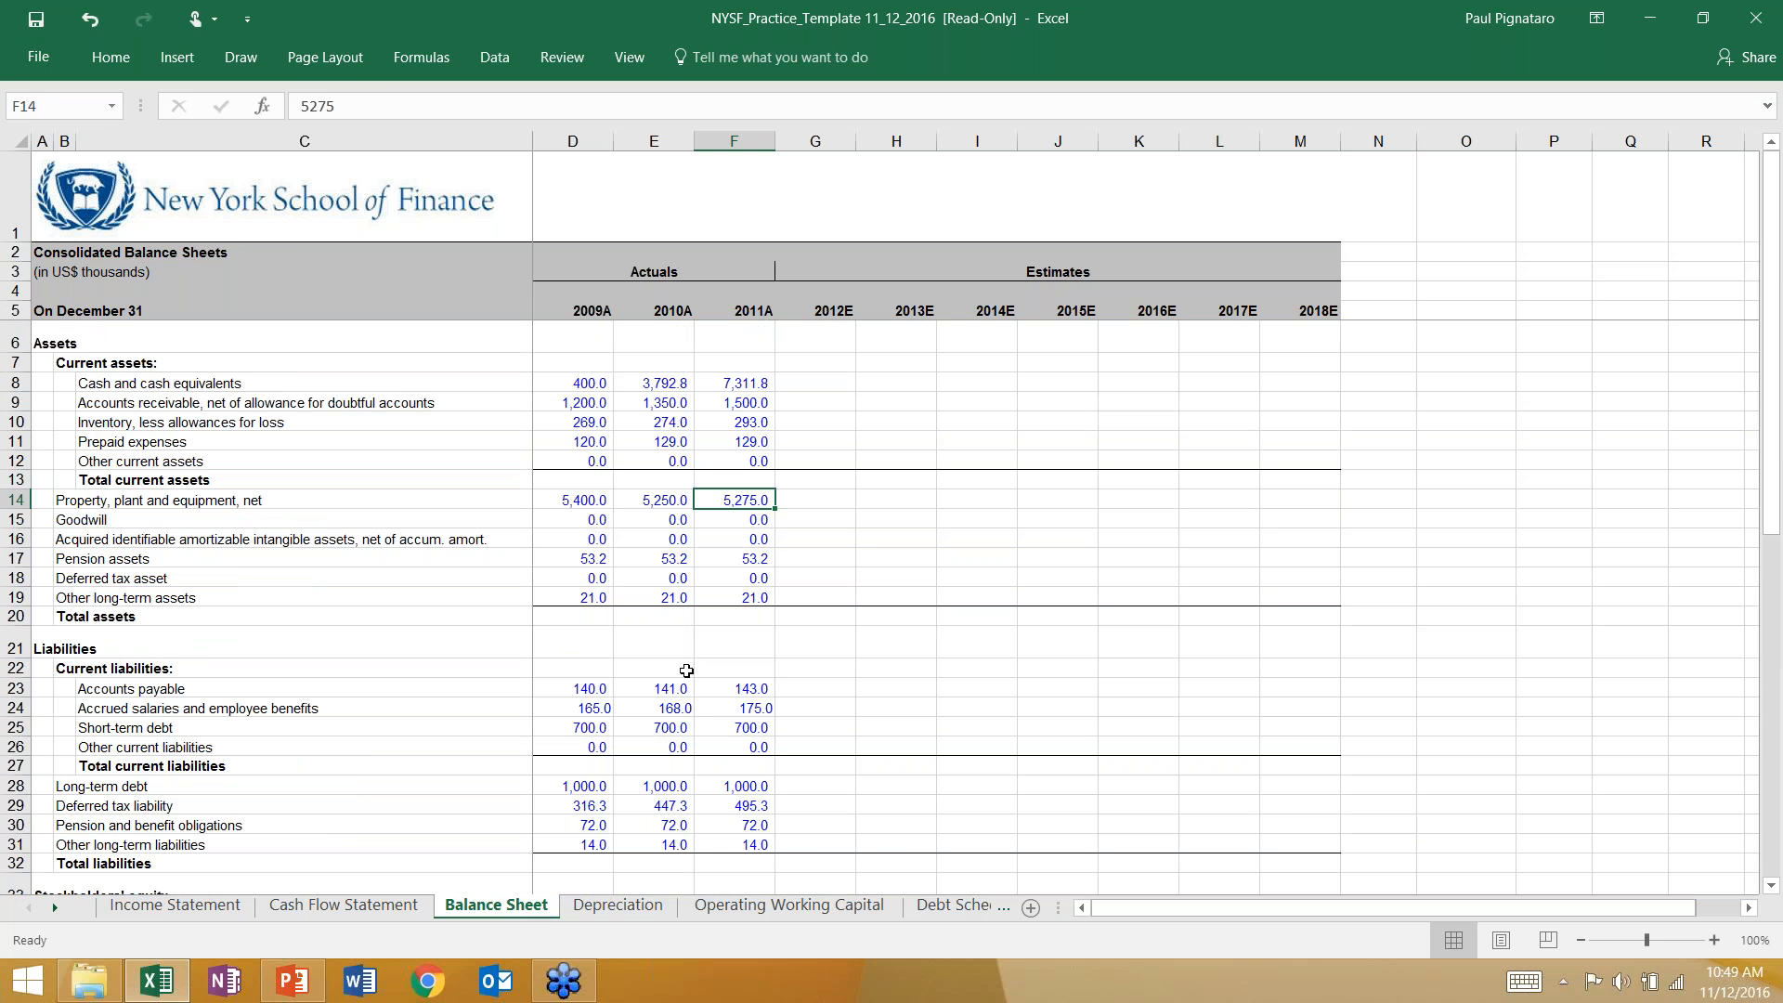
Step: Examine the Debt Schedule's layout, from cash available to pay down debt through the short-term, long-term, cash and interest income sections
click(932, 912)
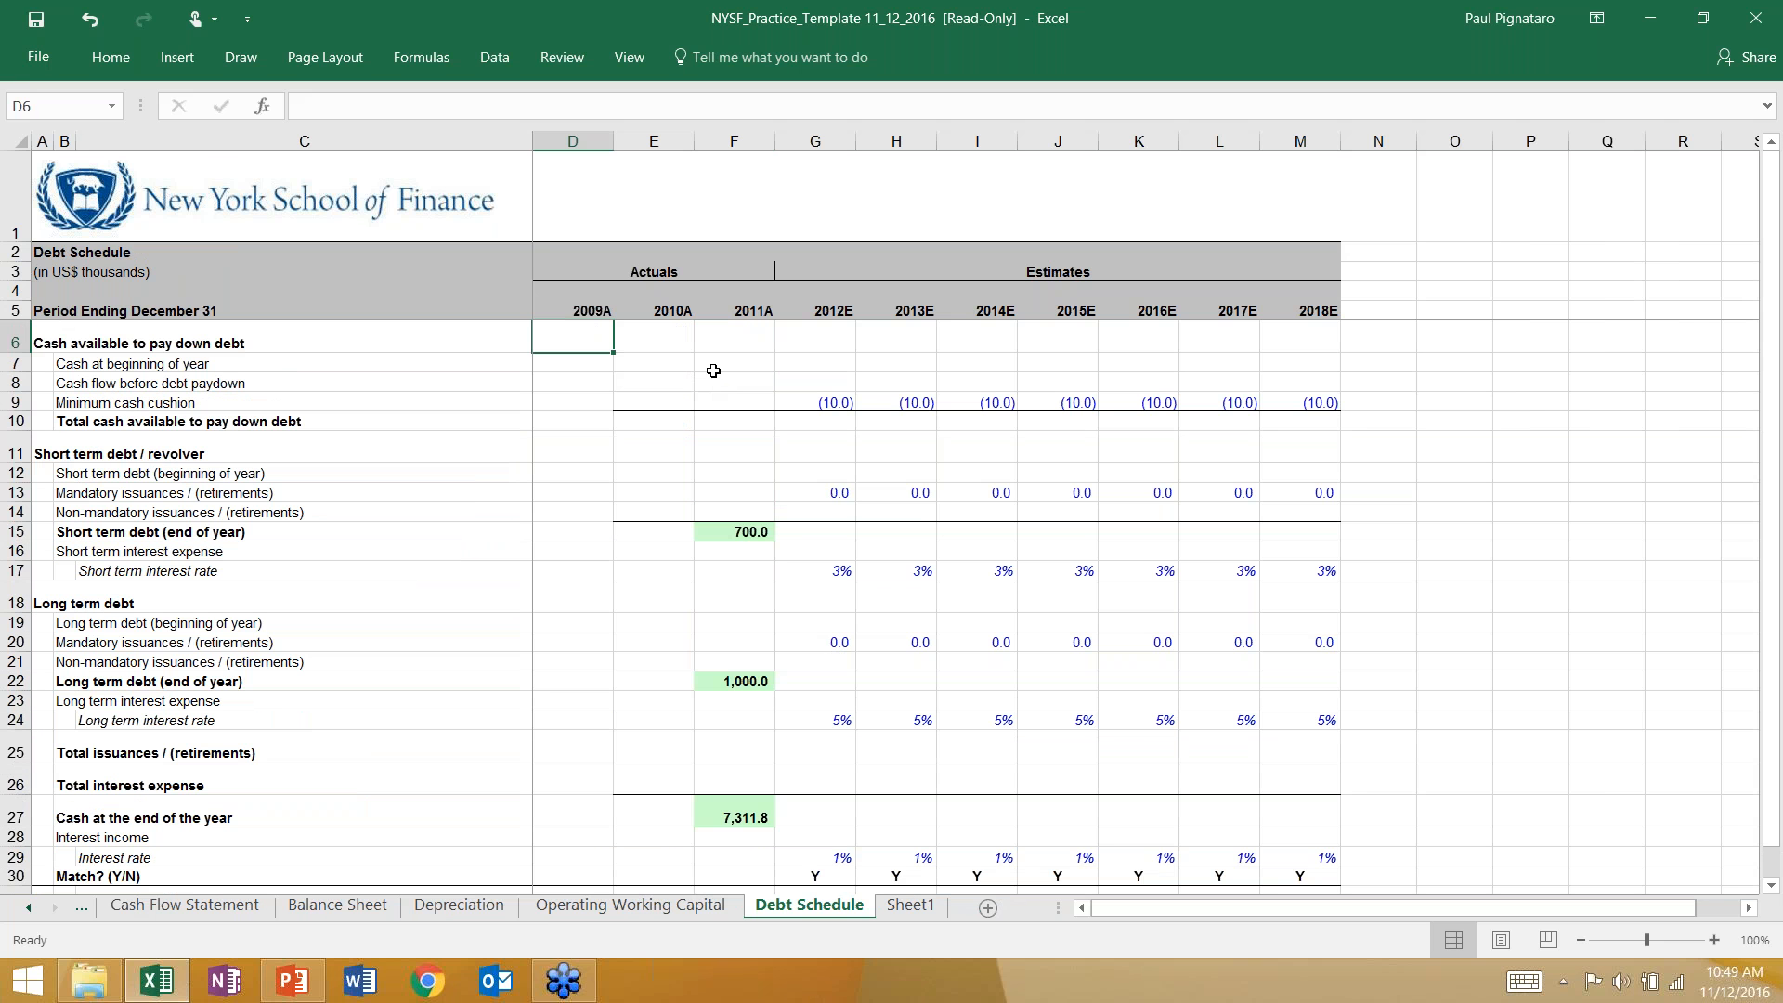
drag(713, 370, 1308, 766)
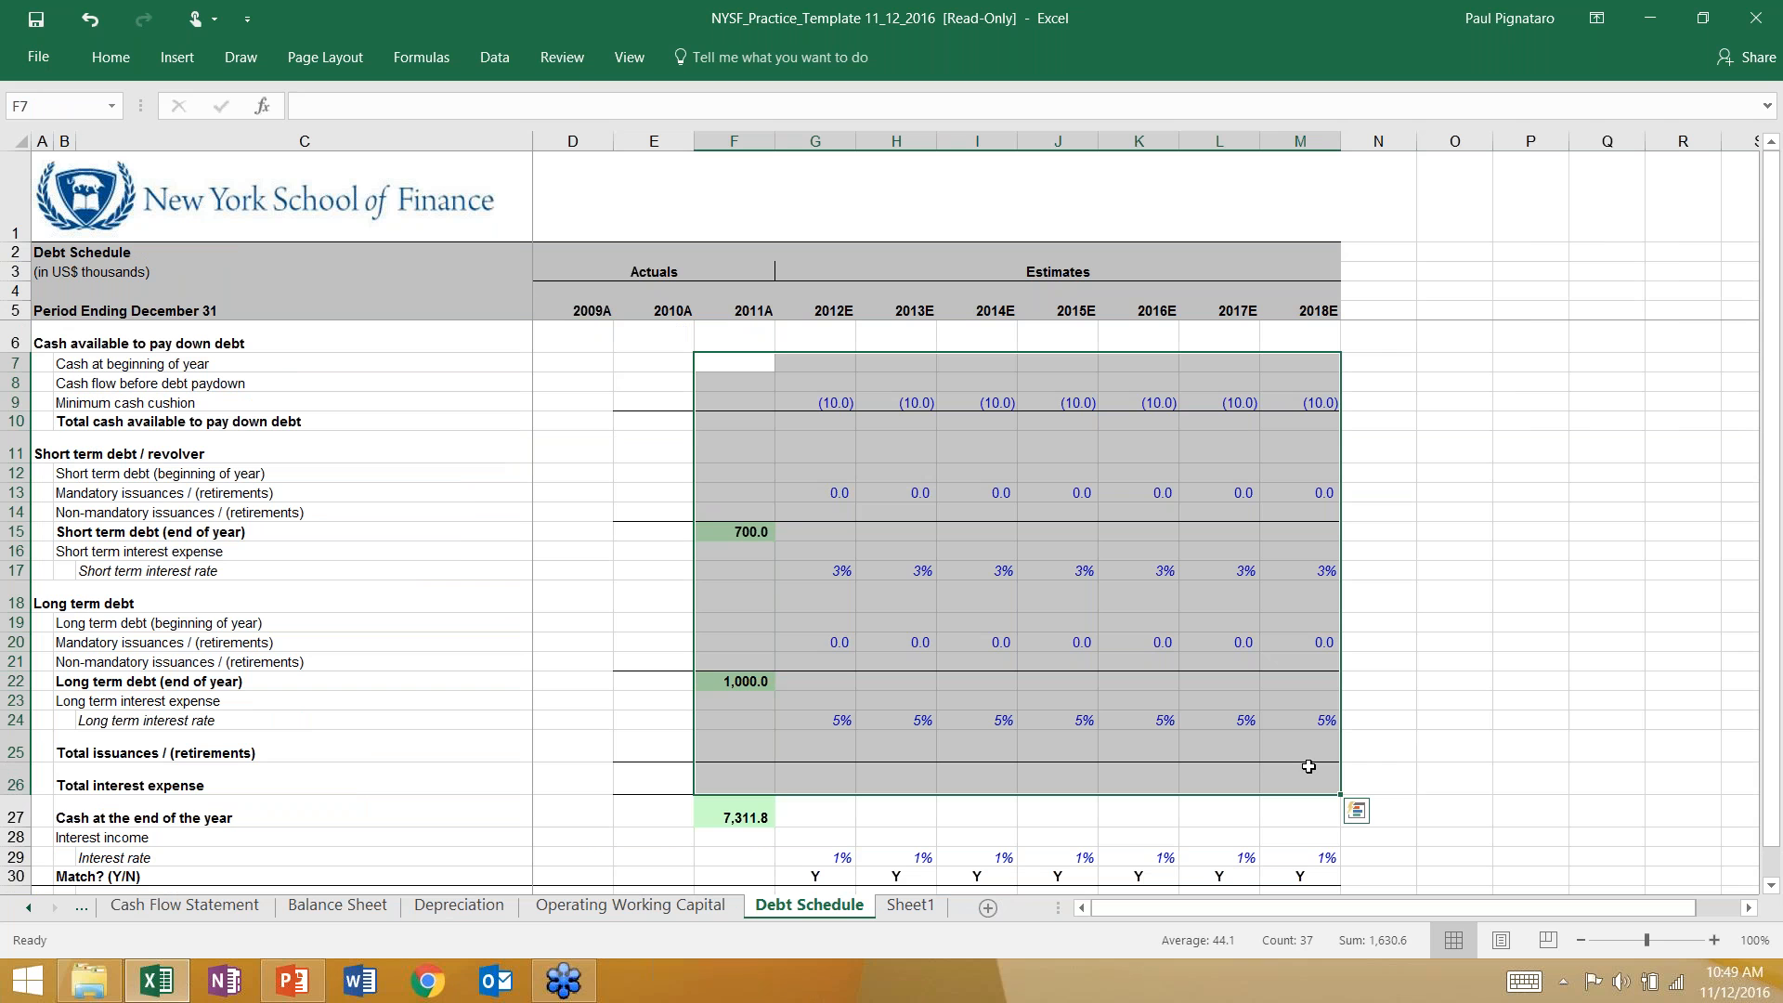
click(748, 384)
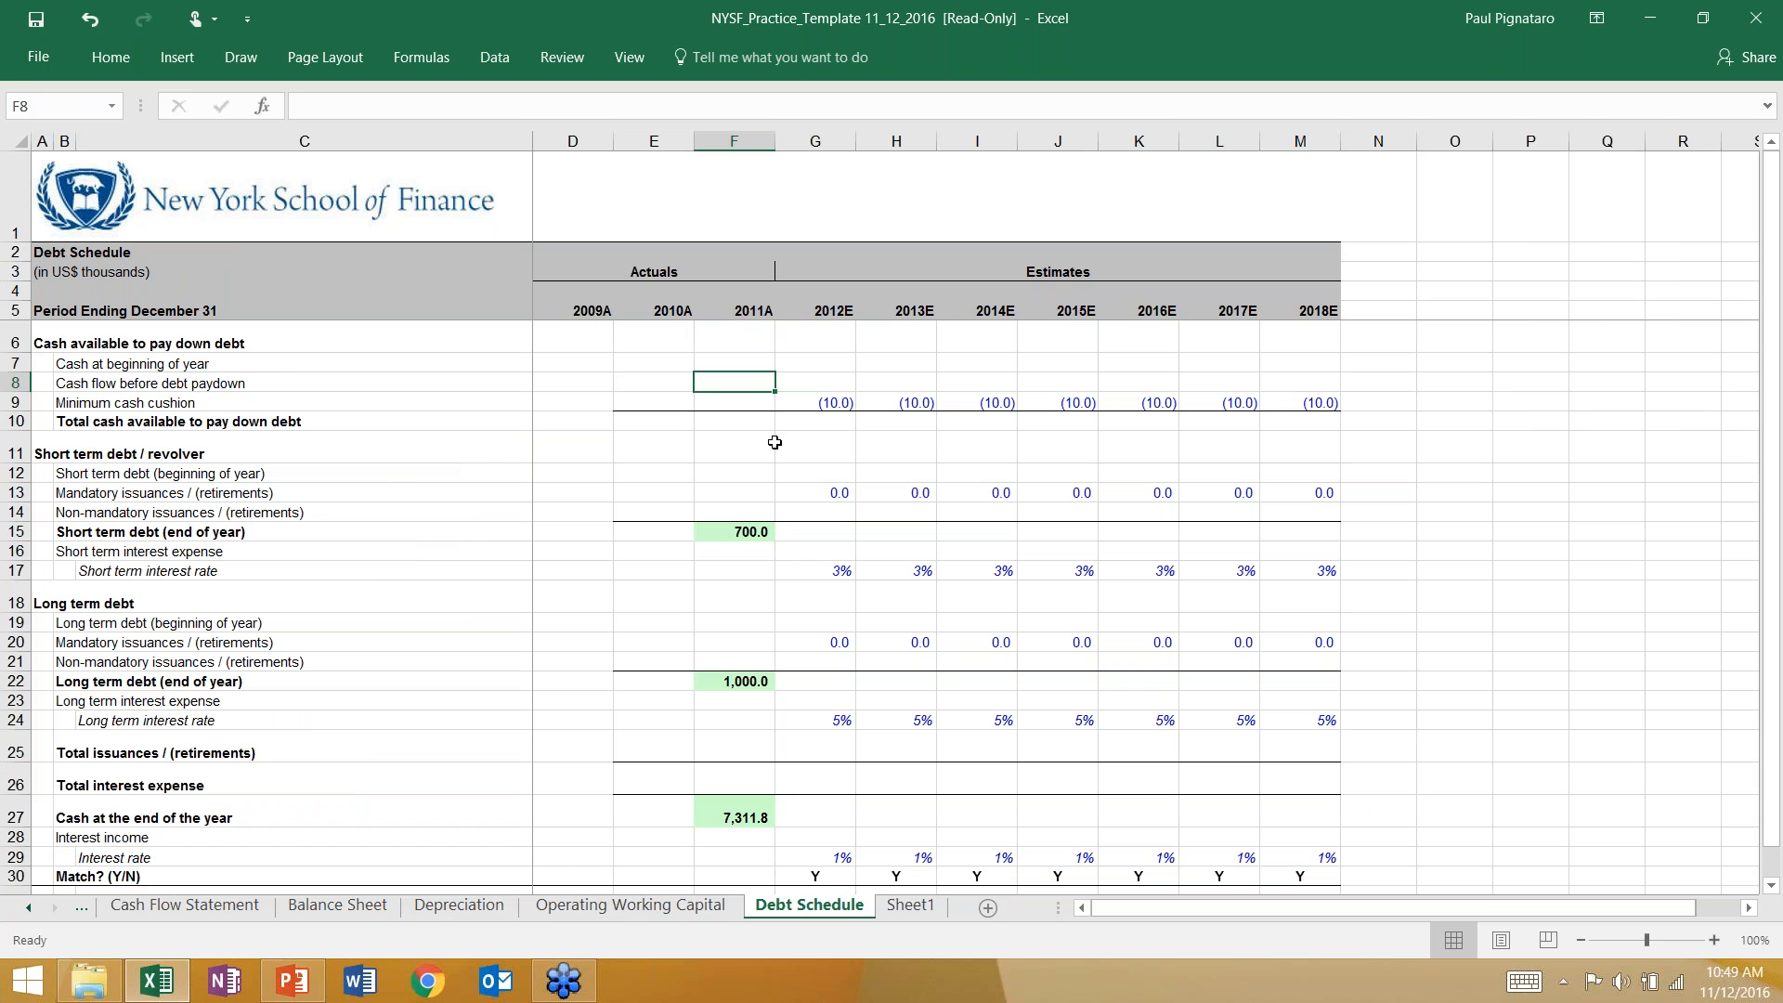
scroll(774, 442, down, 2)
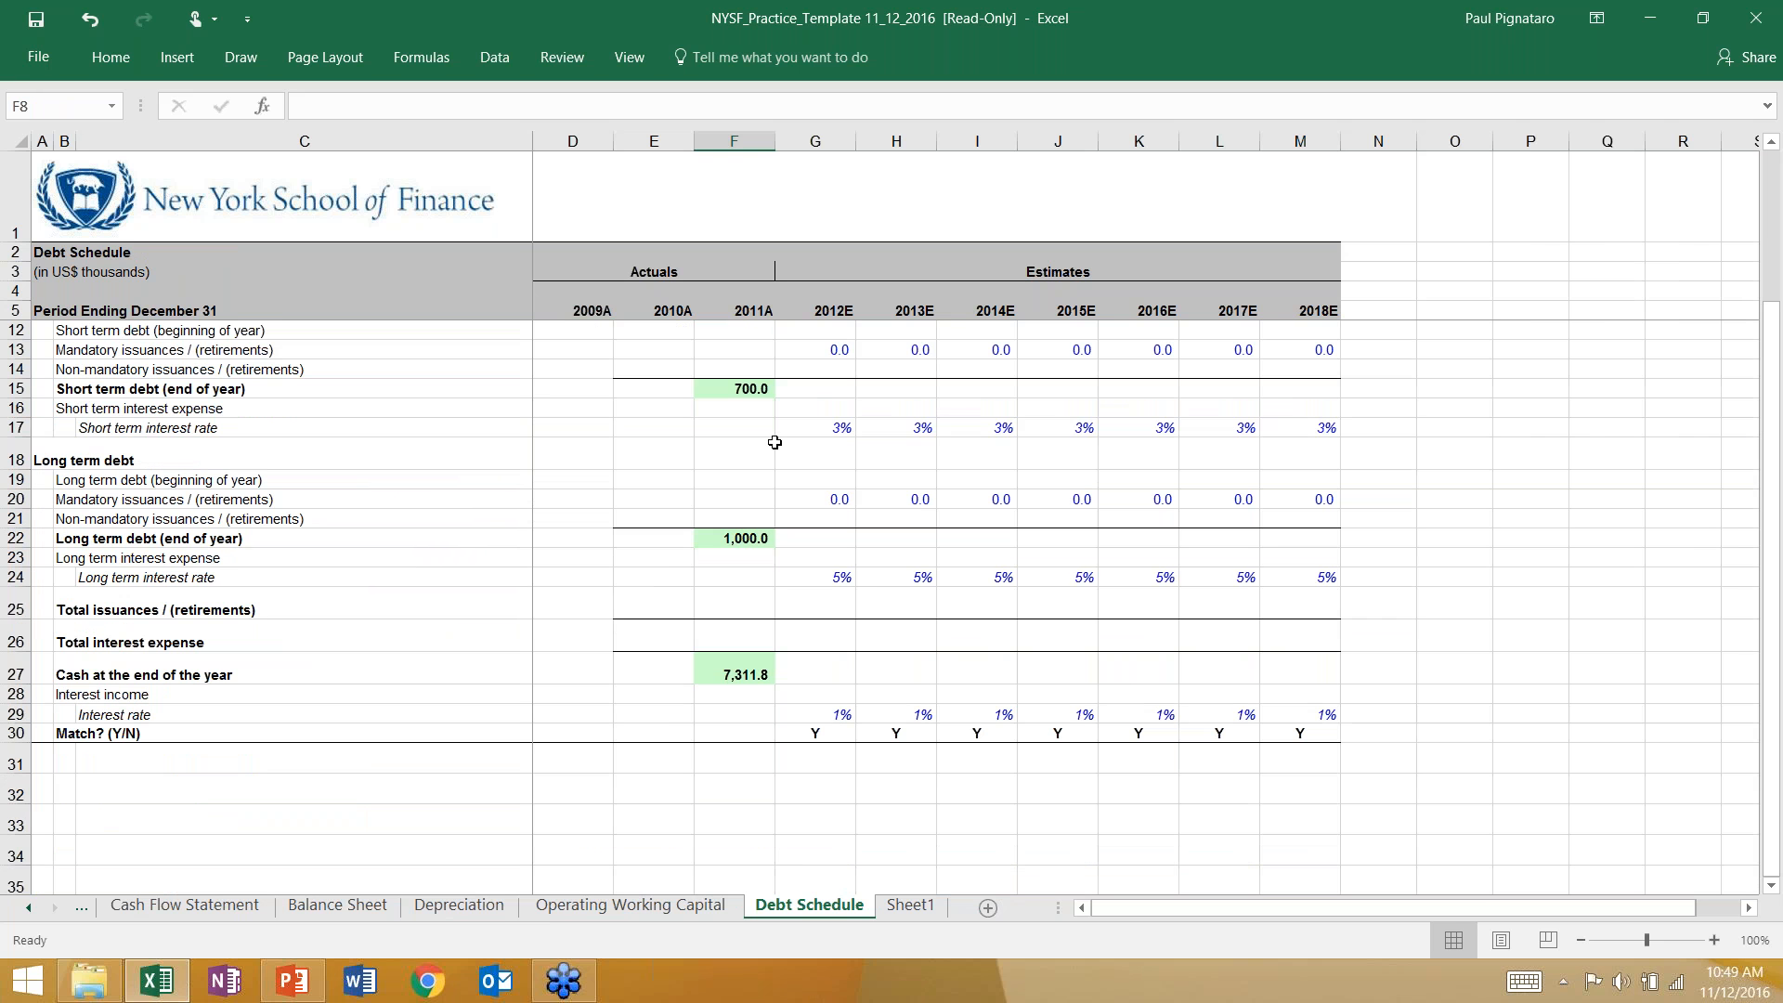
click(817, 678)
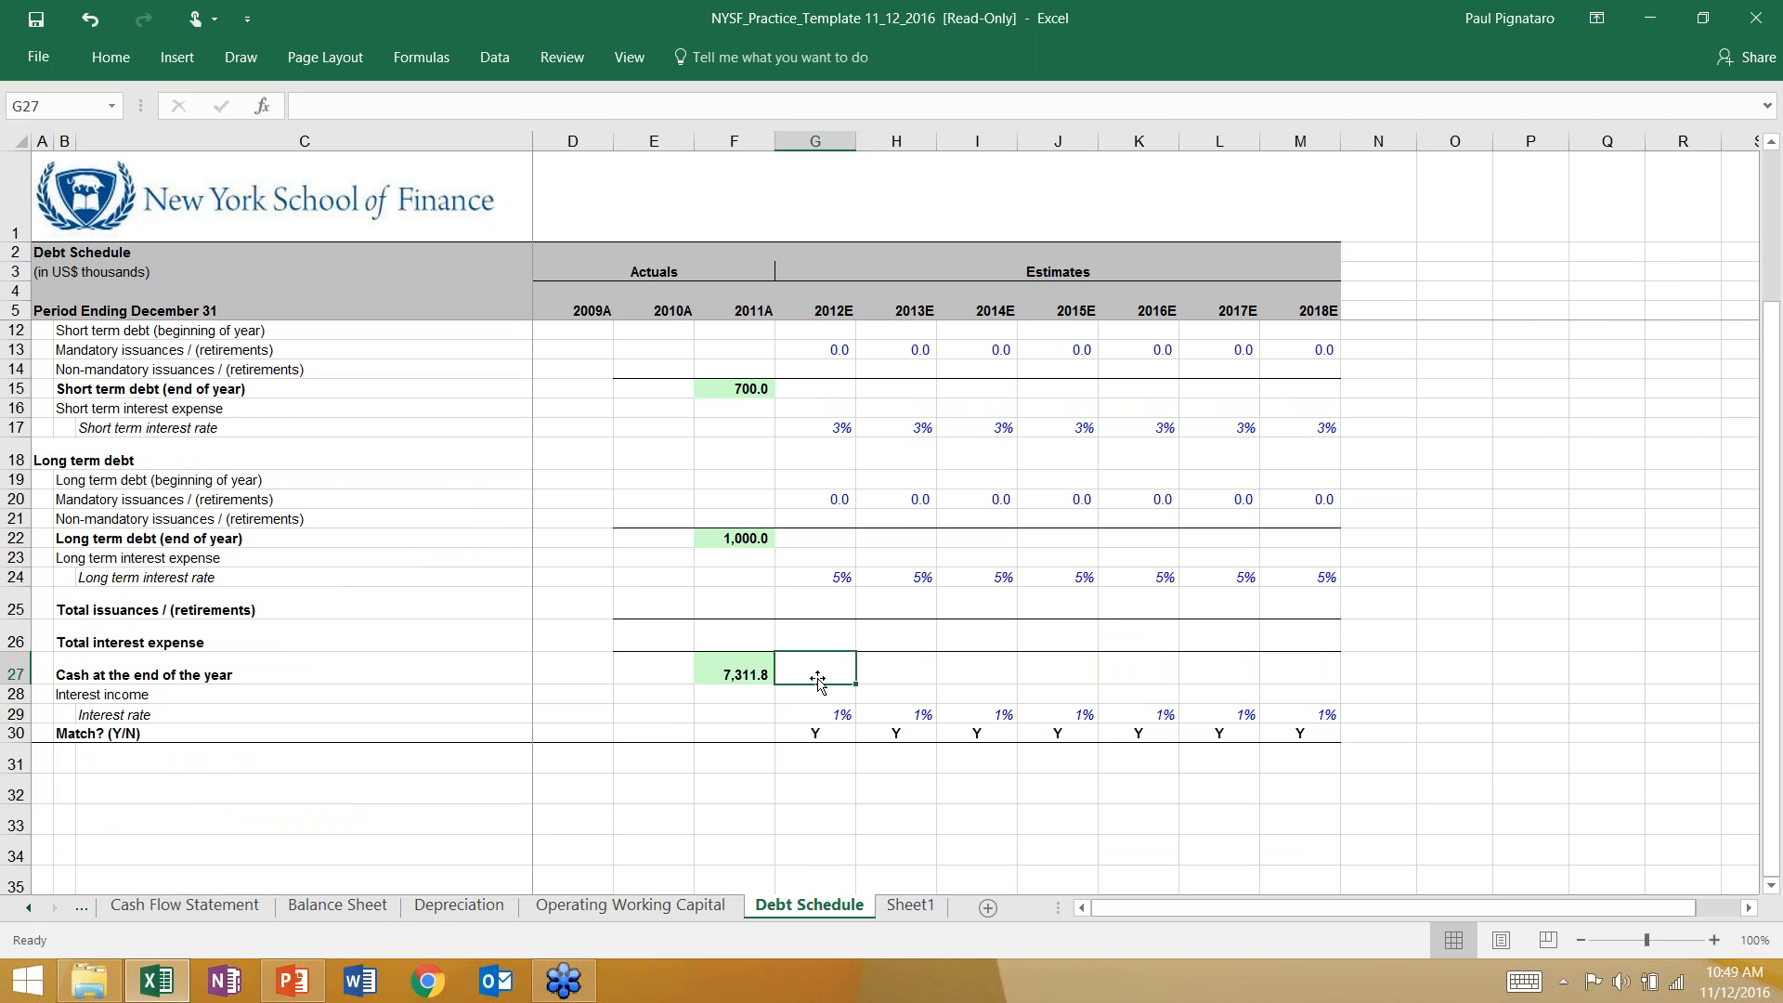
key(Down)
key(Down)
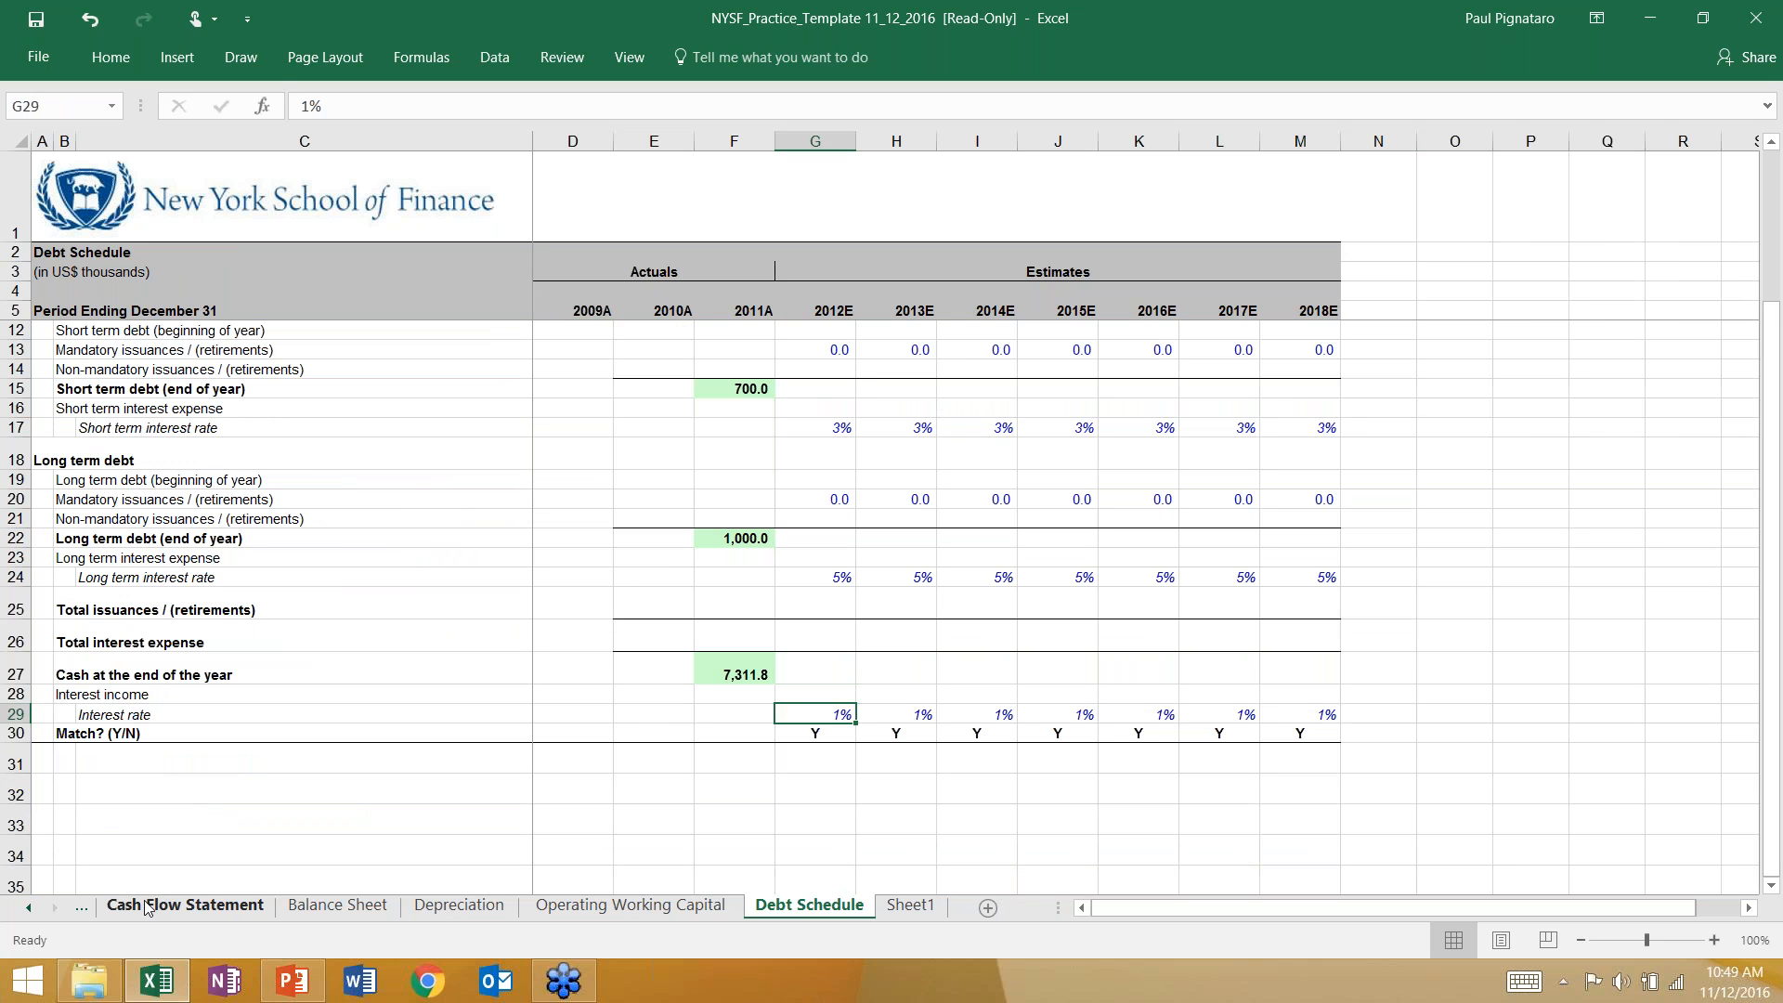
Step: Review the Debt Schedule, the financing section of the Cash Flow Statement, and the Balance Sheet's line items and blank total rows
click(819, 503)
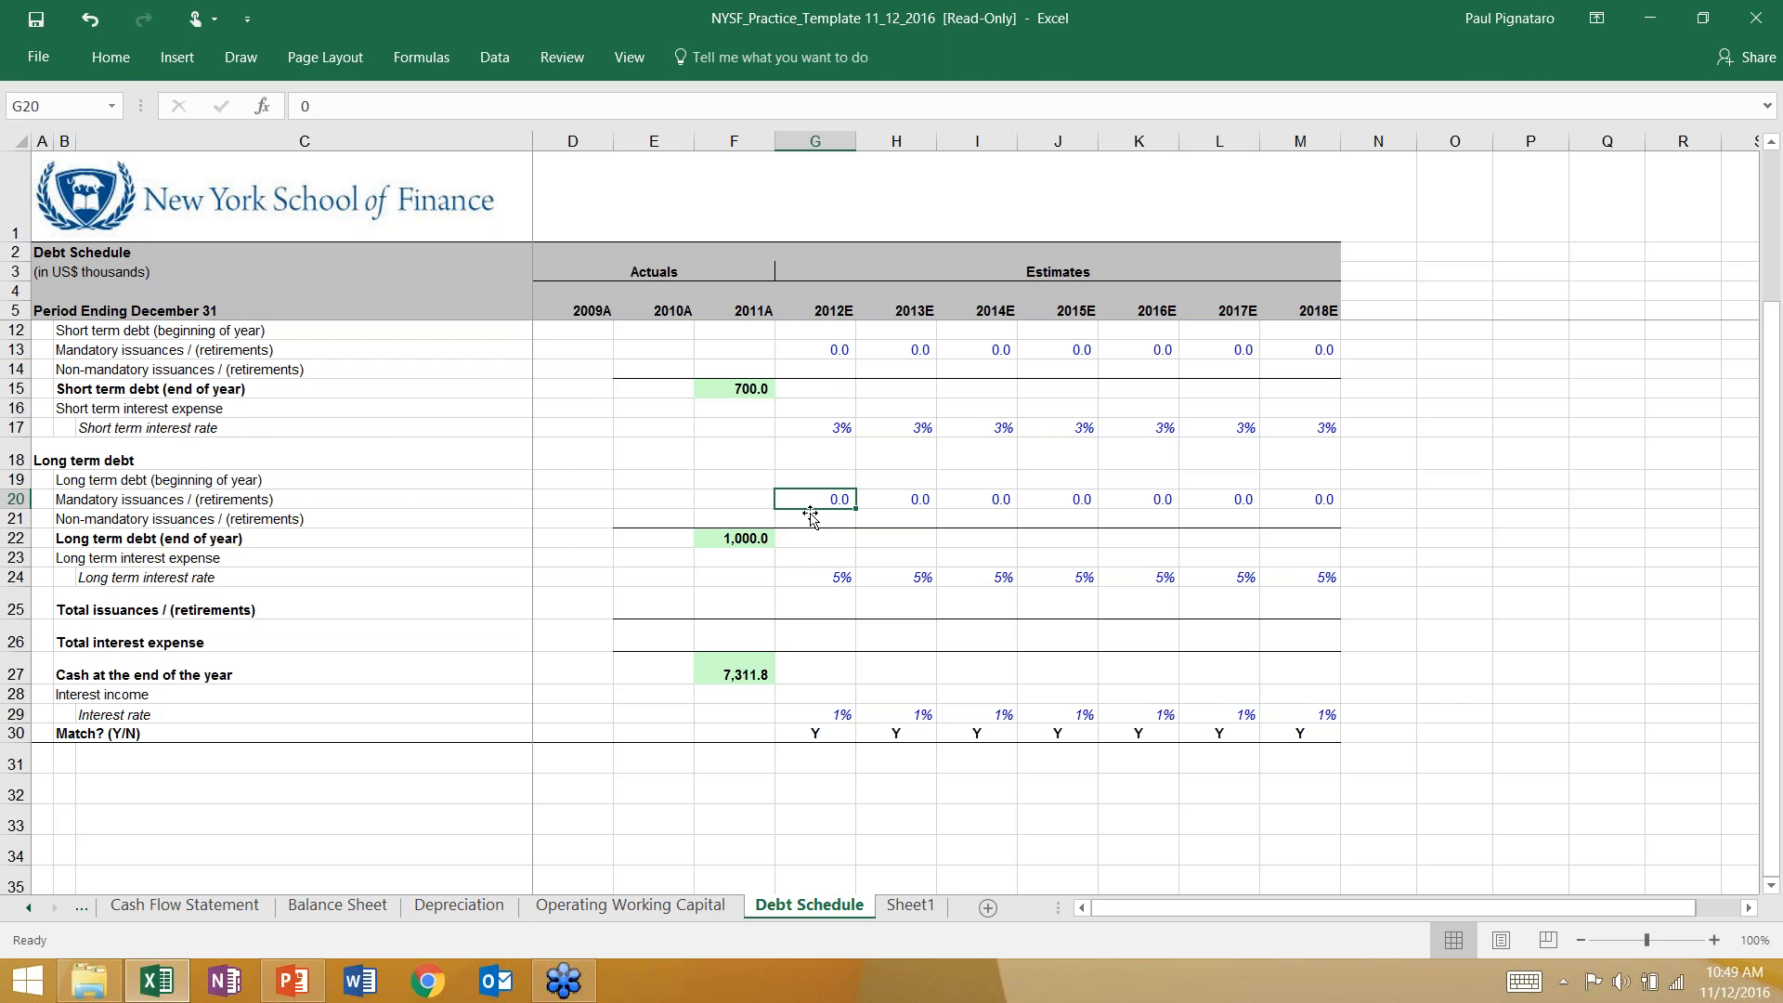
click(185, 904)
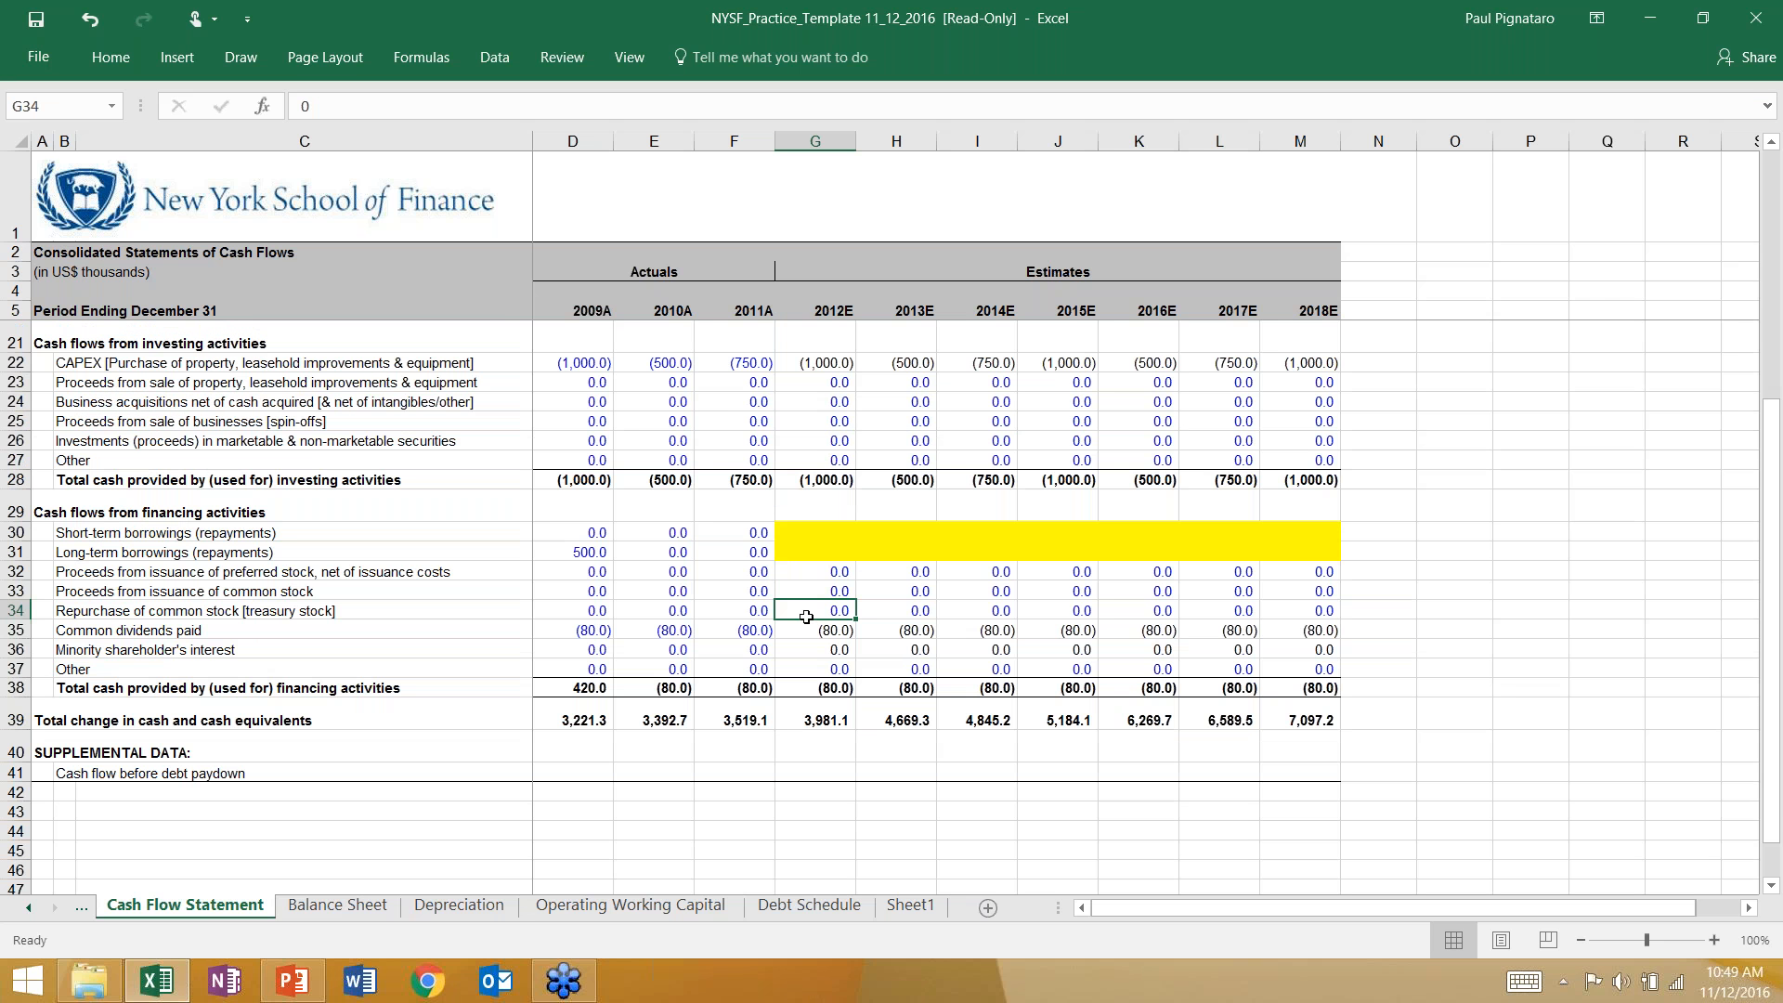
click(371, 912)
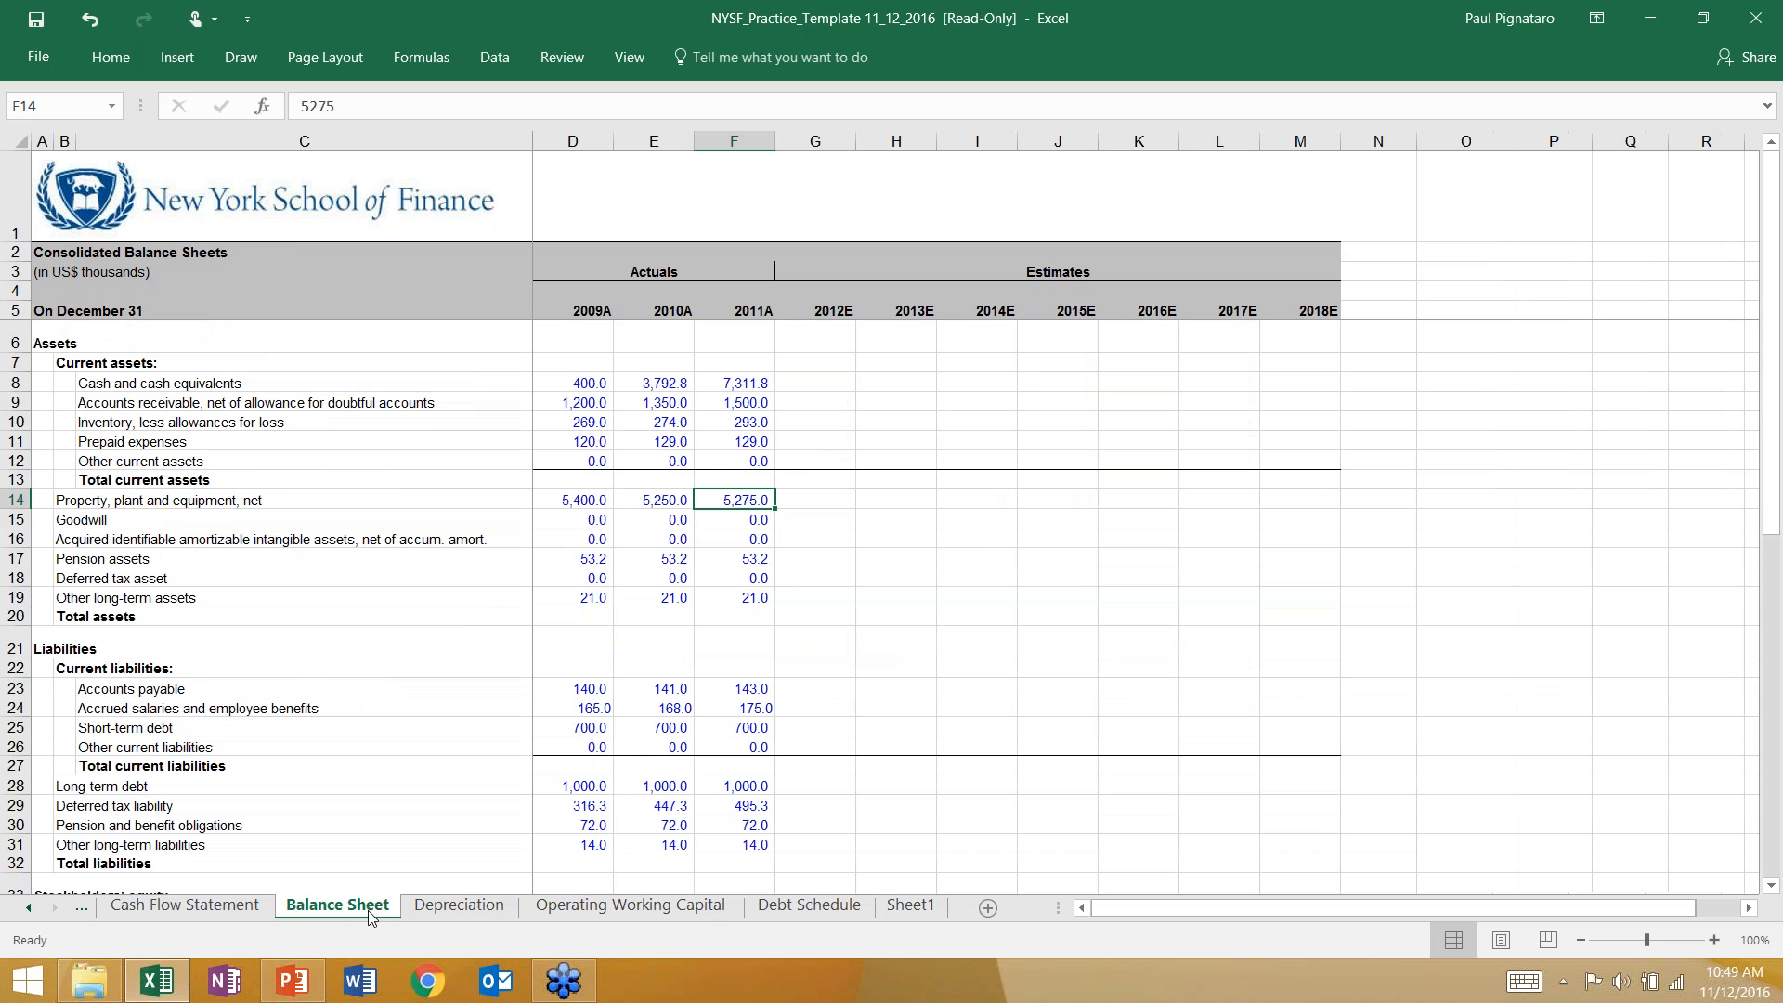
click(82, 403)
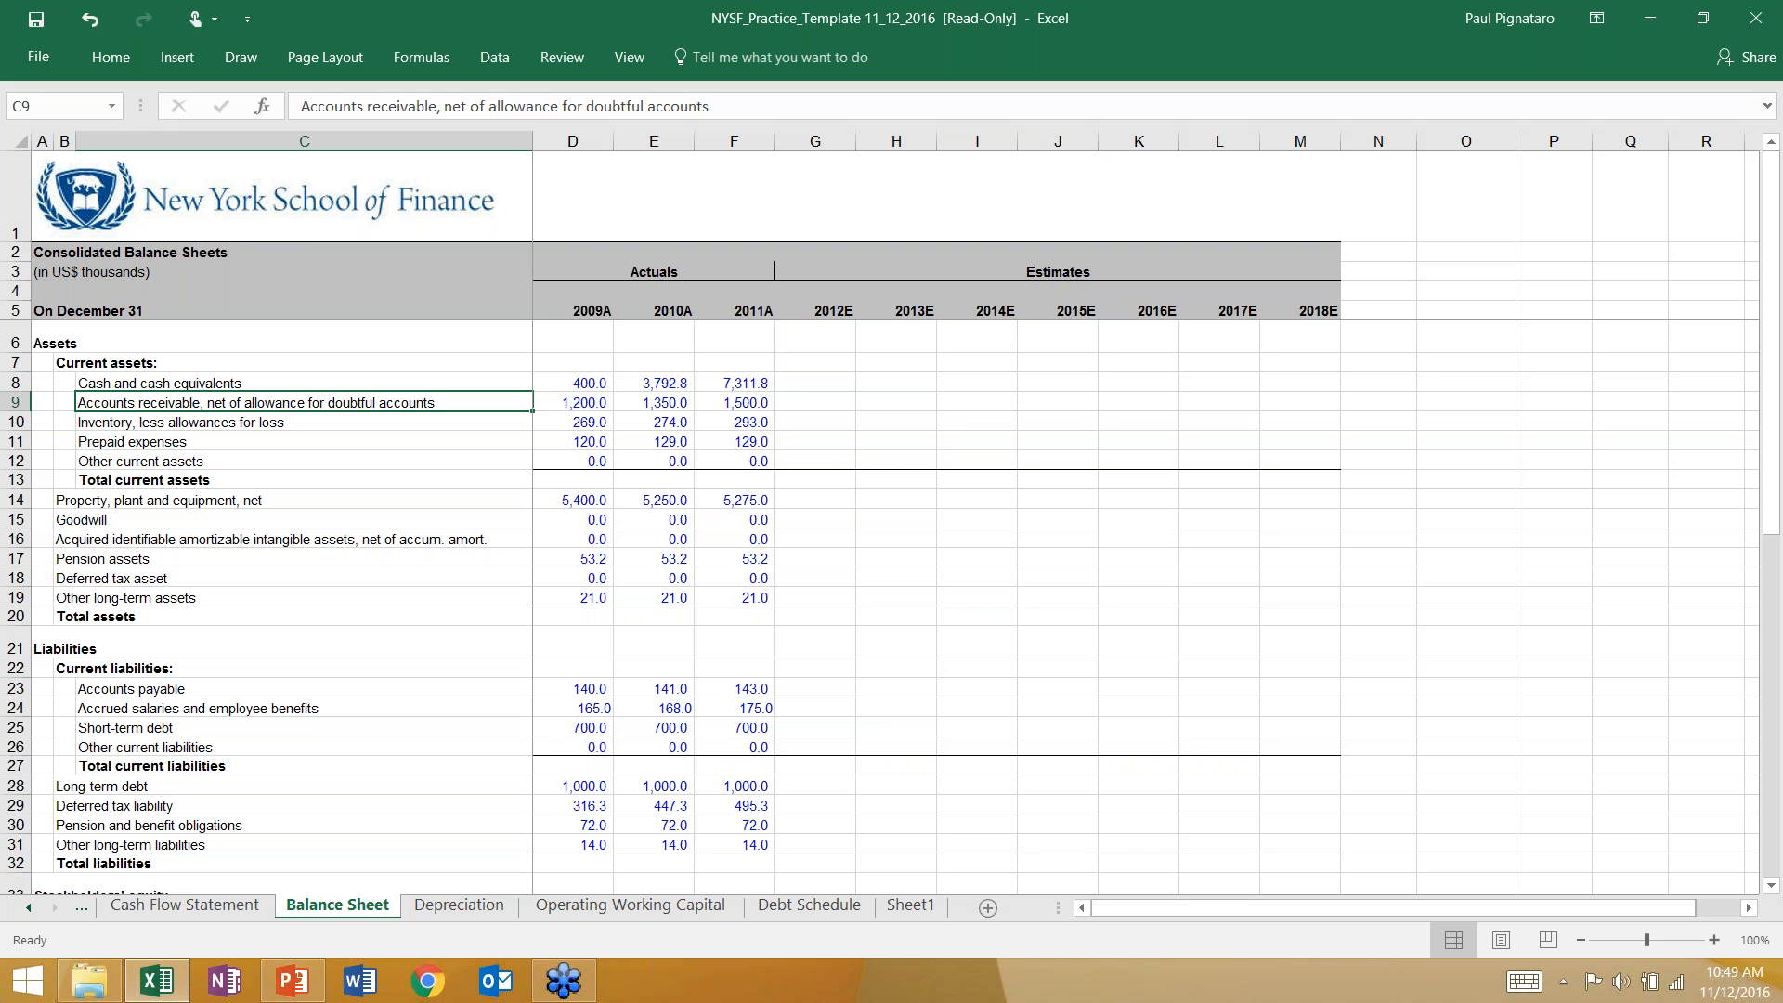
scroll(335, 800, down, 5)
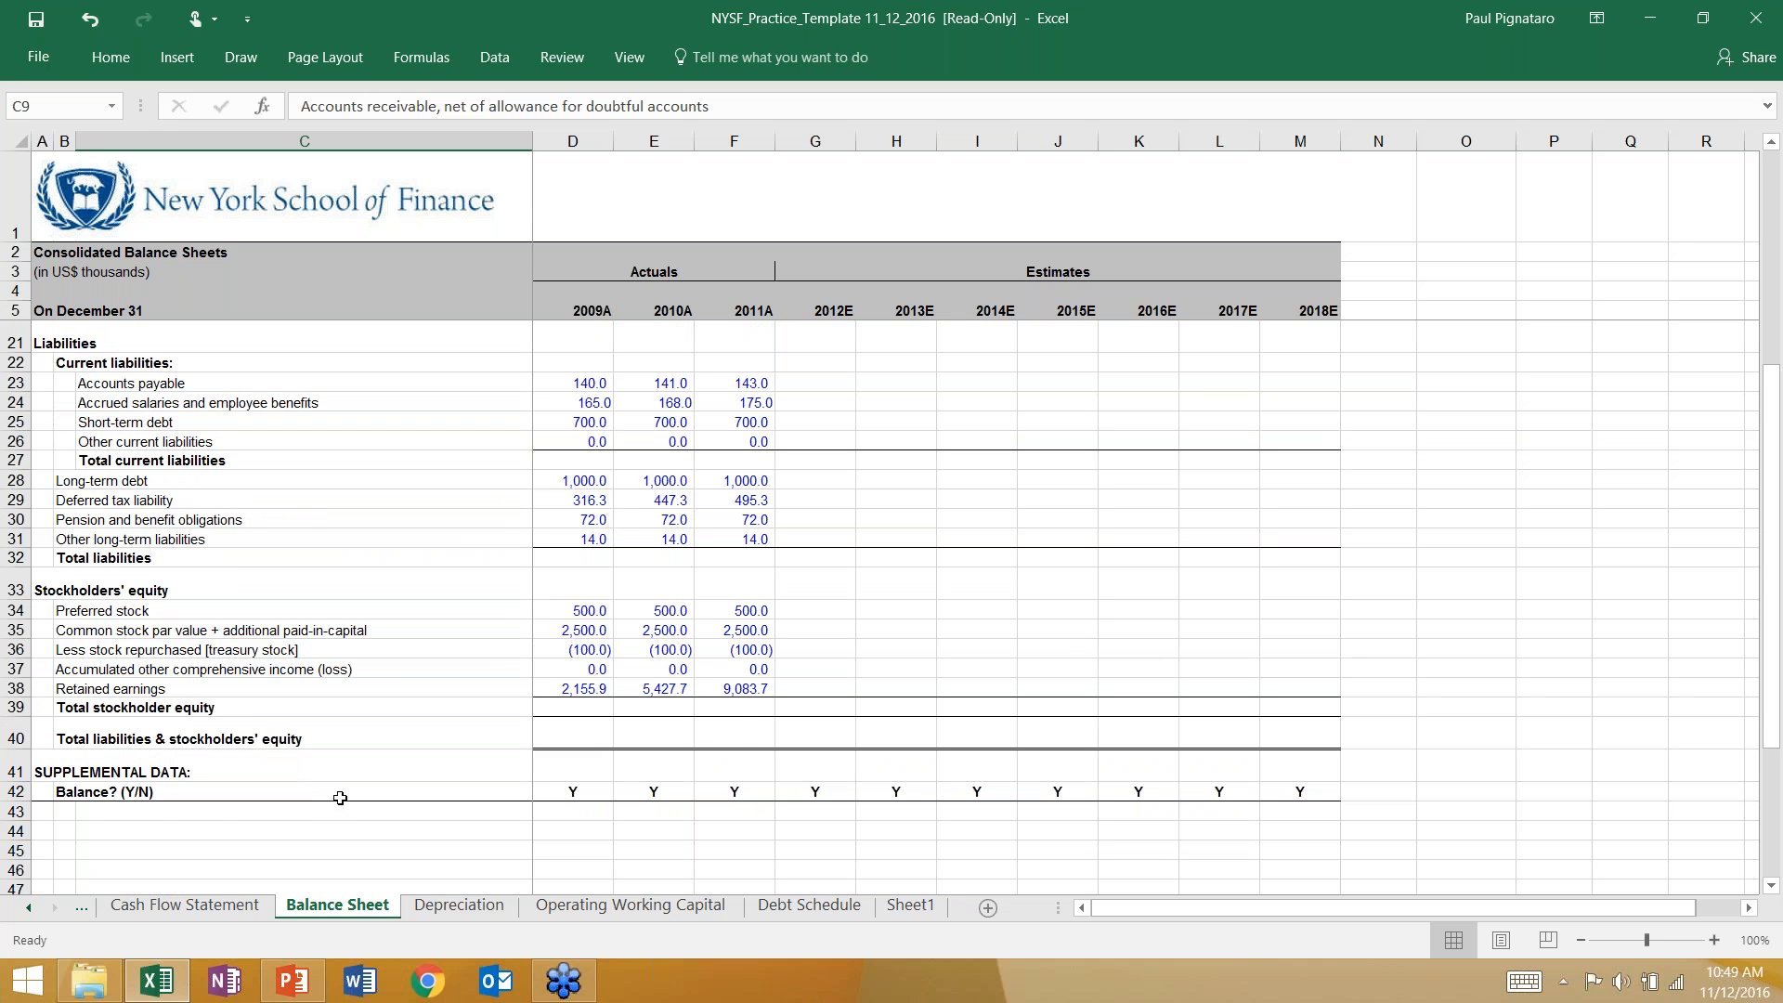
scroll(340, 798, up, 2)
click(130, 744)
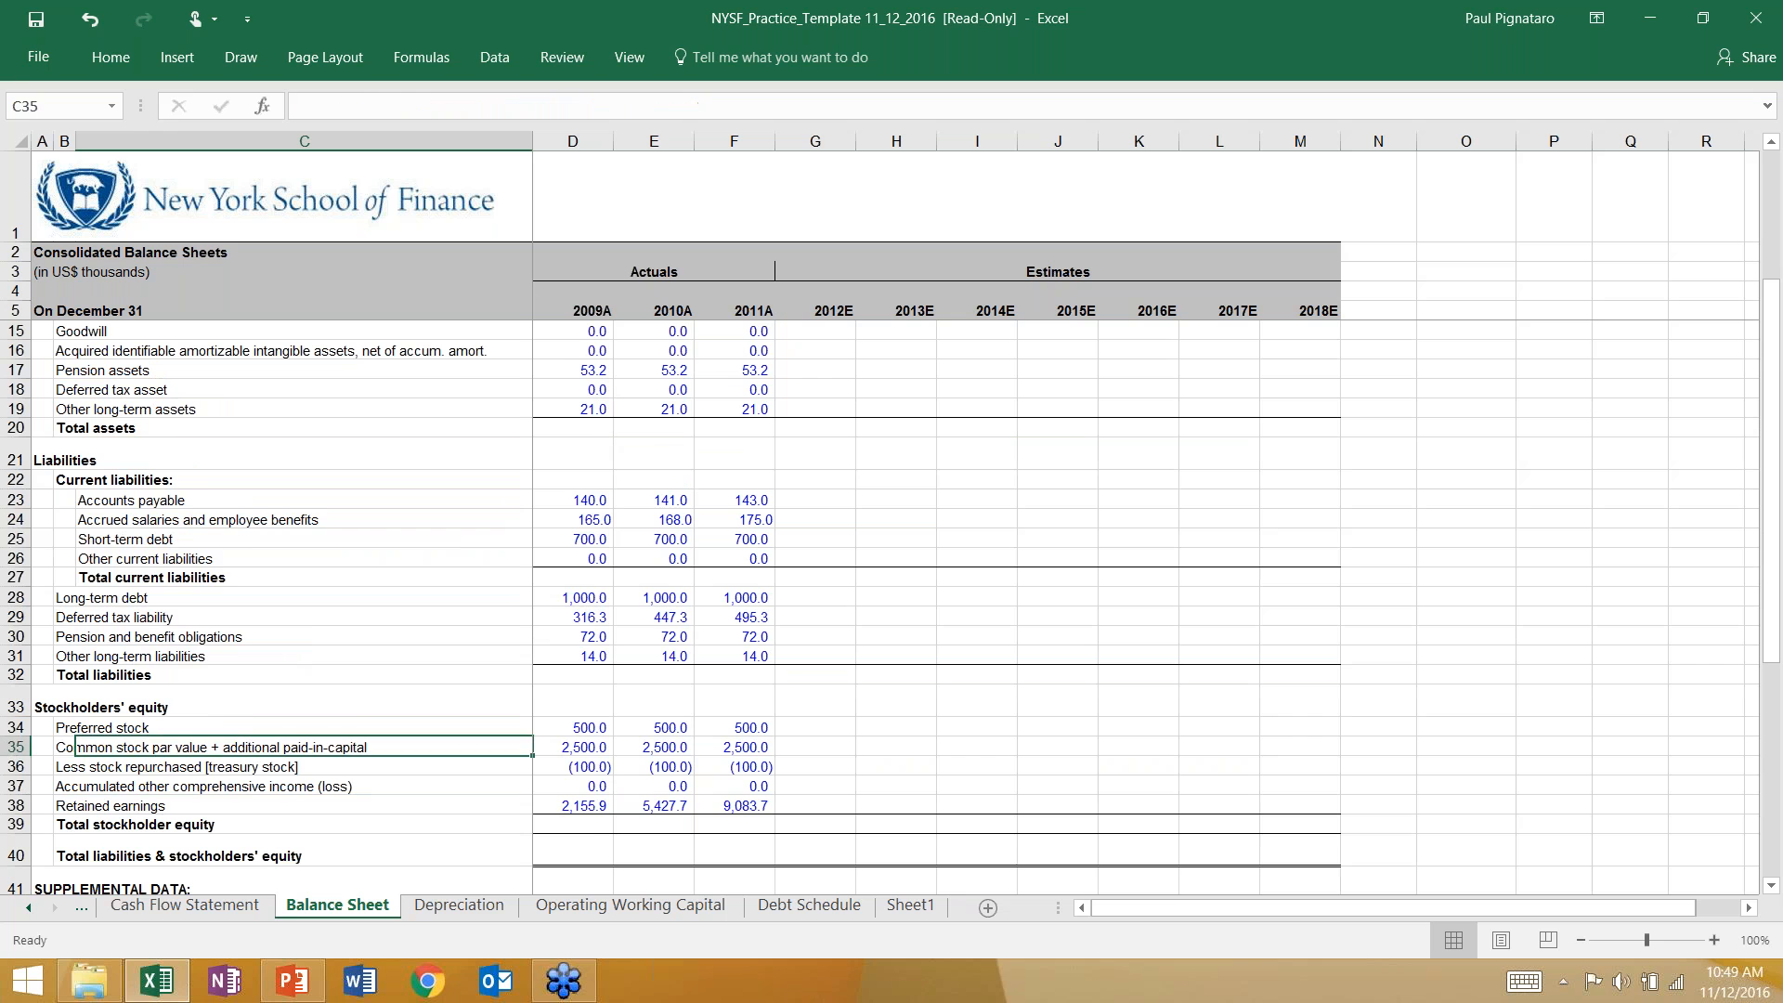
click(56, 463)
scroll(283, 727, up, 3)
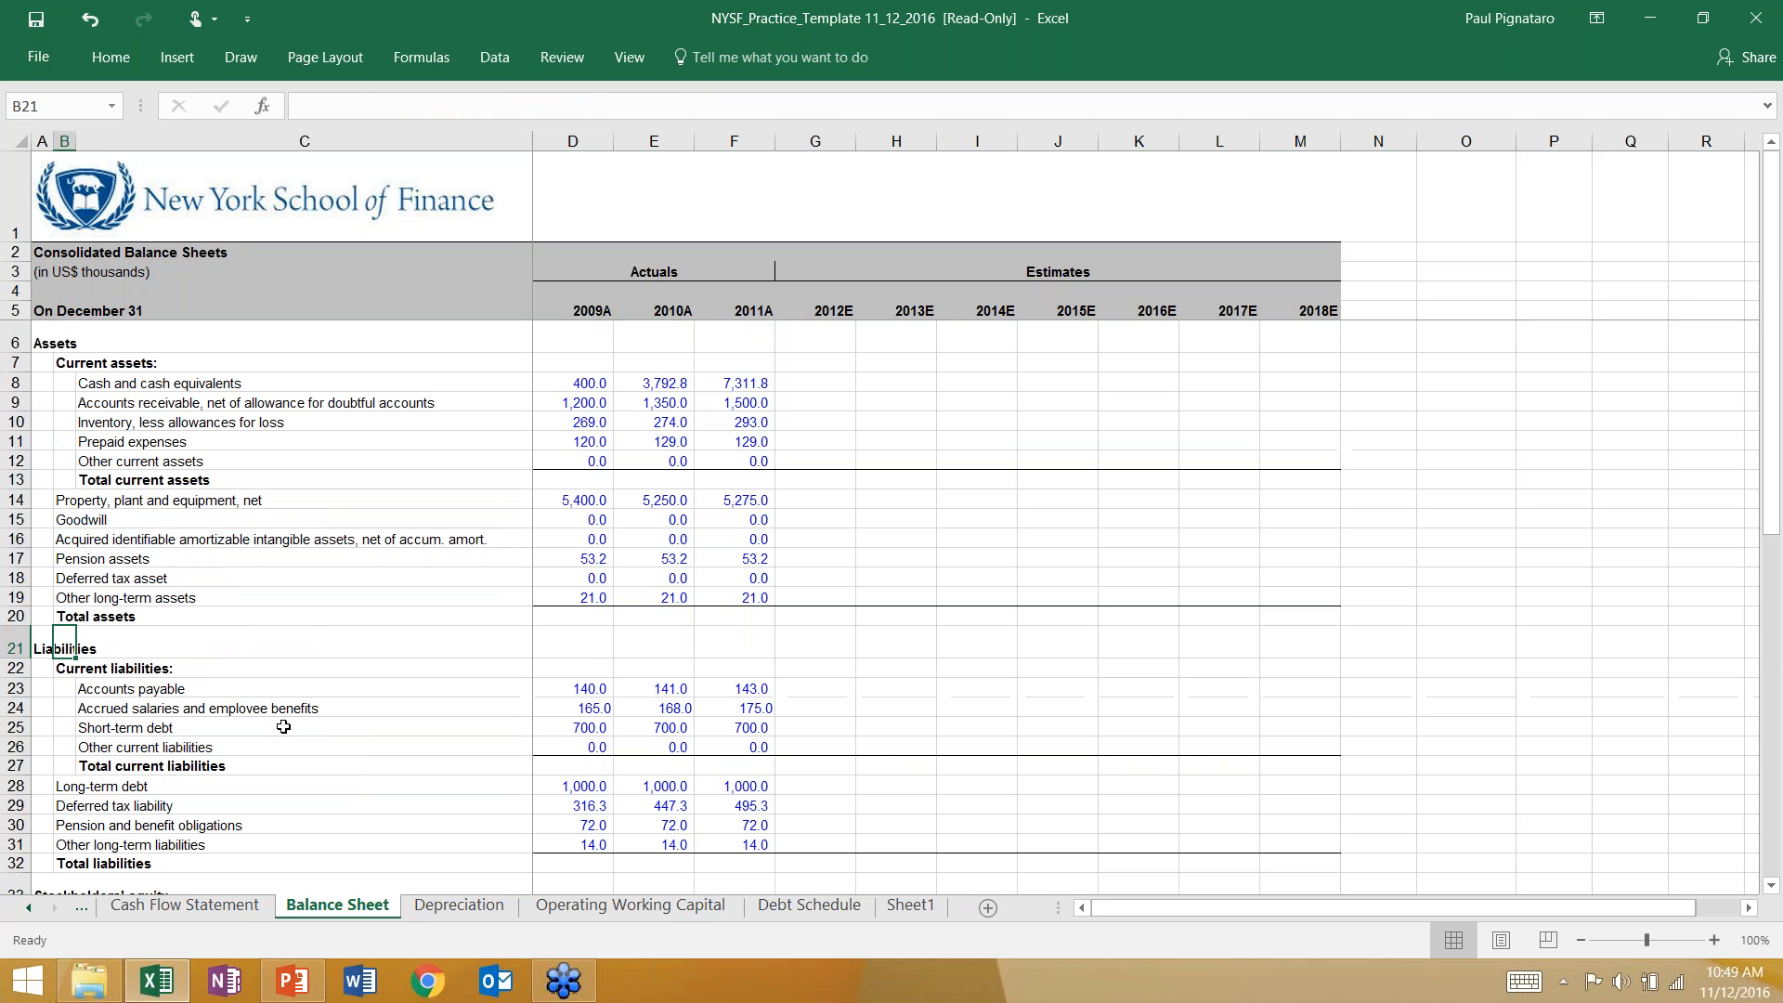
click(562, 613)
click(729, 615)
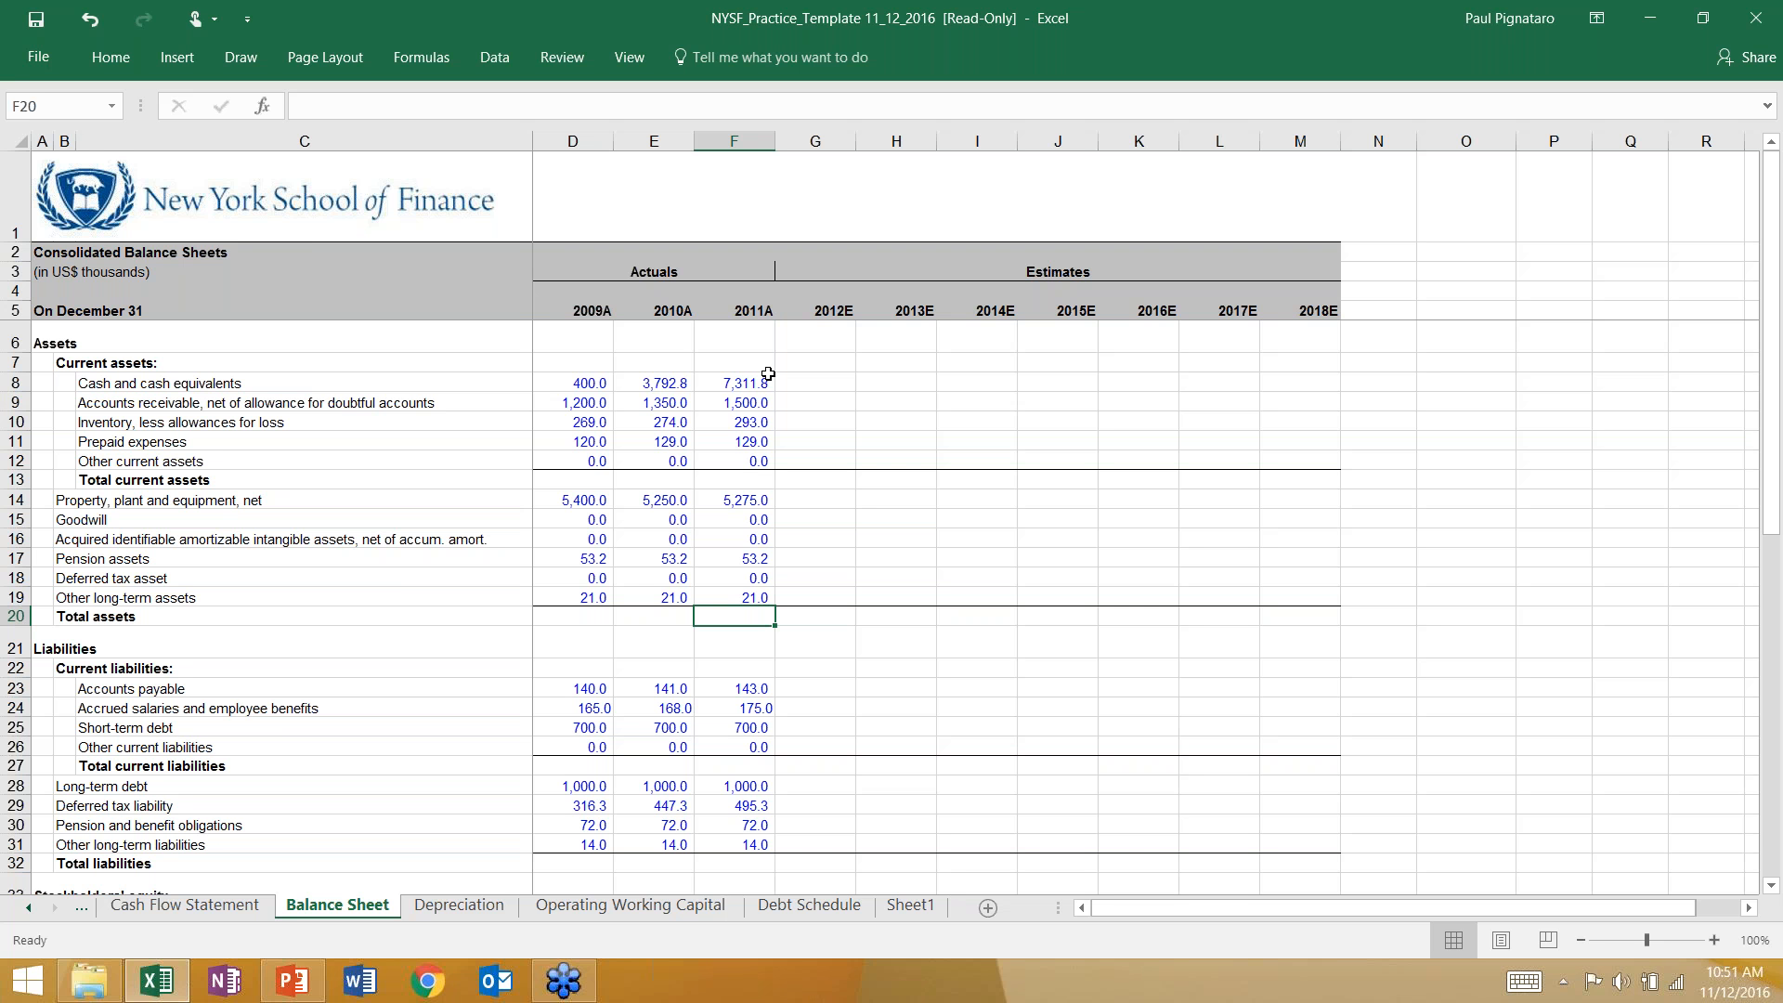
Step: Calculate 2009A total current assets on the Balance Sheet in D13 as =SUM(D8:D12)
key(Up)
key(Up)
key(Up)
key(Up)
key(Up)
key(Up)
key(Up)
key(Up)
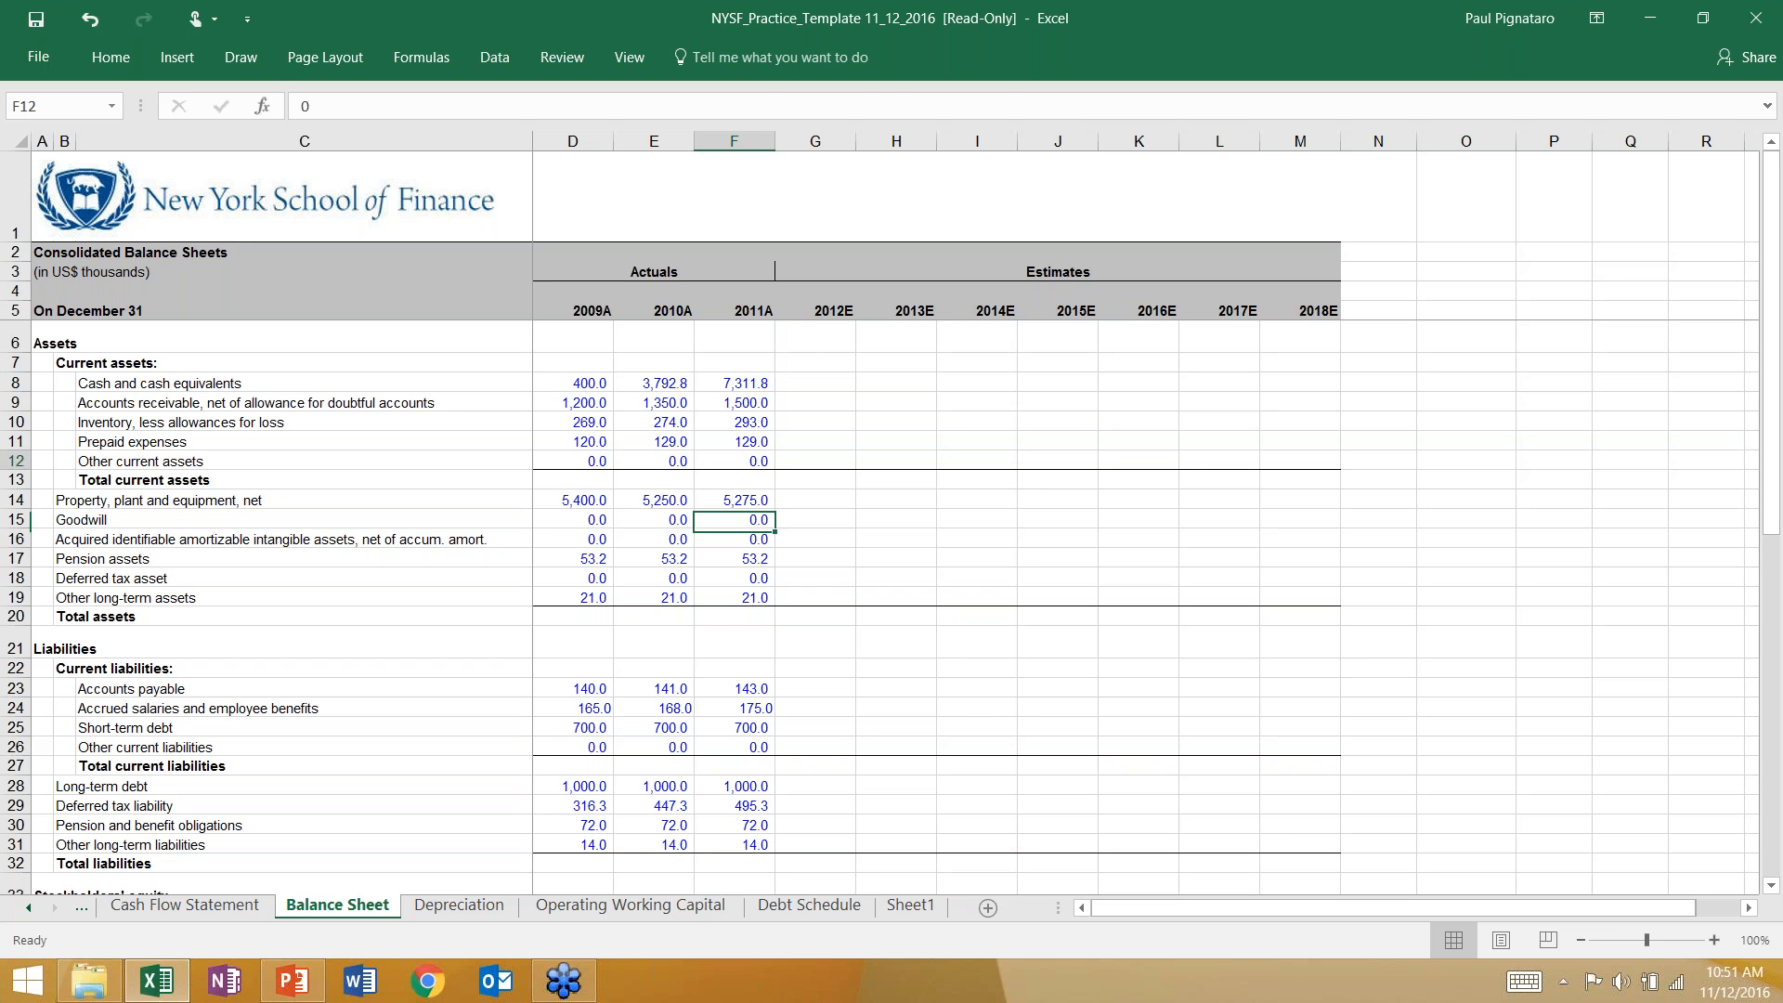
key(Down)
key(Left)
key(Left)
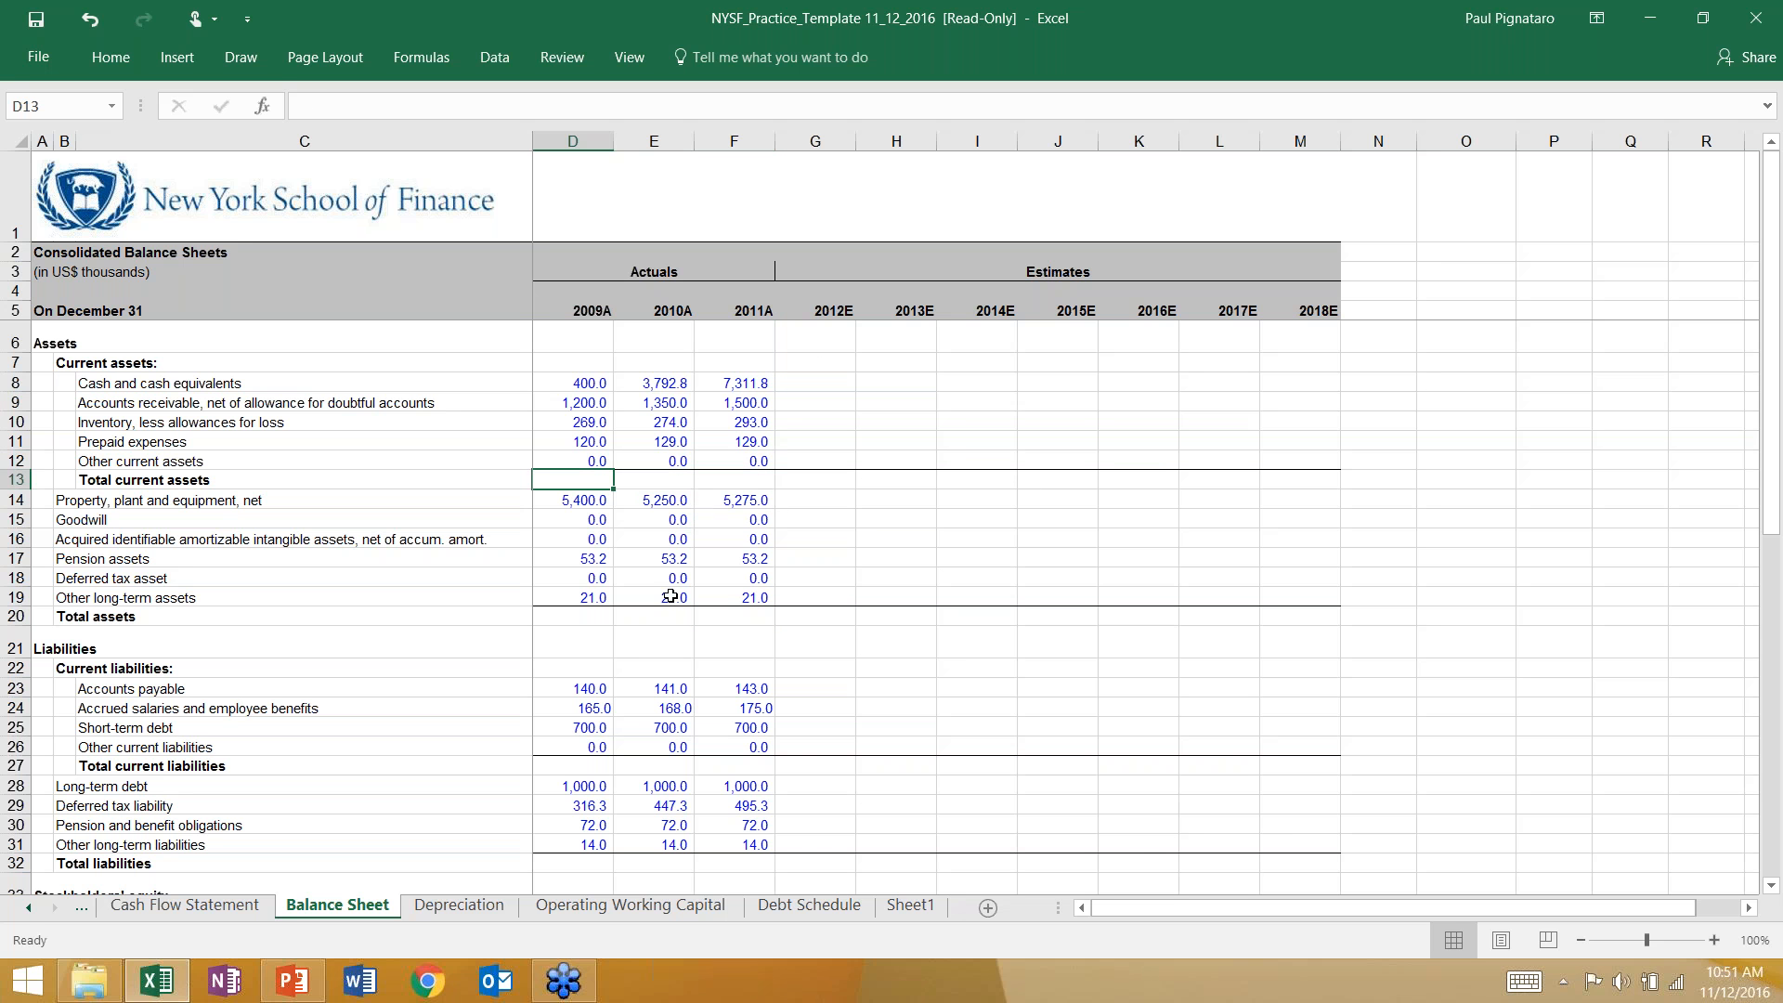
scroll(613, 622, down, 4)
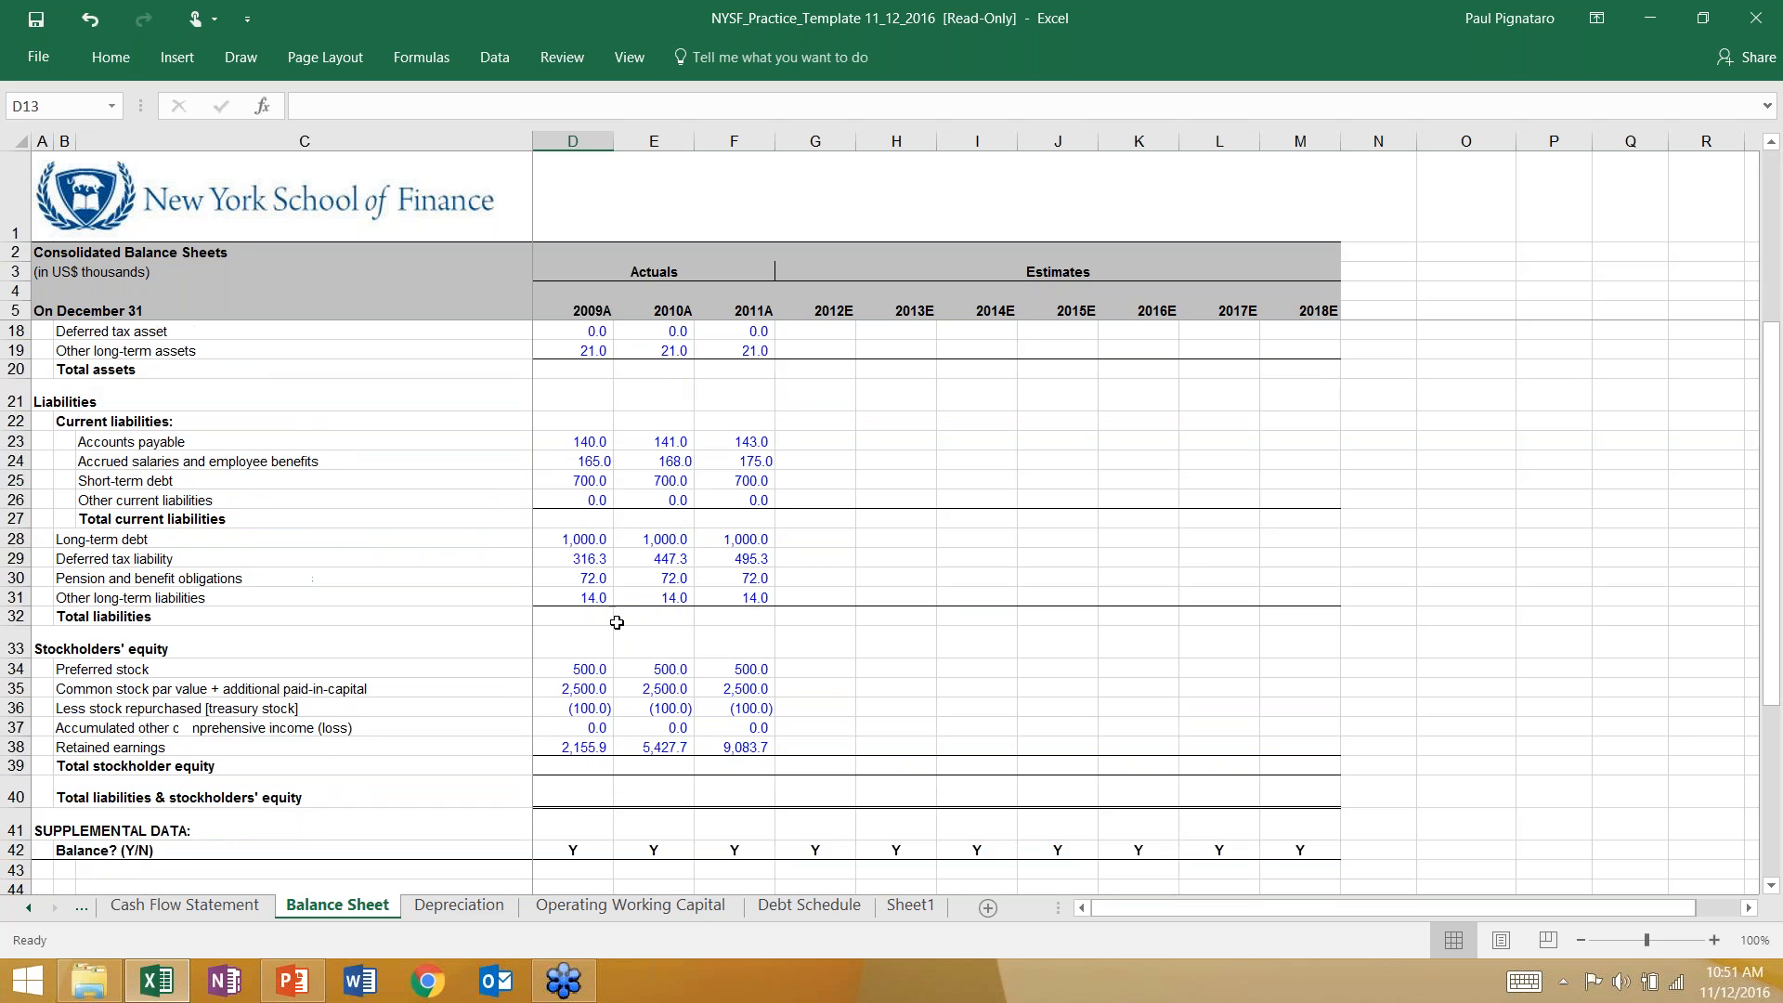
scroll(620, 613, up, 4)
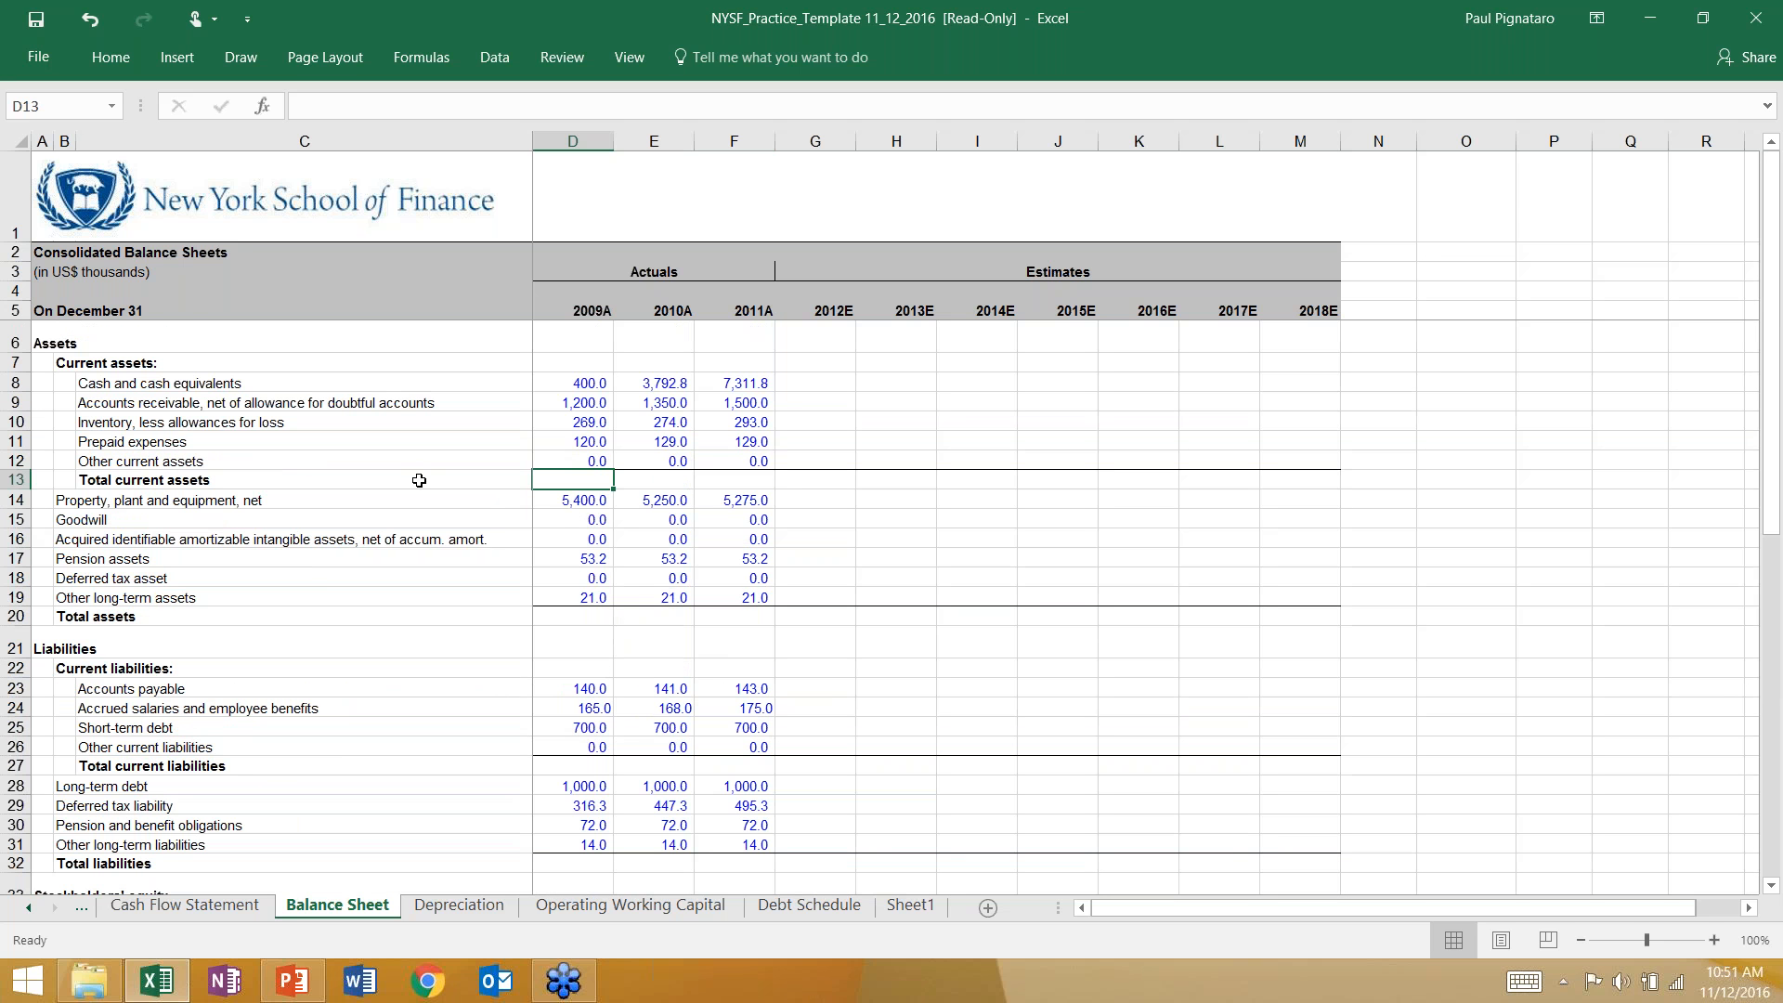
key(alt+equal)
key(Return)
key(Up)
key(F2)
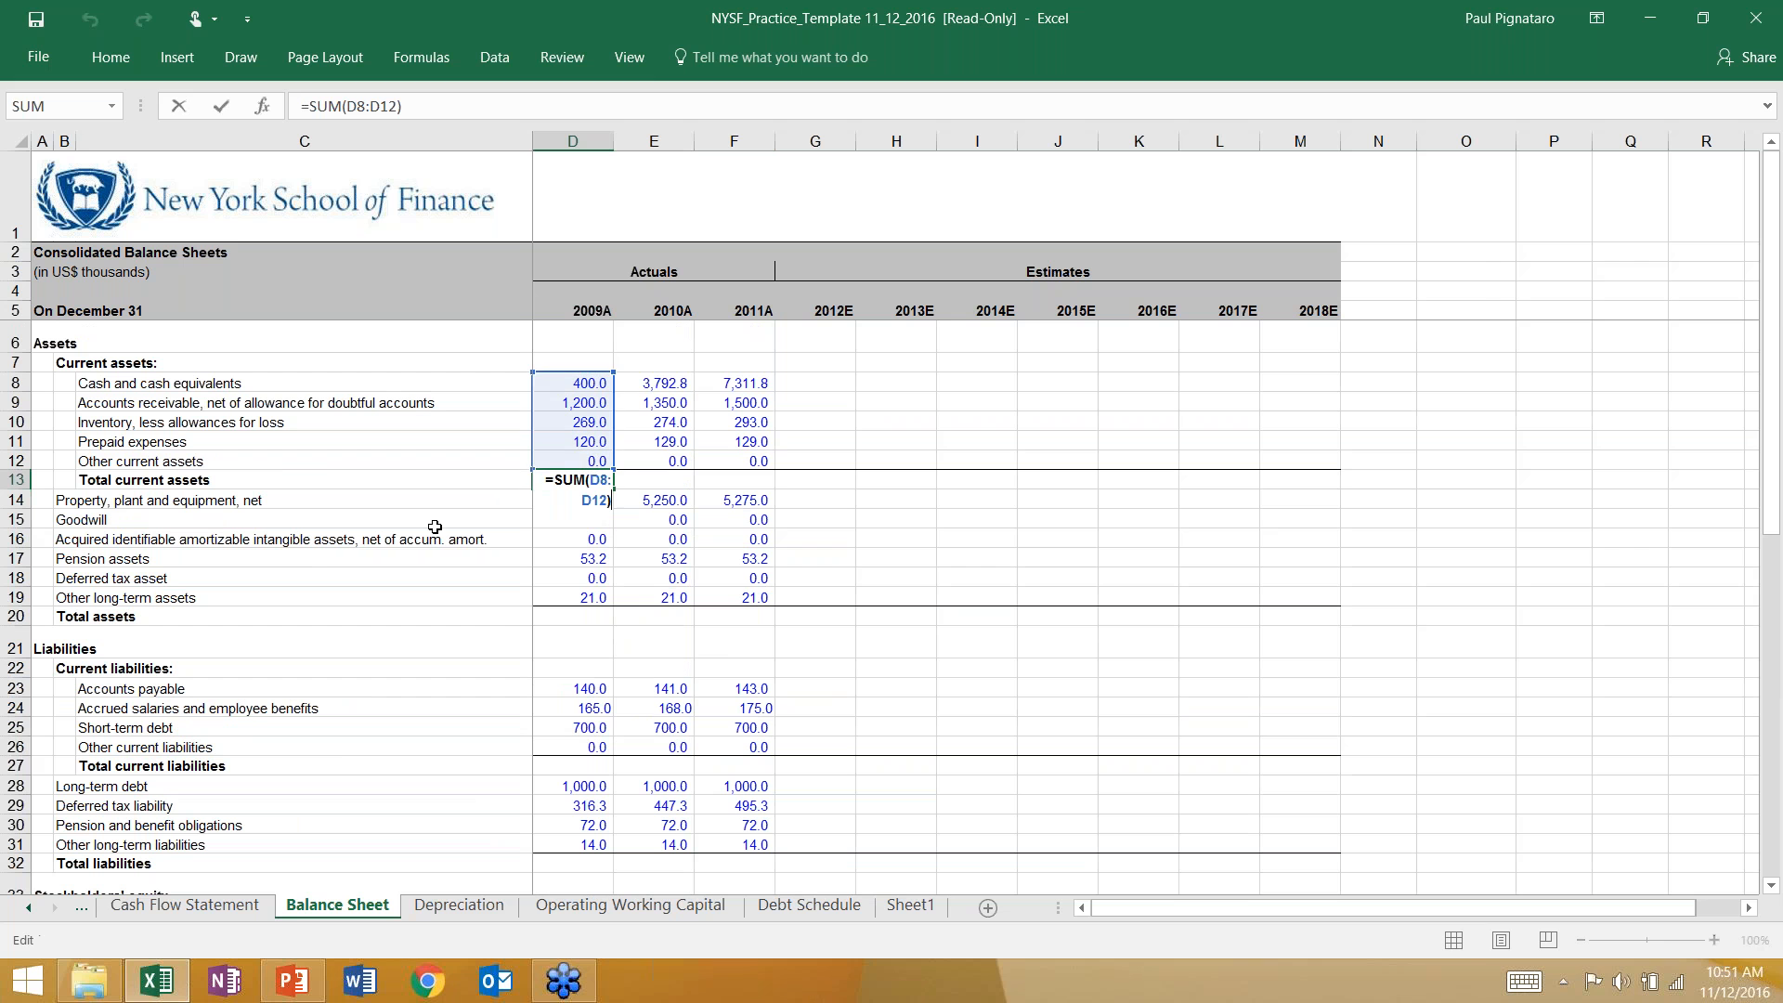
Step: Copy the total current assets formula from 2009A across to 2010A and 2011A
key(Escape)
key(shift+Right)
key(shift+Right)
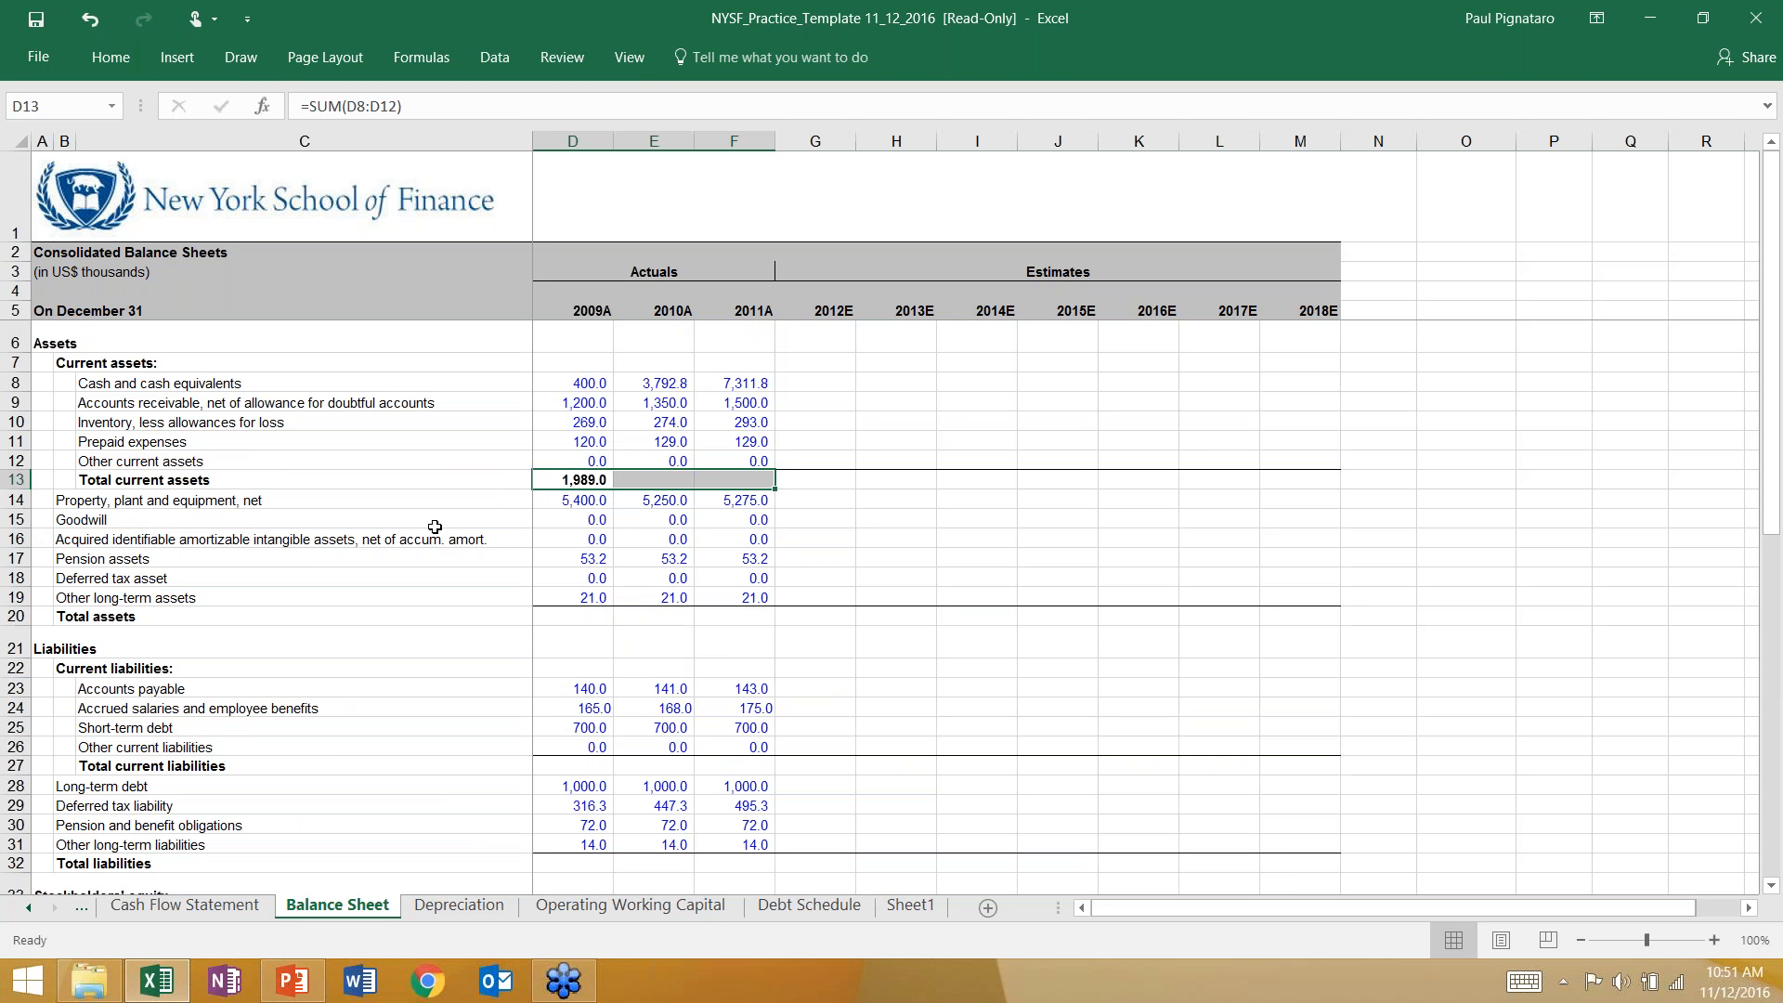
key(ctrl+r)
Step: Calculate 2009A total assets in D20 as =SUM(D13:D19), so the range starts at total current assets
key(Down)
key(Down)
key(Down)
key(Down)
key(Down)
key(Down)
key(Down)
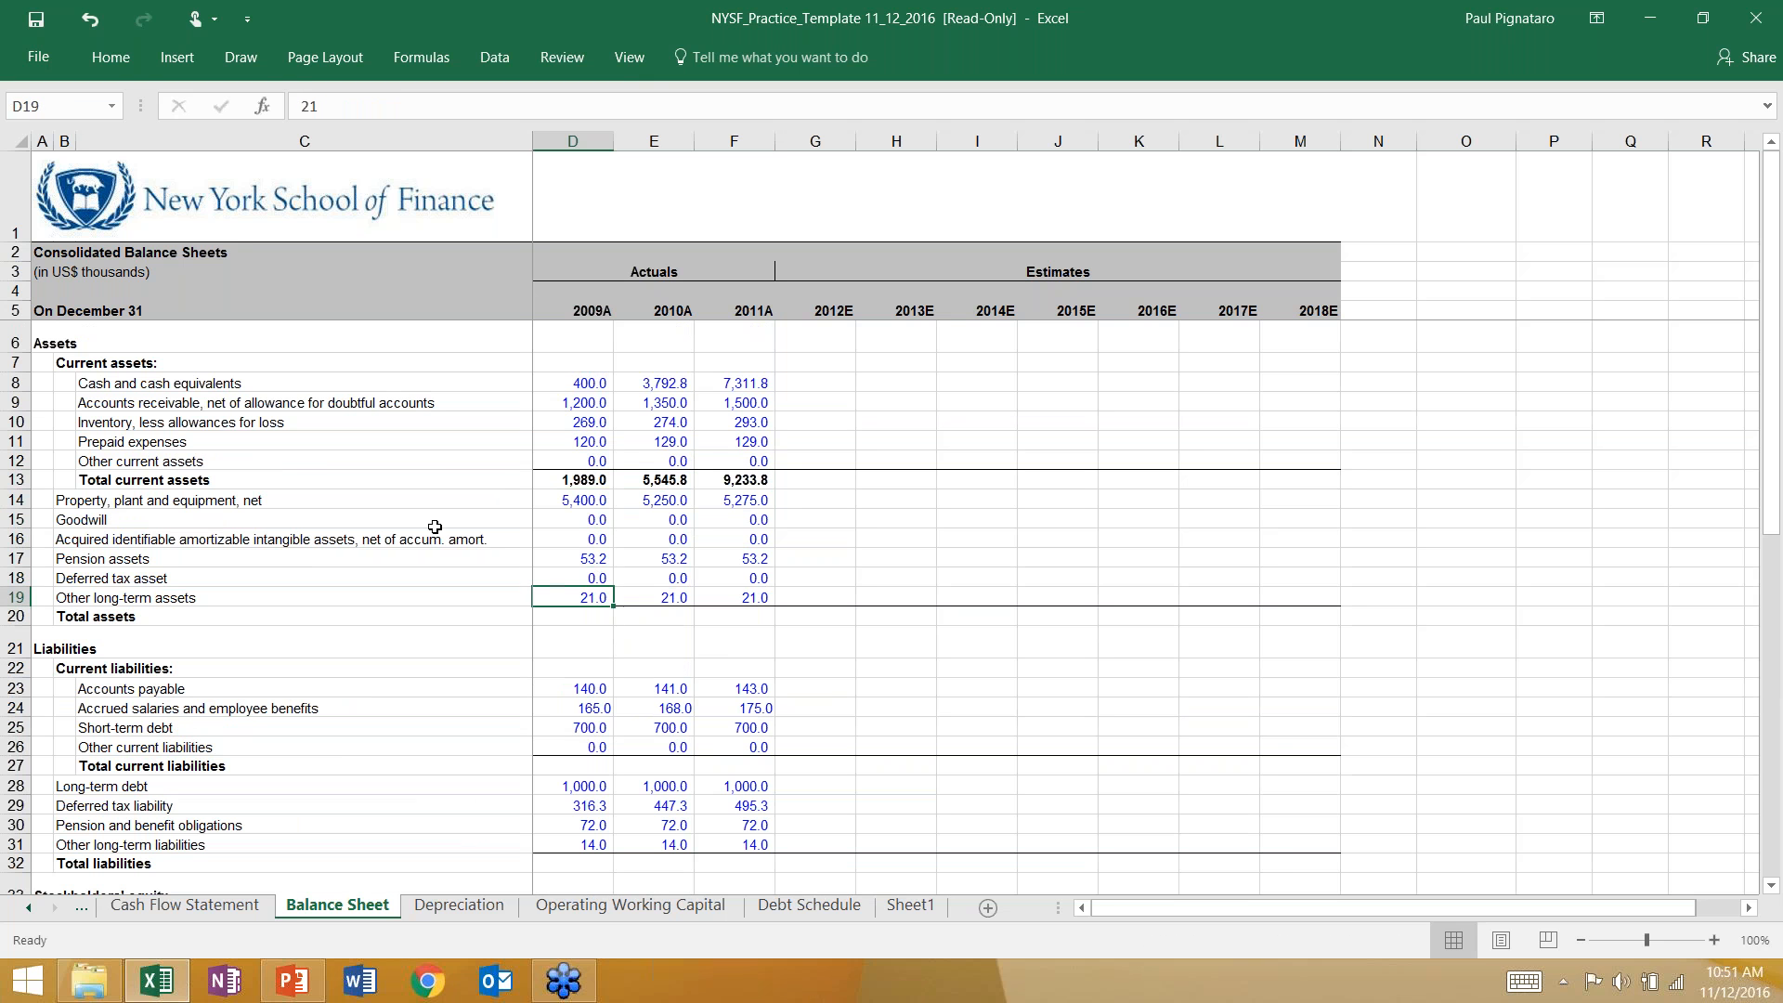
key(alt+equal)
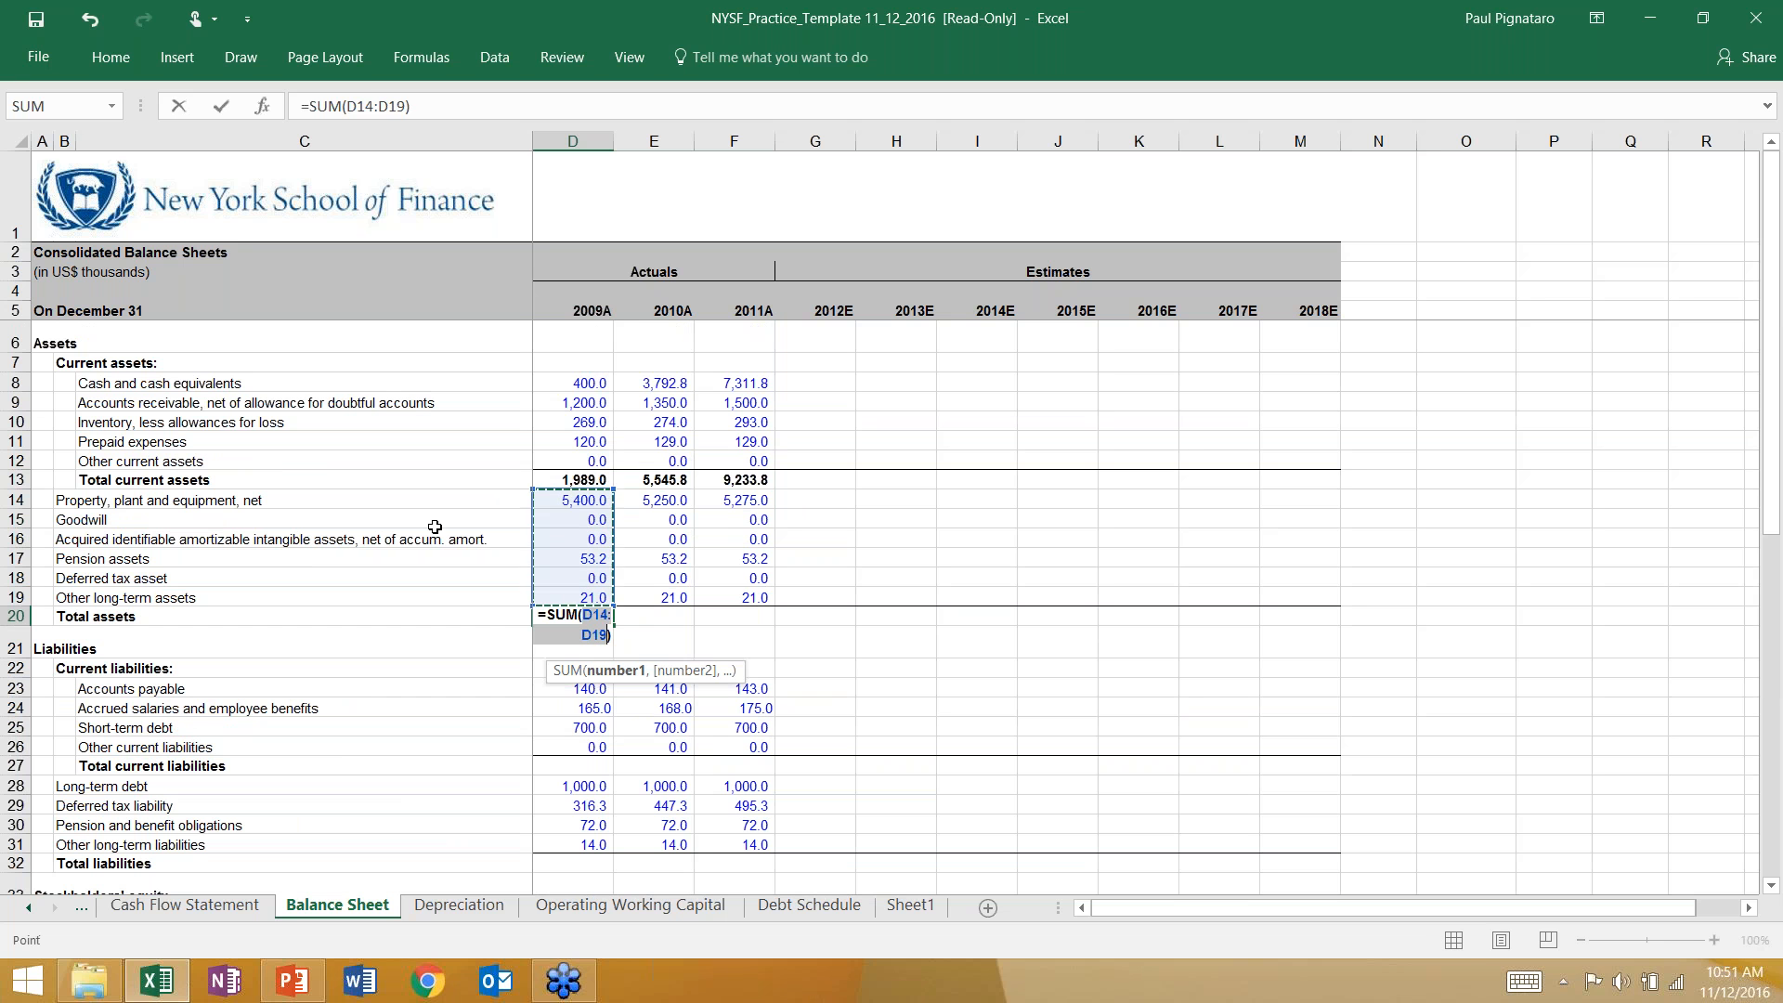
key(Up)
key(shift+Down)
key(shift+Down)
key(shift+Down)
key(shift+Down)
key(shift+Down)
key(shift+Down)
key(Return)
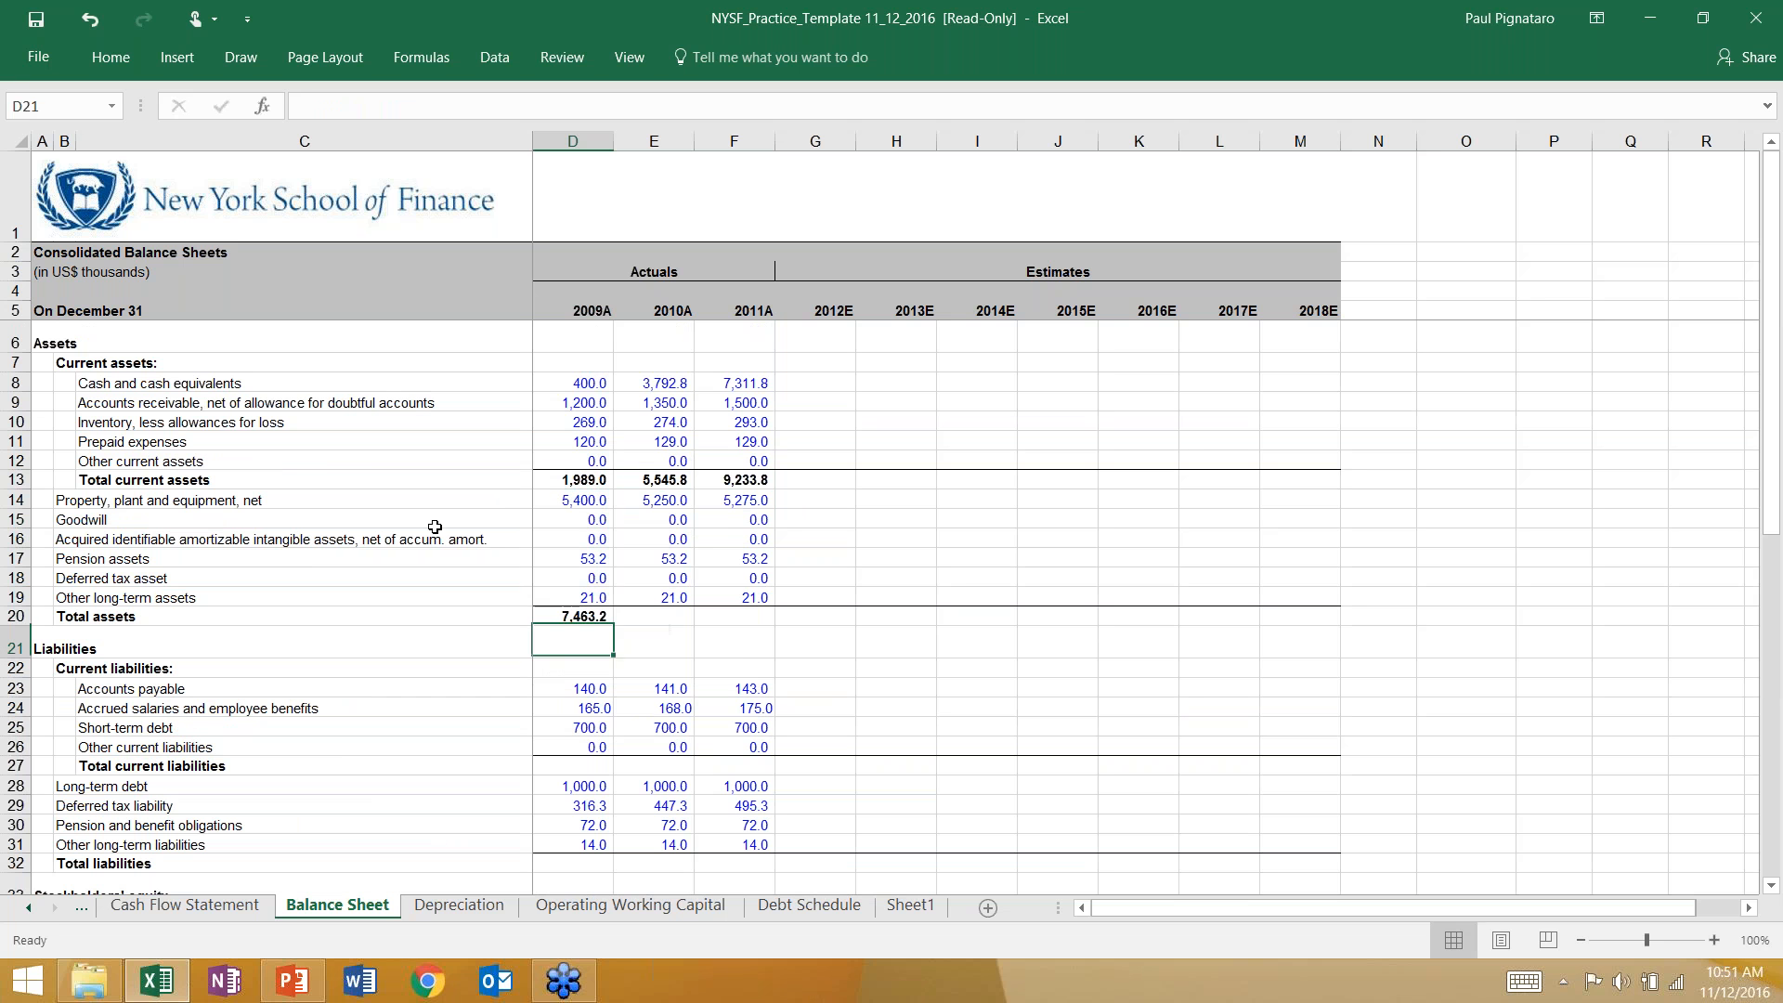
key(Up)
key(F2)
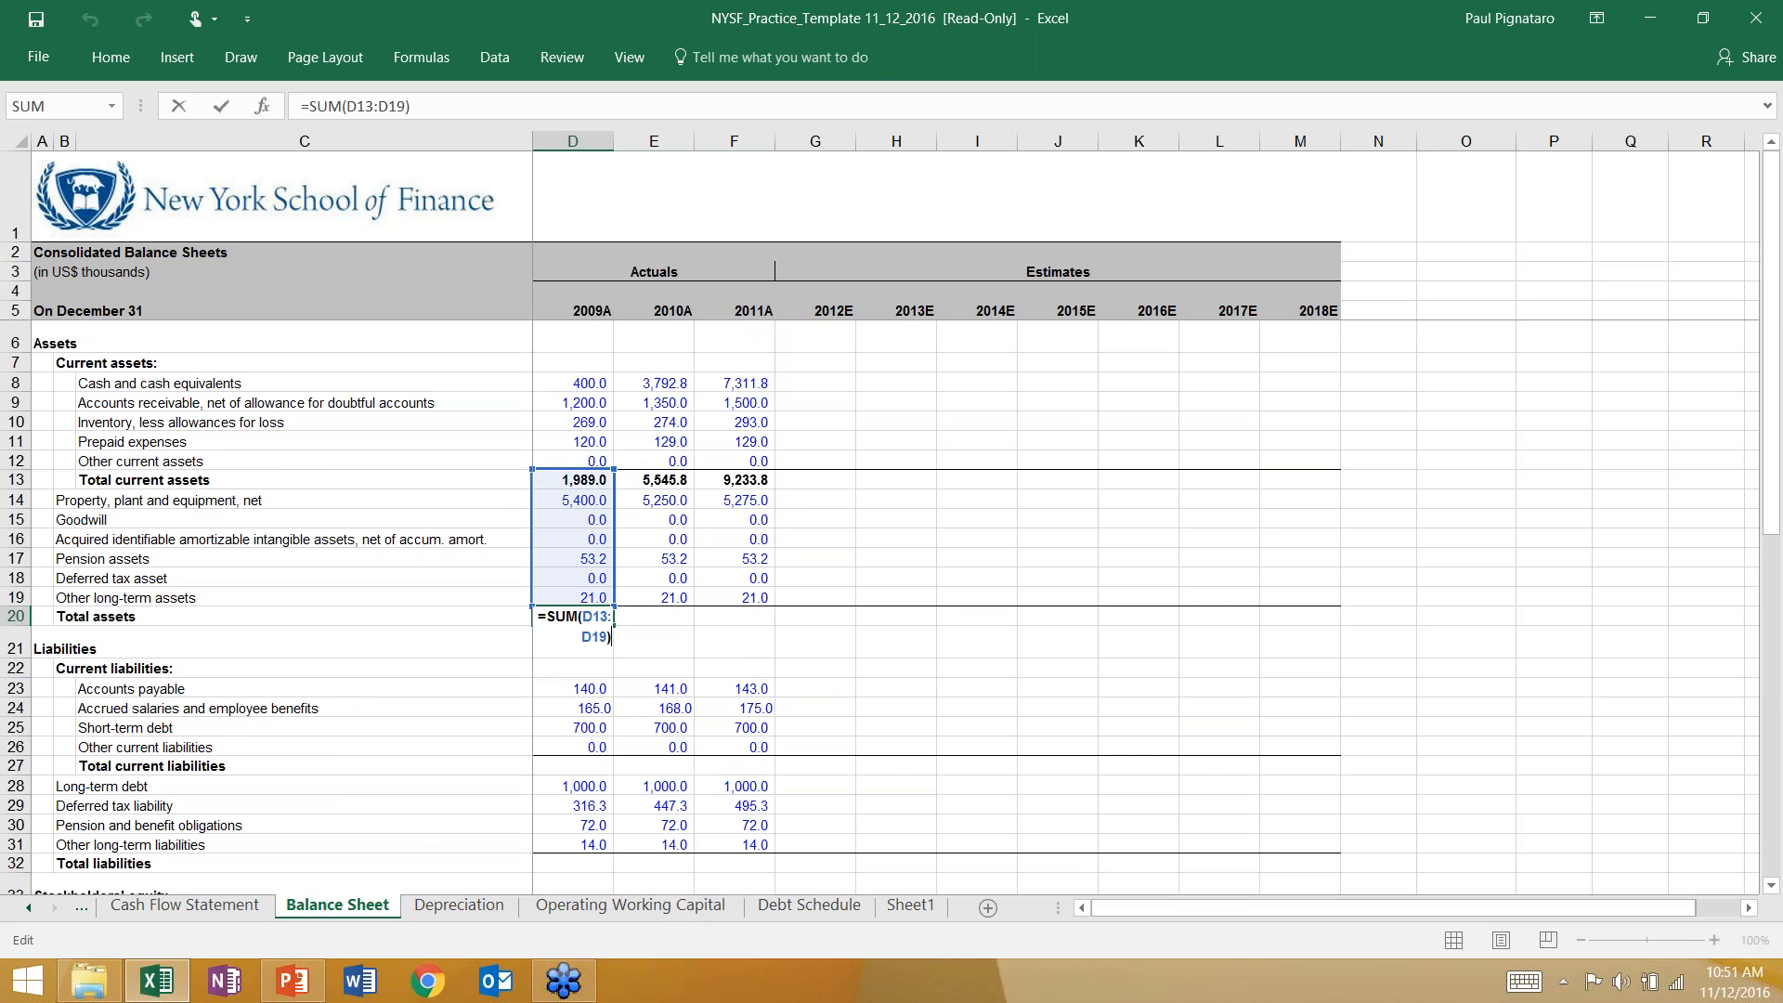
Step: Copy the total assets formula from 2009A across to 2010A and 2011A
key(ctrl+Return)
key(shift+Right)
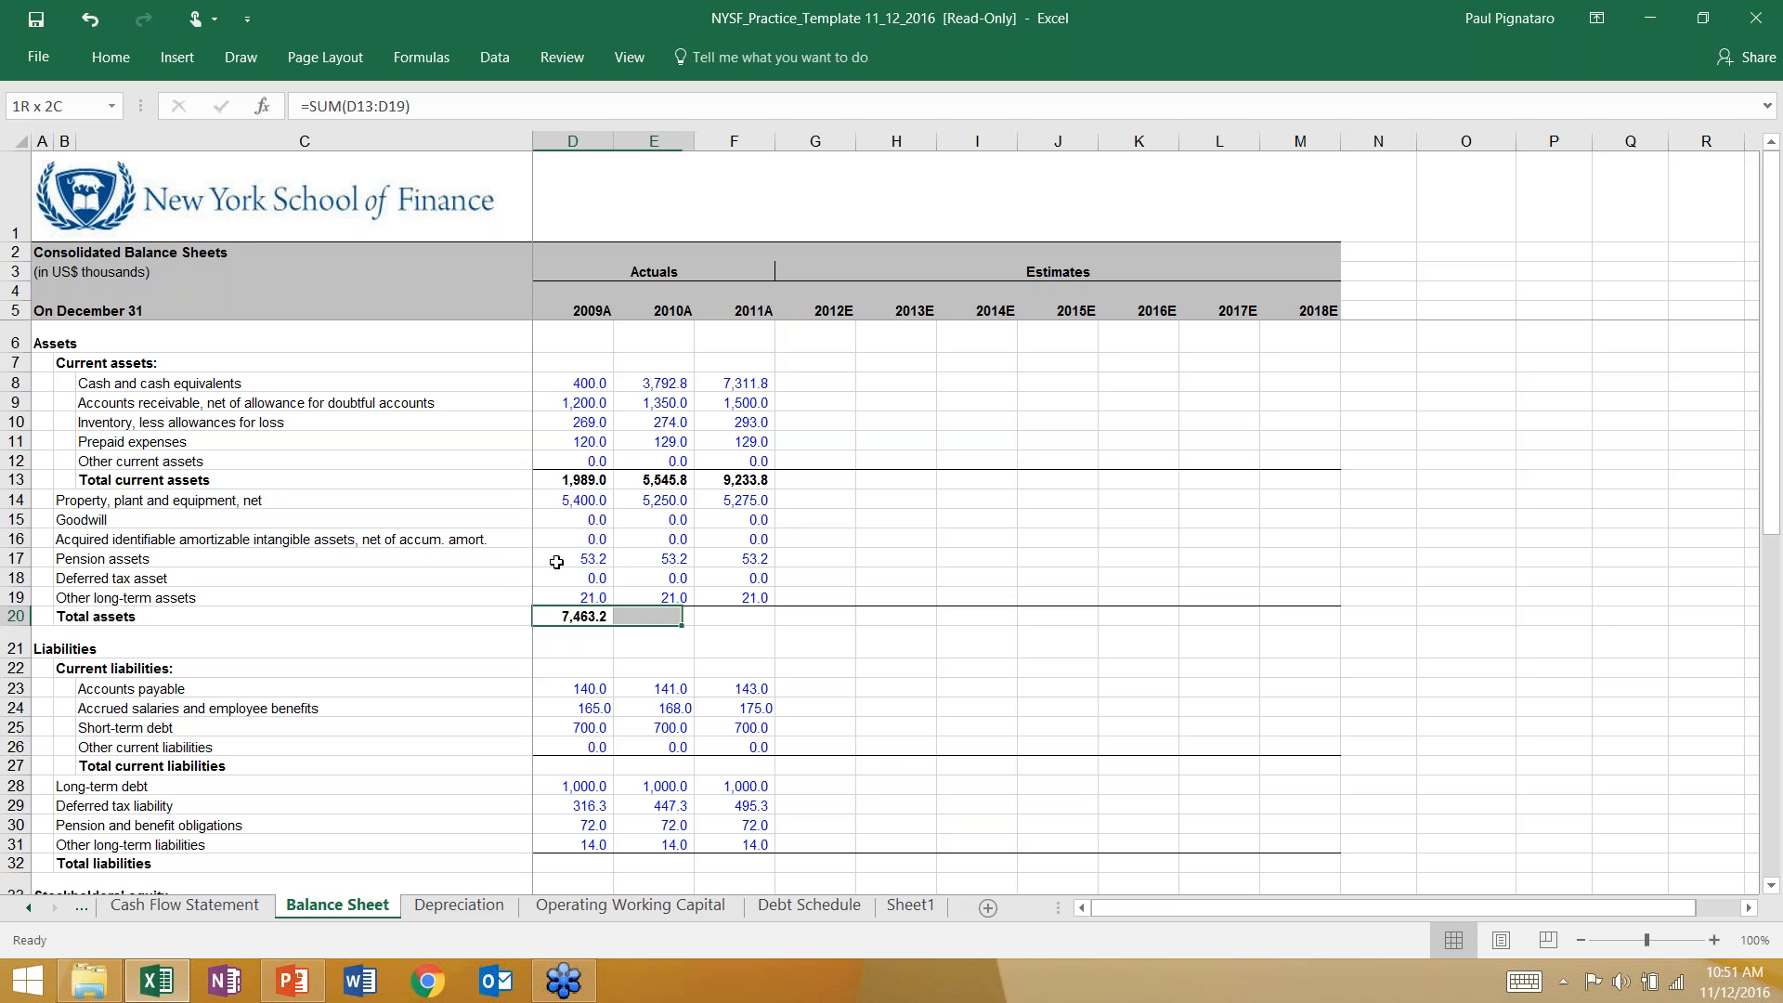
key(shift+Right)
key(ctrl+r)
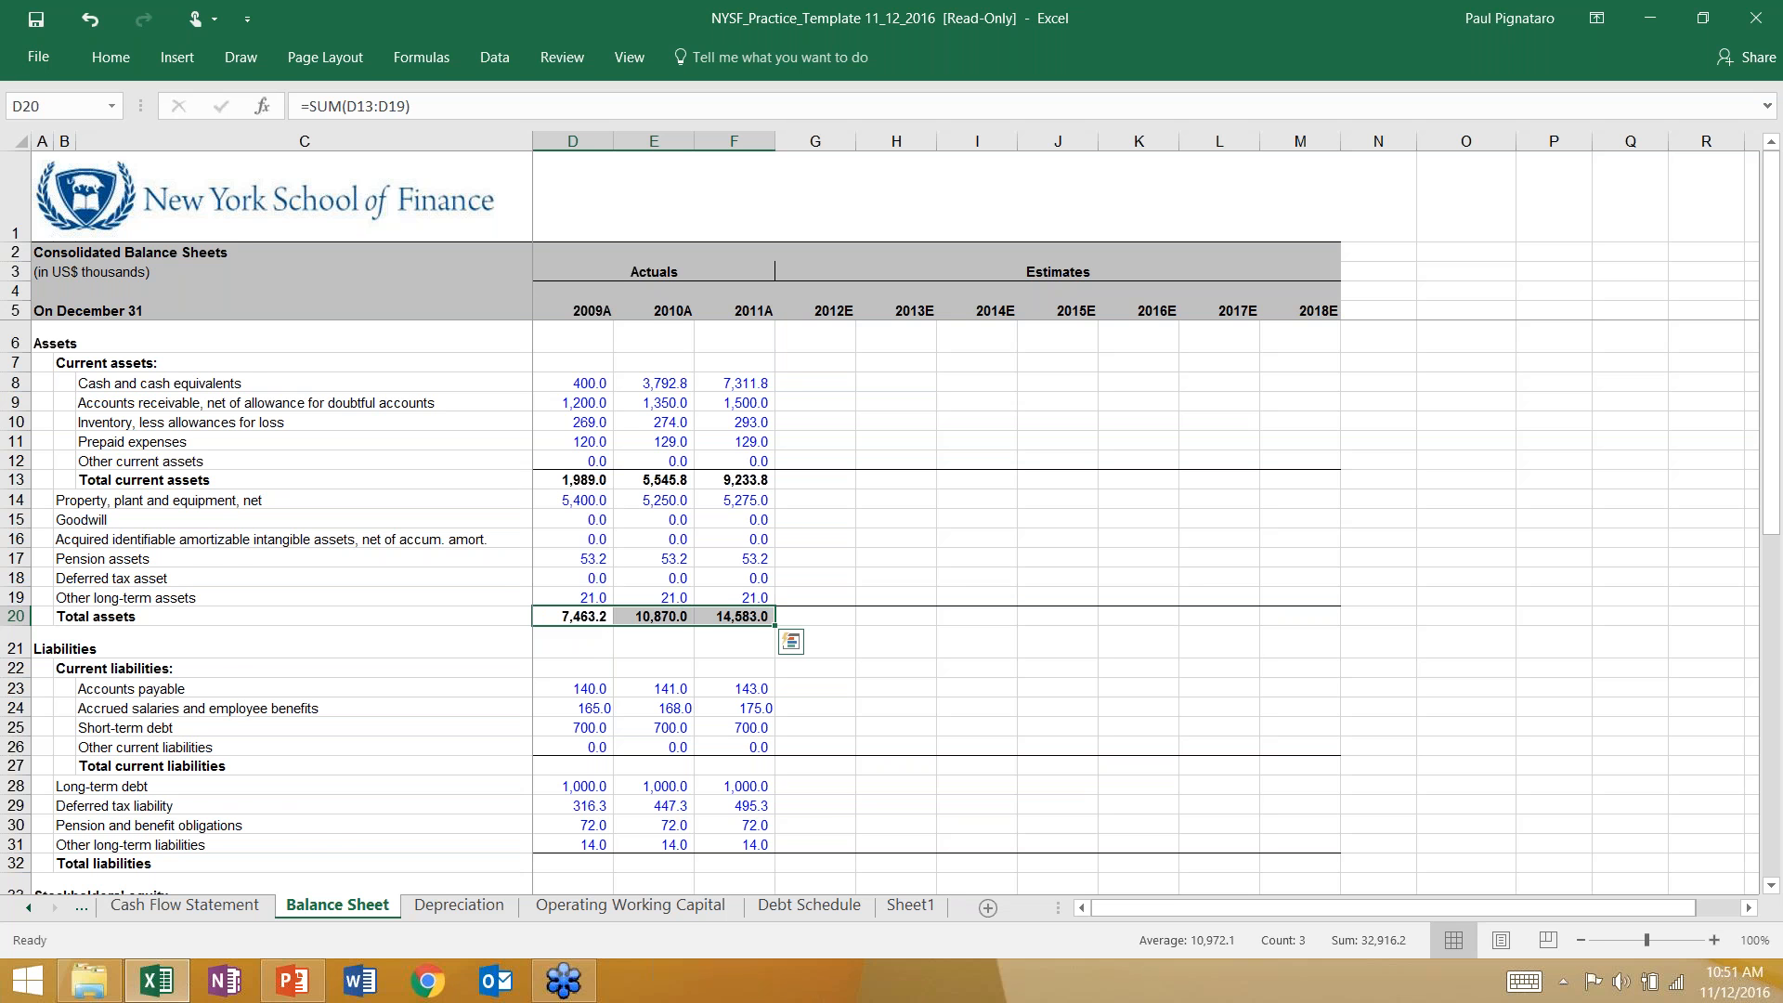
Step: Calculate total current liabilities in D27 as =SUM(D23:D26) and copy the formula across to 2011A
scroll(559, 579, down, 3)
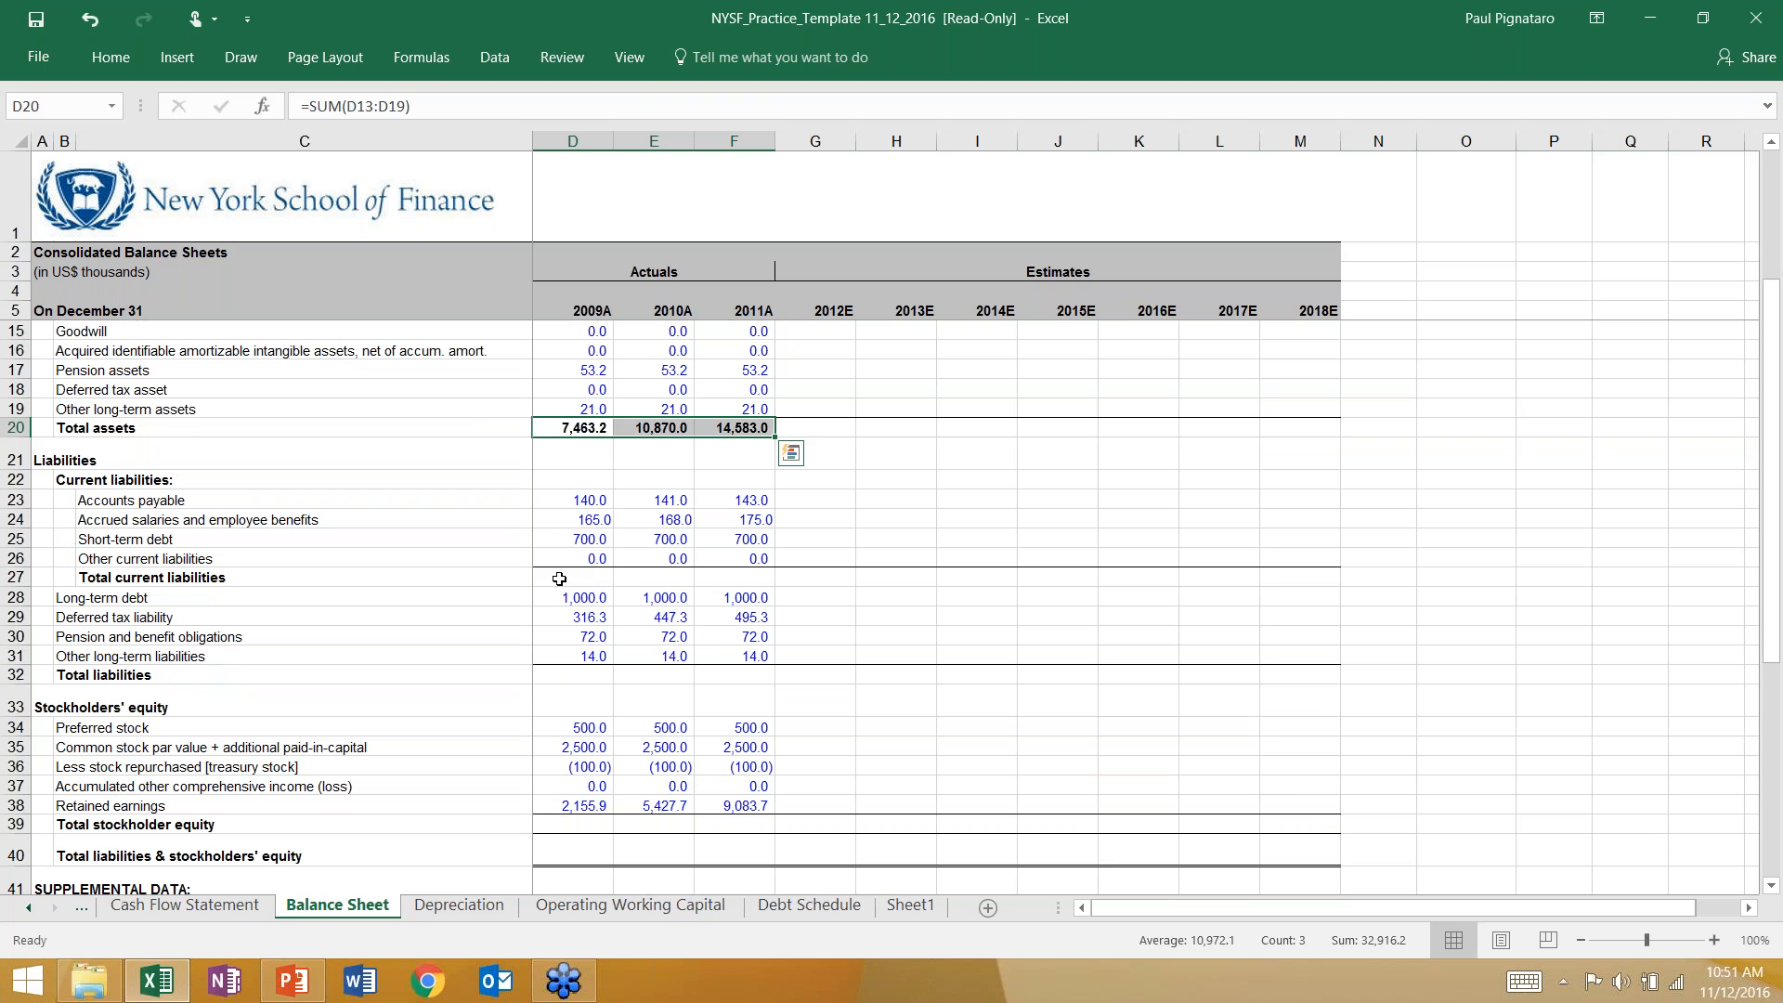
click(559, 578)
key(alt+equal)
key(ctrl+Return)
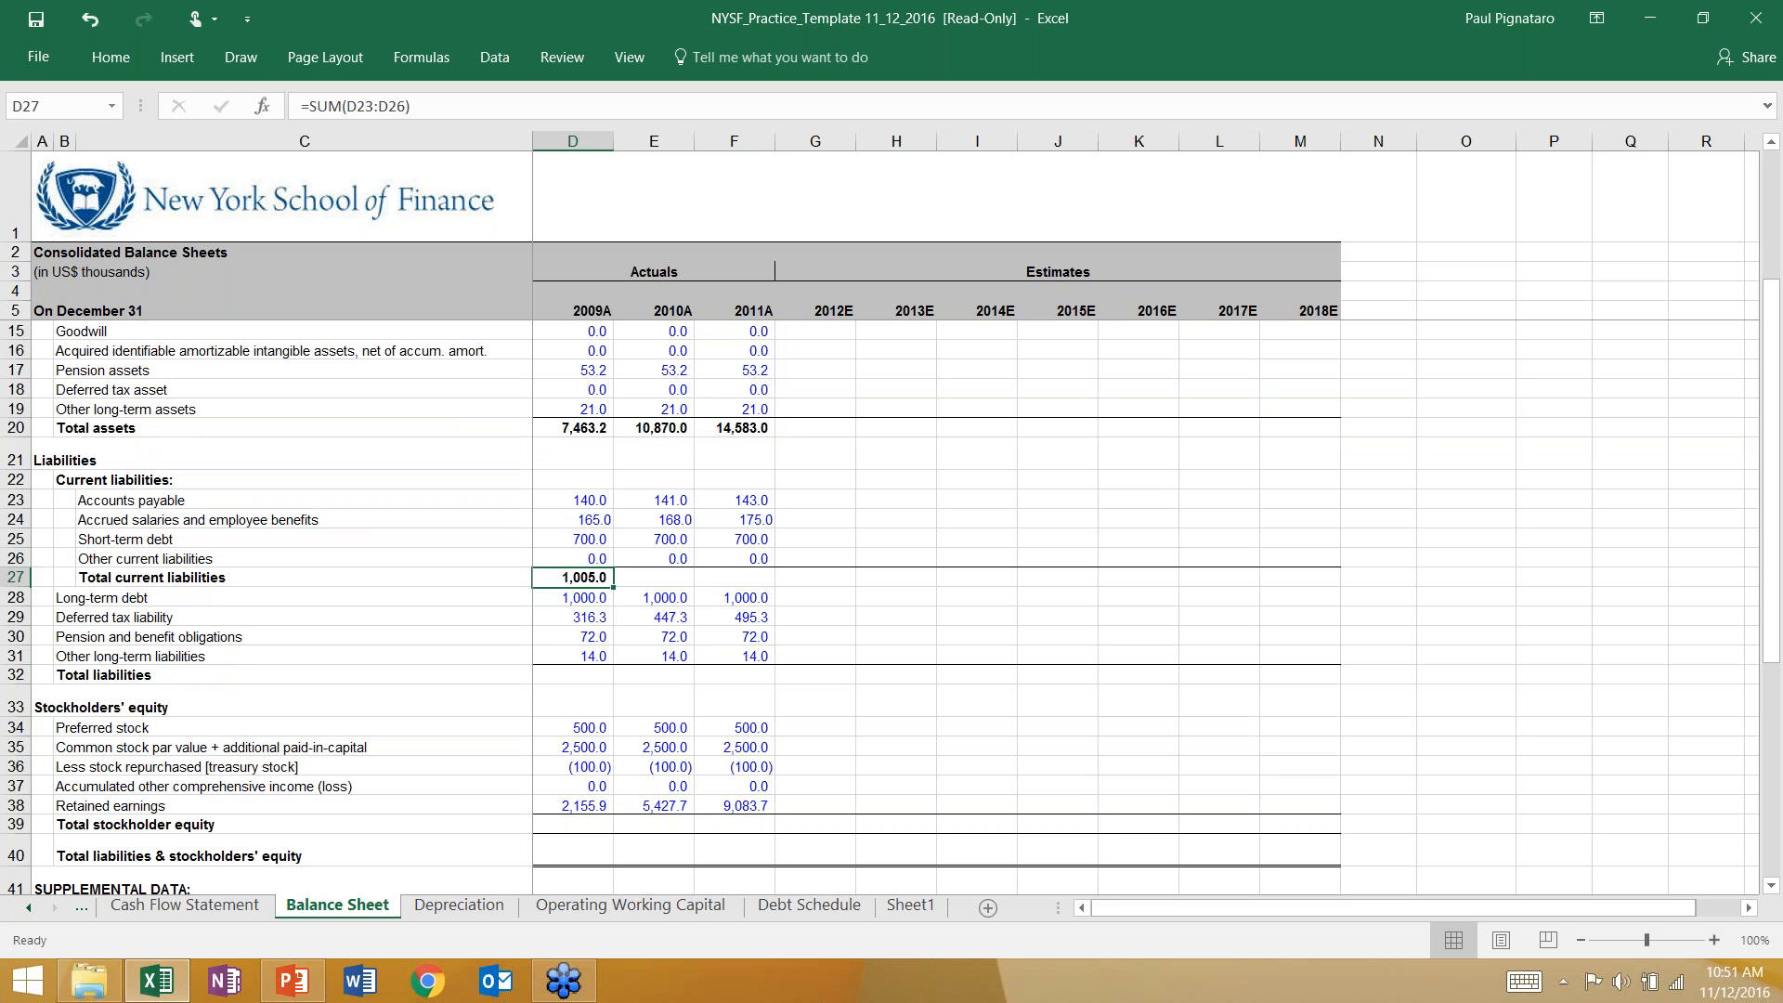
key(shift+Right)
key(shift+Right)
key(shift+Right)
key(shift+Left)
key(ctrl+r)
key(ctrl+u)
key(Down)
key(Down)
key(Down)
key(Down)
key(Down)
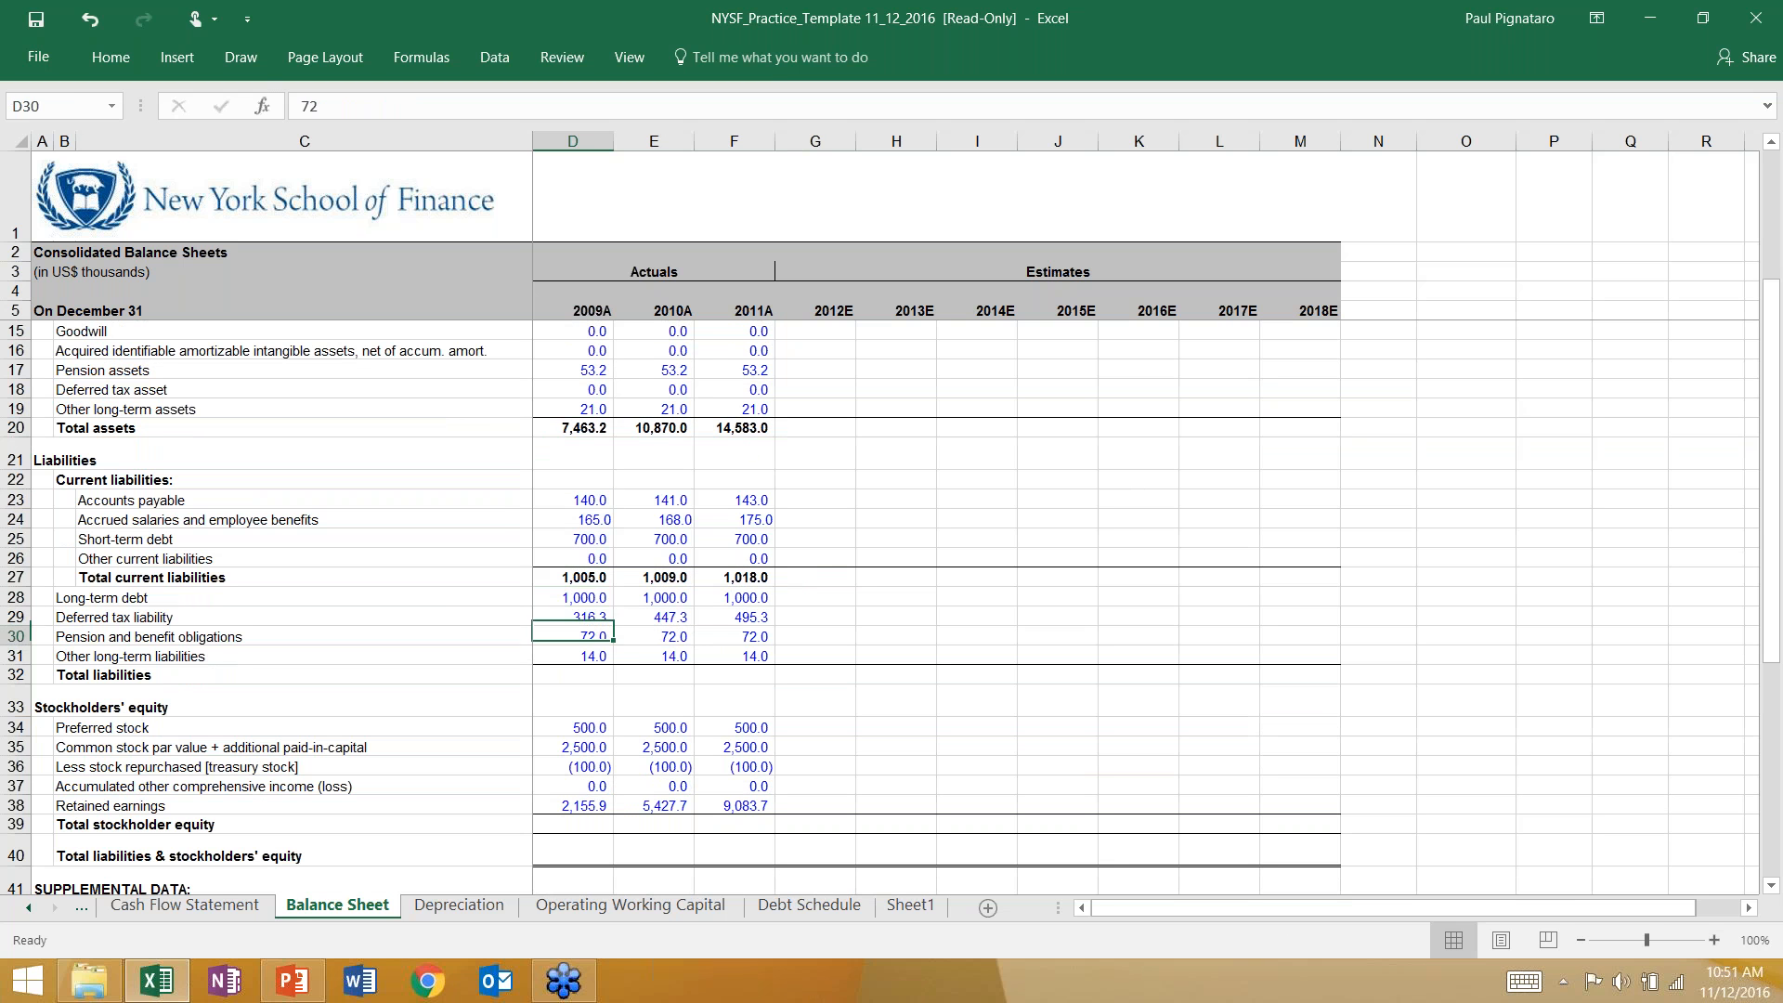
key(ctrl+z)
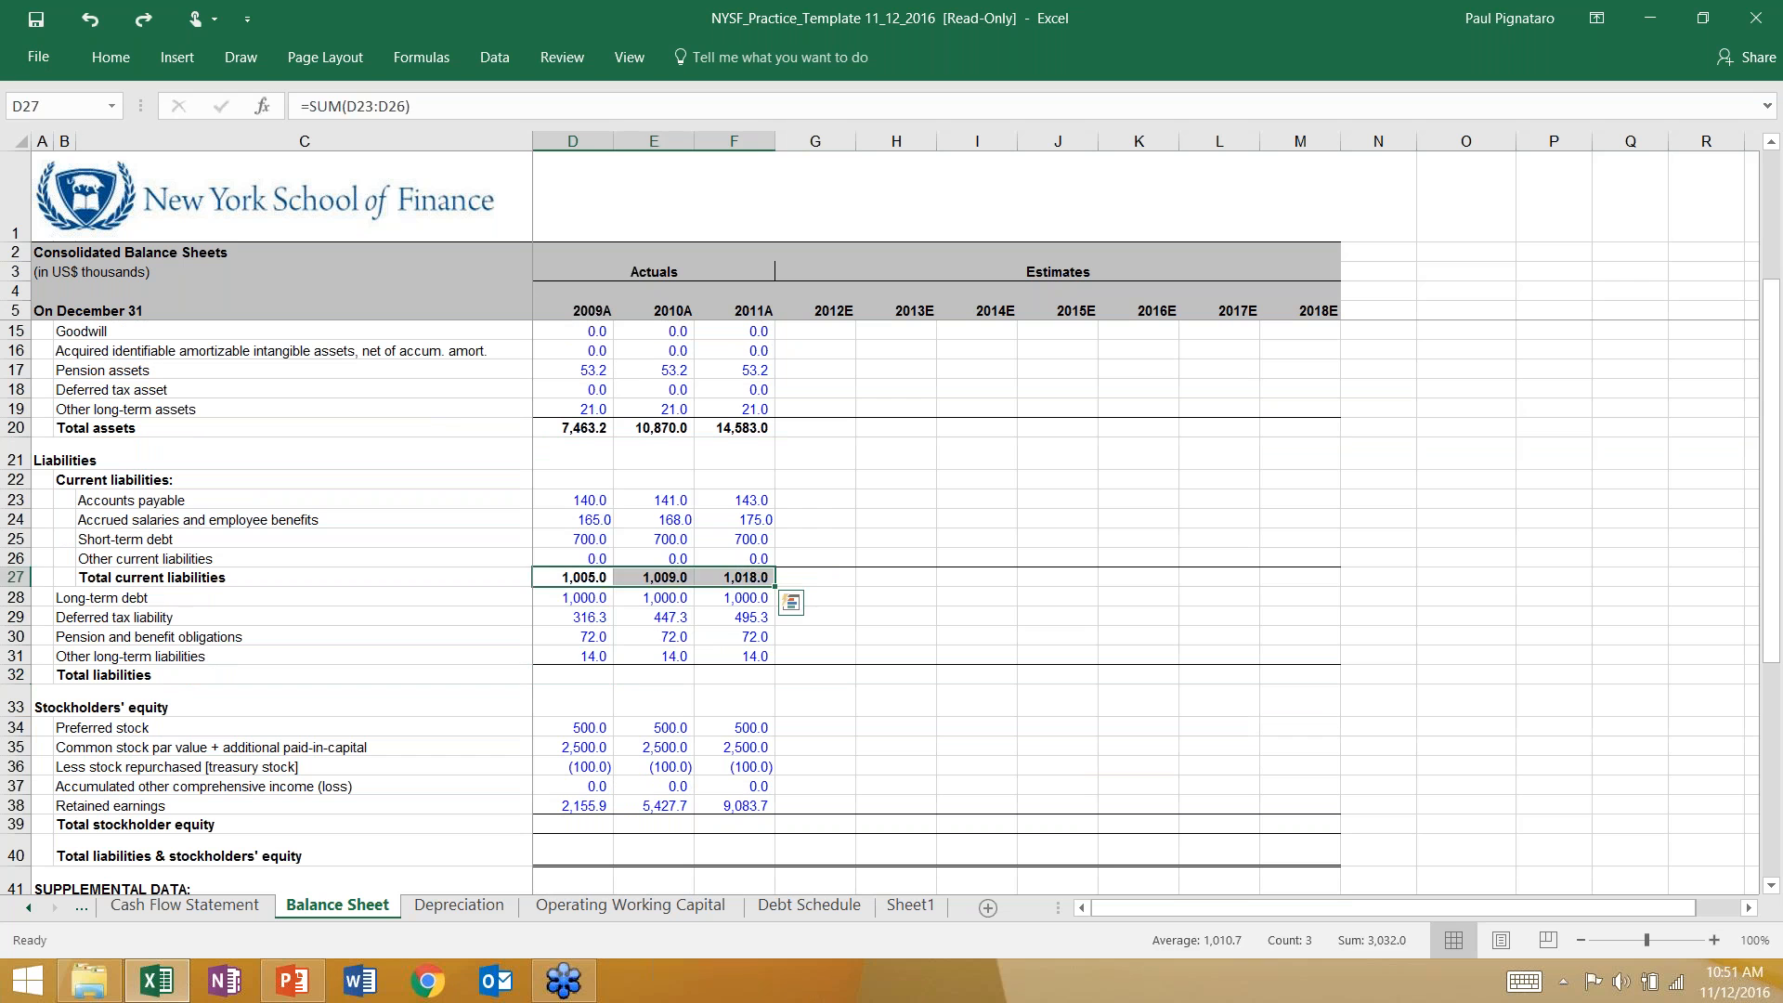
Step: Calculate 2009A total liabilities in D32 as =SUM(D27:D31), starting the range at total current liabilities
key(Down)
key(Down)
key(Down)
key(Down)
key(Down)
key(alt+equal)
key(shift+Up)
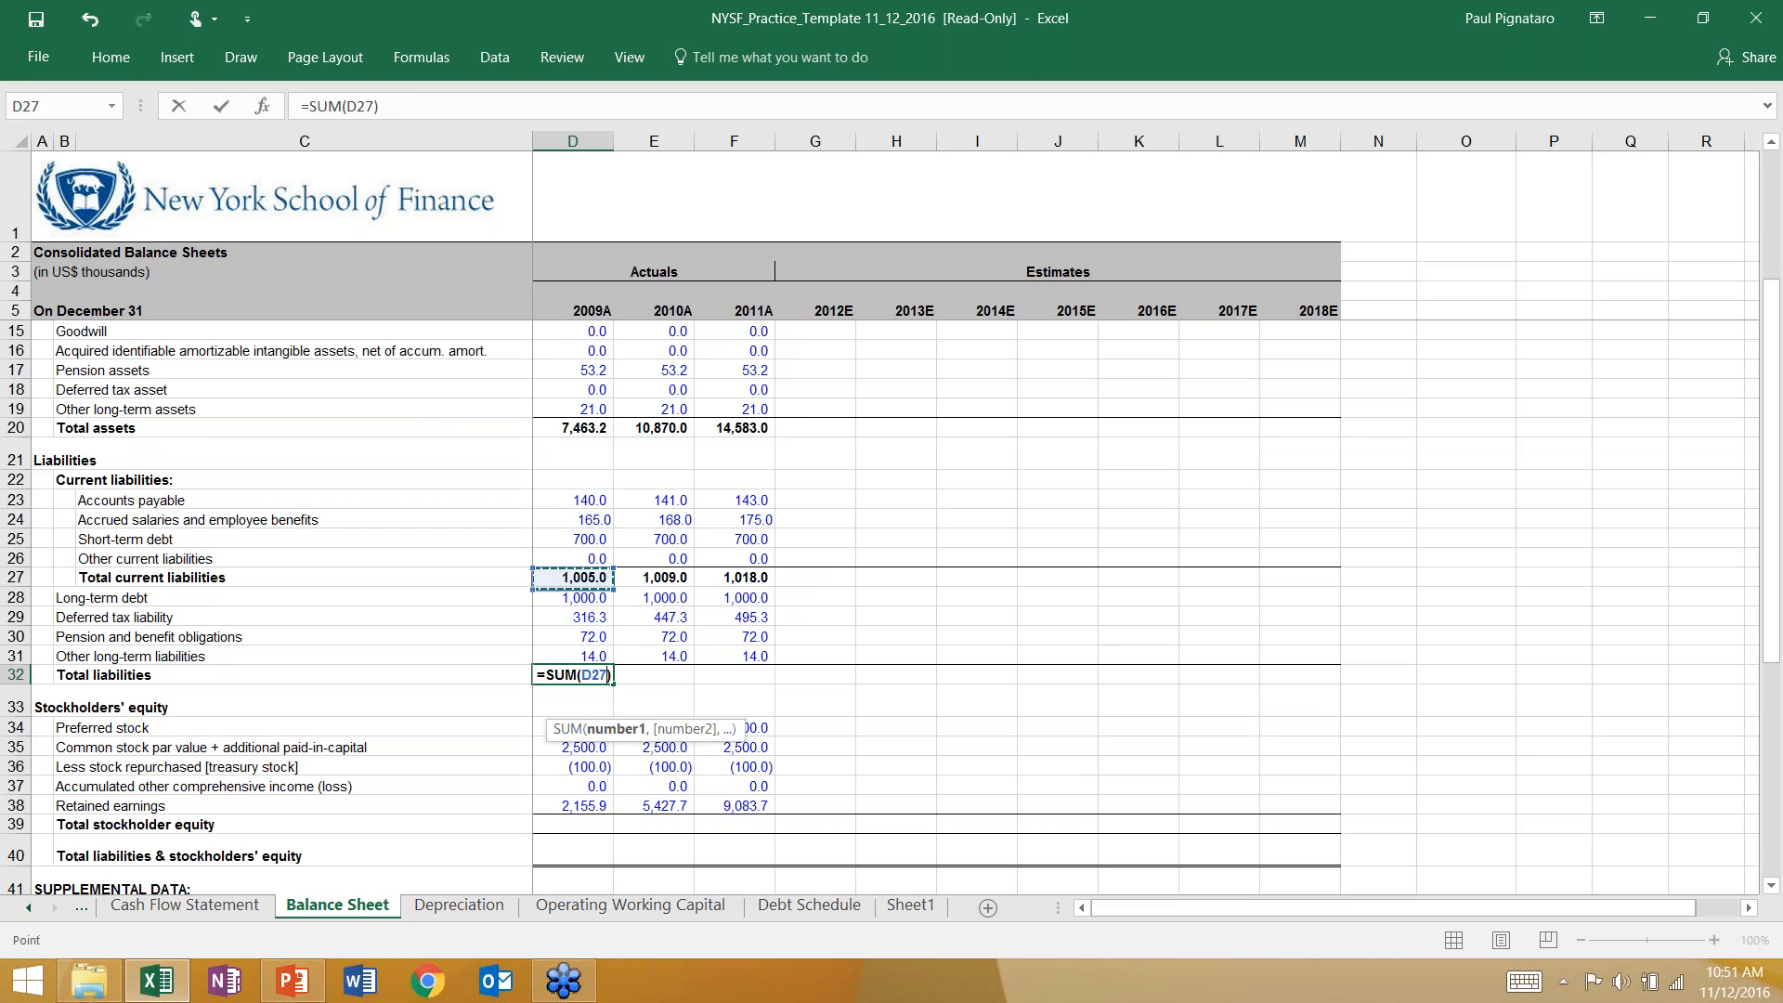
key(ctrl+Return)
Step: Copy the total liabilities formula across to 2010A and 2011A, and check the range summed in D32
key(shift+Right)
key(shift+Right)
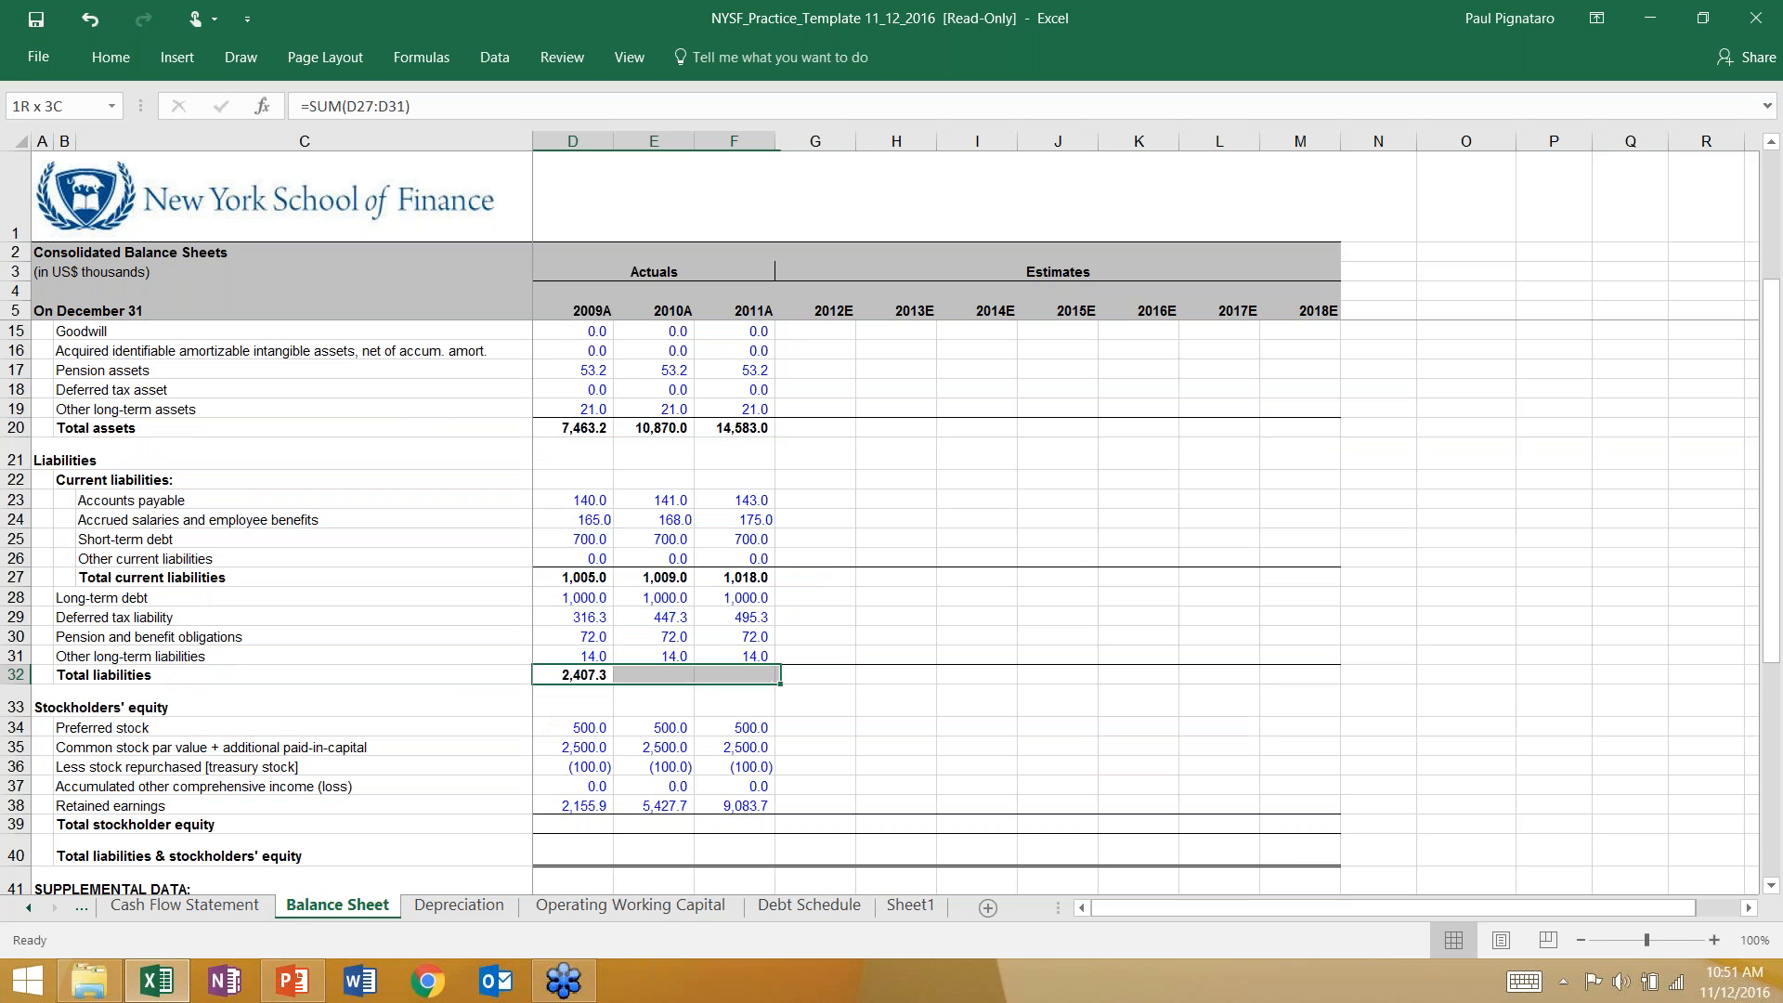
key(ctrl+r)
key(shift+Left)
key(shift+Left)
key(F2)
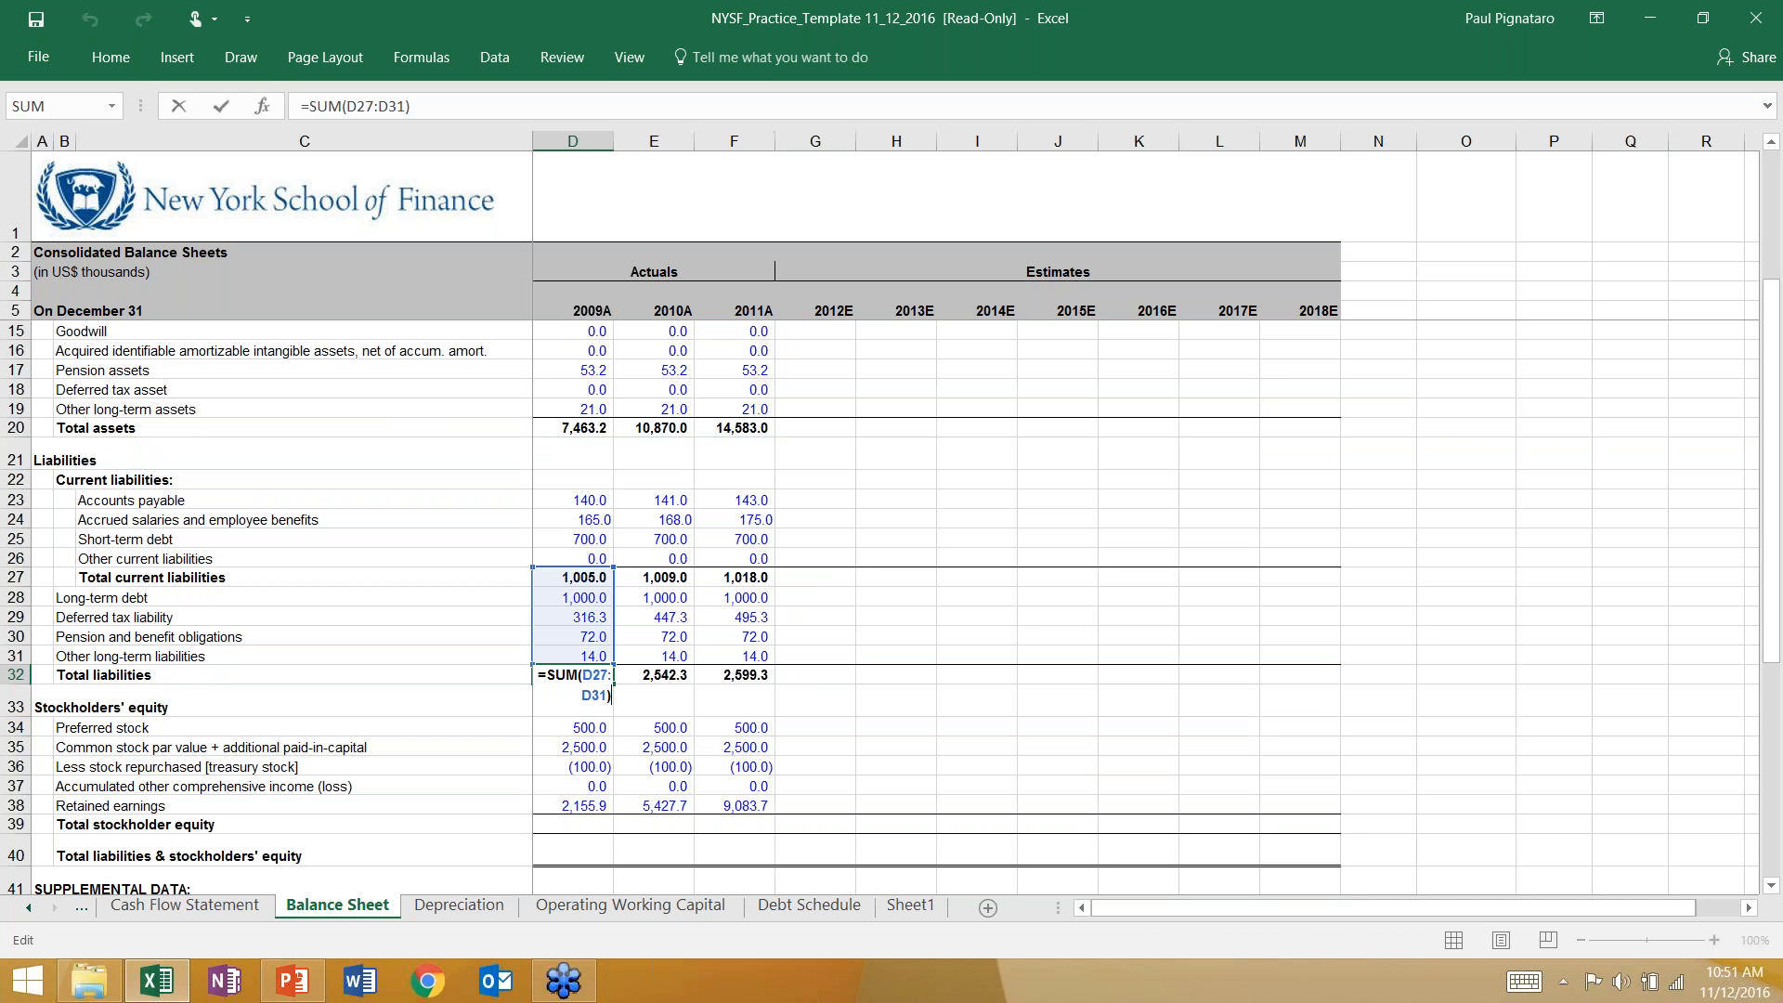
key(Return)
Step: Calculate total stockholder equity in D39 as =SUM(D34:D38) and copy the formula across to 2011A
key(Down)
key(Down)
key(Down)
key(Down)
key(Down)
key(Down)
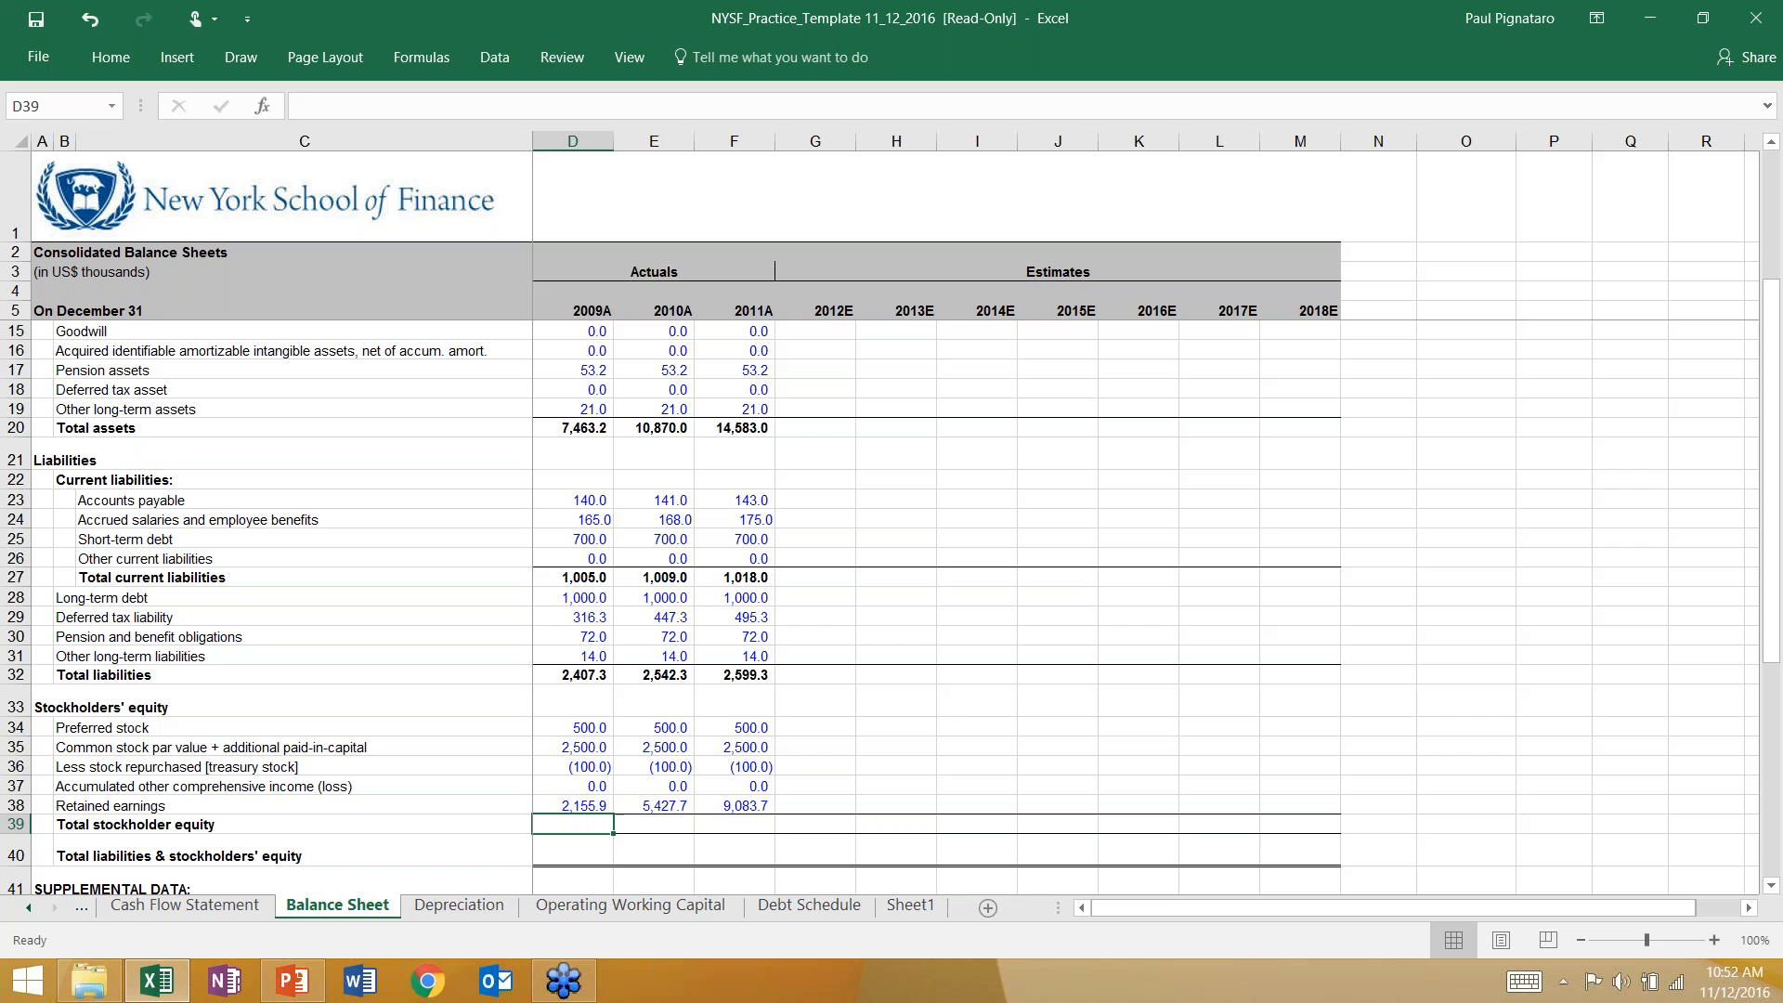
key(alt+equal)
key(ctrl+Return)
key(shift+Right)
key(shift+Right)
key(ctrl+r)
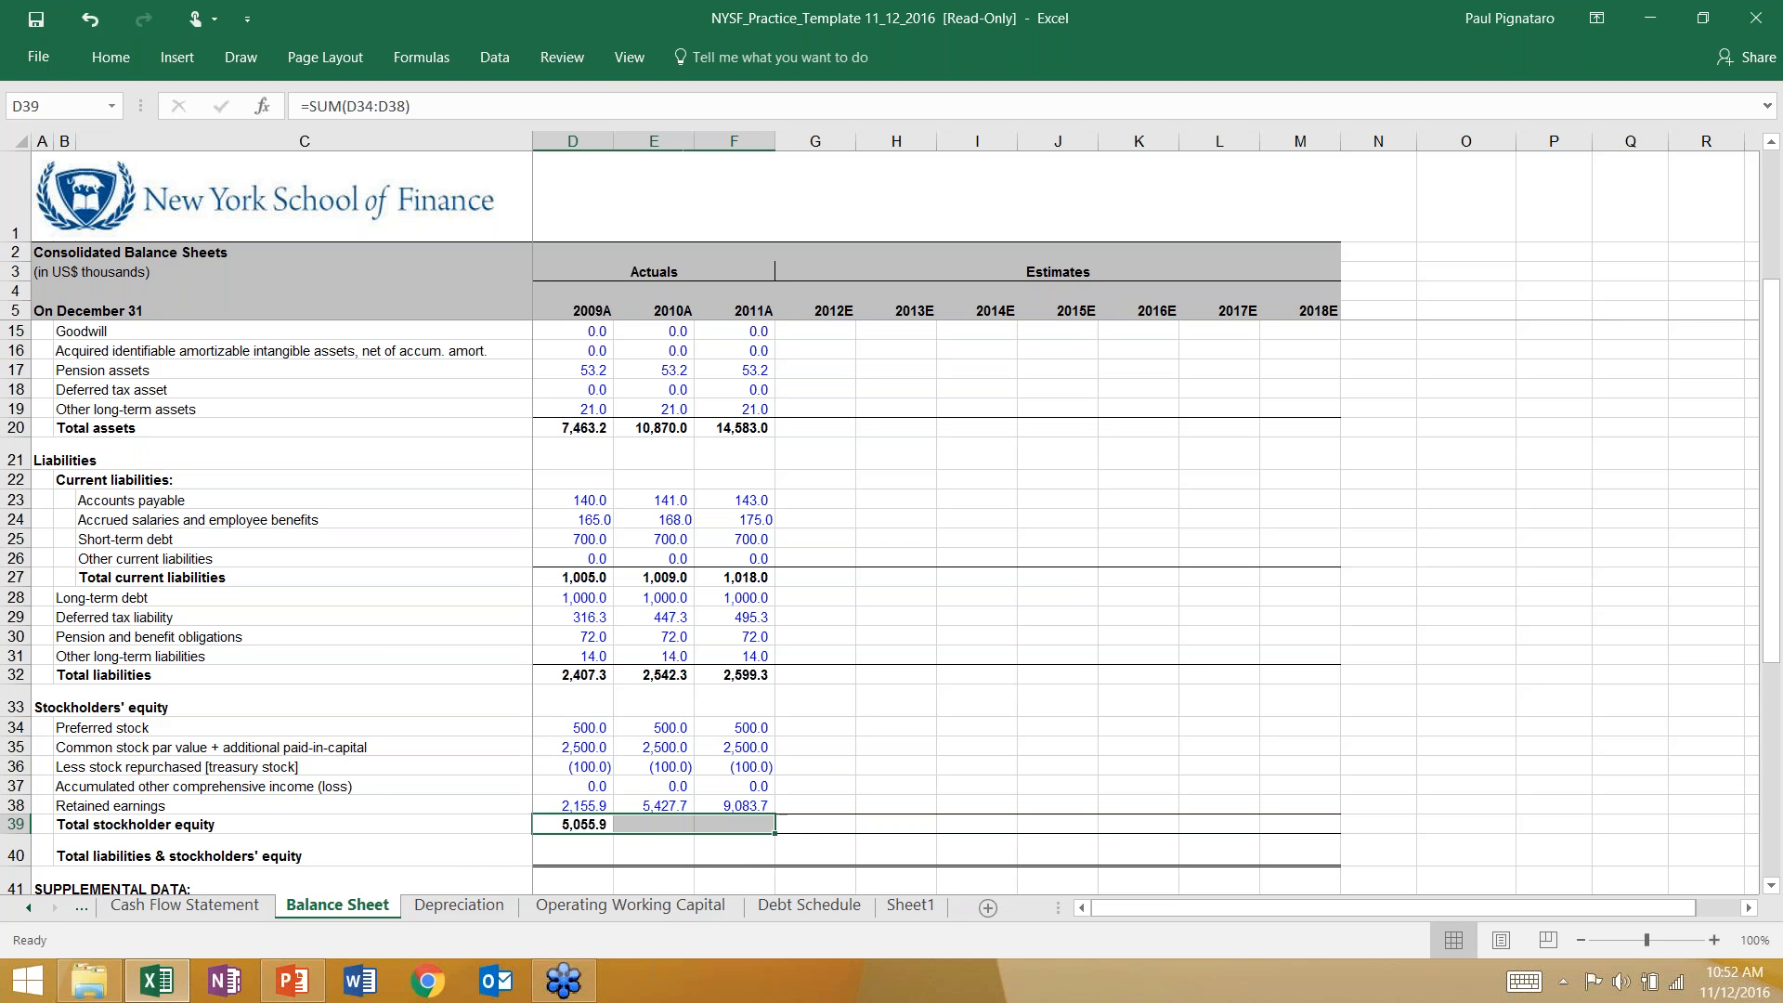
Step: Calculate 2009A total liabilities and stockholders' equity in D40 as =D39+D32
key(Down)
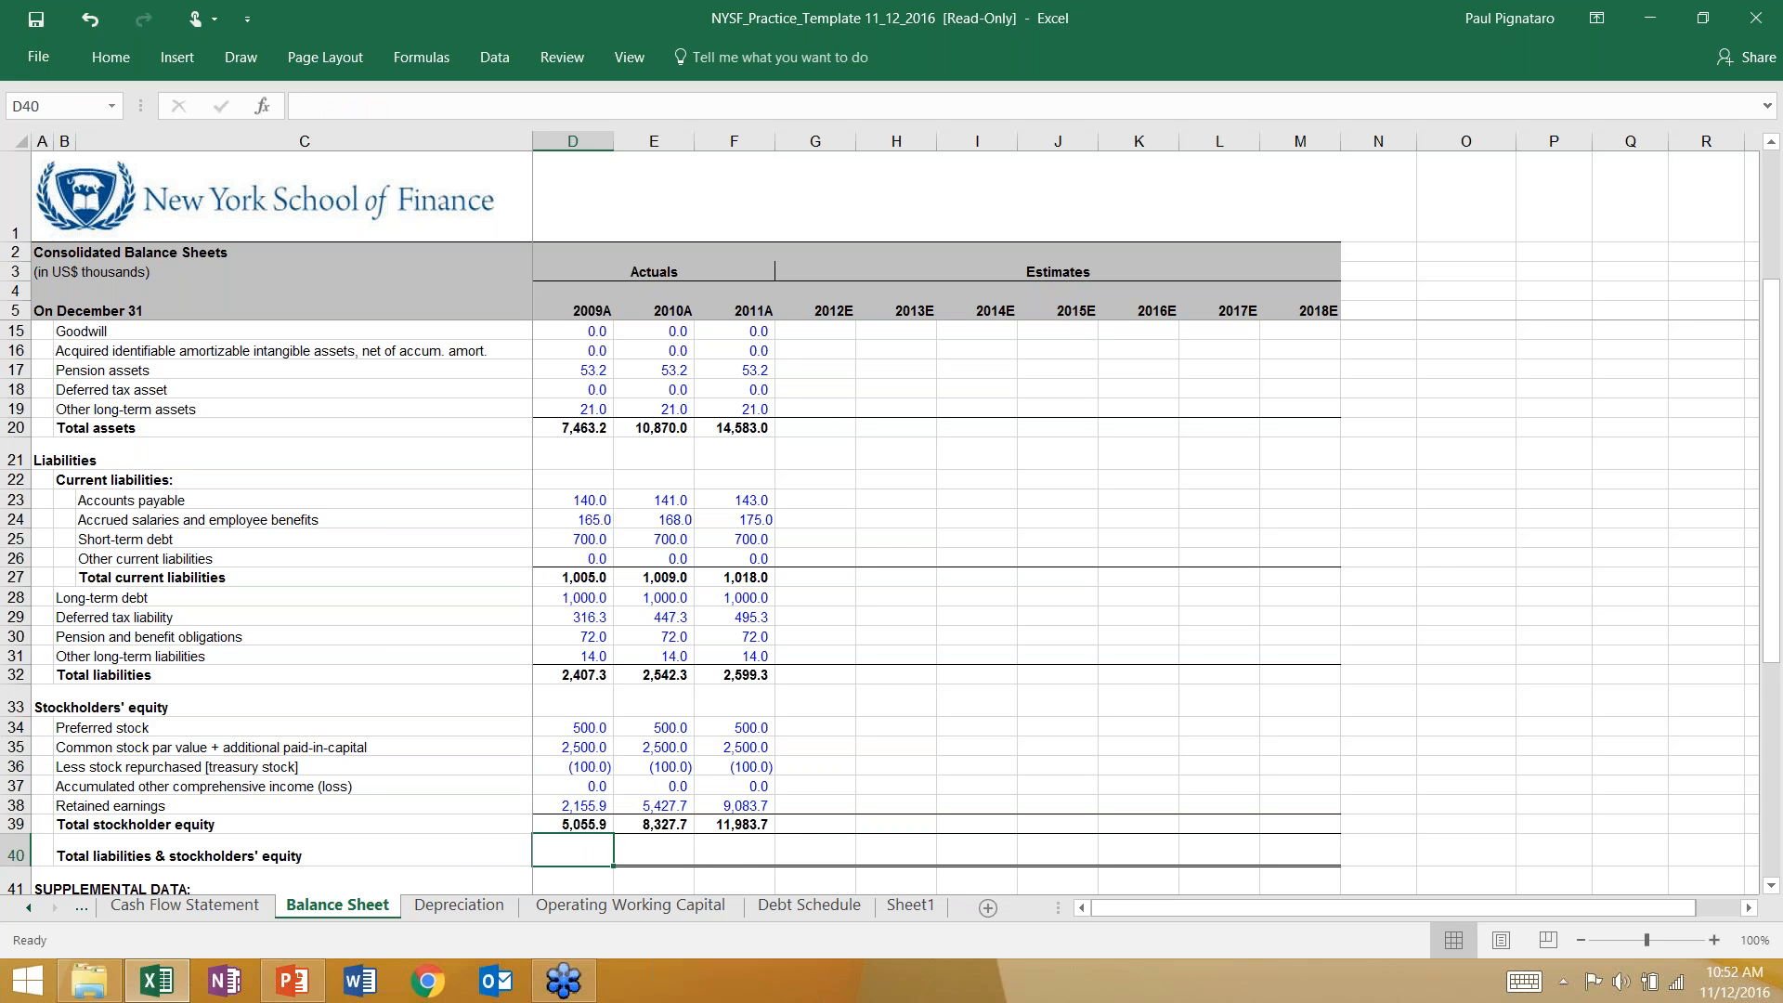
text(=)
key(Up)
text(+)
key(Up)
key(Up)
key(Up)
key(Up)
key(Up)
key(Up)
key(Up)
key(Up)
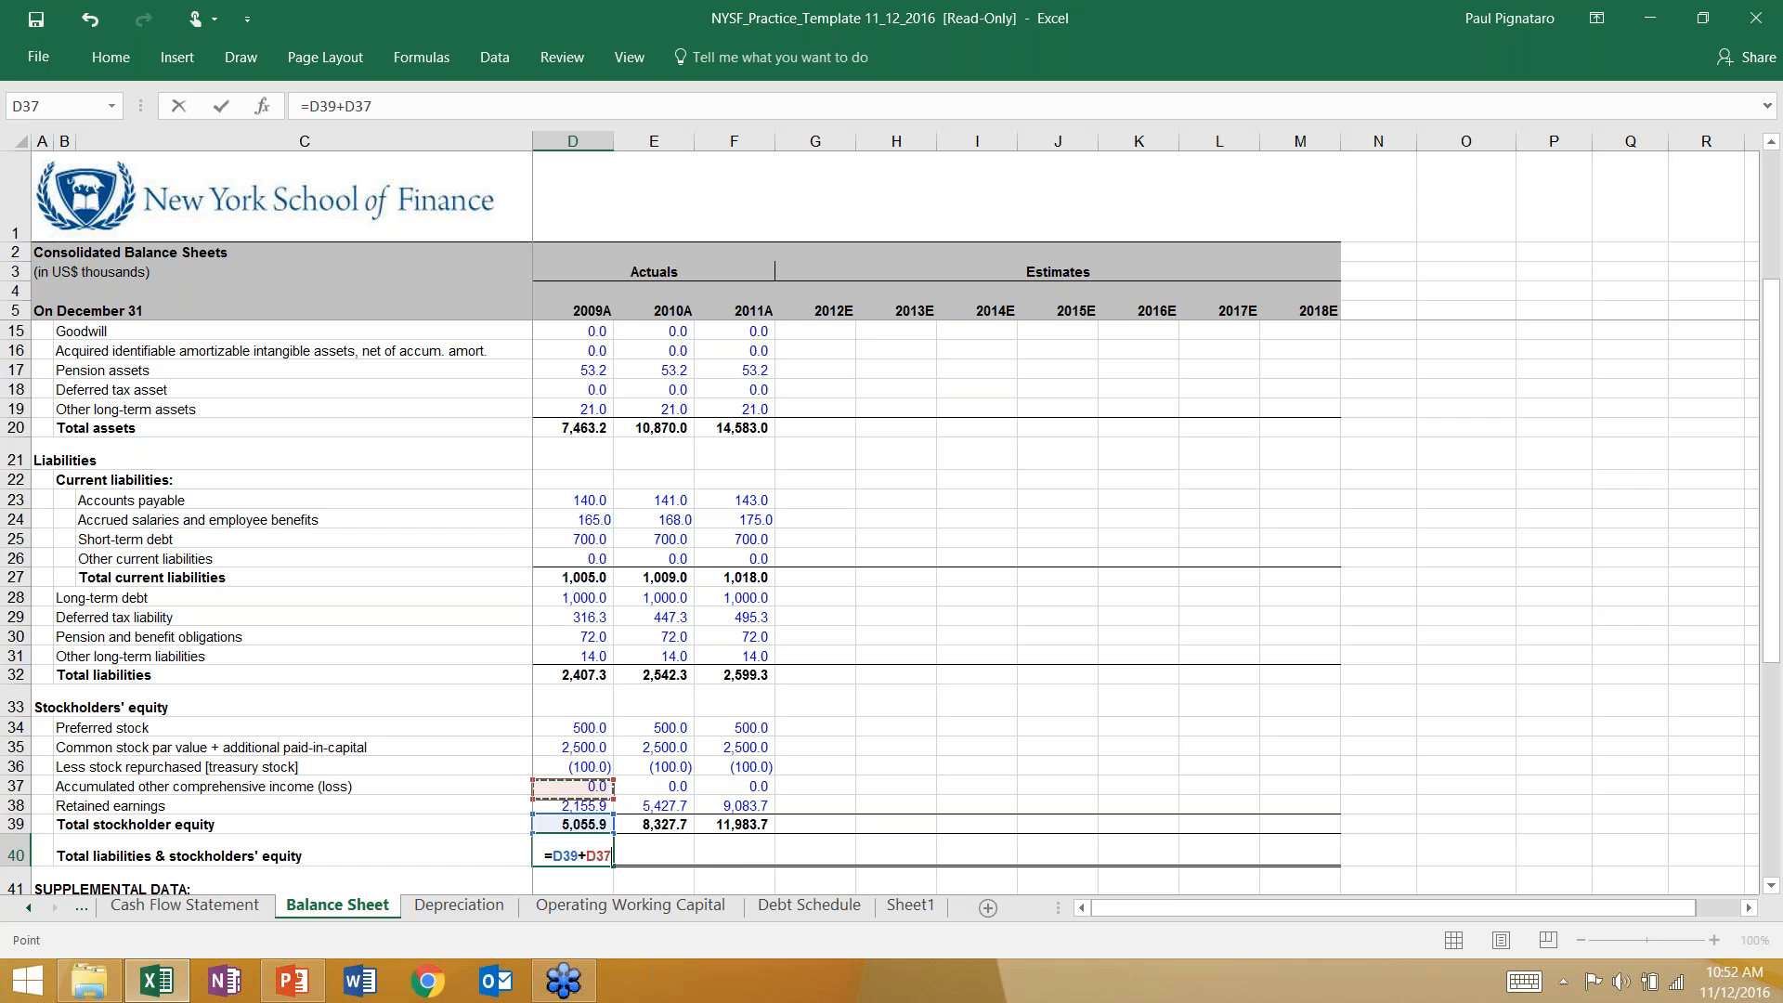
key(Return)
Step: Copy the total liabilities and stockholders' equity formula from D40 across to 2010A and 2011A
key(Up)
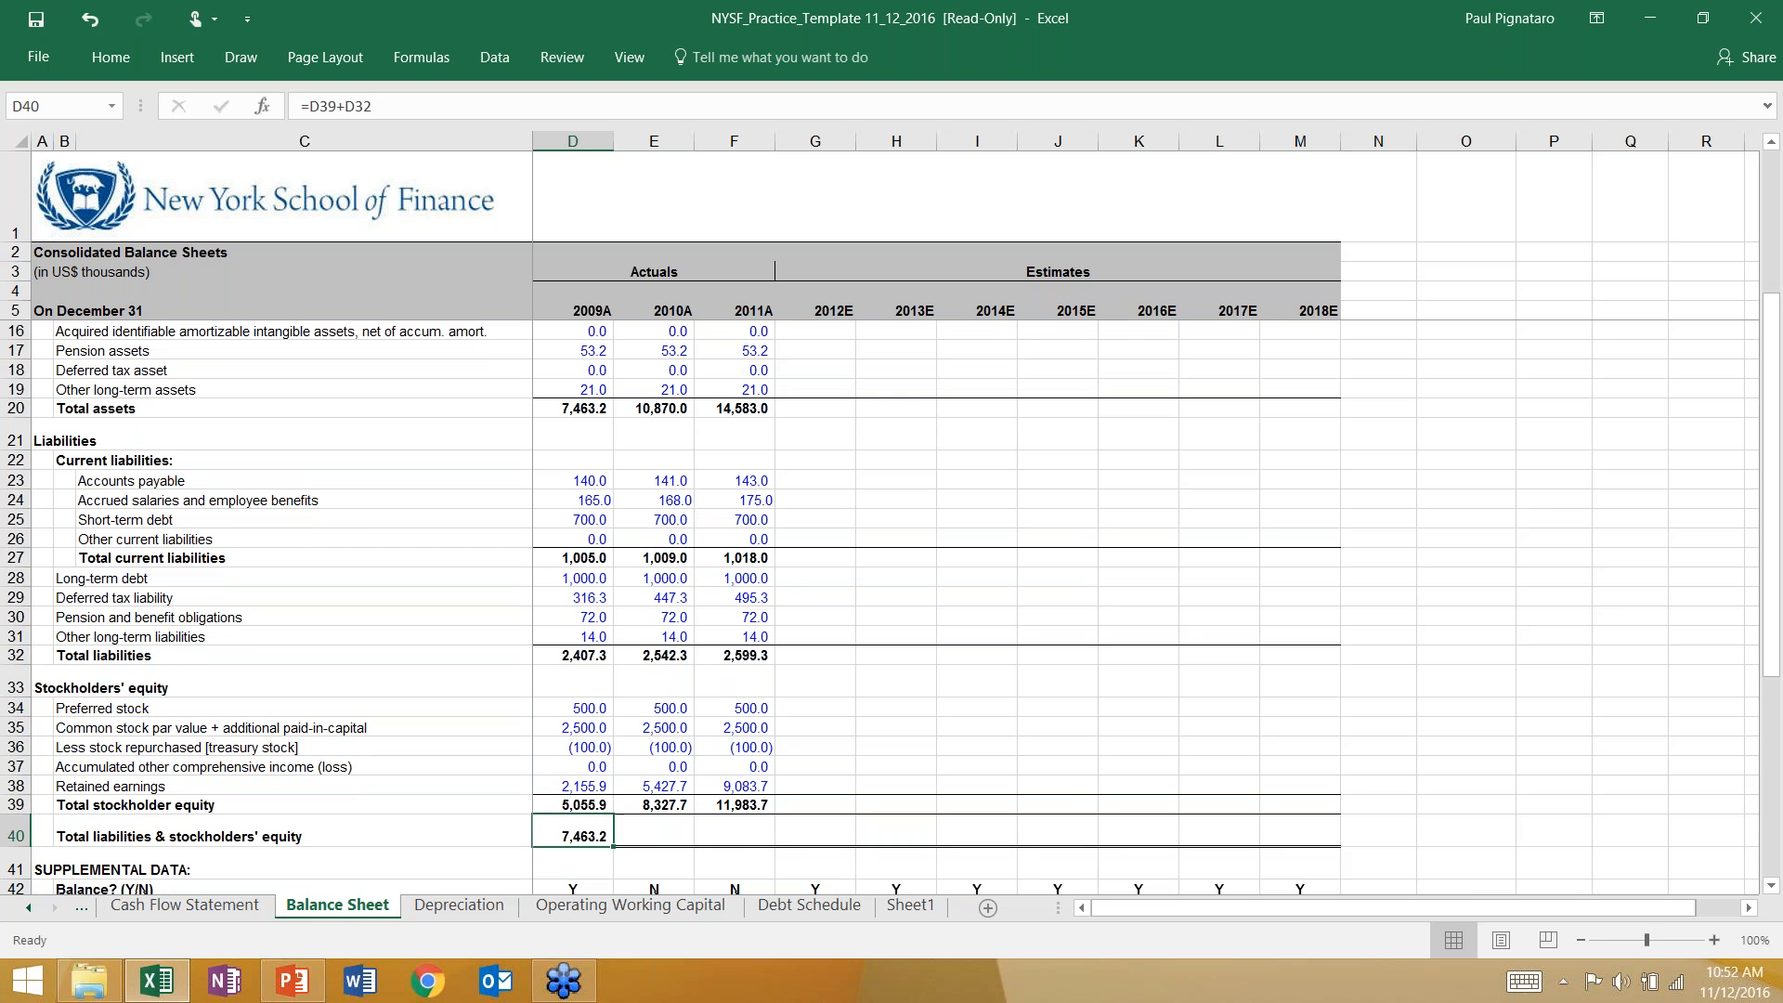
key(shift+Right)
key(shift+Right)
key(ctrl+r)
Step: Compare total liabilities and stockholders' equity with total assets and the balance check, and look over the blank 2012E–2018E current asset cells
scroll(618, 492, down, 3)
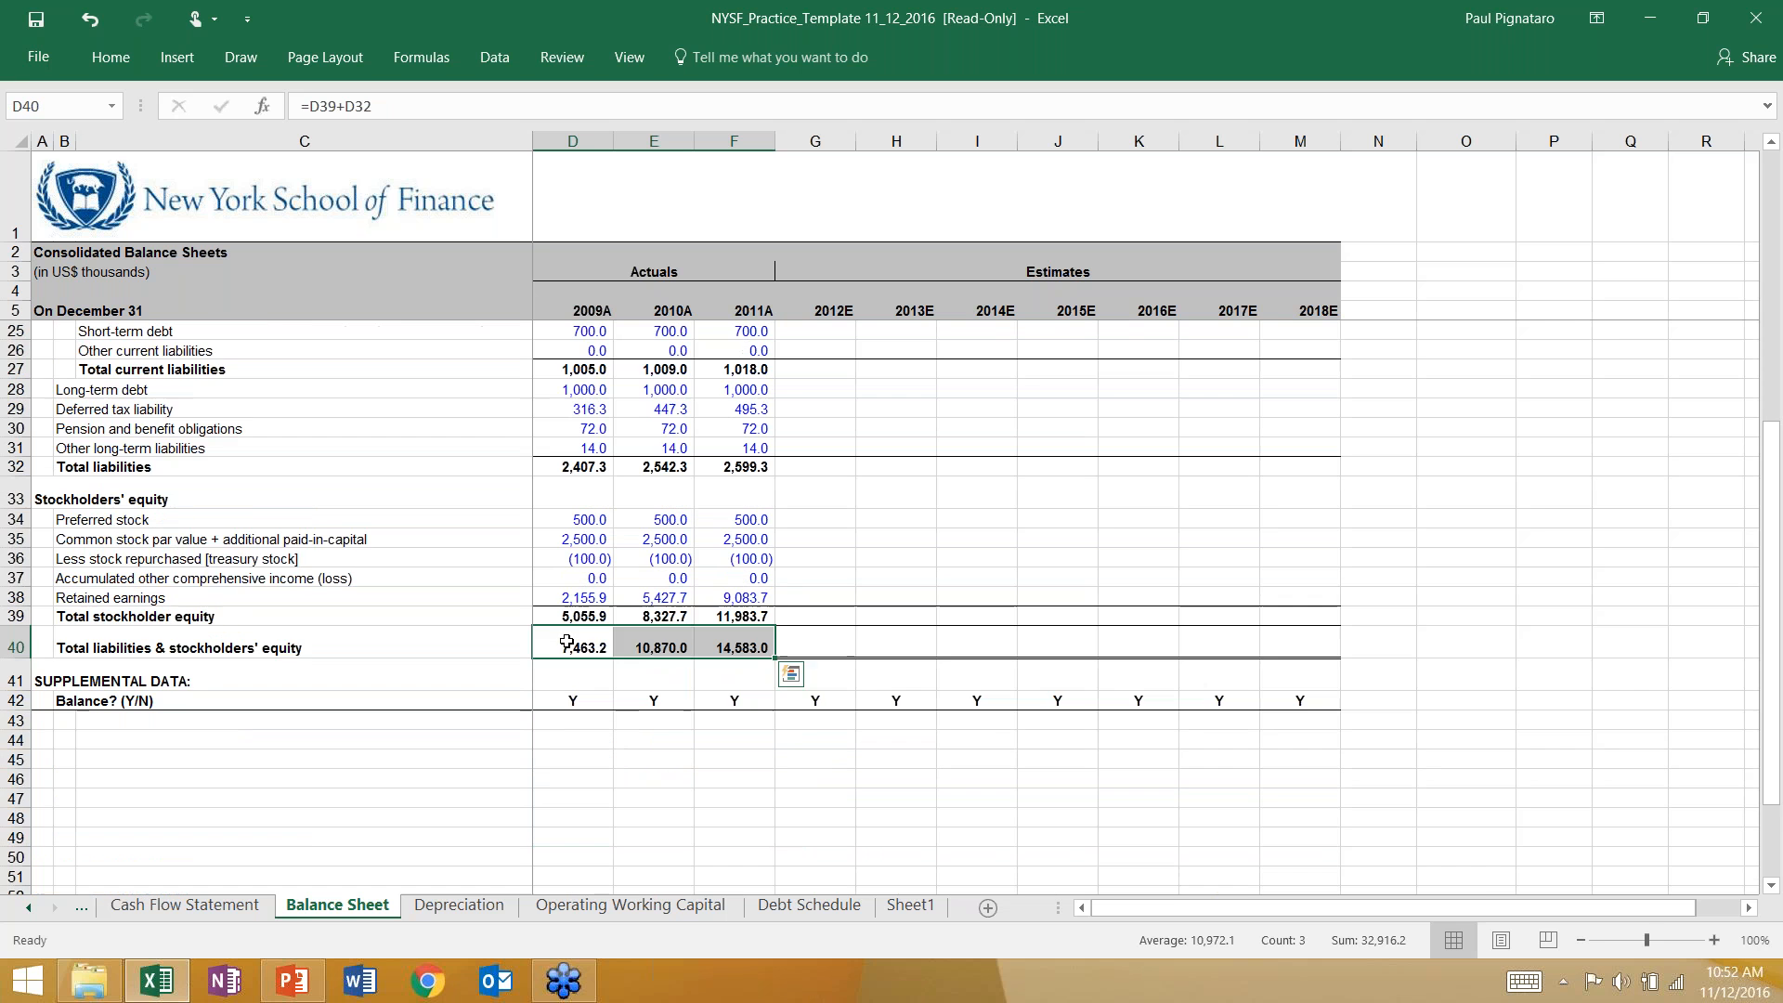
click(758, 641)
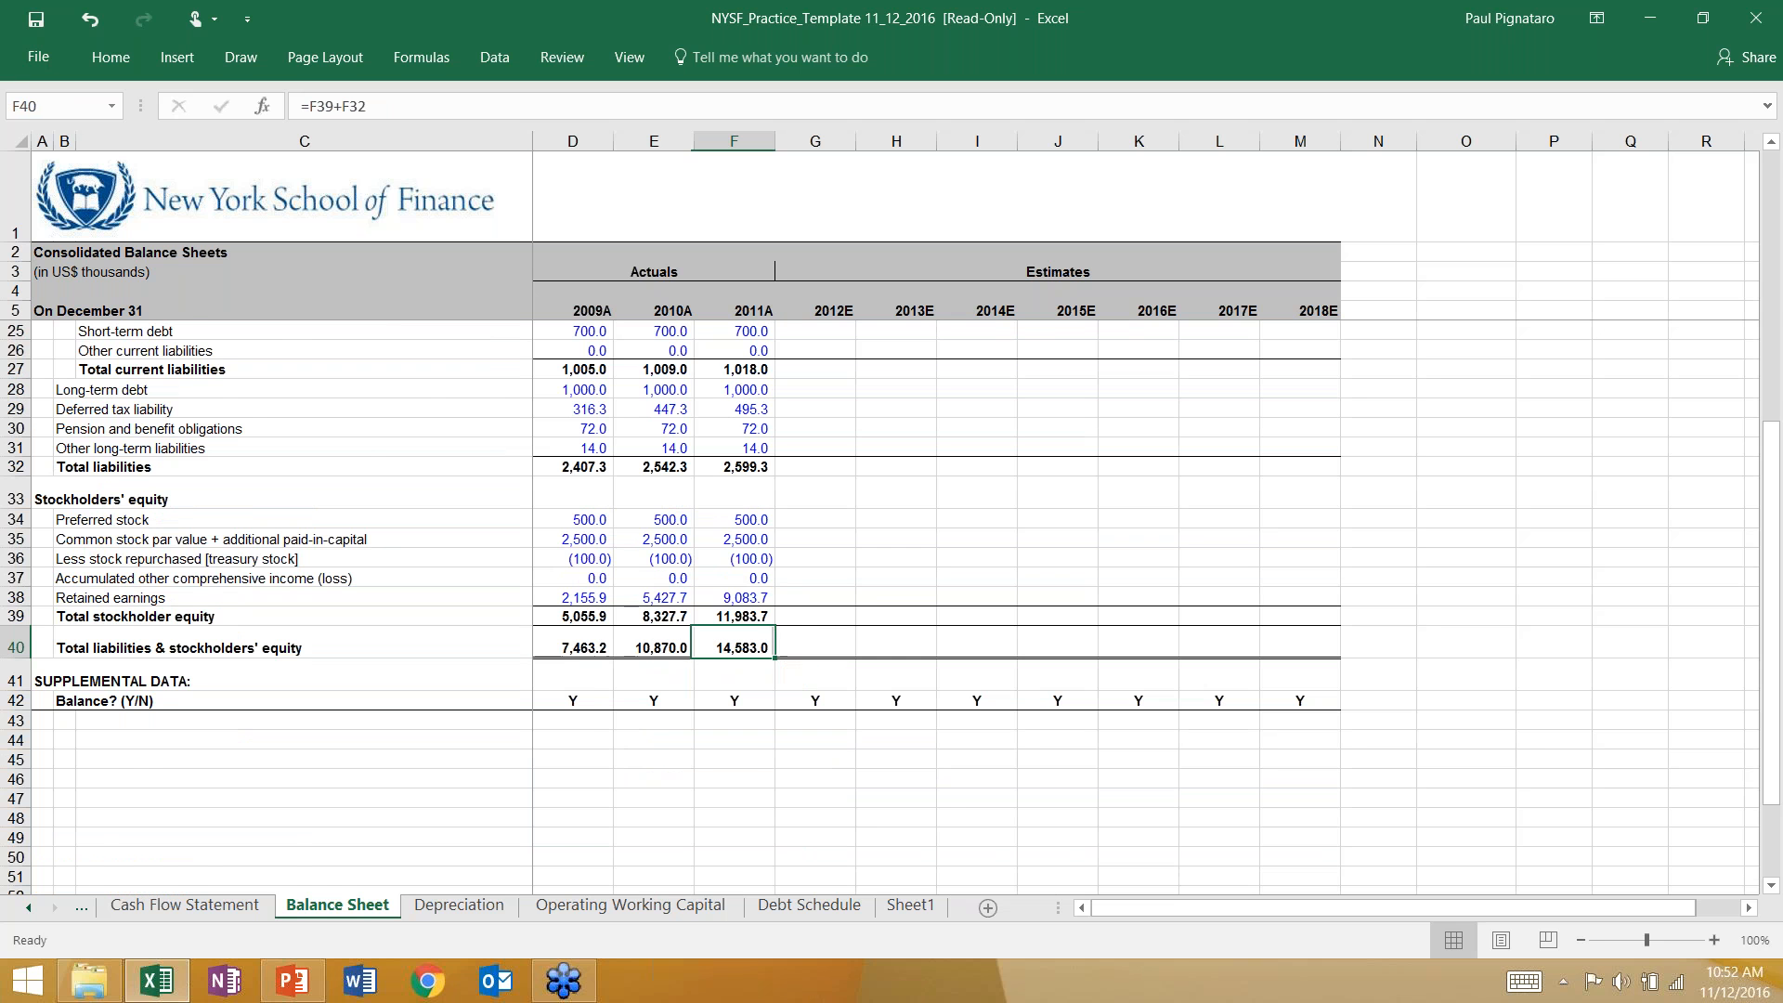
scroll(797, 627, up, 6)
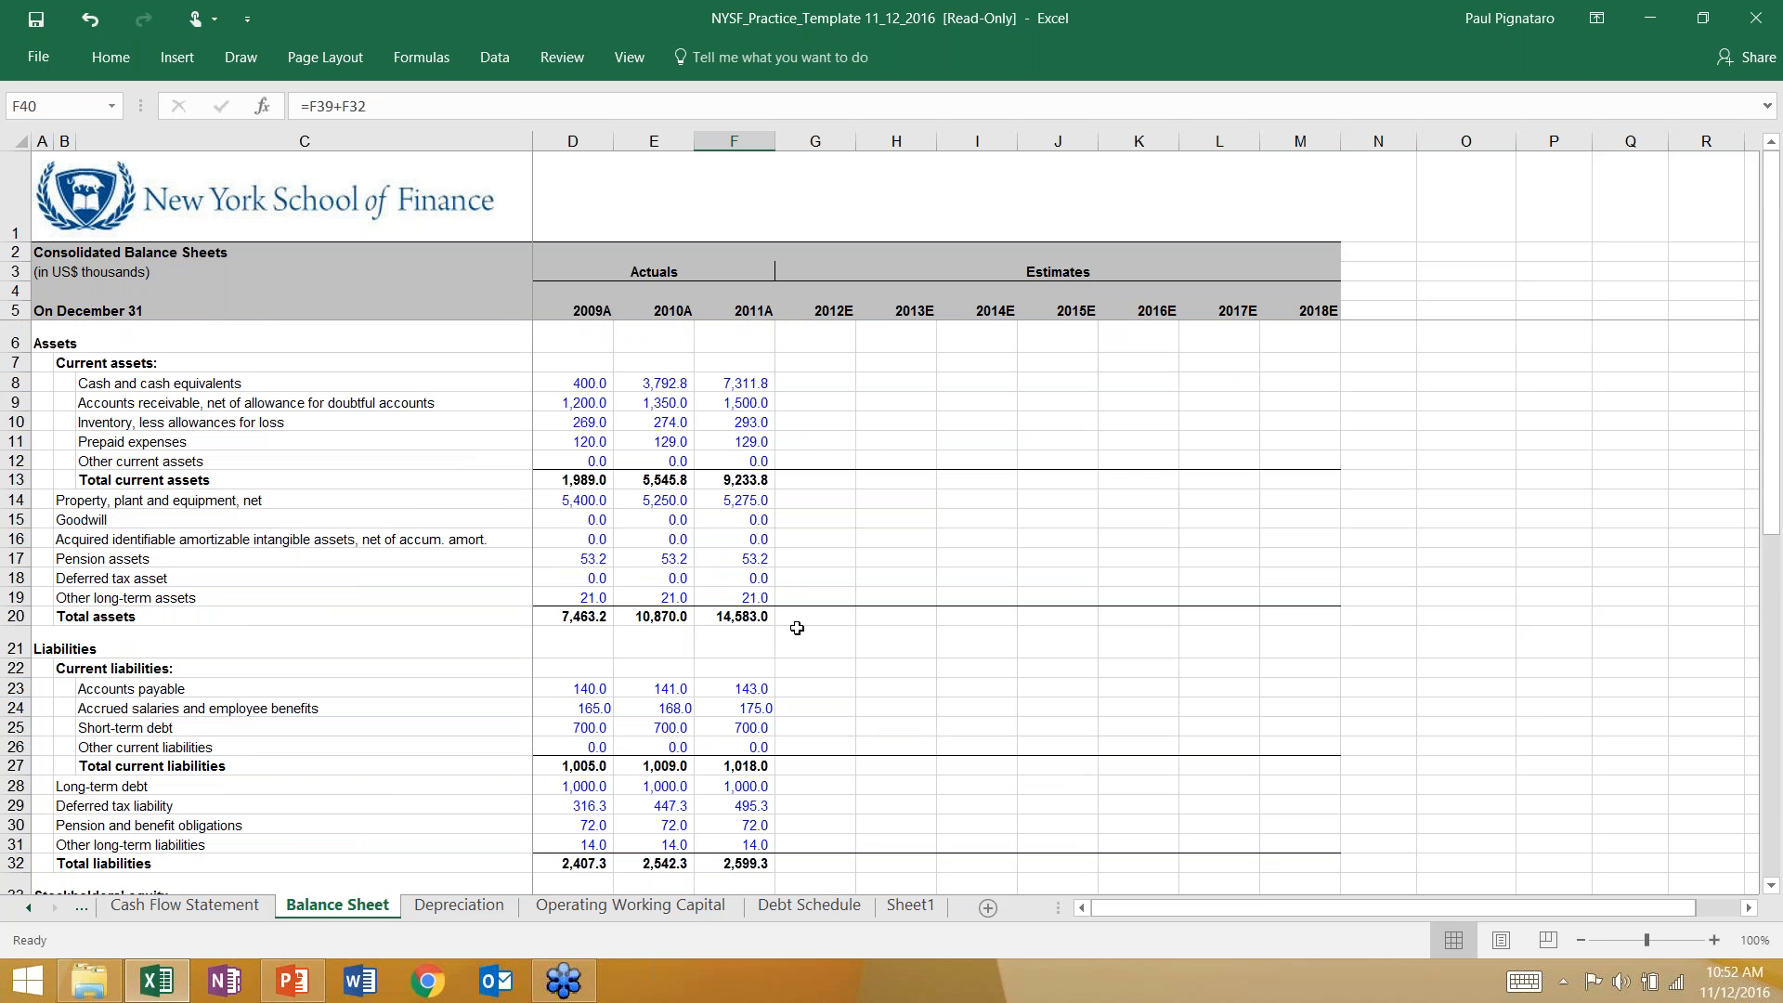
scroll(796, 628, down, 5)
scroll(777, 605, up, 2)
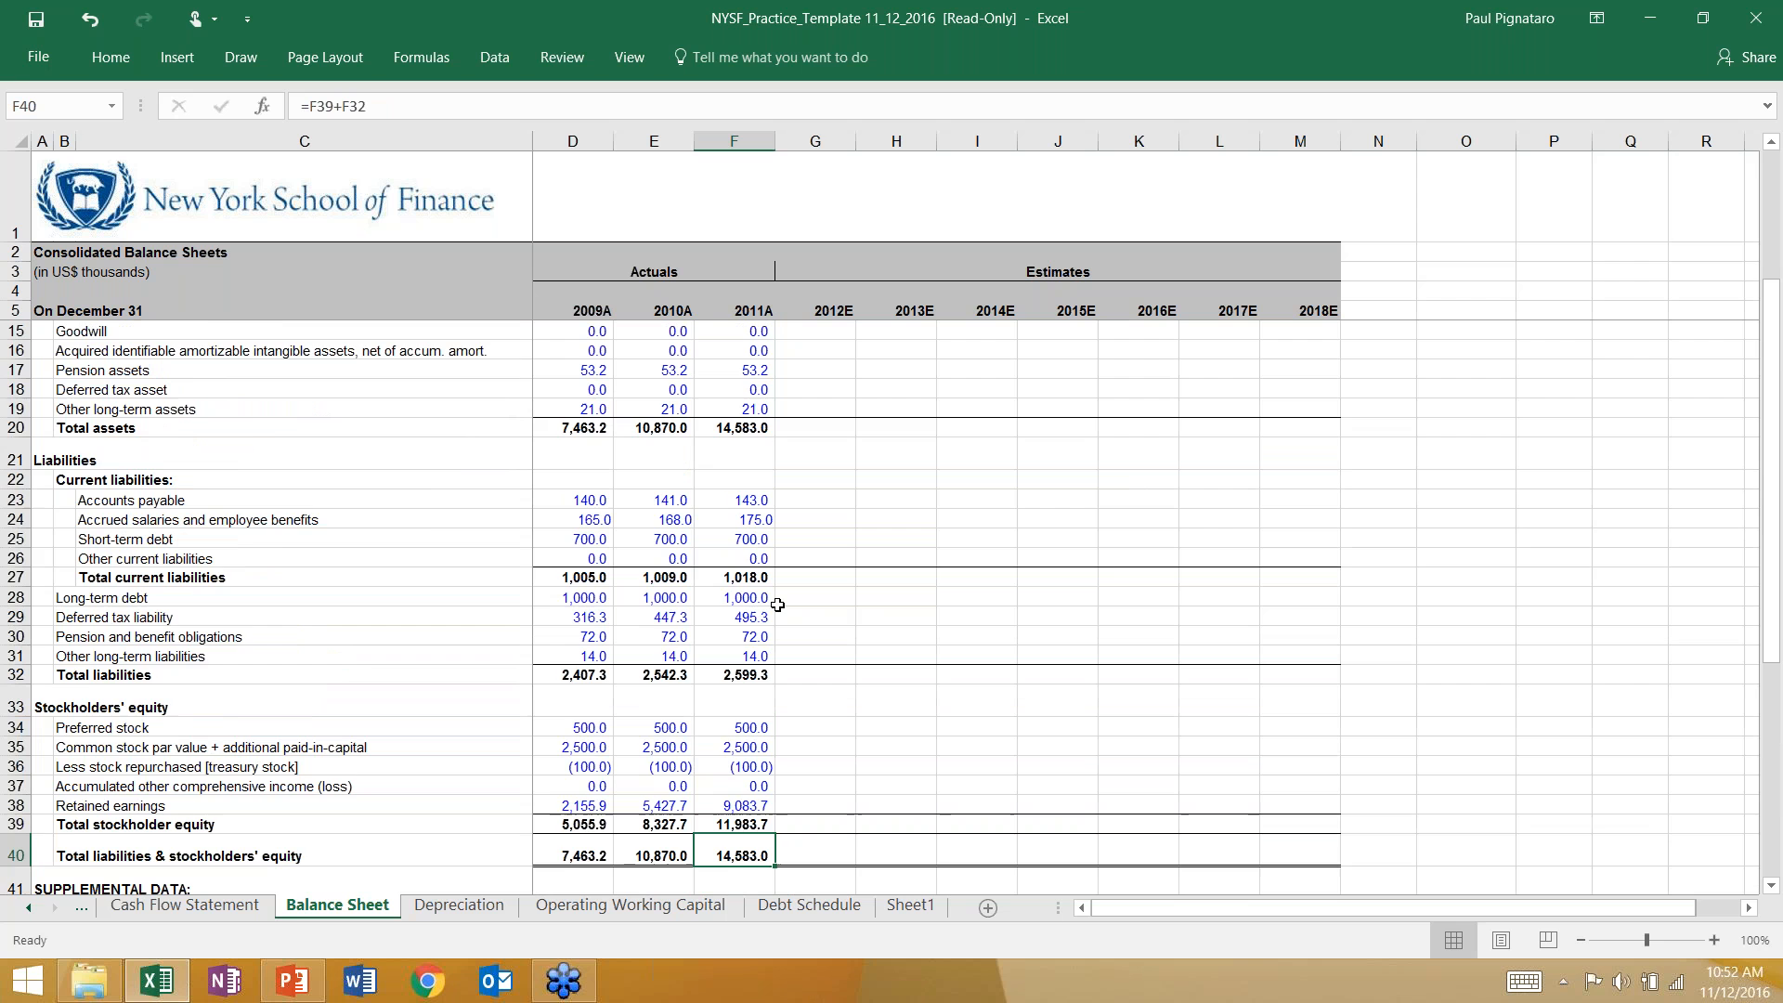
scroll(777, 605, up, 3)
drag(742, 382, 1270, 456)
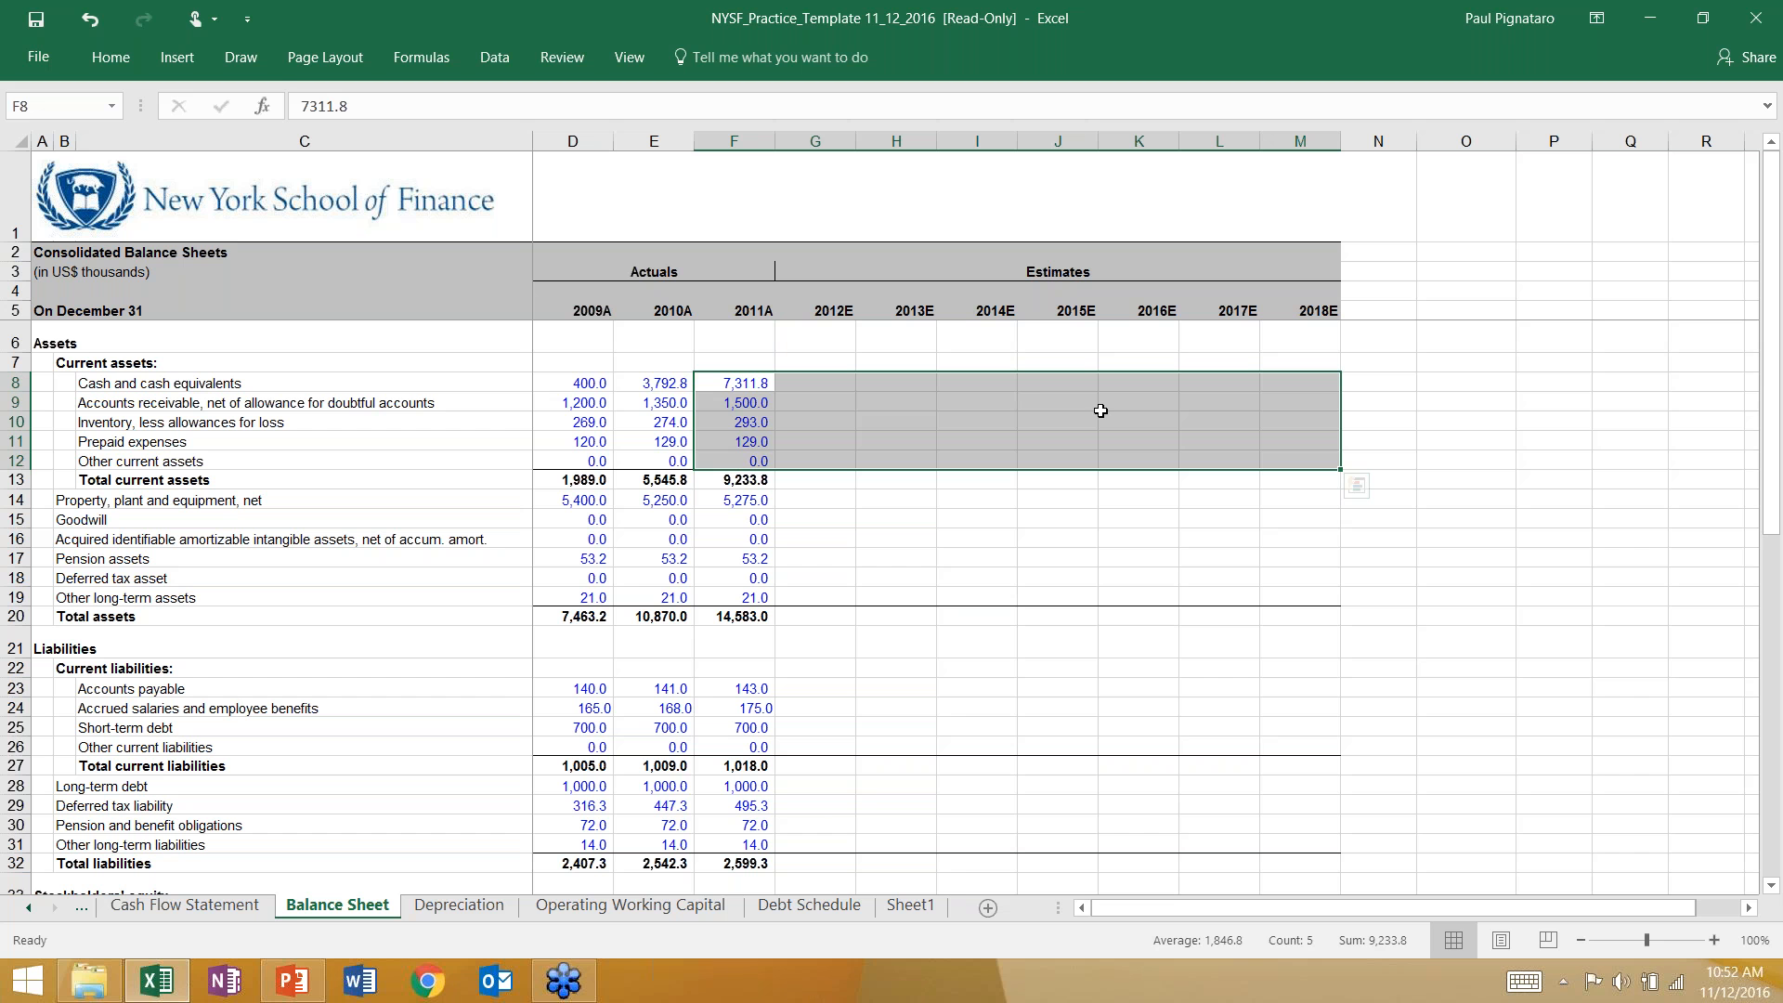
click(823, 385)
drag(809, 384, 1271, 457)
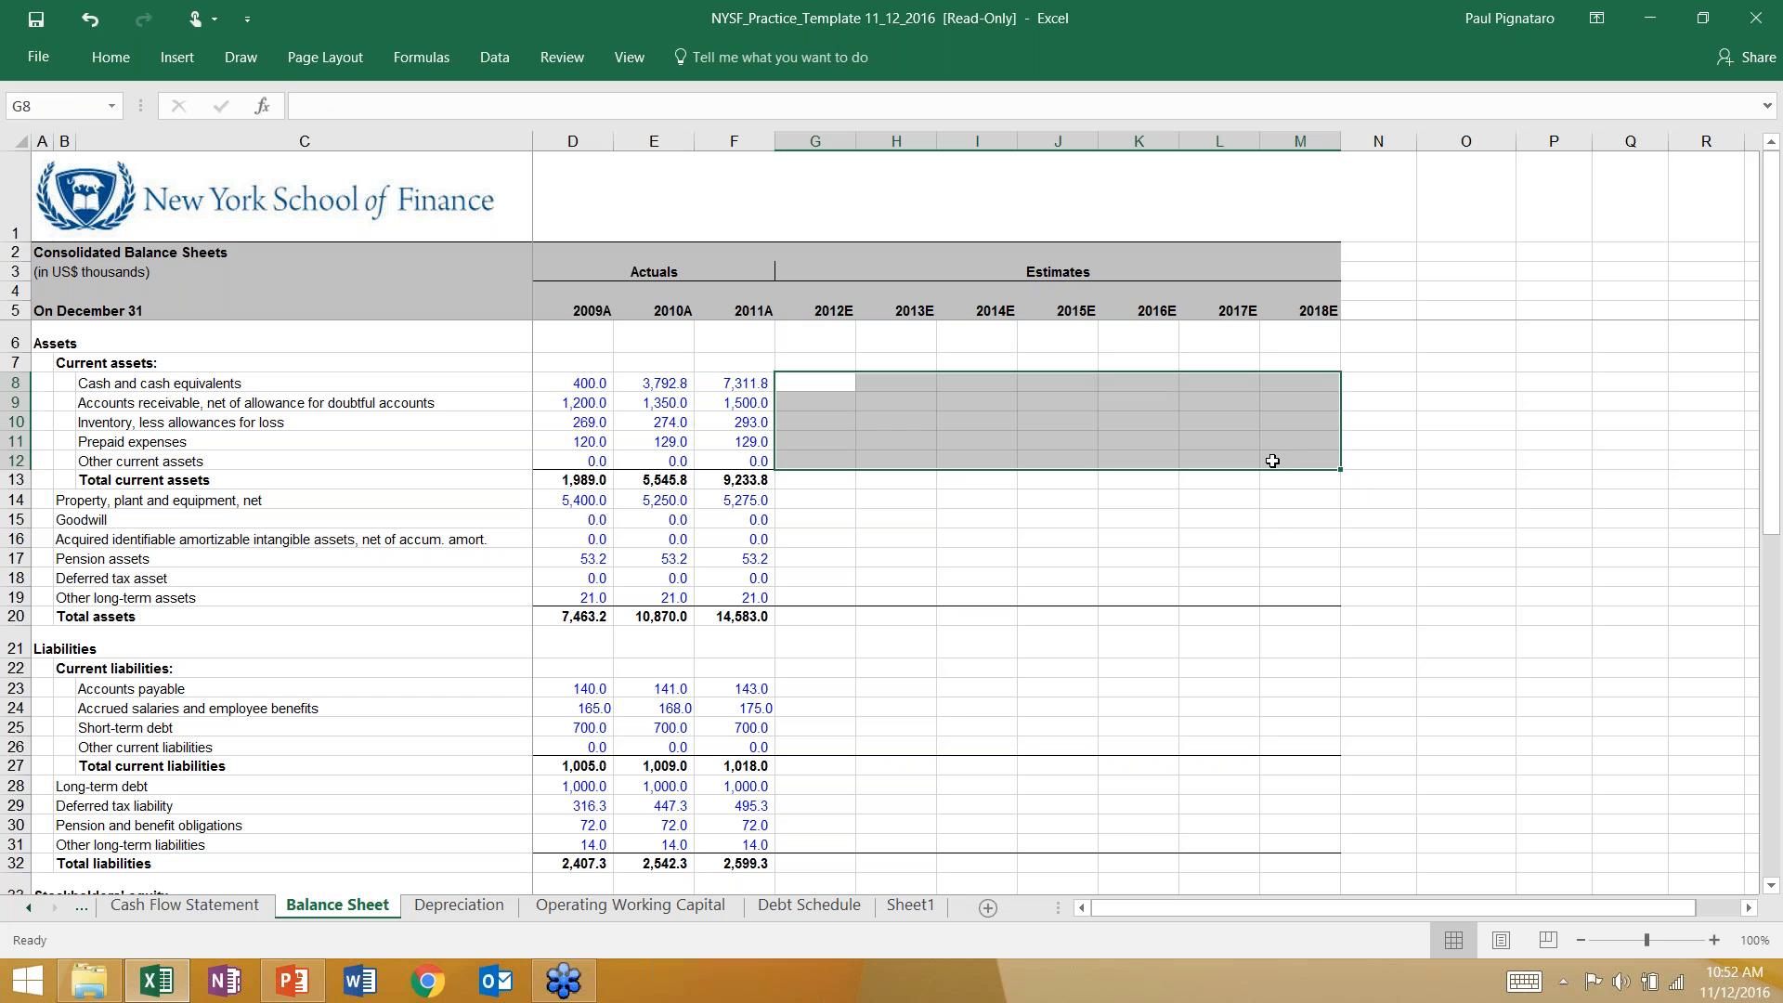
click(840, 388)
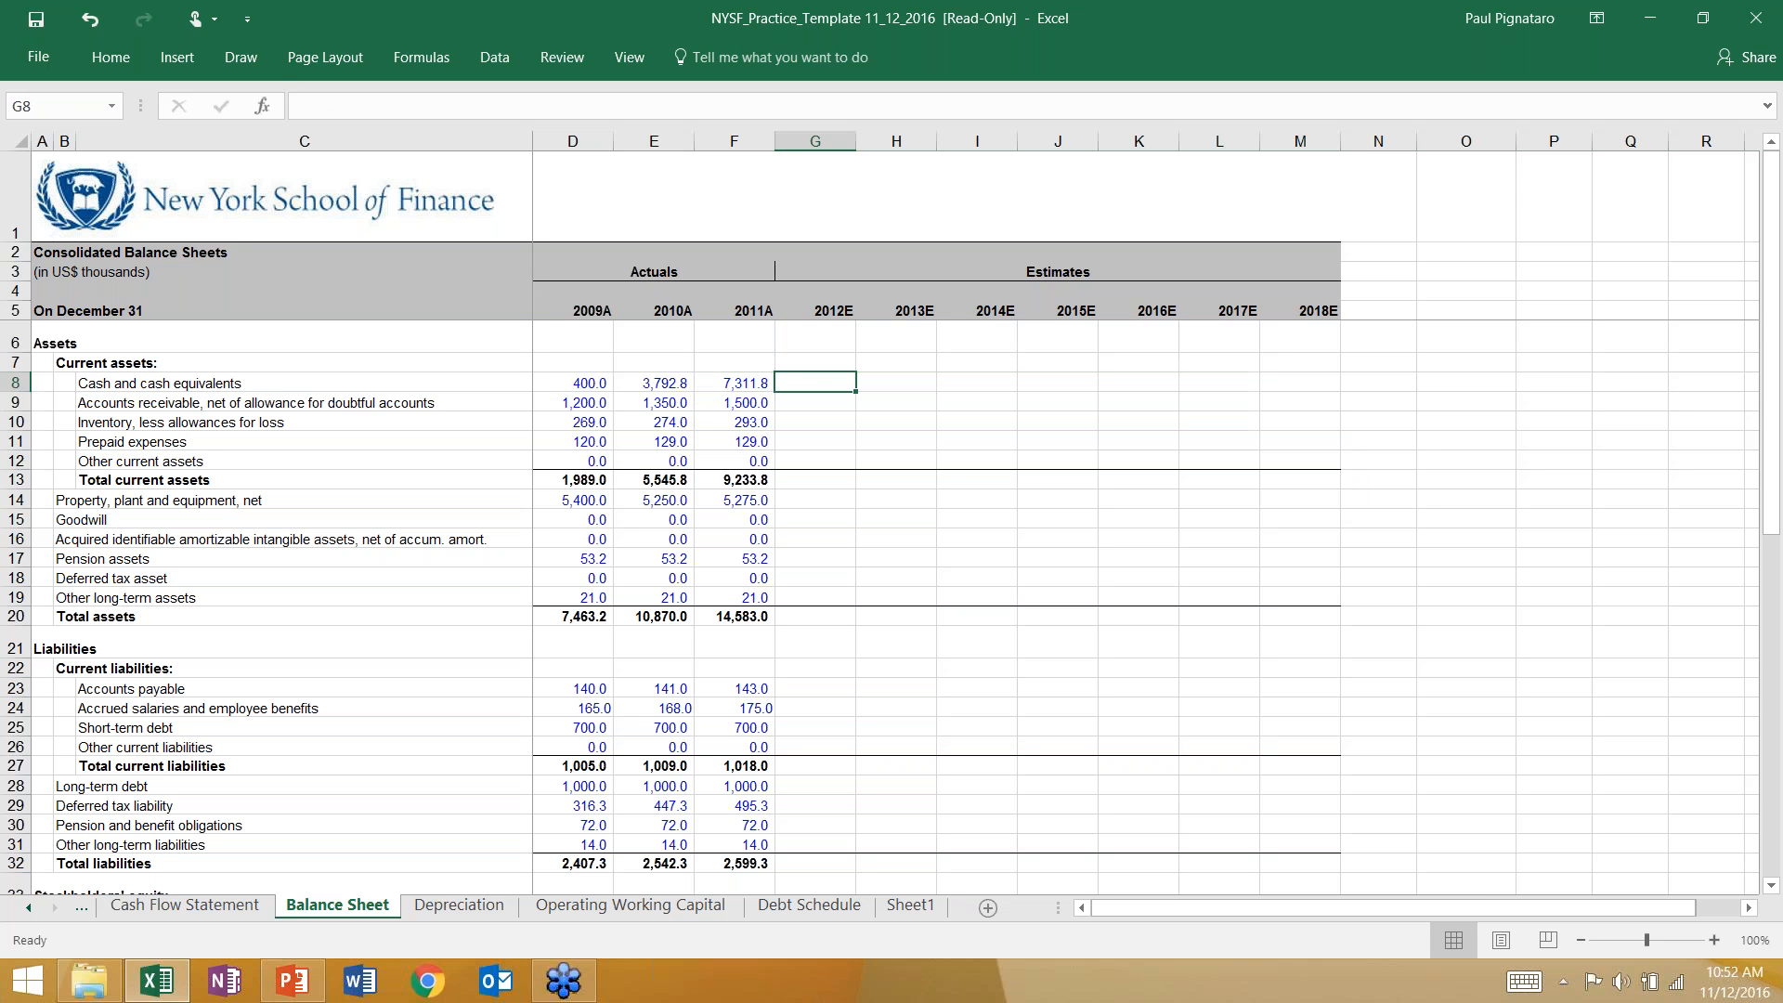